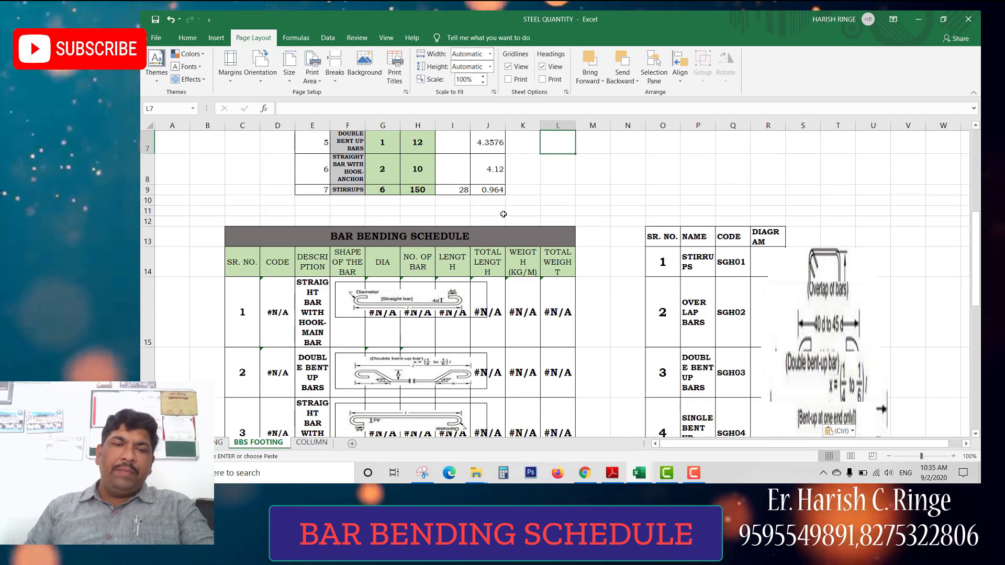
- Widen columns G through L equally so the DIA to TOTAL WEIGHT headings fit in the bar bending schedule
left_click_drag(435, 126, 685, 125)
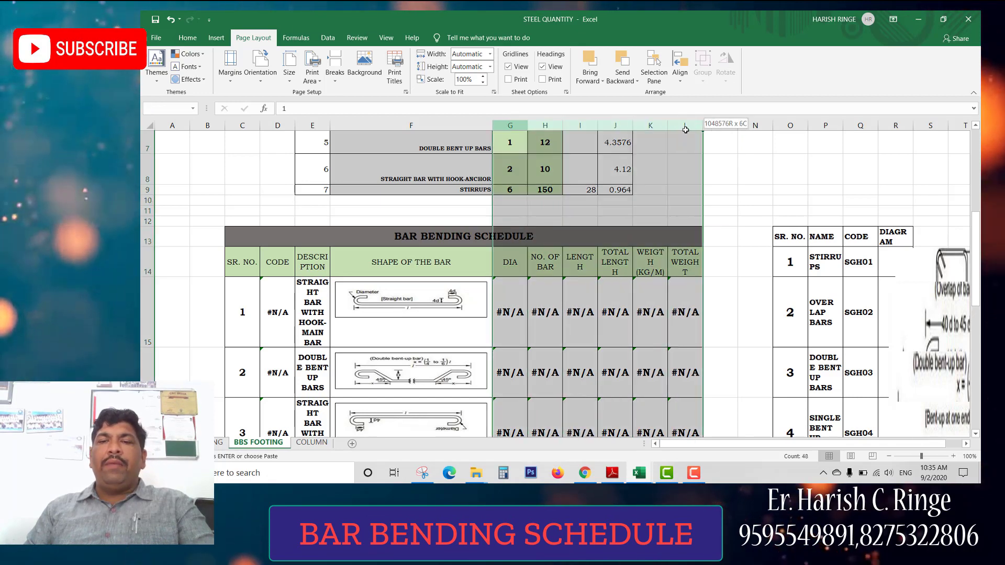
left_click_drag(529, 124, 531, 125)
left_click(555, 314)
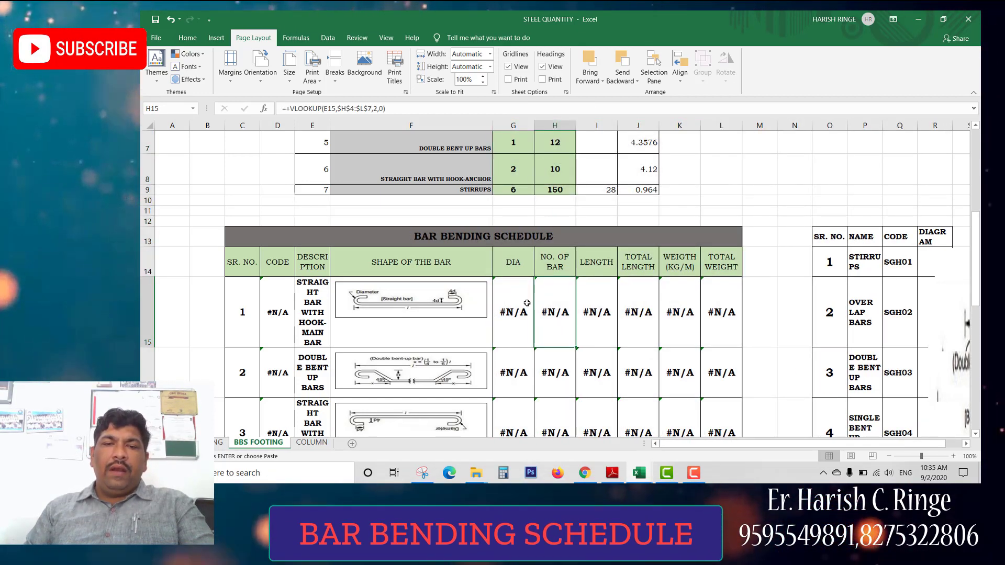
- Reduce the heights of rows 15 to 18 in the bar bending schedule equally
scroll(516, 255, "down", 2)
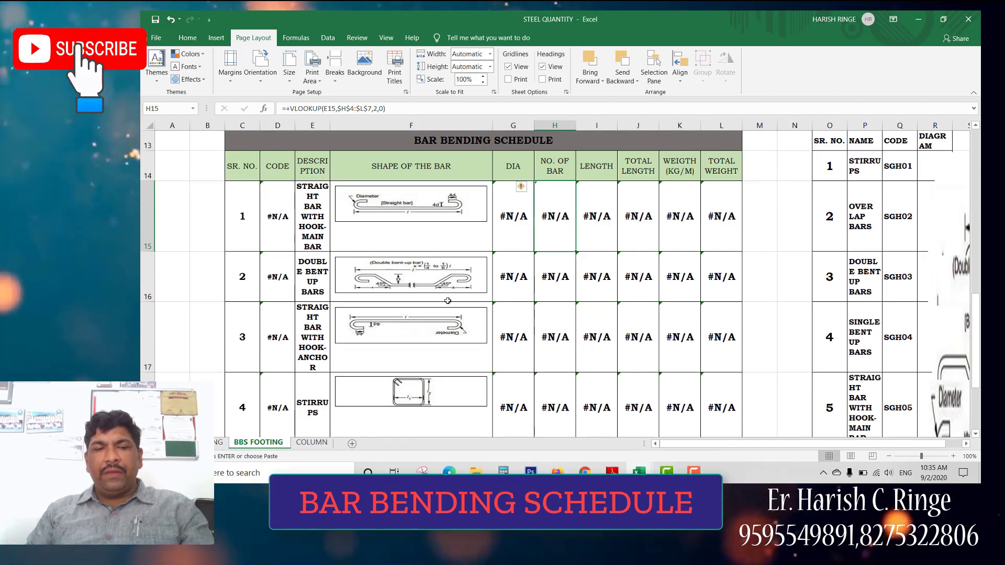
left_click_drag(147, 220, 148, 317)
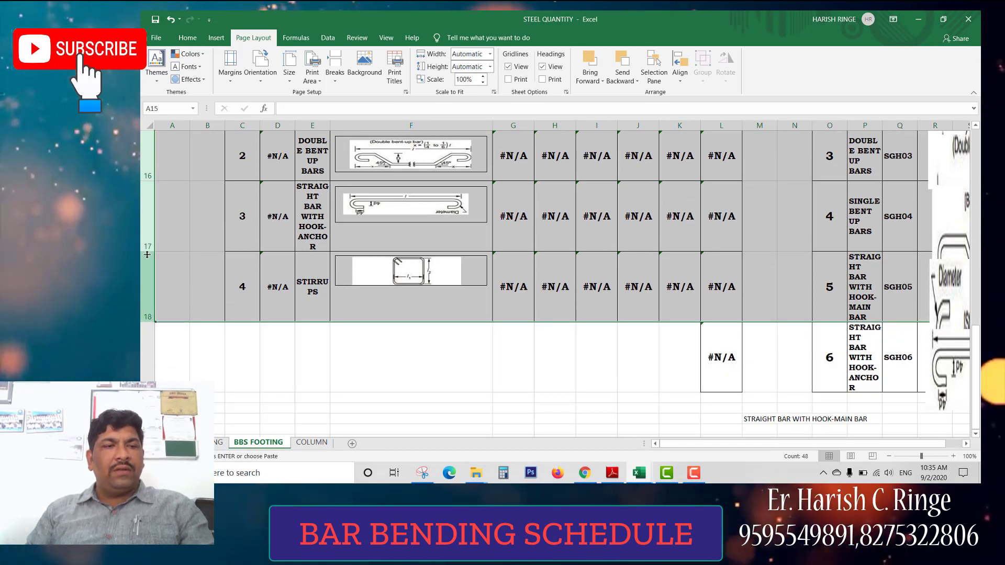
left_click_drag(148, 223, 148, 214)
left_click(411, 316)
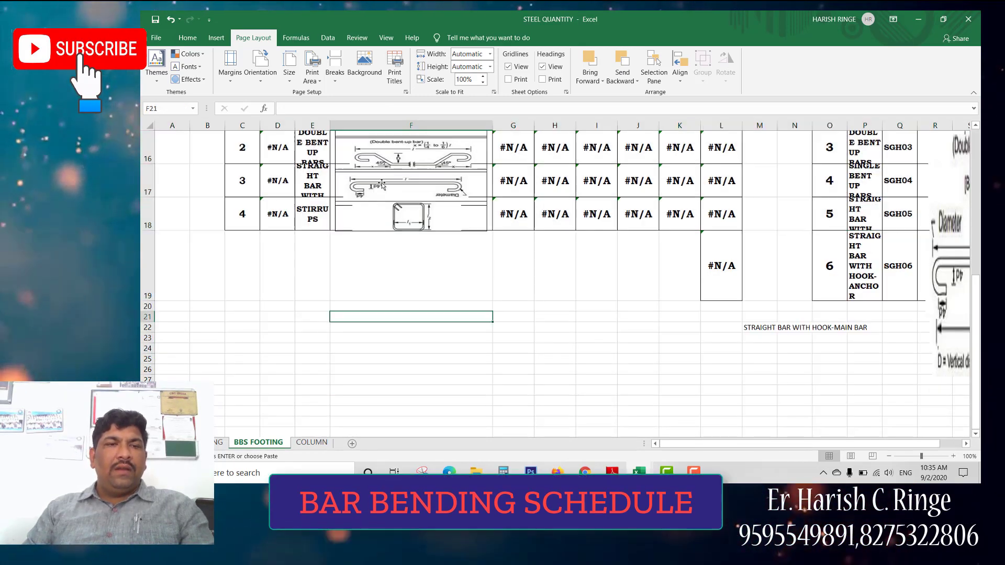
- Widen the schedule's DESCRIPTION column to fit its text and widen the NAME column of the bar code table
left_click_drag(336, 127, 442, 127)
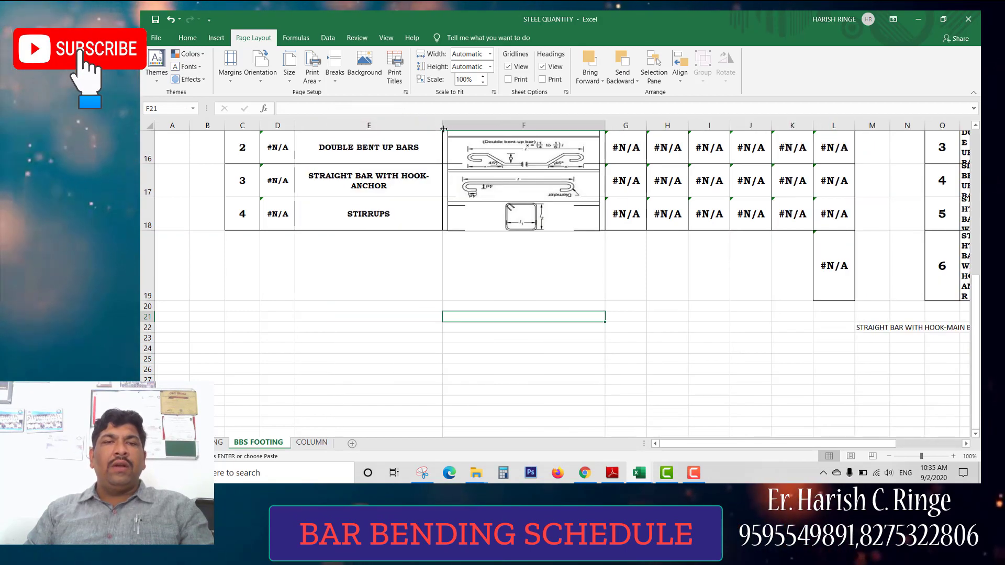
scroll(499, 236, "up", 4)
scroll(500, 236, "down", 1)
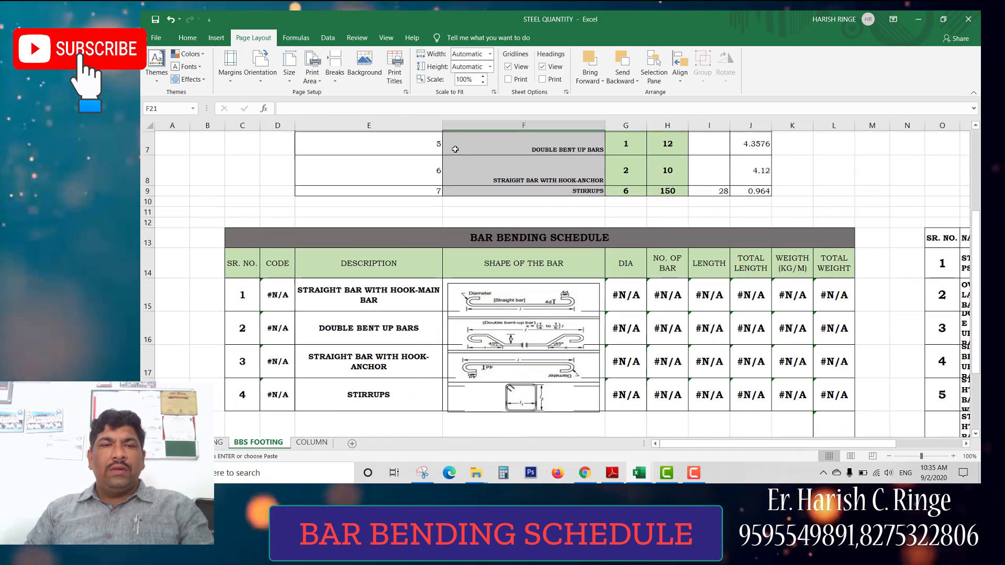
double_click(443, 122)
left_click(647, 355)
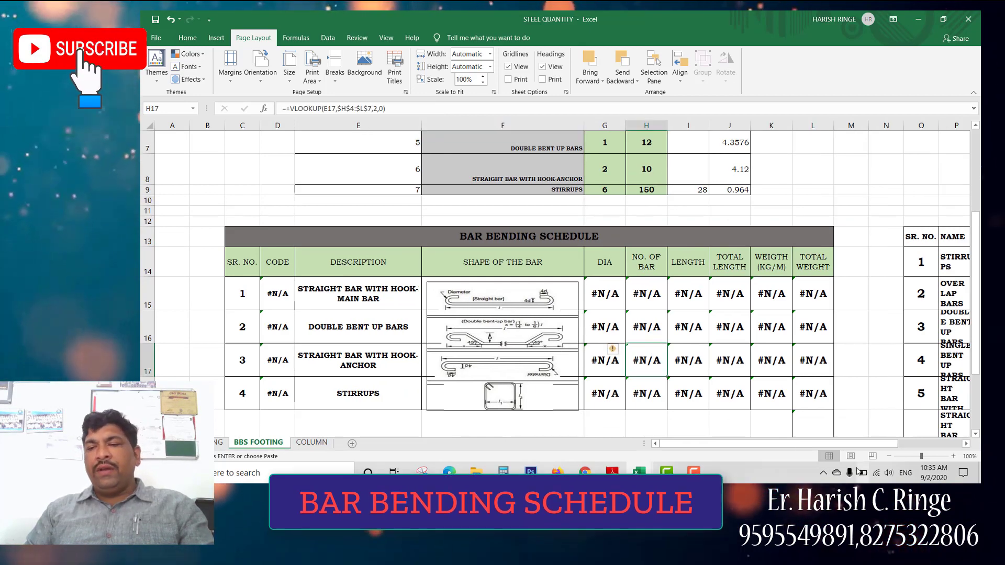
scroll(820, 206, "right", 2)
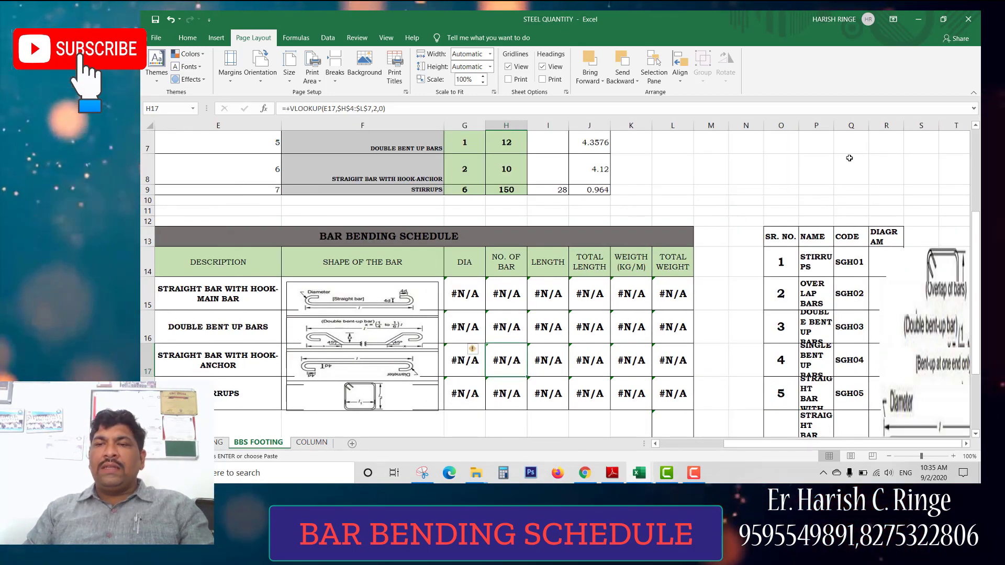
left_click_drag(833, 126, 878, 126)
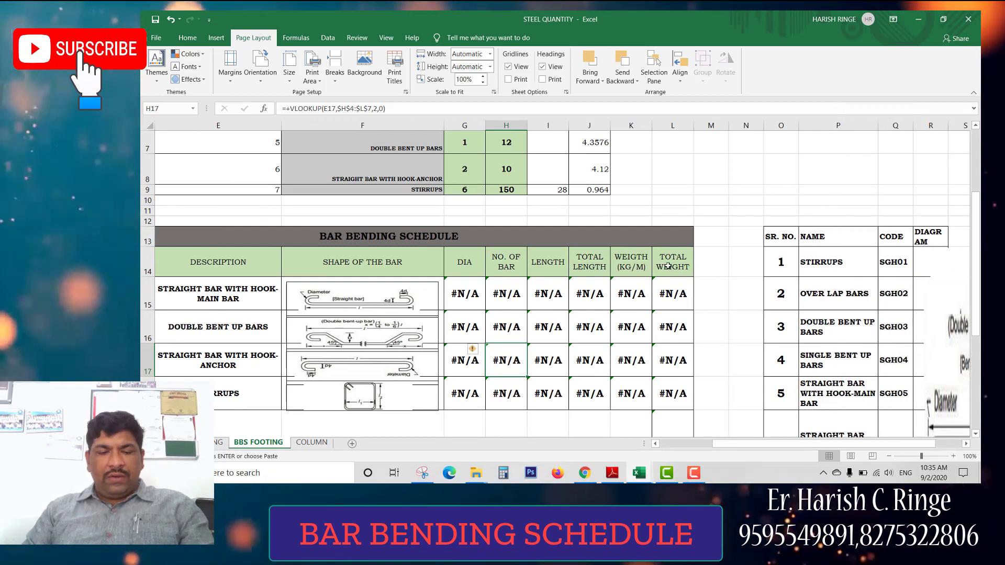
- Delete the bar shape pictures beside the DIAGRAM column of the bar code table
scroll(818, 436, "down", 3)
key("alt")
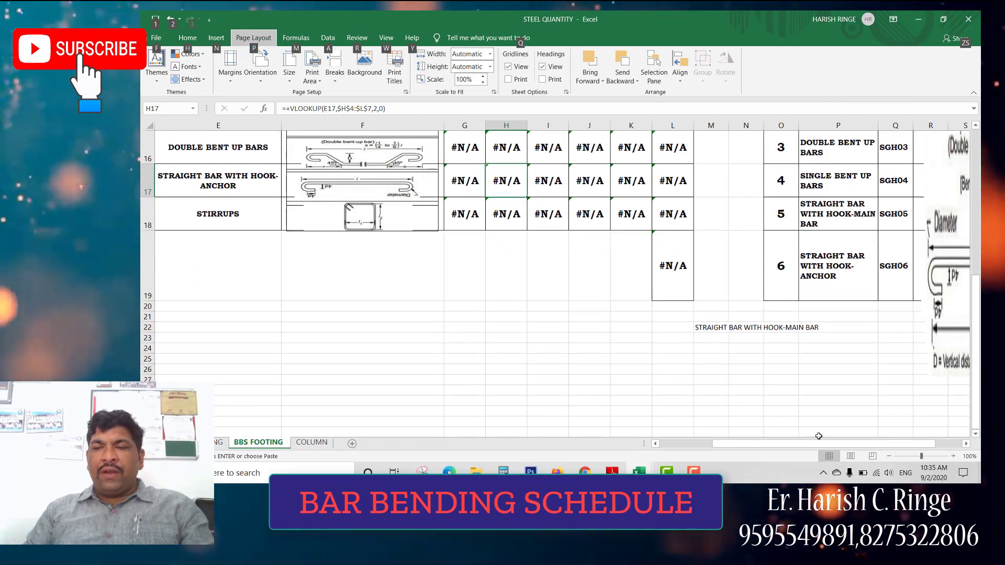
scroll(736, 368, "down", 2)
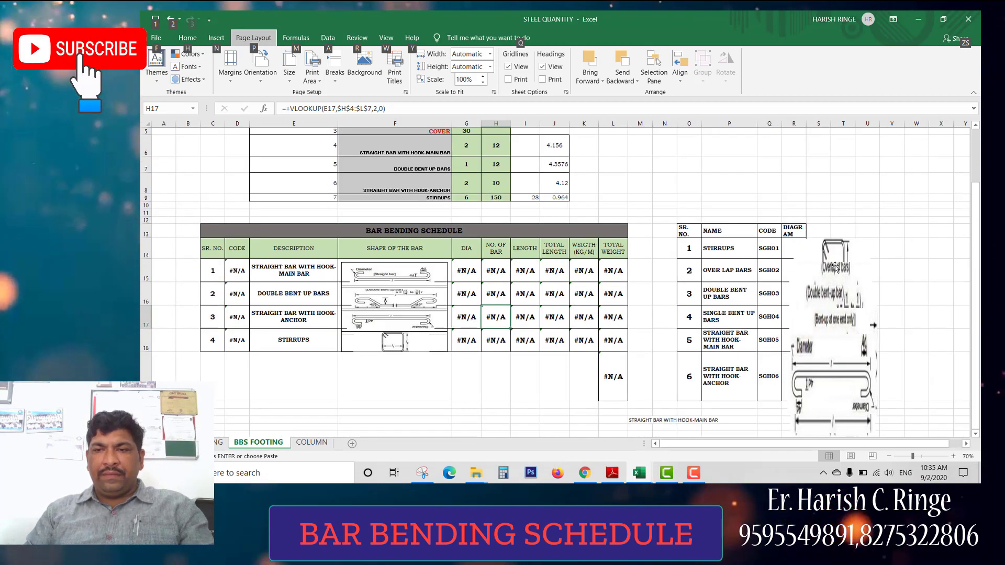
key("alt")
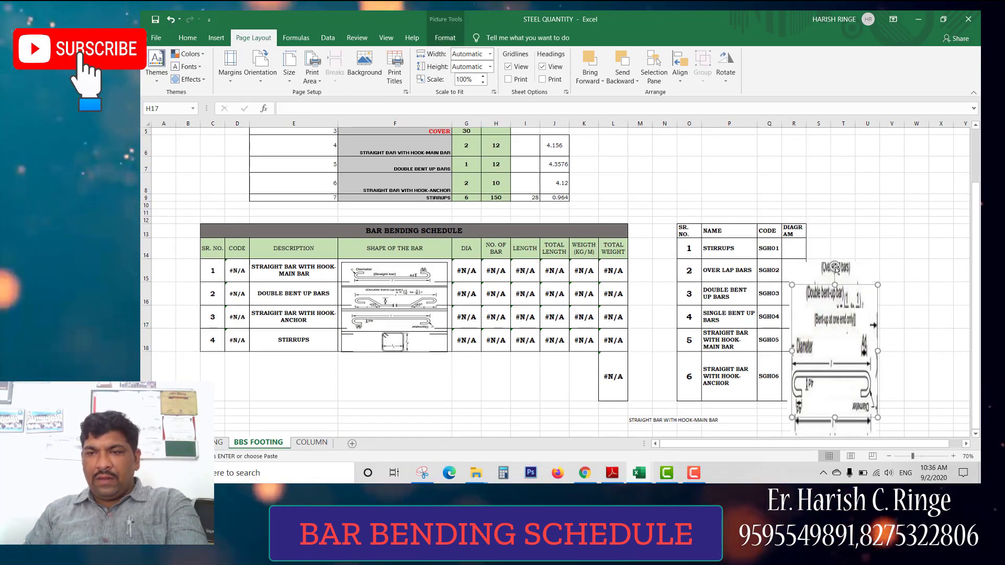
left_click(835, 268)
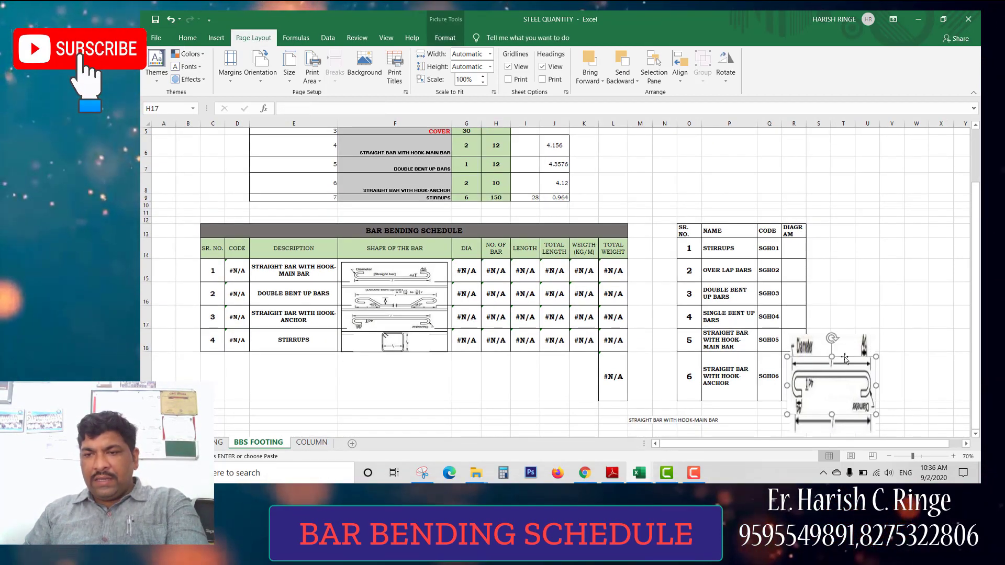
key("Delete")
left_click(866, 293)
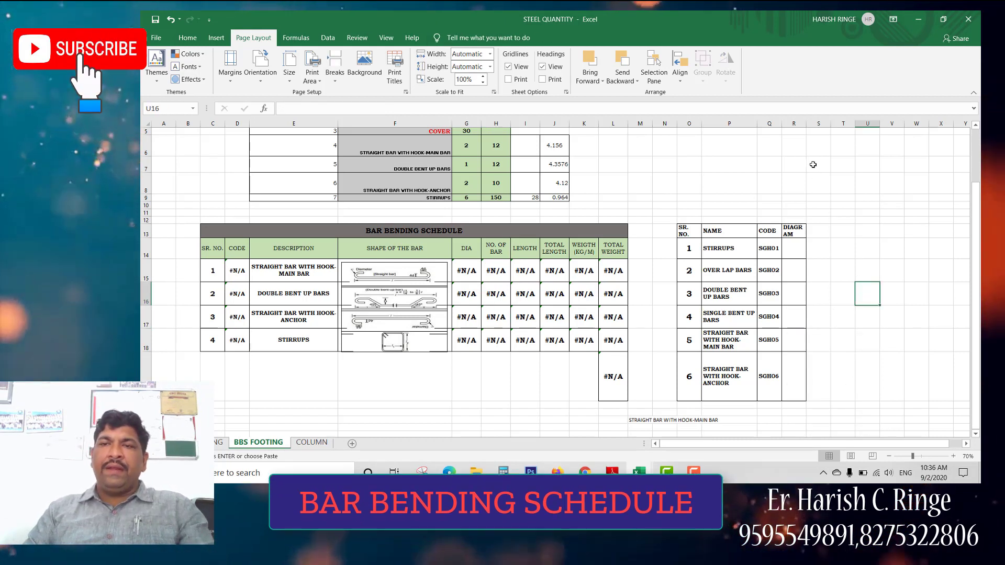
- Widen the code table's DIAGRAM column and give rows 15 to 19 one uniform height that fits their text
left_click_drag(879, 124, 922, 126)
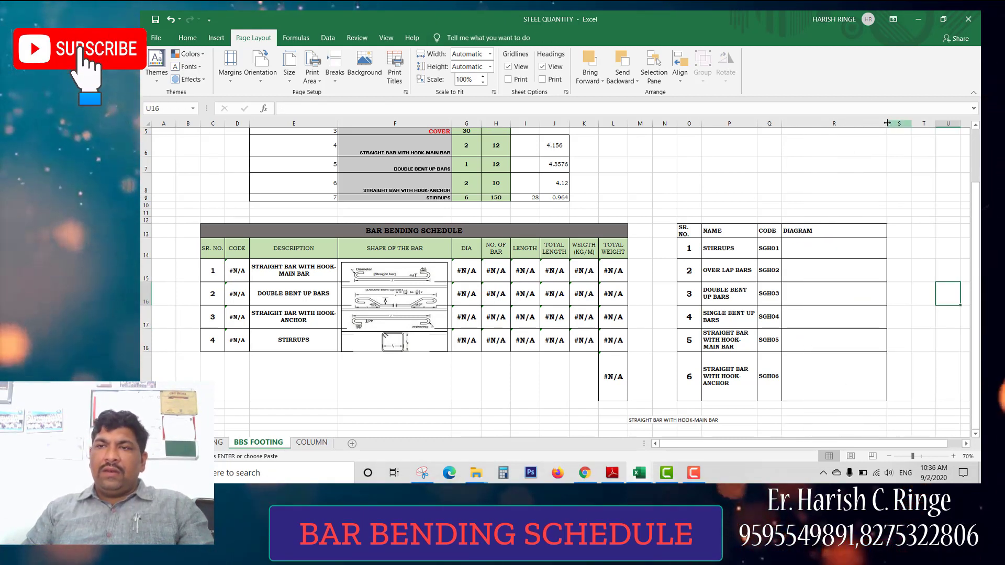
left_click(795, 345)
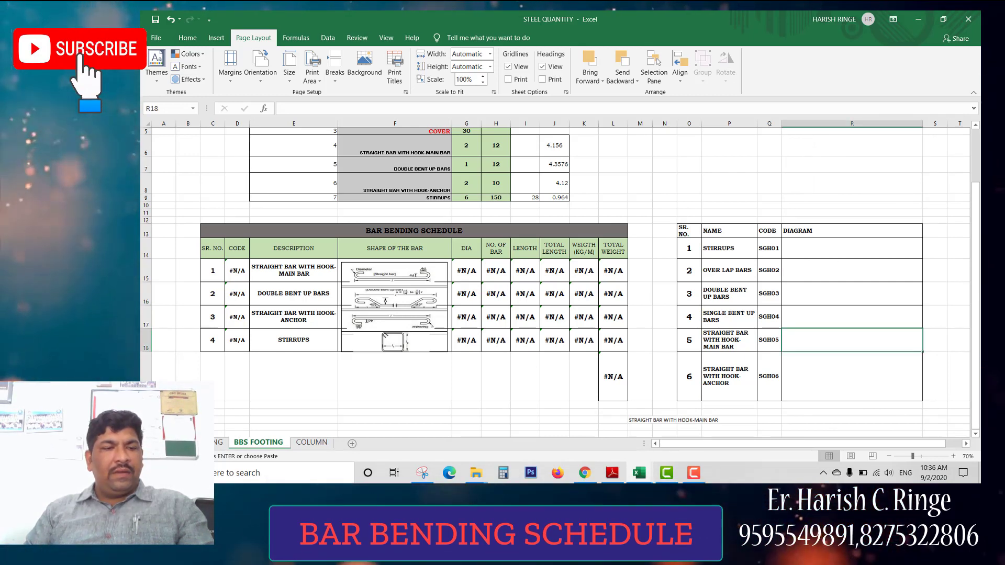
left_click_drag(145, 377, 145, 264)
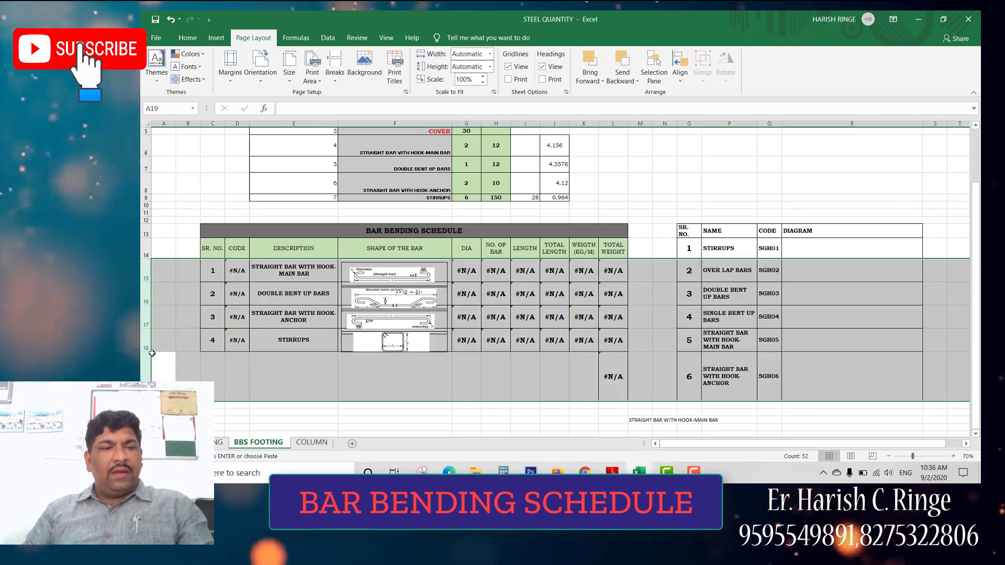
left_click_drag(141, 350, 143, 340)
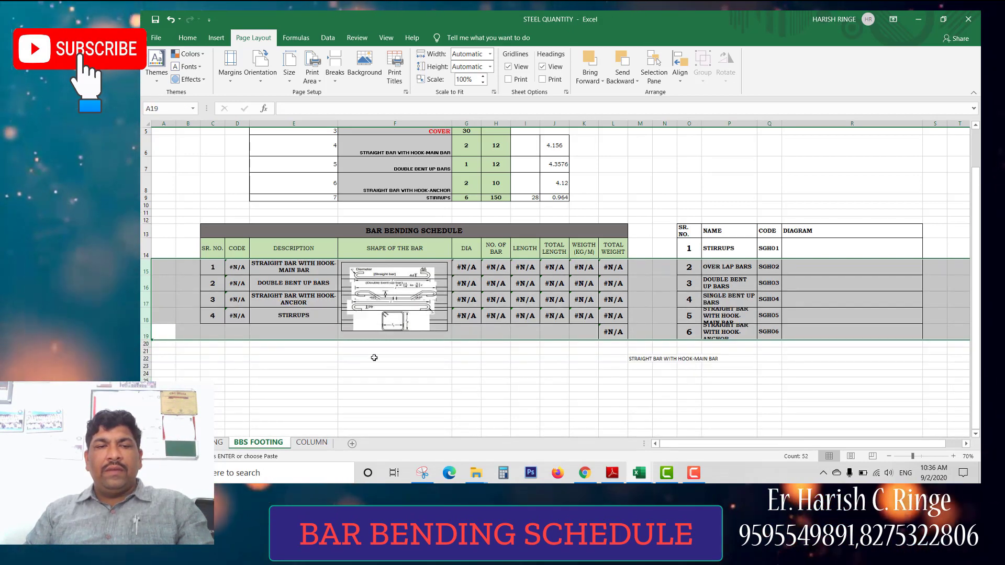
left_click_drag(147, 292, 148, 305)
left_click_drag(465, 281, 614, 342)
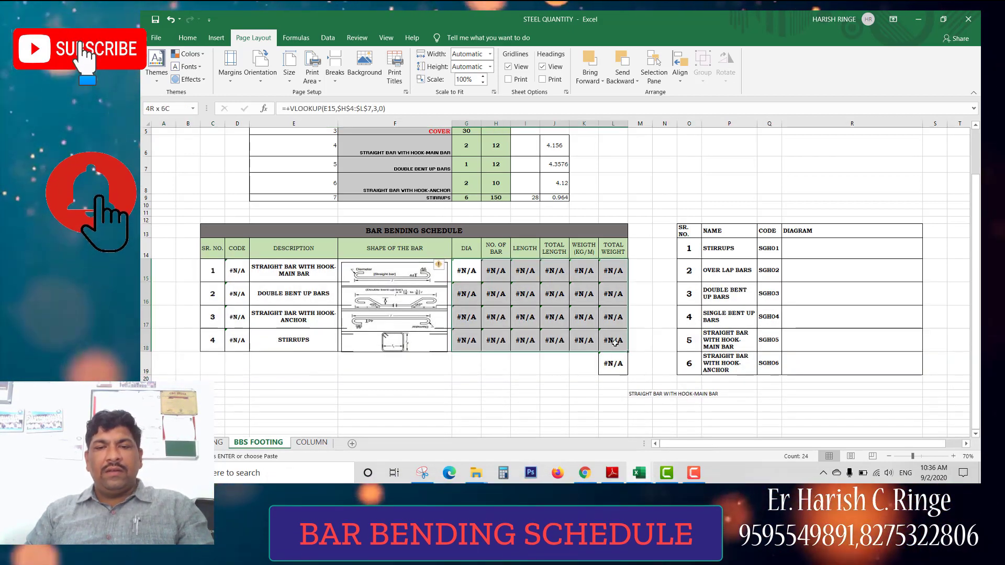
scroll(521, 271, "up", 1)
left_click(468, 309)
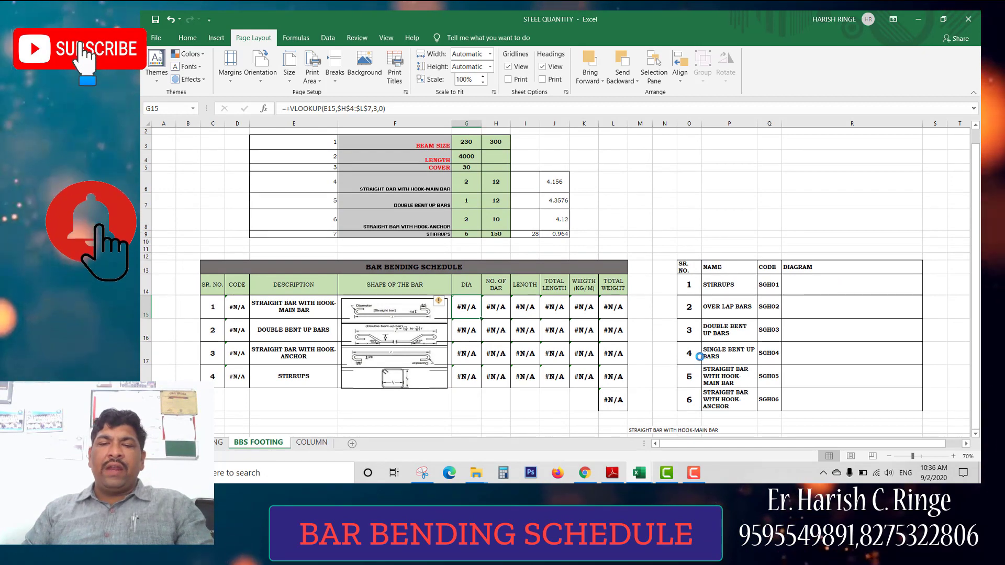
- Clear the stray STRAIGHT BAR WITH HOOK-MAIN BAR text from cell M22
scroll(664, 304, "down", 1)
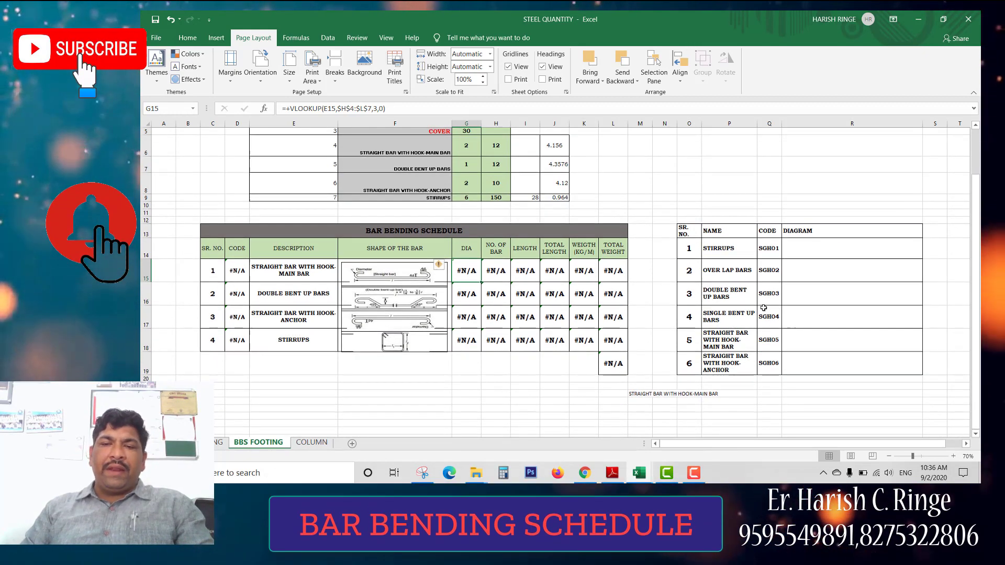
left_click(657, 395)
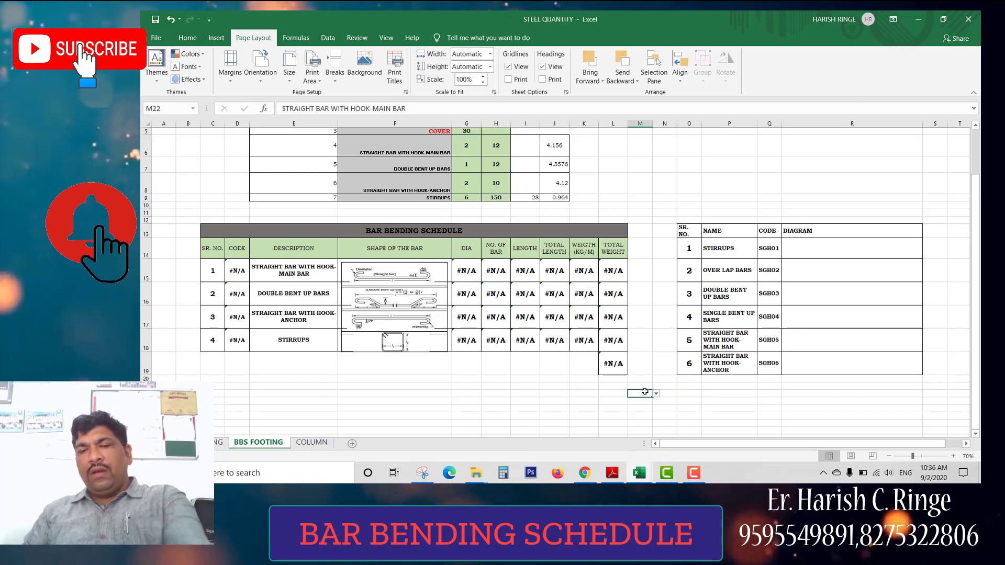
left_click(725, 393)
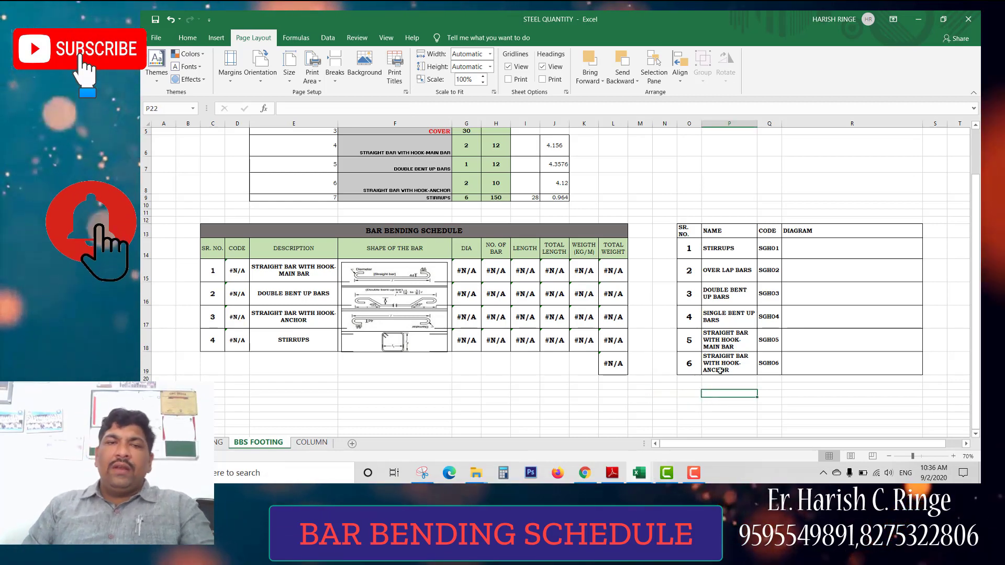
scroll(484, 302, "up", 2)
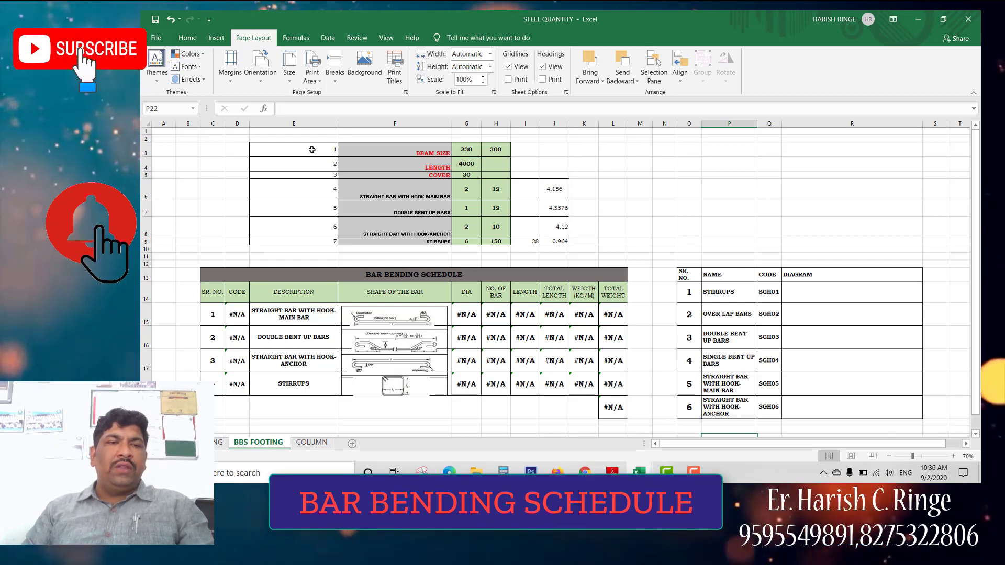
left_click_drag(494, 150, 311, 149)
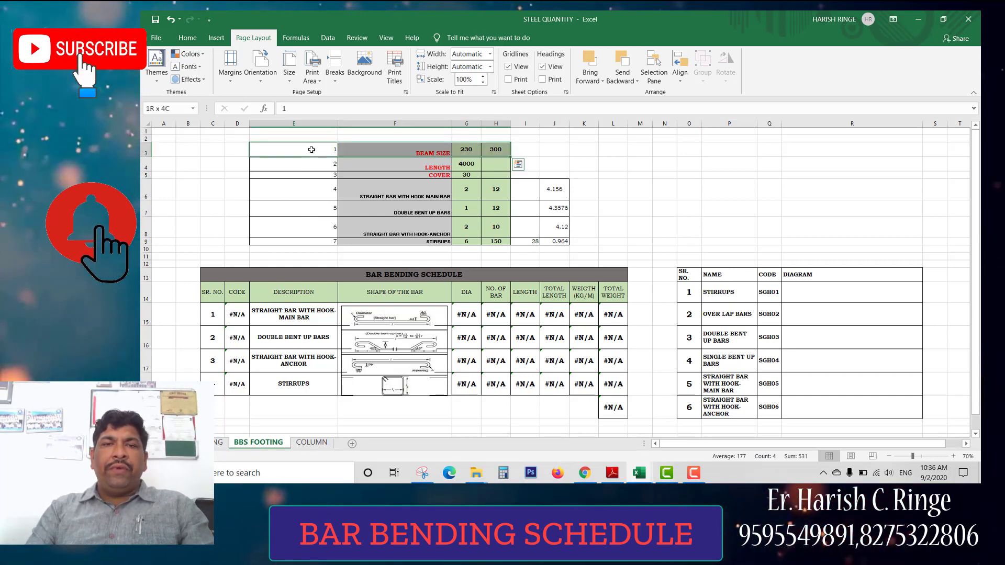
key("ctrl+q")
key("Right")
key("Escape")
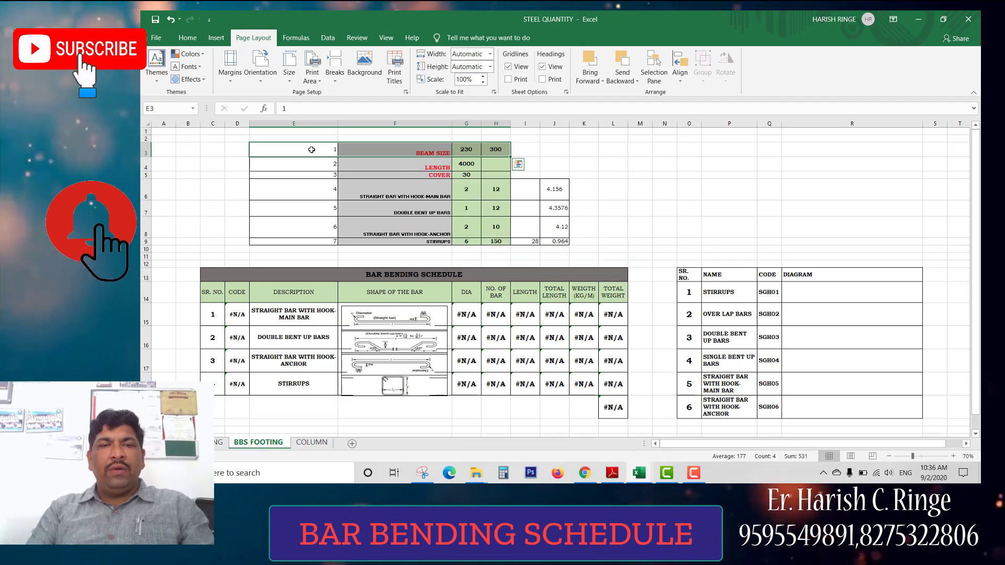
- Move the beam input table in E3:J9 one column to the left so that it starts at cell D3
left_click(312, 149)
key("shift+Right")
key("shift+Right")
key("shift+Right")
key("shift+Right")
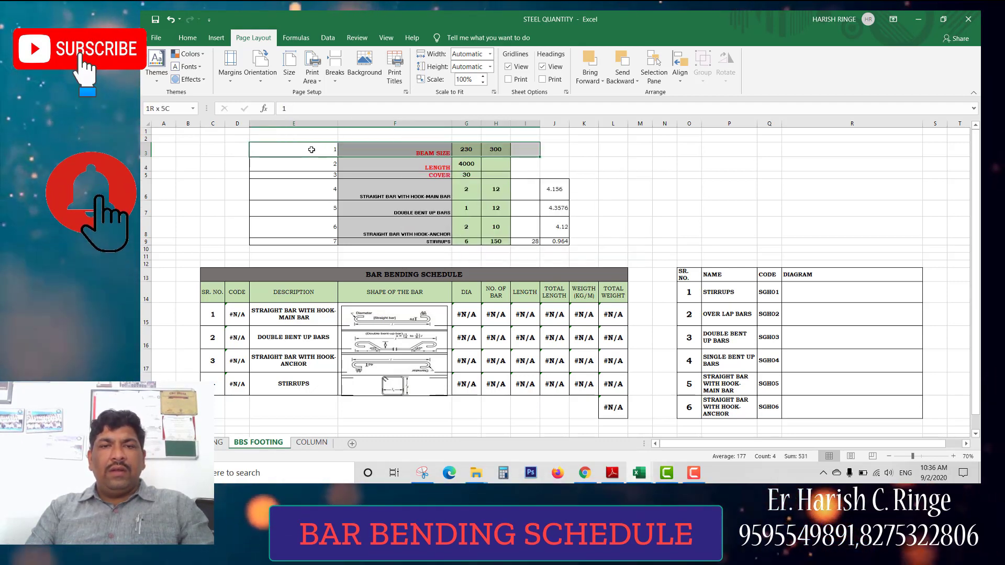
key("ctrl+shift+Down")
key("ctrl+x")
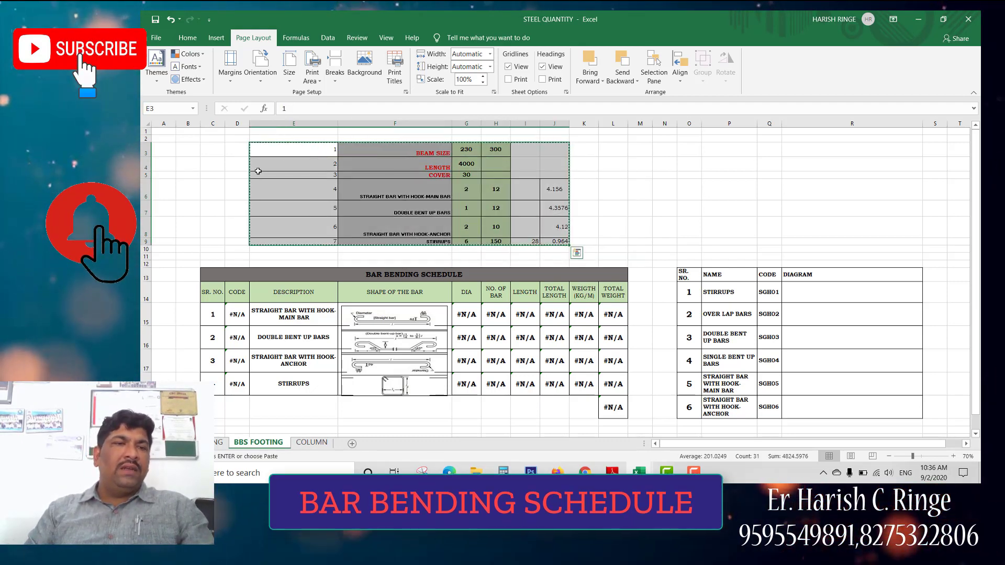
left_click(243, 146)
key("ctrl+v")
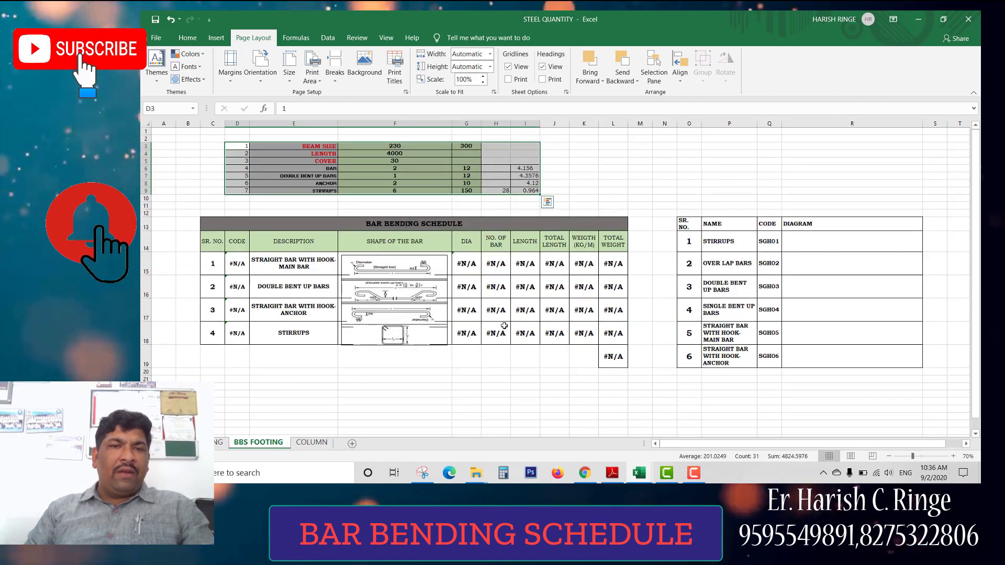
- Give rows 3 to 9 of the input table one uniform height large enough for their labels
mouse_move(145, 146)
left_mouse_down()
mouse_move(144, 191)
mouse_move(145, 165)
left_mouse_up()
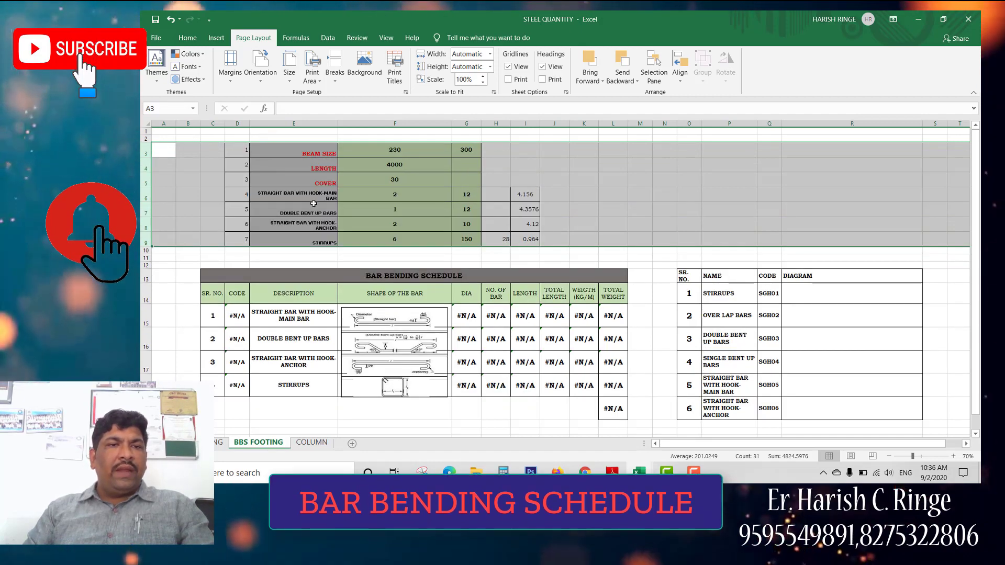
scroll(204, 181, "up", 2)
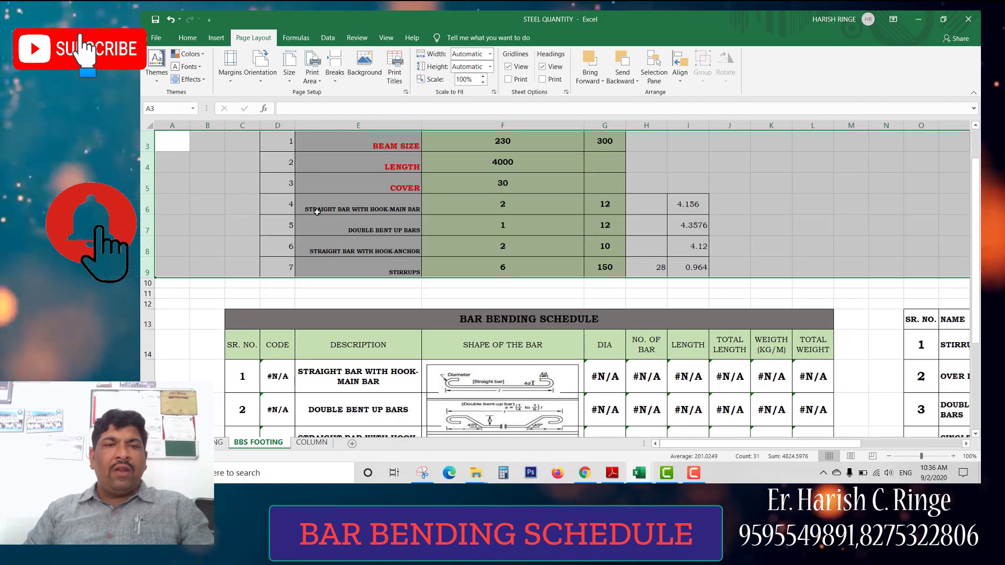
scroll(315, 209, "up", 1)
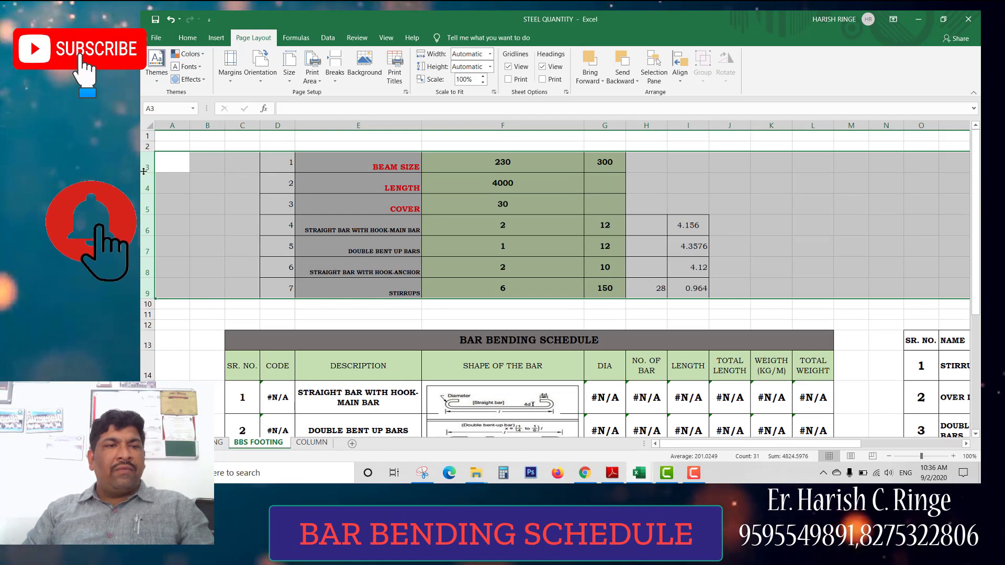
left_click_drag(144, 167, 144, 164)
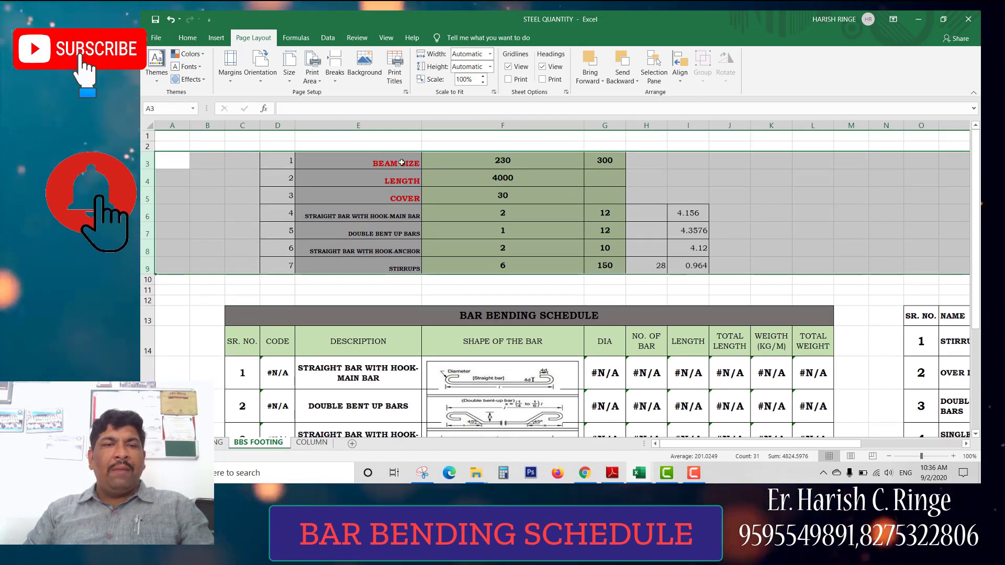
- Relabel the BEAM SIZE row in the input table as SIXE OF FOOTING and enter 1500 and 1500 as its dimensions
left_click(367, 161)
type("SIX")
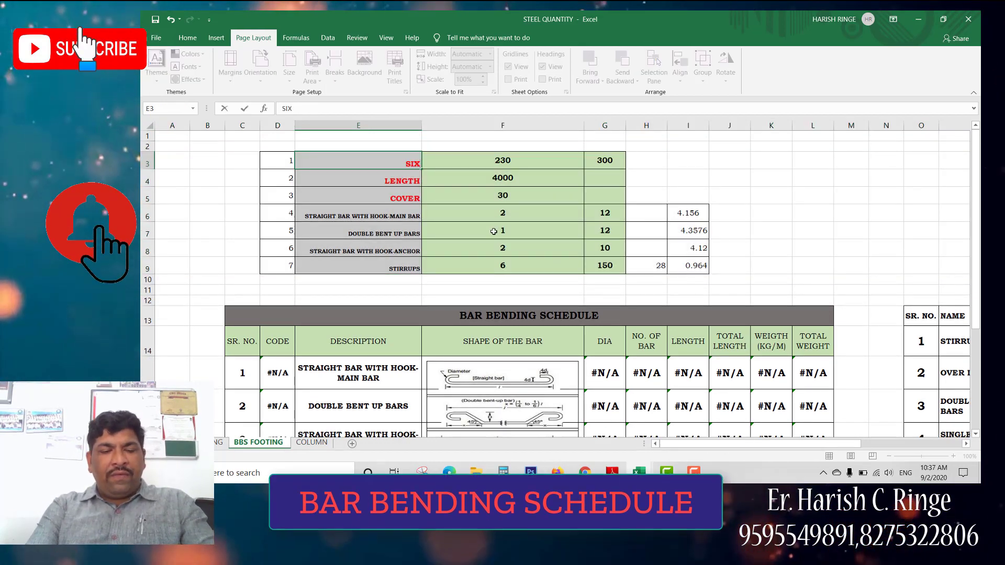
type("E OF FOOT")
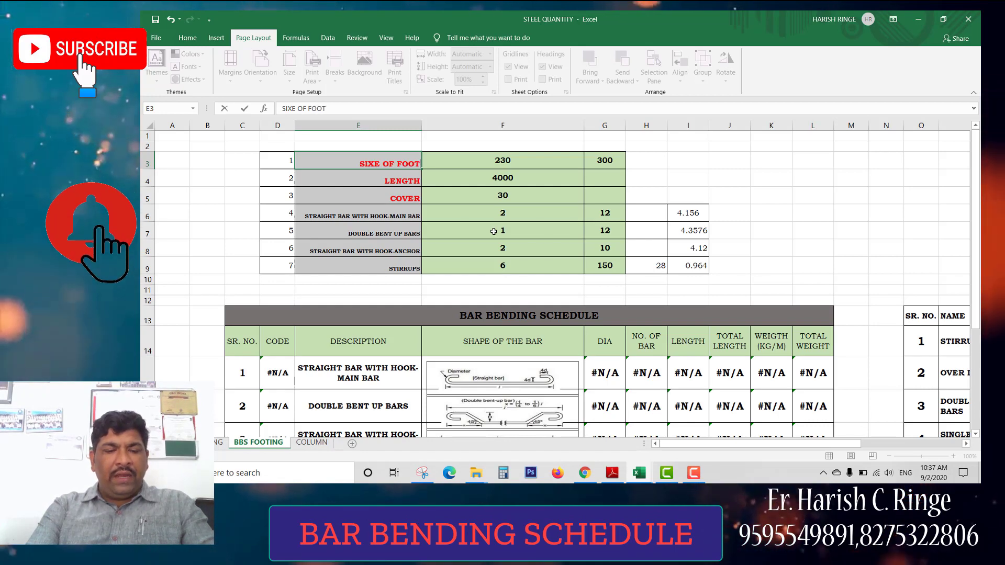
type("ING")
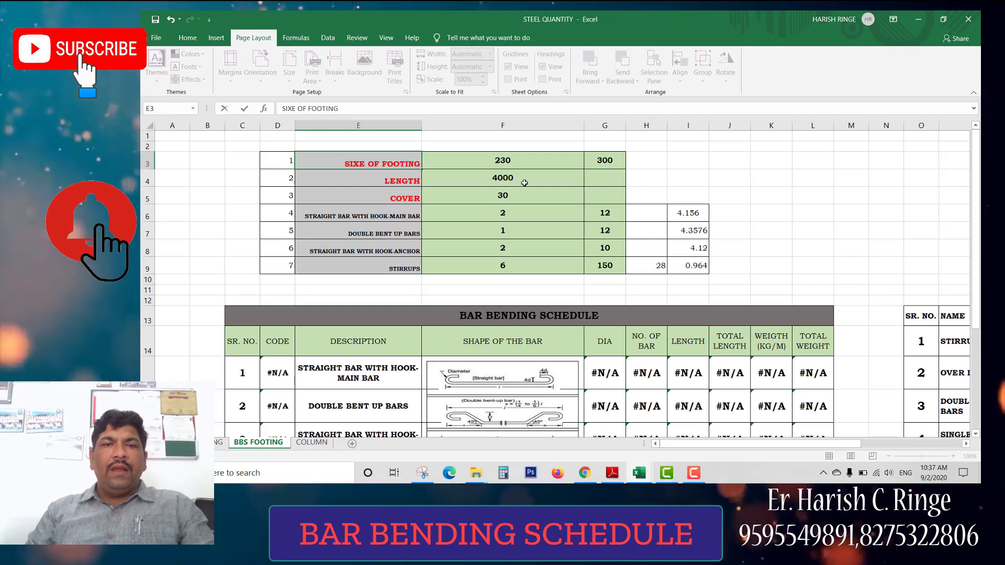
left_click(496, 158)
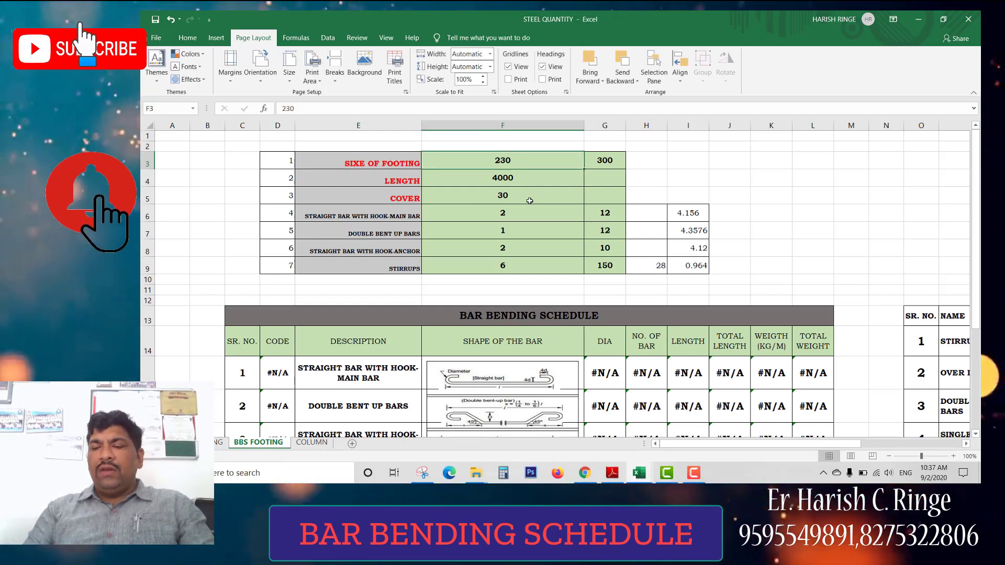
type("1500")
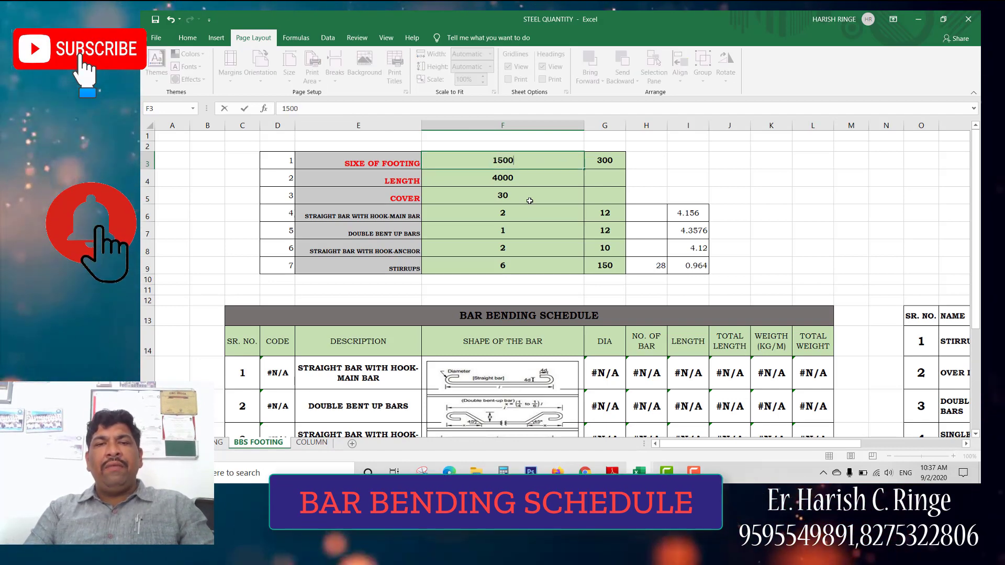
key("Tab")
type("1500")
key("Return")
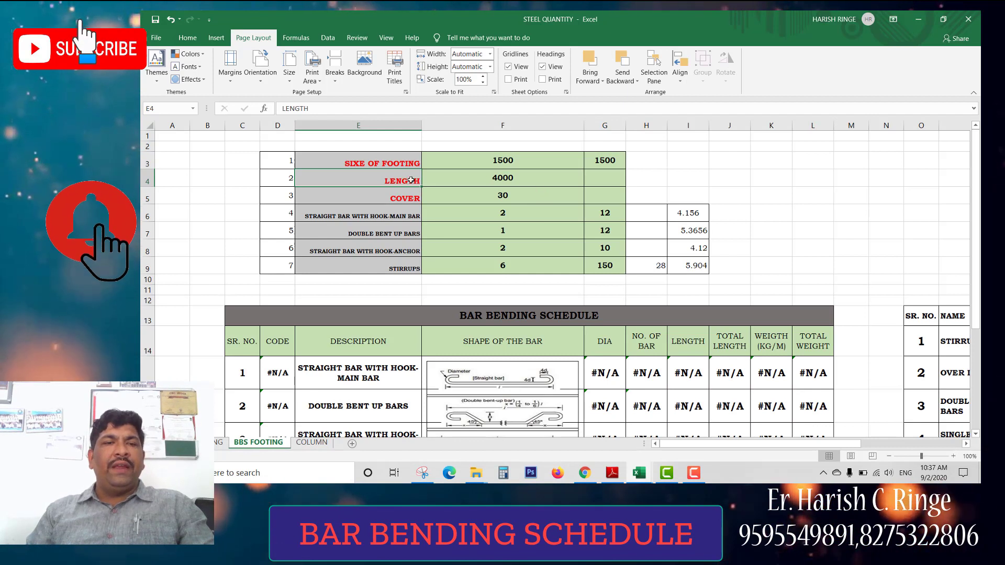
- Relabel the LENGTH row of the input table as DEPTH and set its value to 500
type("DEO")
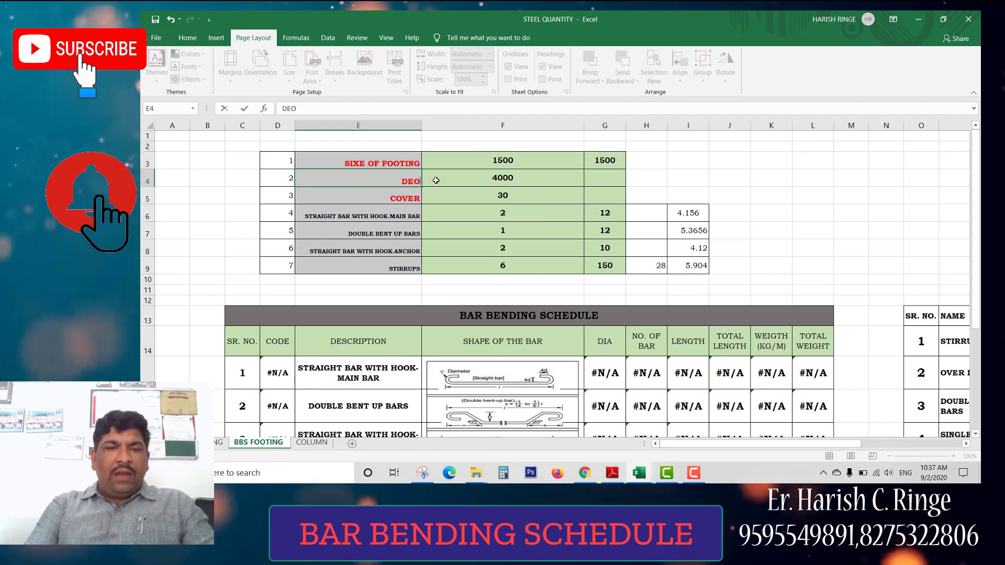
type("TH")
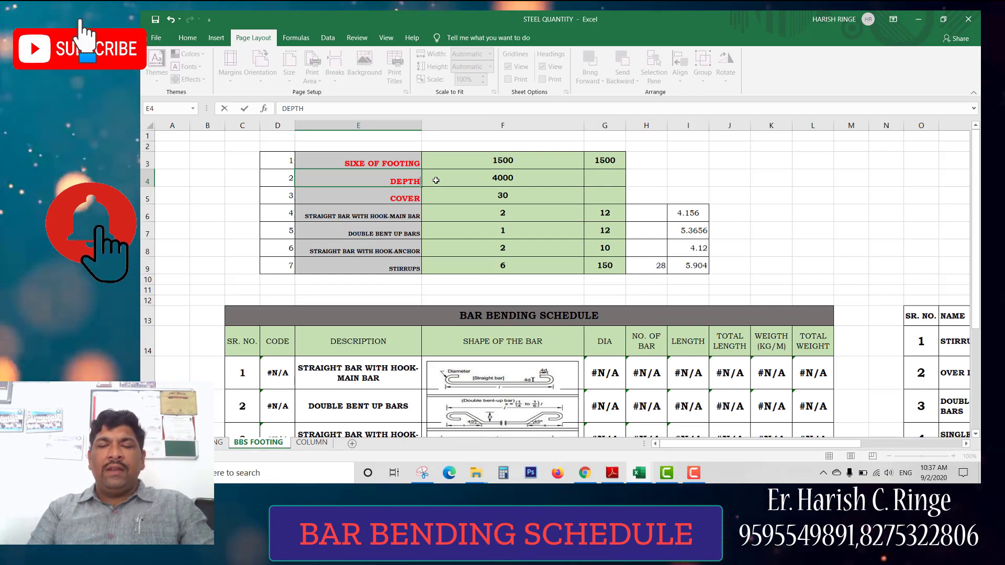
left_click(436, 180)
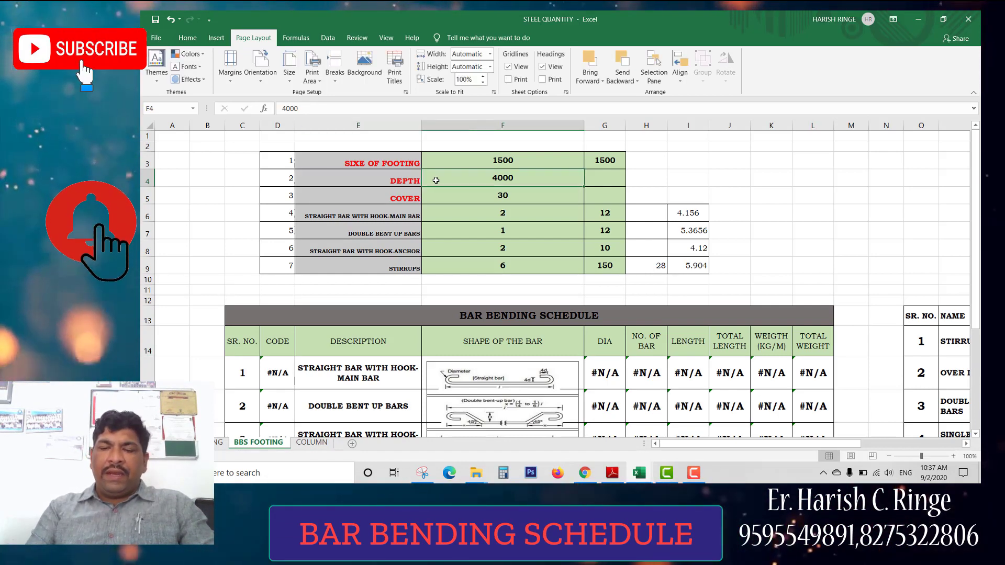
type("500")
key("Return")
key("Left")
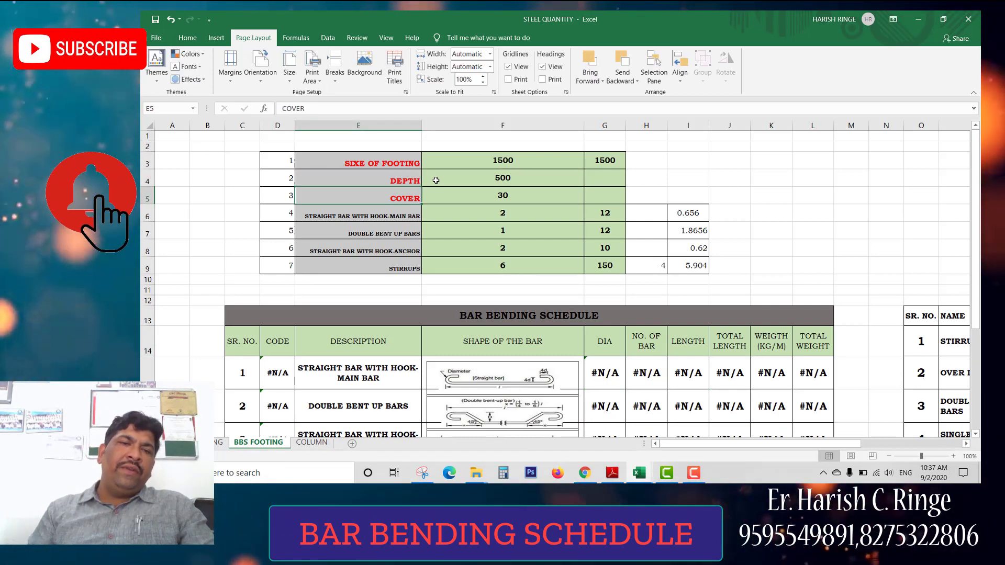
- Set the COVER value in the input table to 40
left_click(500, 193)
type("40")
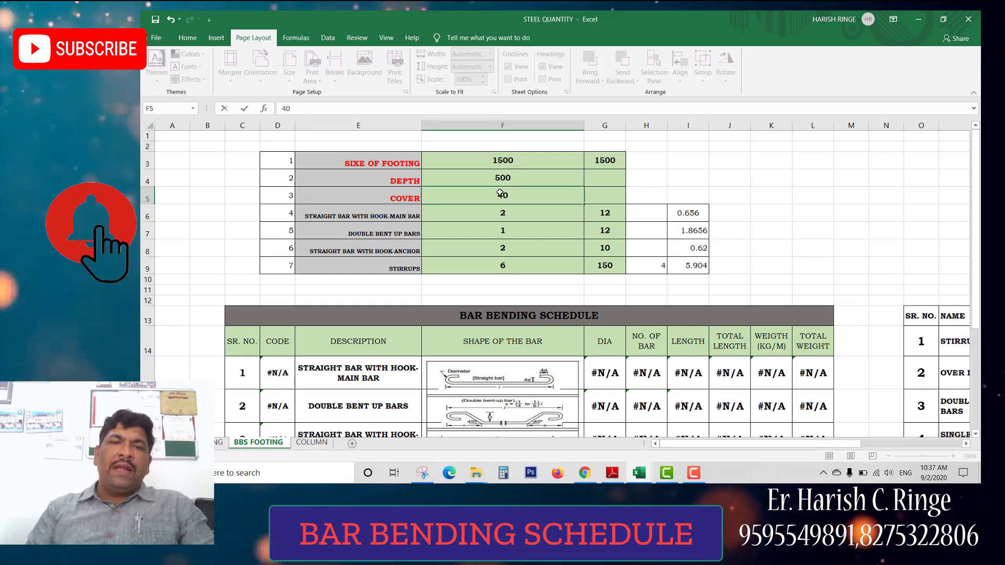
key("Return")
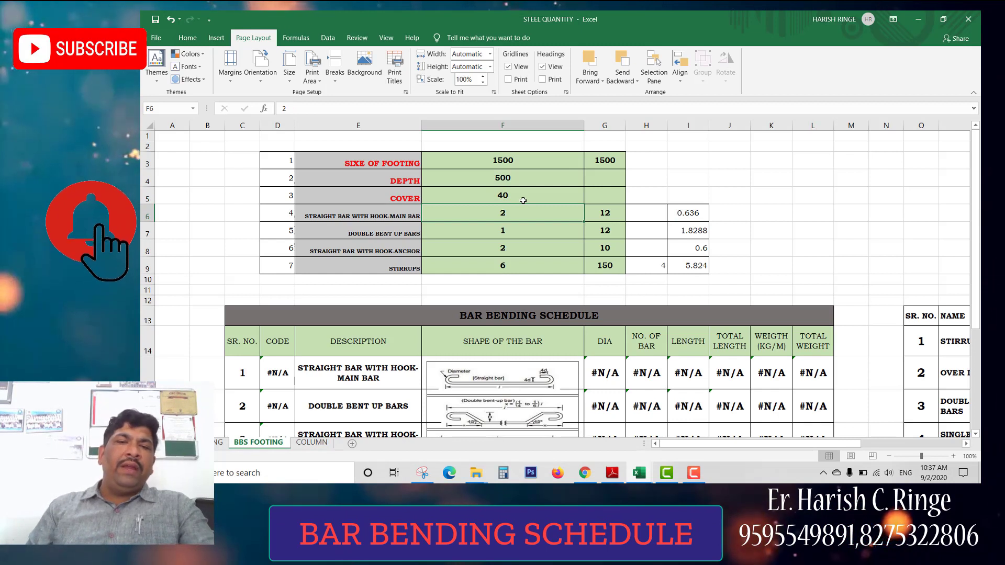
- Switch to COLUMN FOOTING DETAIL.pdf in Adobe Reader and examine the footing schedule and the general section of the flat footing
left_click(355, 215)
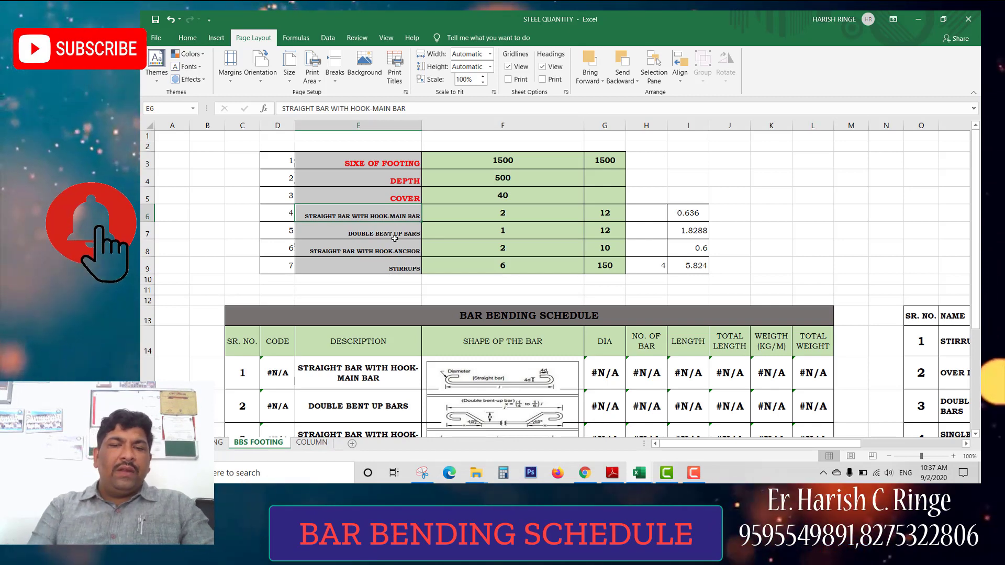
left_click(611, 472)
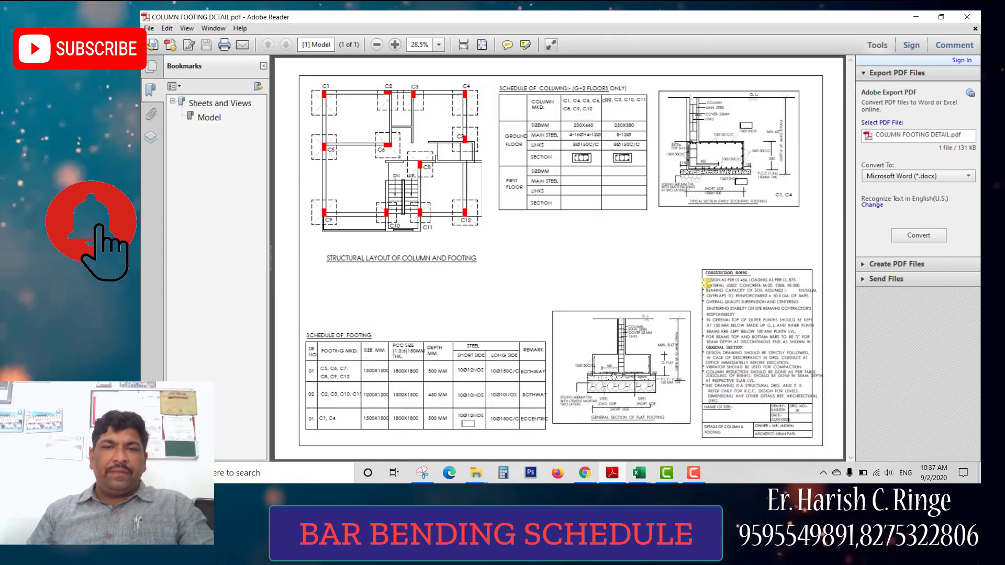
scroll(659, 411, "up", 4)
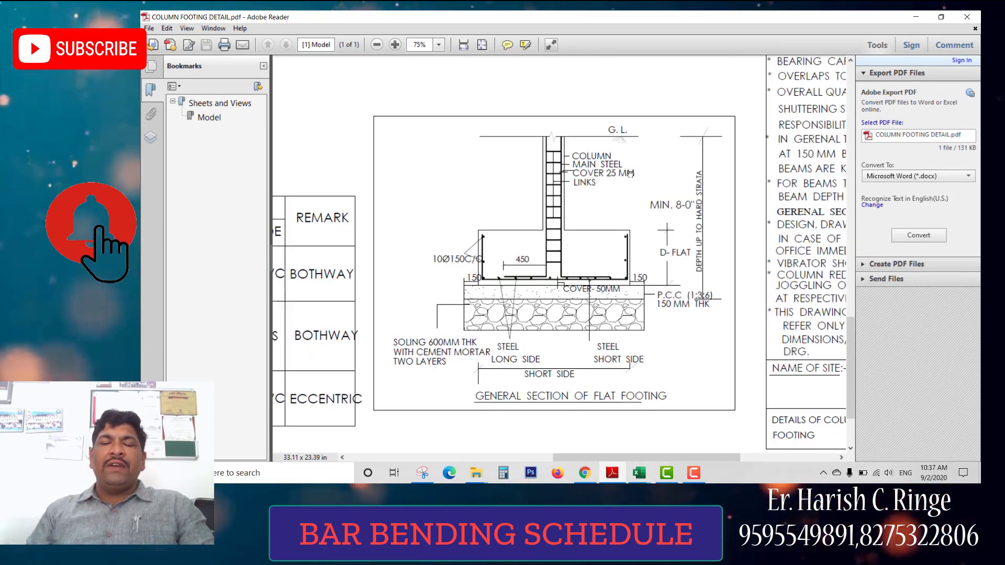
scroll(602, 209, "left", 10)
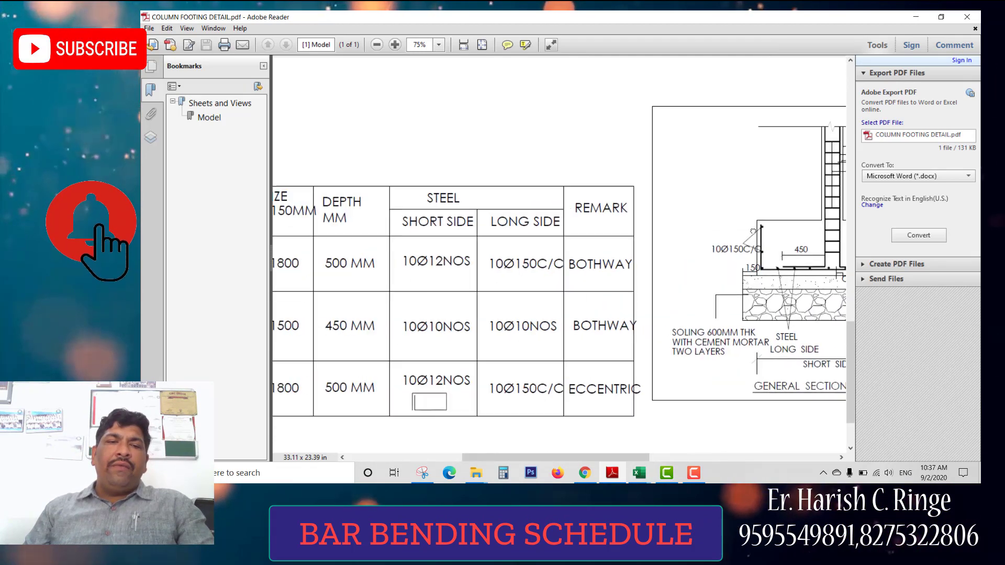
scroll(627, 257, "down", 2)
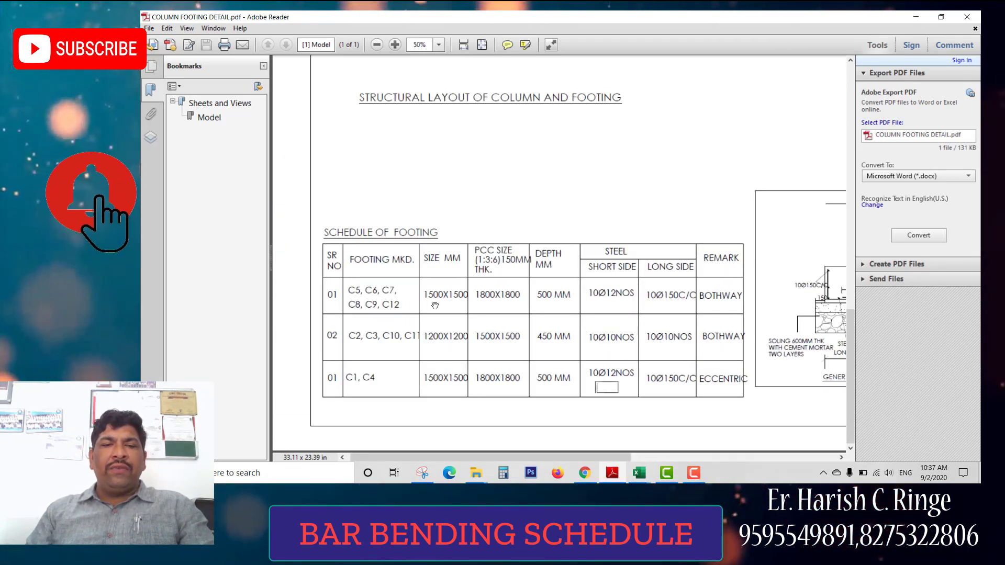
scroll(632, 333, "right", 5)
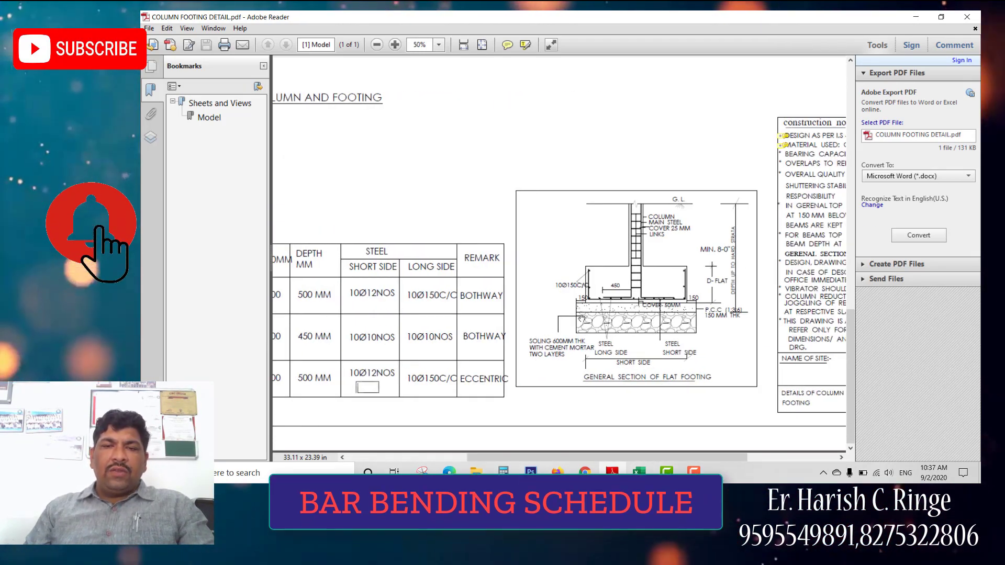
scroll(724, 332, "up", 2)
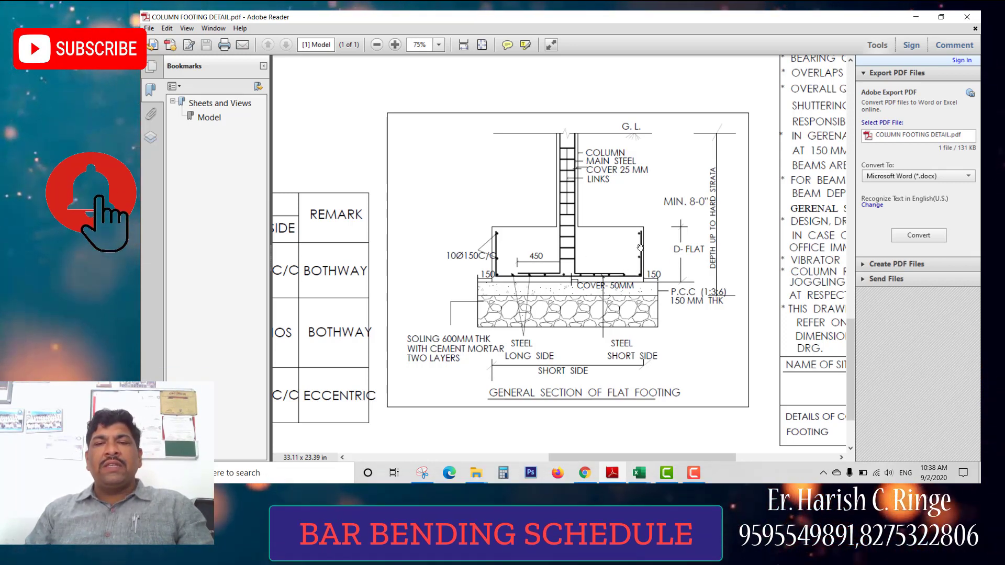
- Switch back to the Excel sheet and relabel cell E6 as LONGER SPAN BARS and cell E7 as SHORTER SPAN BARS
key("alt+Tab")
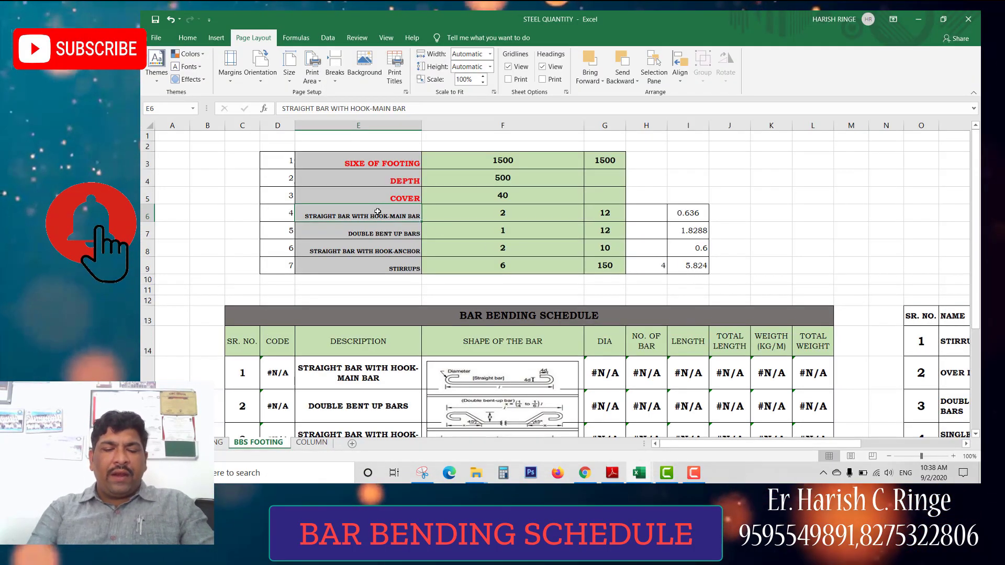
type("LON")
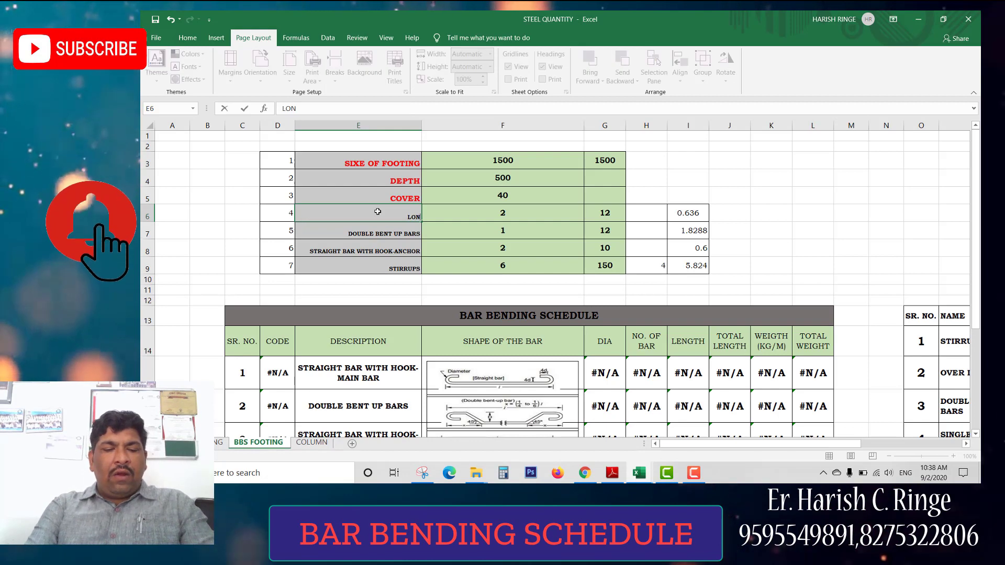
type("GER SPAN BARS")
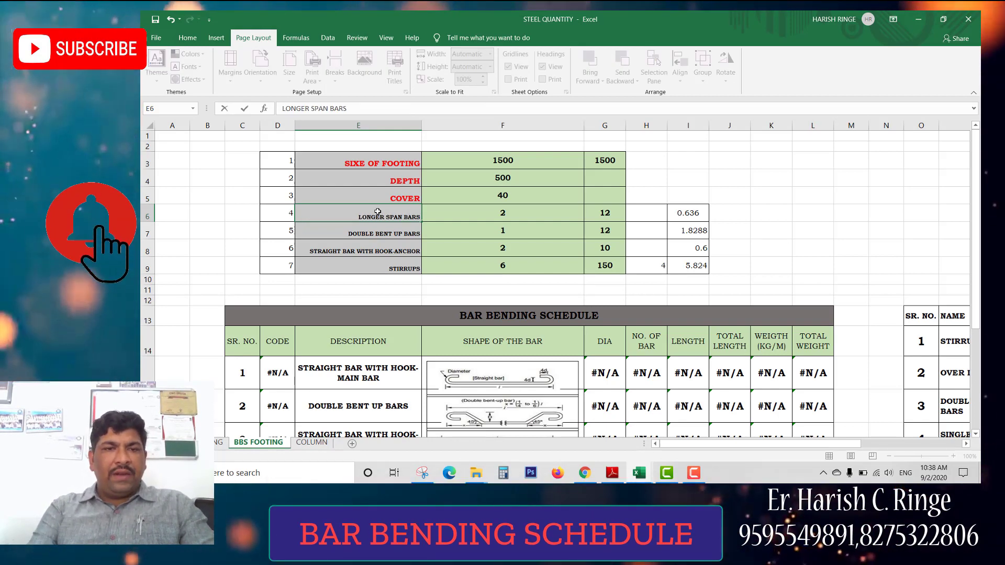
key("Return")
type("SHORT")
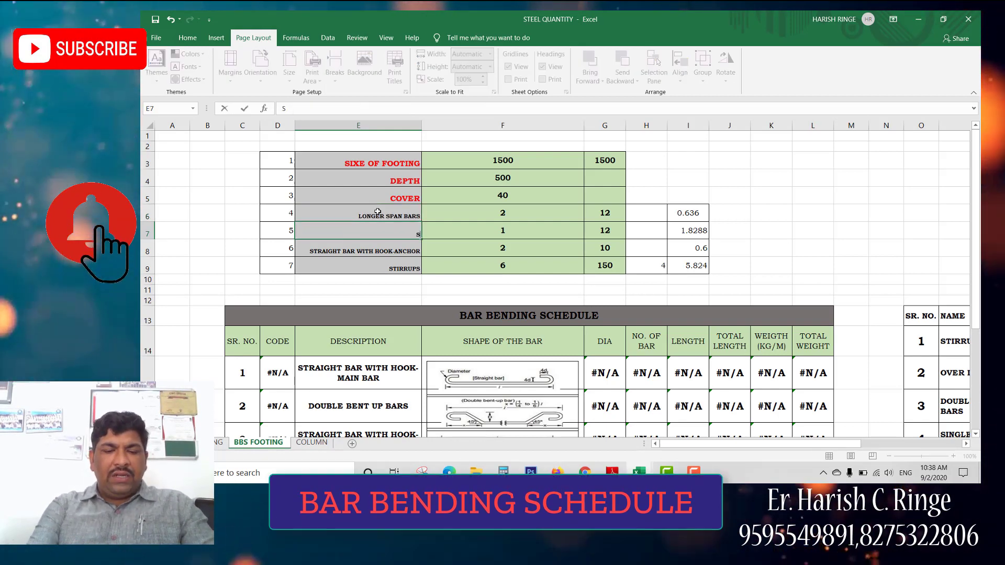
type("ER SP")
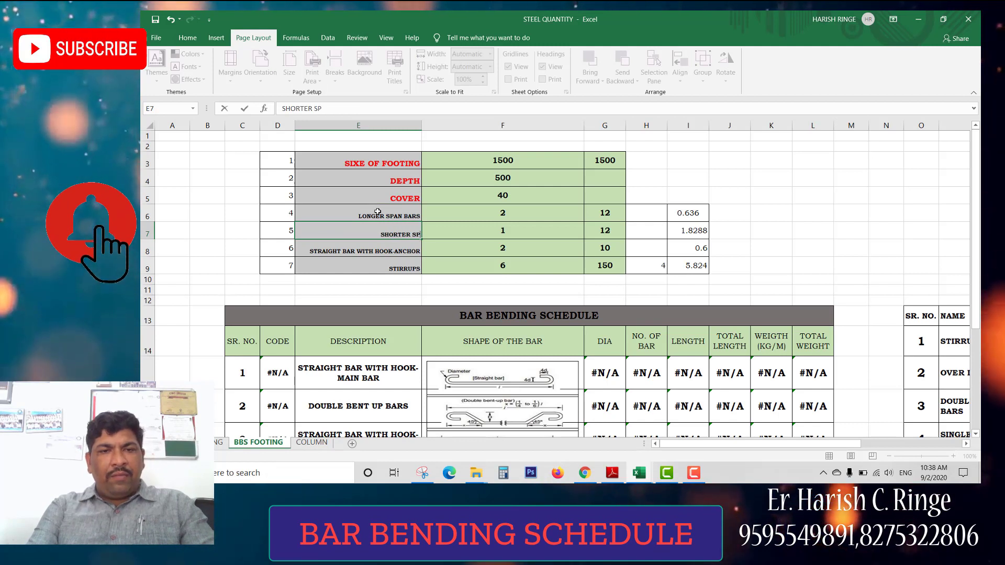
type("AN BARS")
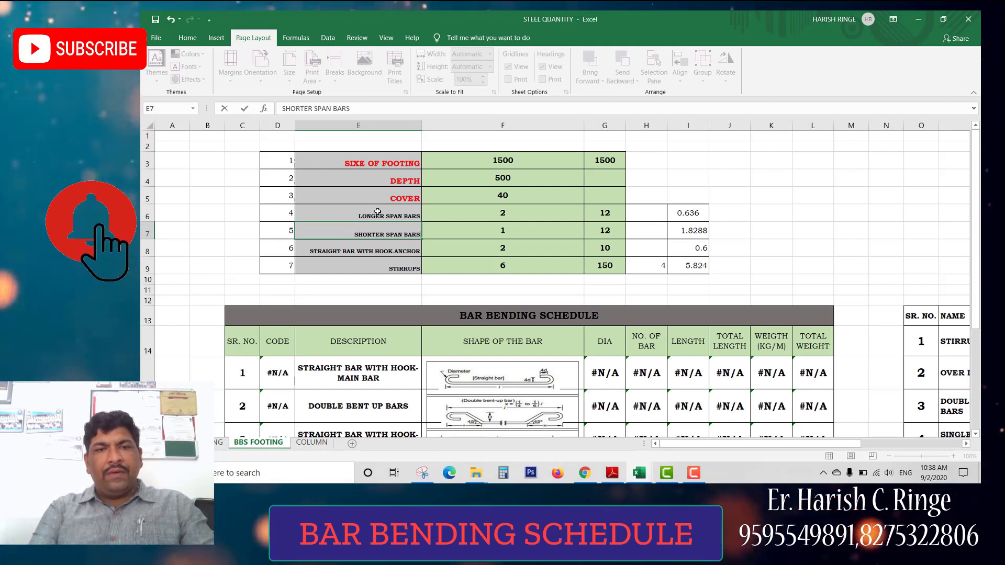
key("Tab")
left_click(369, 251)
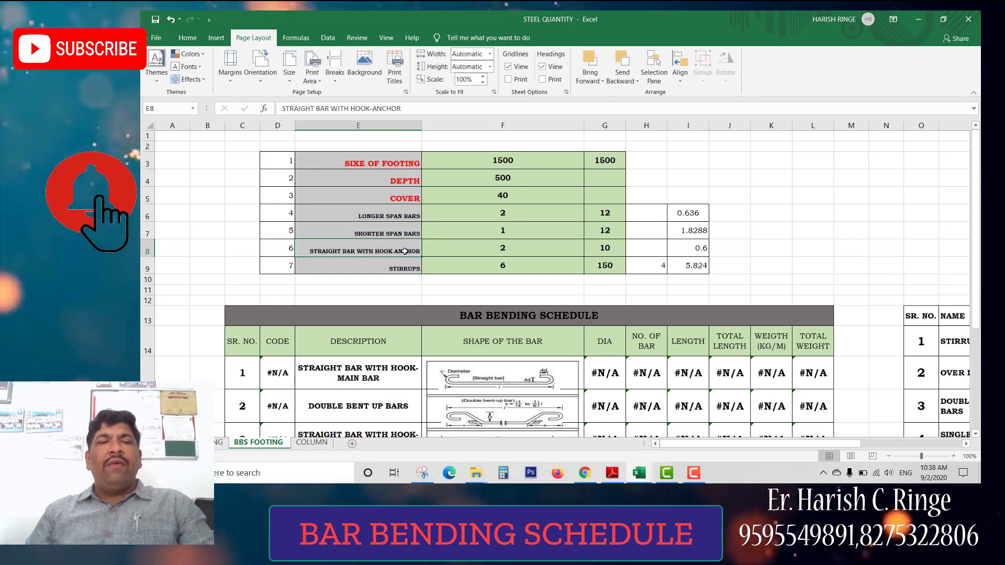
- Extend the labels in E6 and E7 to BOTOOM LONGER SPAN BARS and BOTTOM SHORTER SPAN BARS
double_click(344, 216)
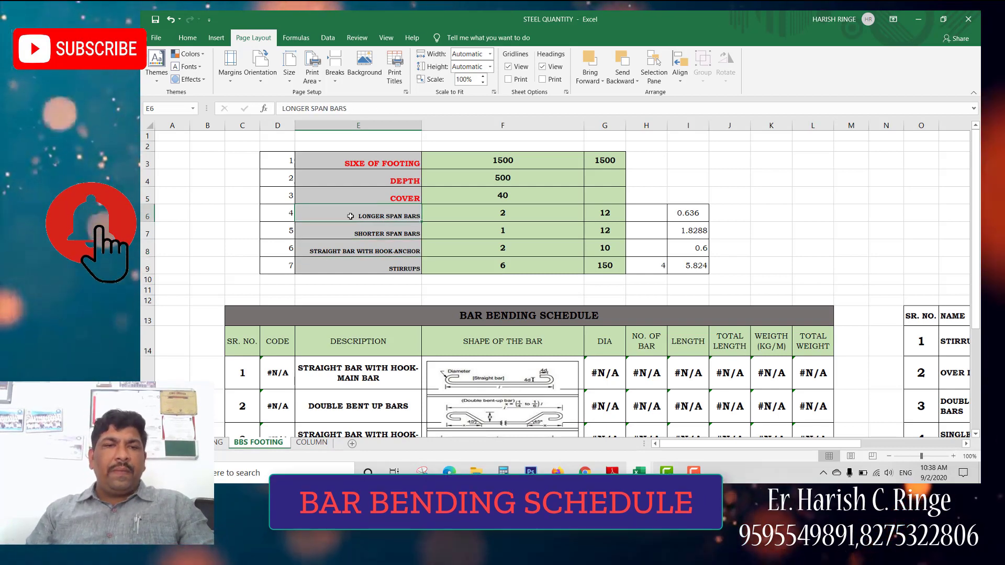
type("BO")
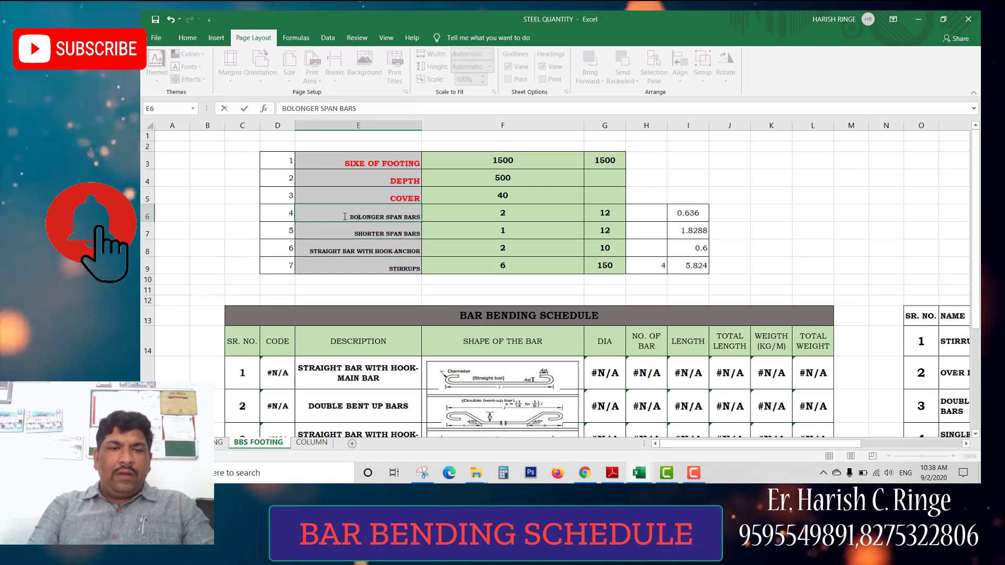
type("TTOM")
key("Return")
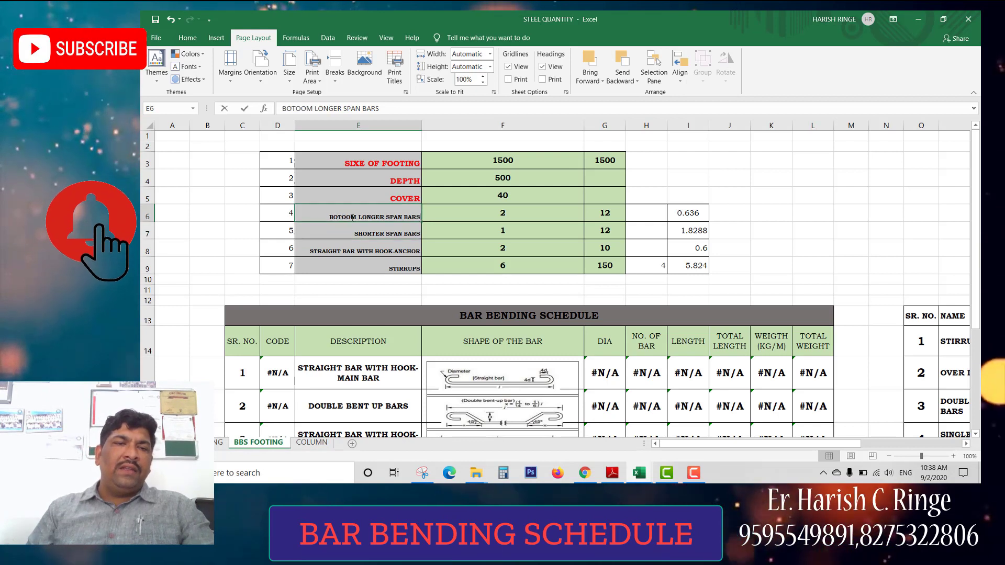
double_click(352, 217)
left_click_drag(314, 217, 313, 217)
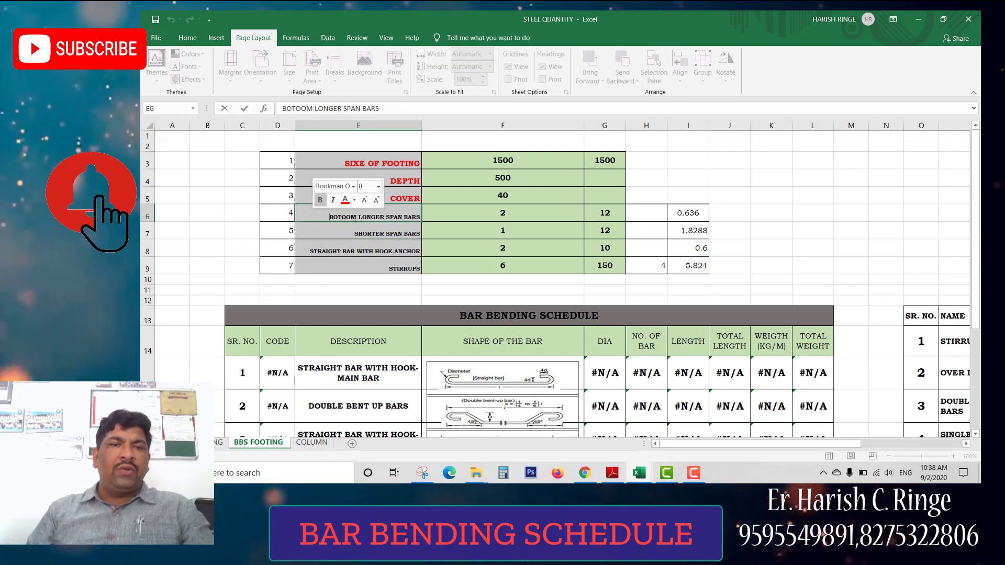
key("Right")
key("Right")
key("Right")
key("Right")
key("Right")
key("Right")
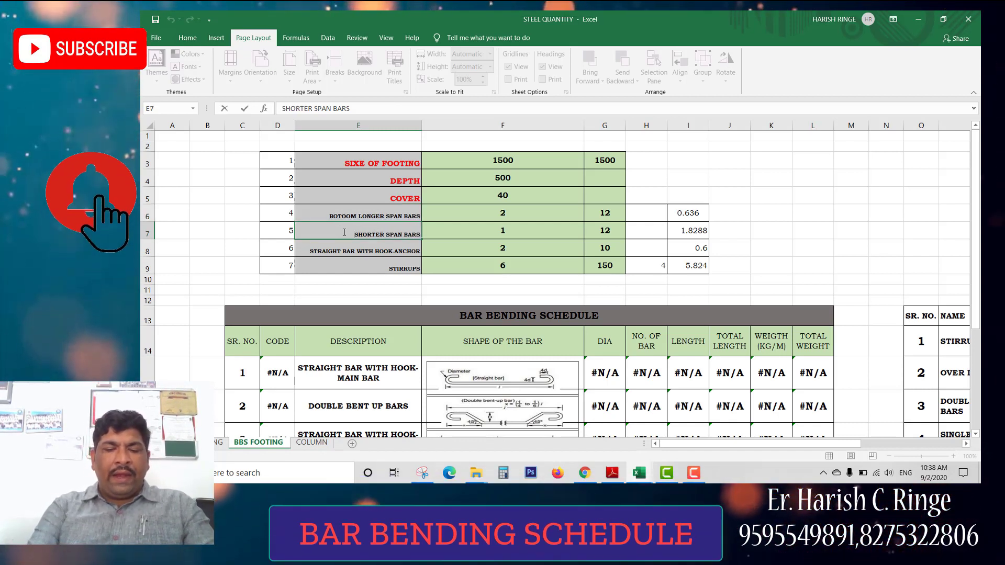
type("TTOM")
key("Return")
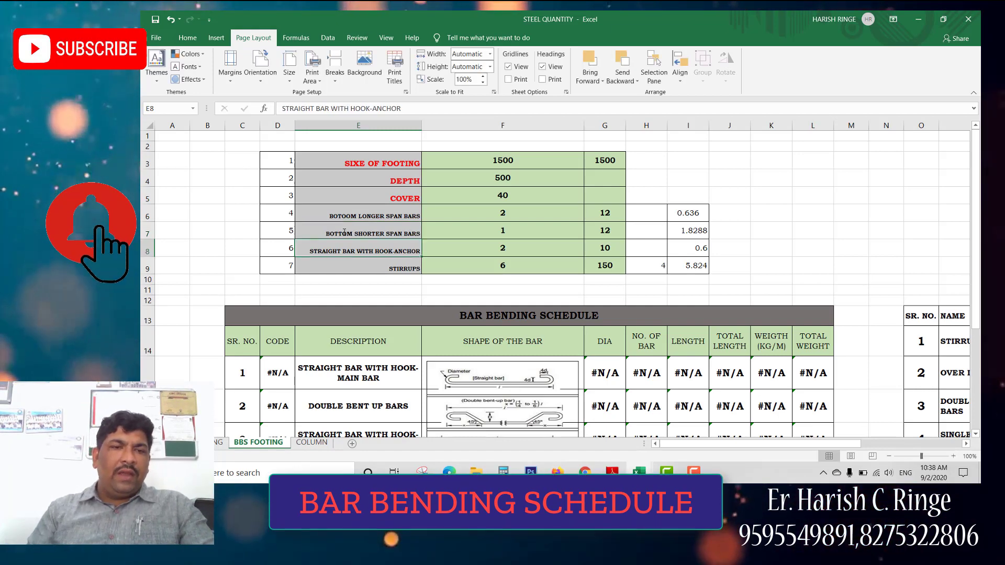
- Copy the two bottom span bar labels from E6:E7 into E8:E9 and open the E8 label for editing
left_click_drag(375, 217, 375, 233)
key("ctrl+c")
left_click(356, 252)
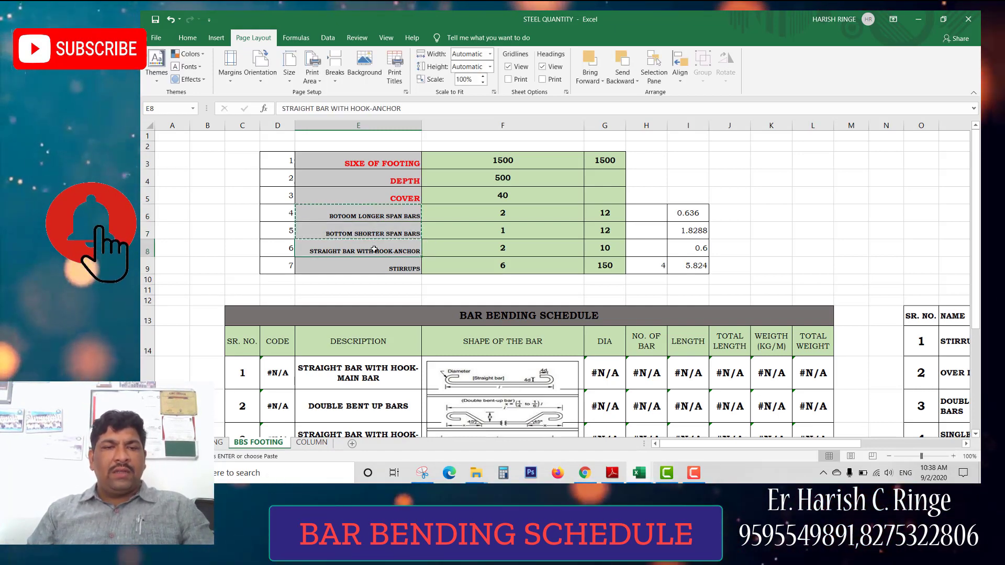
key("ctrl+v")
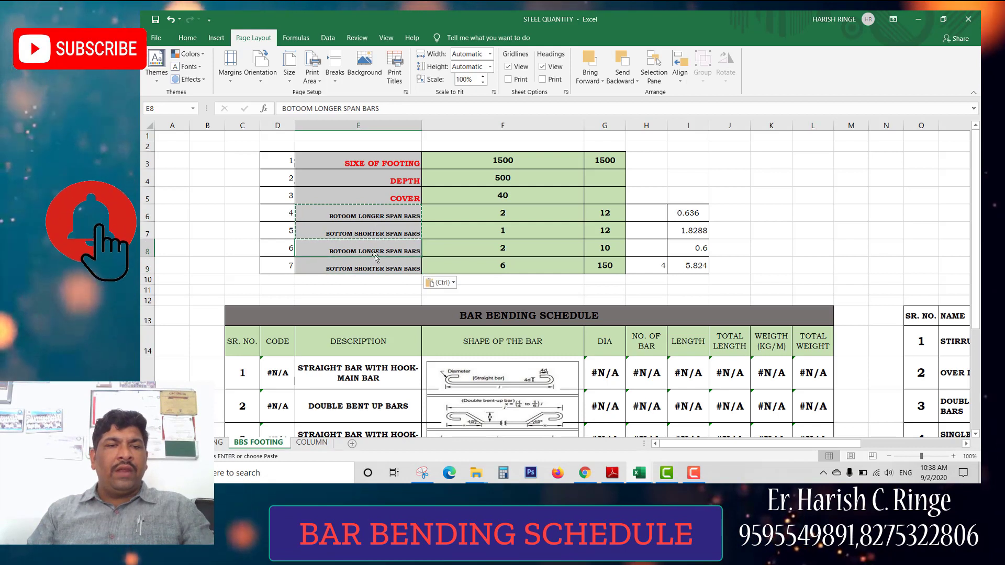
double_click(351, 251)
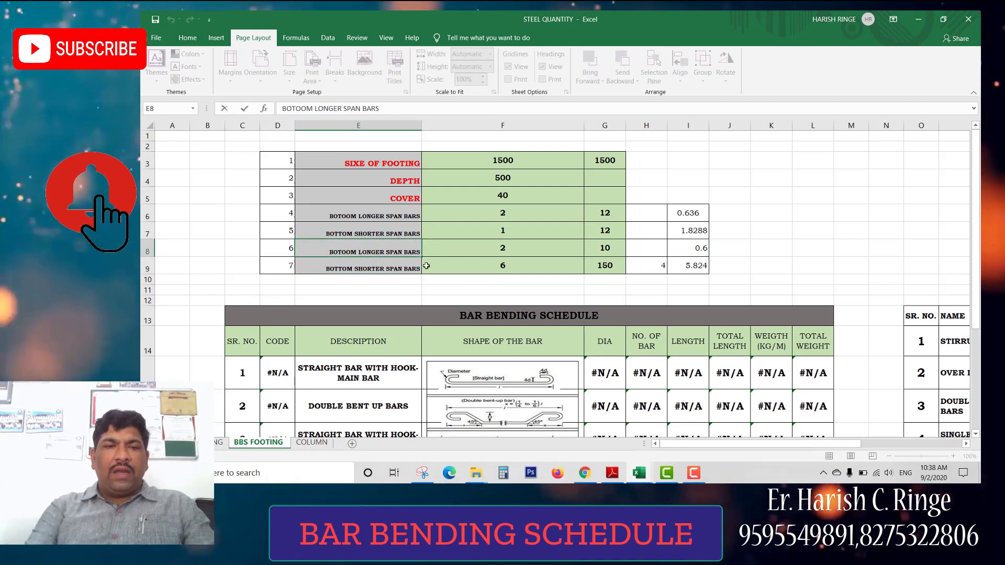
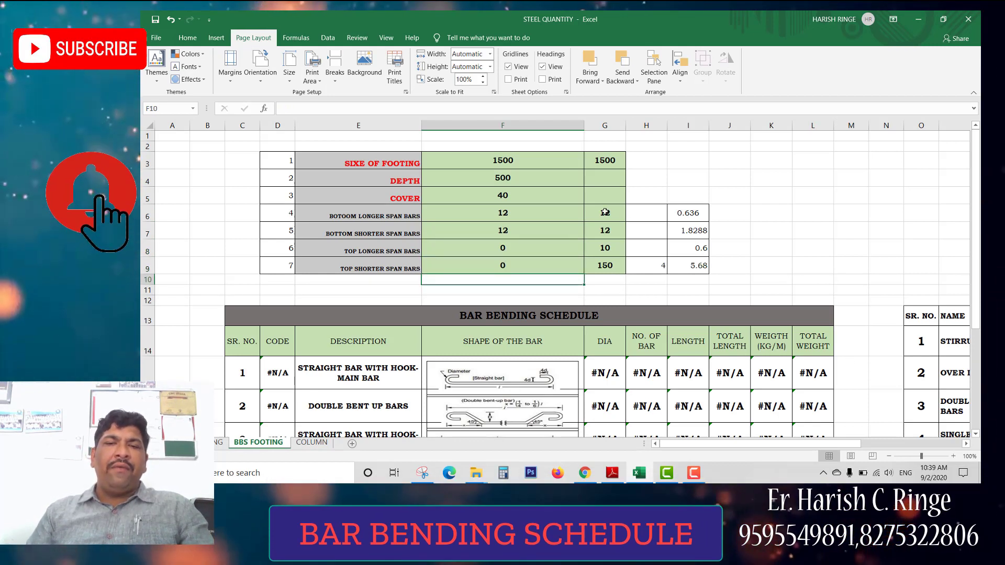
- Set the column G values for the top longer and top shorter span bars (G8 and G9) to 0
left_click(606, 248)
type("0")
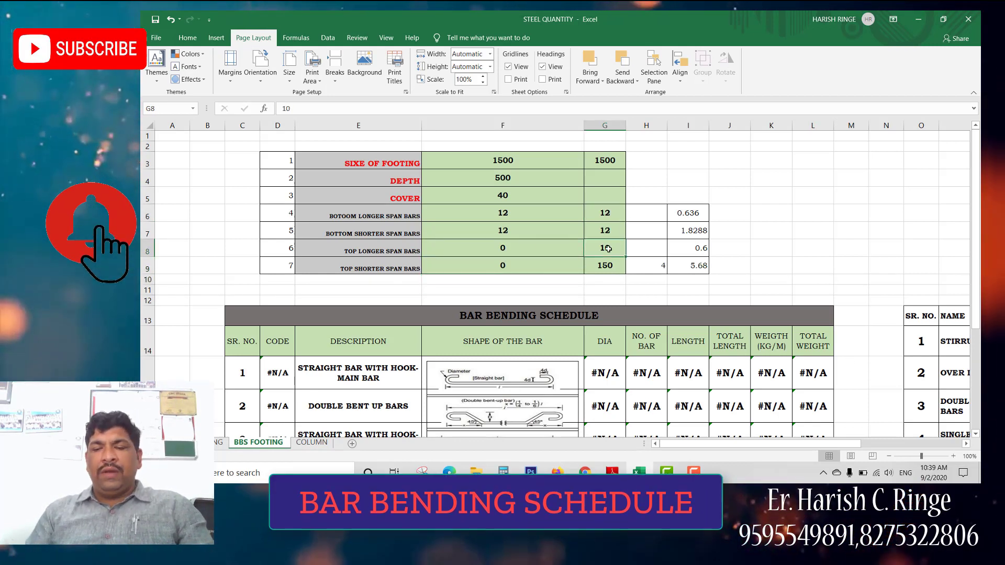
key("Return")
type("0")
key("Return")
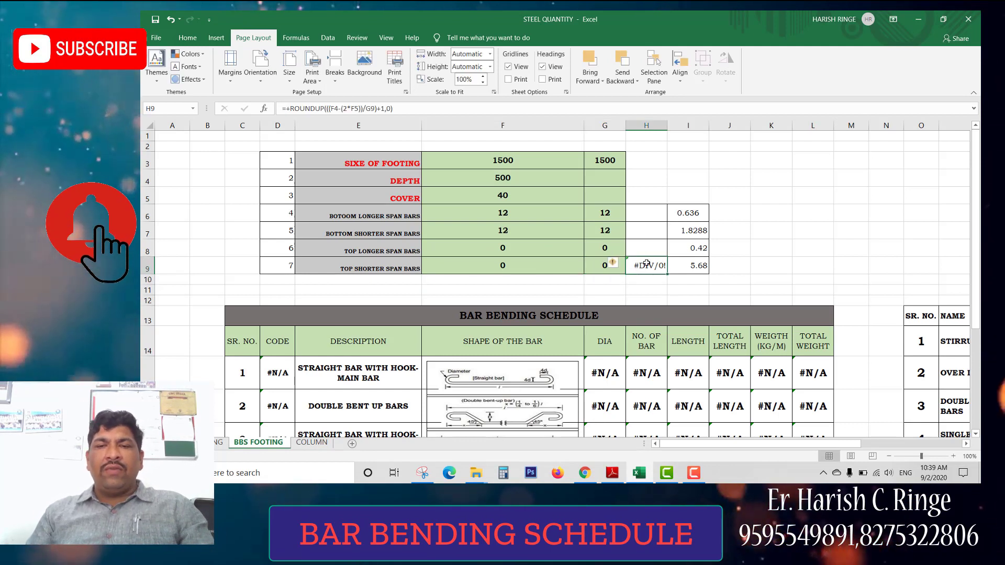
- Set the column G values for the bottom longer and bottom shorter span bars (G6 and G7) to 10
left_click(605, 213)
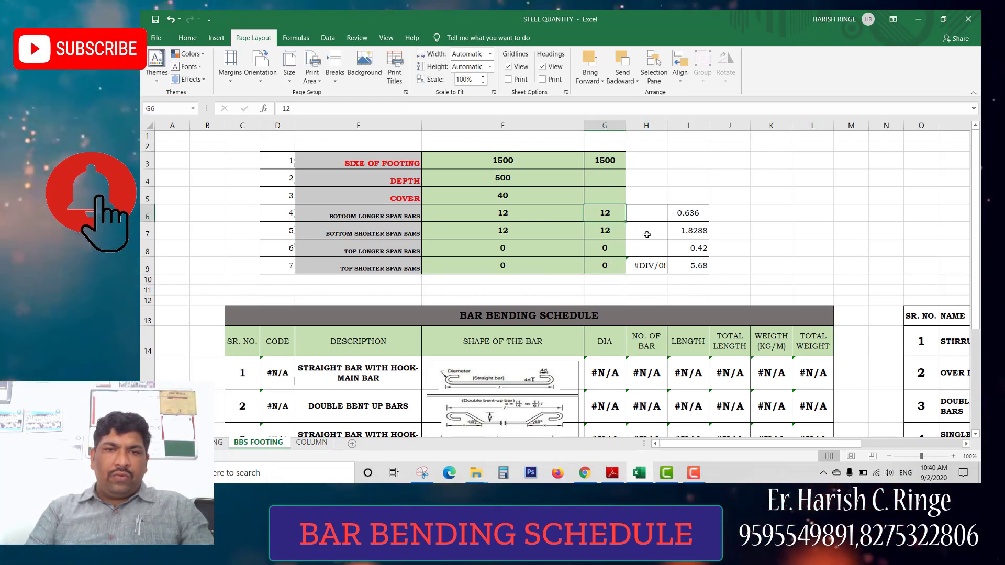
type("10")
key("Return")
type("10")
key("Return")
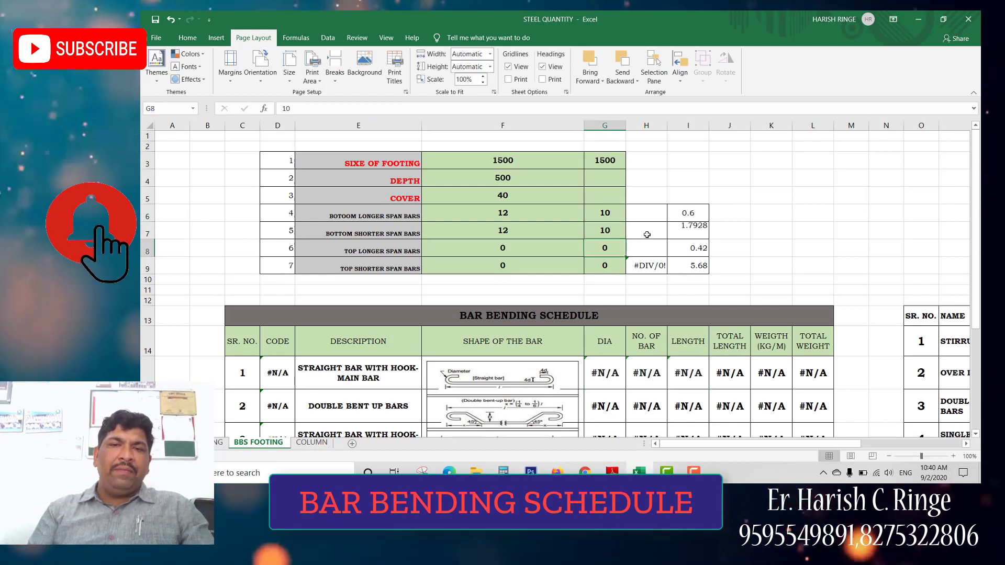
- Change the font colour of the bottom span bar values in F6:F7 to red
left_click_drag(523, 215, 526, 224)
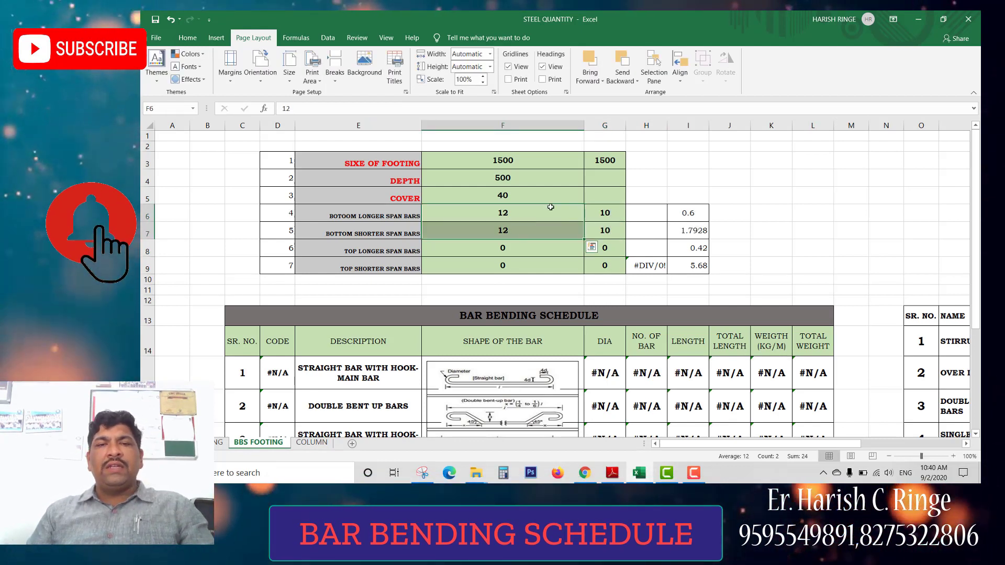
left_click(187, 37)
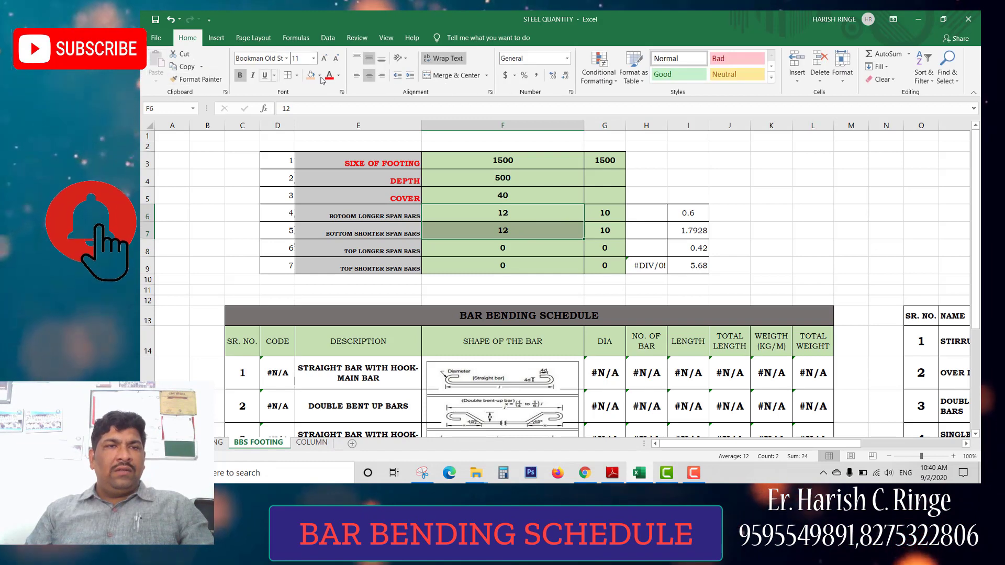
left_click(329, 76)
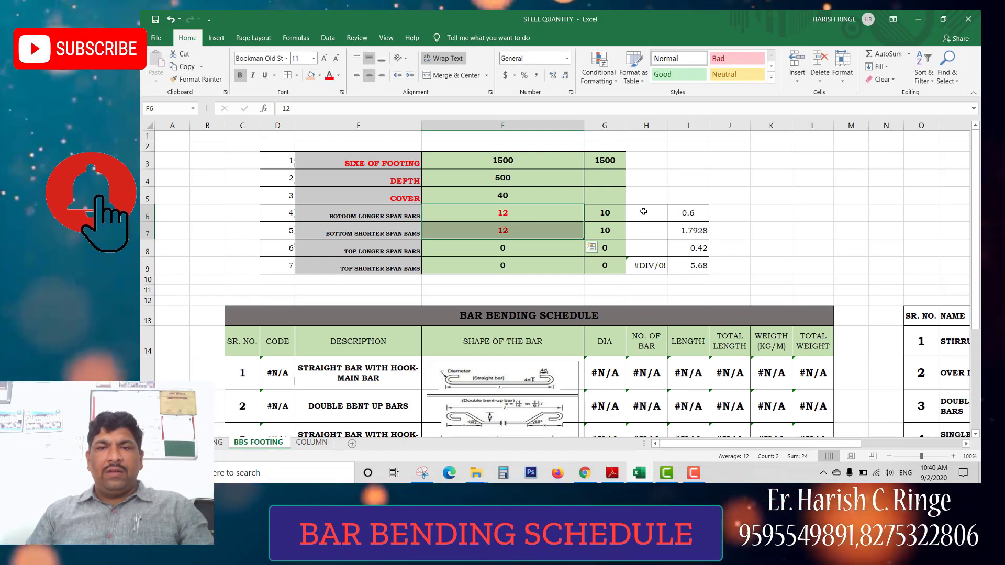
left_click(532, 212)
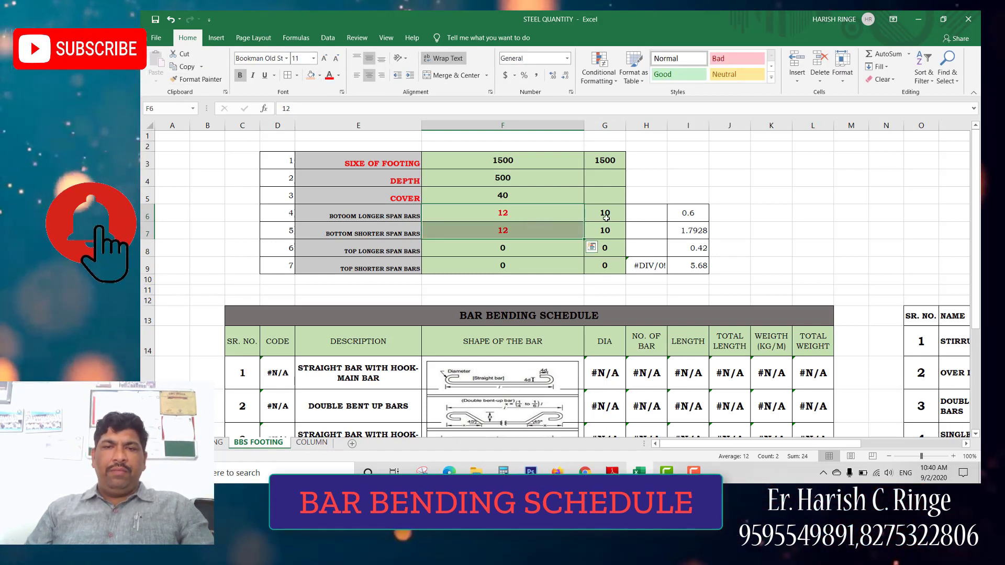
- Change the font colour of the bottom span bar values in G6:G7 to dark blue
left_click_drag(603, 212, 603, 231)
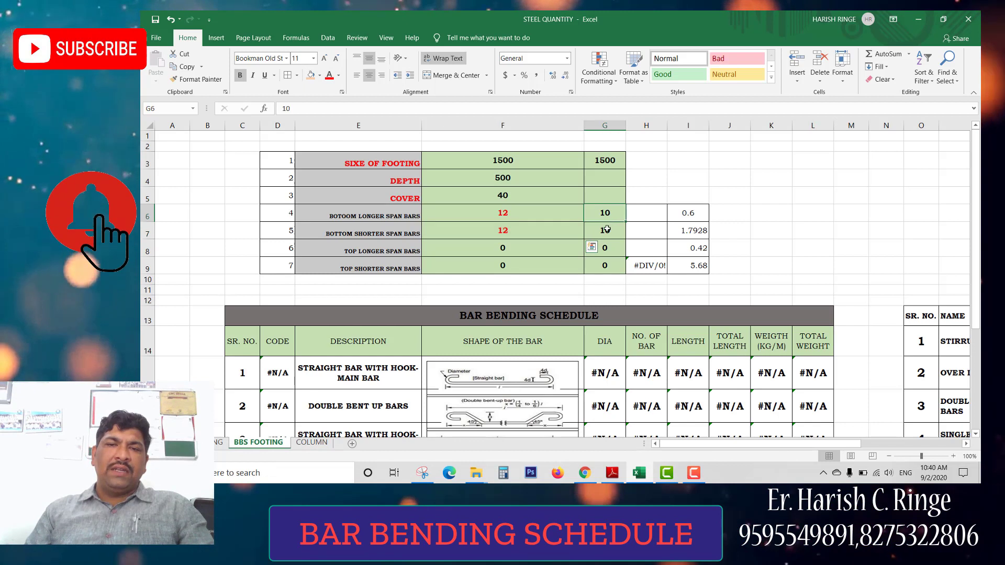
left_click(338, 75)
left_click(398, 173)
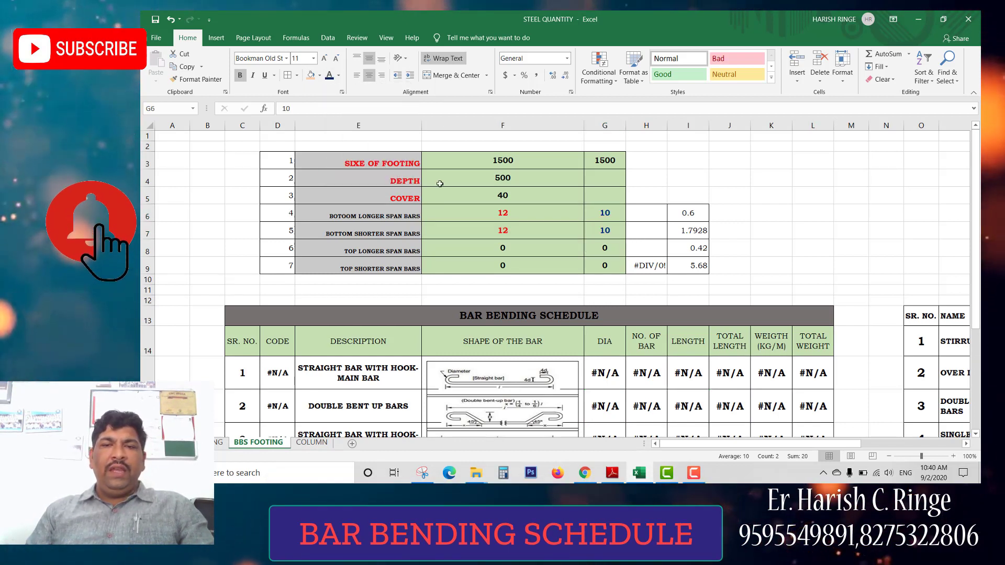
left_click(610, 216)
left_click_drag(614, 223, 612, 231)
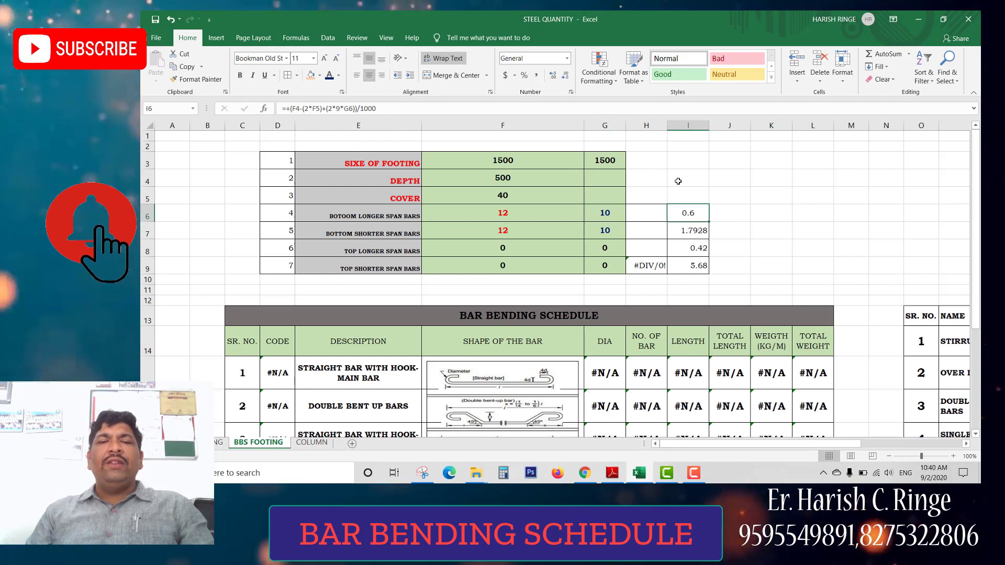
- Examine the existing bar length formulas in I6 and I7 and the cells they reference
double_click(700, 213)
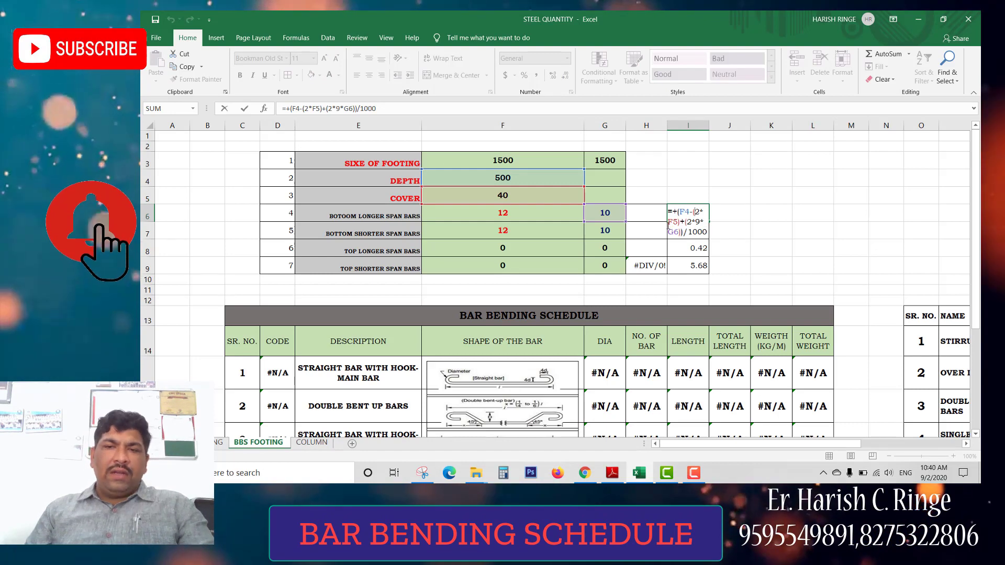
key("Escape")
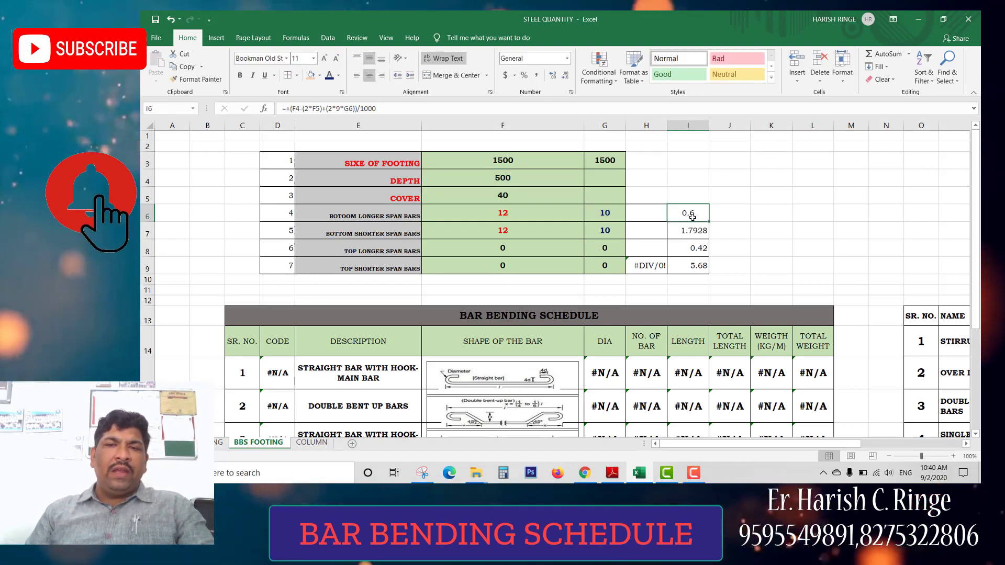
double_click(693, 216)
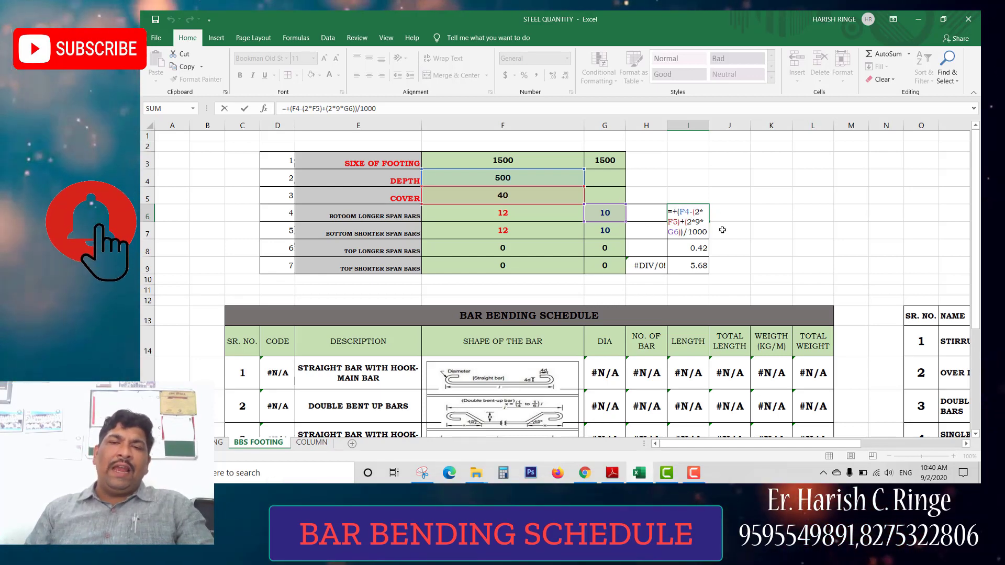
key("ctrl+Return")
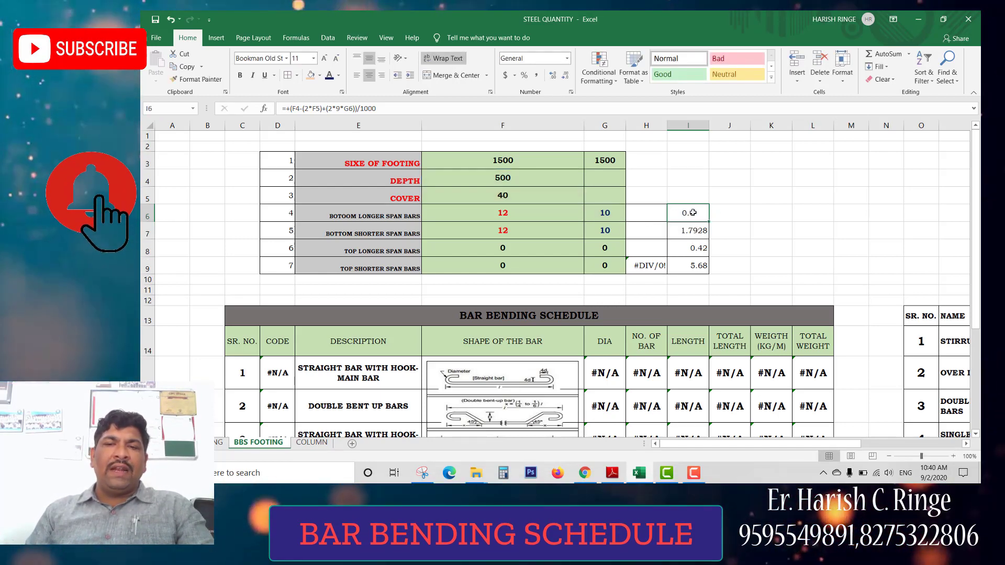
key("Left")
key("Left")
key("Left")
key("Up")
key("F2")
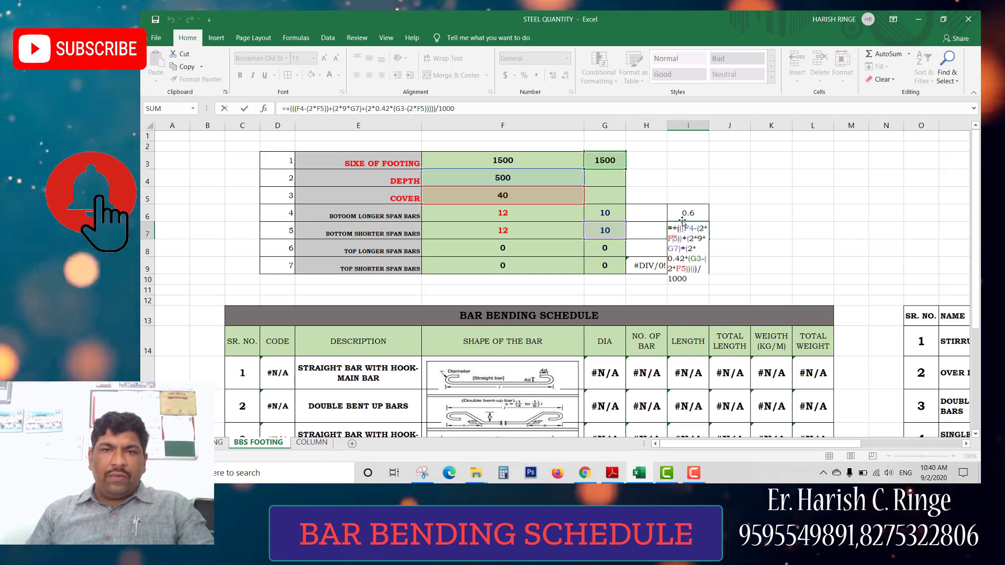
key("ctrl+Return")
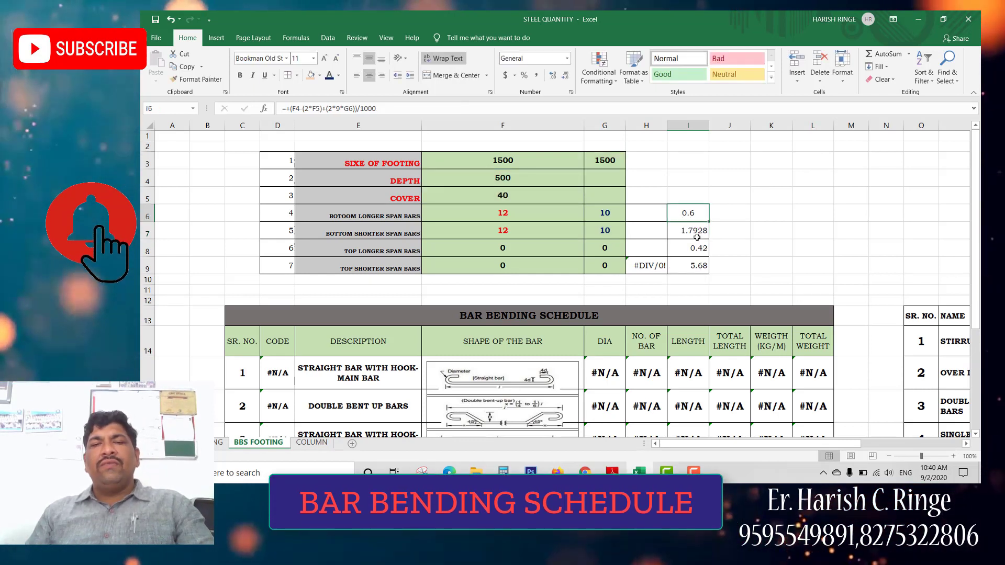
scroll(693, 239, "down", 2)
scroll(693, 238, "up", 2)
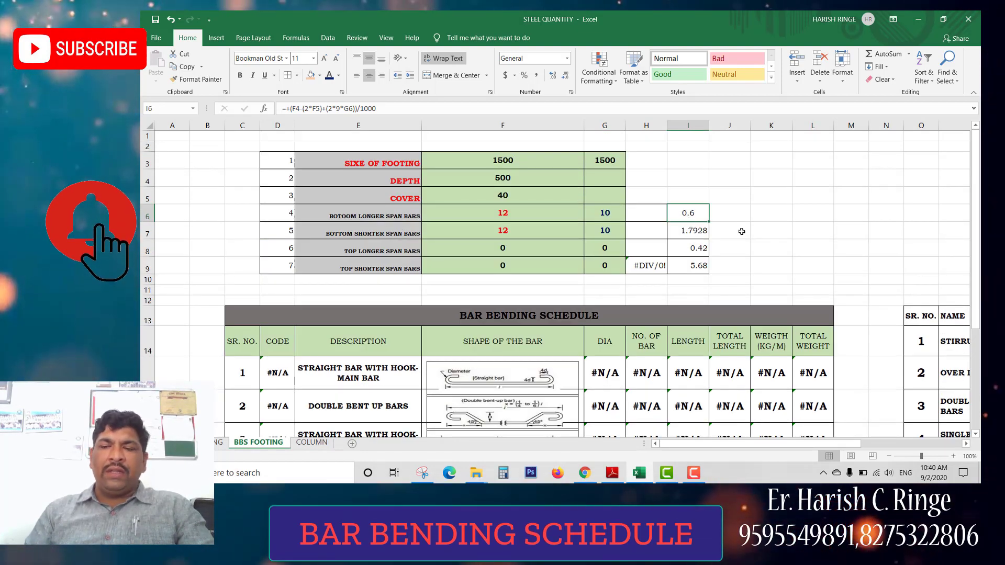
- Replace the bottom longer span bar length formula in I6 with +(G3-F5-F5)+(F4-100)
type("+(")
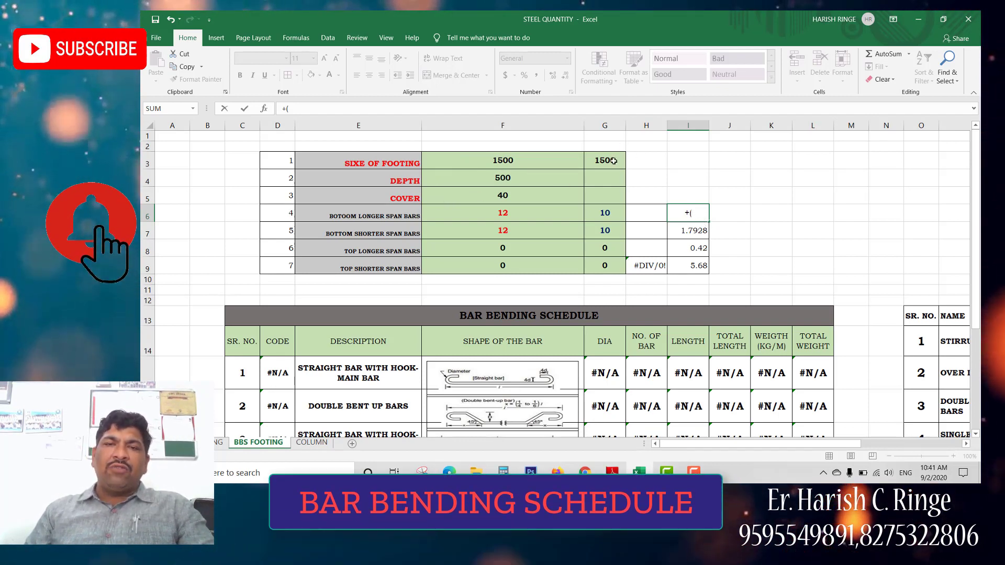
left_click(606, 161)
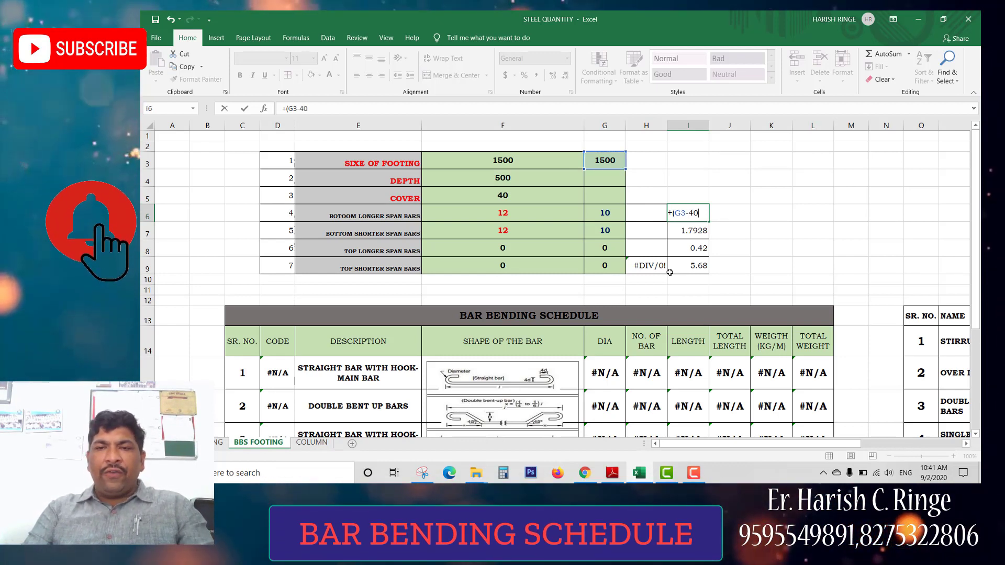
type("-40")
key("BackSpace")
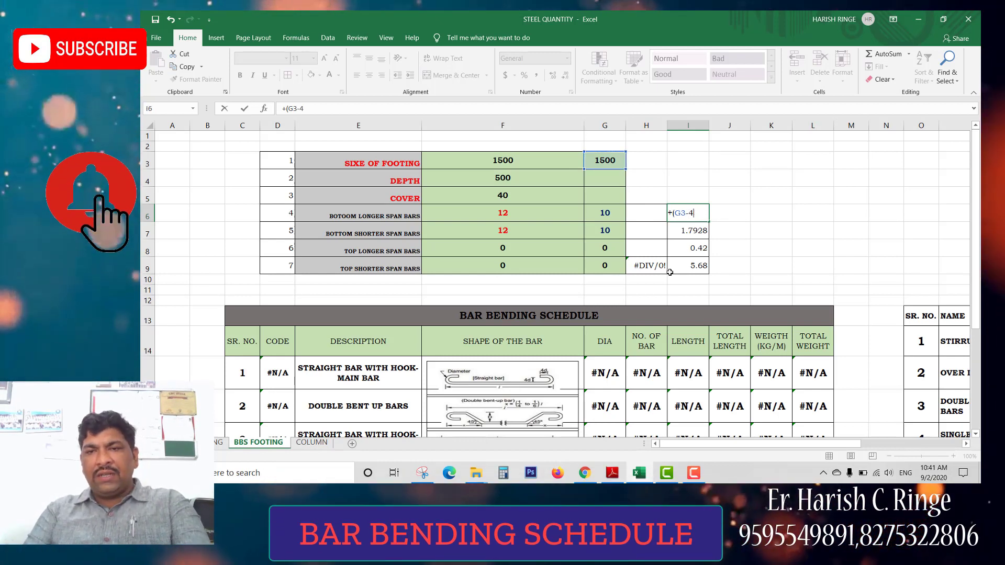
left_click(561, 193)
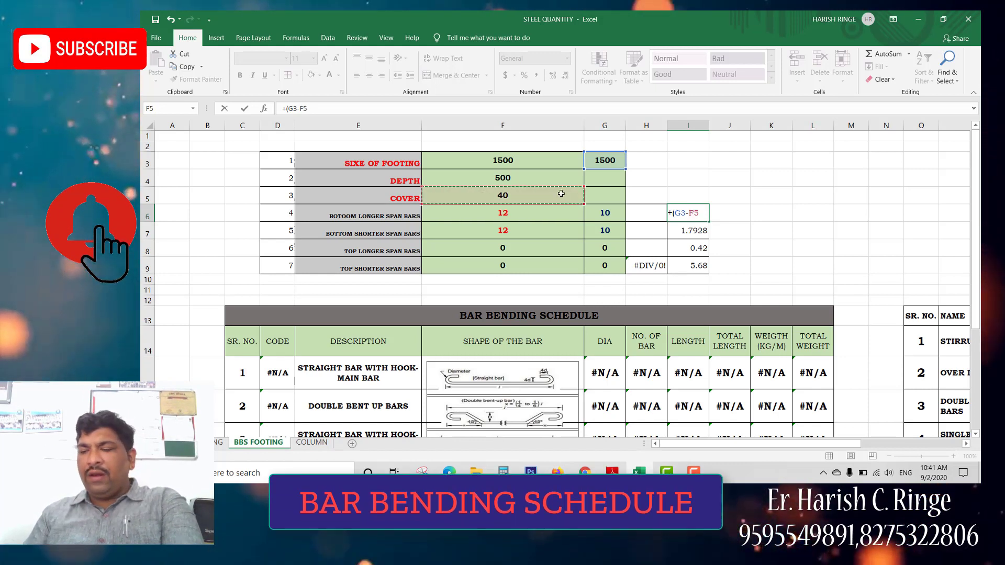
type("-F5")
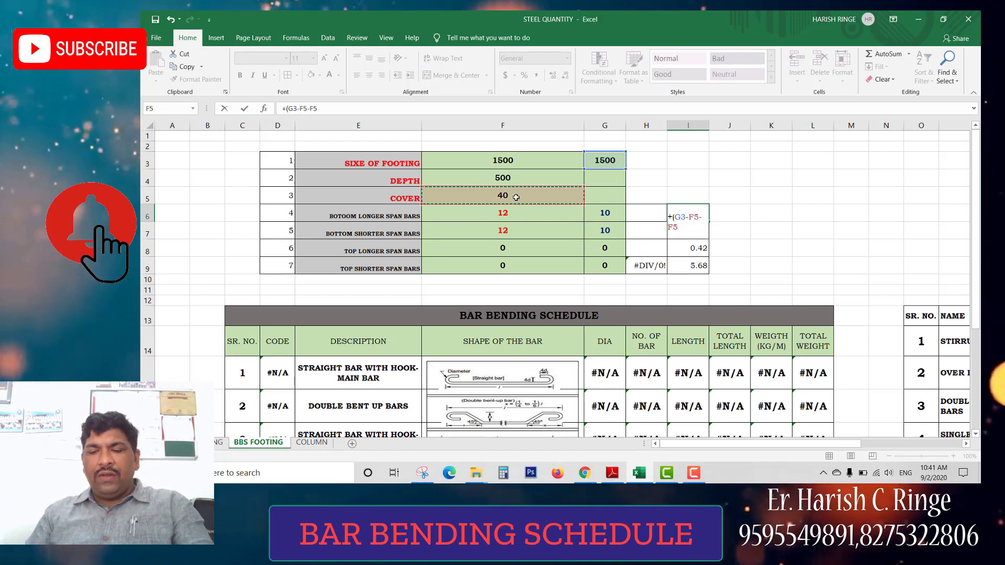
type(")")
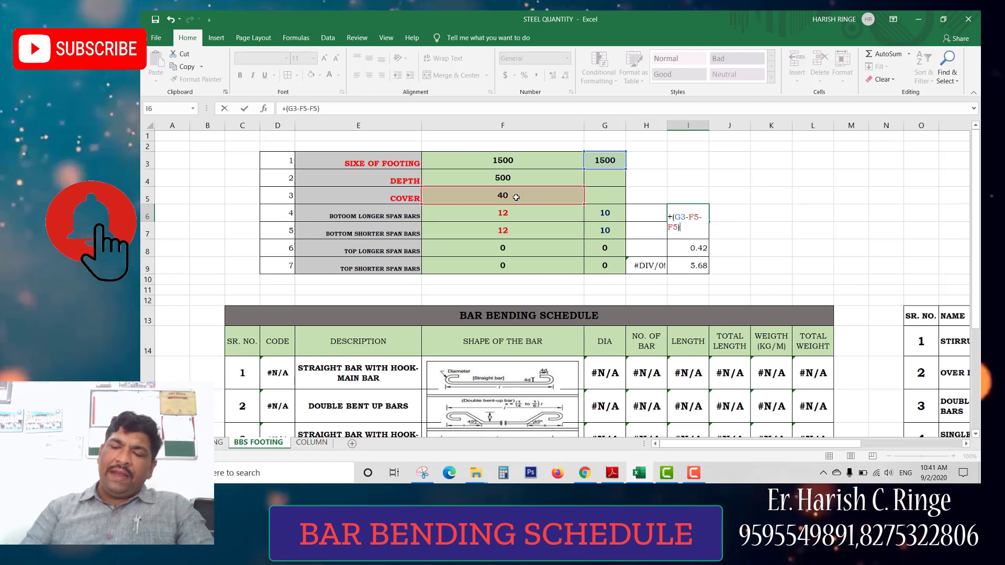
type("+(")
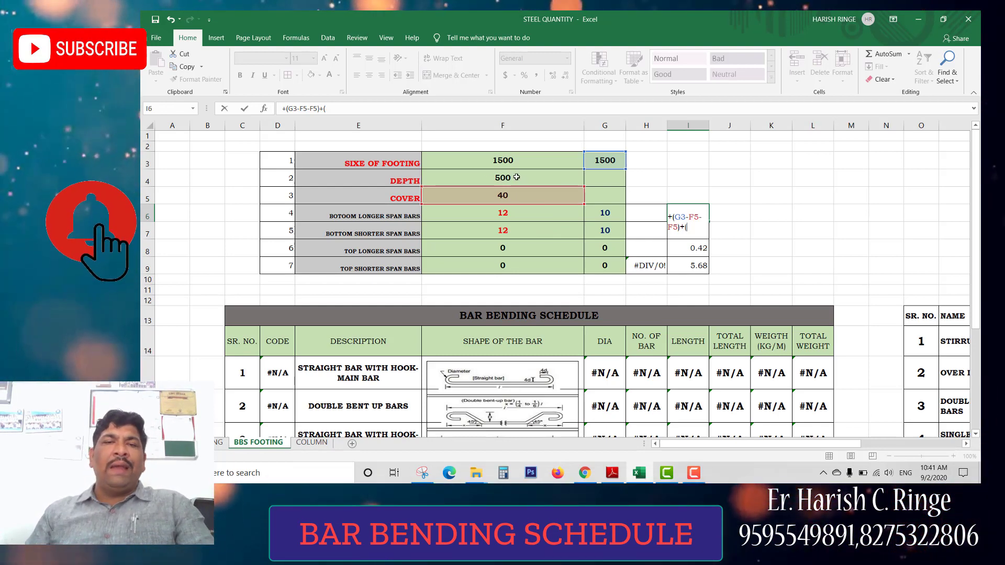
type("F4-")
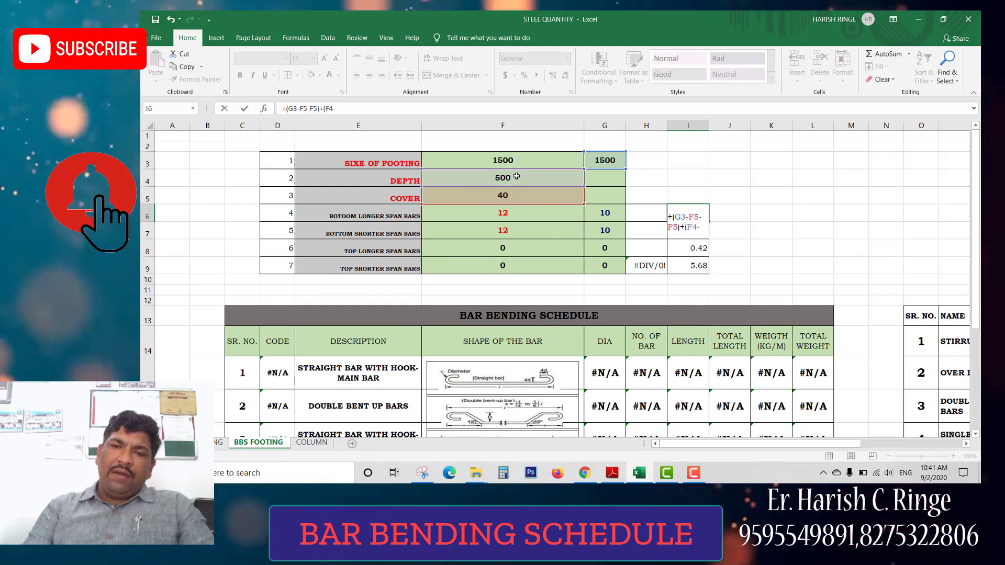
type("100)")
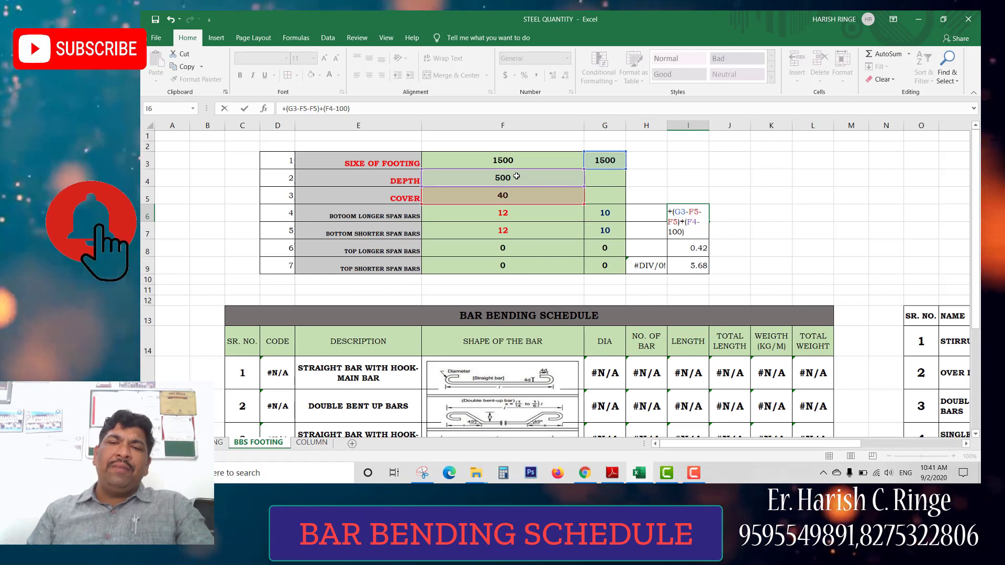
key("Return")
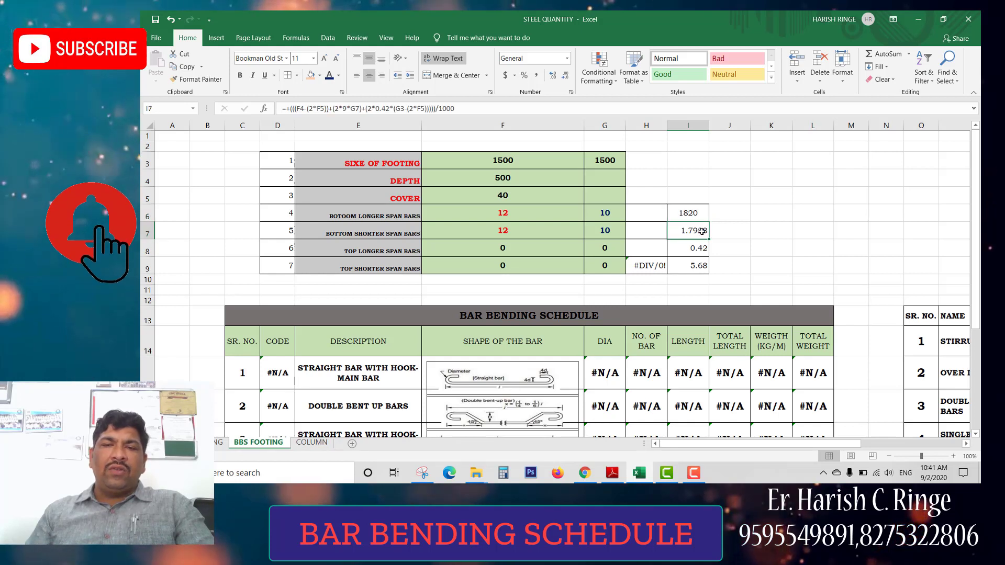
- Replace the bottom shorter span bar length formula in I7 with +F3-F5-F5+((F4-100)*2)
type("+")
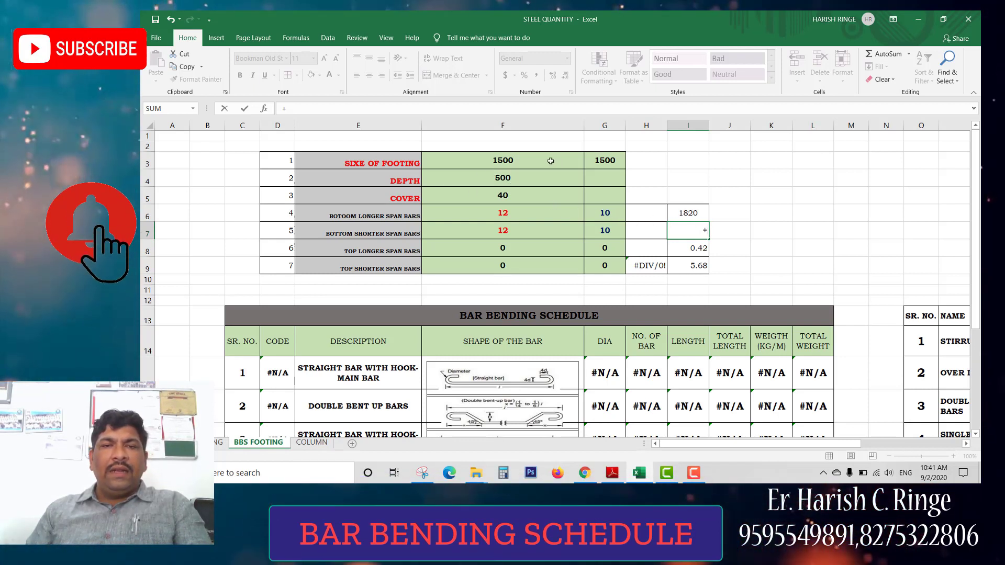
left_click(551, 161)
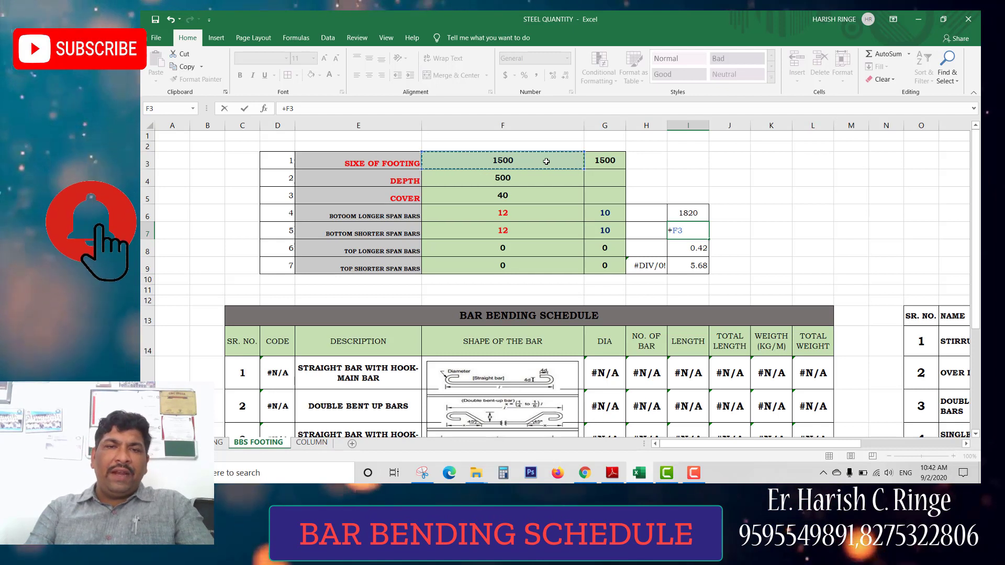
type("-40")
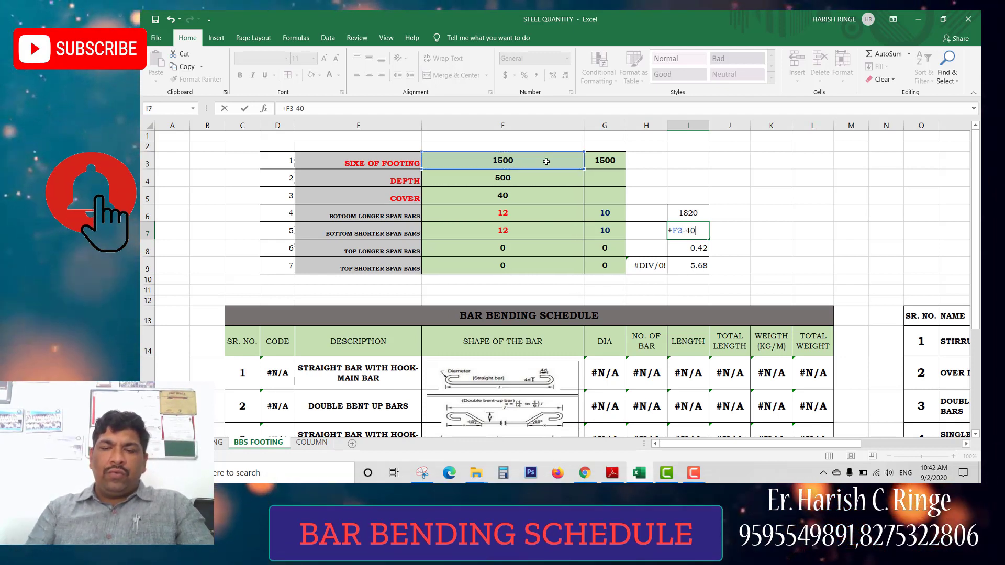
left_click(510, 197)
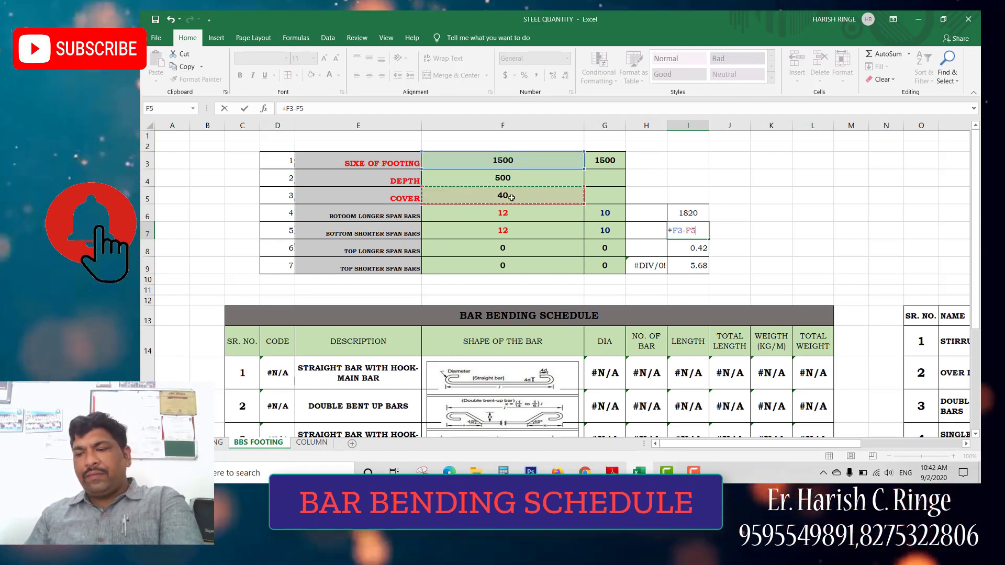
type("-")
left_click(507, 195)
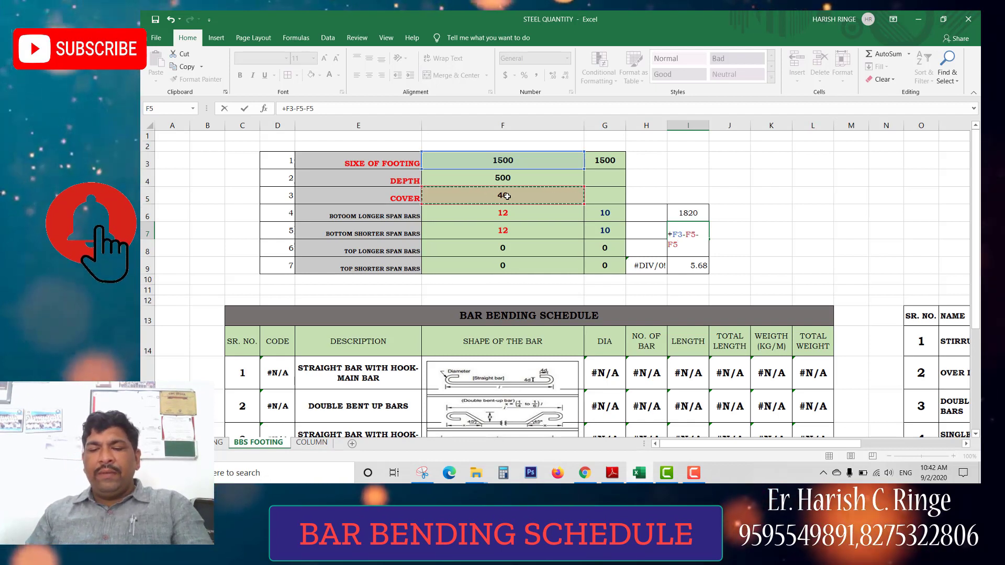
type("+(")
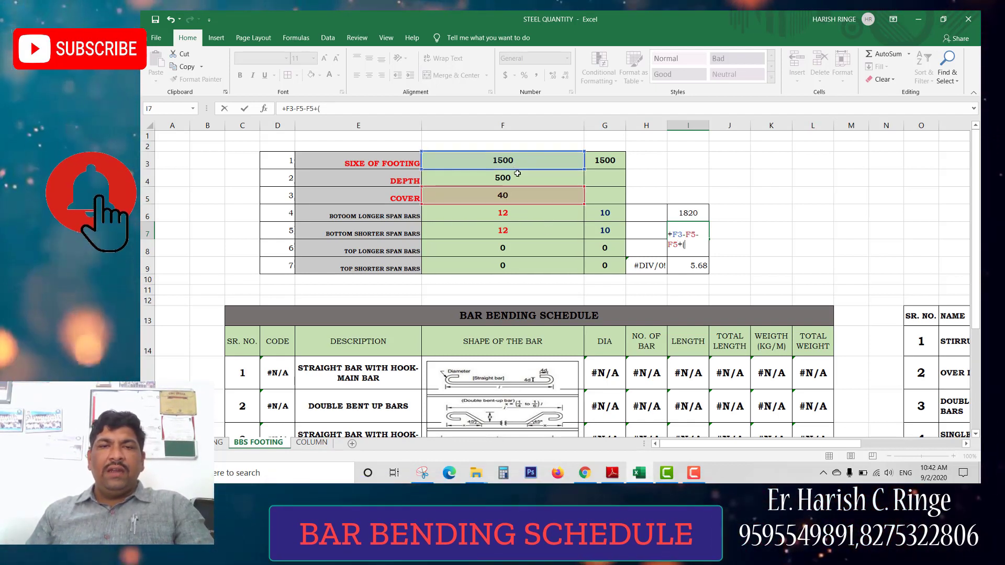
type("F4-")
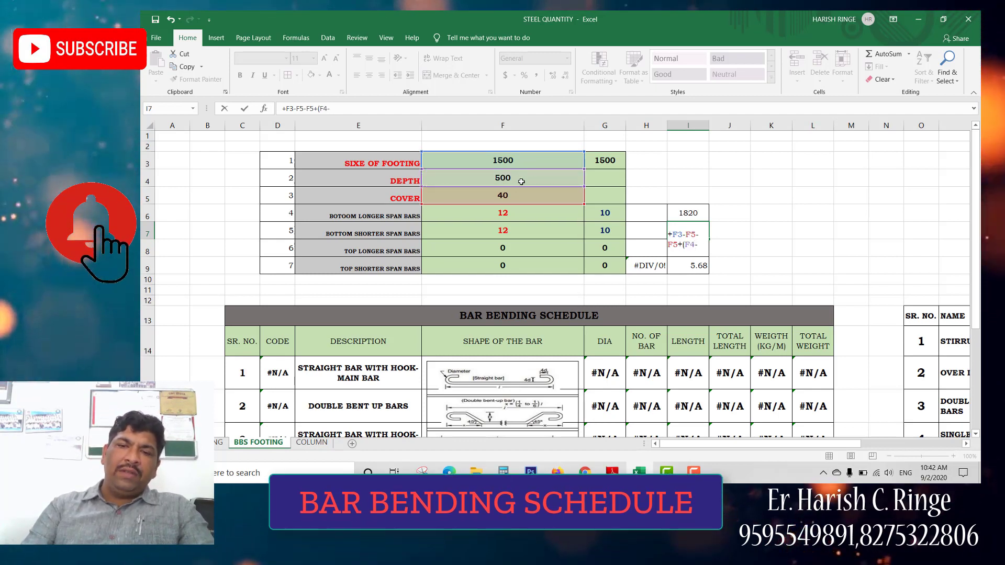
type("100")
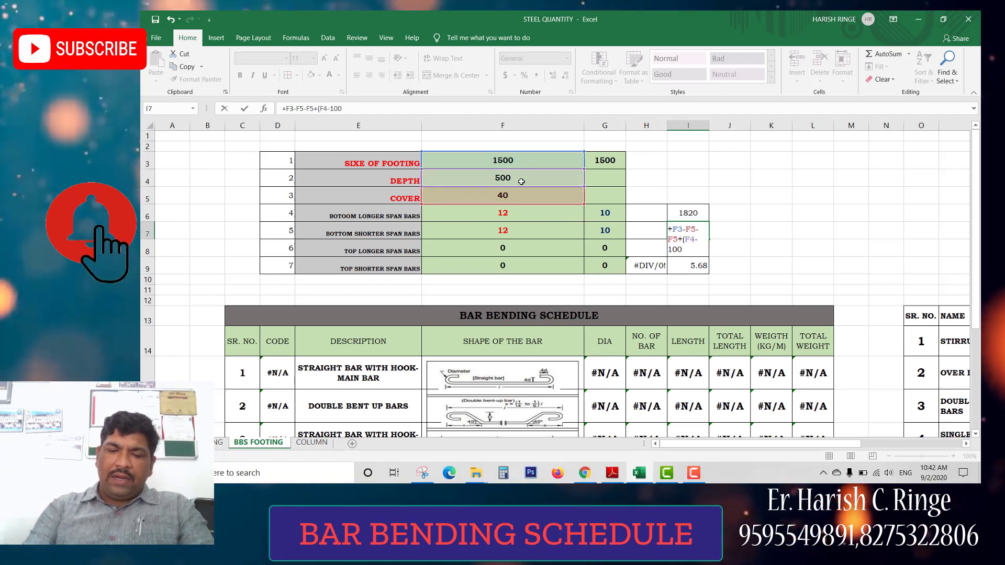
type(")")
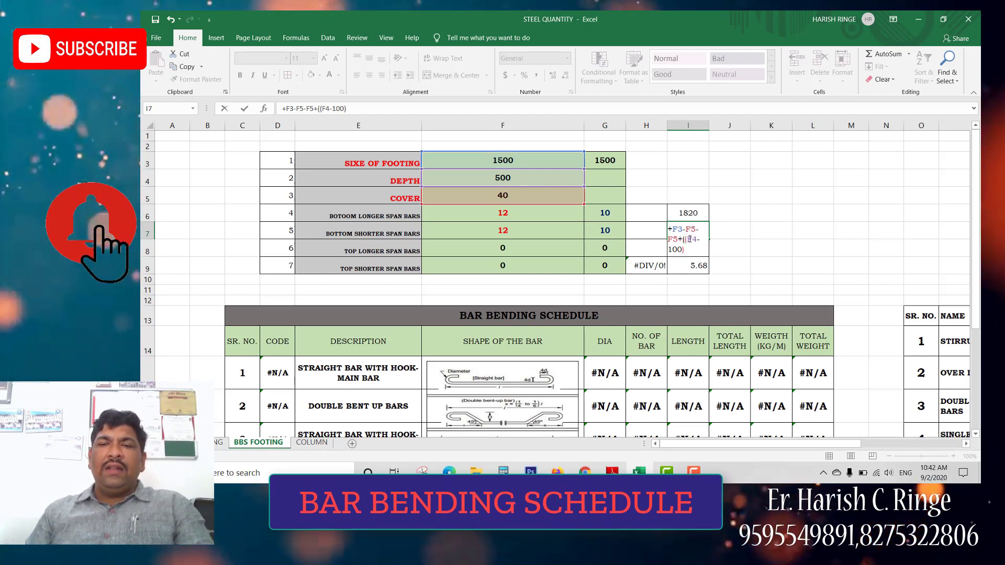
type("*2")
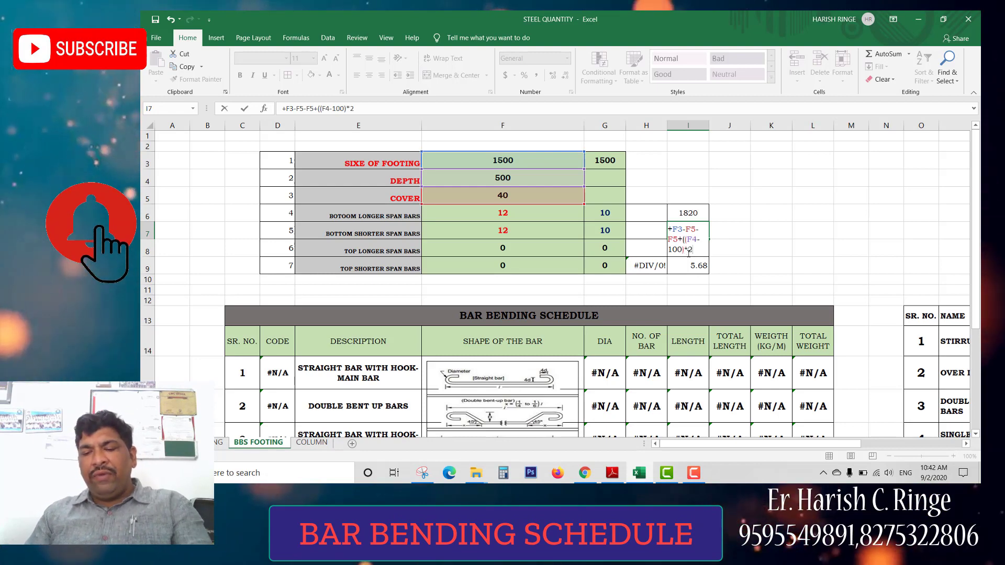
type(")")
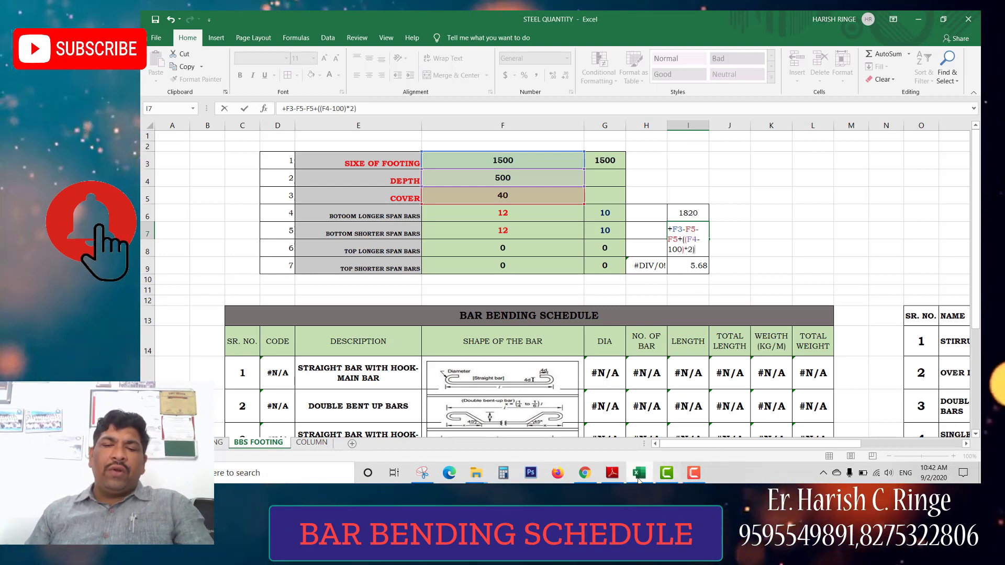
- Switch to COLUMN FOOTING DETAIL.pdf in Adobe Reader, examine the bent-up bar ends in the footing section, and return to Excel
left_click(612, 473)
scroll(583, 306, "down", 5)
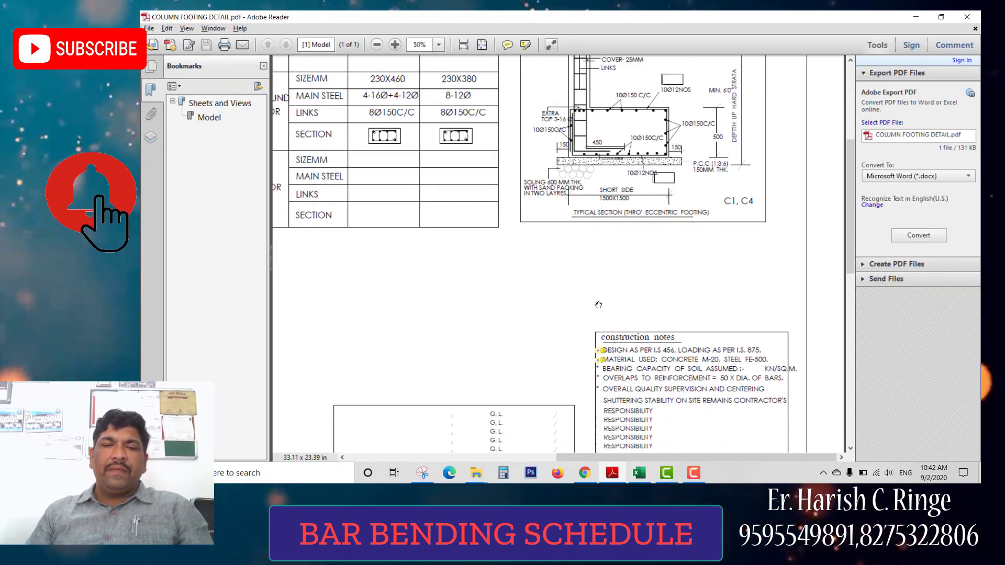
scroll(583, 306, "down", 3)
scroll(521, 340, "up", 1)
scroll(487, 337, "down", 3)
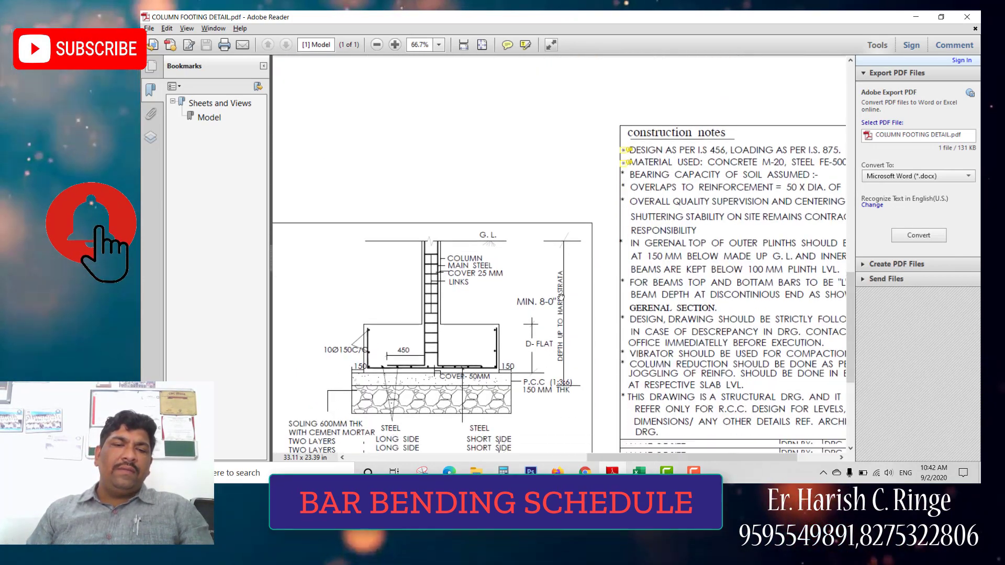
scroll(466, 335, "up", 4)
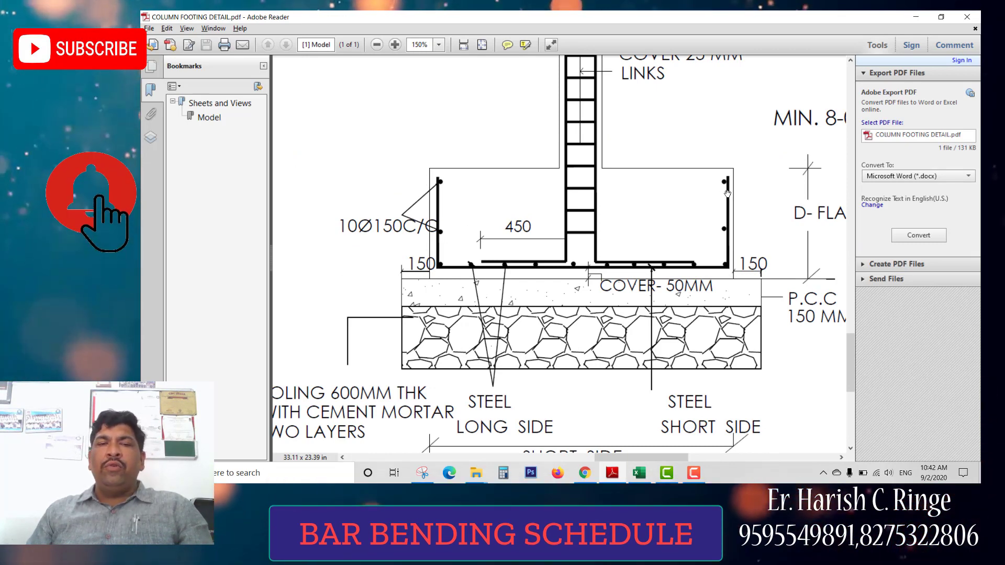
key("alt+Tab")
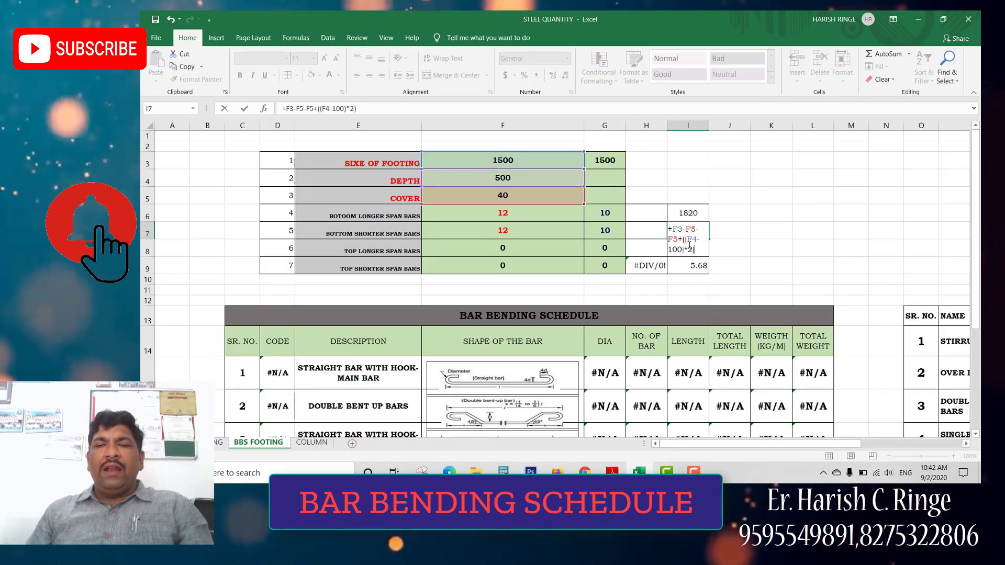
- Commit the I7 formula and change the bottom longer span bar length formula in I6 to +(G3-F5-F5)+((F4-100)*2)
key("Return")
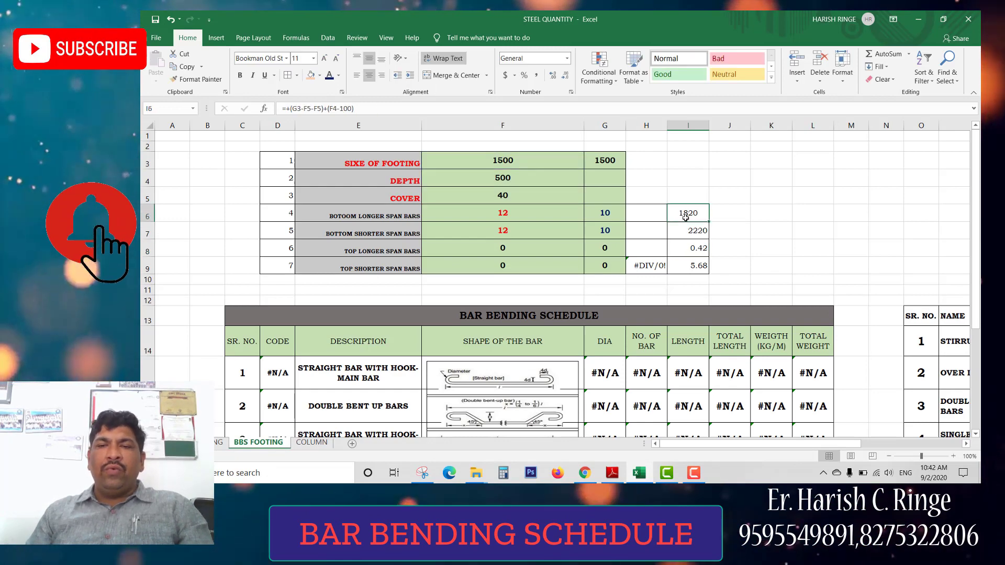
double_click(687, 219)
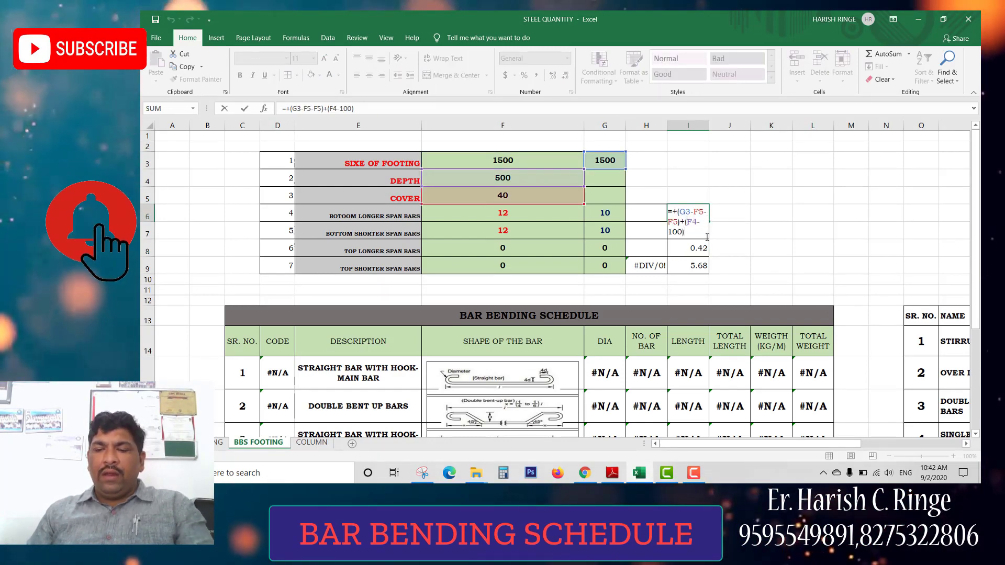
type("(")
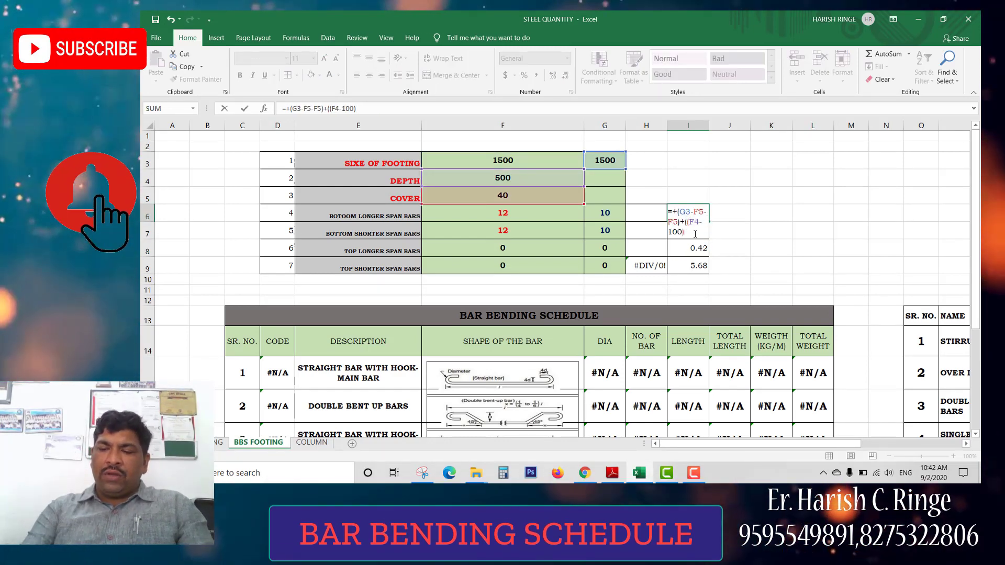
type("*2")
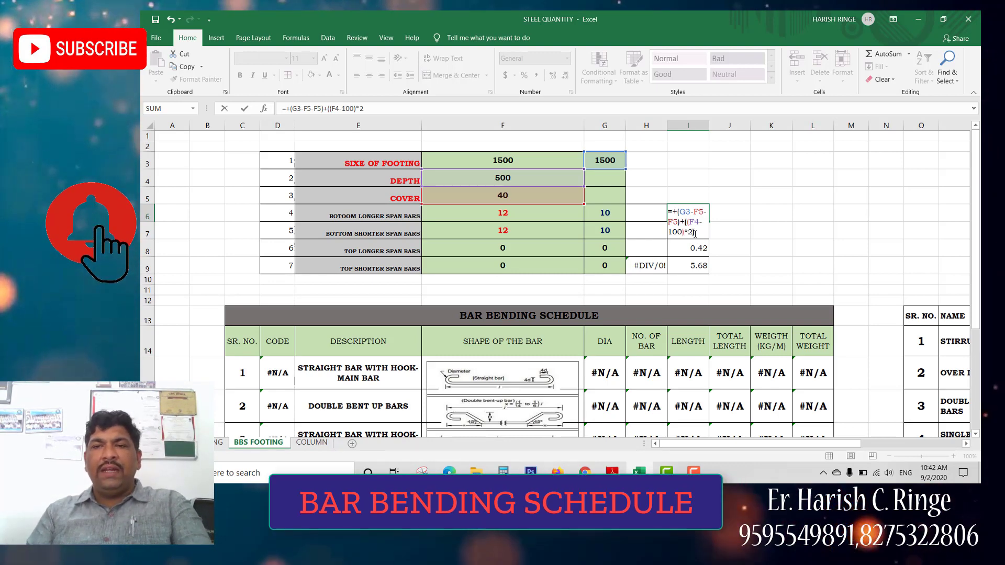
key("Return")
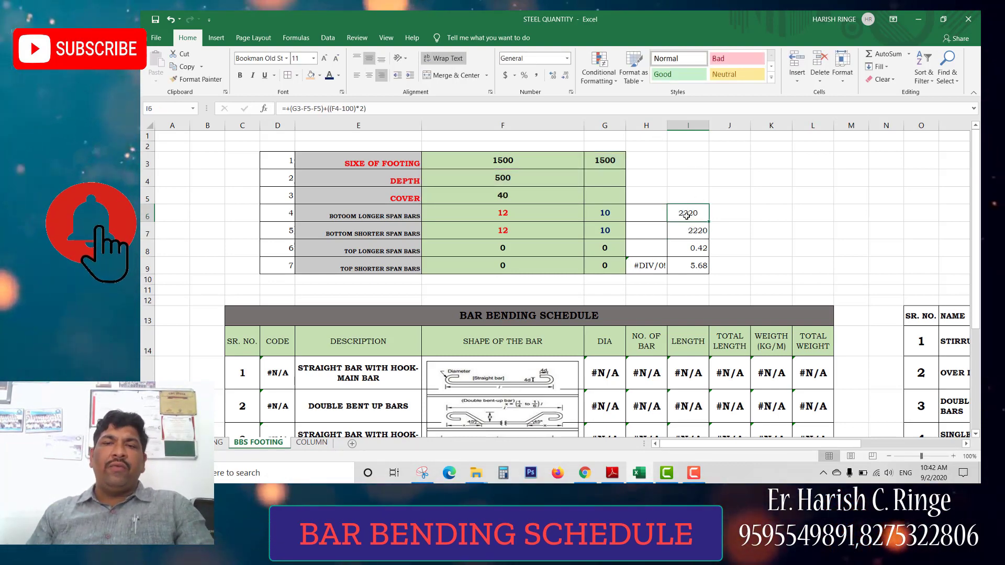
- Center the bottom span bar lengths in I6:I7 horizontally
left_click_drag(686, 215, 688, 231)
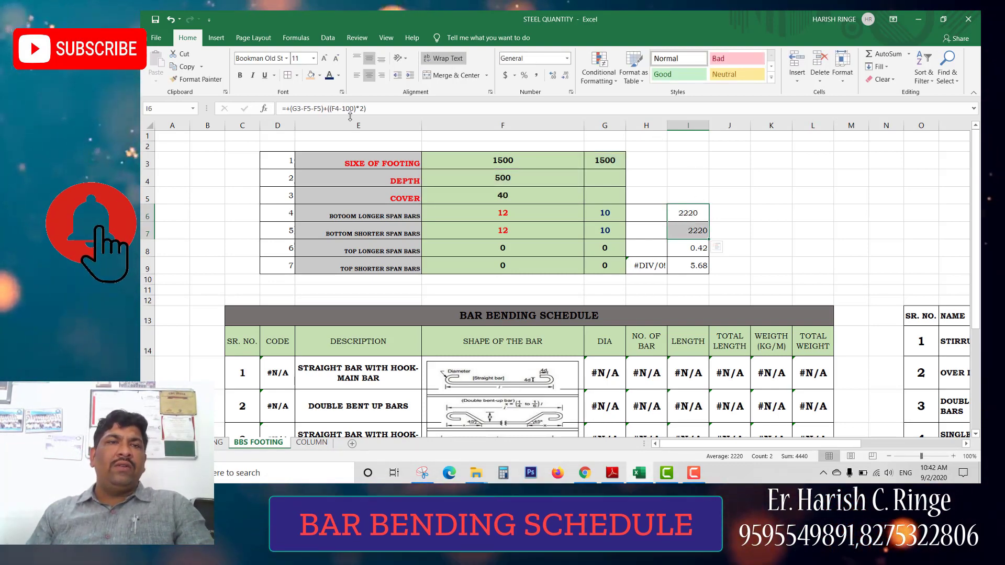
left_click(369, 75)
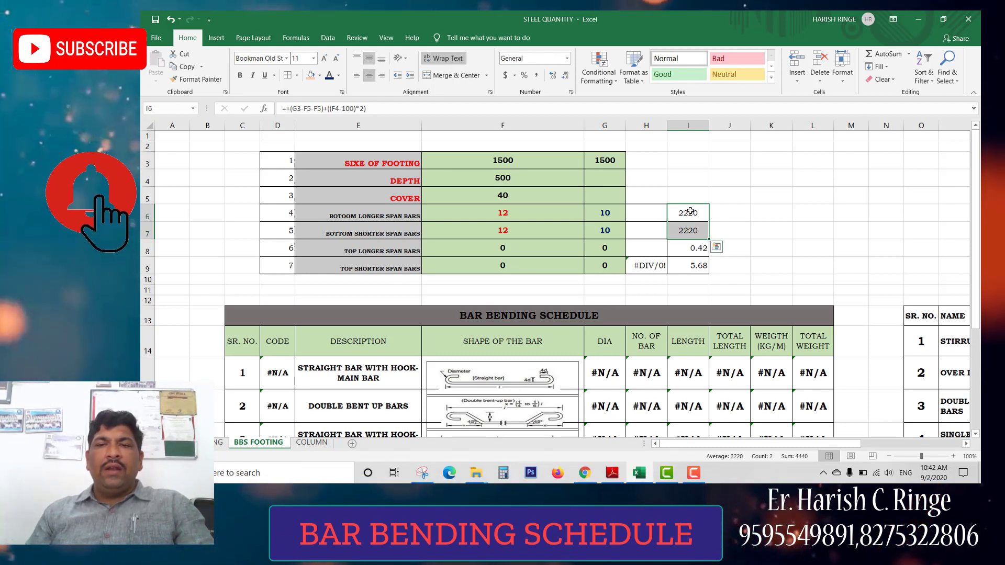
left_click(699, 224)
left_click(696, 254)
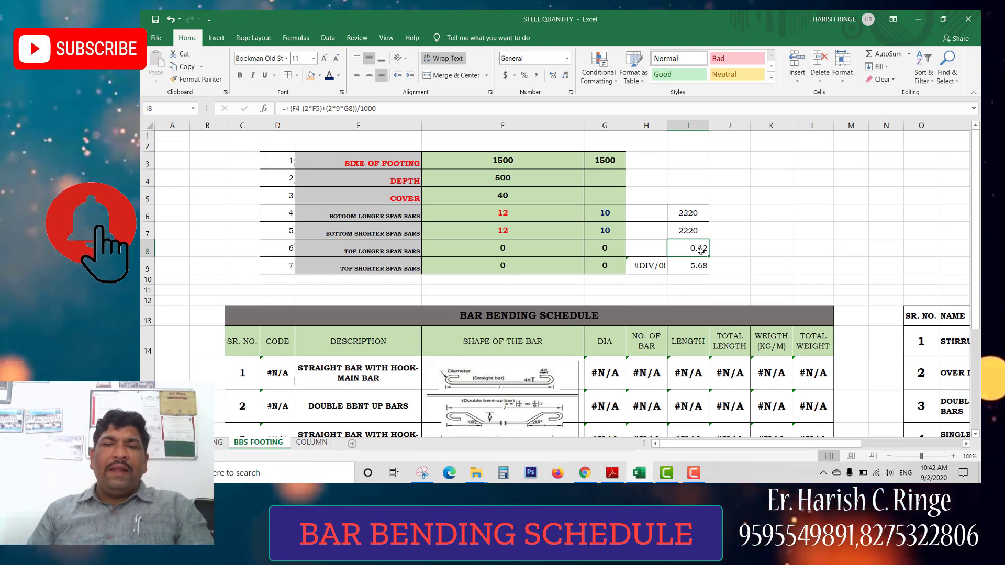
- Copy the formula text from I6 into I8 as the top longer span bar length, keeping its cell references
double_click(699, 214)
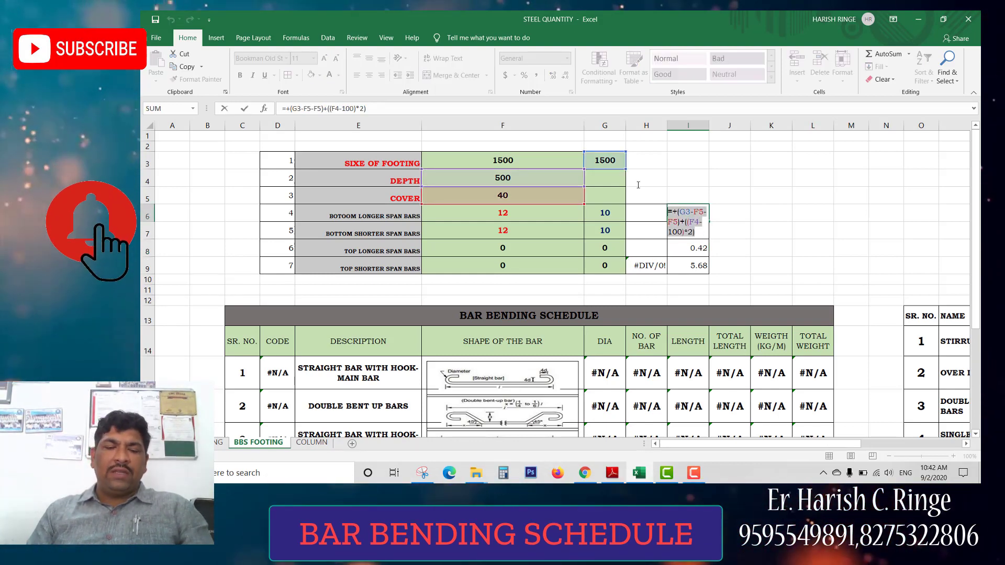
key("ctrl+c")
key("Return")
key("Down")
key("ctrl+v")
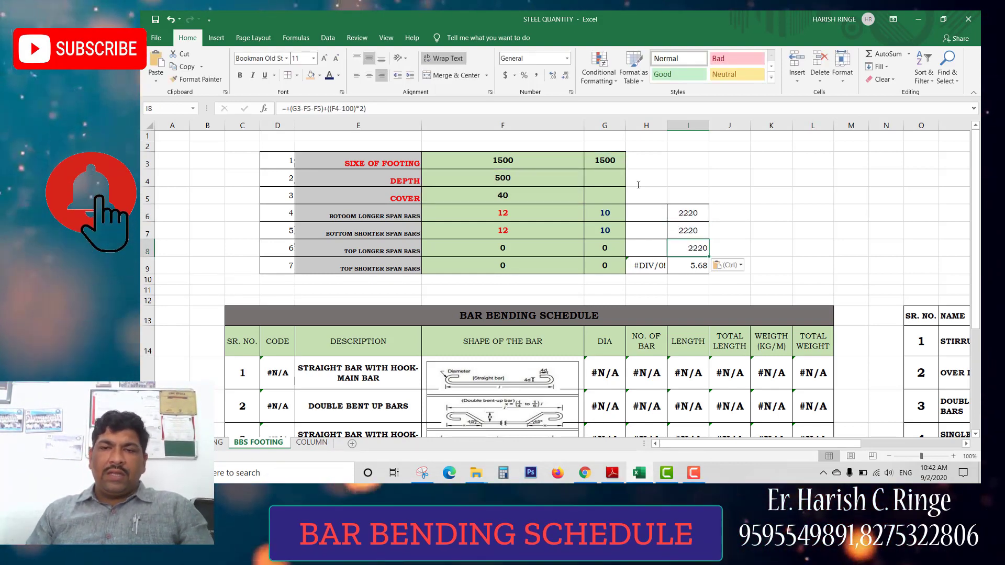
- Copy the formula text from I7 into I9 as the top shorter span bar length, keeping its cell references
double_click(690, 235)
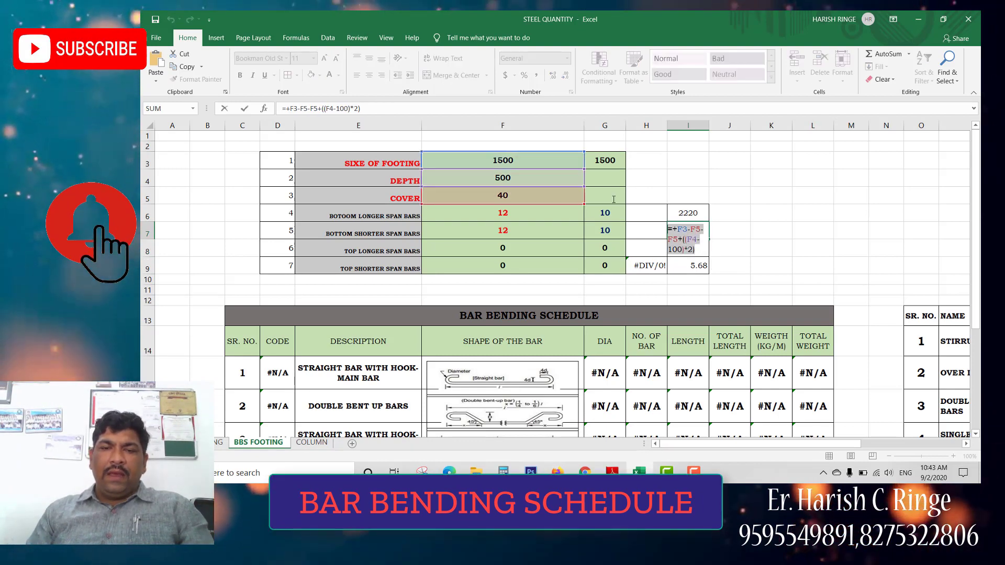
key("Return")
key("Down")
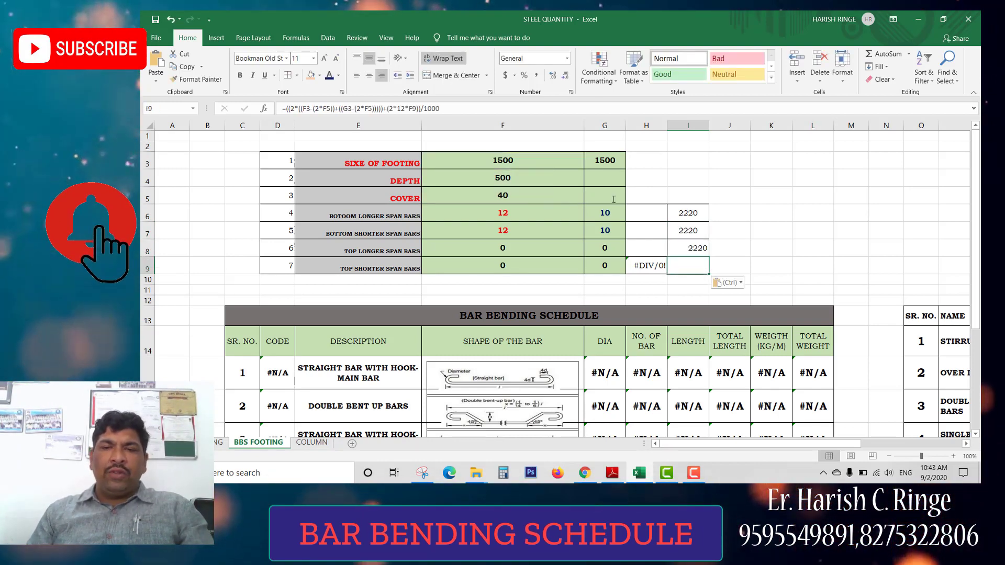
key("ctrl+v")
- Delete the ROUNDUP formula in H9 beside the top shorter span bars
left_click(654, 266)
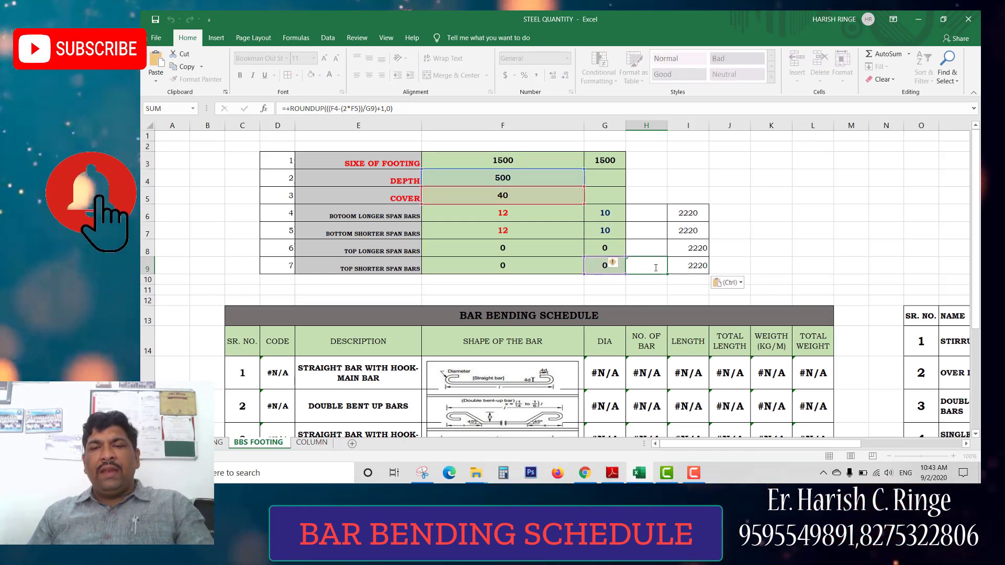
key("Delete")
key("Right")
key("Right")
key("Right")
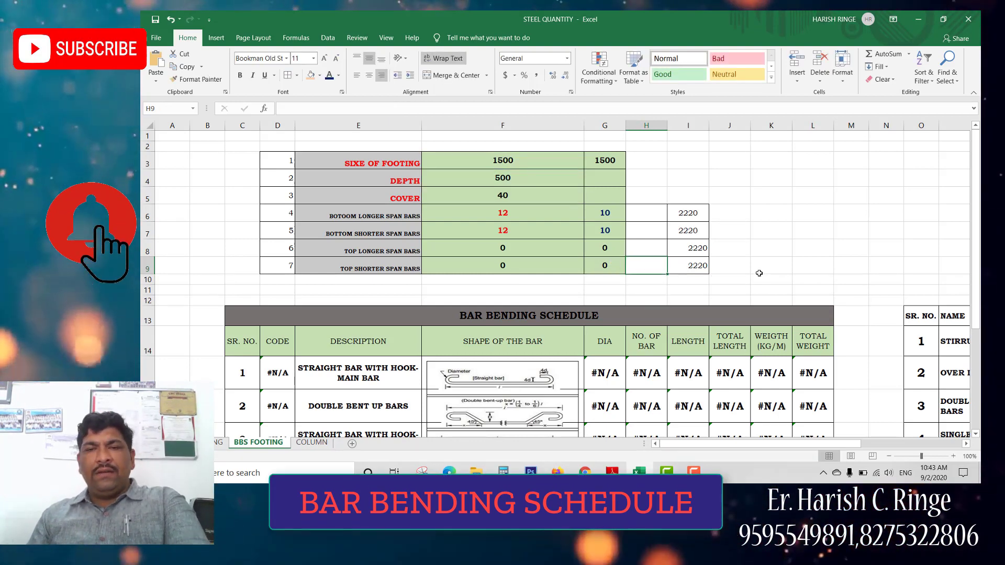
left_click(648, 213)
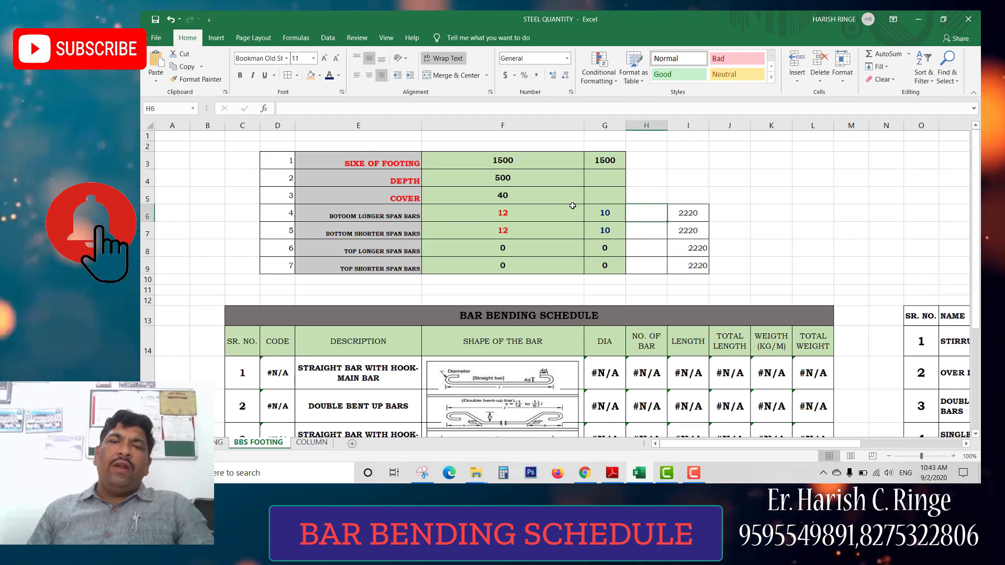
left_click_drag(558, 214, 542, 268)
left_click(661, 214)
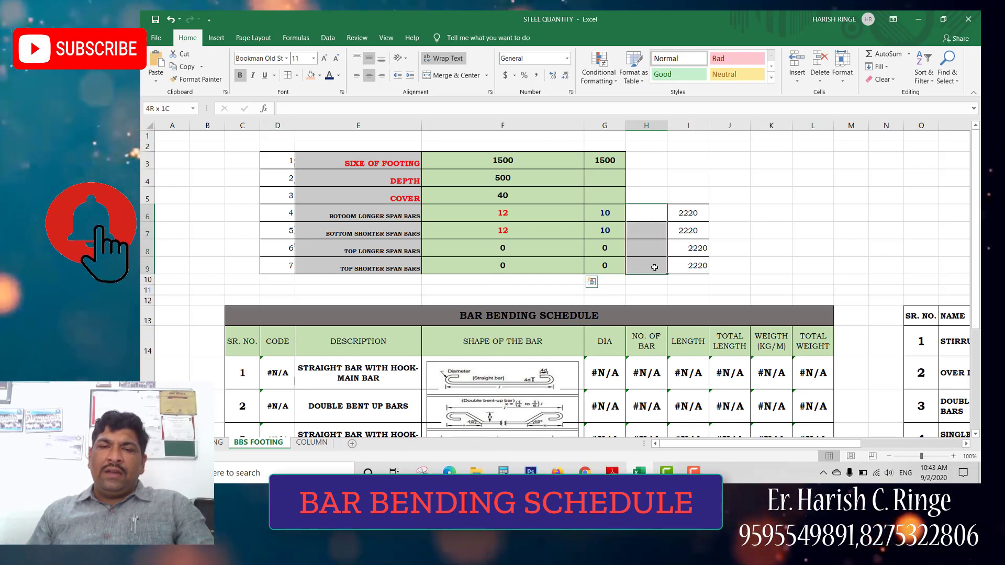
left_click_drag(539, 214, 531, 260)
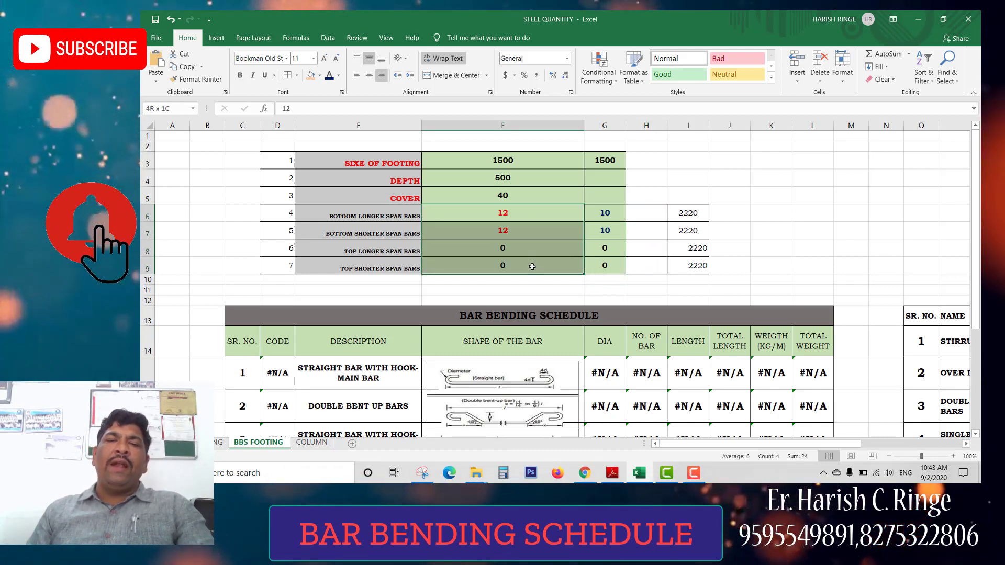
left_click_drag(645, 216, 649, 260)
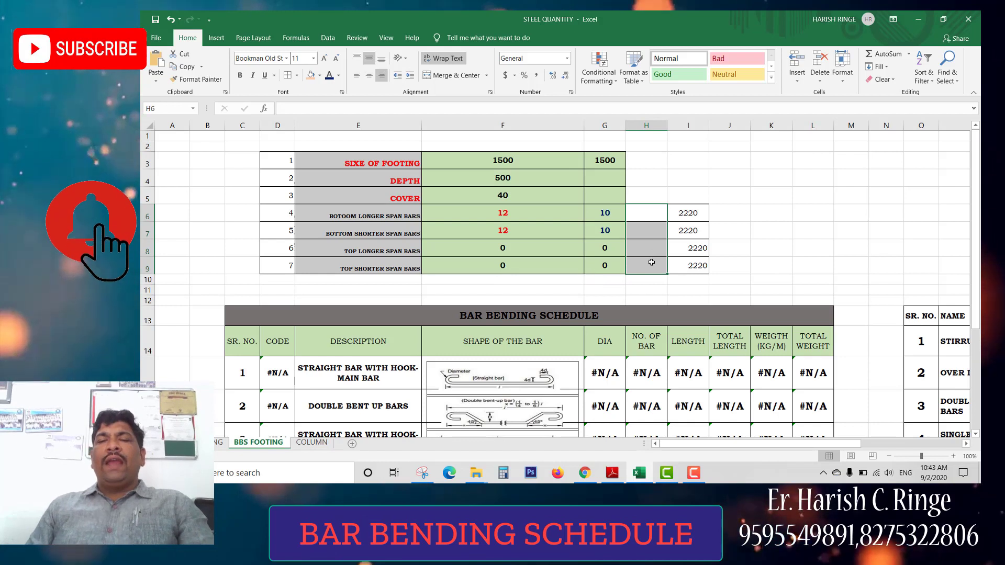
left_click(649, 212)
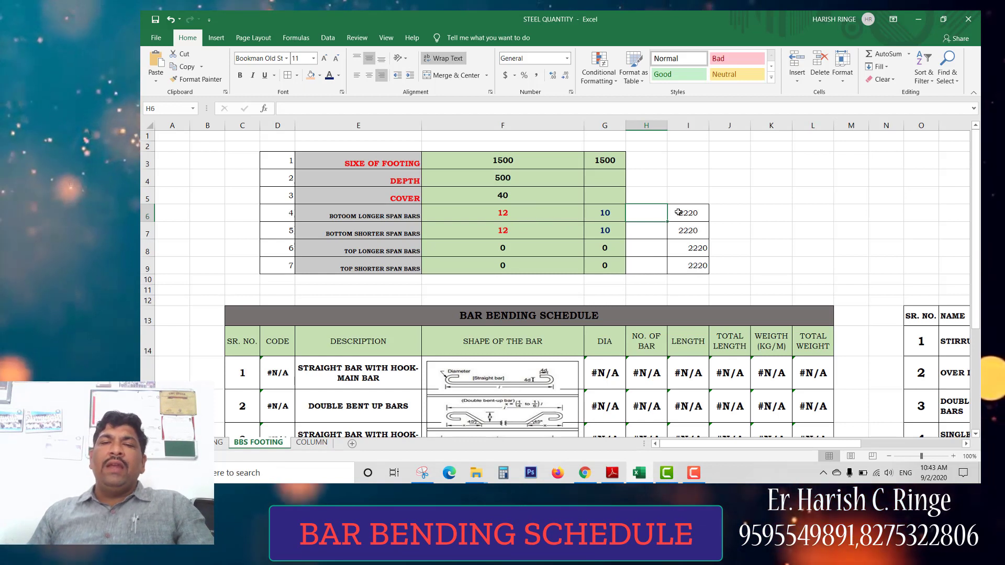
left_click_drag(521, 209, 522, 264)
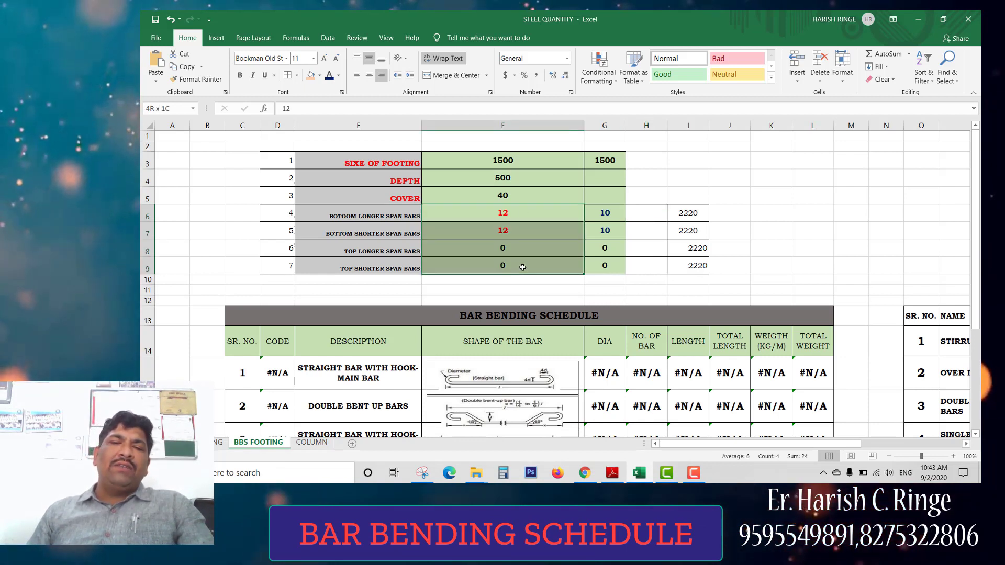
- Center all four bar lengths in I6:I9 horizontally
left_click(738, 251)
left_click_drag(695, 260, 695, 264)
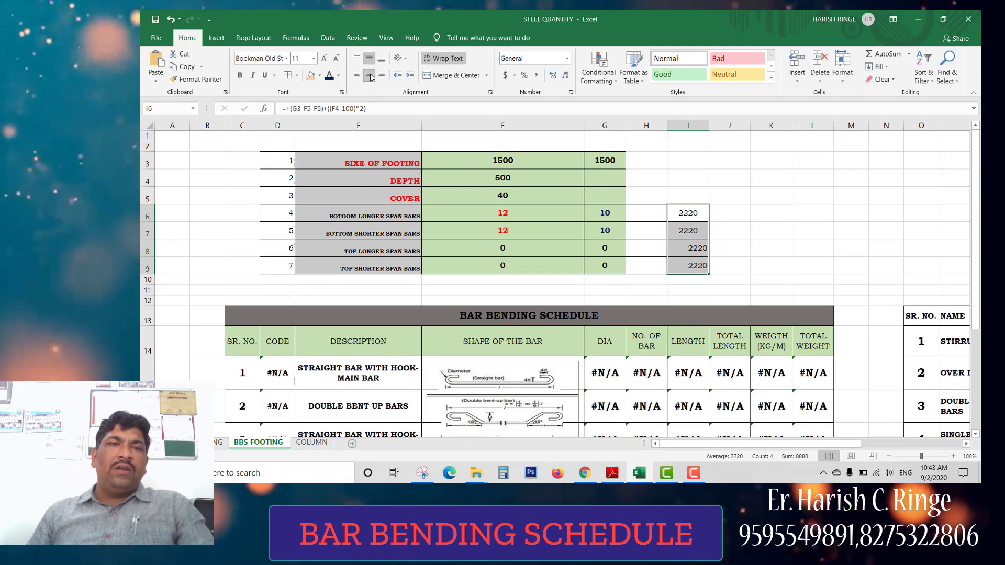
left_click(688, 135)
- Increase the height of the four bar rows, 15 to 18, of the bar bending schedule slightly and equally
scroll(771, 240, "down", 3)
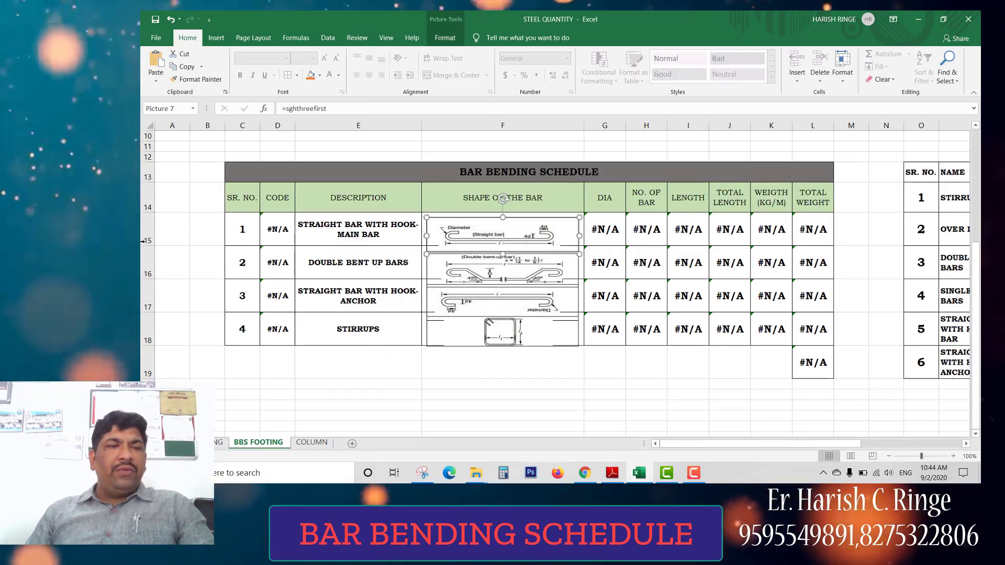
left_click_drag(148, 228, 143, 330)
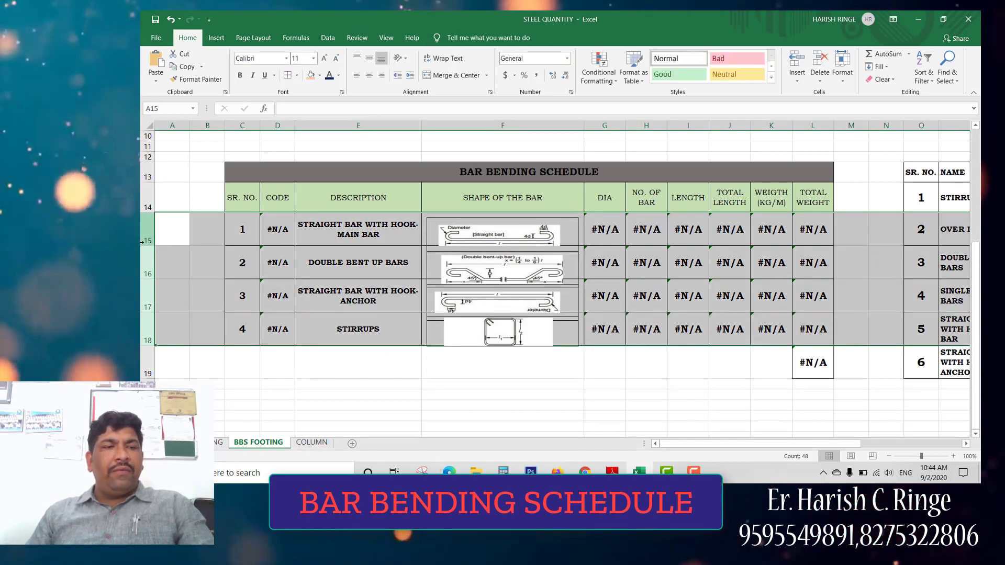
left_click_drag(145, 246, 145, 249)
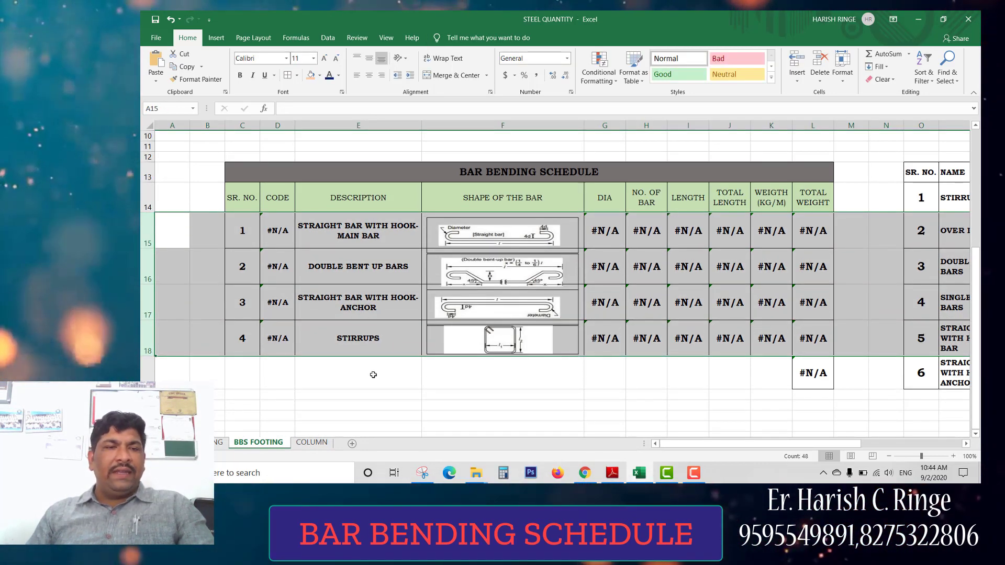
left_click(377, 270)
- Copy the four span bar labels from E6:E9 over the names in P14:P17 of the code table
scroll(398, 312, "up", 1)
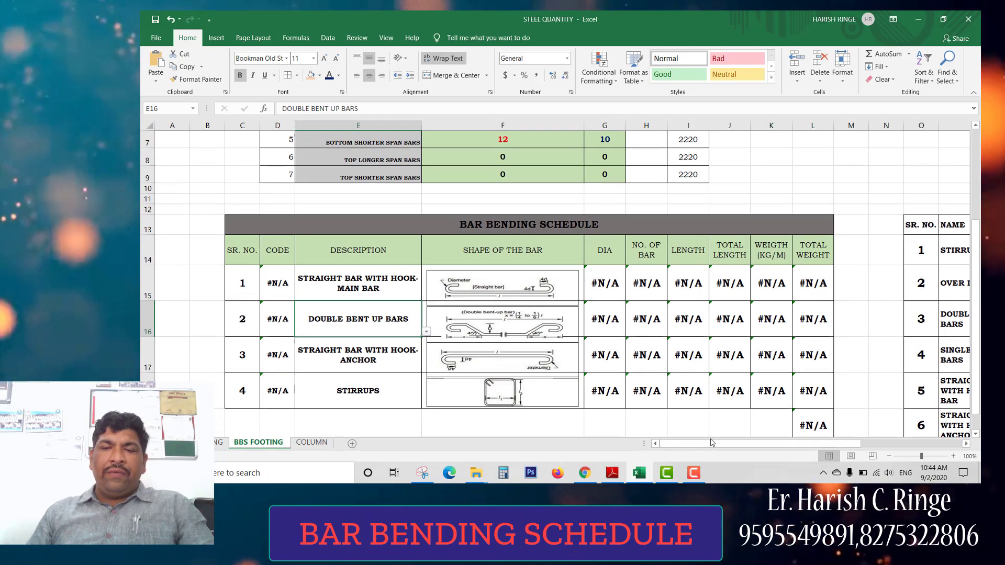
scroll(710, 379, "right", 3)
scroll(710, 380, "up", 2)
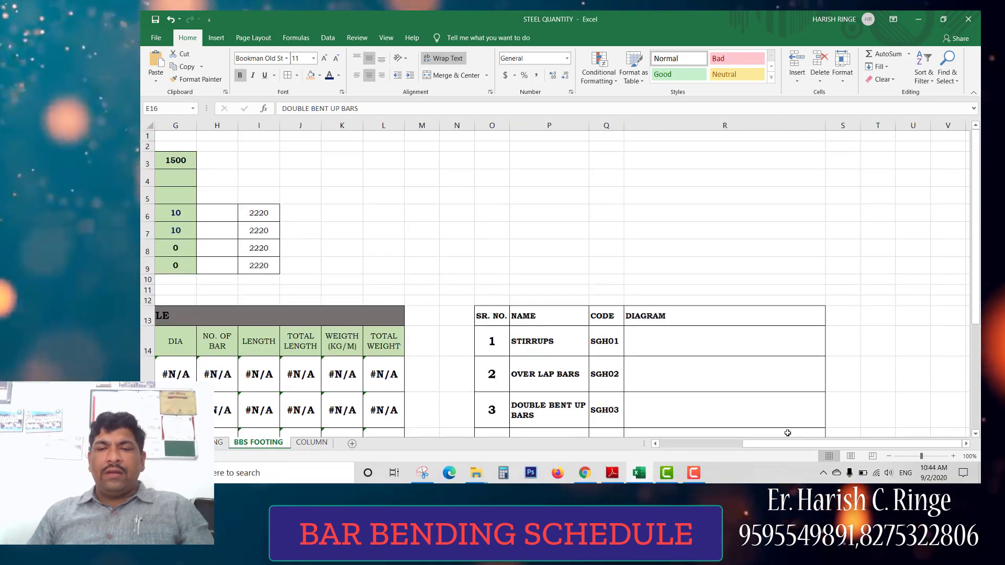
scroll(745, 450, "left", 3)
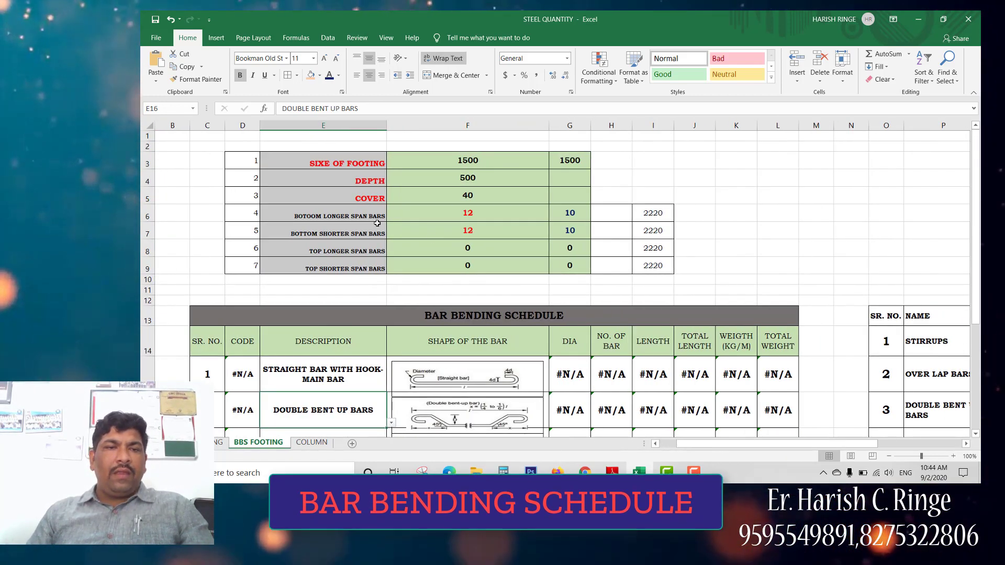
left_click(367, 230)
left_click_drag(377, 218, 377, 251)
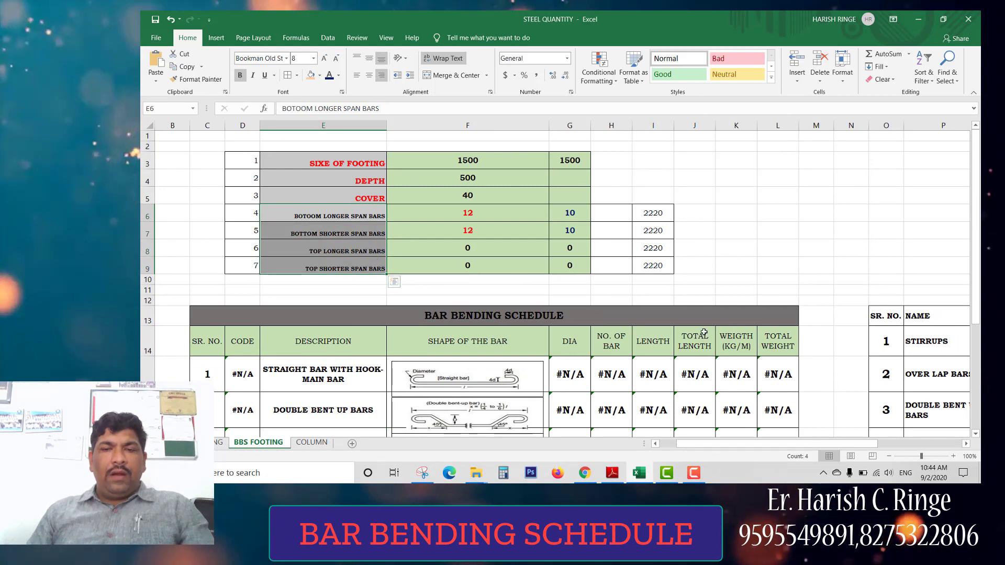
key("ctrl+c")
scroll(703, 332, "right", 3)
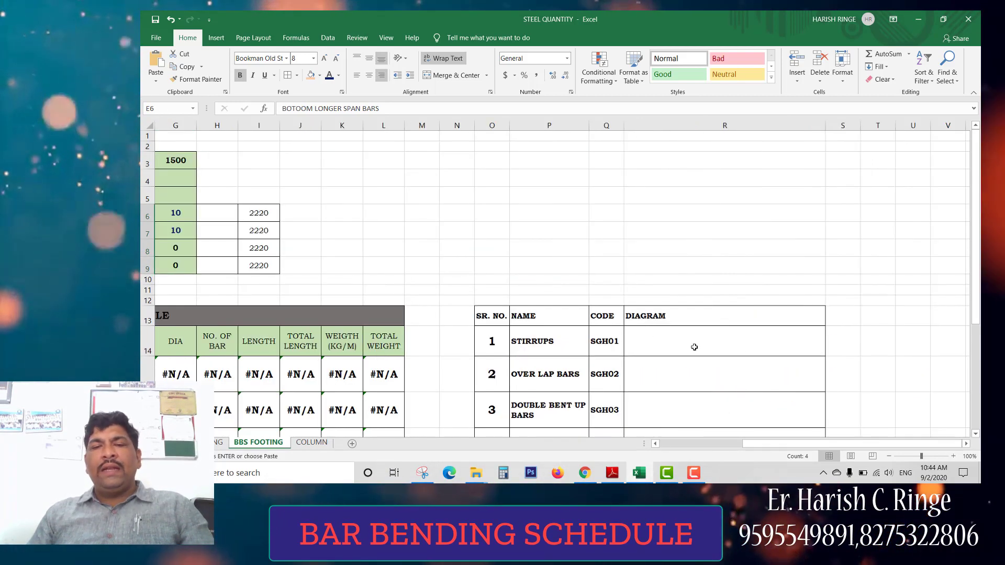
scroll(694, 347, "down", 2)
left_click(554, 254)
key("ctrl+v")
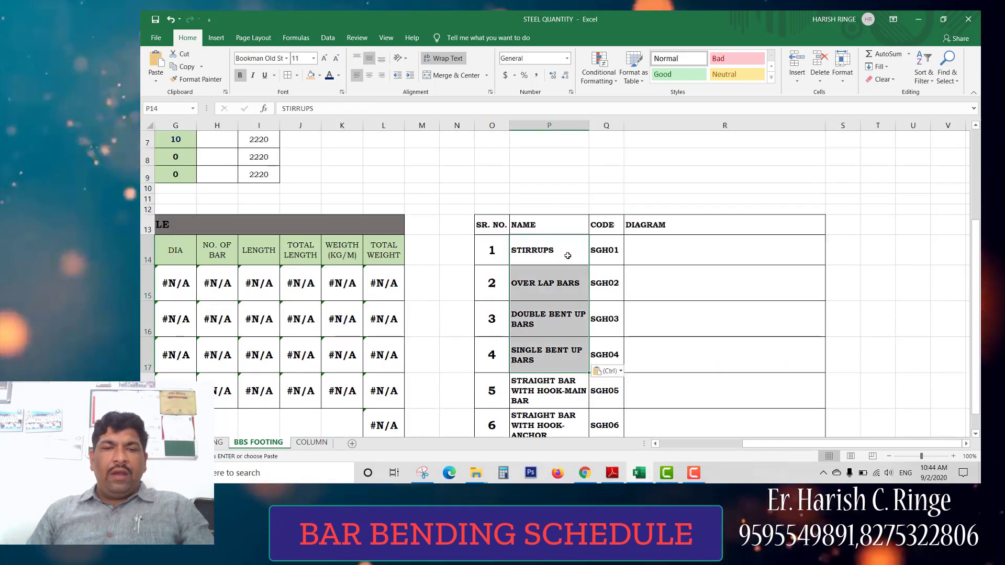
- Clear the contents of entries 5 and 6 in the code table, cells O18:R19
scroll(548, 355, "down", 2)
left_click_drag(493, 296, 785, 329)
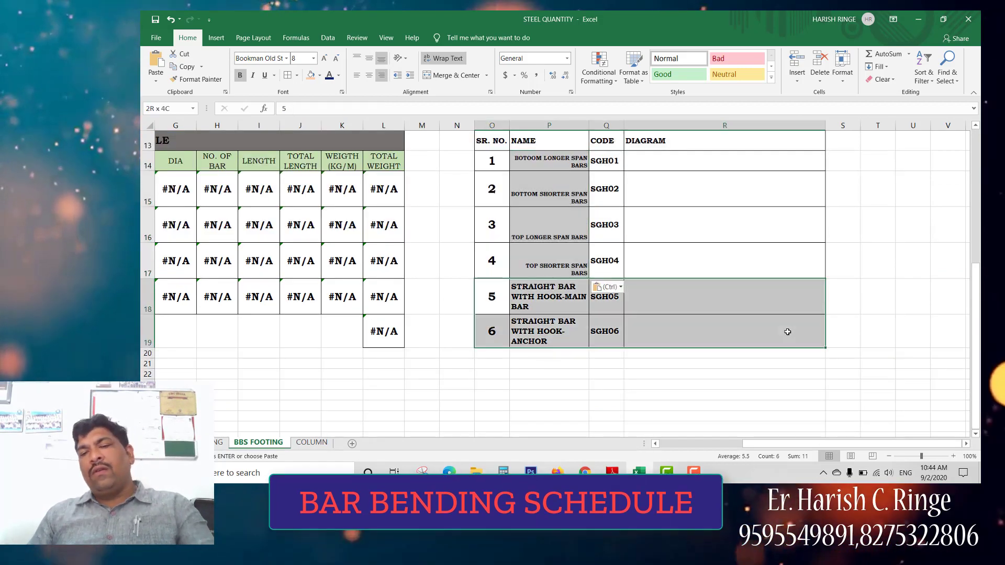
key("Delete")
left_click(879, 306)
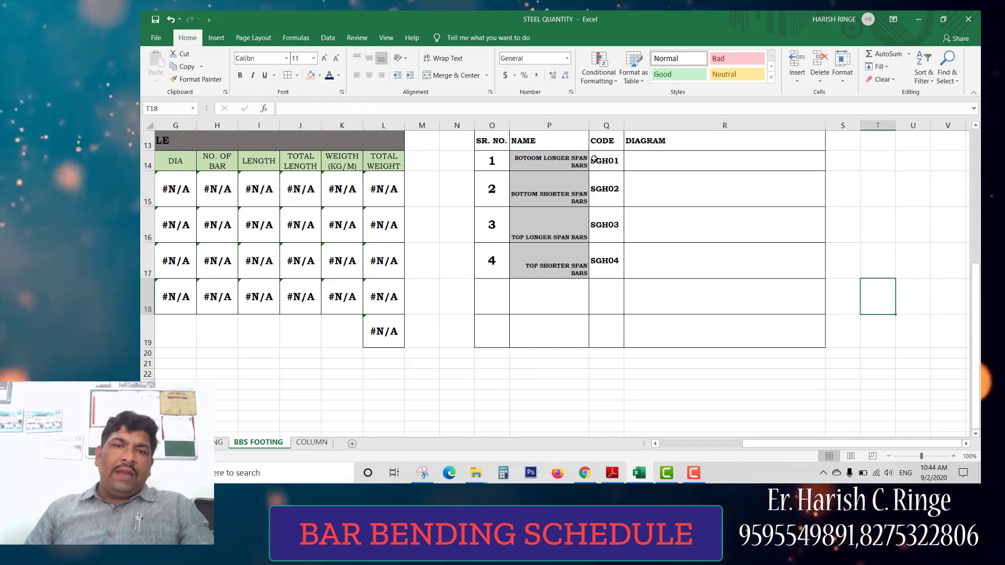
- Apply the formatting of the codes in Q14:Q17 to the bar names in P14:P17 with Format Painter
left_click_drag(596, 160, 604, 264)
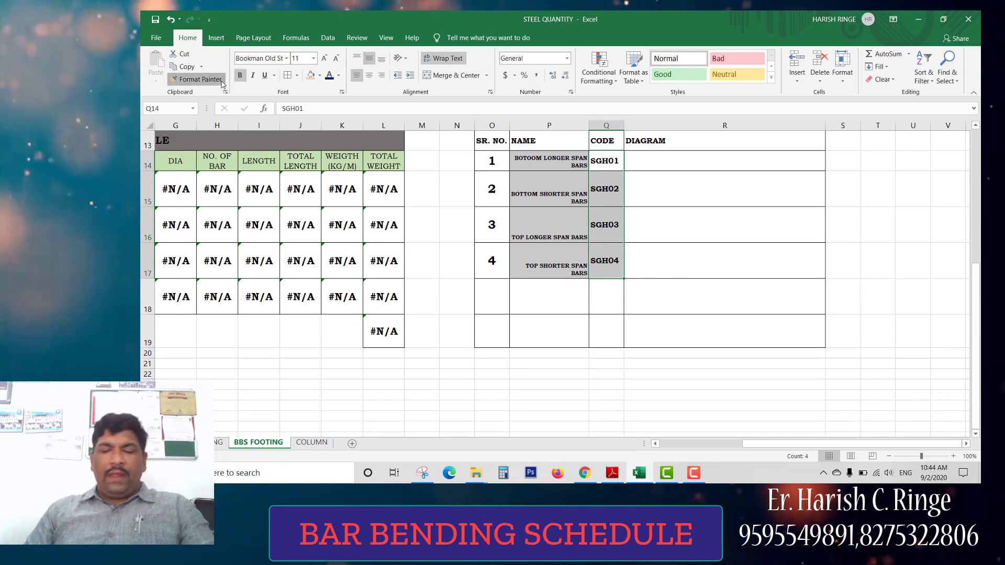
left_click_drag(548, 159, 548, 261)
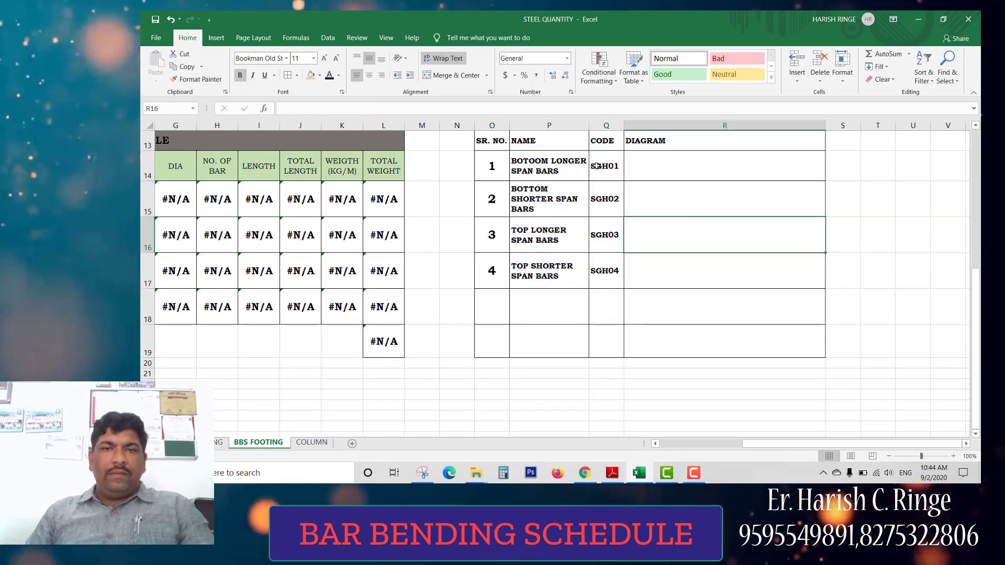
left_click(608, 162)
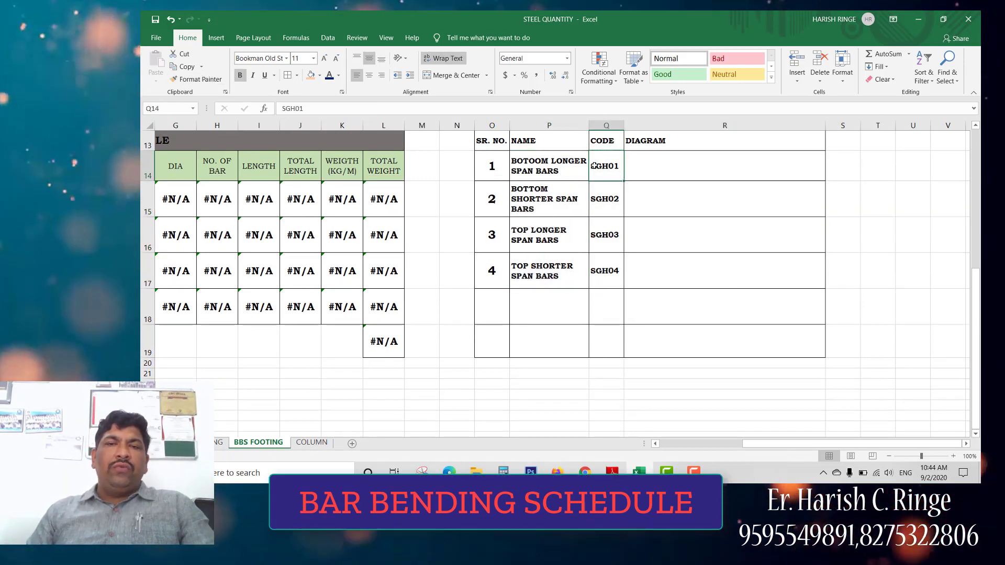
- Correct the spelling in P14 of the code table to BOTTOM LONGER SPAN BARS
double_click(541, 162)
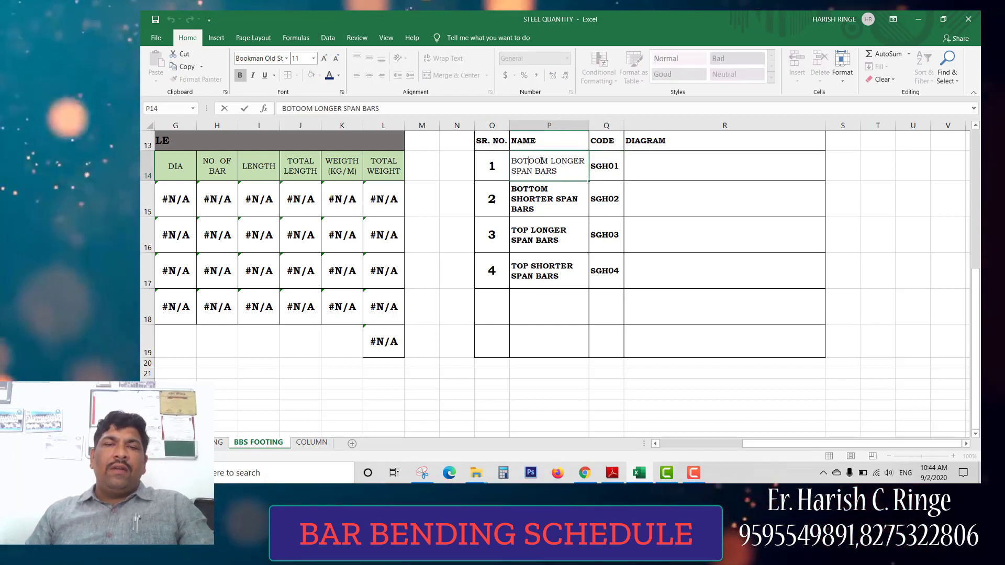
key("Delete")
type("T")
key("Return")
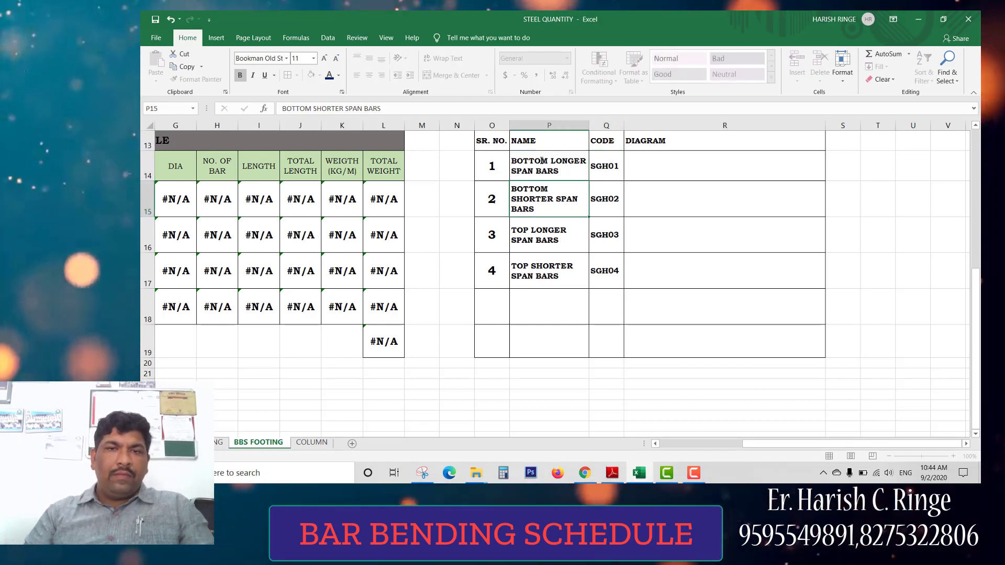
left_click(788, 243)
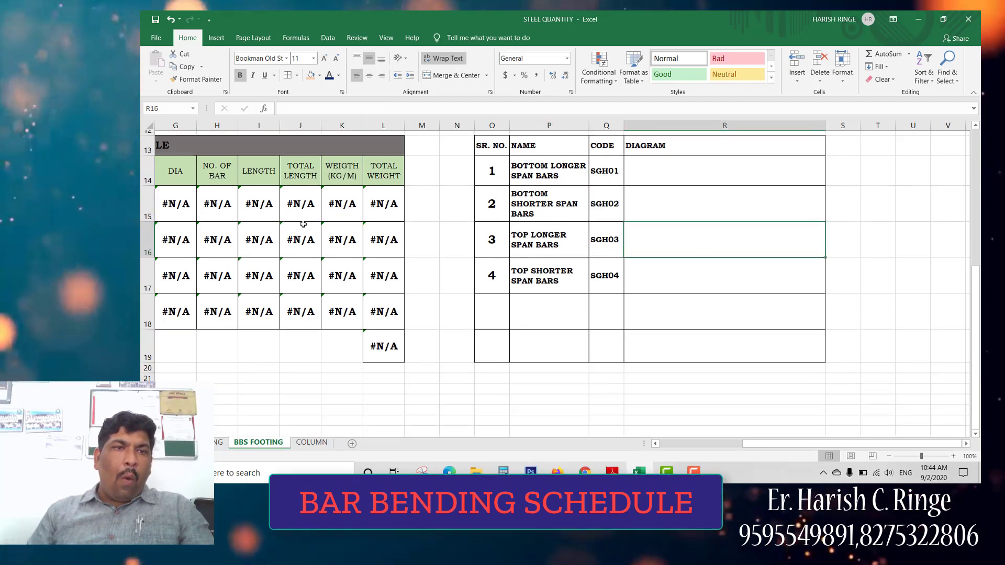
- Correct the spelling of the label in E6 of the input table to BOTTOM LONGER SPAN BARS
scroll(677, 417, "up", 4)
left_click_drag(742, 444, 663, 451)
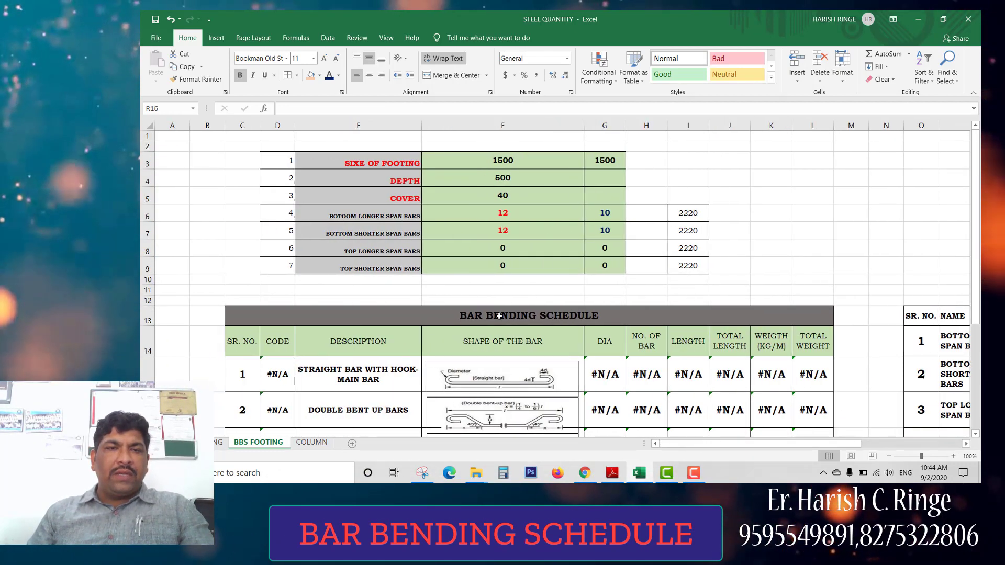
double_click(351, 217)
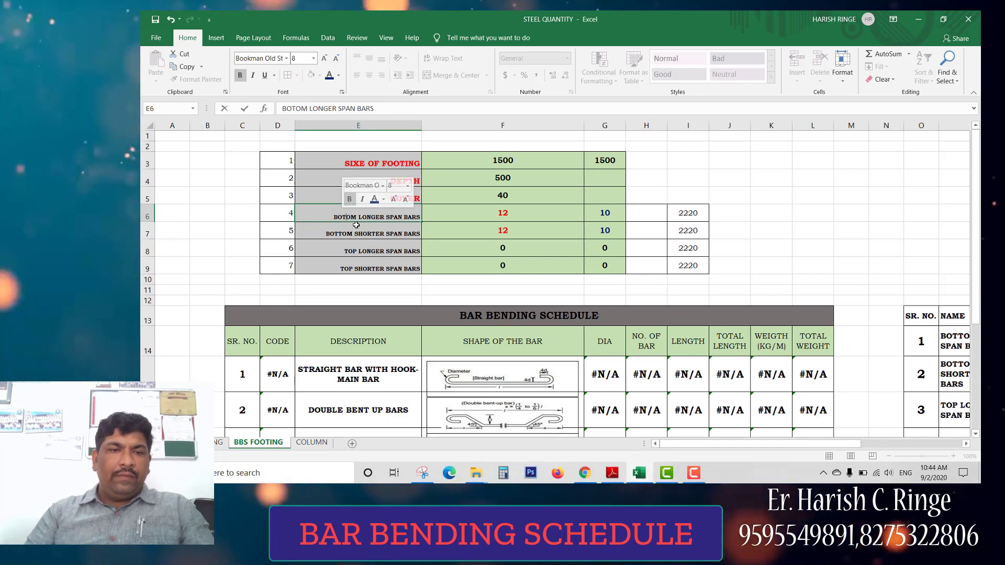
key("Delete")
type("T")
key("Return")
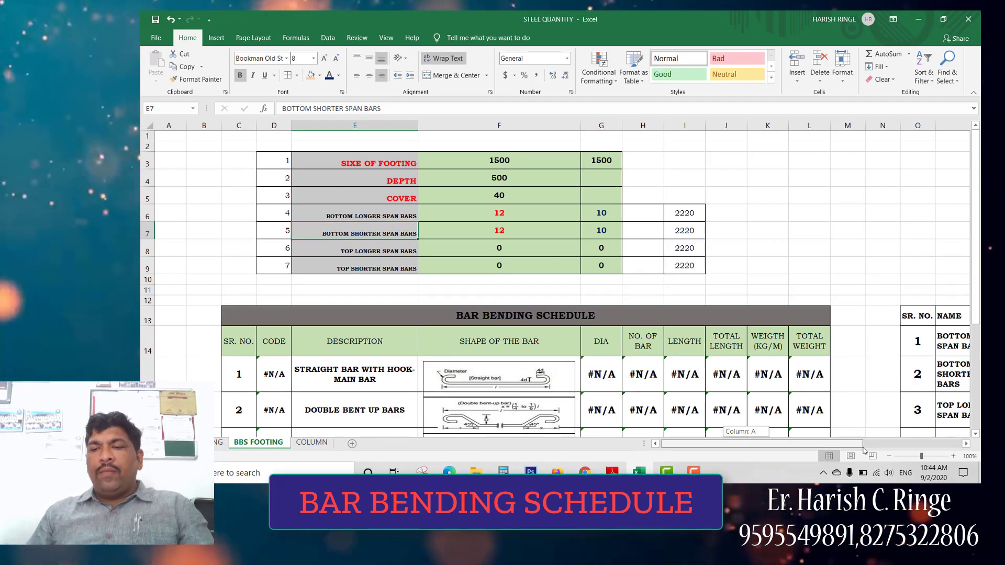
- Widen the CODE column Q of the code table slightly
left_click_drag(747, 451, 829, 451)
scroll(664, 288, "down", 3)
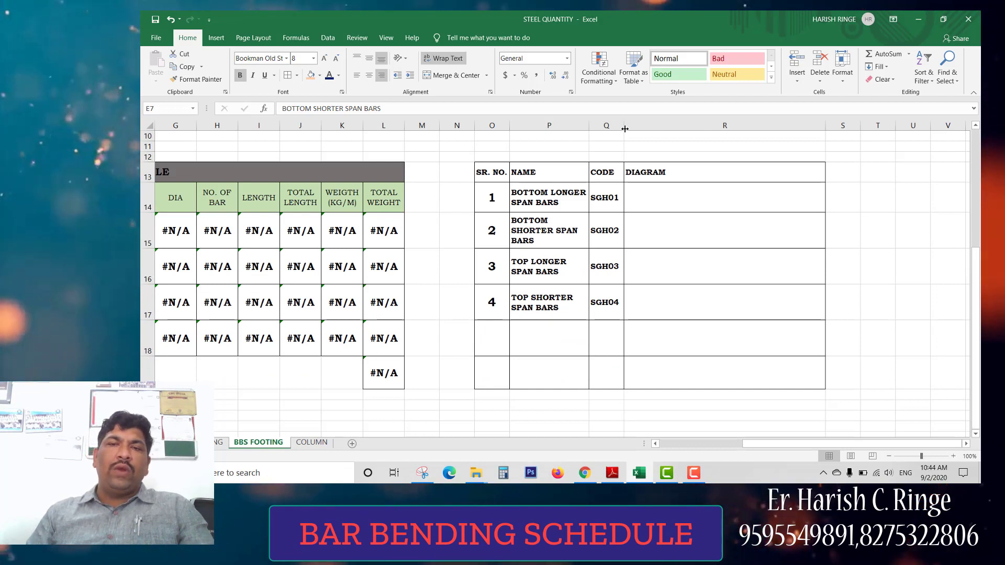
left_click_drag(625, 129, 635, 128)
left_click(612, 202)
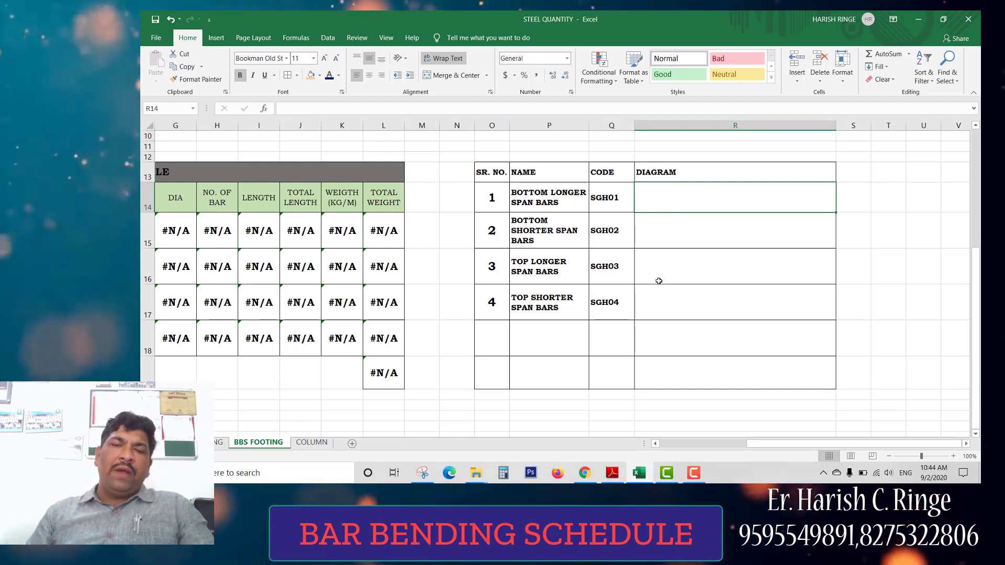
left_click_drag(737, 445, 731, 445)
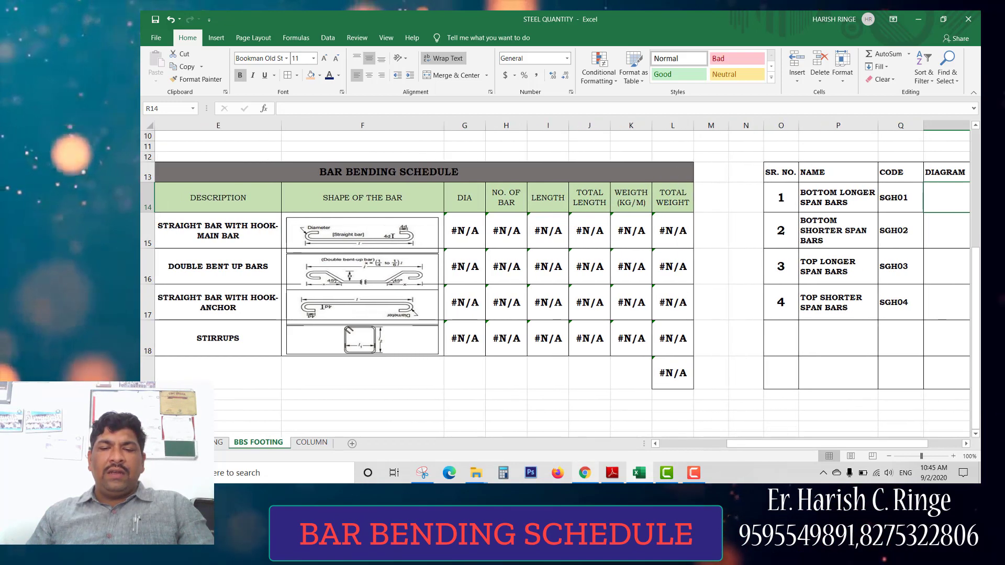
- Switch to Chrome and open the Google home page in a new tab
left_click(585, 473)
key("ctrl+t")
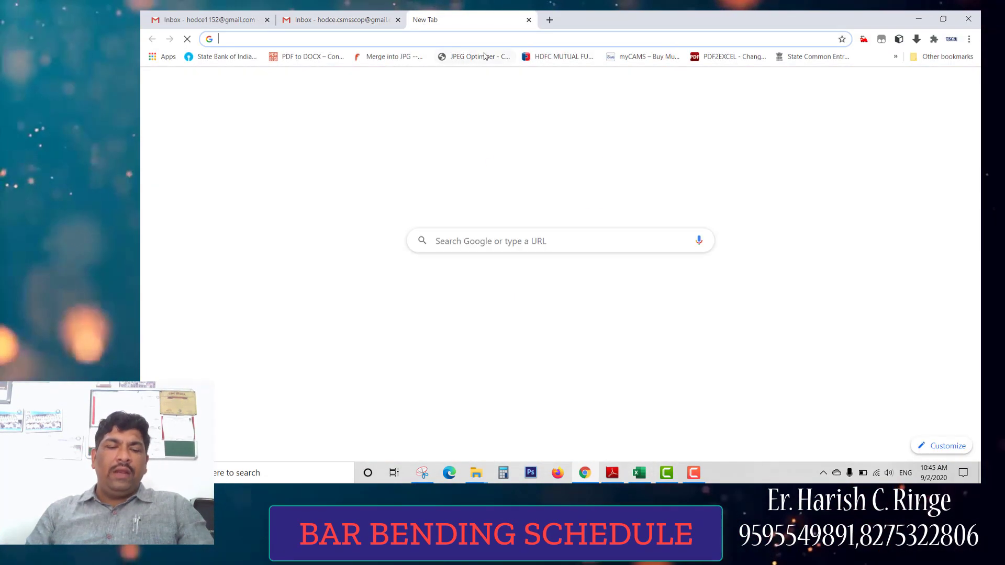
type("goo")
key("Return")
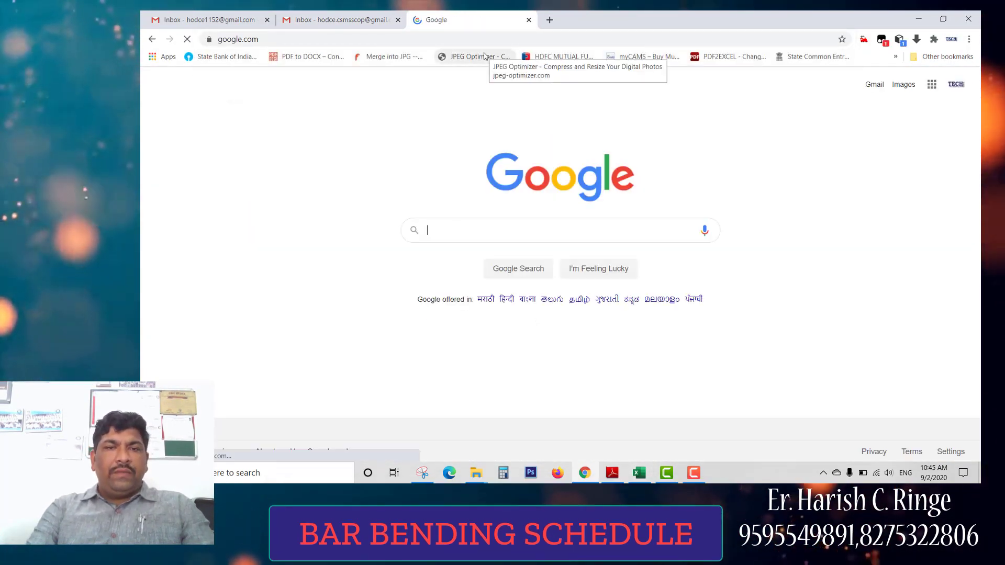
- Search Google for "C SHAPE REINFORCED BAR"
type("C SHAPE BAR")
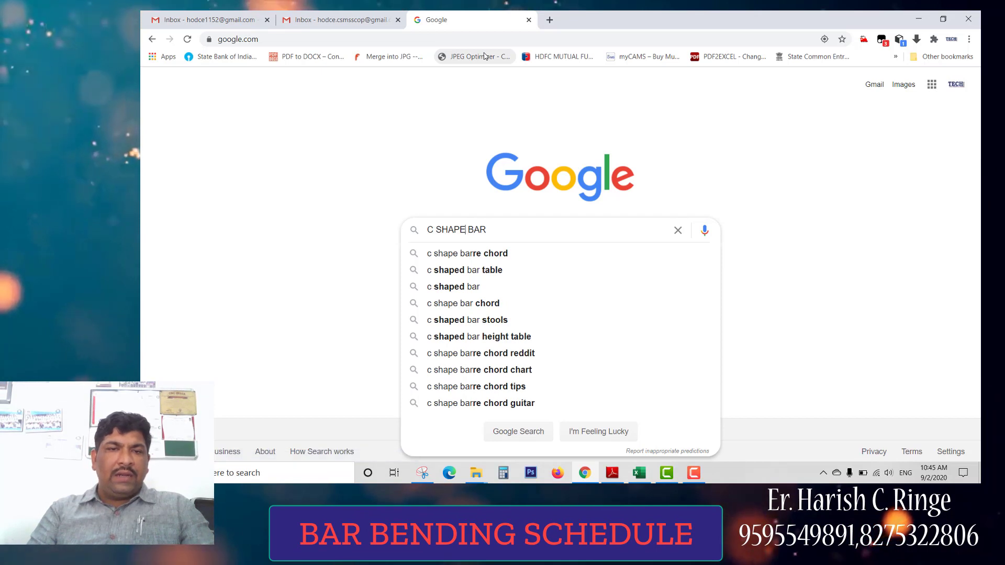
key("Left")
key("Left")
key("Left")
type("REIN")
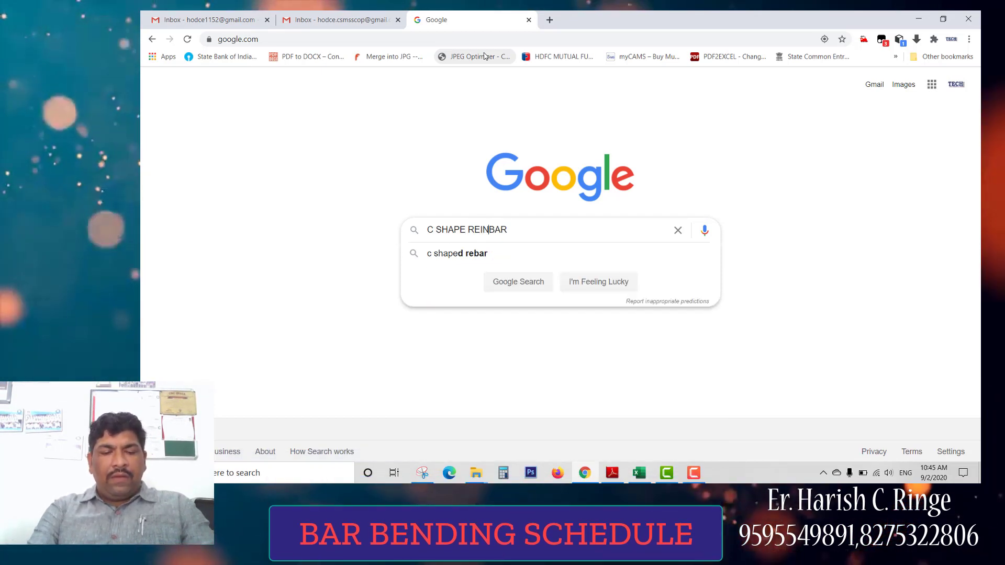
type("FORCEM")
key("BackSpace")
key("BackSpace")
key("BackSpace")
key("BackSpace")
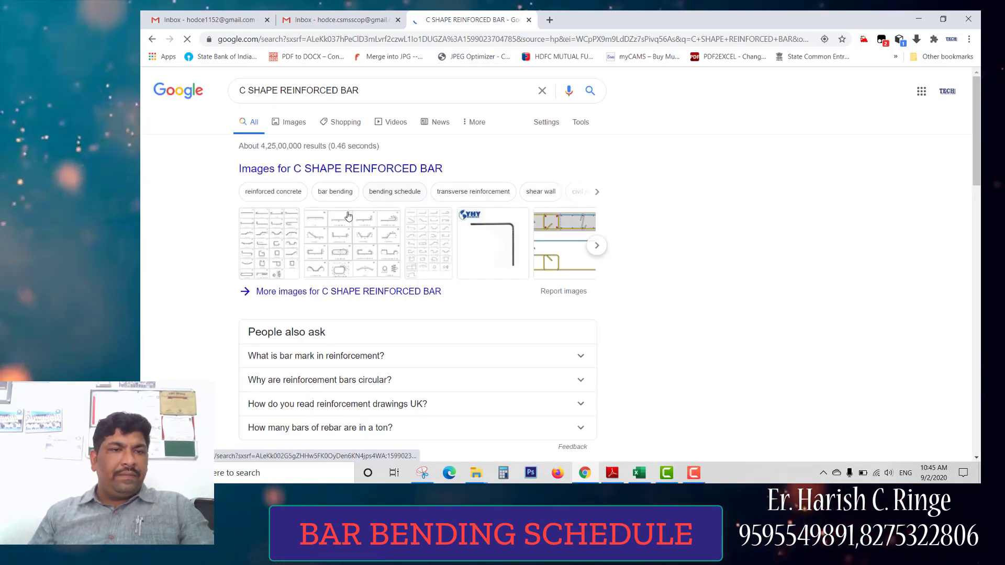
- Look through the image results for C SHAPE REINFORCED BAR to find a suitable C-shaped bar diagram
left_click(292, 122)
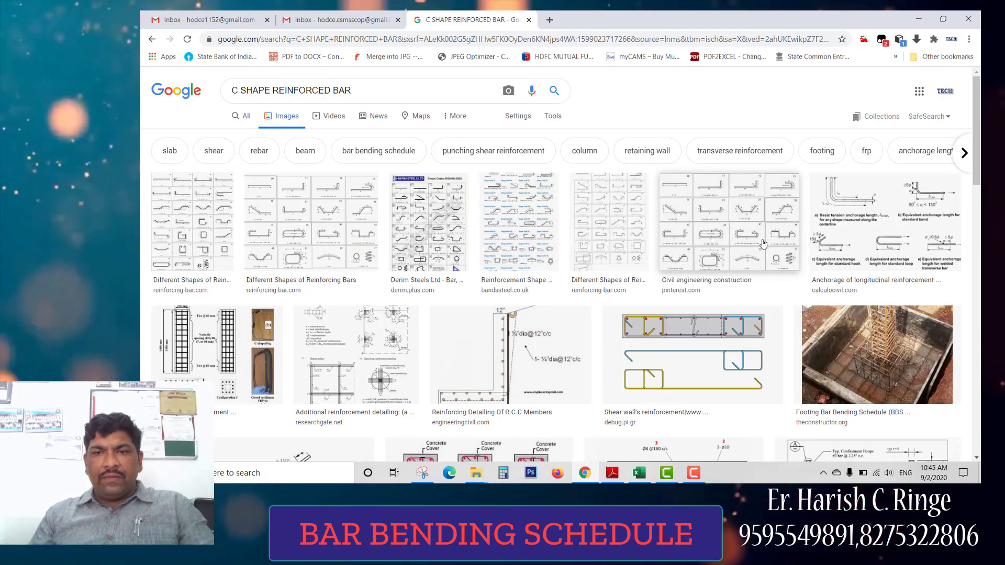
scroll(761, 247, "down", 5)
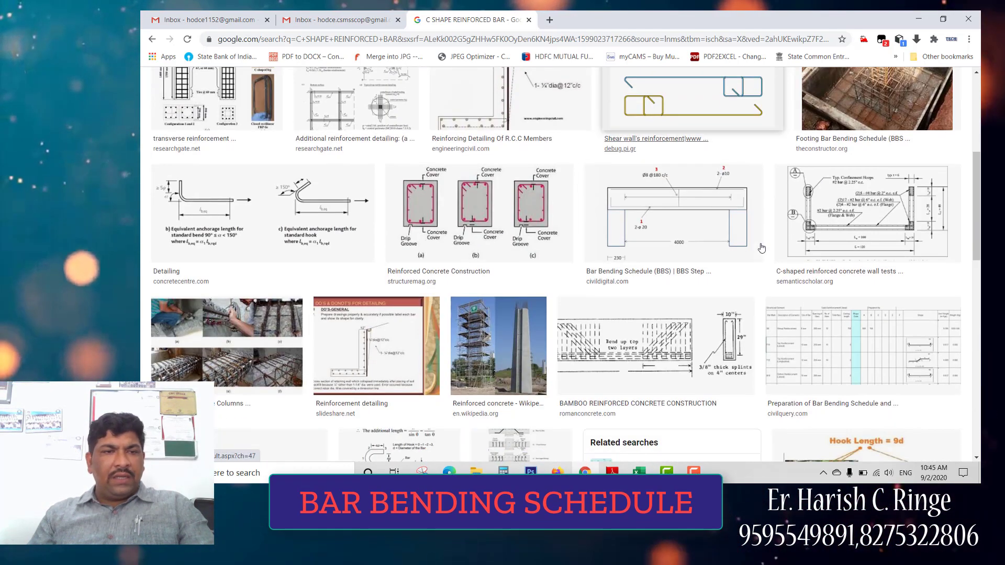
scroll(760, 248, "down", 6)
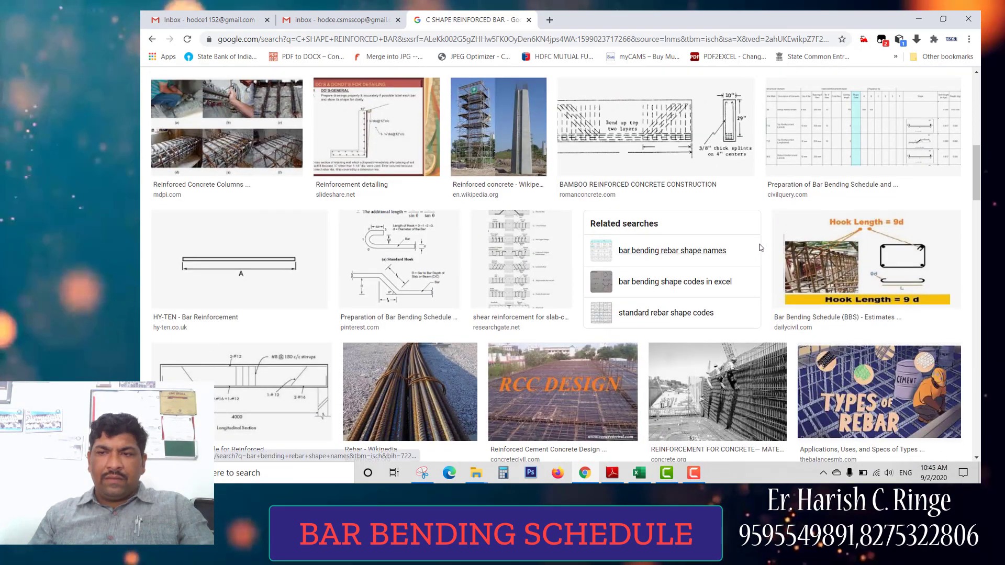
scroll(760, 247, "down", 7)
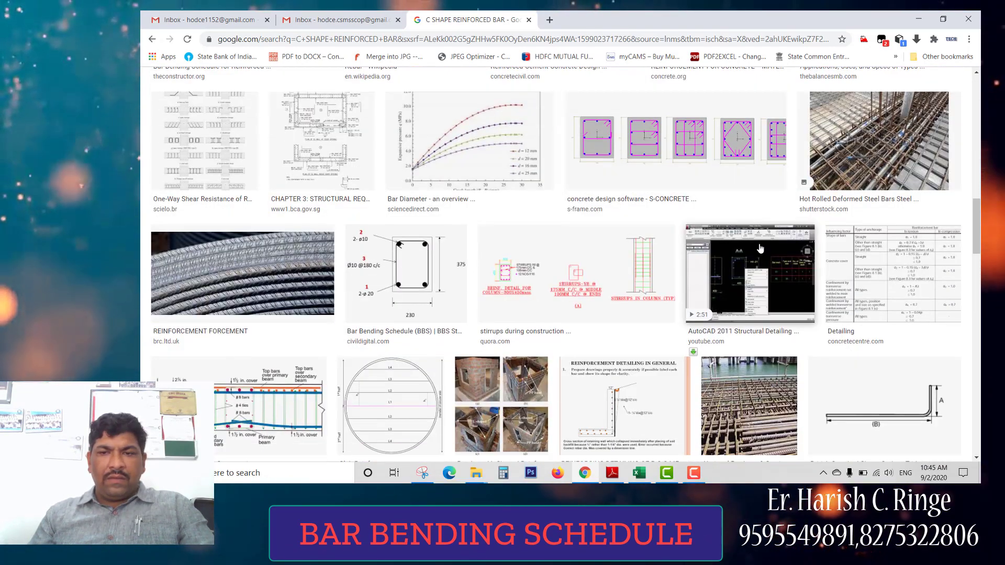
scroll(759, 249, "down", 3)
scroll(760, 249, "down", 6)
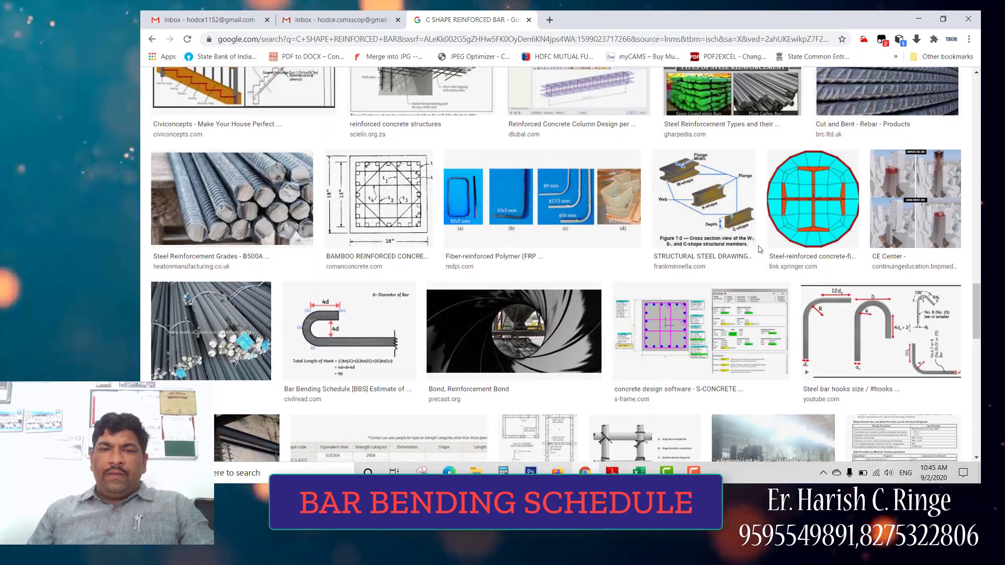
scroll(759, 250, "down", 7)
scroll(760, 250, "down", 1)
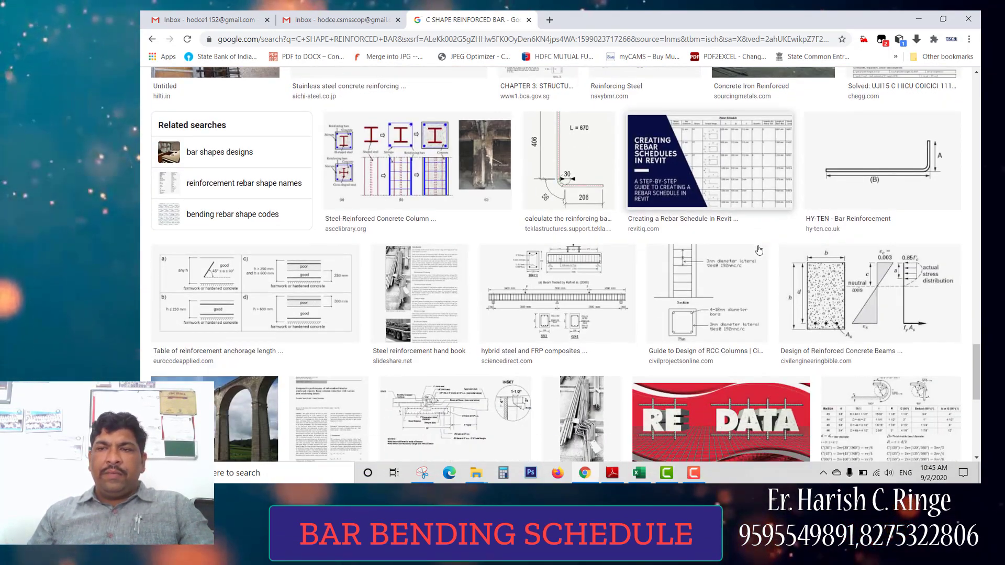
scroll(759, 249, "down", 7)
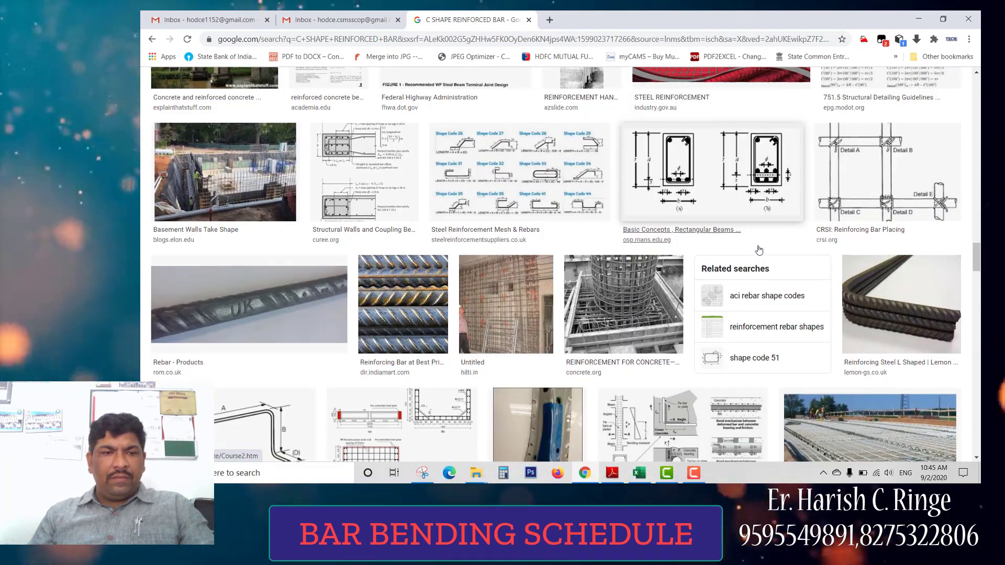
scroll(759, 250, "down", 6)
scroll(759, 250, "down", 9)
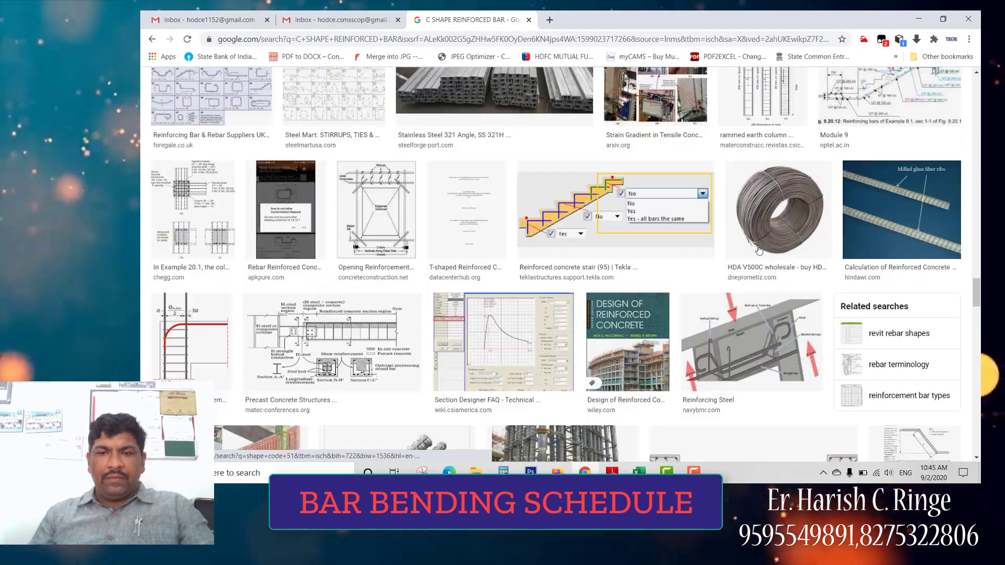
scroll(760, 249, "down", 4)
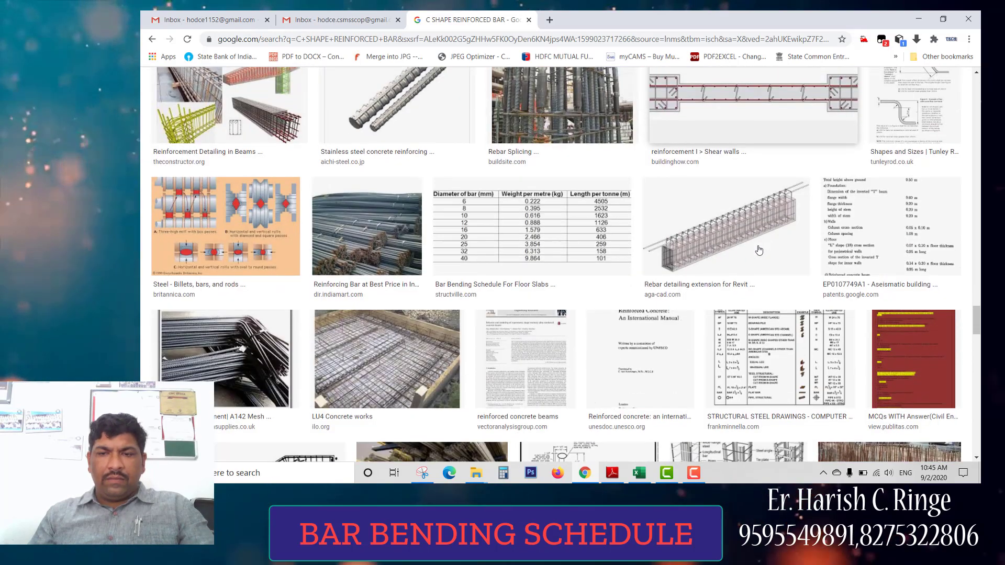
scroll(759, 250, "down", 7)
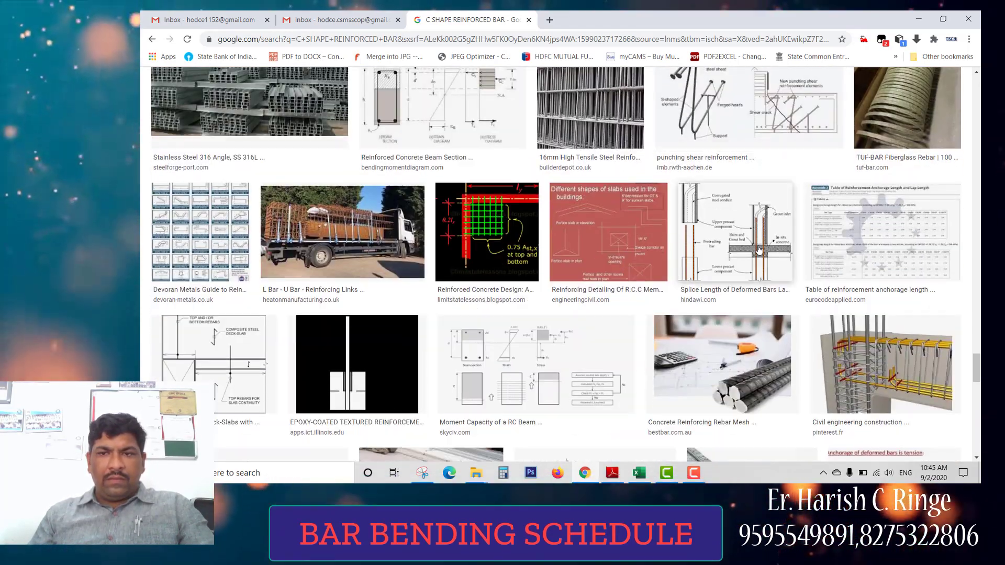
scroll(759, 249, "down", 4)
scroll(759, 249, "down", 5)
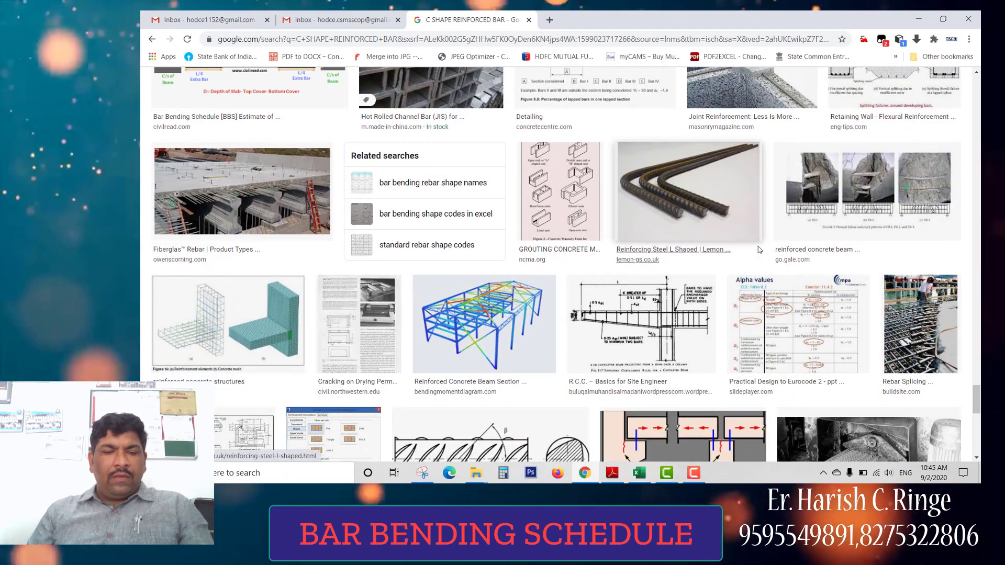
- Launch AutoCAD 2013 from the Windows search
key("super")
type("AU")
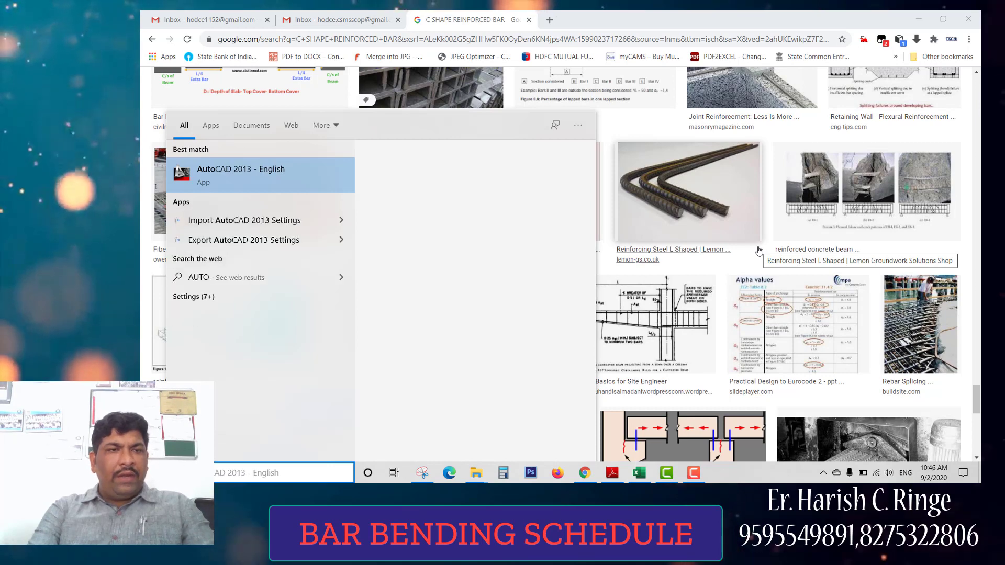
key("Return")
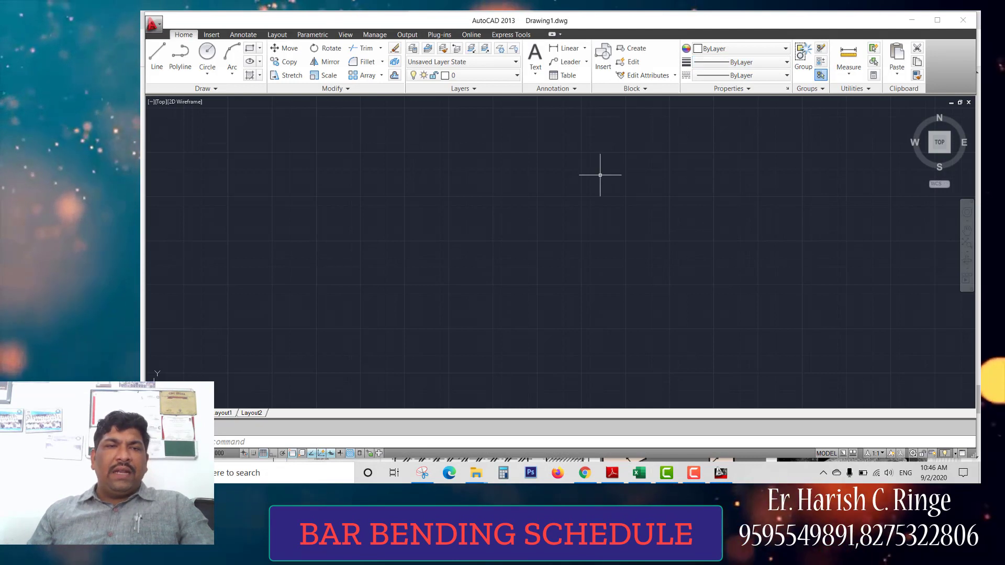
- Minimise Chrome and, back in AutoCAD, draw a horizontal line about 1026 units long with Ortho on as the bar's base
type("l")
key("Return")
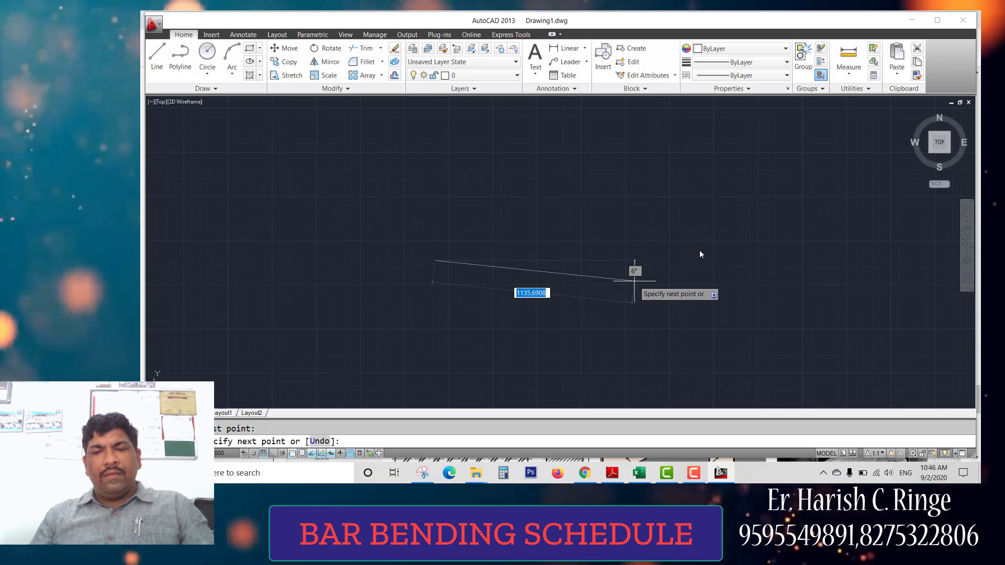
key("Escape")
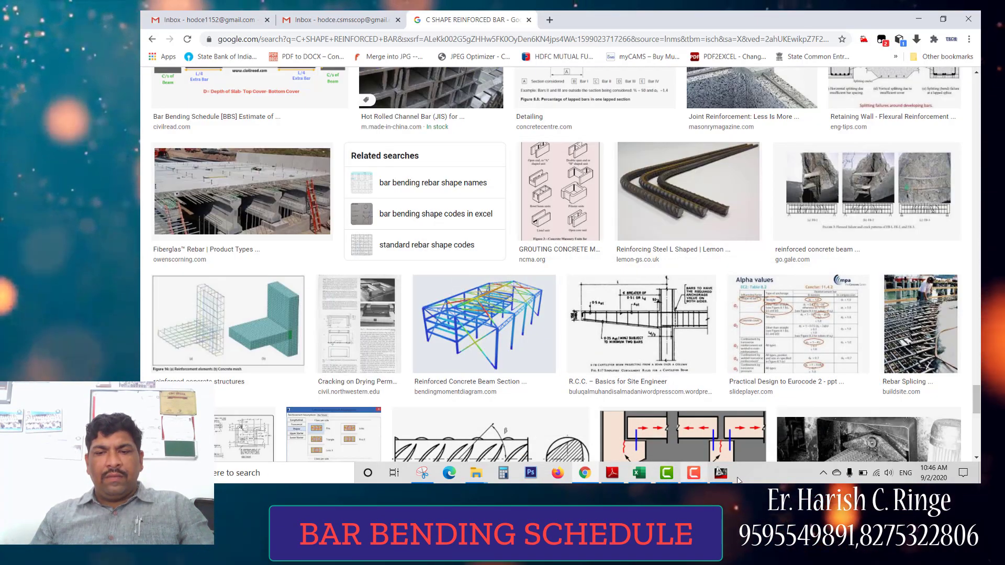
left_click(722, 474)
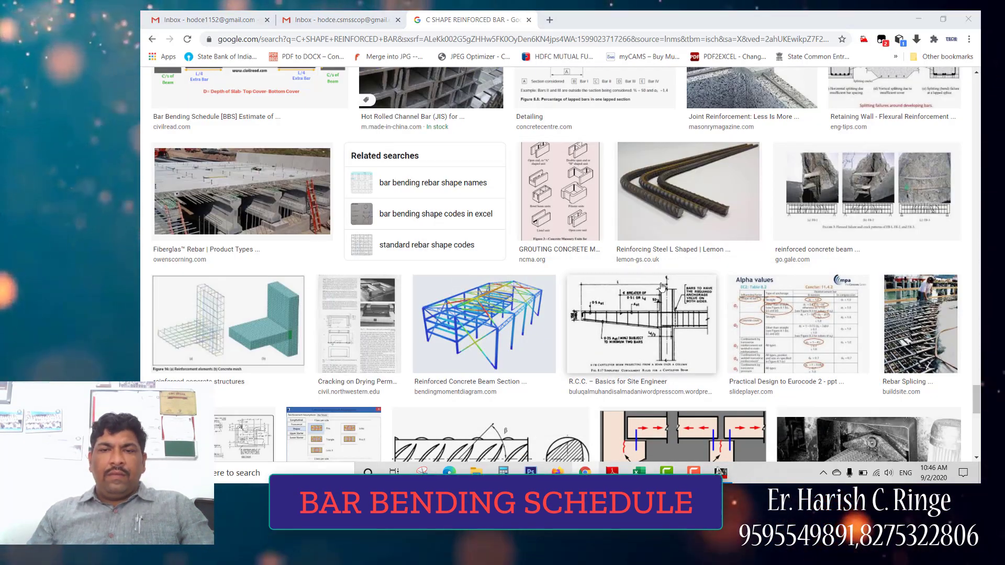
left_click(922, 20)
left_click(721, 473)
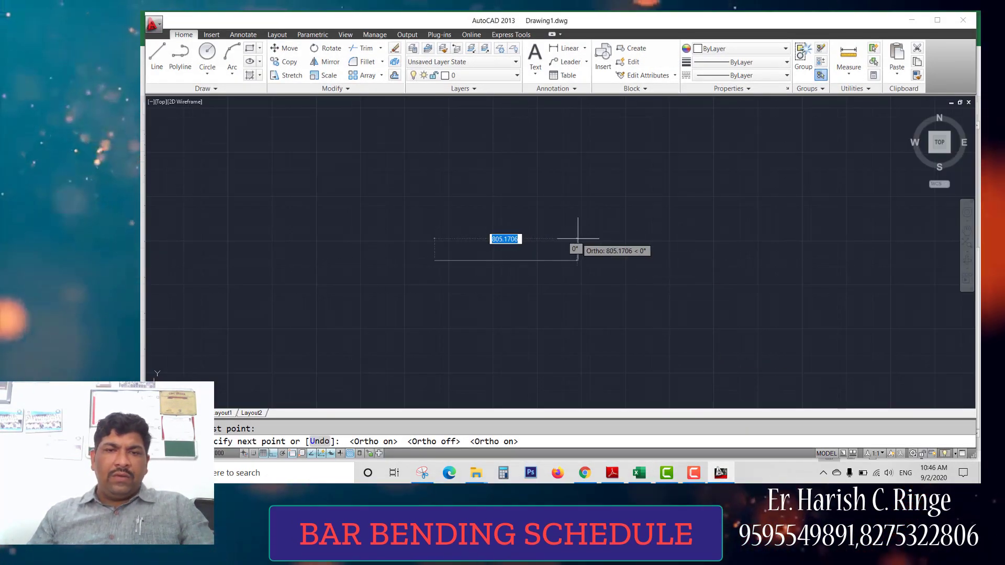
left_click(616, 257)
key("Escape")
- Draw a short vertical line upward from the right end of the horizontal line as the bar's leg
key("Return")
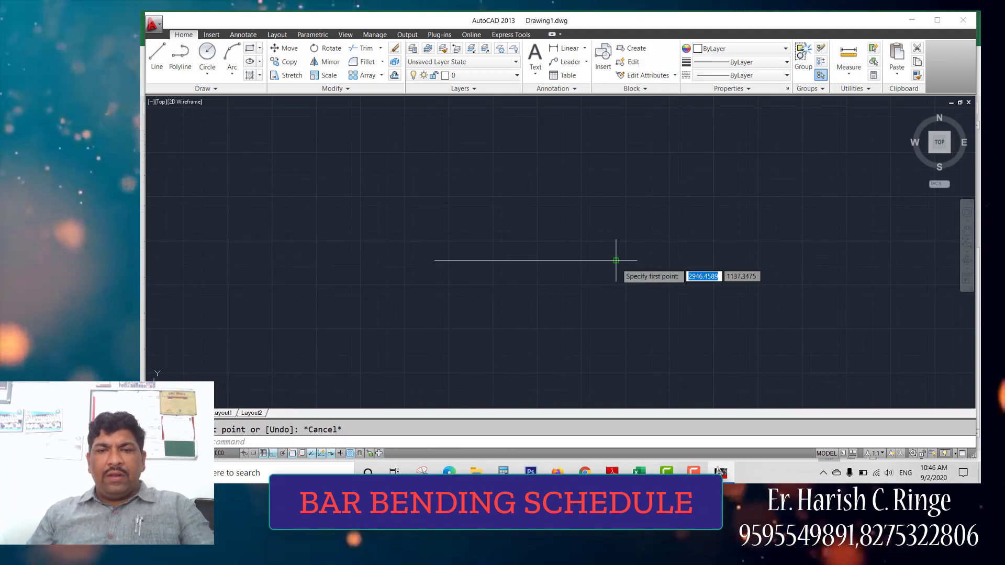
left_click(616, 261)
left_click(615, 214)
key("Escape")
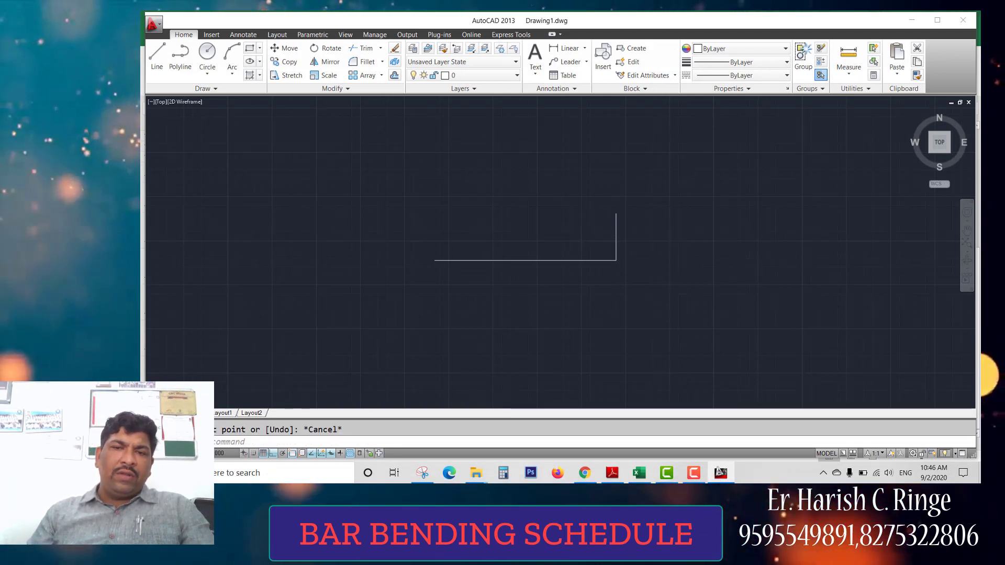
- Copy the vertical leg from the right end to the left end of the horizontal line
left_click(627, 216)
left_click(590, 243)
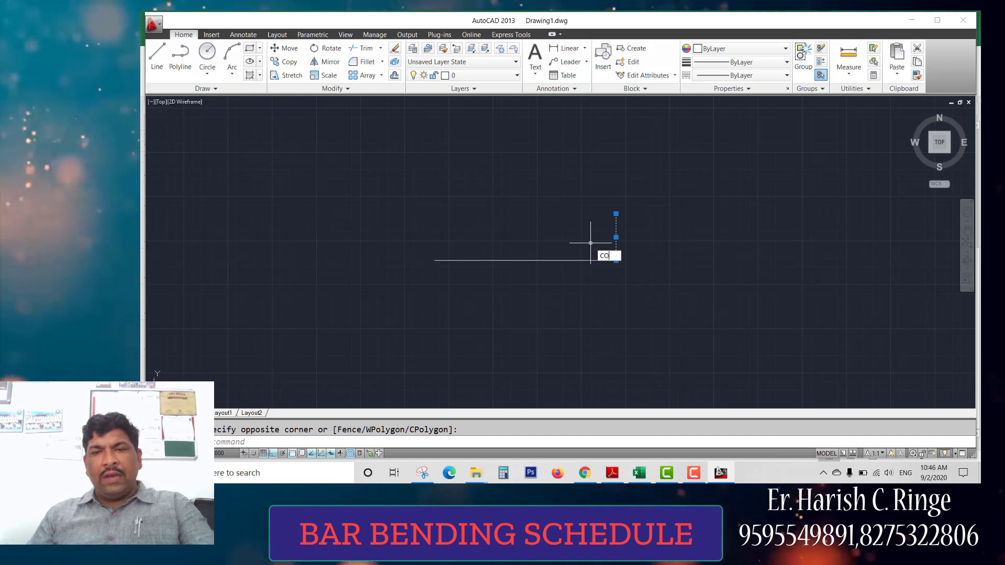
key("Return")
left_click(616, 261)
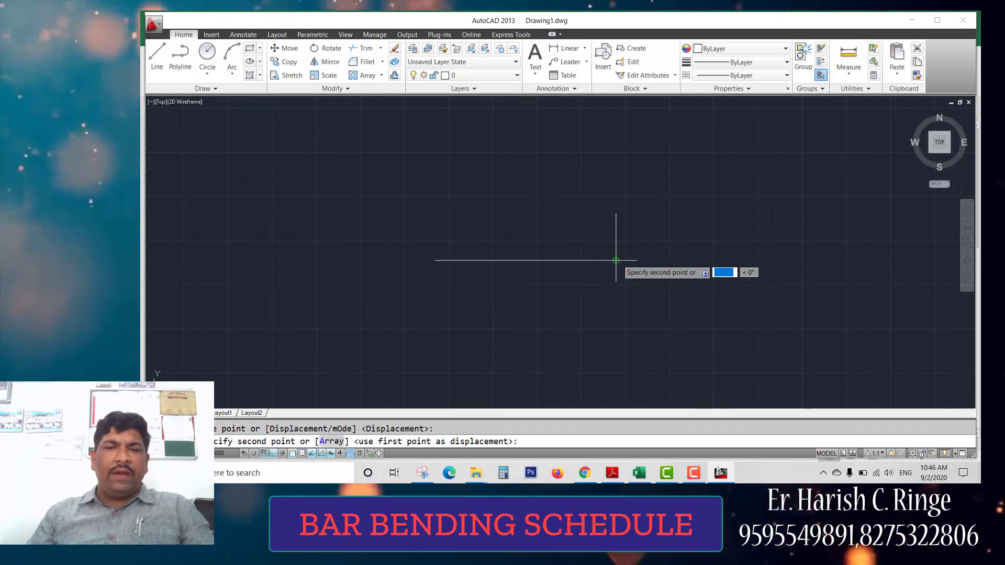
left_click(434, 260)
key("Escape")
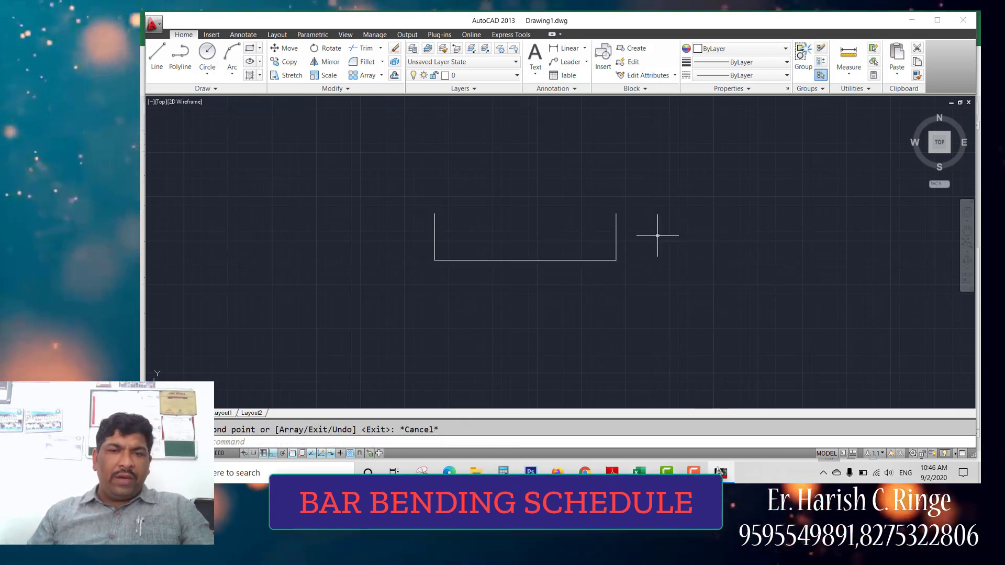
- Add a linear dimension just below the horizontal base line
left_click(566, 48)
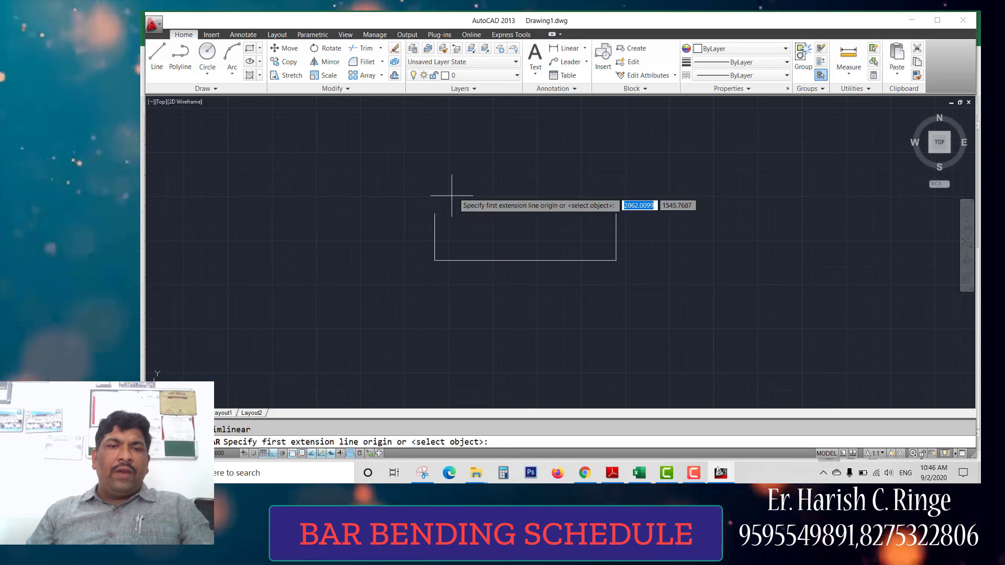
key("Return")
left_click(440, 260)
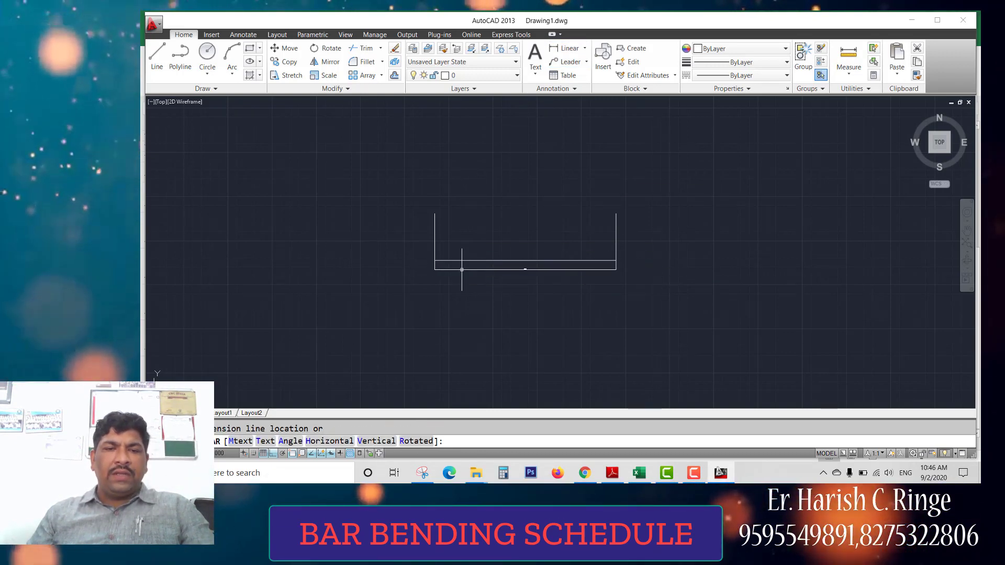
left_click(462, 270)
- Modify the ISO-25 dimension style with an arrow size of 100 and a text height of 150
type("D")
key("Return")
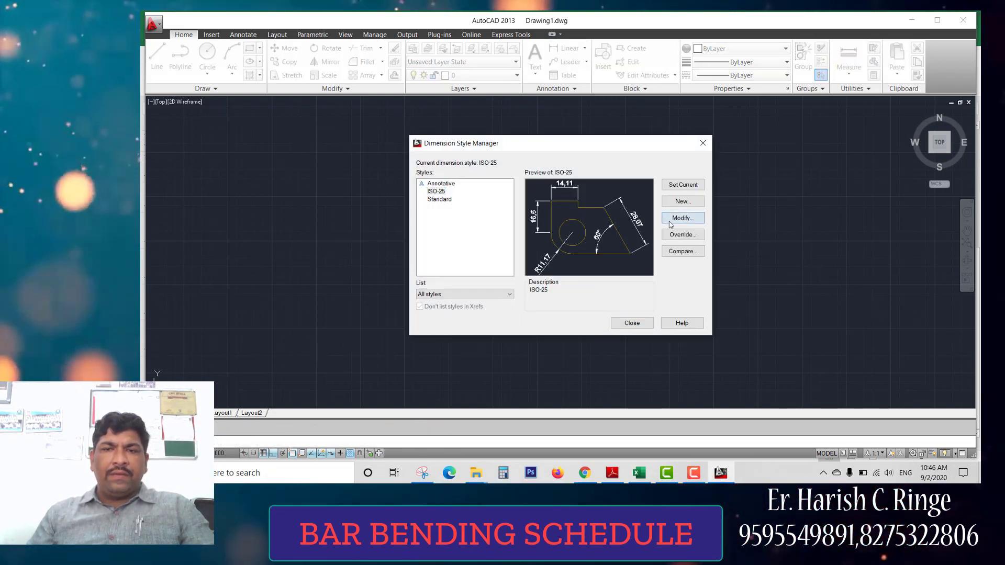
key("Return")
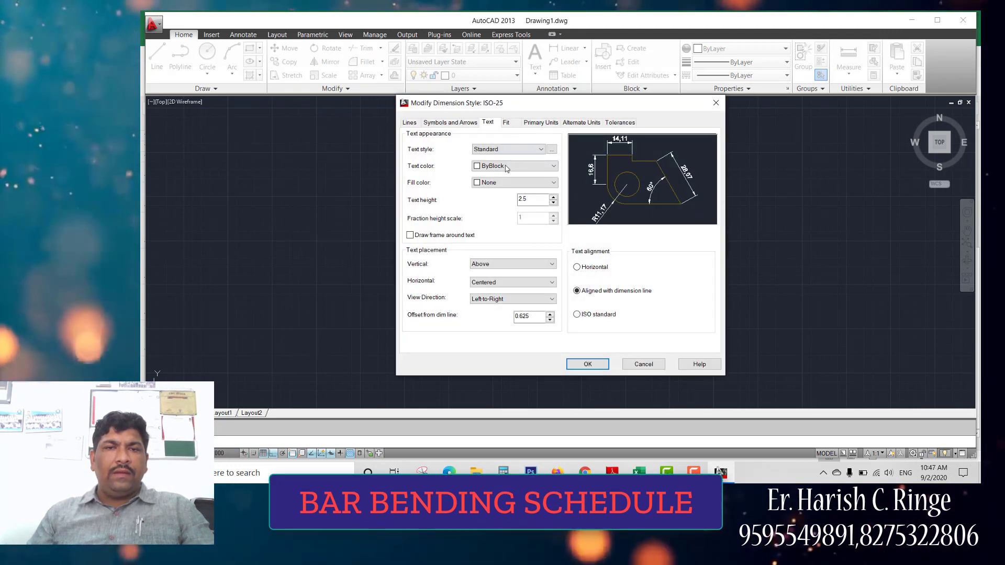
left_click(467, 123)
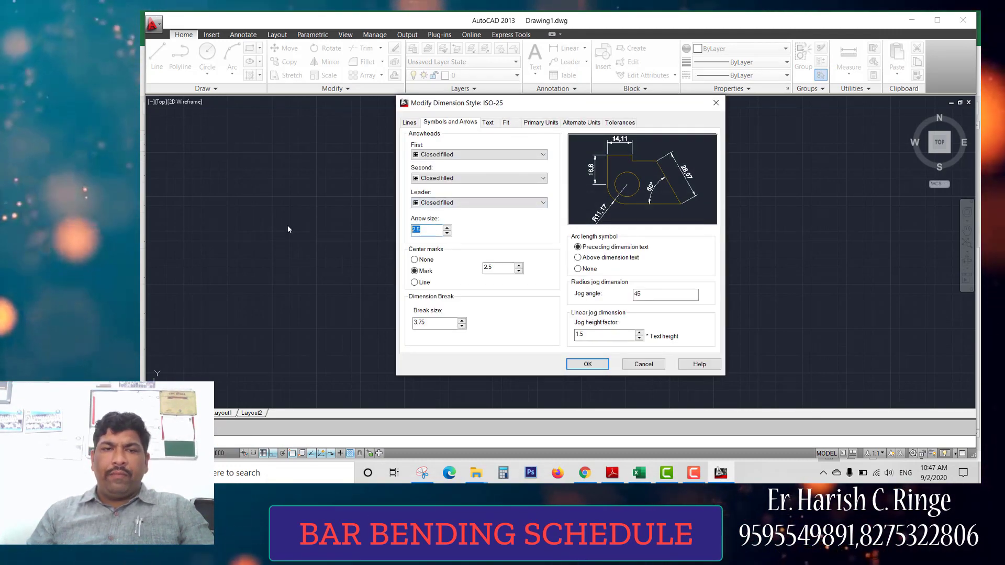
type("100")
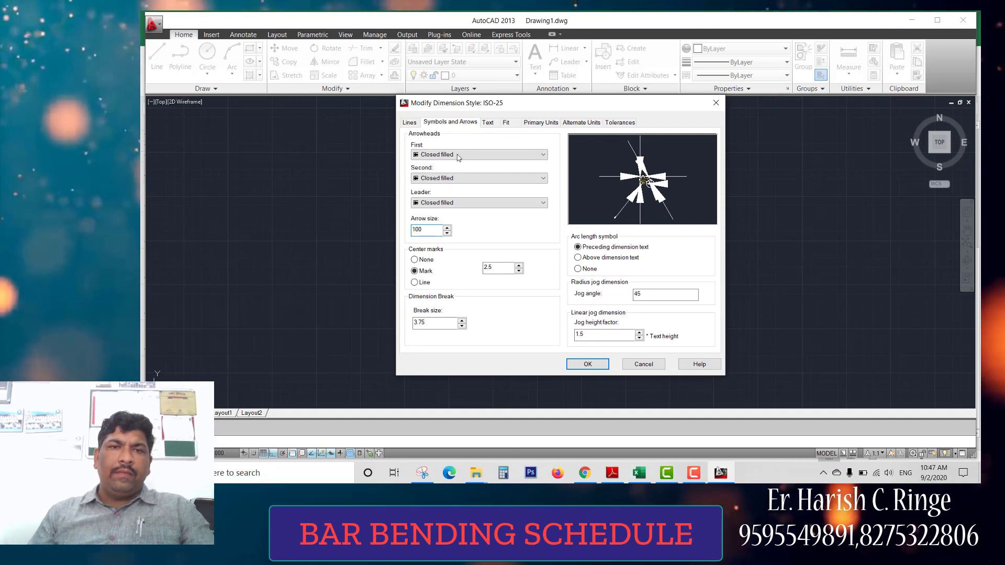
left_click(488, 122)
double_click(533, 200)
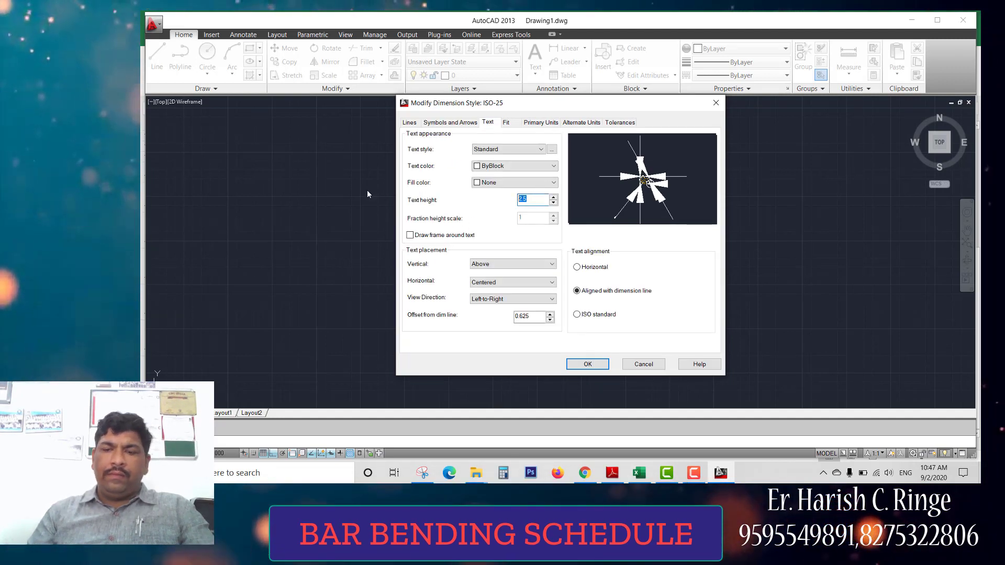
type("150")
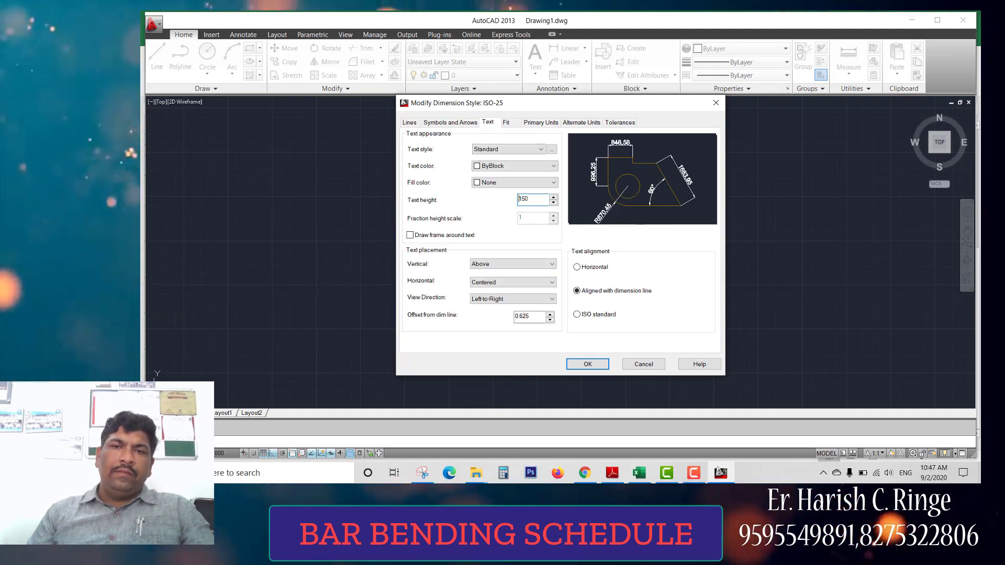
- Set the ISO-25 style's dimension arrowheads to Architectural tick and apply the style changes
left_click(450, 122)
left_click(461, 155)
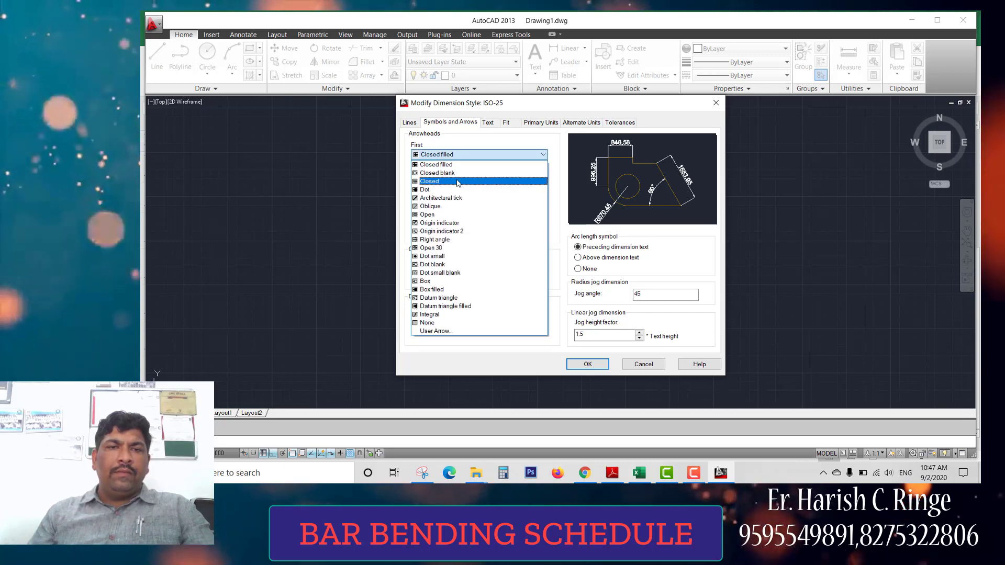
left_click(460, 197)
left_click(587, 365)
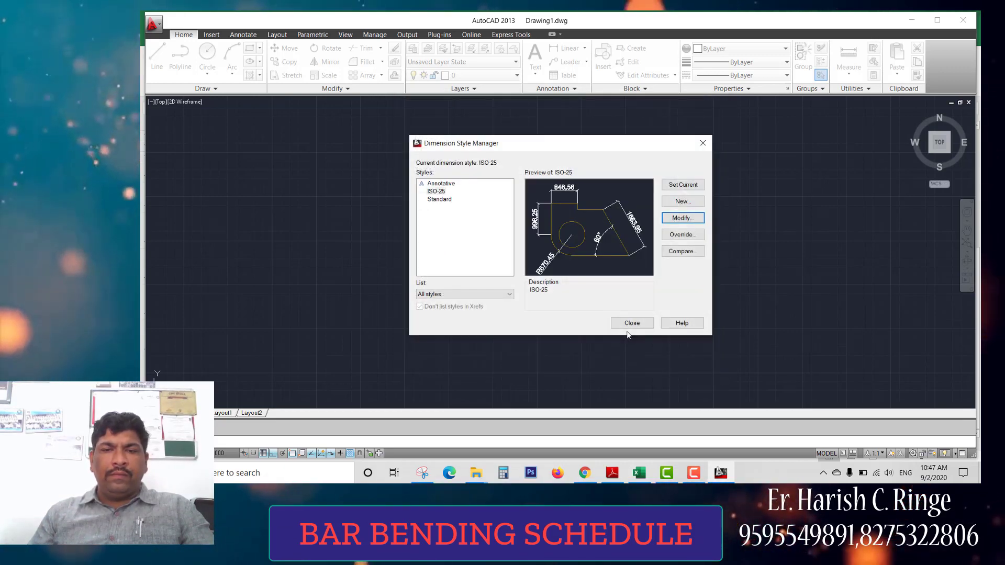
left_click(632, 324)
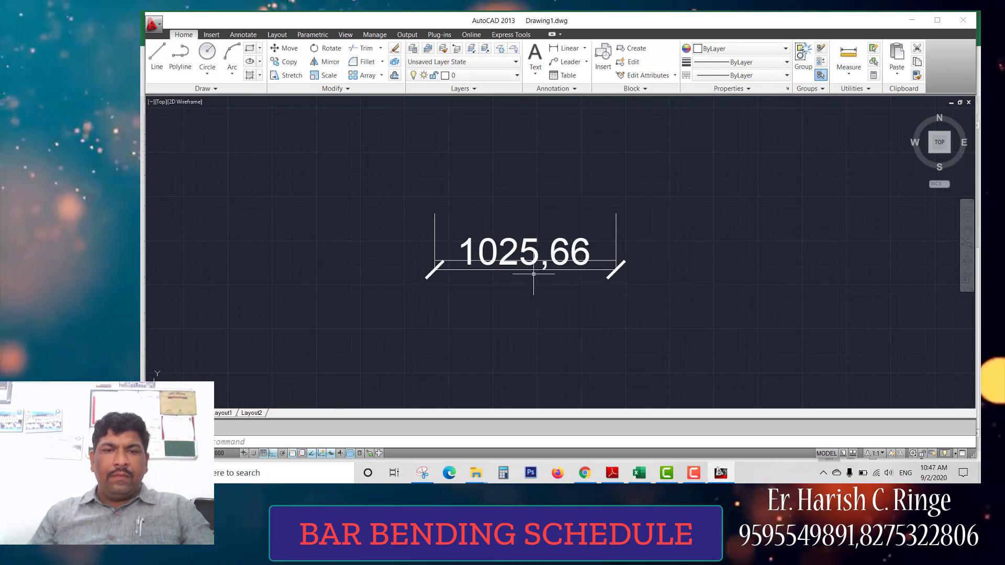
- Modify the ISO-25 dimension style with an arrow size of 25 and a text height of 50
type("D")
key("Return")
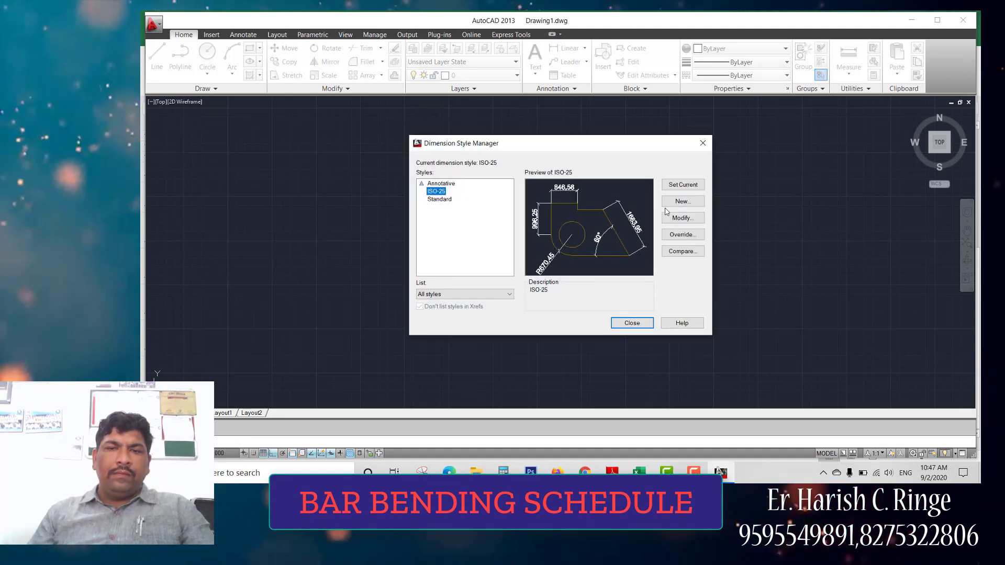
key("Return")
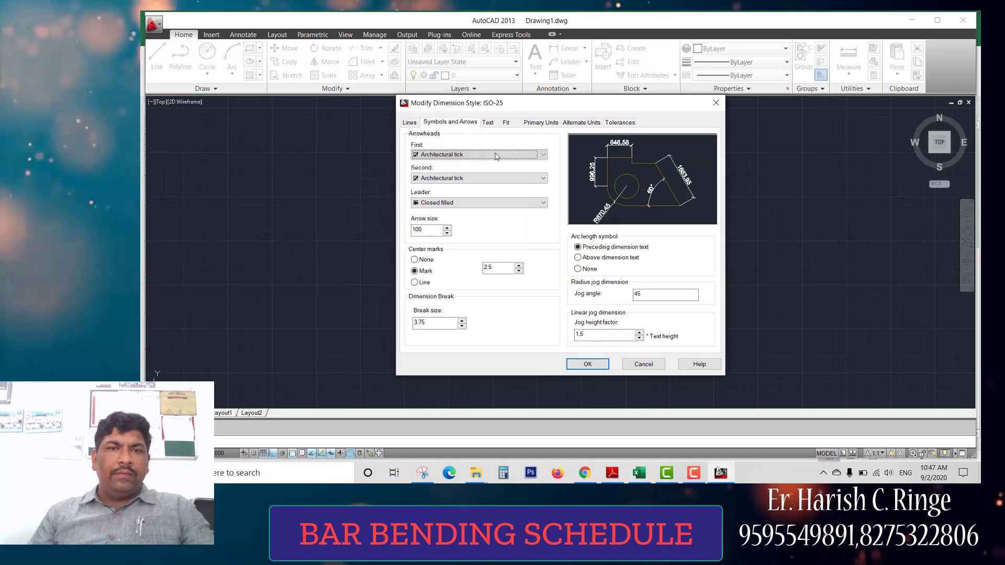
left_click_drag(431, 232, 366, 231)
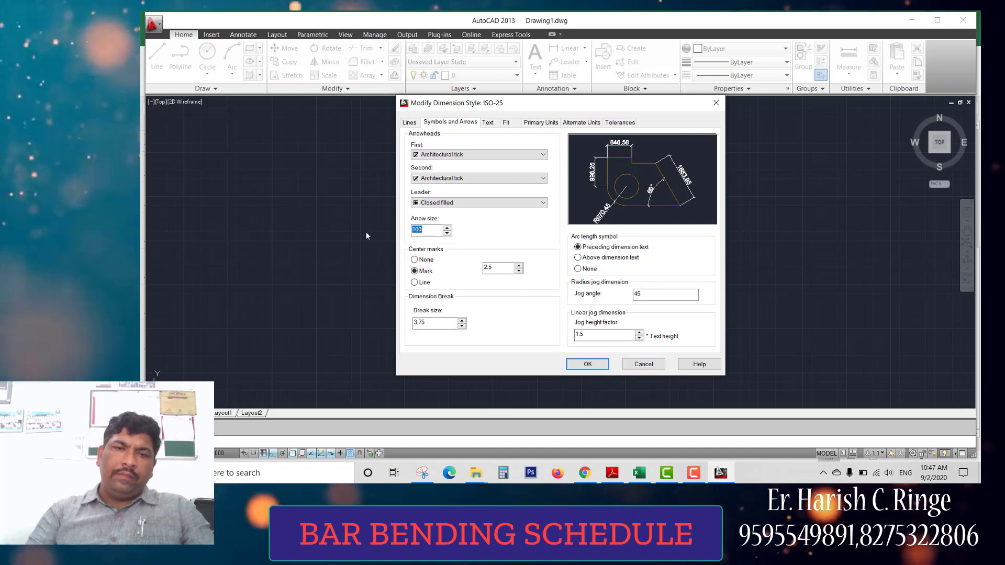
type("25")
left_click(487, 122)
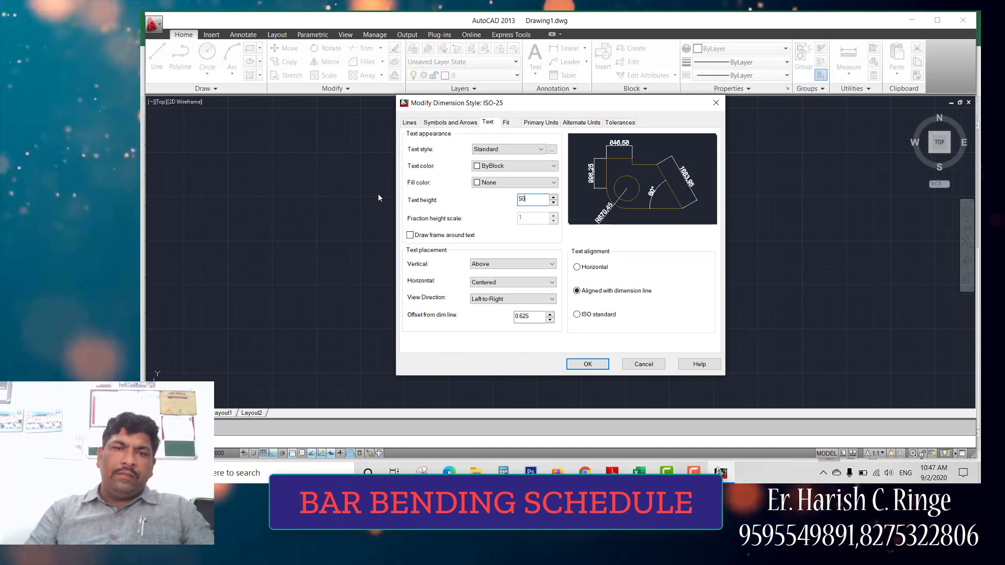
type("50")
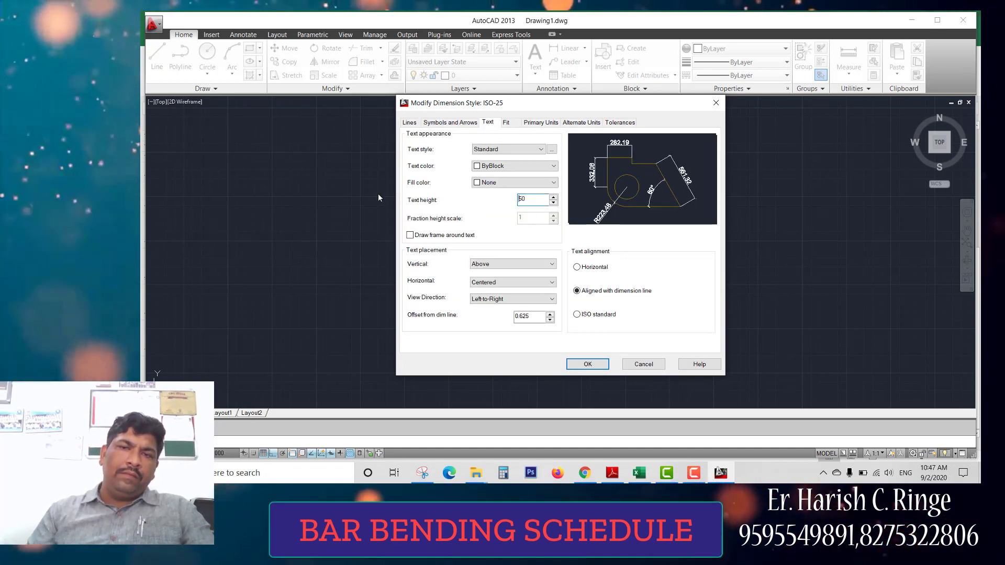
left_click(586, 365)
left_click(622, 322)
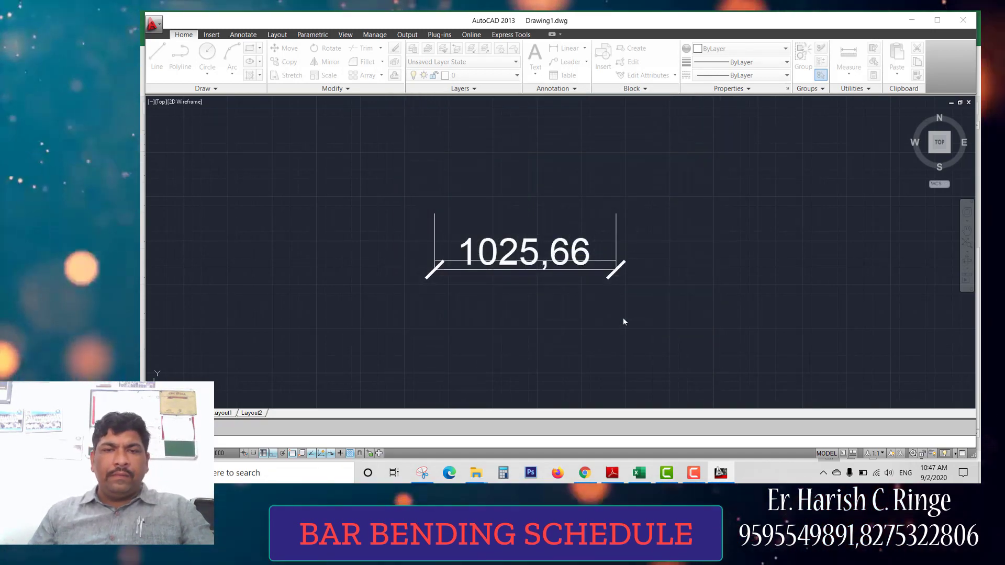
- Move the horizontal dimension slightly farther below the base line
left_click(530, 268)
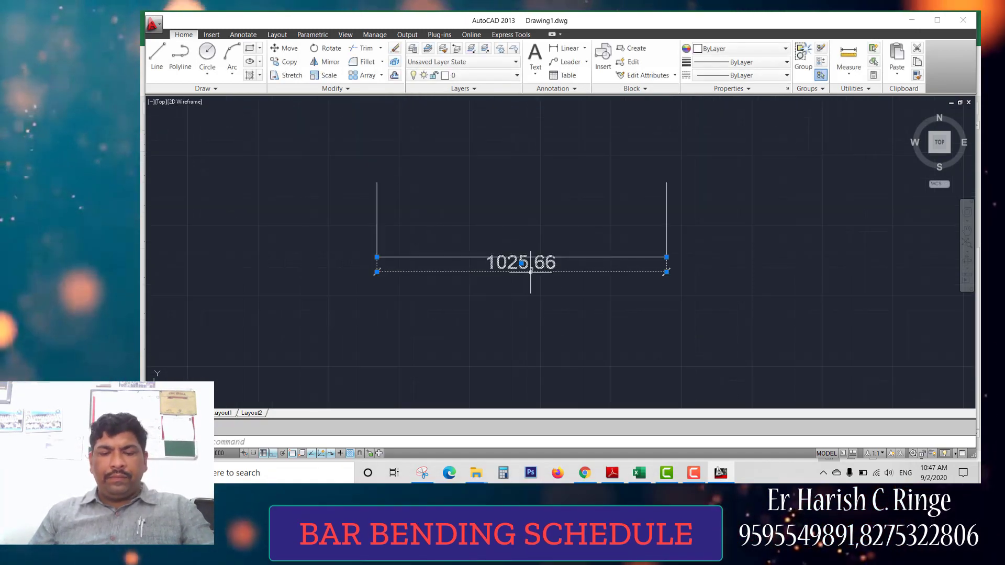
key("Return")
left_click(680, 250)
left_click(680, 261)
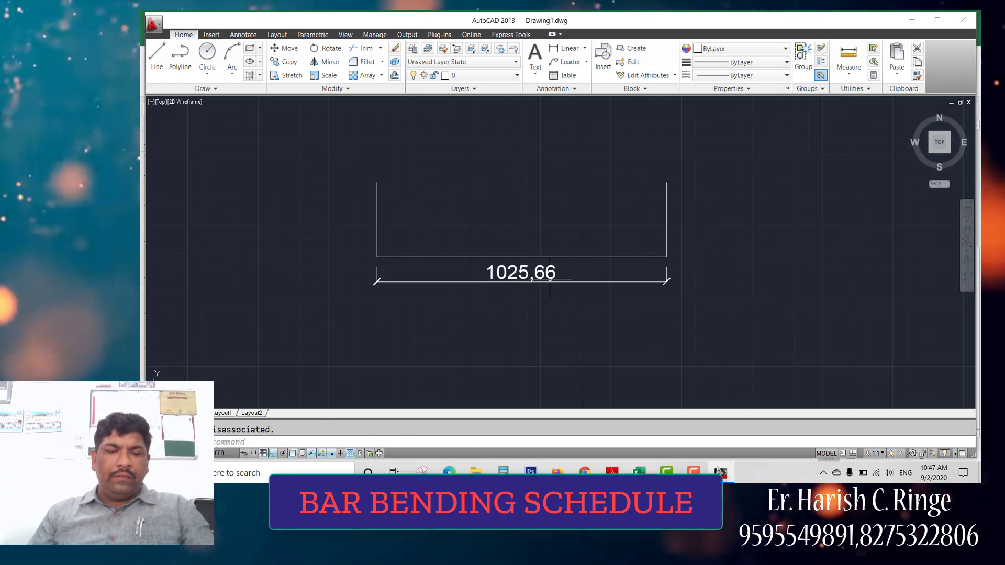
- Replace the text of the horizontal dimension with LENGTH
type("ed")
key("Return")
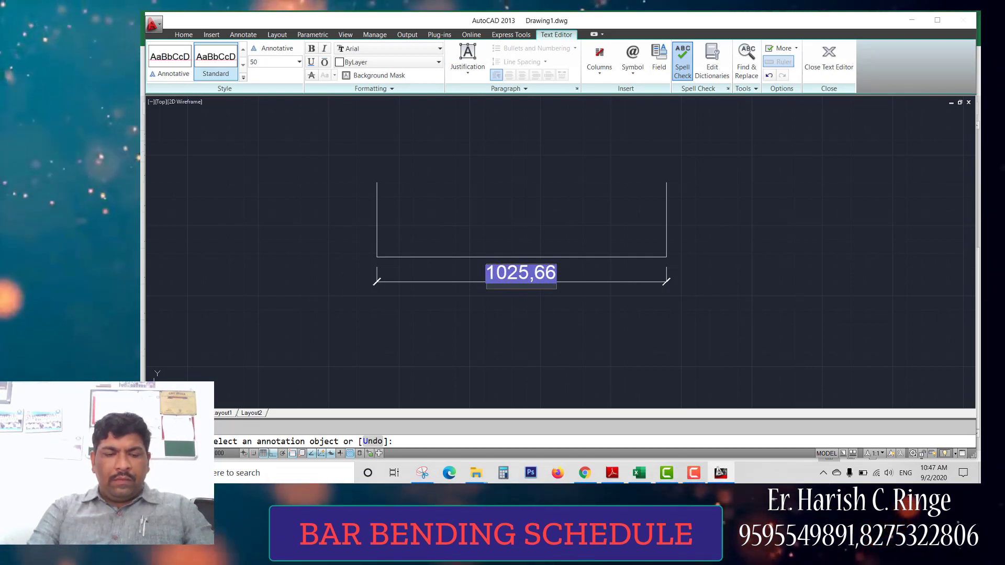
type("LN")
type("ENGTH")
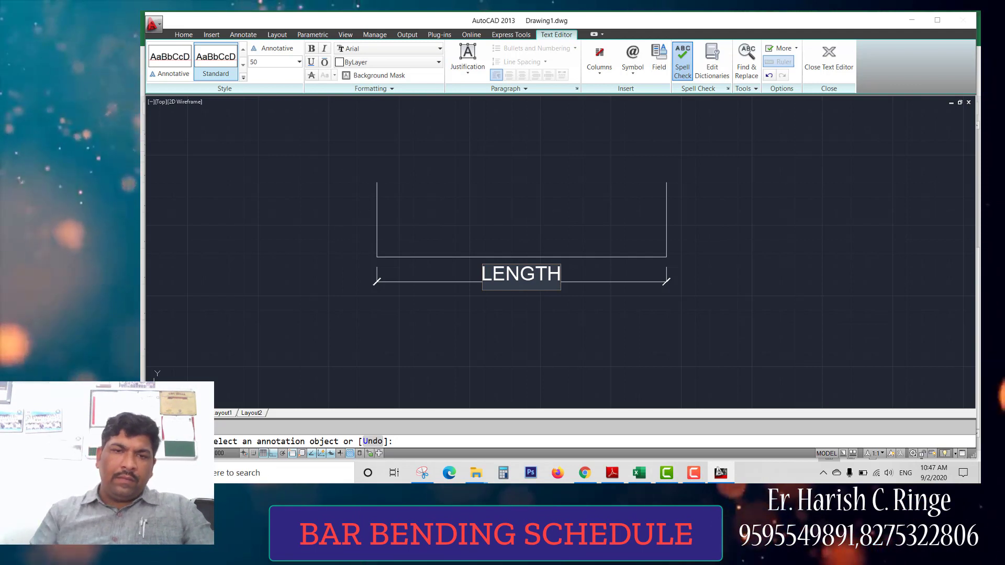
left_click(625, 251)
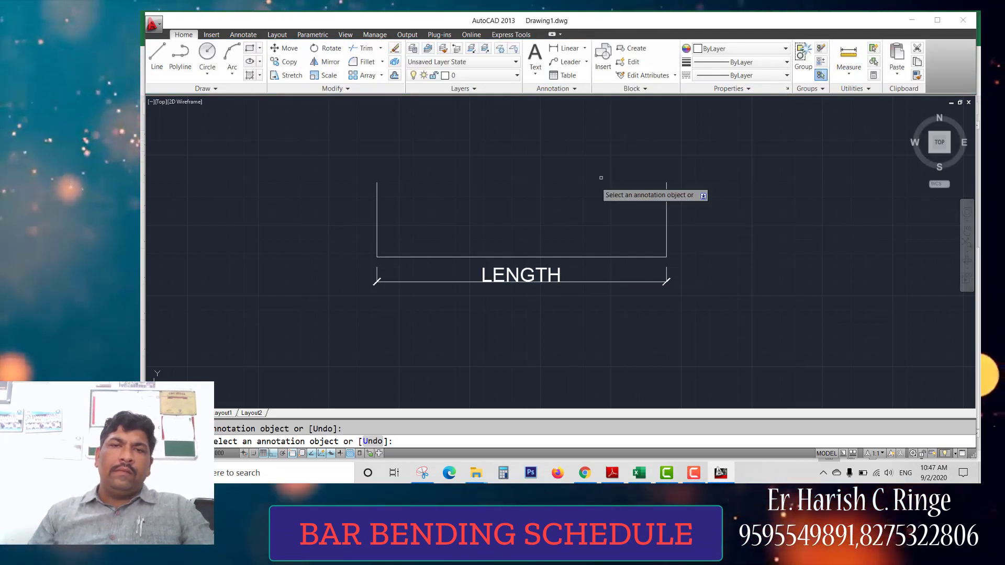
- Add a vertical linear dimension just outside the right leg
left_click(565, 49)
key("Return")
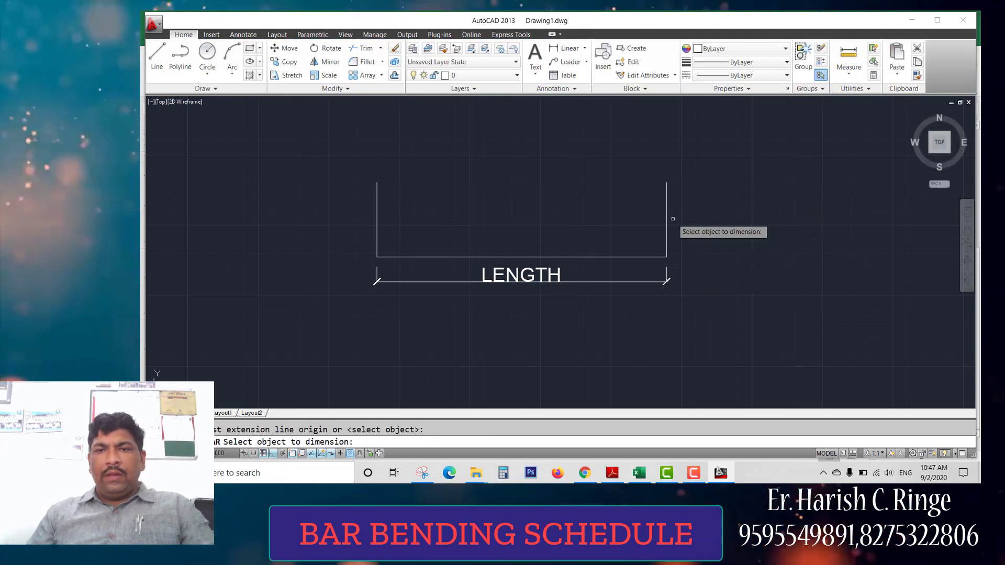
left_click(666, 211)
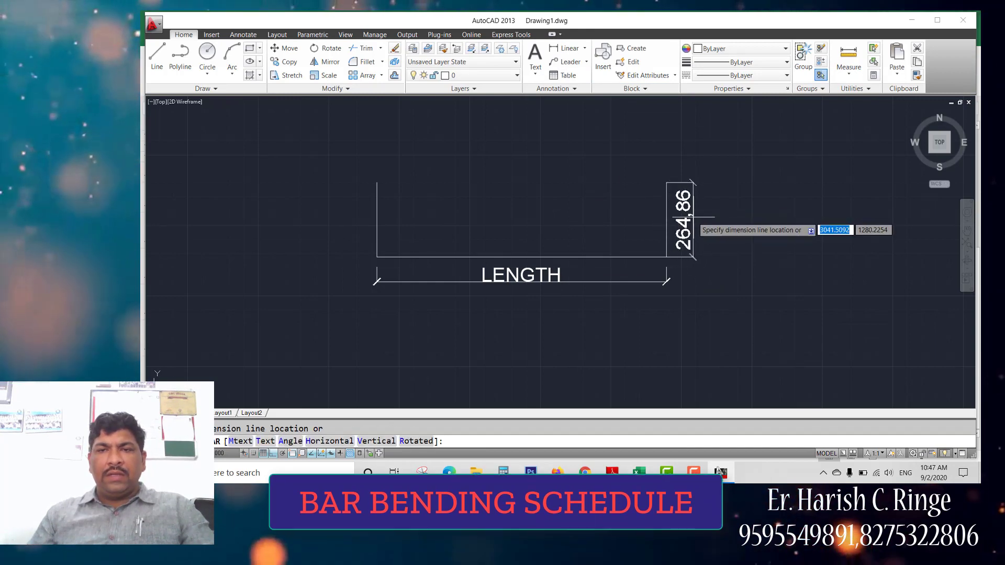
left_click(693, 220)
- Modify the line settings of the ISO-25 dimension style so the dimensions show no extension lines
type("d")
key("Return")
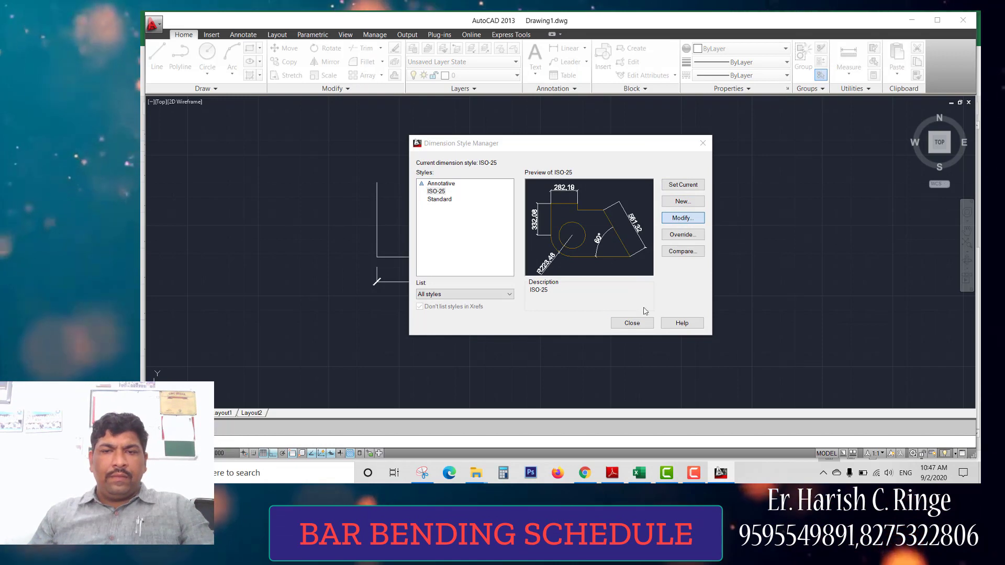
key("ctrl+shift+Tab")
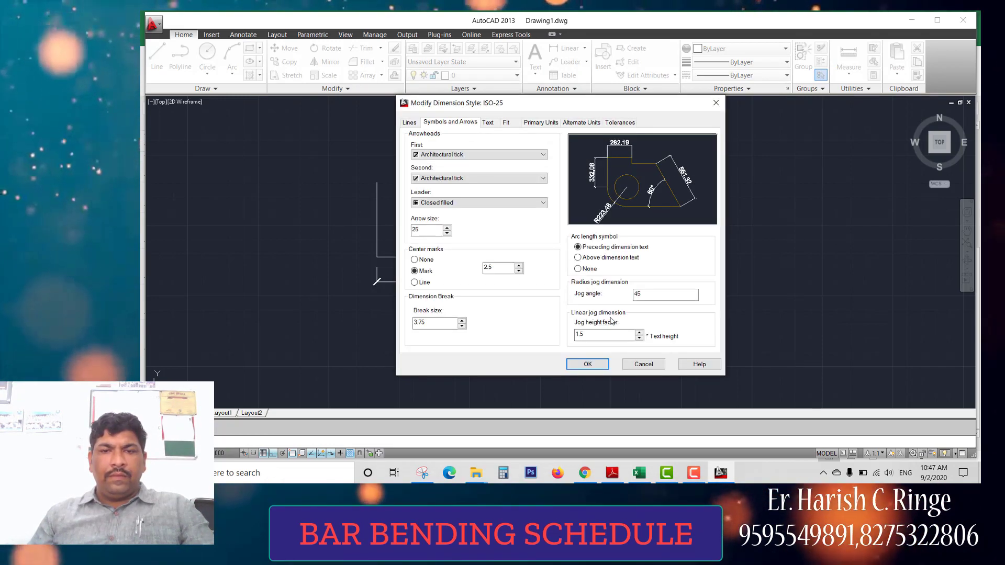
left_click(409, 123)
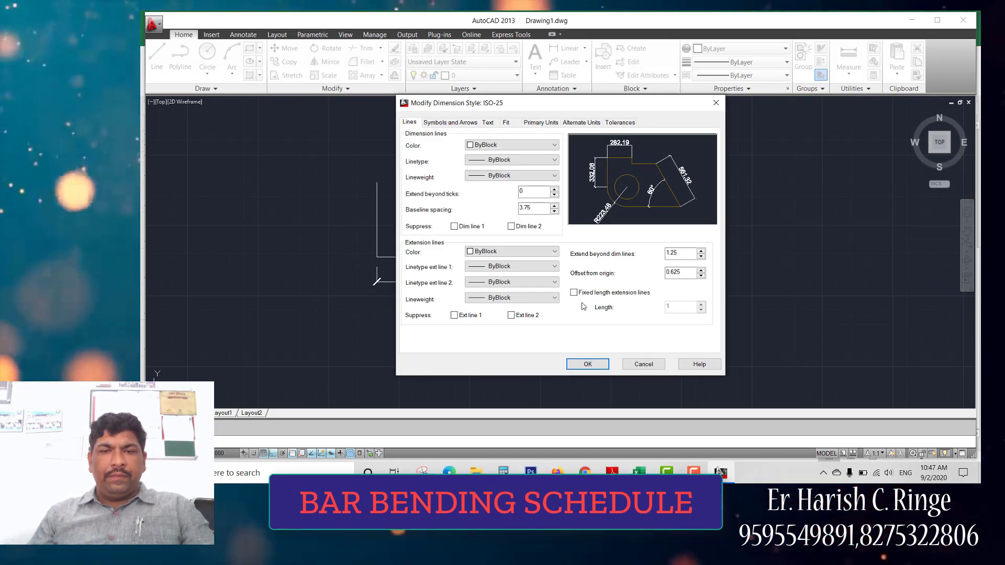
left_click(587, 364)
left_click(631, 324)
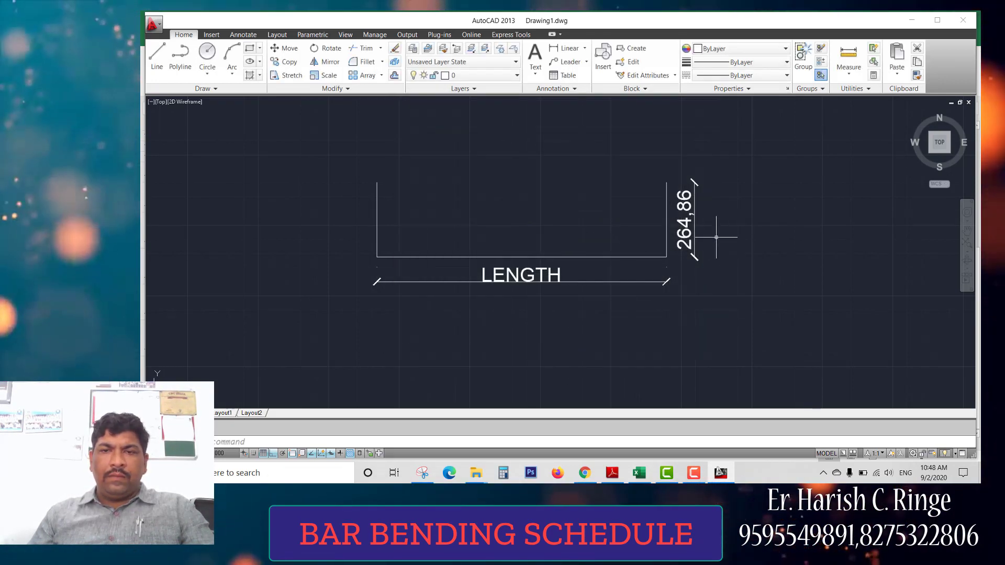
- Replace the right leg's dimension text with HEIGHT and reduce its text height to 25
type("ED")
key("Return")
left_click(684, 220)
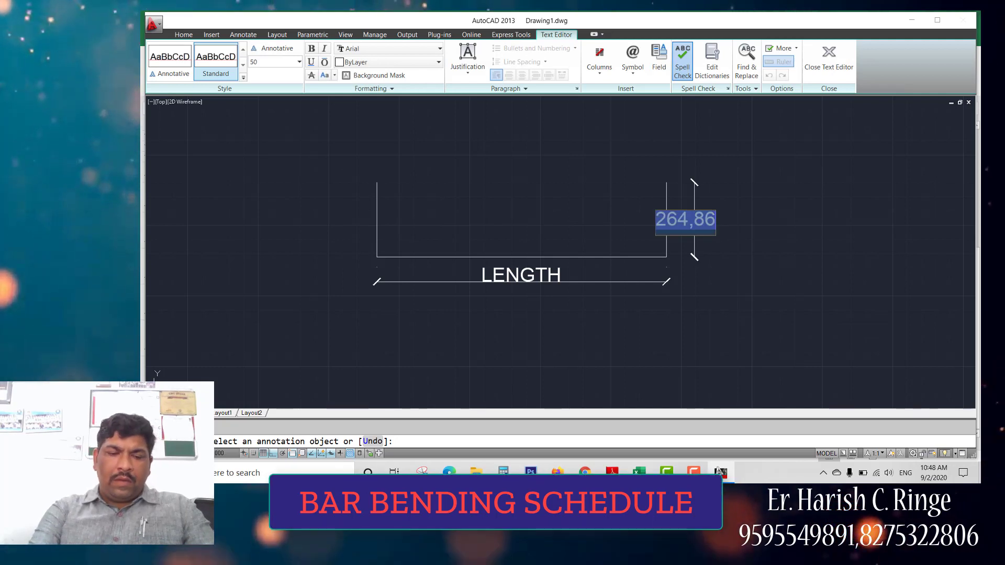
type("HE")
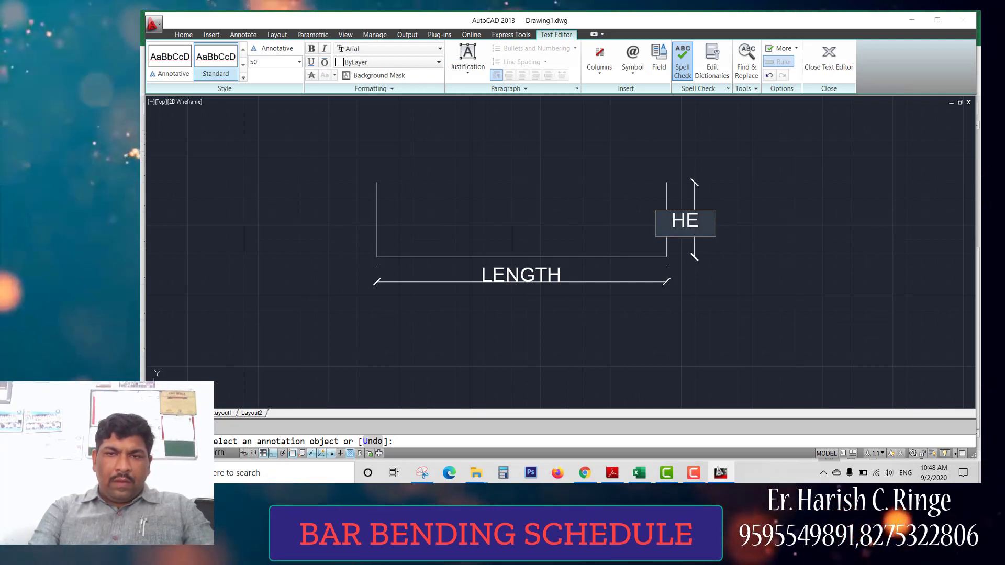
type("IGHT")
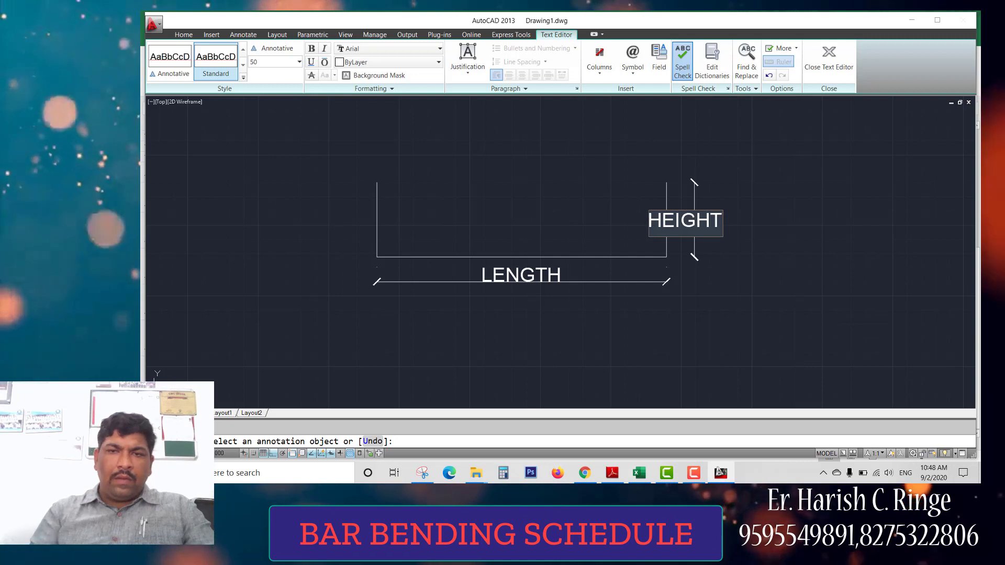
left_click(287, 62)
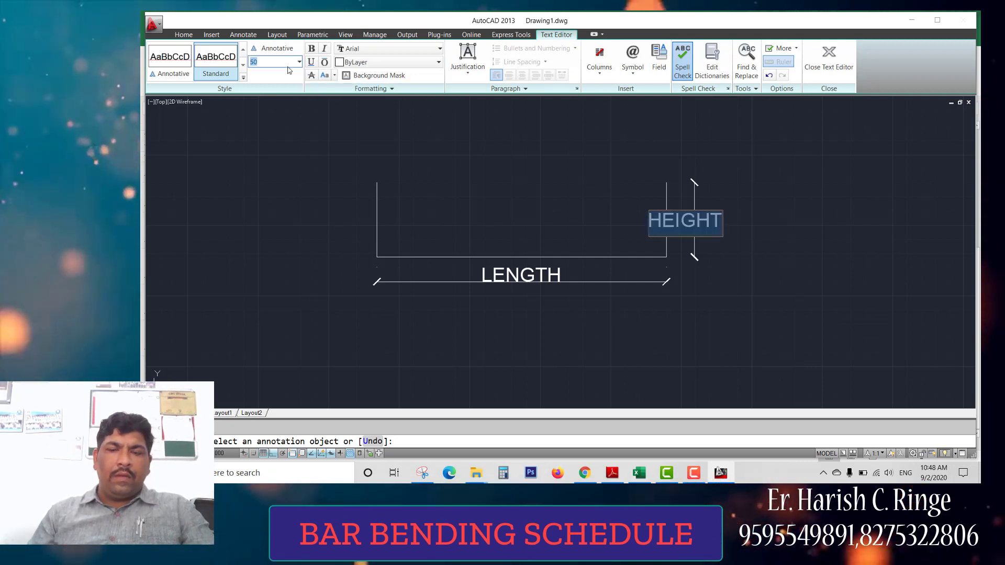
left_click(716, 284)
- Set the text height of the LENGTH dimension label to 25
left_click(541, 276)
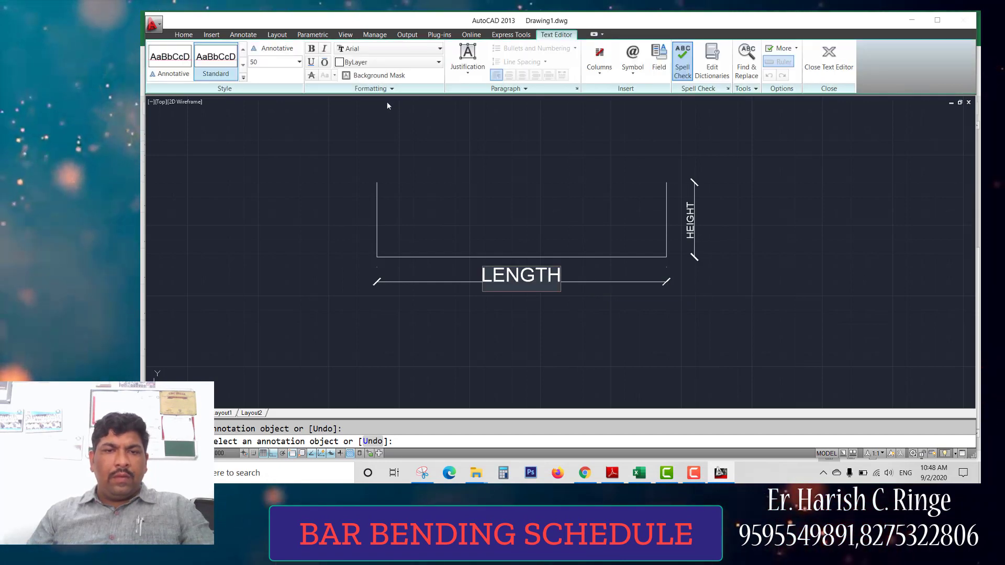
left_click(288, 61)
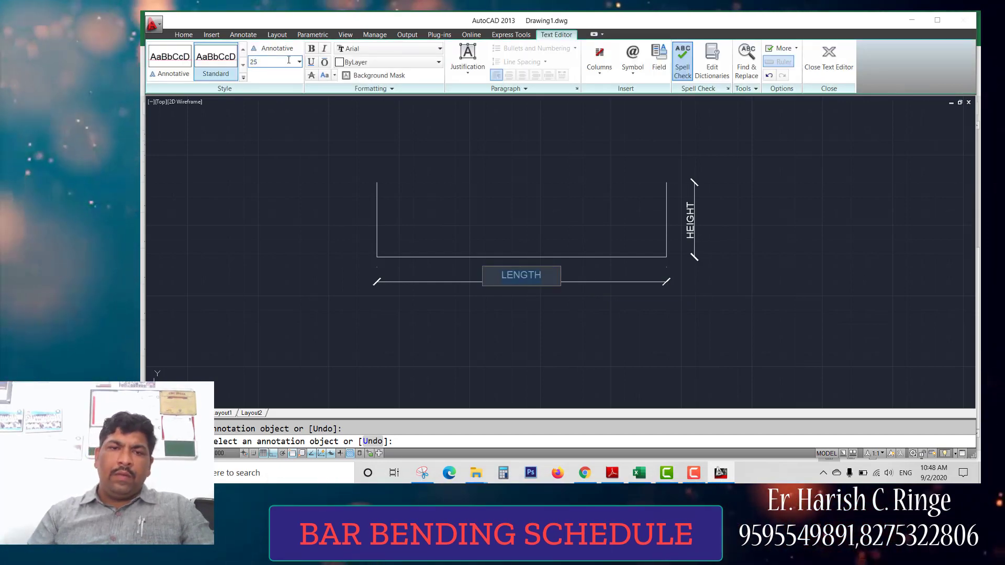
left_click(774, 313)
key("Escape")
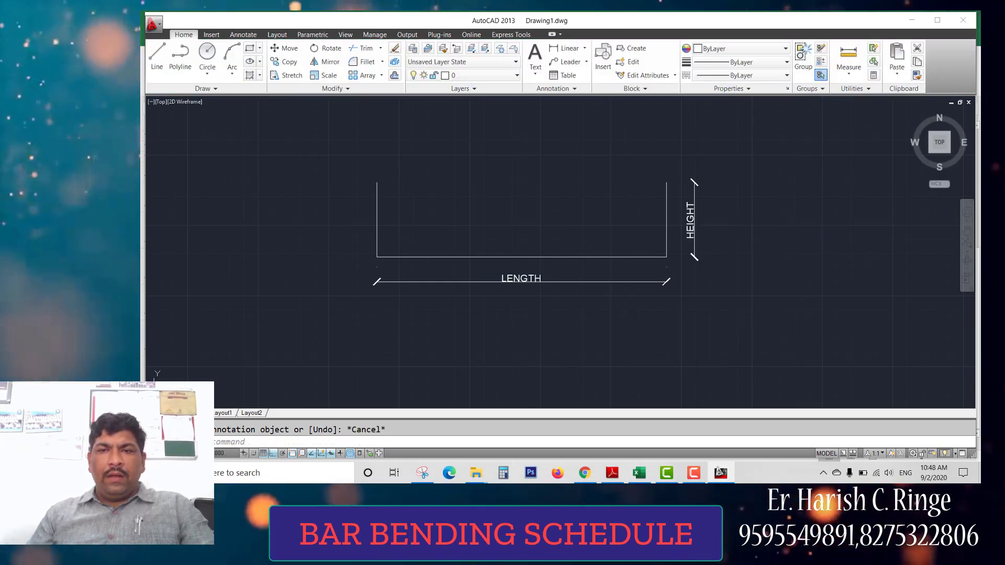
- Move the HEIGHT dimension closer to the right leg and the LENGTH dimension closer to the base line
left_click(693, 235)
key("Return")
left_click(755, 244)
left_click(743, 244)
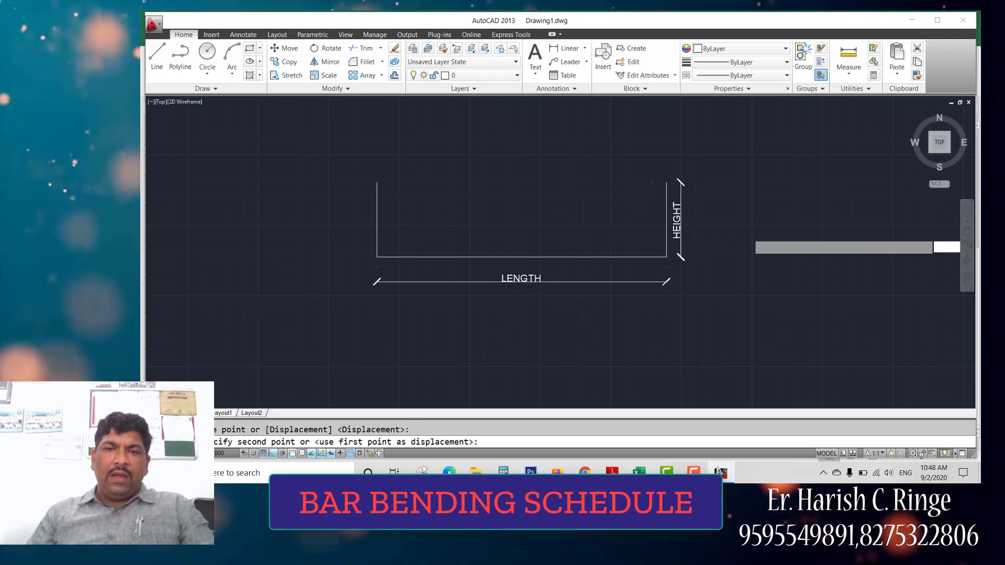
key("Return")
left_click(572, 328)
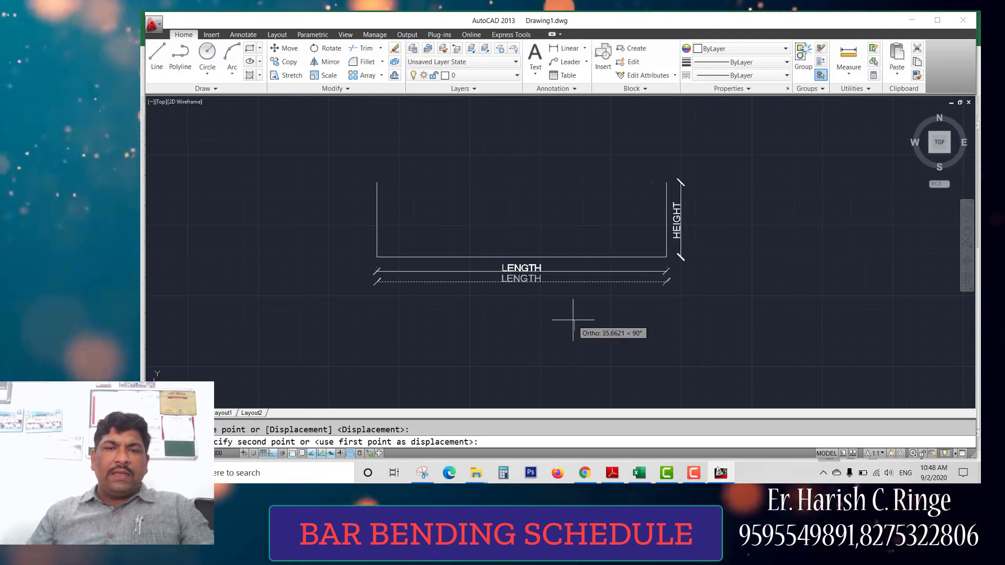
left_click(573, 319)
- Copy the complete bar diagram with its dimensions straight down, directly below the original
left_click(711, 171)
left_click(359, 317)
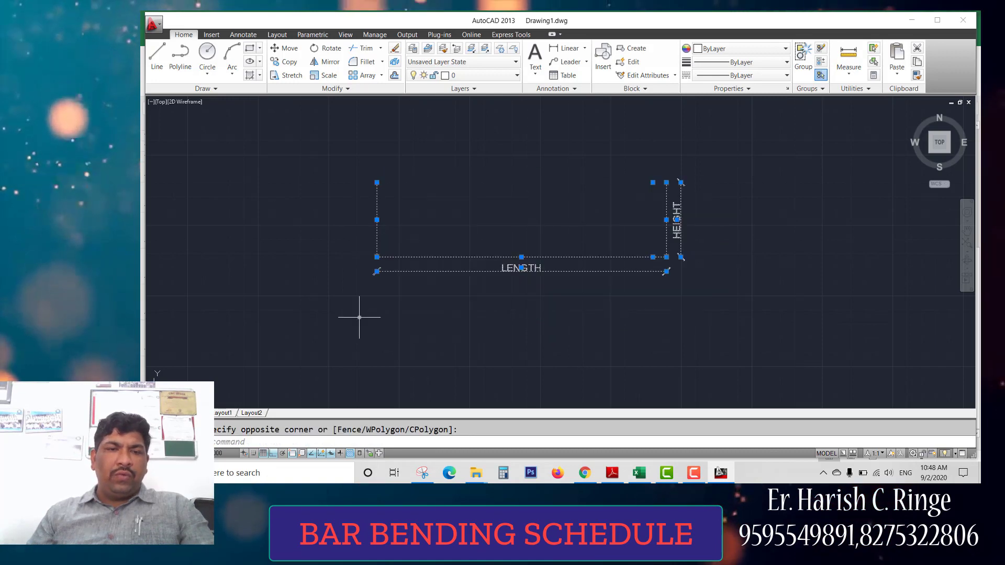
type("CO")
key("Return")
scroll(487, 225, "down", 5)
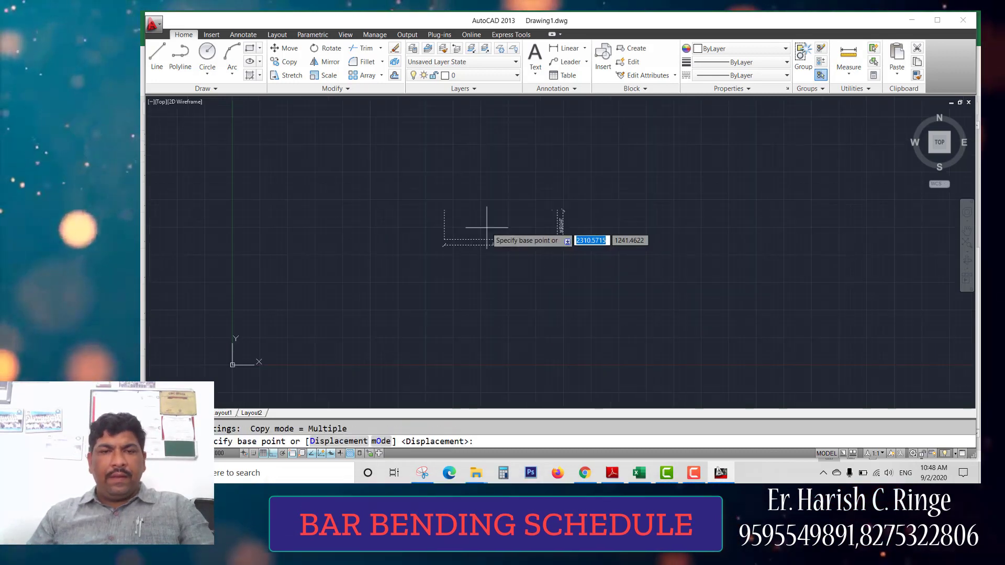
left_click(649, 225)
left_click(649, 273)
key("Escape")
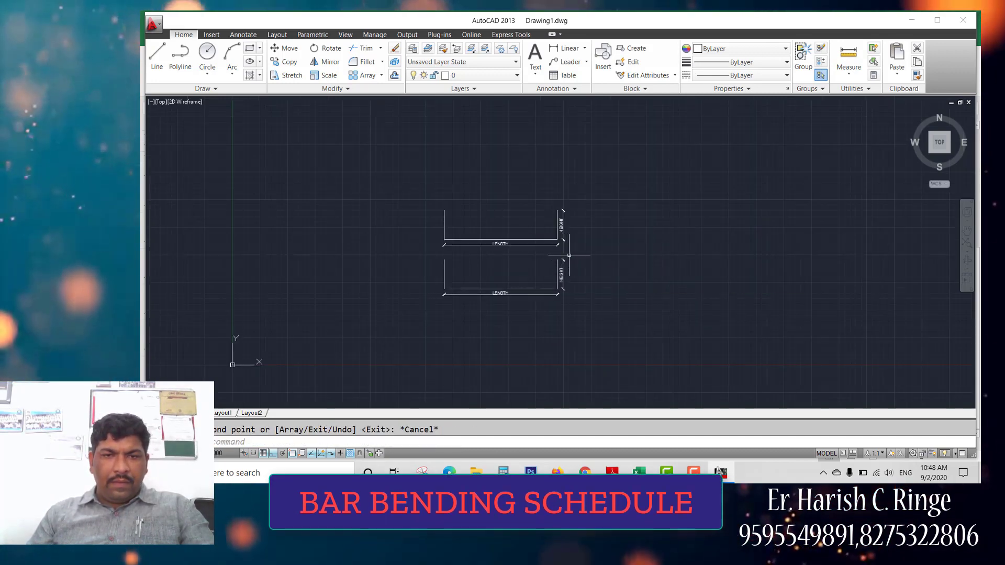
- Mirror the lower bar diagram about a horizontal line and erase its source objects, so its legs point down
left_click(573, 253)
left_click(394, 320)
key("Return")
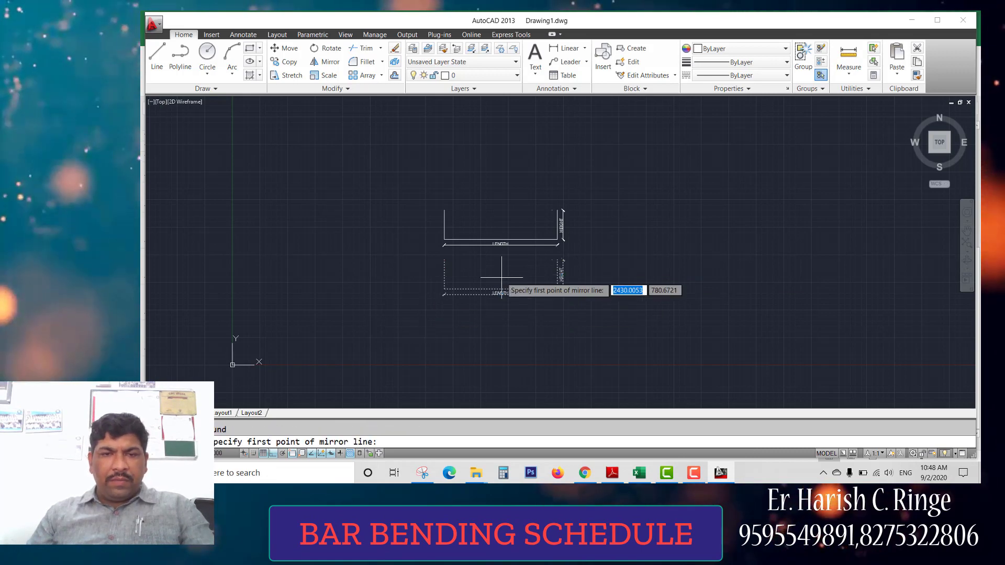
left_click(559, 274)
left_click(689, 278)
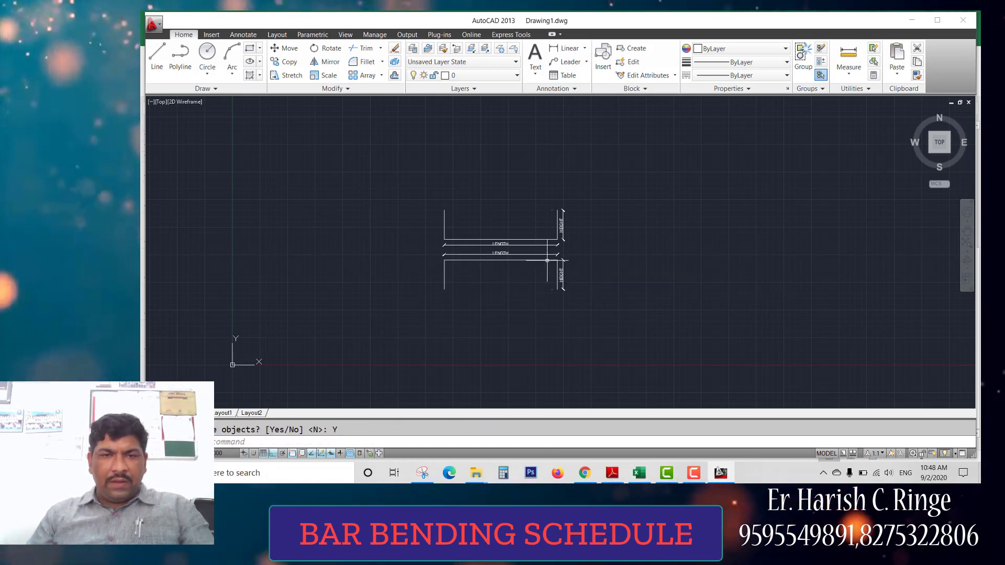
- Move the mirrored bar diagram slightly down to widen the gap between the two LENGTH dimensions
left_click(633, 237)
left_click(258, 338)
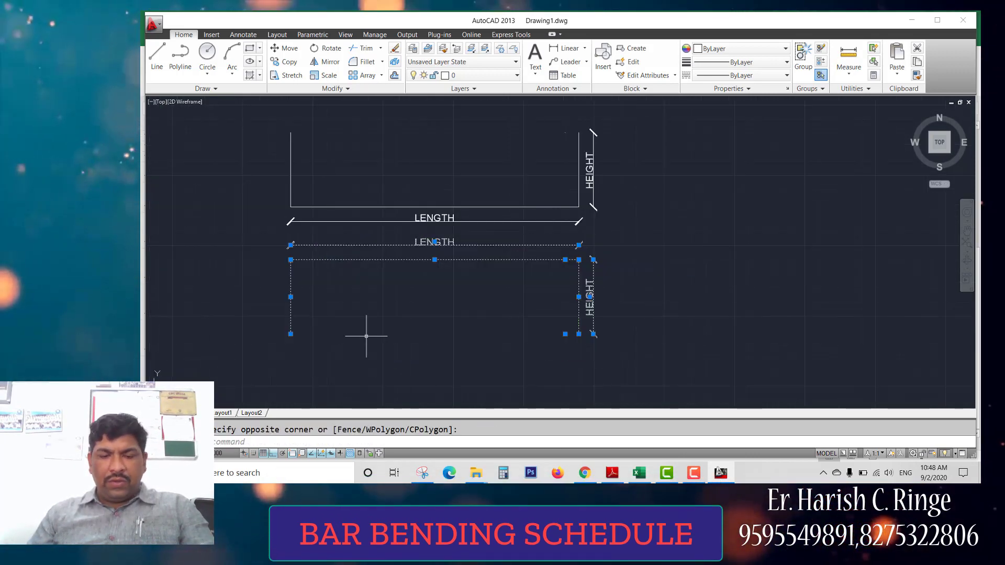
type("m")
key("Return")
left_click(728, 215)
left_click(727, 230)
key("Escape")
scroll(717, 220, "down", 4)
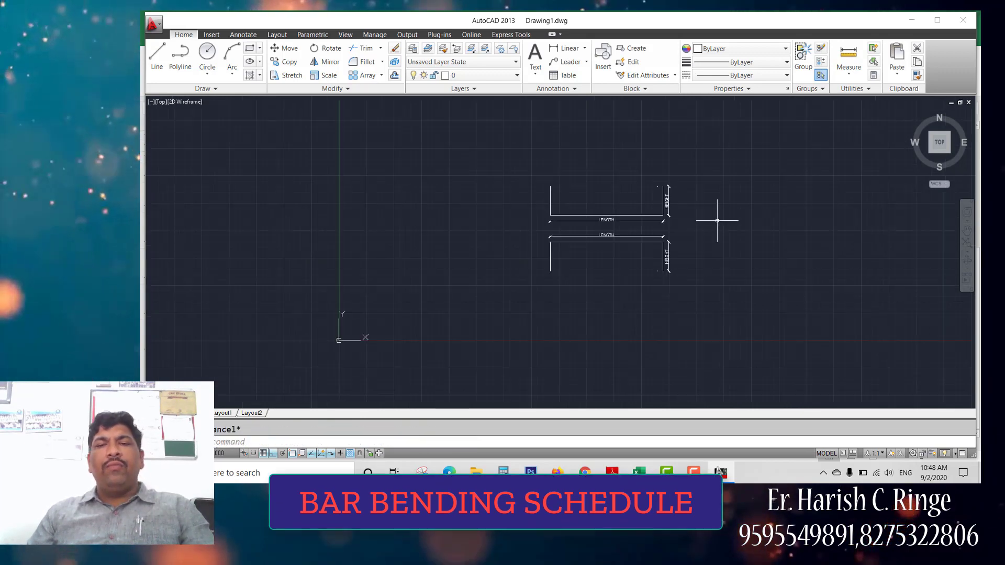
- Save the drawing as Drawing1.dwg
key("ctrl+s")
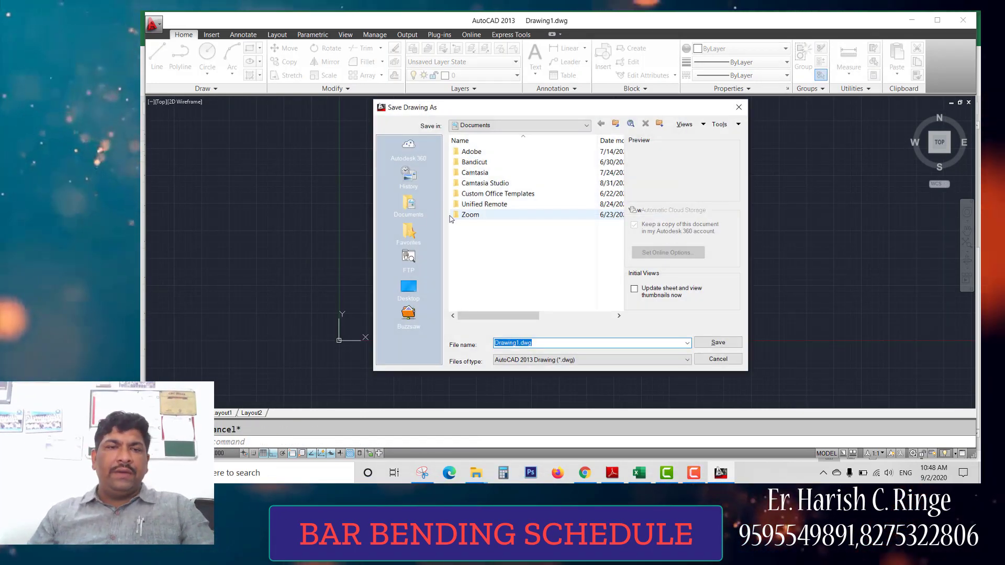
key("Return")
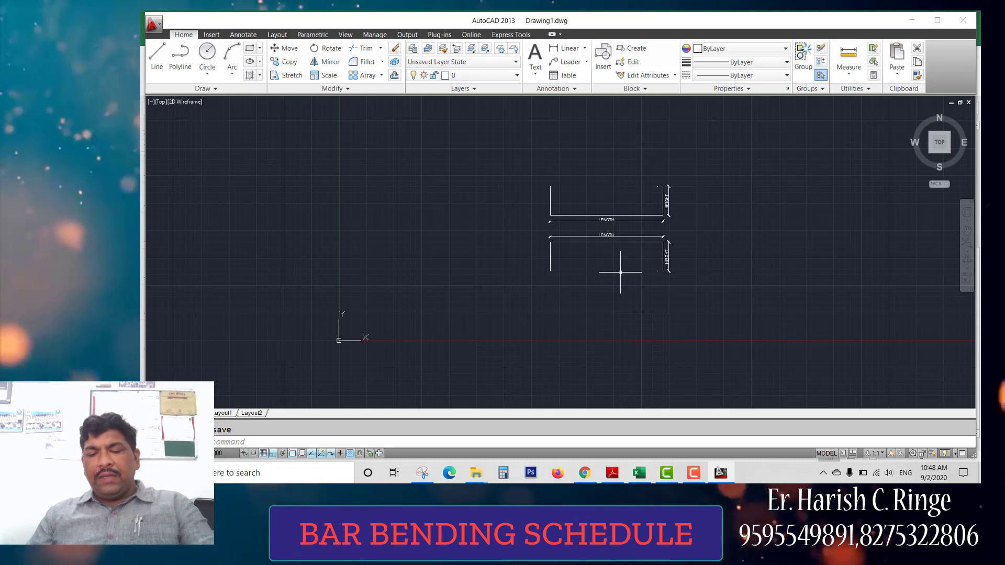
- Preview a DWG To PDF plot with the previous plot settings, windowed tightly around both bar diagrams, and exit the plot setup
key("ctrl+p")
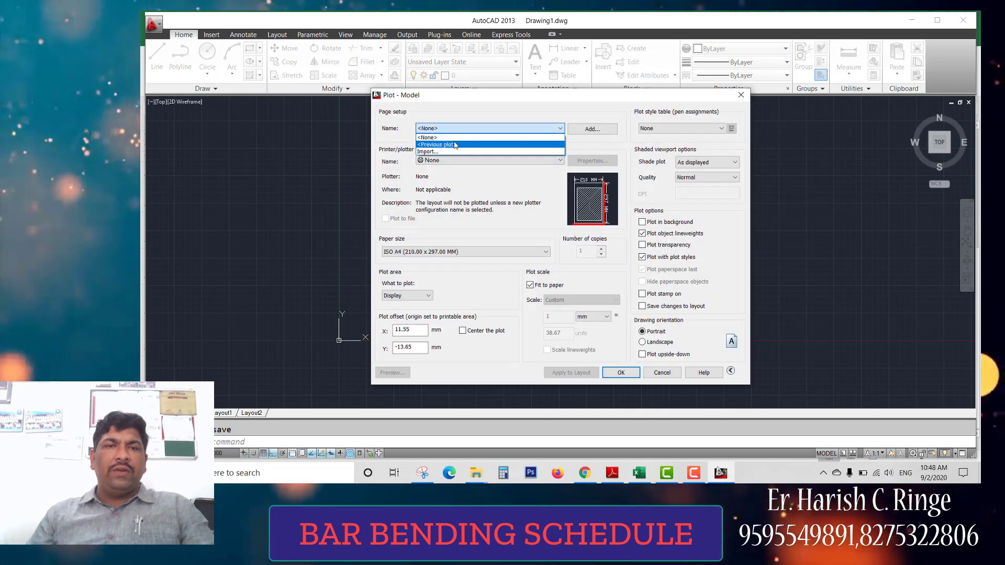
left_click(472, 295)
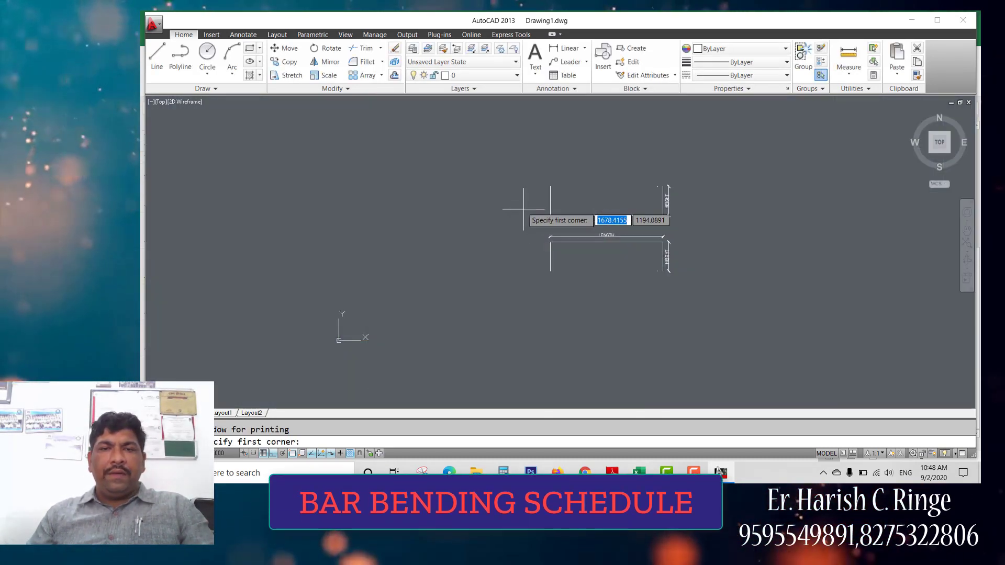
left_click(539, 179)
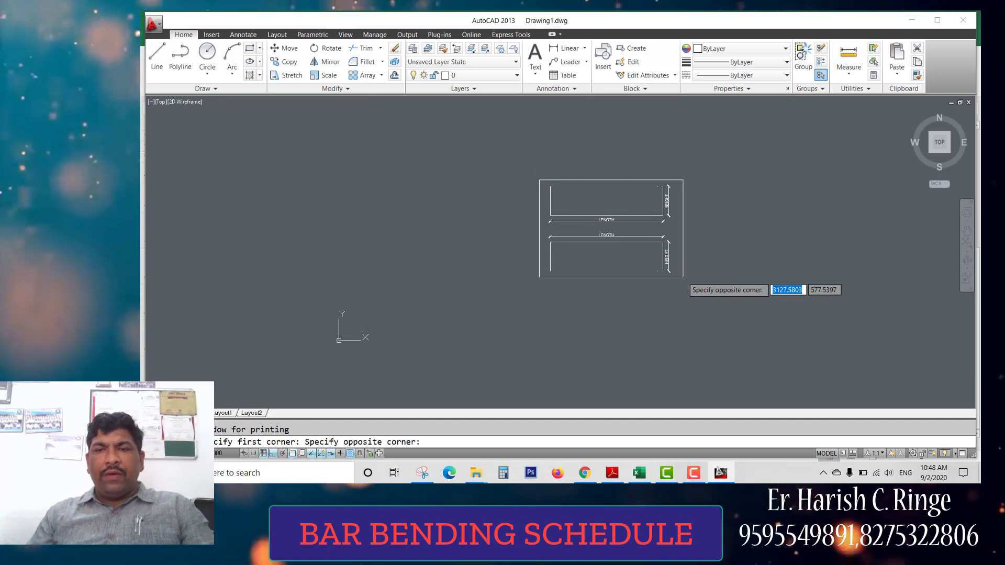
left_click(683, 276)
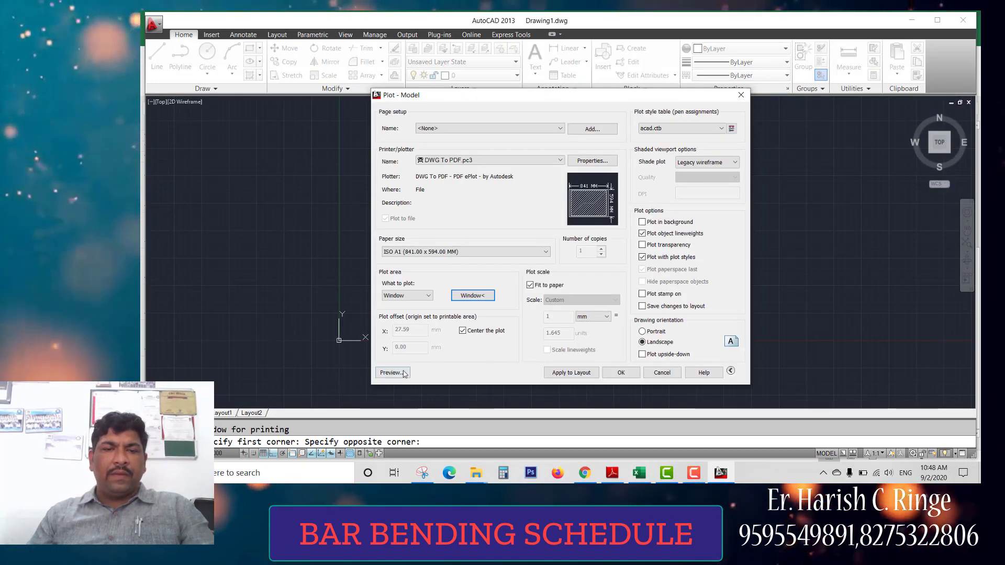
left_click(391, 373)
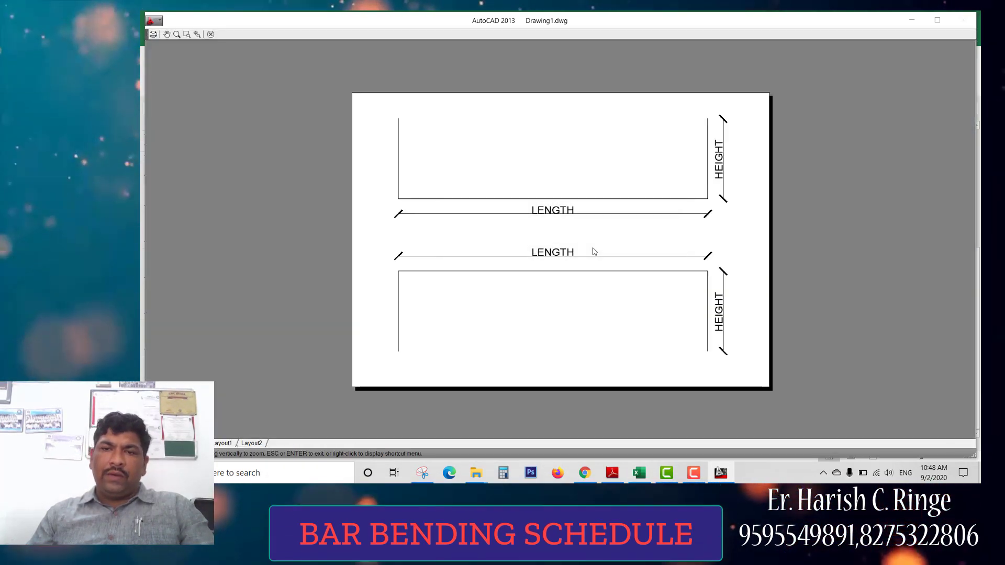
key("Escape")
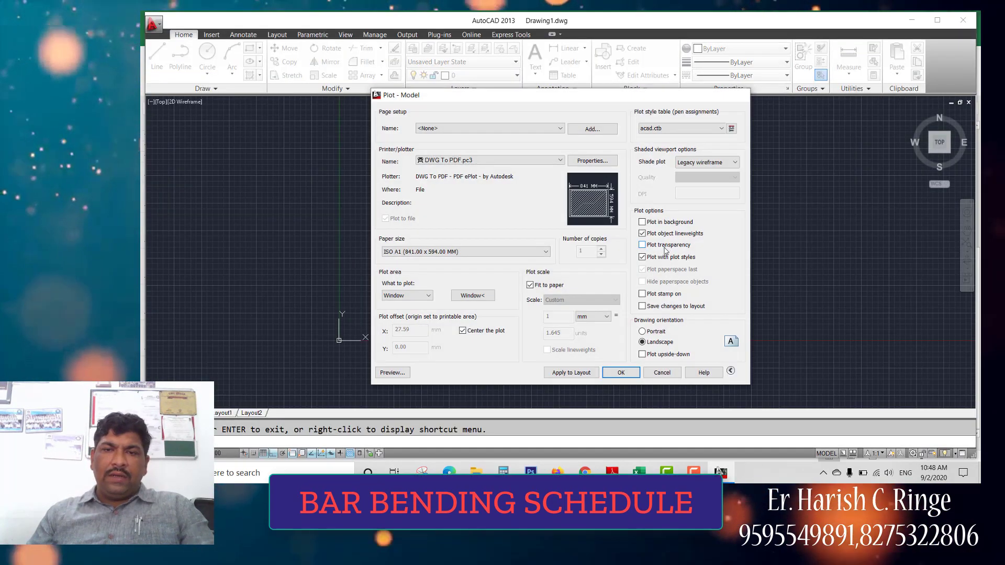
key("Escape")
- Set the lineweight of the bar lines in both diagrams to 0.90 mm and turn on lineweight display
scroll(660, 253, "up", 2)
left_click(668, 245)
left_click(328, 234)
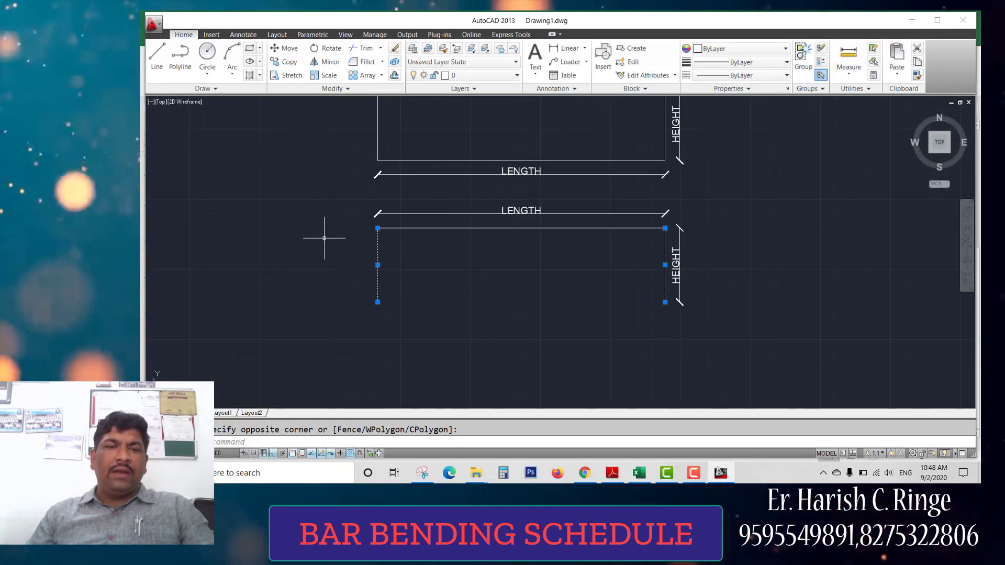
left_click(458, 228)
left_click(668, 148)
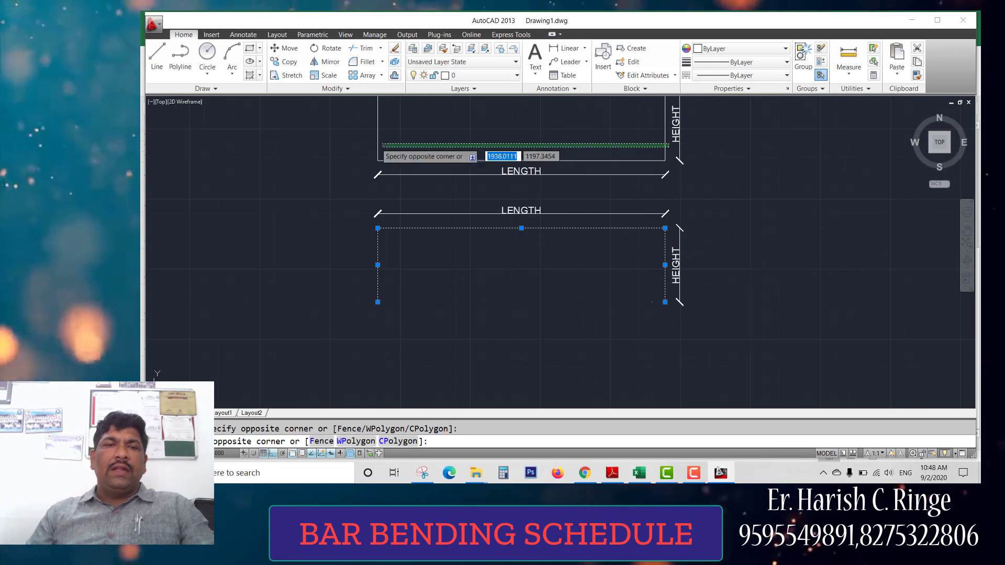
left_click(342, 142)
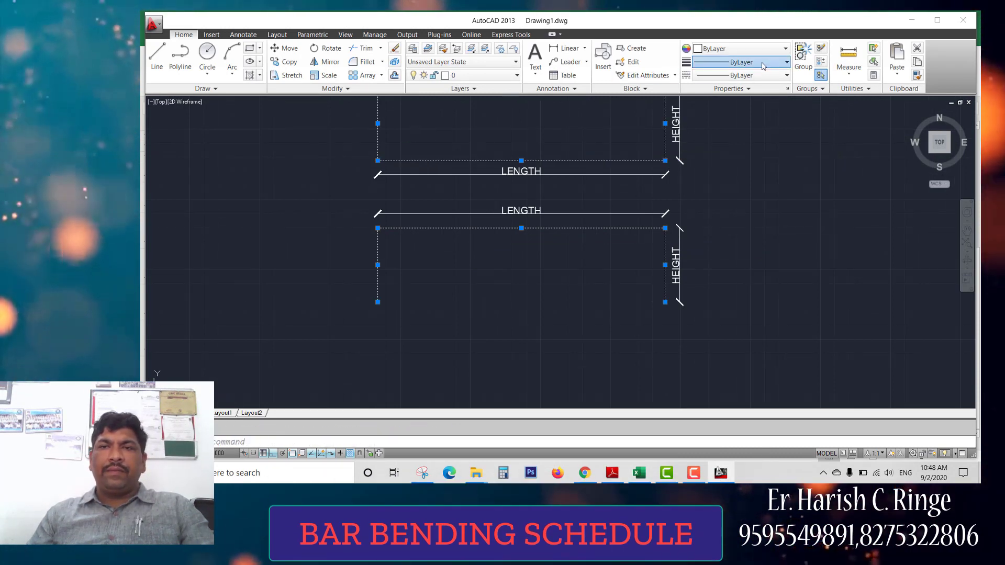
left_click(786, 62)
scroll(758, 162, "down", 2)
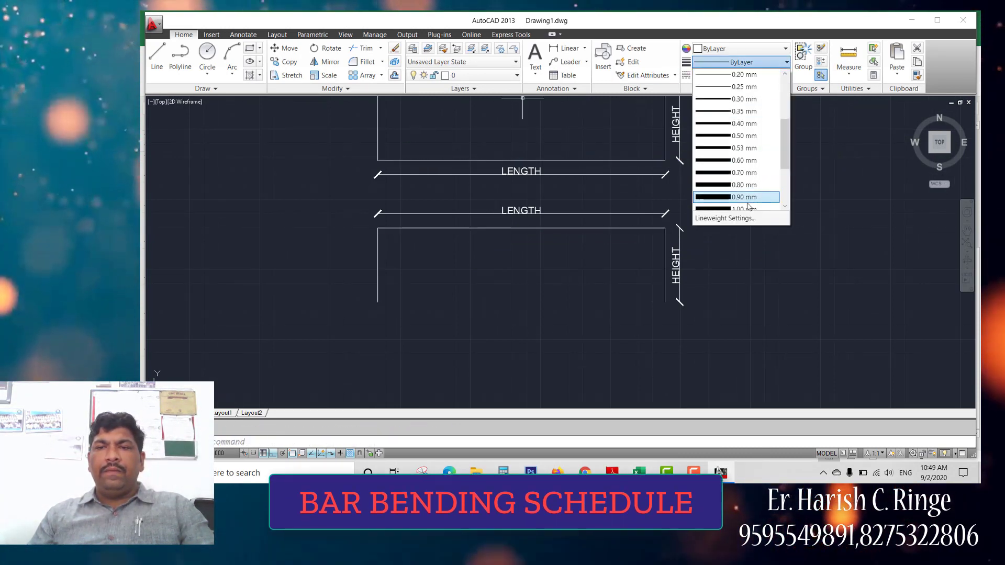
left_click(738, 195)
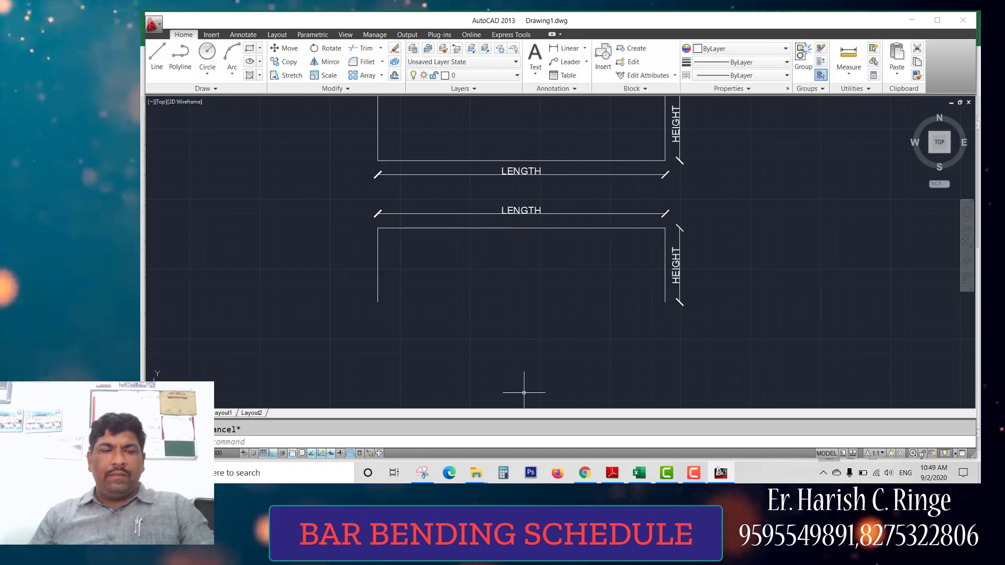
left_click(340, 453)
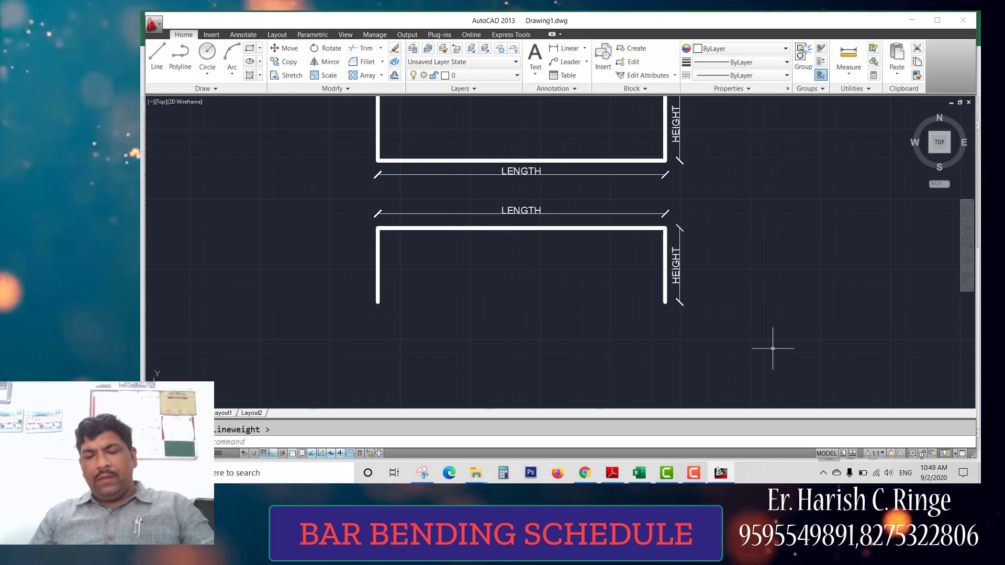
- Load the previous plot setup and preview the thickened bar diagrams, examining the line thickness up close
key("ctrl+p")
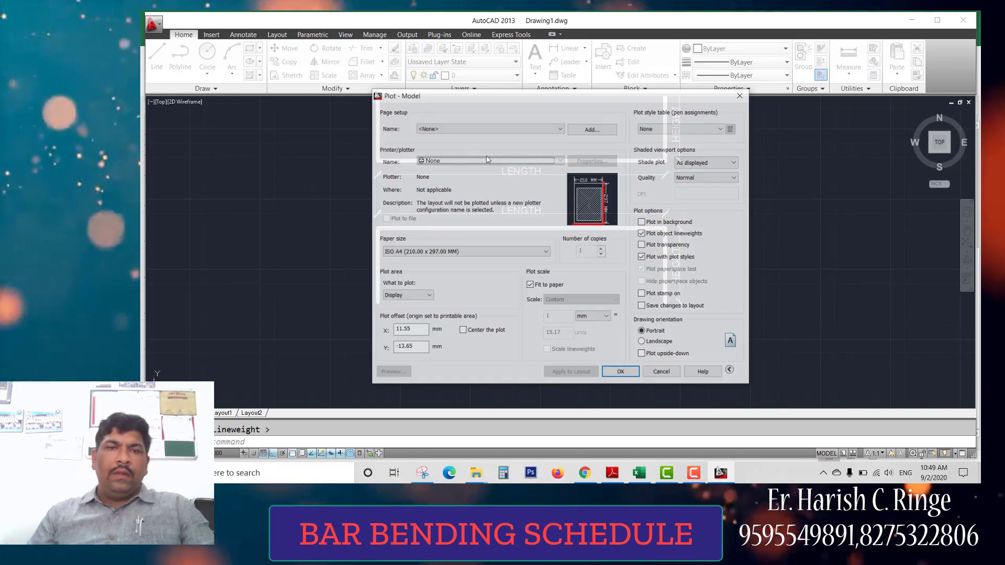
left_click(486, 128)
left_click(485, 147)
left_click(392, 372)
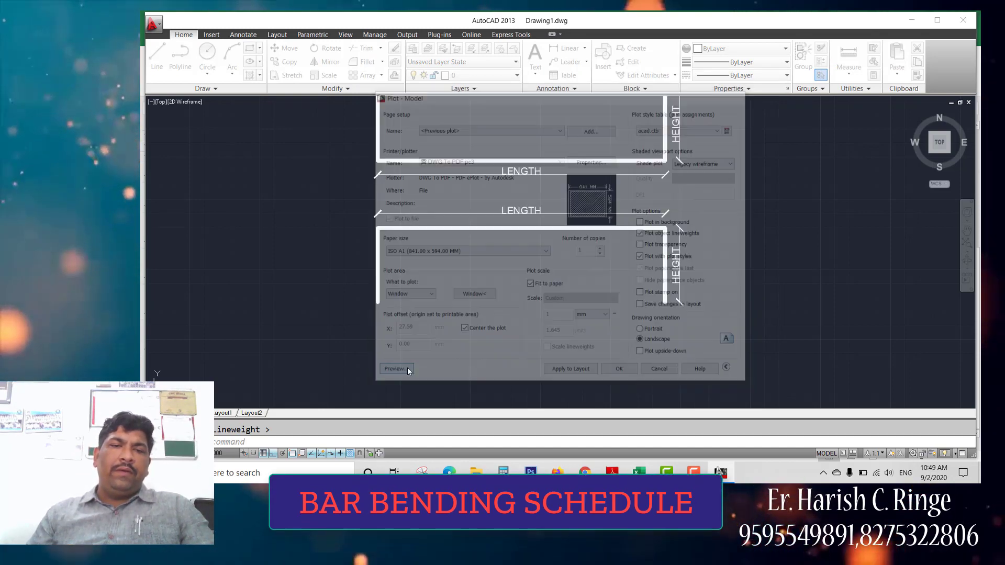
scroll(584, 244, "up", 4)
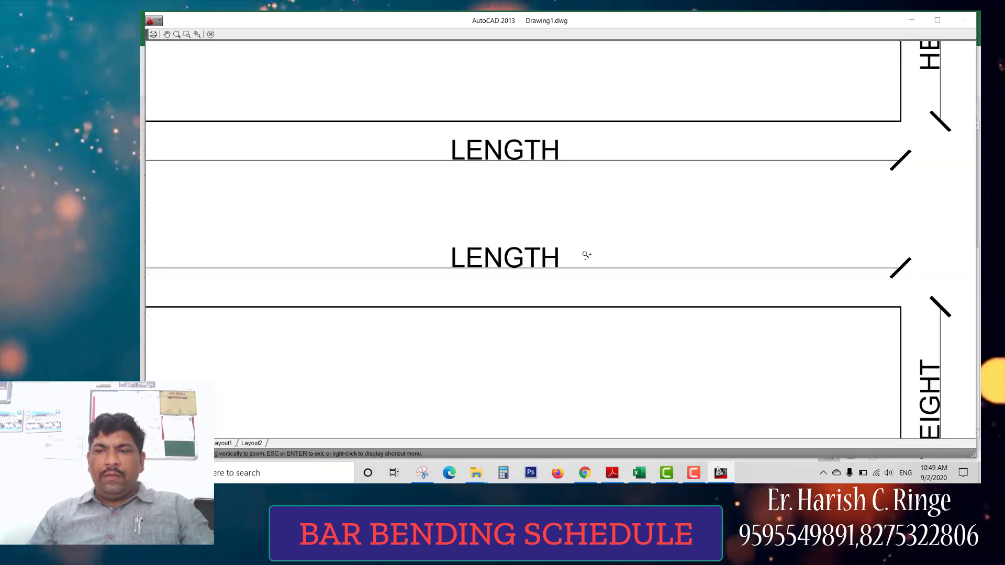
scroll(586, 254, "down", 4)
- Plot the previewed sheet to a PDF file named FOOTING BARS on the Desktop
right_click(588, 253)
left_click(622, 242)
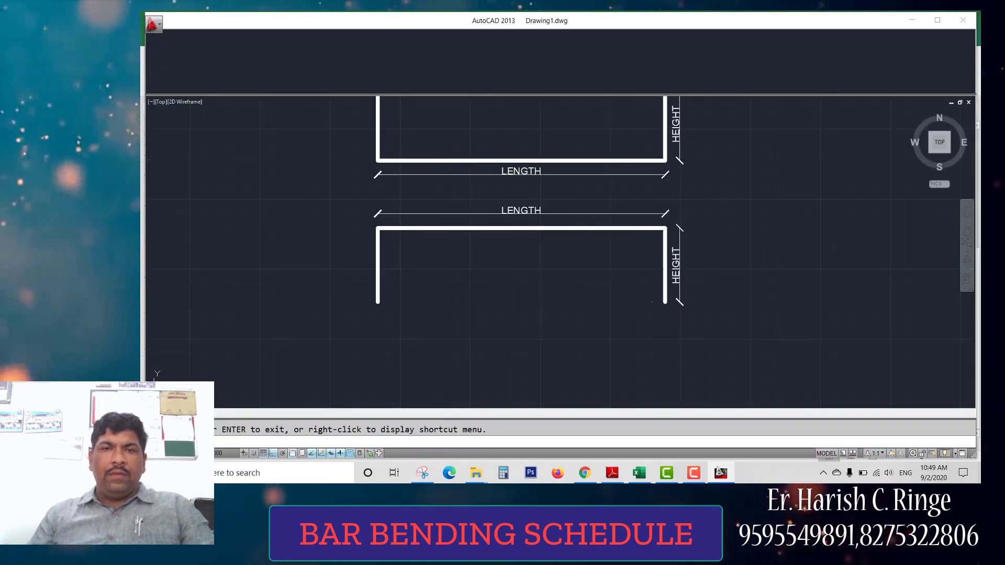
left_click(415, 281)
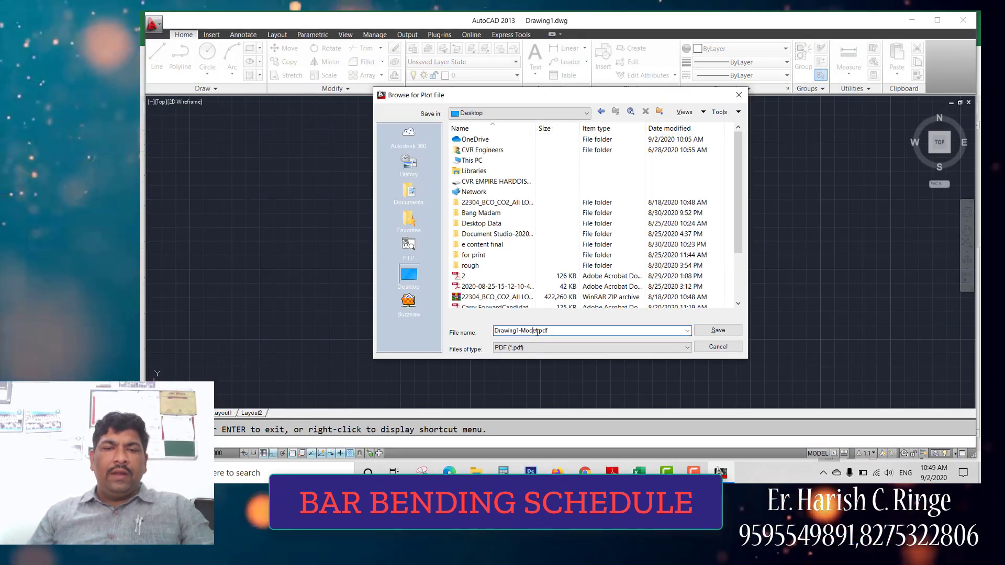
left_click_drag(533, 332, 425, 329)
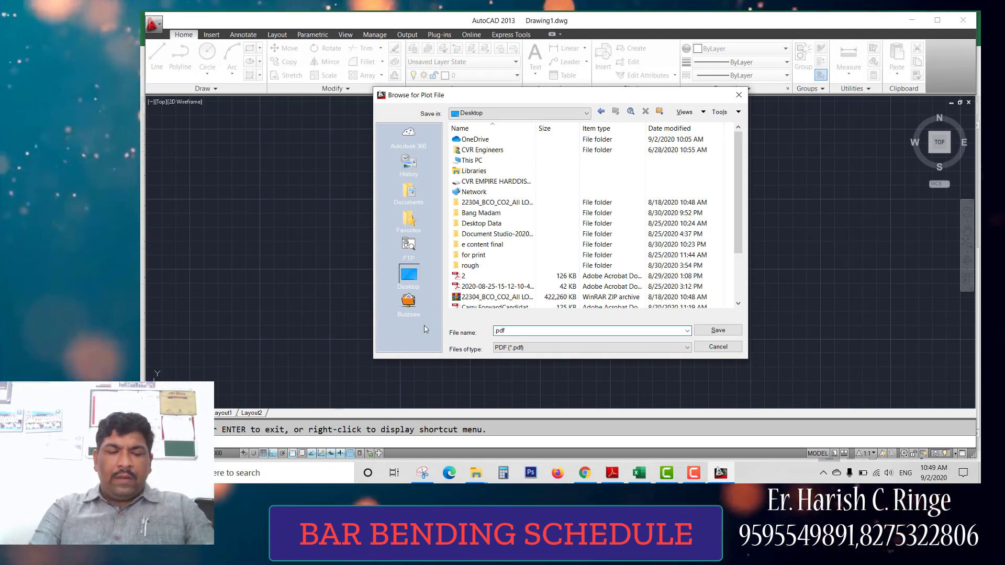
type("FOOTING BARS")
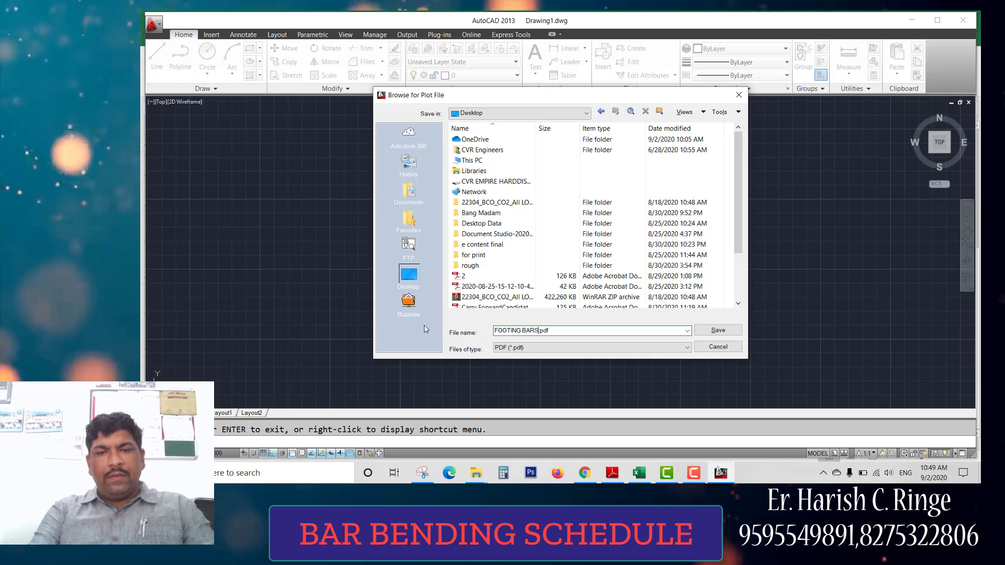
key("Return")
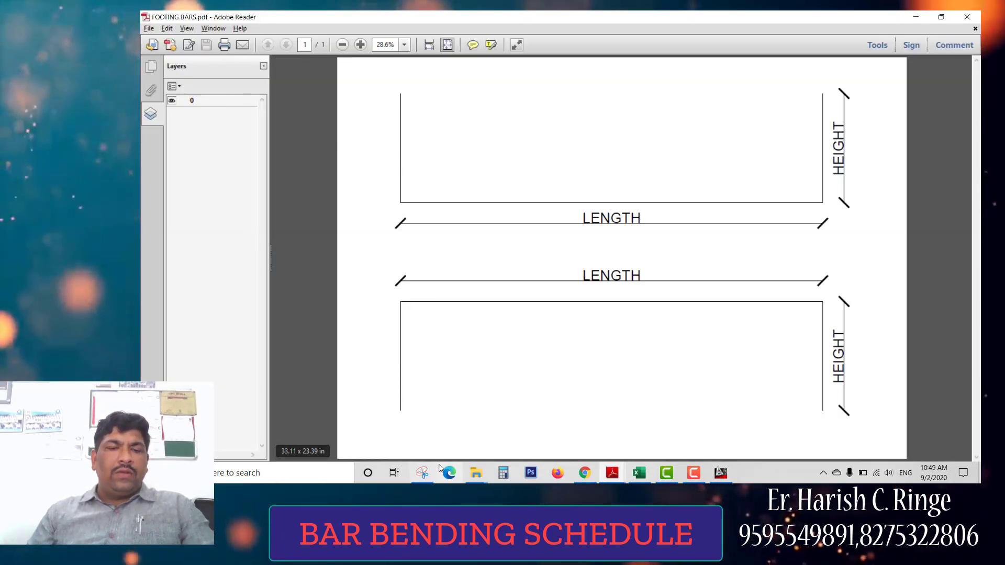
- Capture the upper bar diagram from the PDF with Snipping Tool and save it as BOTTOM BARS (PNG) in the STEEL QUANTITY folder
left_click(421, 472)
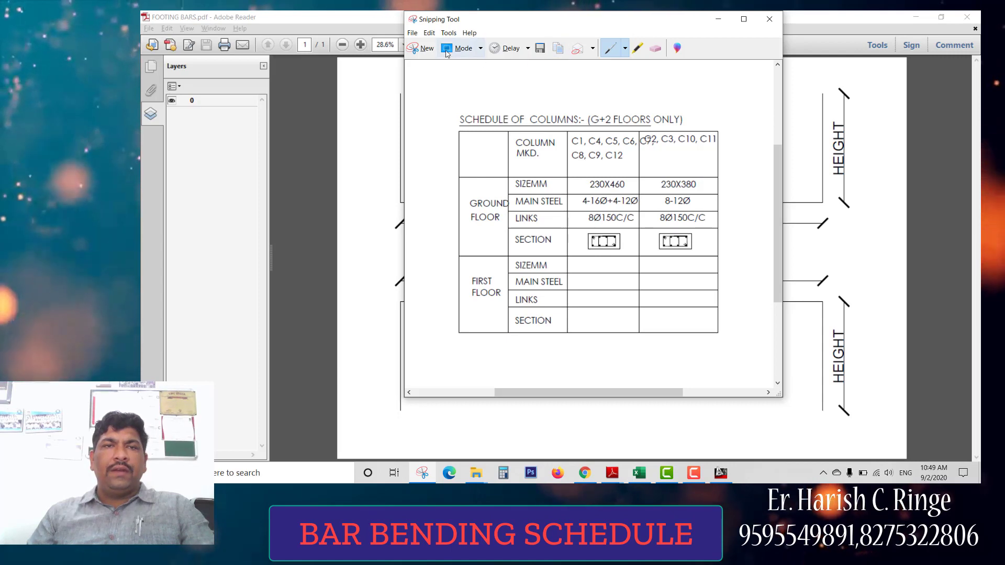
left_click(423, 48)
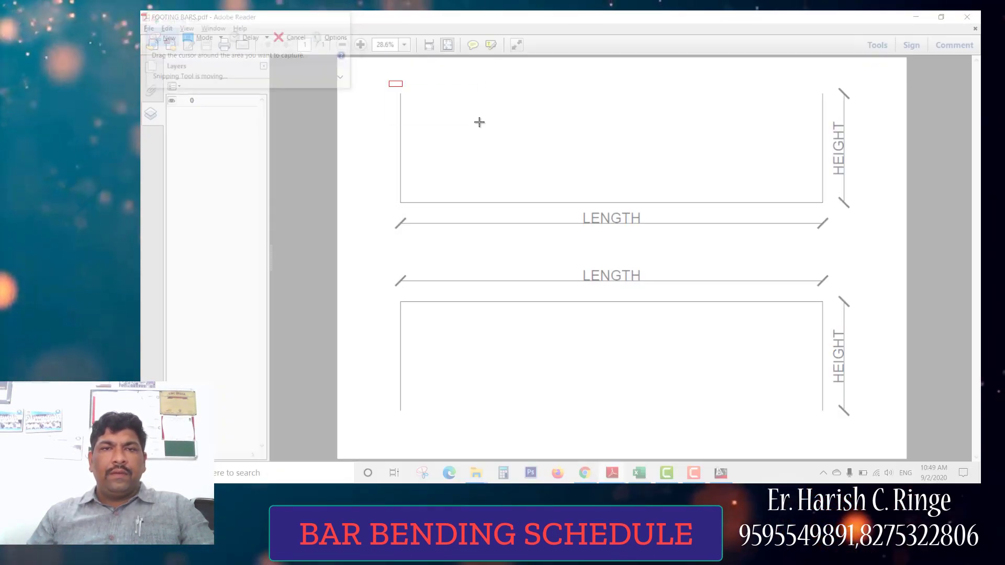
left_click_drag(853, 237, 853, 237)
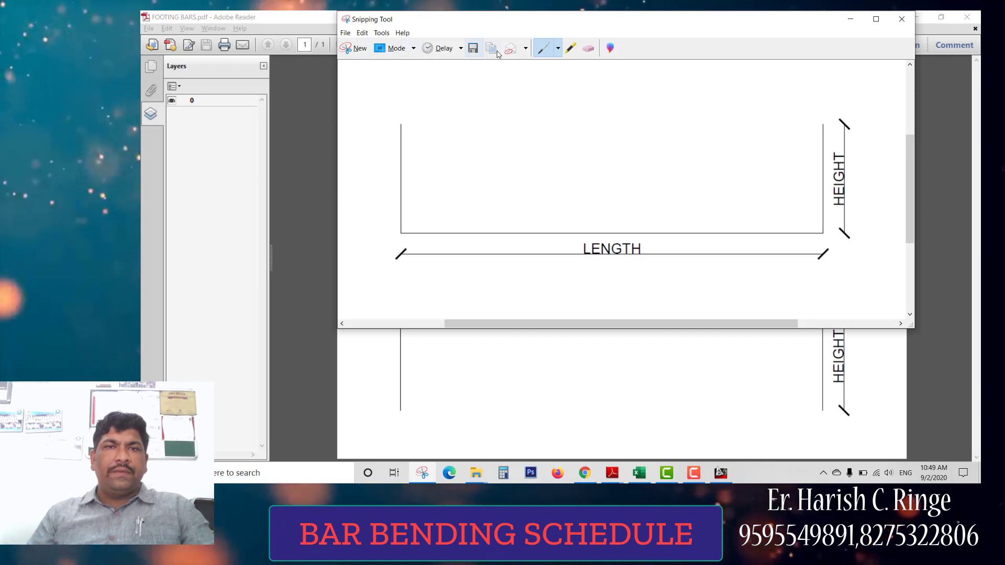
left_click(472, 48)
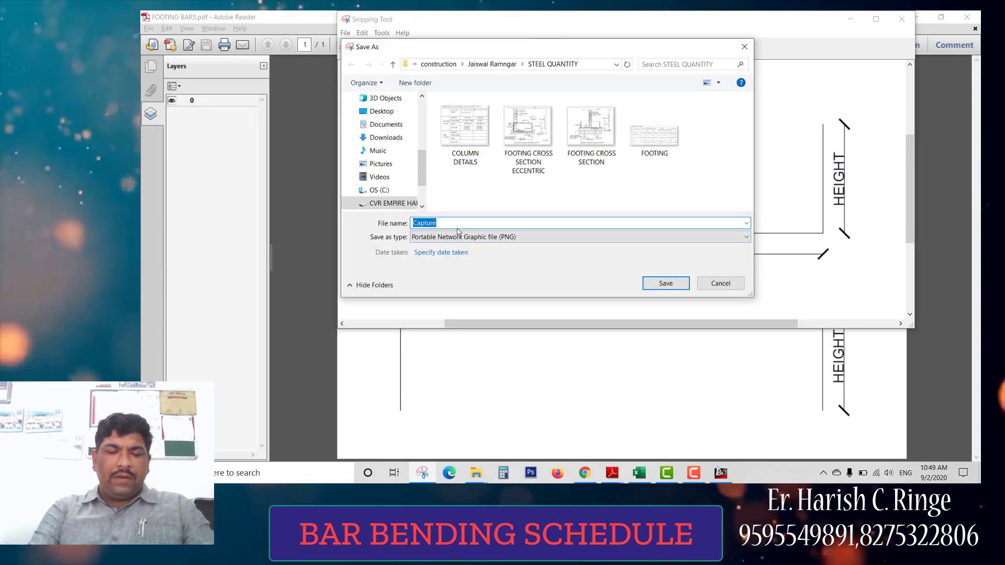
type("BOOTTOM BARS")
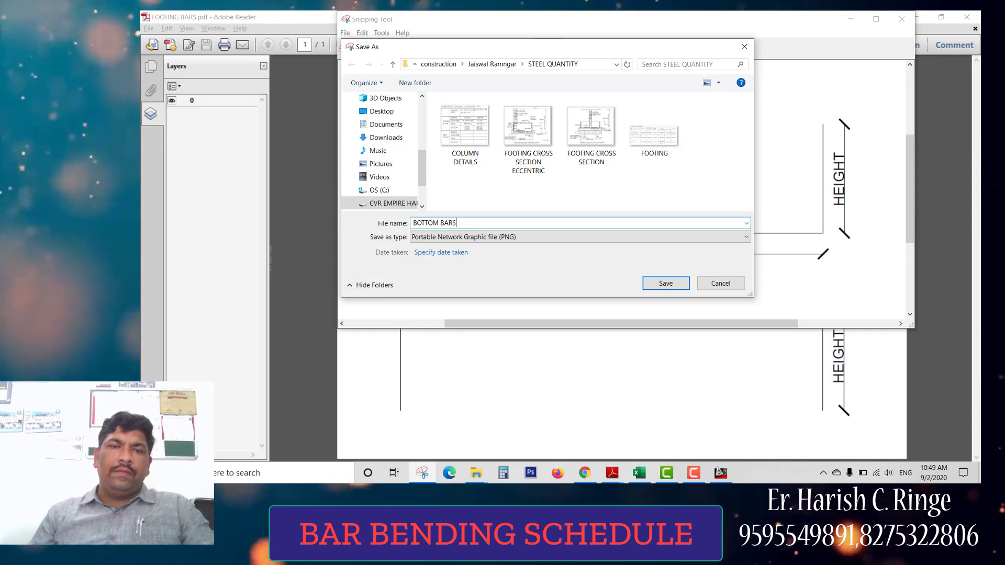
key("Return")
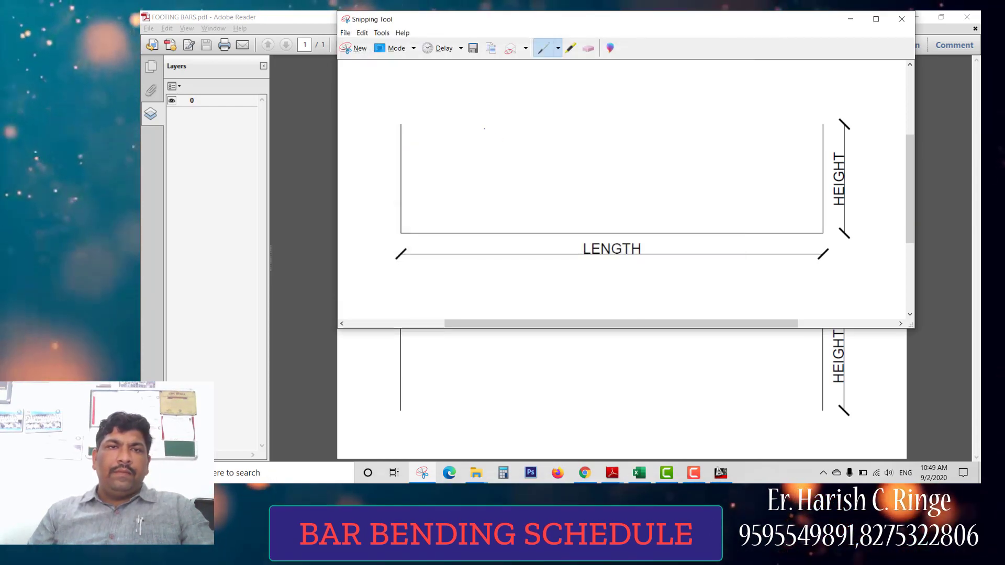
- Snip the lower, inverted bar diagram, save it as TOP BARS (PNG) in the STEEL QUANTITY folder, and close Snipping Tool
left_click(368, 49)
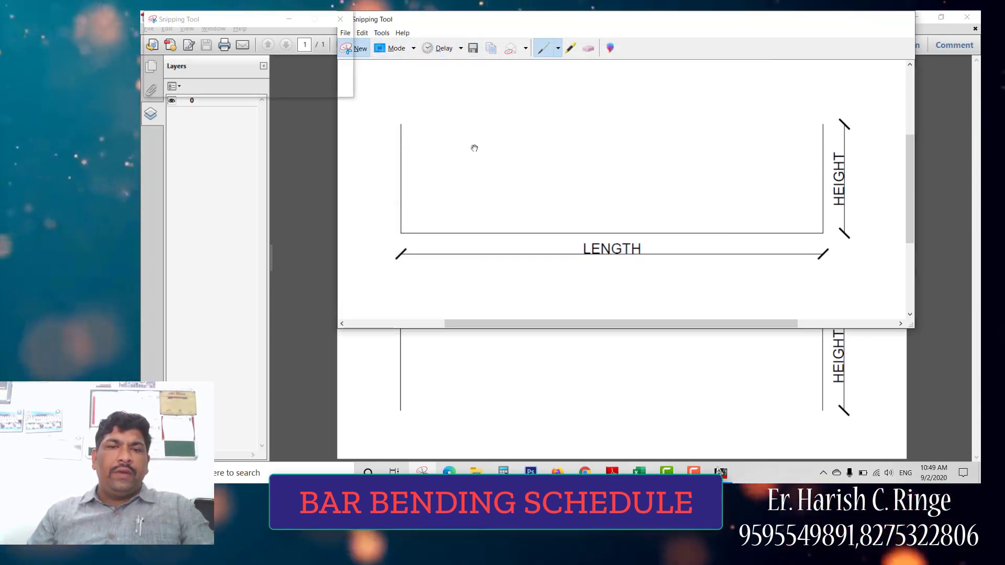
mouse_move(384, 250)
left_mouse_down()
mouse_move(717, 442)
mouse_move(853, 430)
left_mouse_up()
left_click_drag(842, 407, 843, 414)
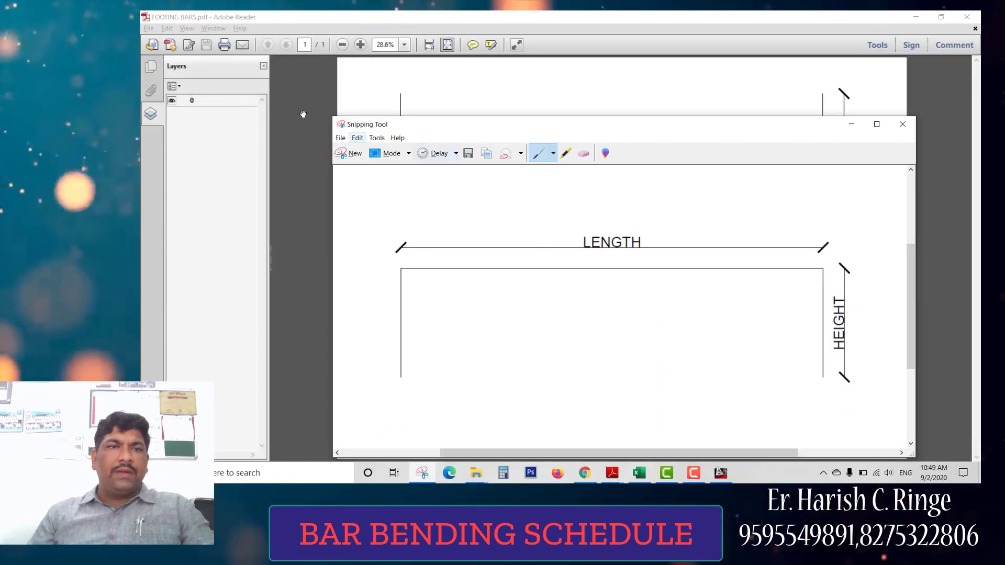
left_click(467, 153)
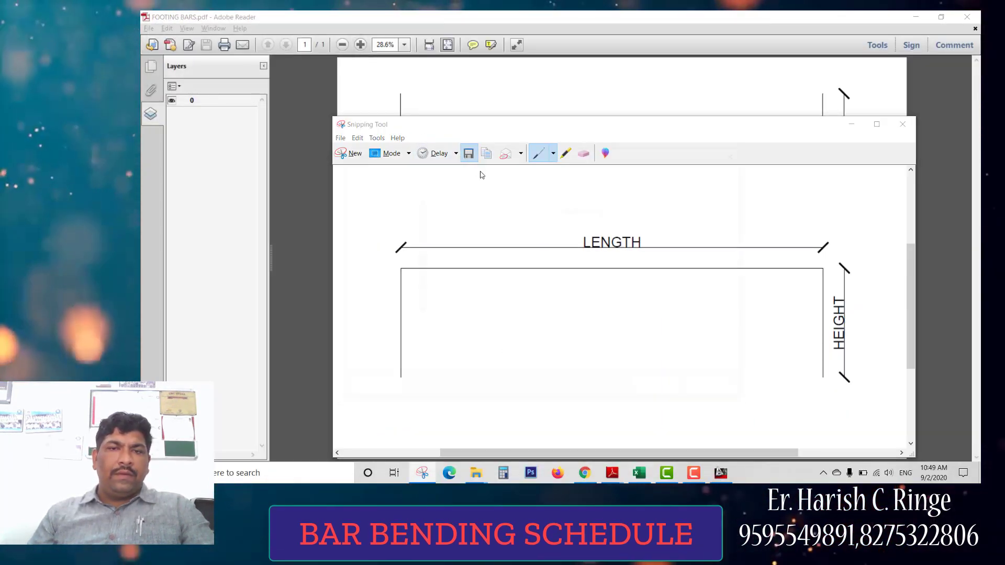
type("TOP BARS")
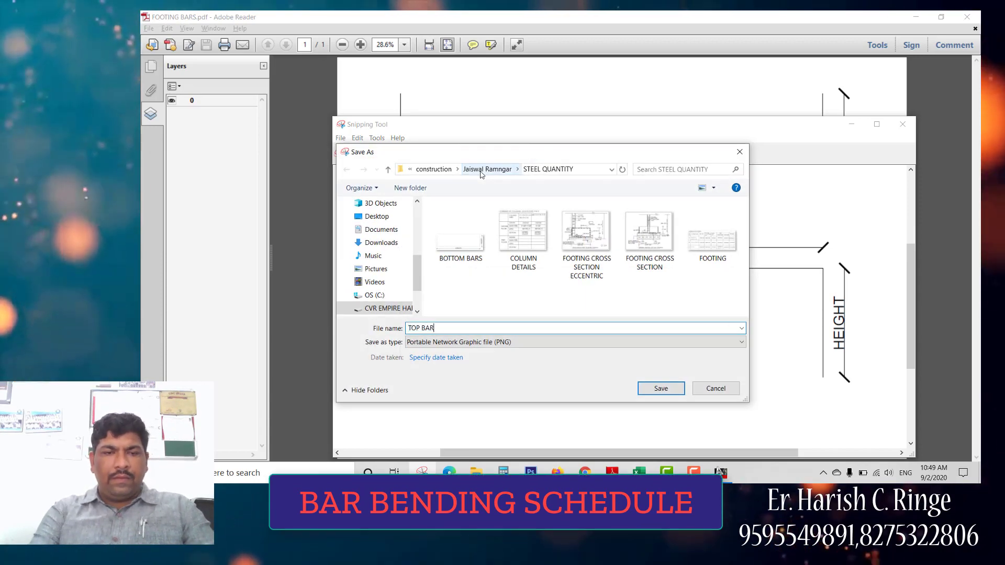
key("Return")
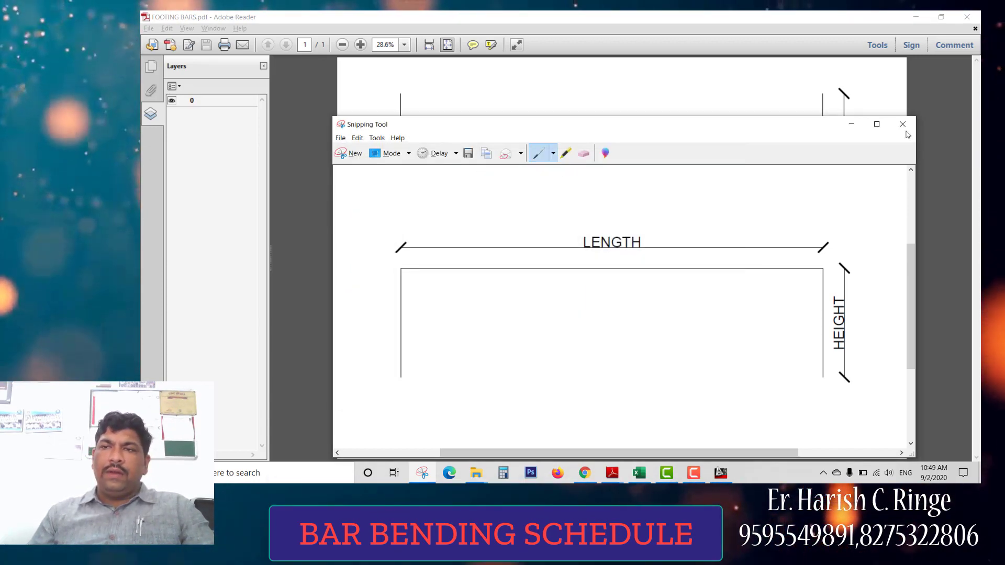
left_click(902, 124)
- Switch to the STEEL QUANTITY workbook in Excel and insert the BOTTOM BARS and TOP BARS pictures at the first DIAGRAM cell
left_click(721, 473)
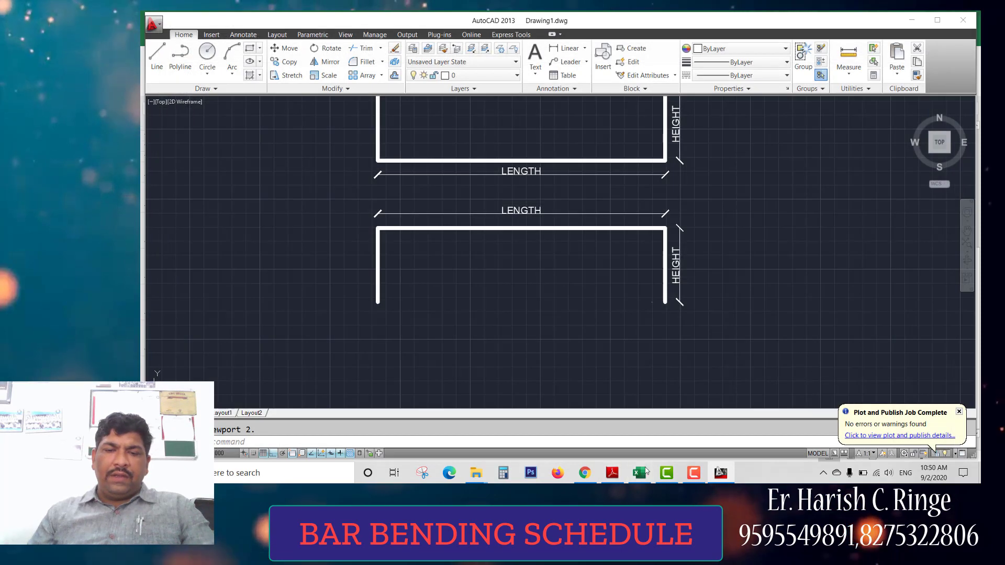
left_click(639, 473)
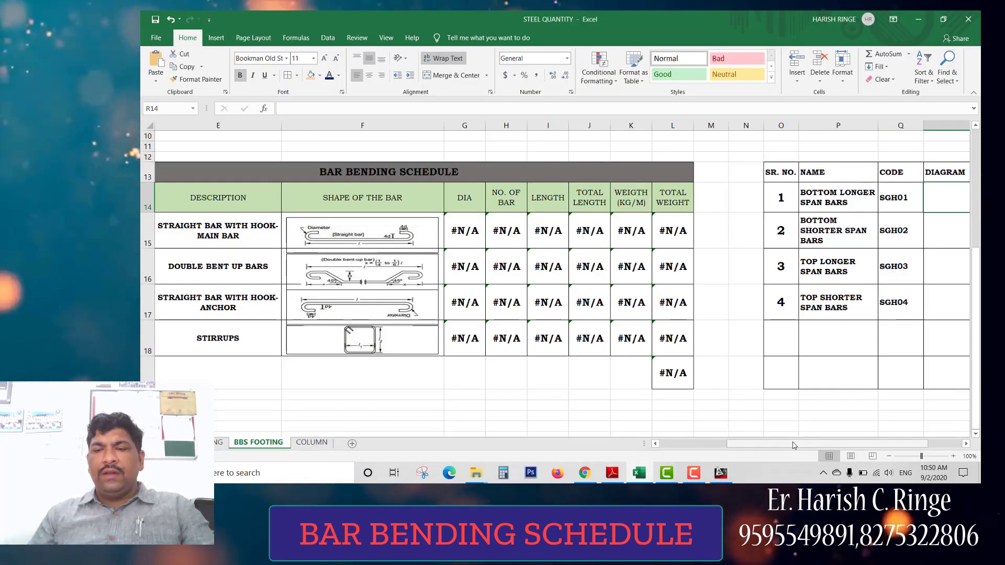
left_click_drag(858, 447, 930, 445)
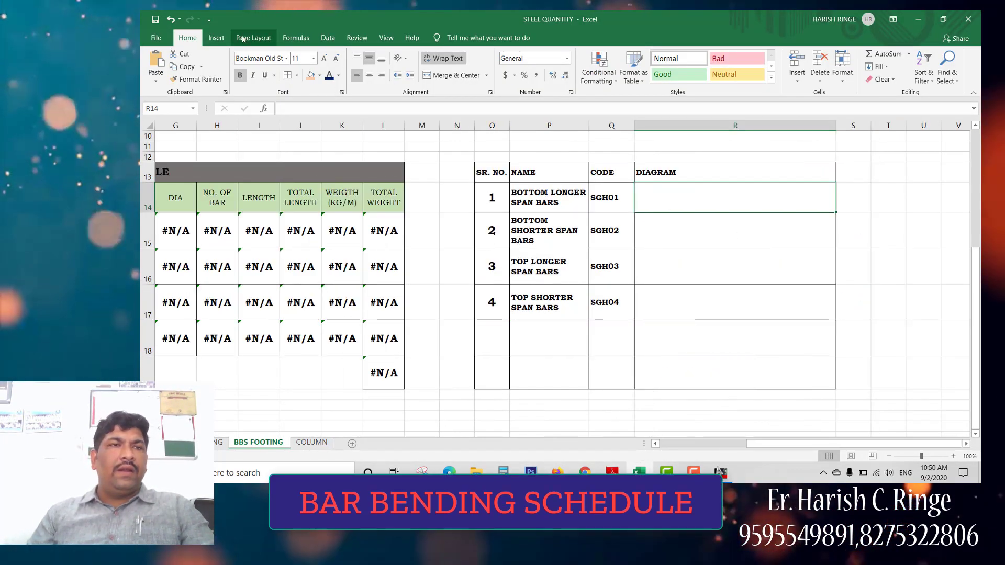
left_click(216, 38)
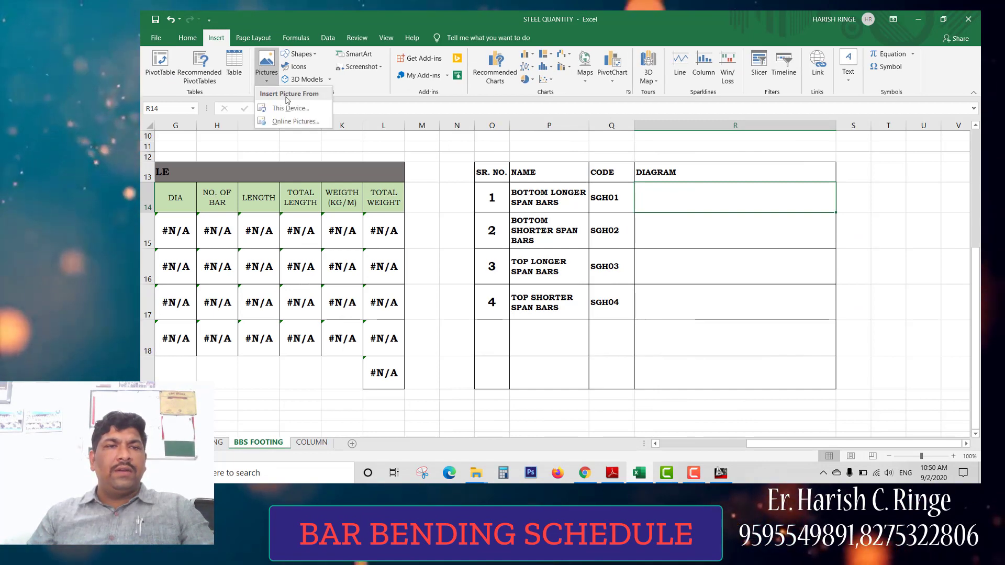
left_click(289, 107)
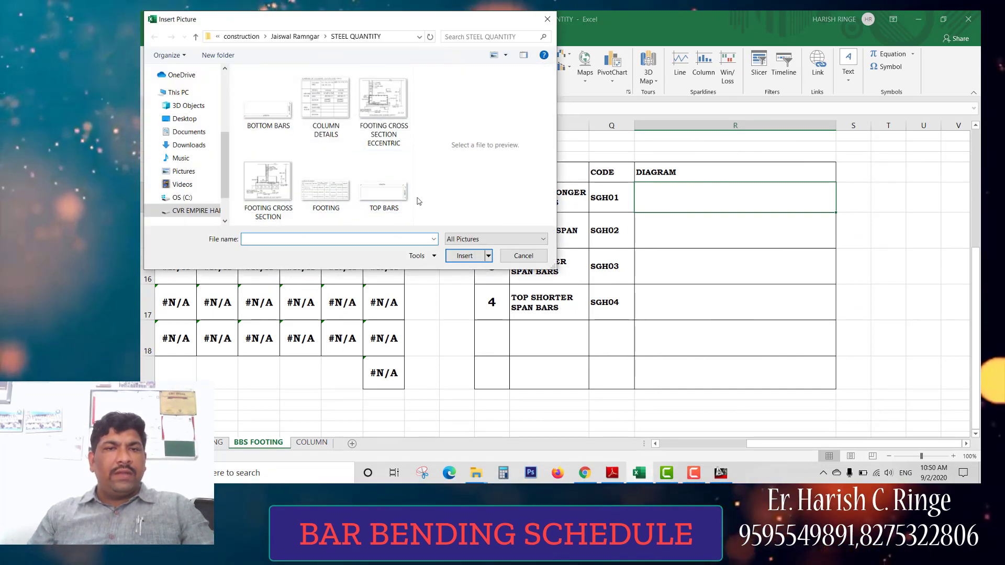
left_click(384, 194)
left_click(268, 99, "ctrl")
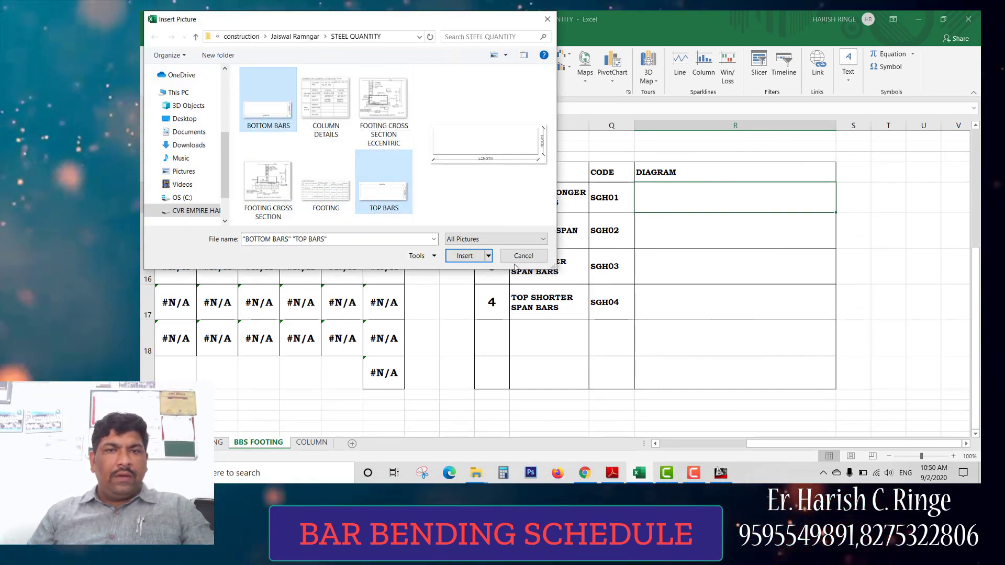
left_click(464, 256)
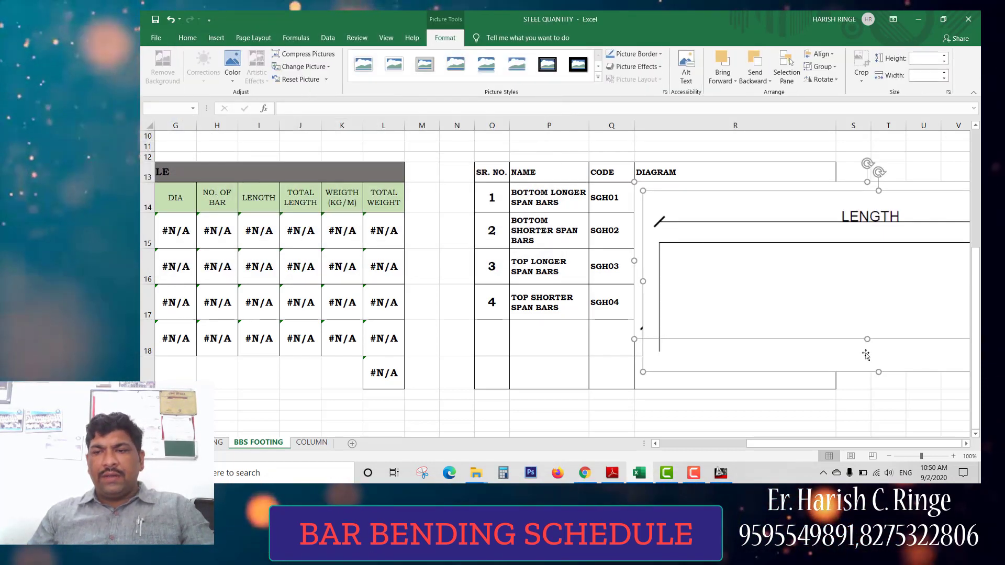
- Shrink the top bars picture to about 2.5 inches wide and park it in the empty DIAGRAM cell in row 18
left_click_drag(685, 307, 569, 292)
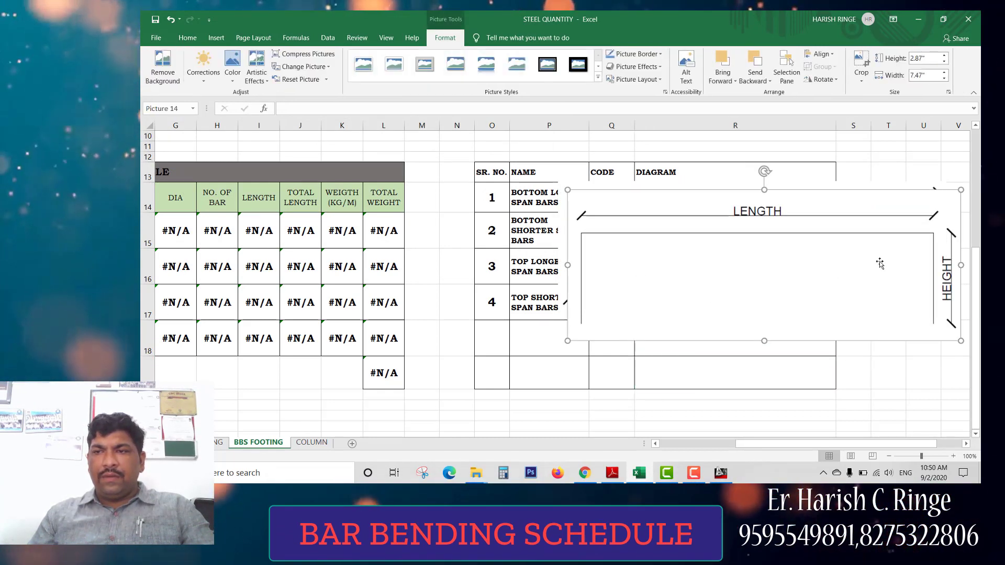
left_click_drag(961, 189, 698, 291)
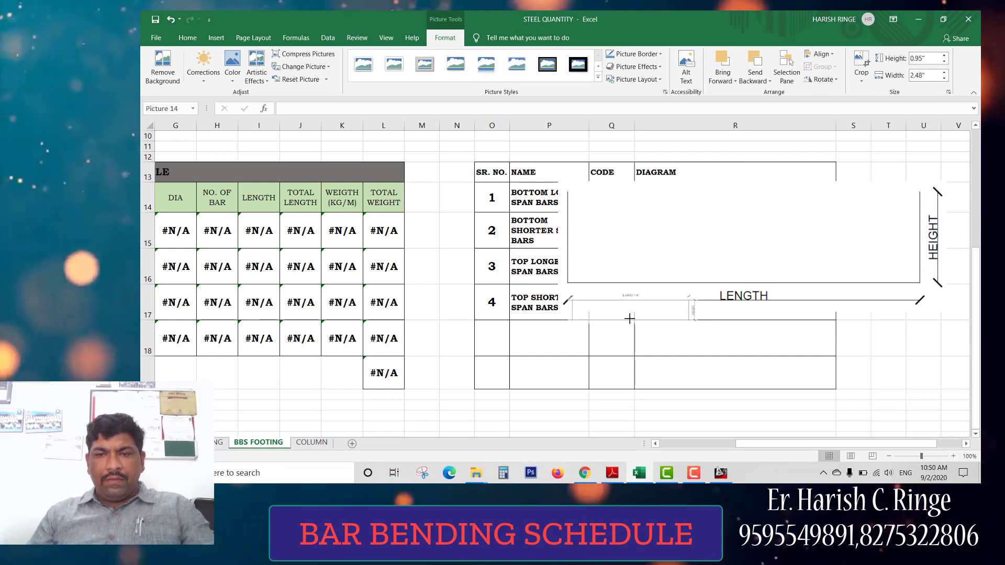
left_click(665, 305)
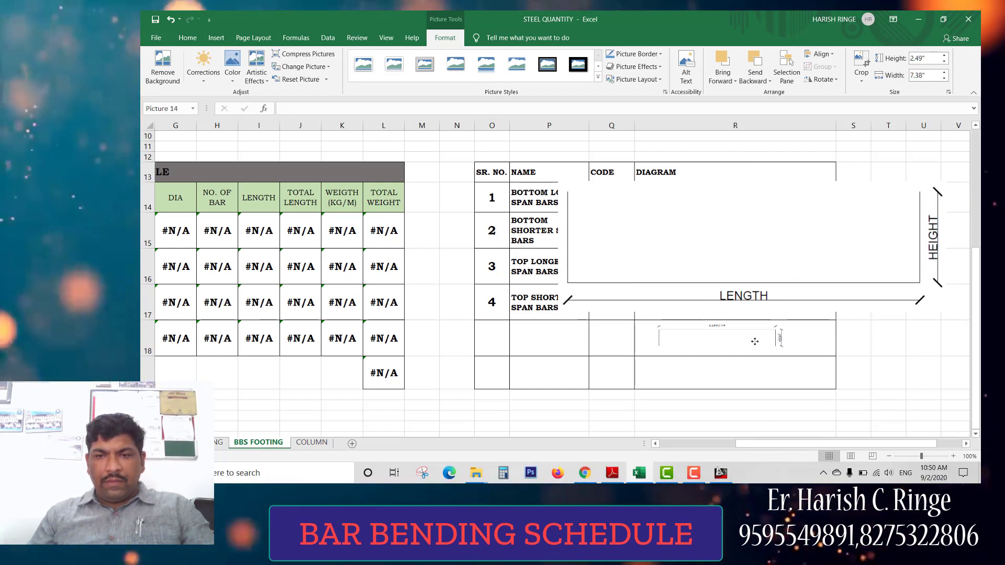
left_click_drag(754, 341, 756, 347)
- Shrink the bottom bars picture to about 3.45 by 0.97 inches, unmirrored, and place it across the first two DIAGRAM cells
left_click(807, 257)
left_click_drag(946, 182, 386, 254)
left_click_drag(509, 281, 758, 241)
left_click(882, 296)
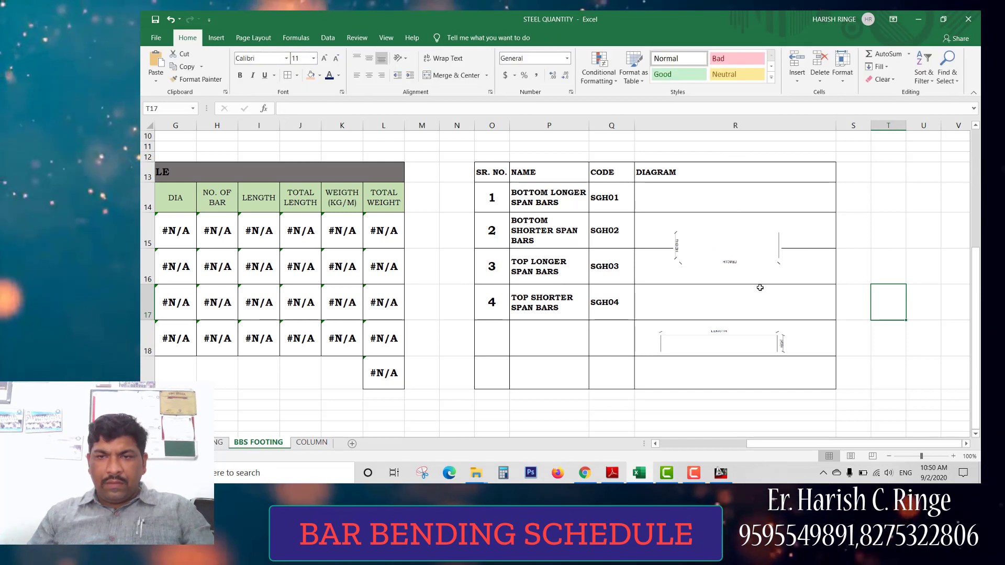
left_click(728, 262)
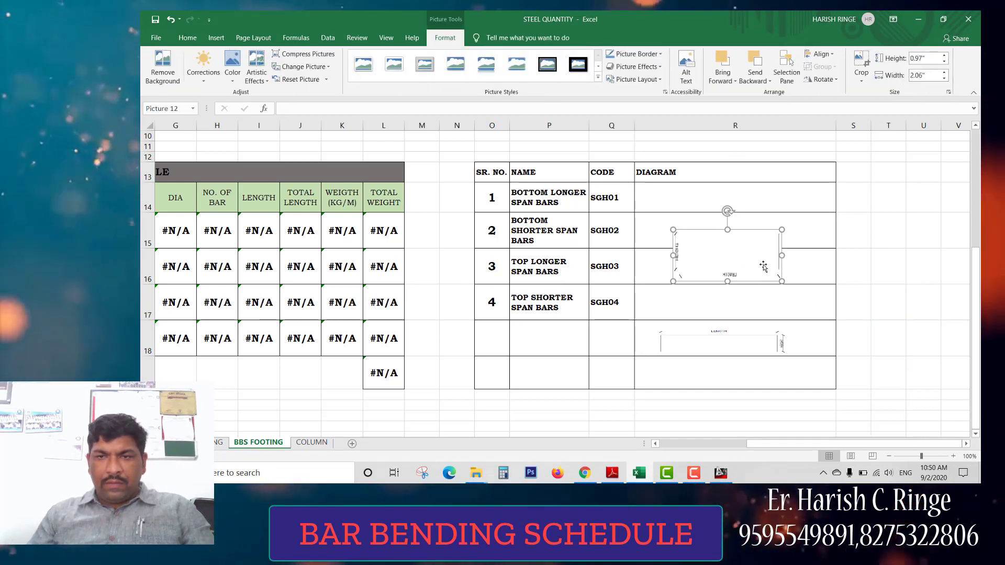
left_click_drag(888, 255, 537, 253)
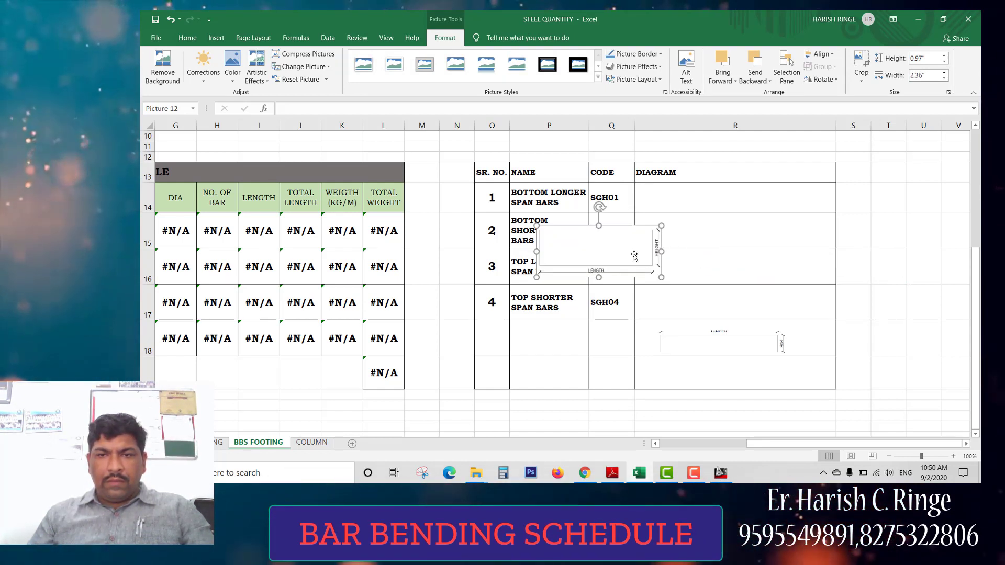
left_click_drag(777, 244, 752, 199)
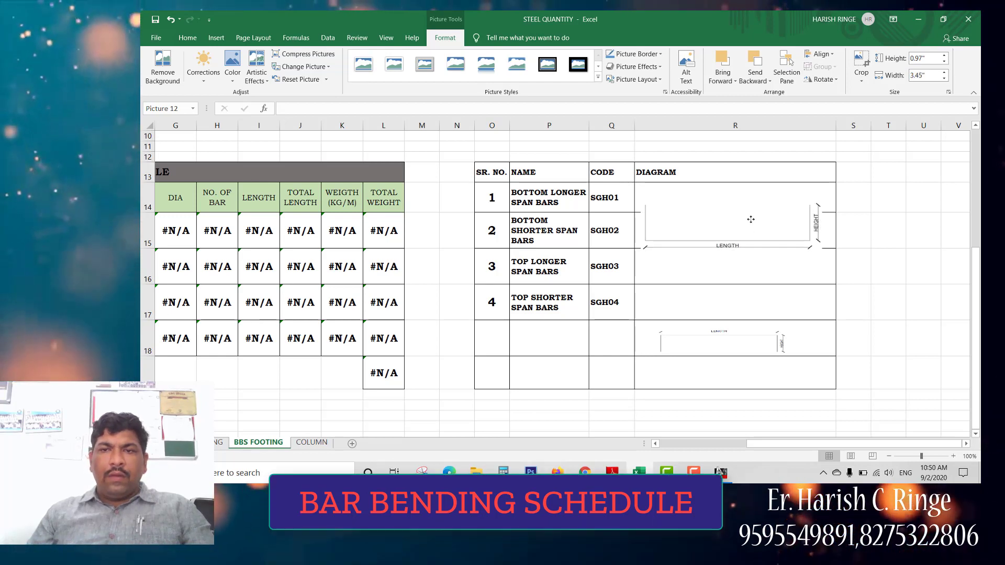
left_click(852, 267)
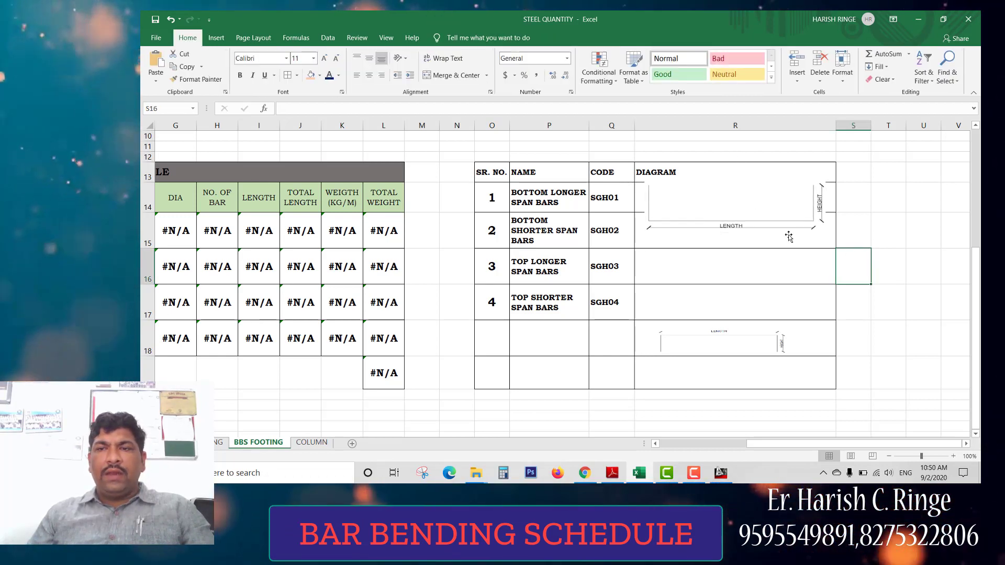
- Reduce the bottom bars picture further and position it beside BOTTOM LONGER SPAN BARS (SGH01)
left_click(733, 226)
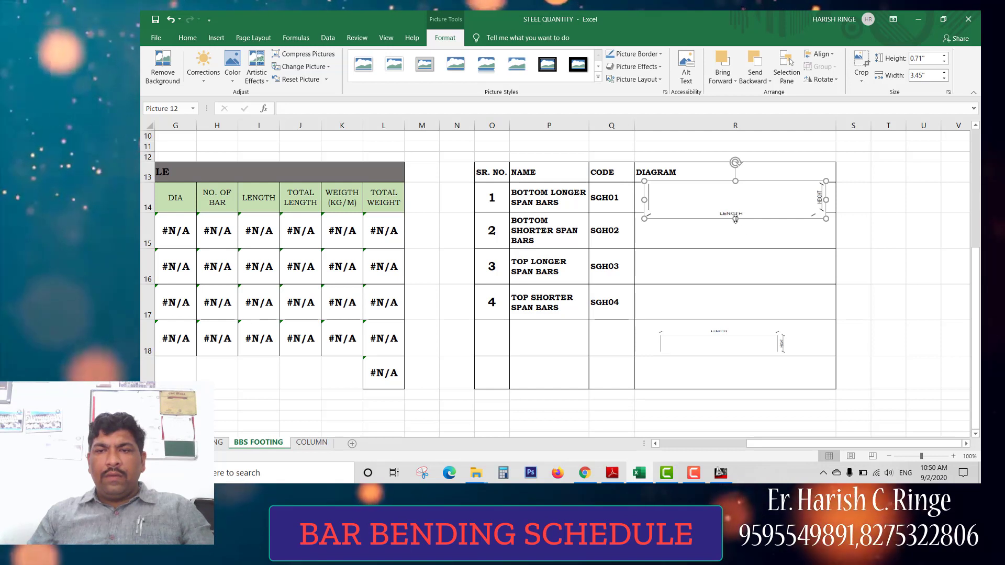
left_click_drag(735, 219, 735, 236)
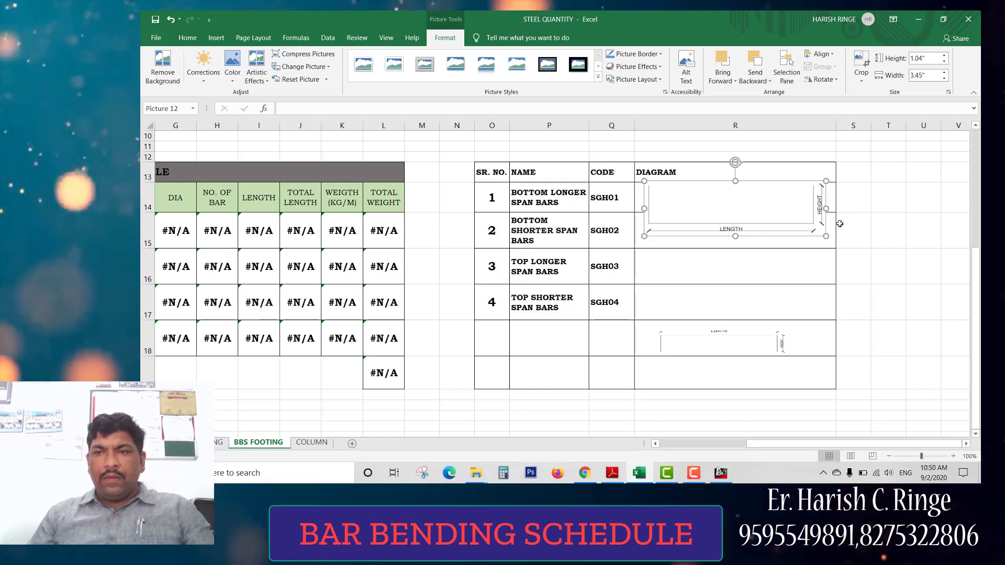
left_click_drag(826, 236, 797, 224)
left_click(858, 267)
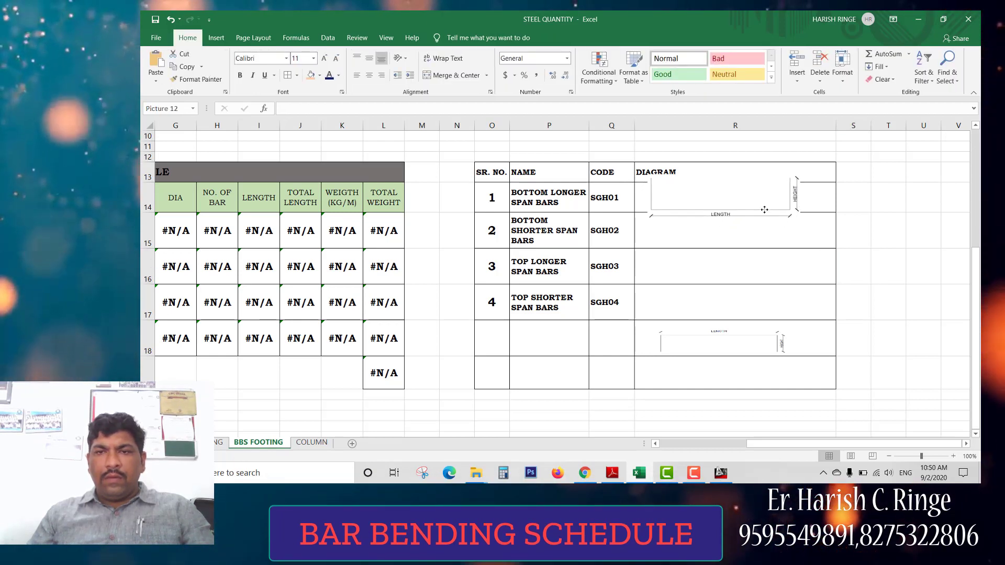
left_click(764, 209)
left_click(888, 263)
- Enlarge the top bars picture to about 3.23 by 0.94 inches and move it up beside TOP LONGER SPAN BARS (SGH03)
left_click(780, 338)
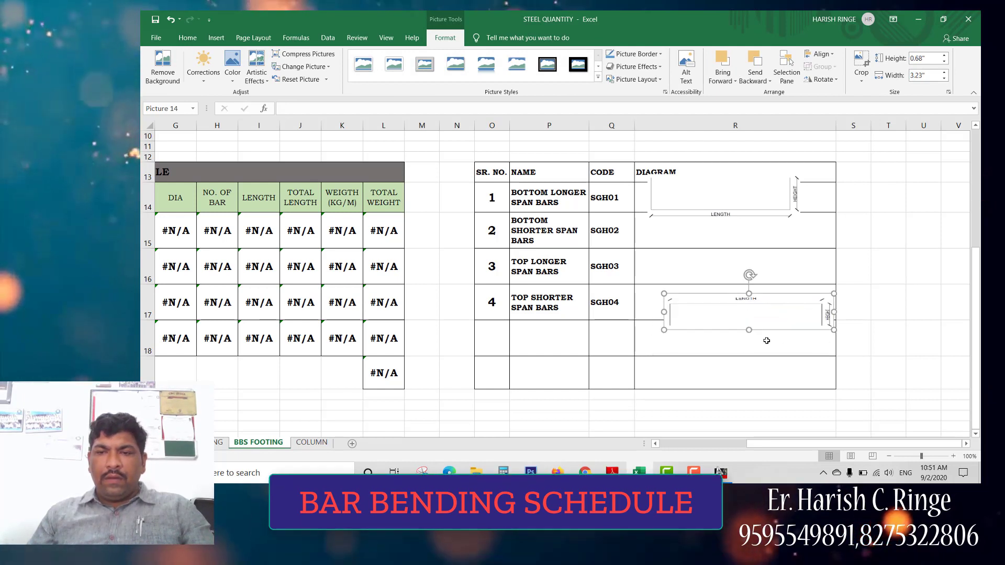
left_click_drag(790, 337, 803, 317)
left_click_drag(748, 343, 738, 311)
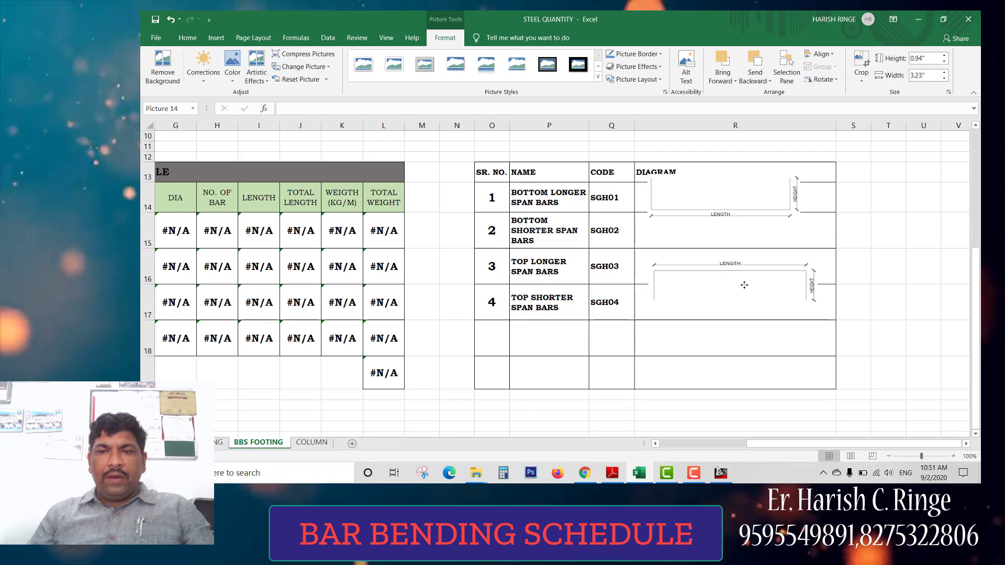
left_click(887, 338)
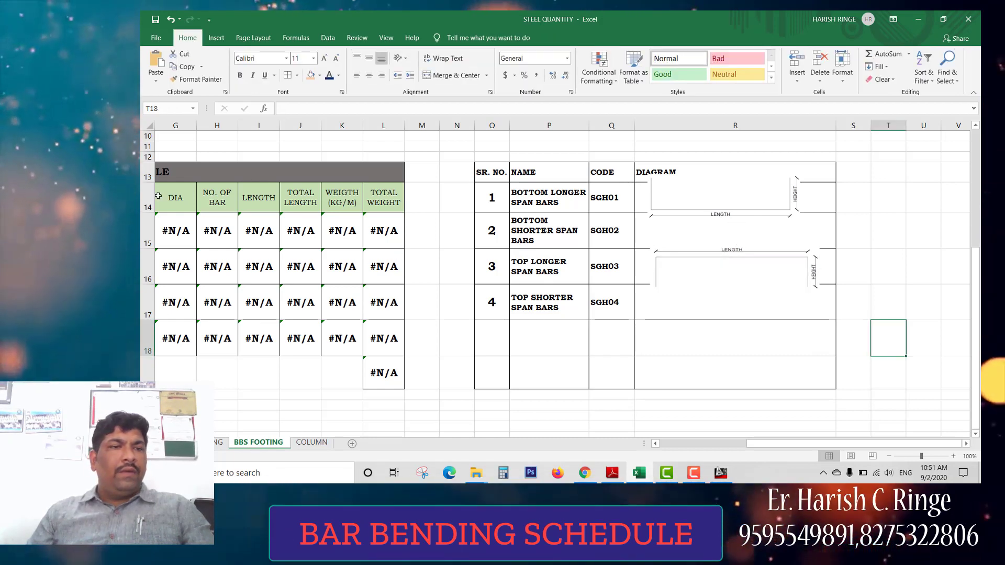
- Make rows 14 to 18 taller and fit the bottom bars picture across the DIAGRAM cell for SGH01
left_click_drag(147, 199, 142, 339)
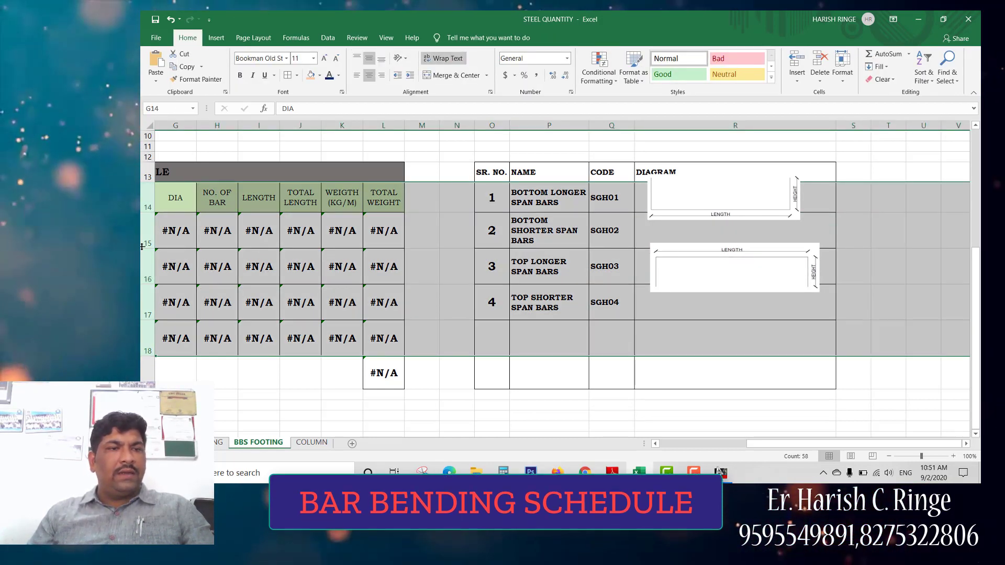
left_click_drag(148, 248, 148, 264)
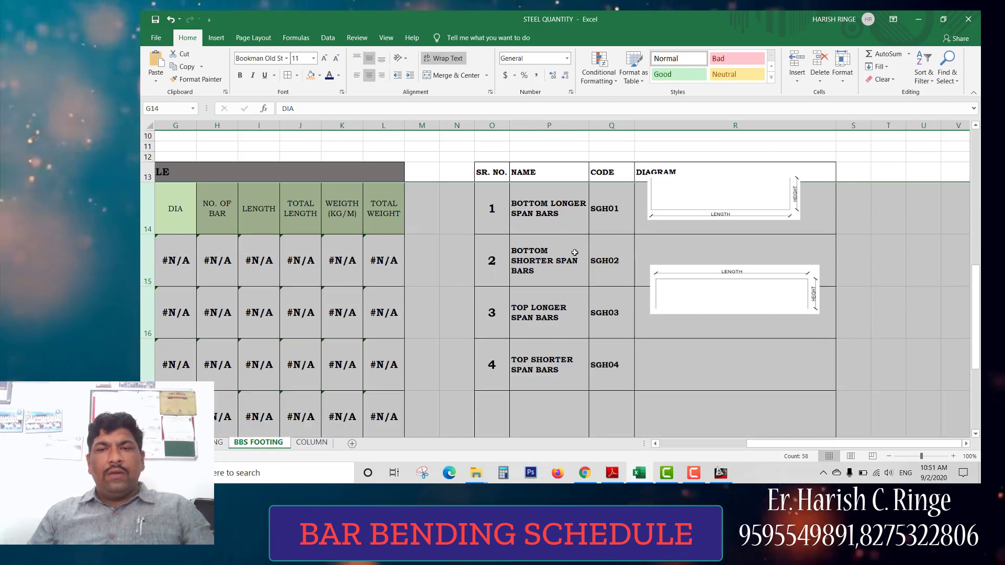
left_click(732, 270)
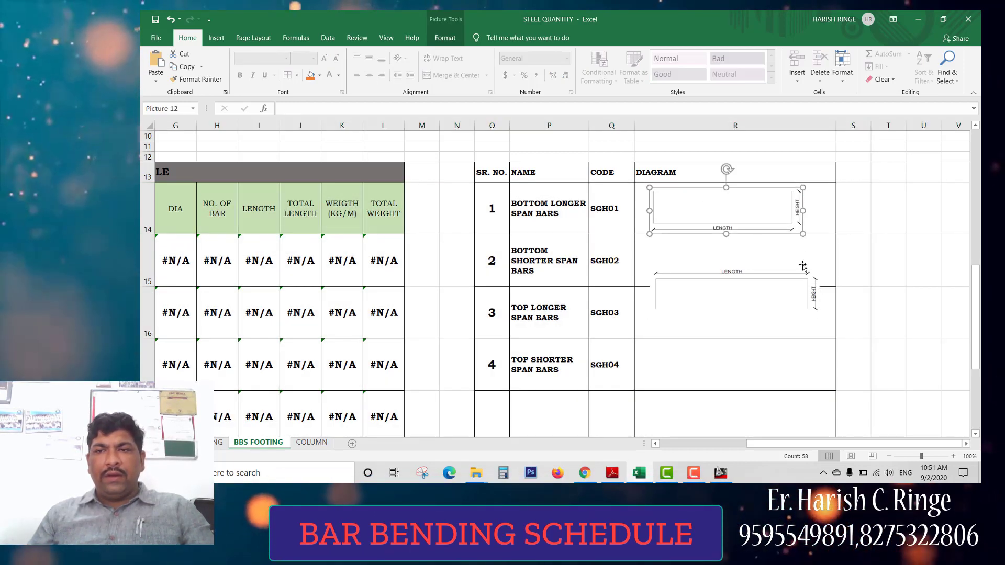
left_click_drag(802, 210, 827, 211)
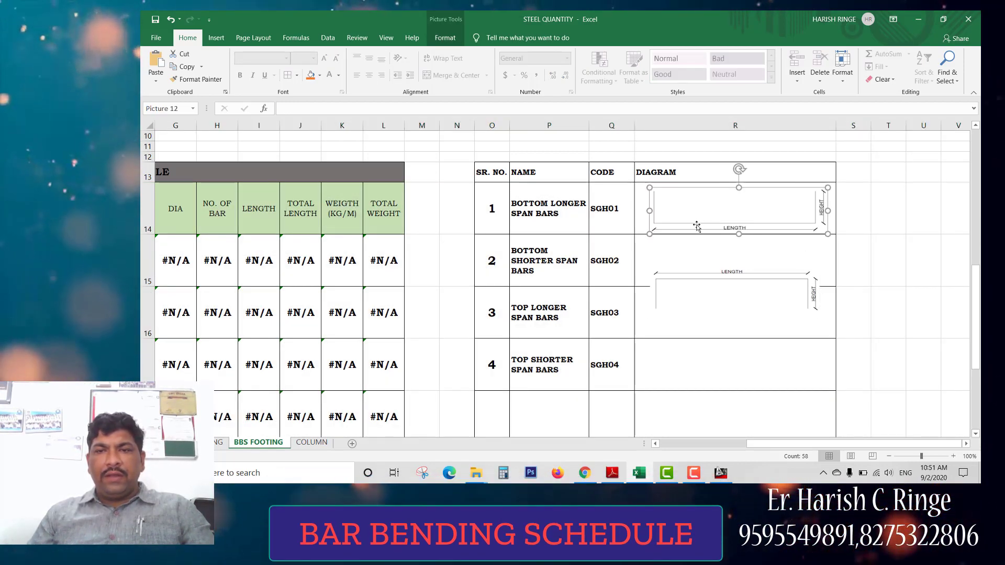
- Move the top bars picture down so it sits inside the DIAGRAM cell for TOP LONGER SPAN BARS (SGH03)
left_click_drag(722, 262, 722, 281)
scroll(722, 280, "down", 2)
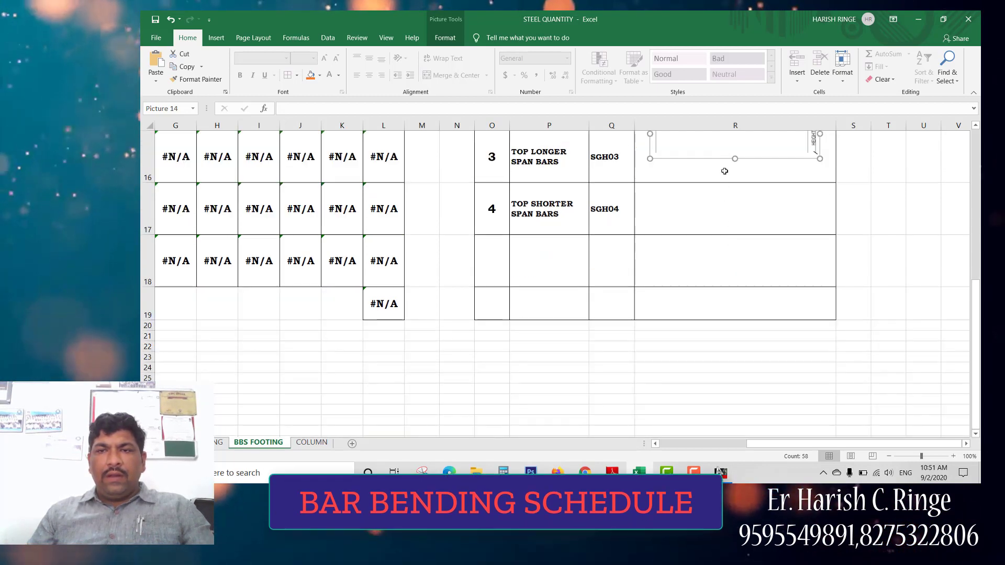
scroll(770, 208, "up", 2)
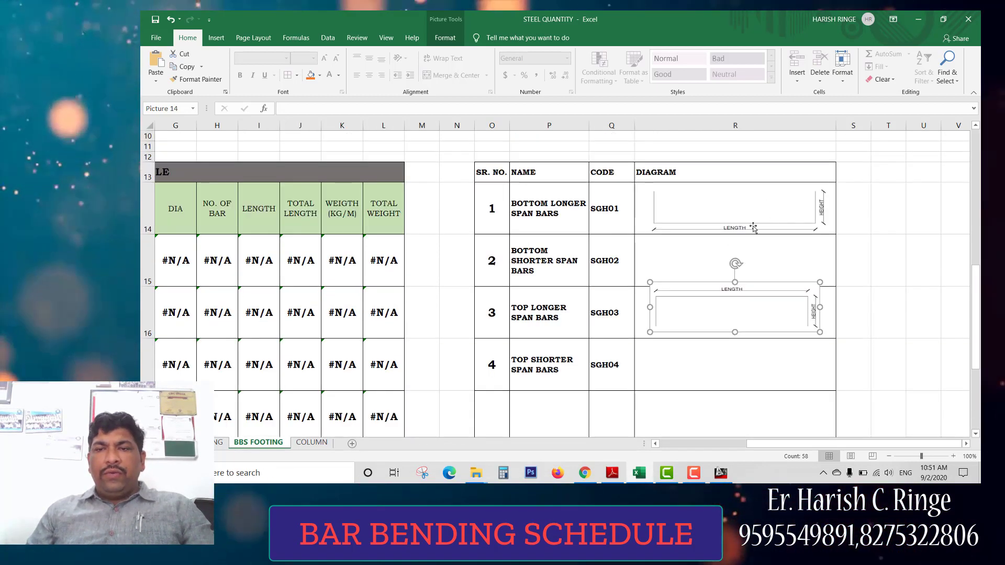
left_click_drag(750, 295, 751, 300)
left_click(875, 295)
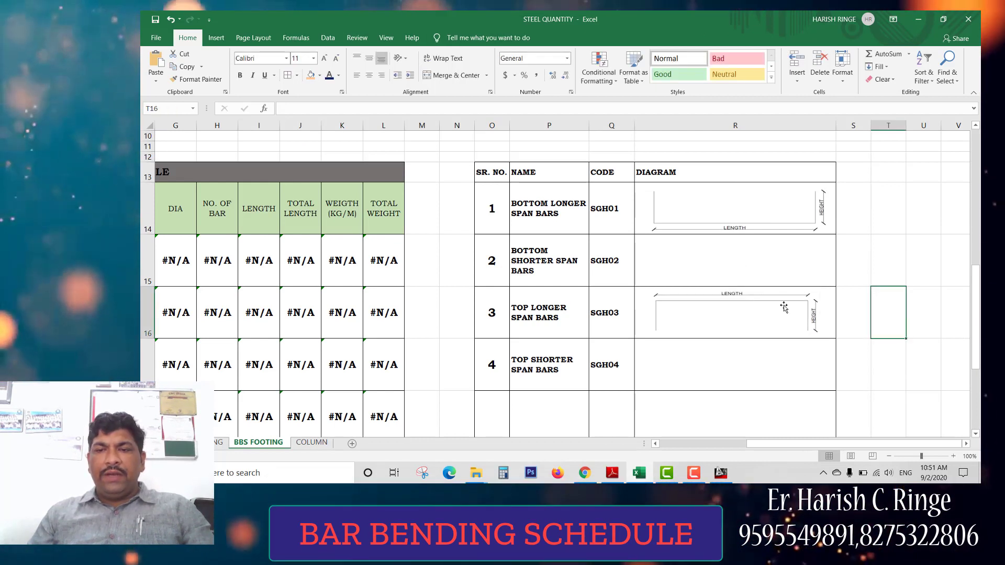
- Copy the bottom bars picture into the DIAGRAM cell for BOTTOM SHORTER SPAN BARS (SGH02) and align it there
left_click(750, 222)
key("ctrl+c")
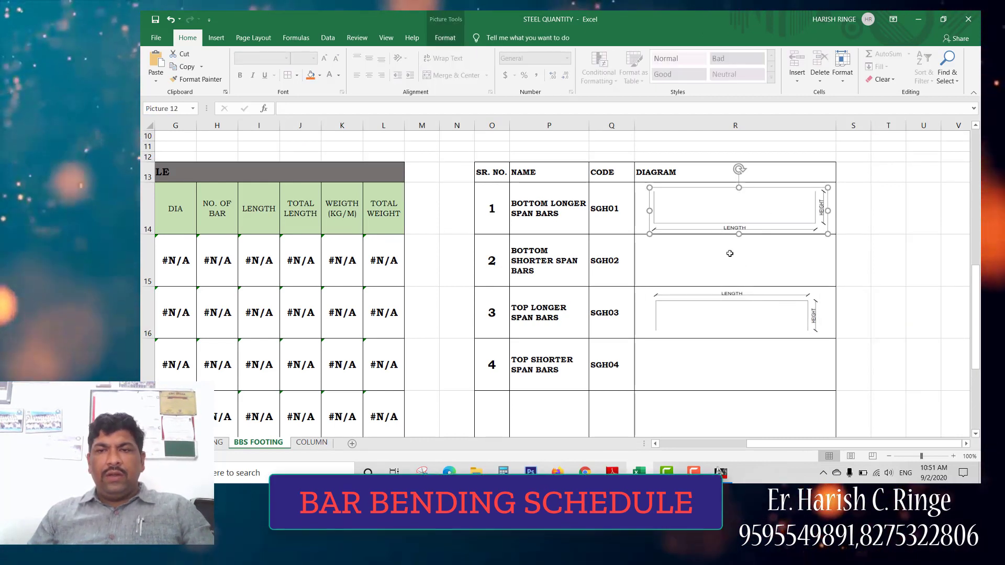
left_click(728, 255)
key("ctrl+v")
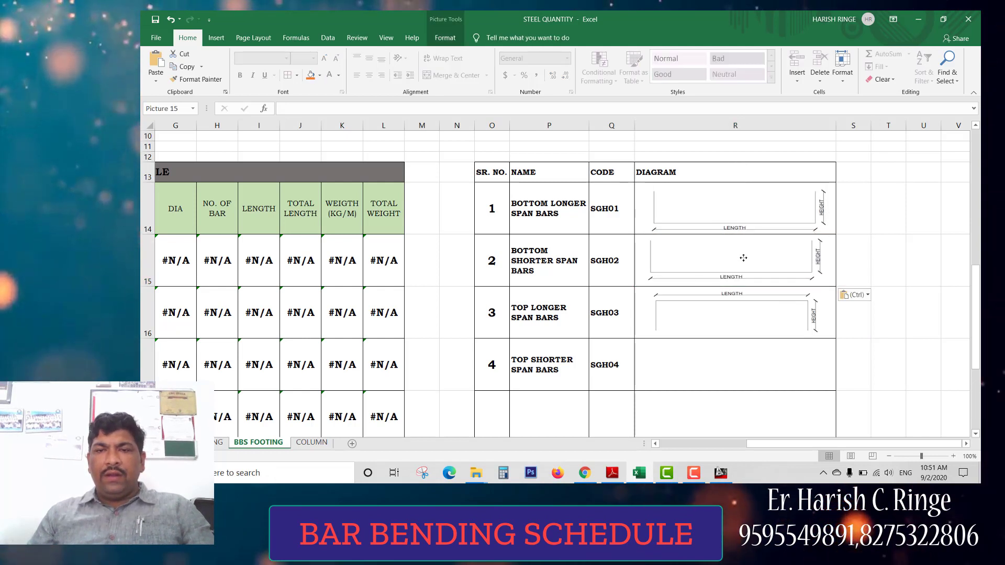
left_click_drag(743, 258, 749, 256)
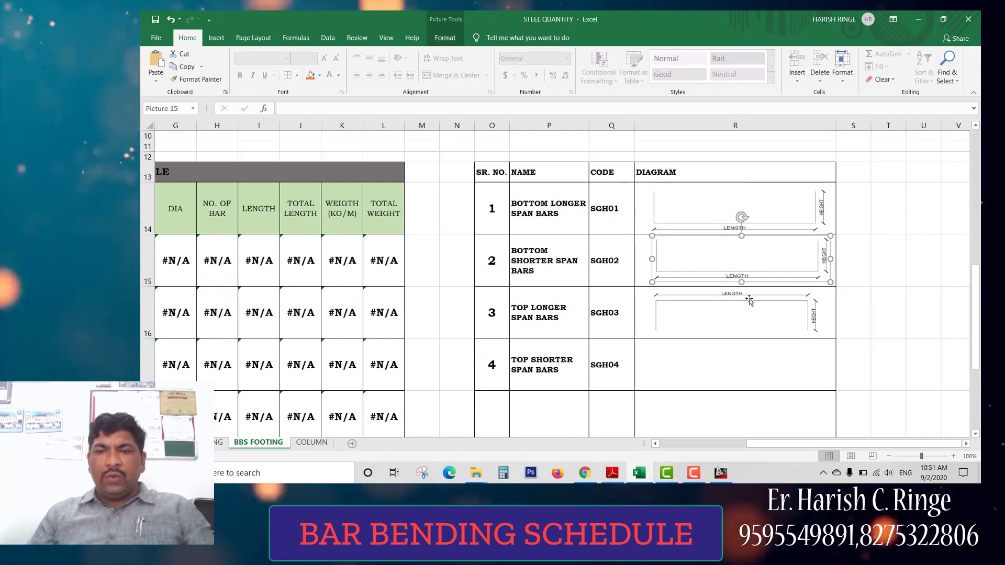
- Duplicate the top bars picture into the DIAGRAM cell for TOP SHORTER SPAN BARS (SGH04), adjust its position and save the workbook
left_click_drag(757, 333, 724, 365)
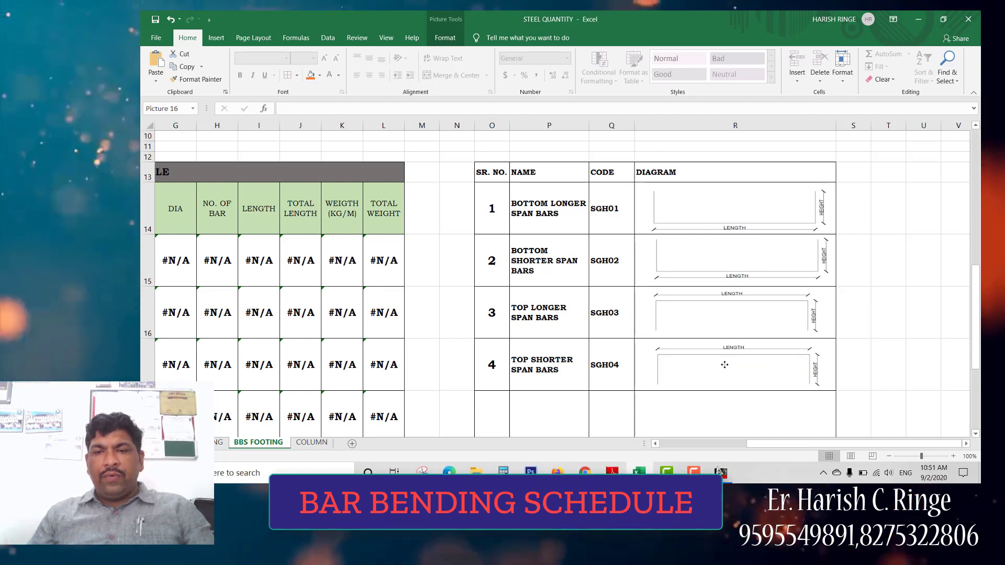
left_click(888, 364)
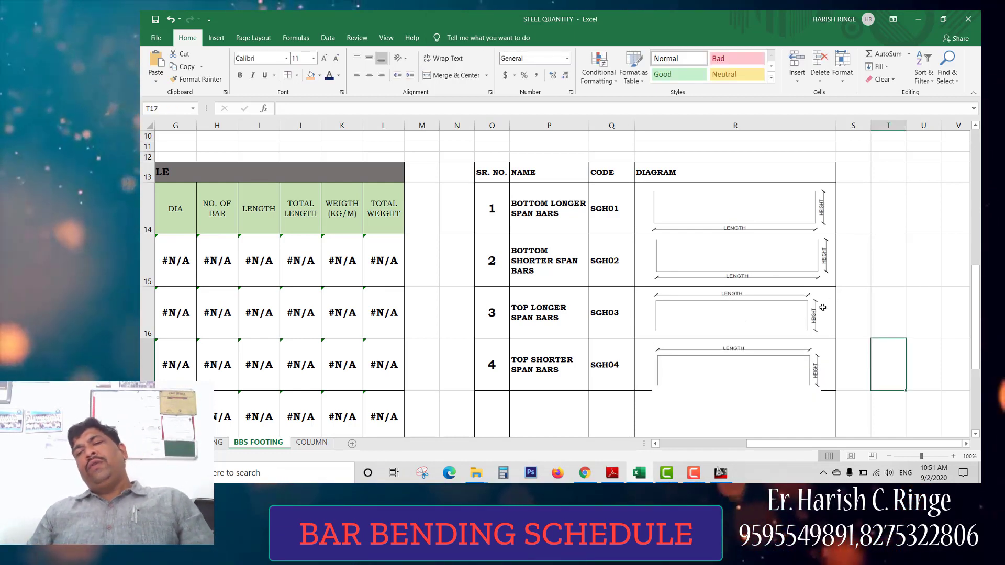
left_click(770, 364)
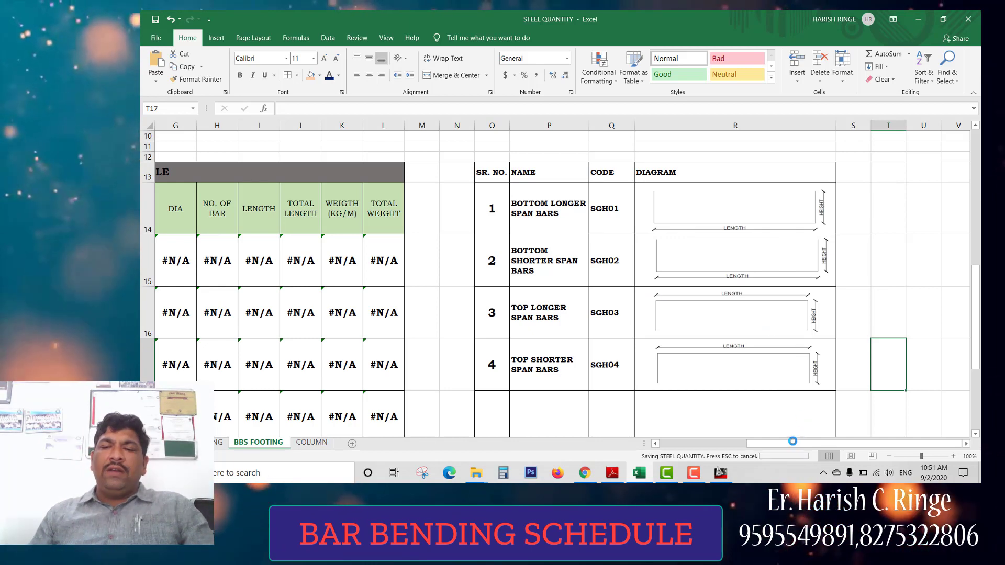
scroll(792, 442, "down", 1)
left_click_drag(790, 443, 763, 444)
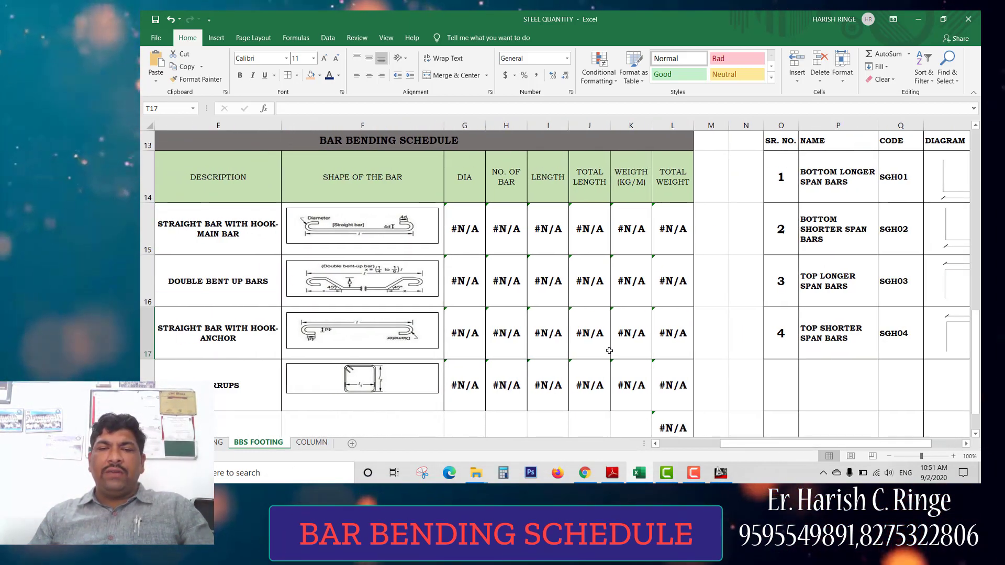
- Create a list data validation in cell P22 that takes its source from the bar names in =$P$14:$P$17
scroll(735, 337, "down", 3)
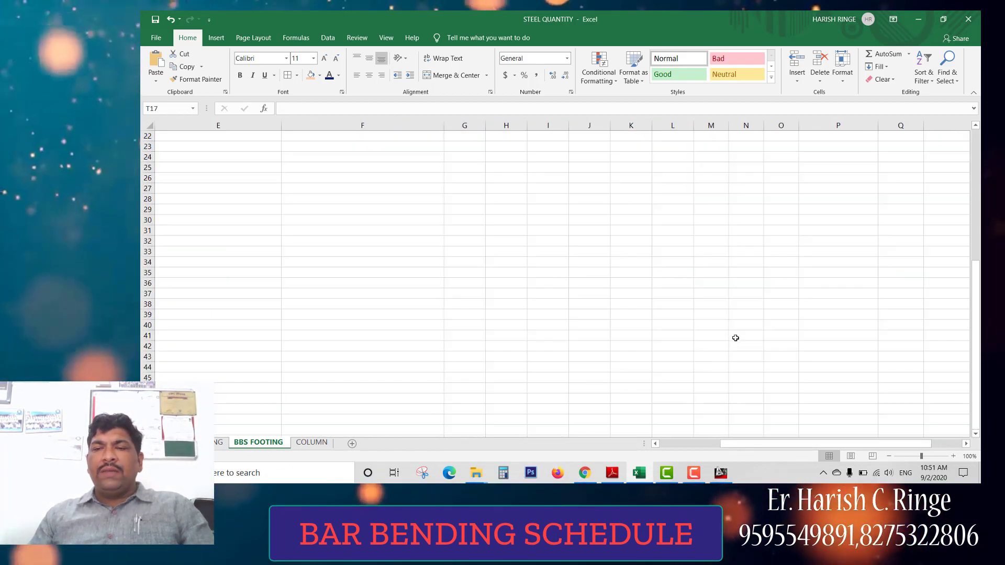
scroll(728, 335, "up", 3)
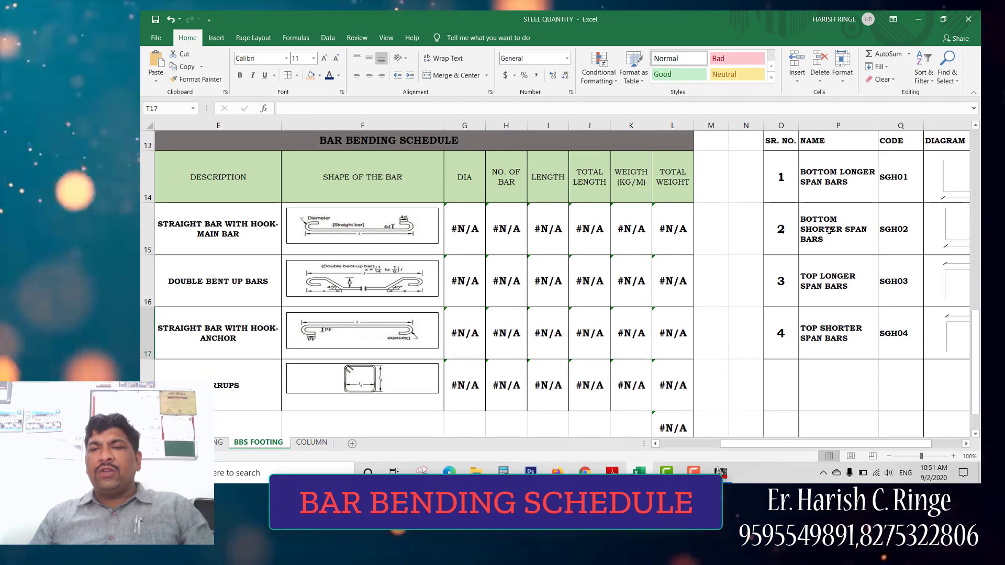
scroll(805, 251, "down", 2)
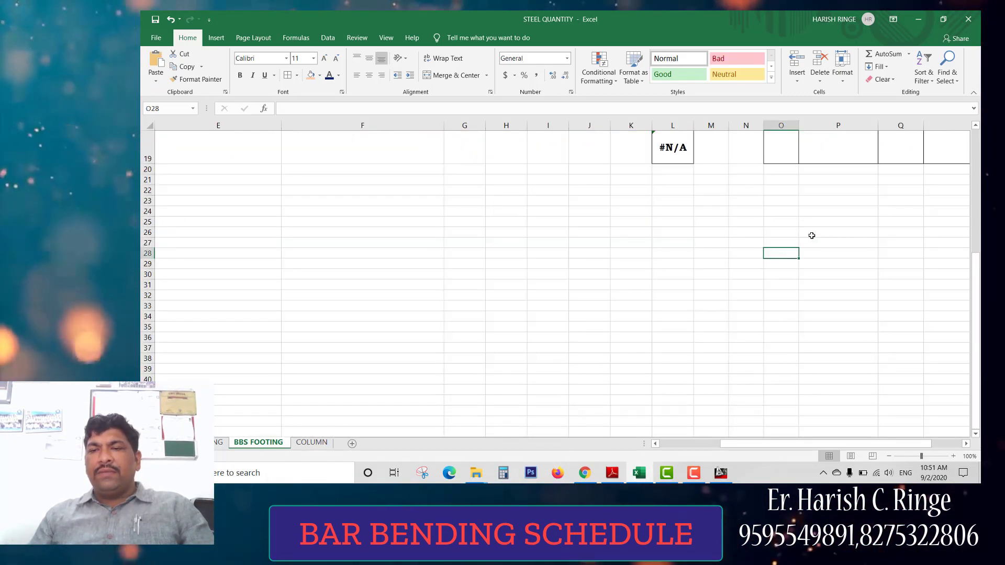
scroll(734, 388, "down", 2, "ctrl")
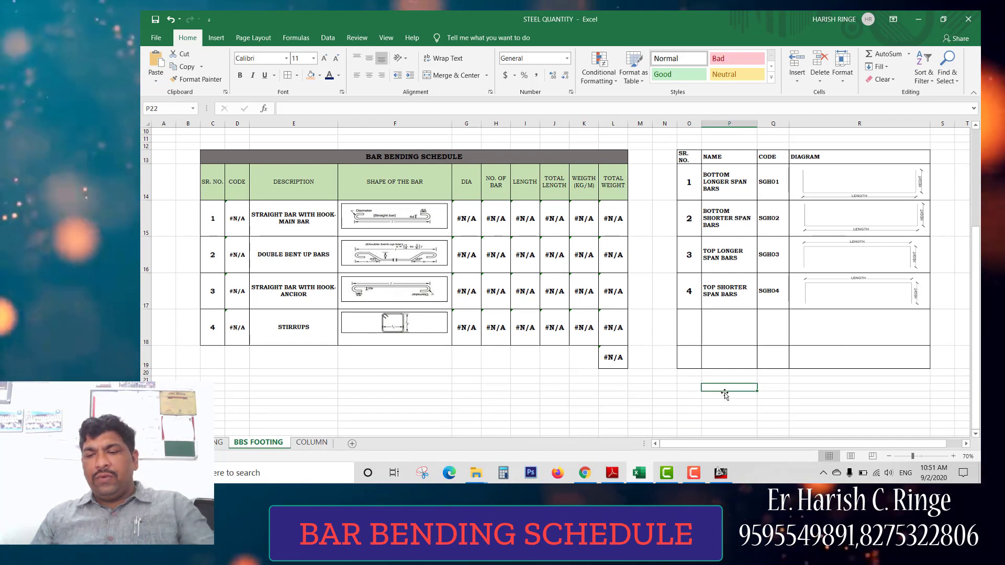
left_click(328, 39)
left_click(657, 76)
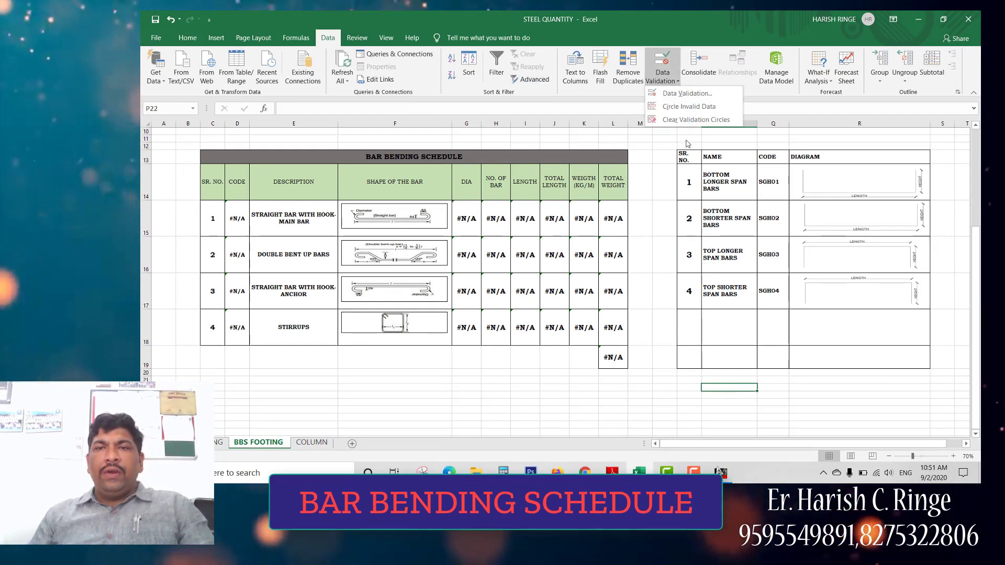
left_click(681, 103)
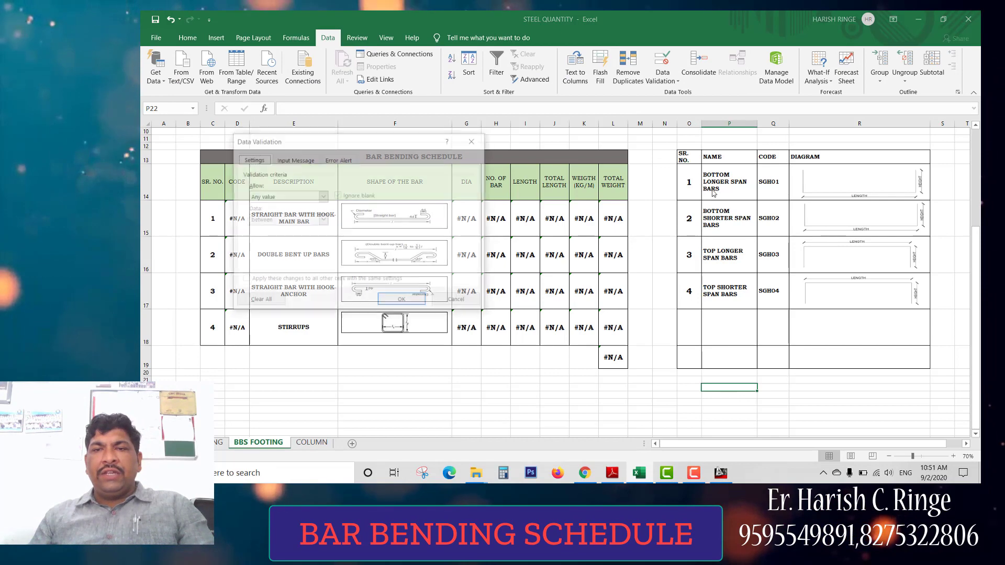
left_click(306, 197)
left_click(265, 229)
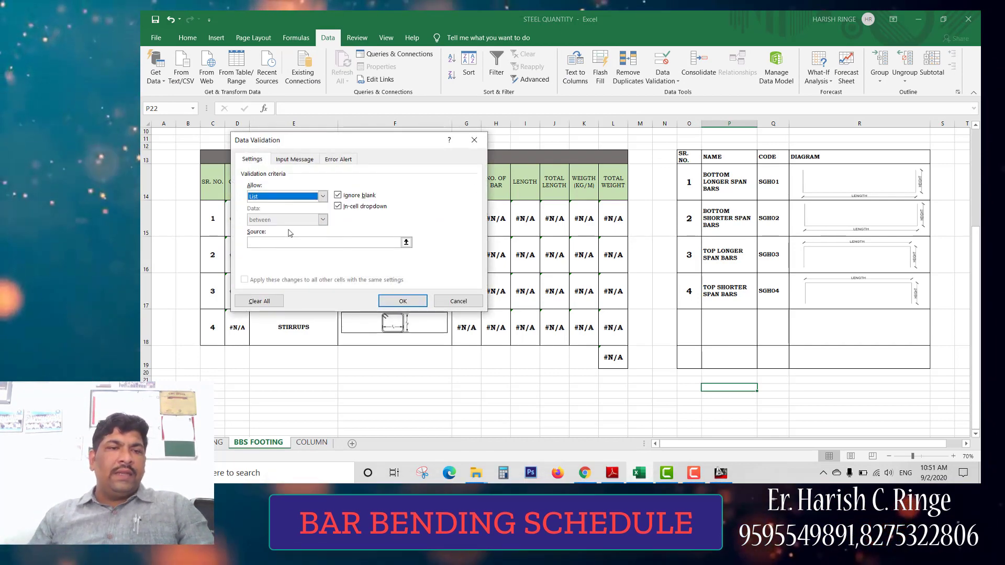
left_click(407, 243)
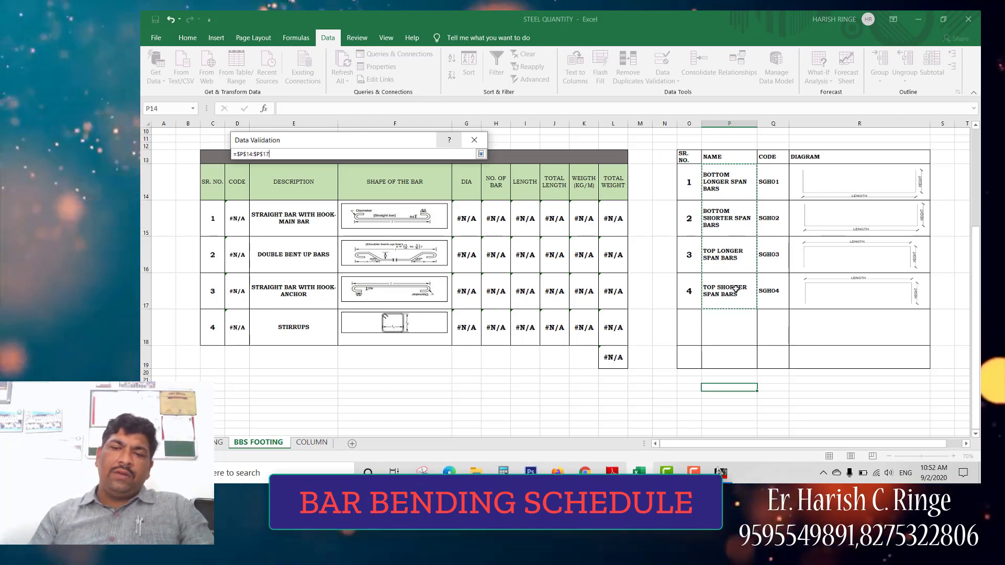
key("Return")
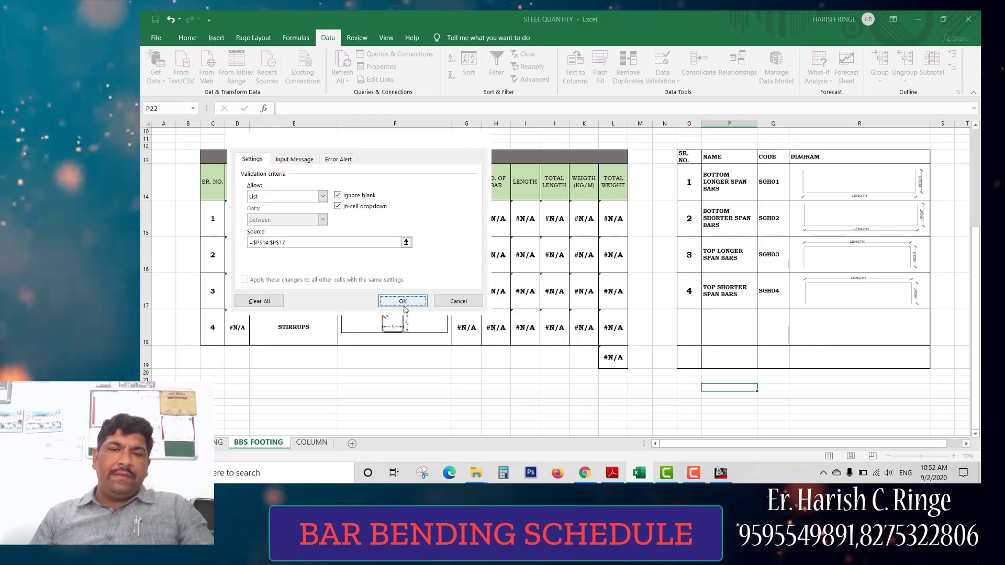
left_click(402, 301)
- Choose BOTTOM SHORTER SPAN BARS in P22, copy that dropdown cell to E15 and apply the cell formatting of E16 to it
left_click(760, 388)
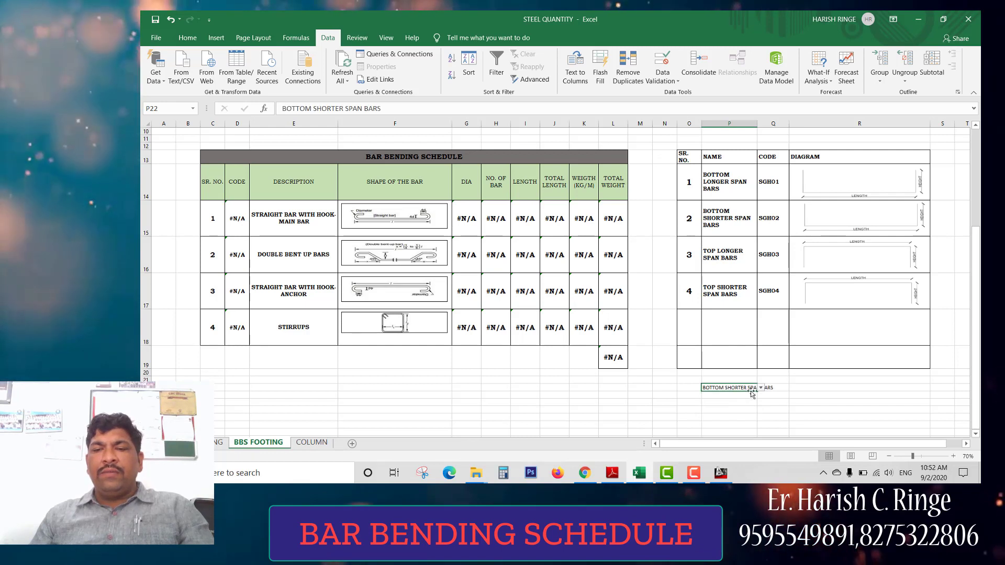
left_click(306, 229)
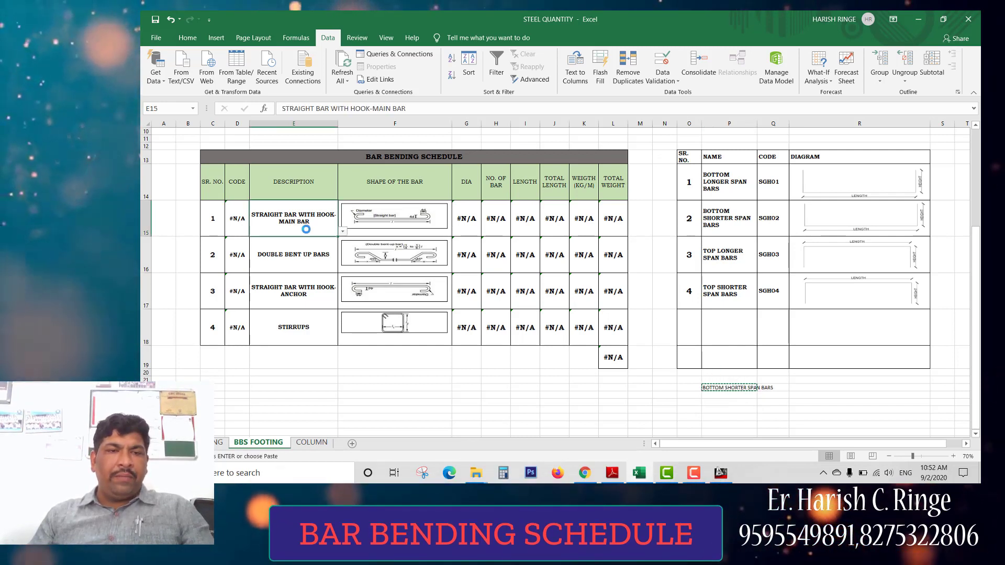
key("Down")
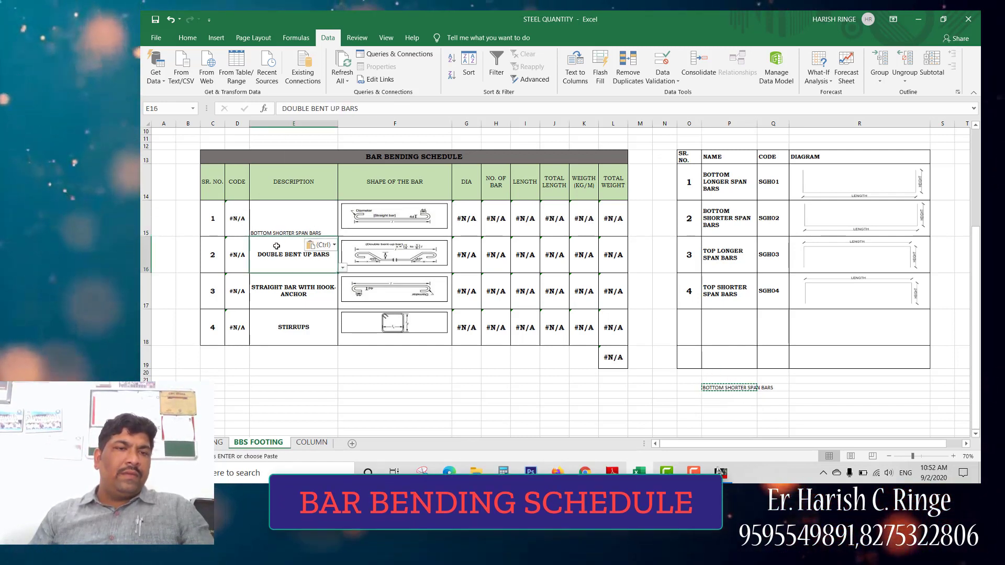
left_click(187, 37)
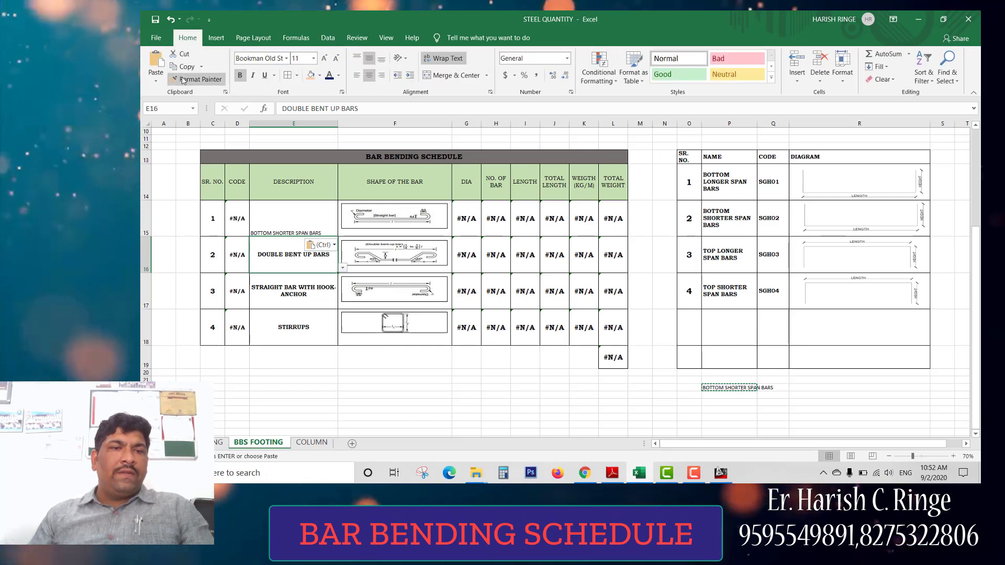
left_click(182, 80)
left_click(325, 229)
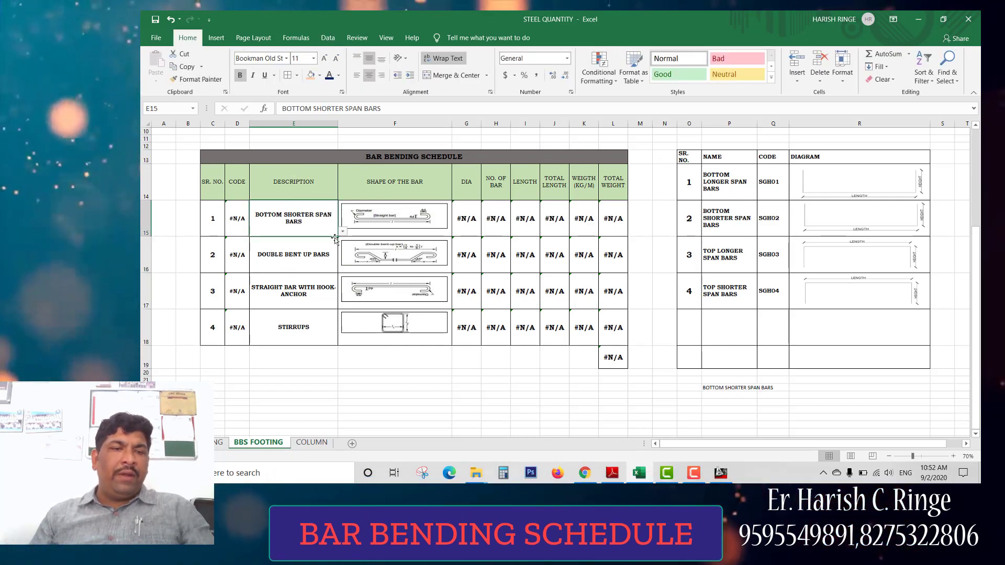
- Copy the BOTTOM SHORTER SPAN BARS dropdown cell from E15 into the description cells E16 to E18
left_click(299, 253)
key("shift+Down")
key("shift+Down")
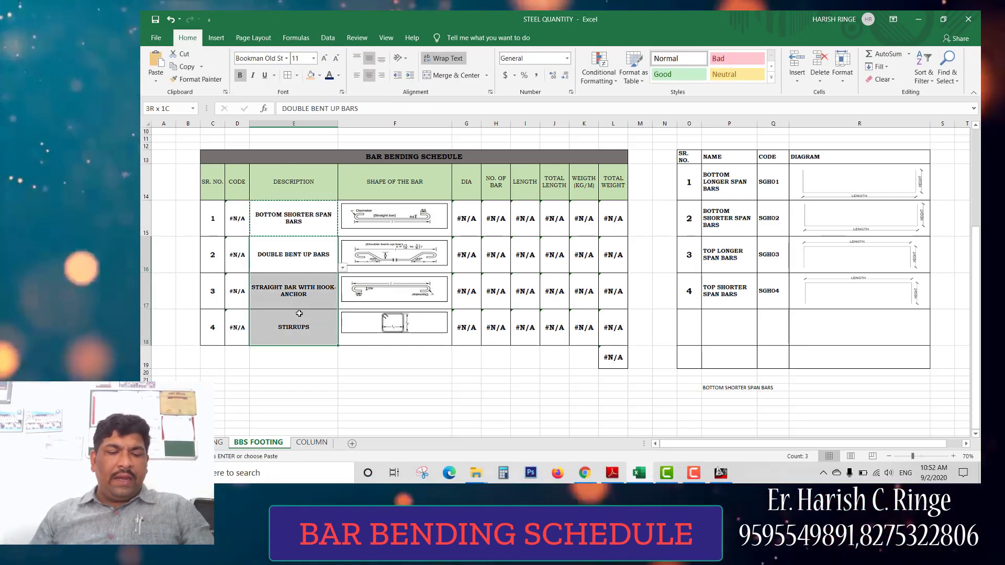
type("BOTTOM SHORTER SPAN BARS BOTTOM SHORTER SPAN BARS BOTTOM SHORTER SPAN BARS")
left_click(248, 226)
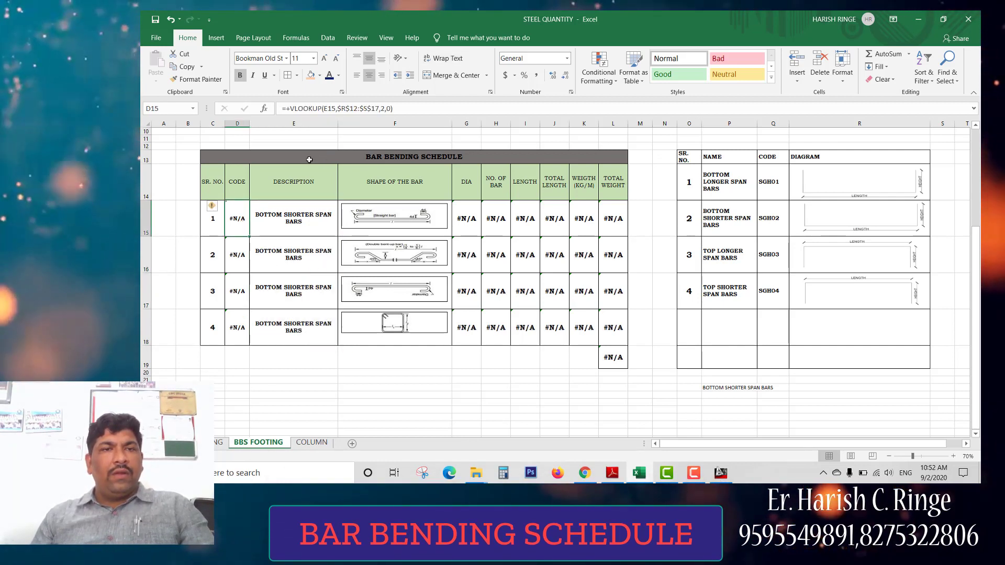
double_click(243, 213)
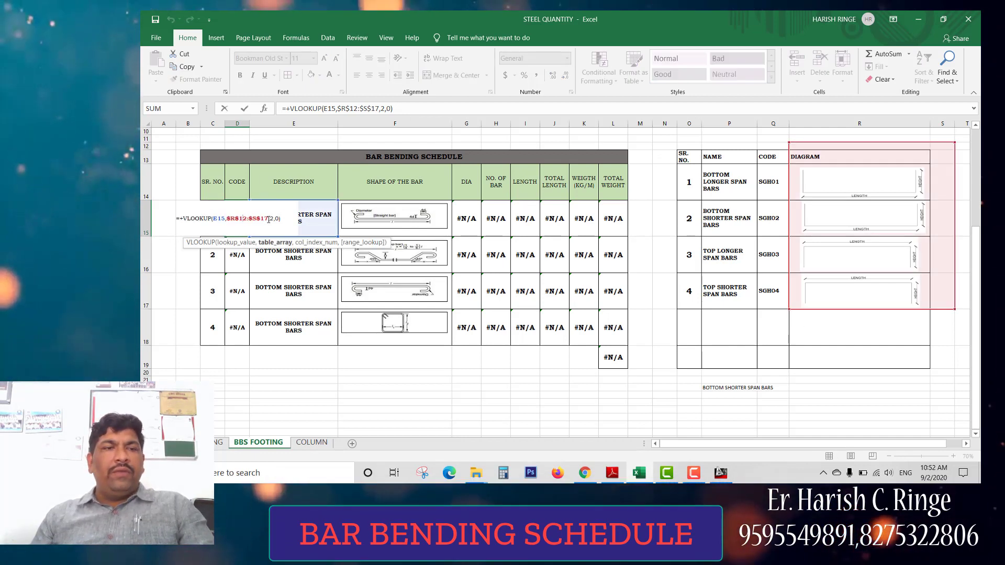
key("Escape")
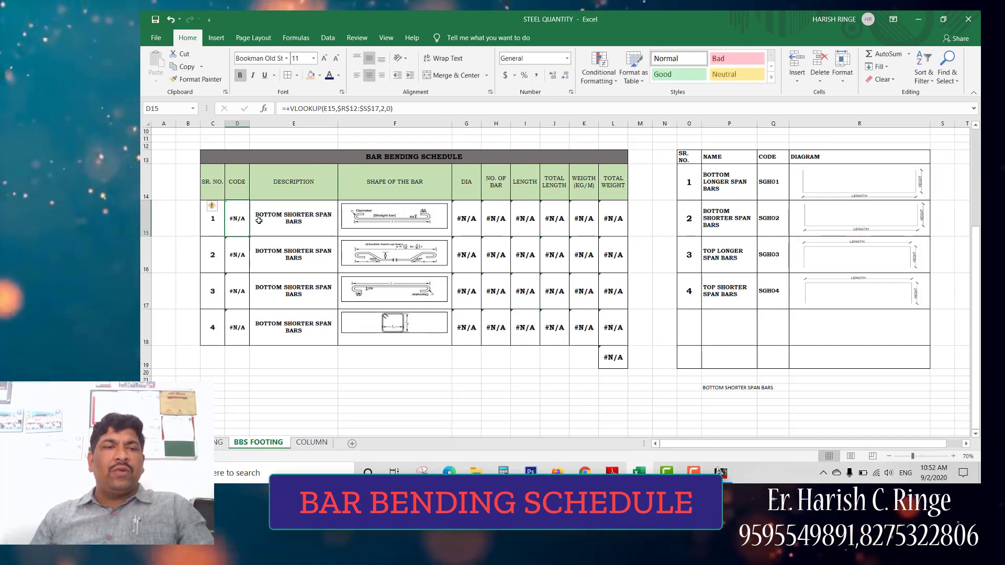
- Set the table range of the VLOOKUP formula in CODE cell D15 to $O$14:$Q$17
double_click(235, 221)
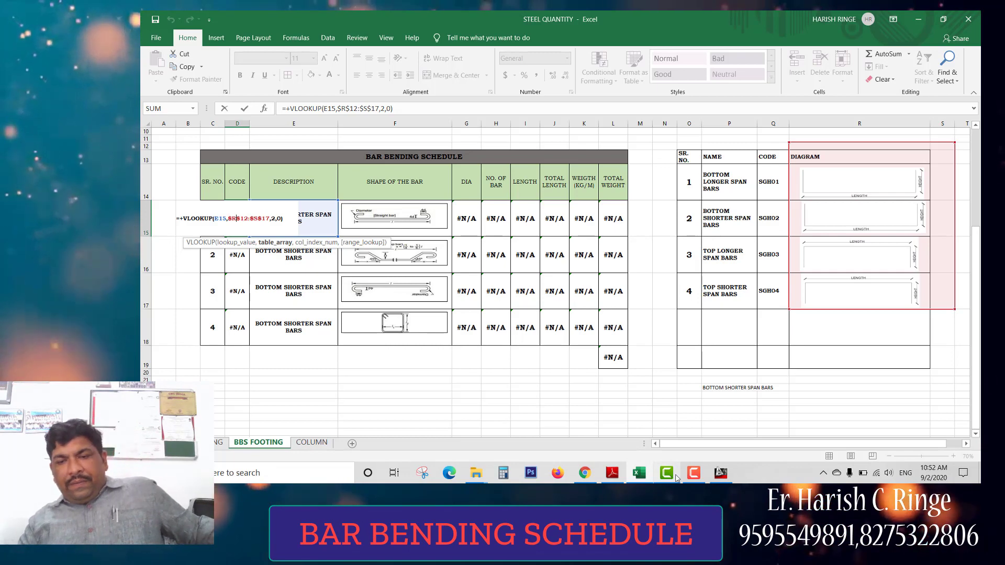
left_click(680, 444)
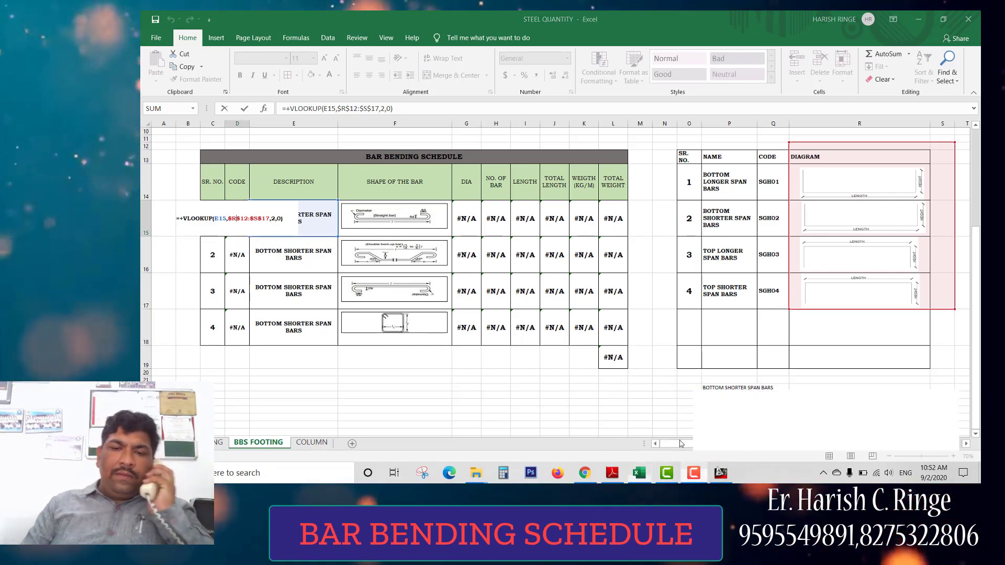
left_click(936, 429)
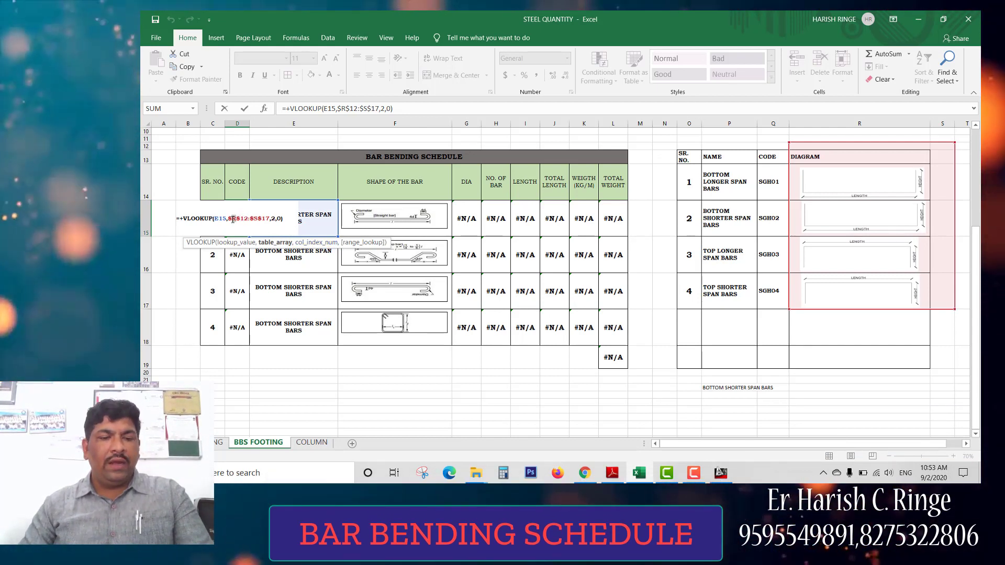
type("O$")
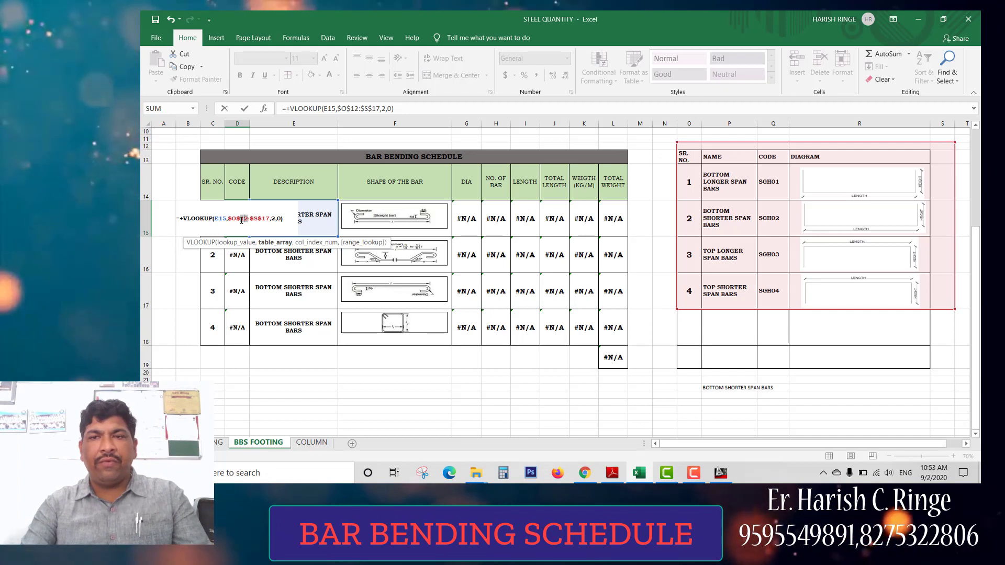
type("14")
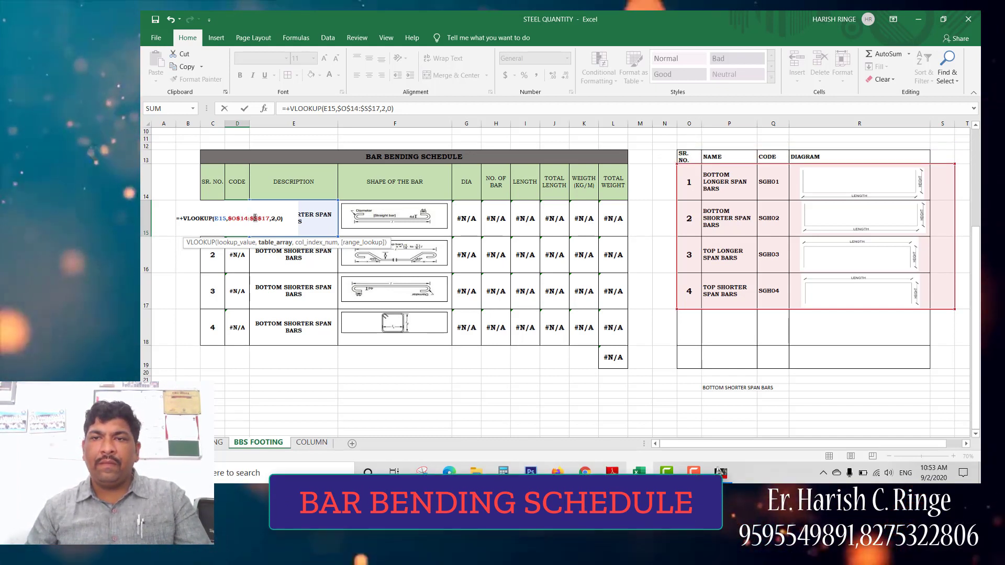
key("BackSpace")
type("Q$")
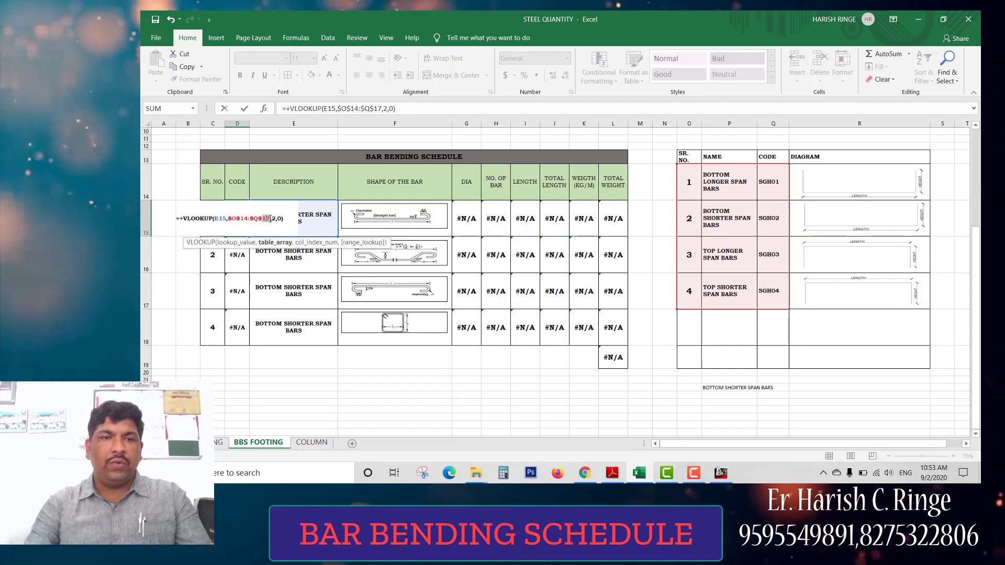
type("14")
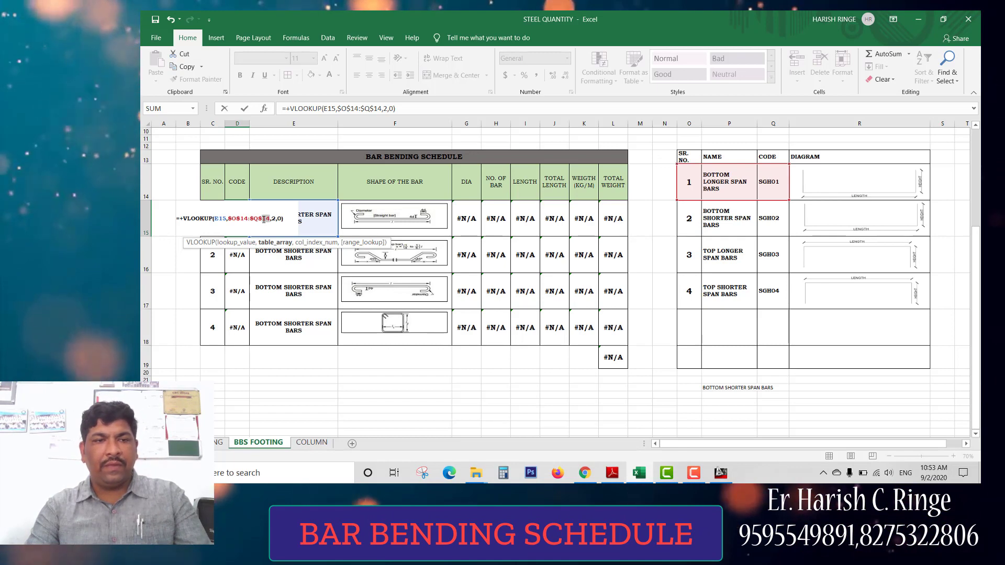
type("7")
key("Return")
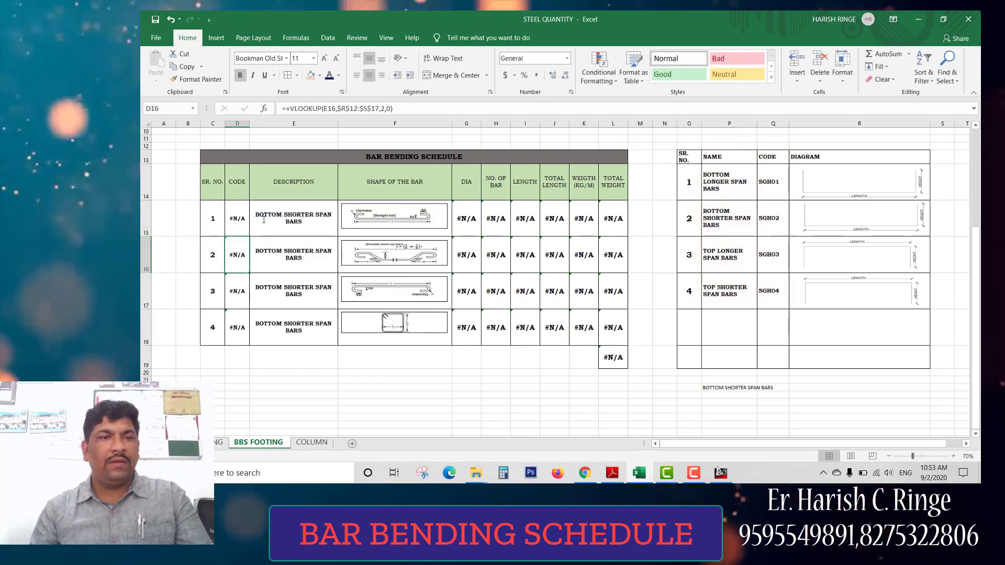
- Correct the VLOOKUP table range in D15 to $P$14:$Q$17 and fill the formula down the CODE column to D18
double_click(248, 219)
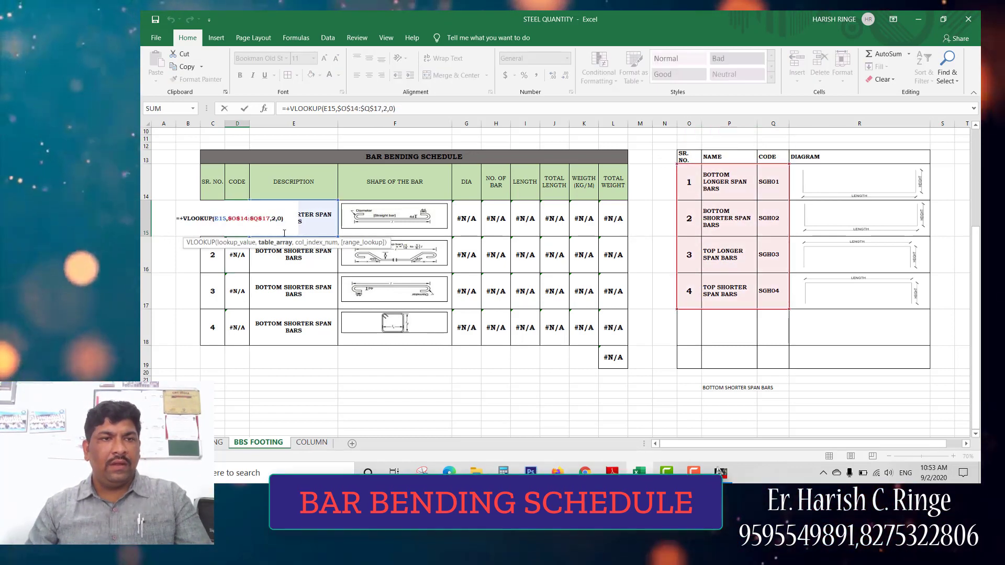
left_click(696, 474)
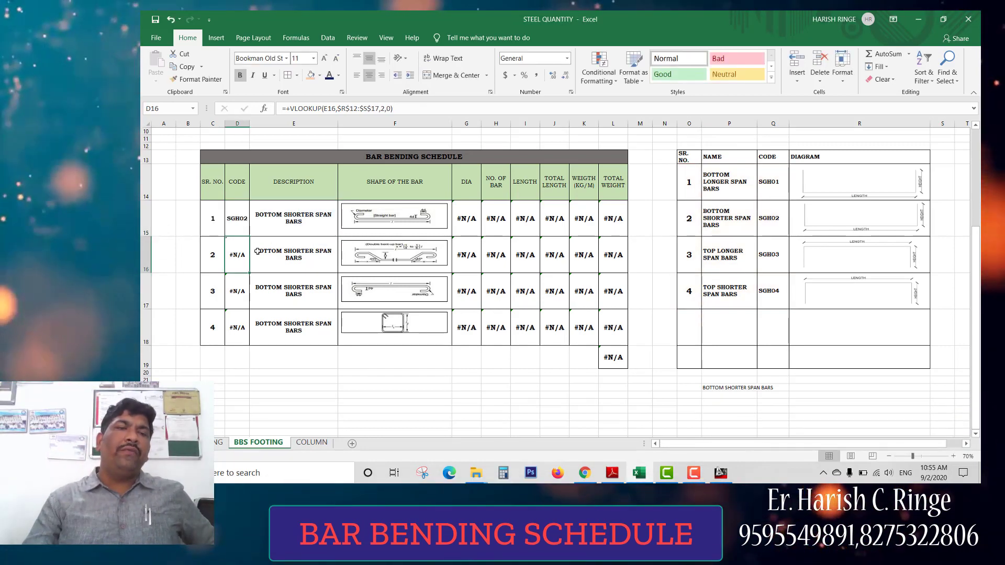
double_click(244, 222)
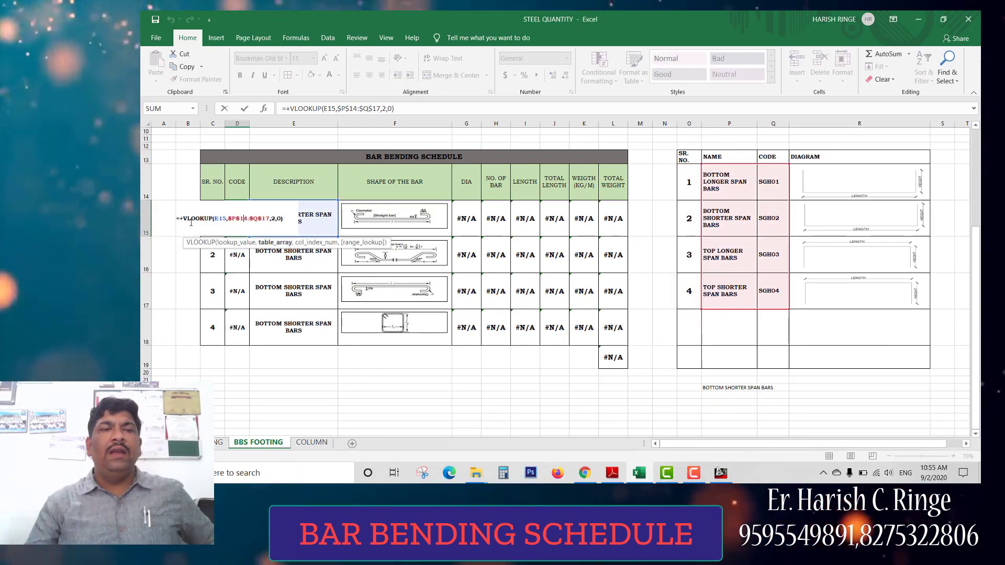
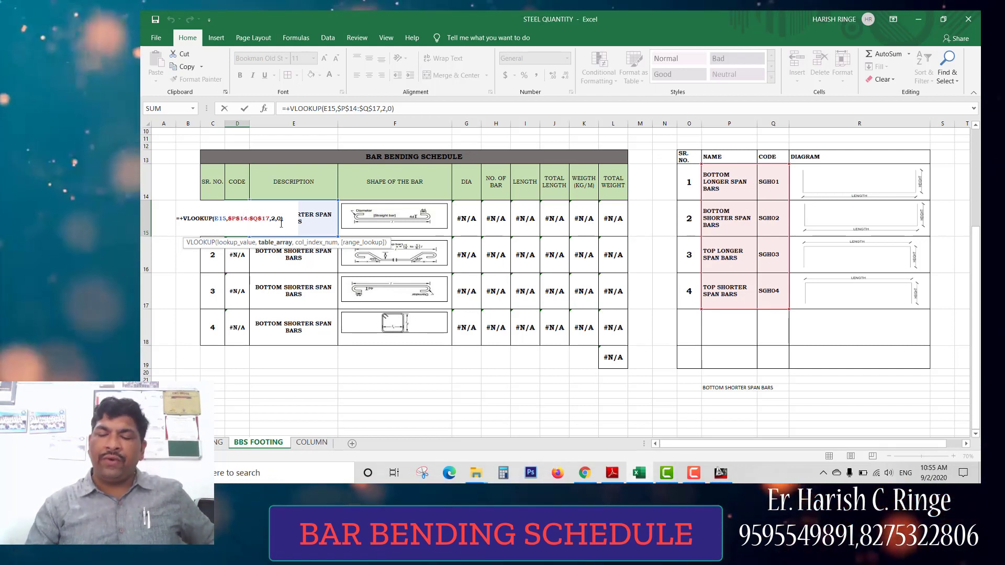
key("Return")
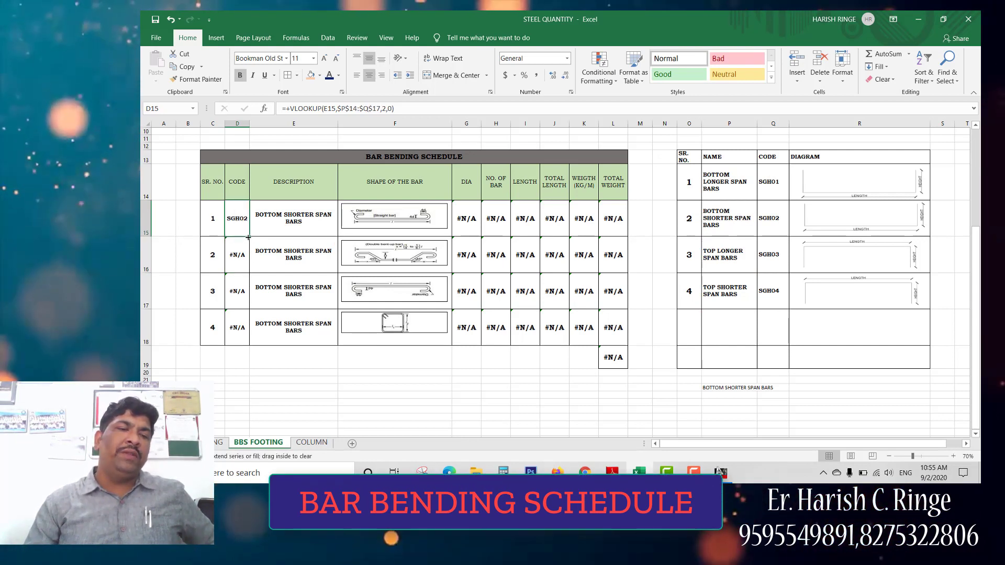
double_click(248, 239)
- Set the description in E16 to BOTTOM LONGER SPAN BARS
left_click(294, 254)
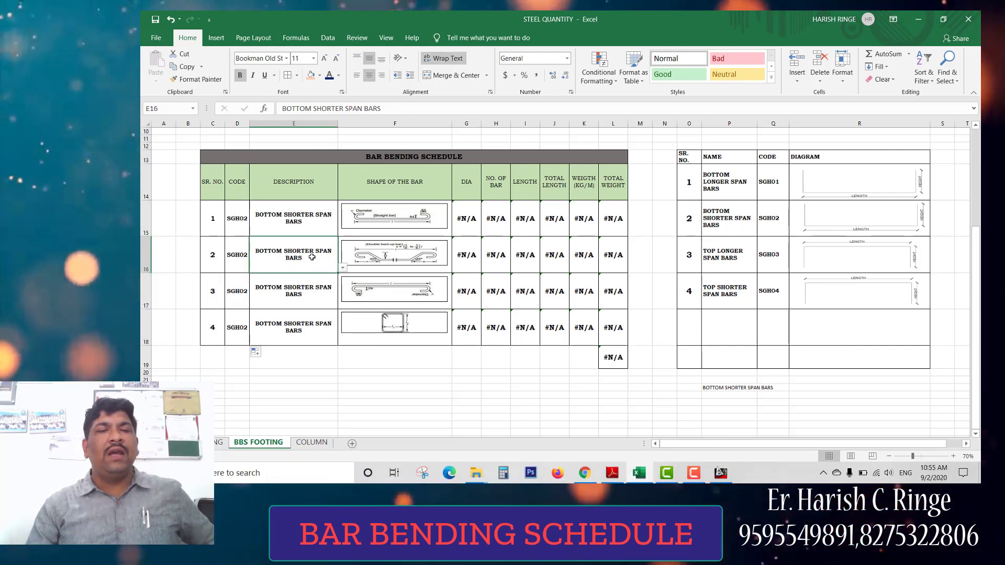
left_click(343, 267)
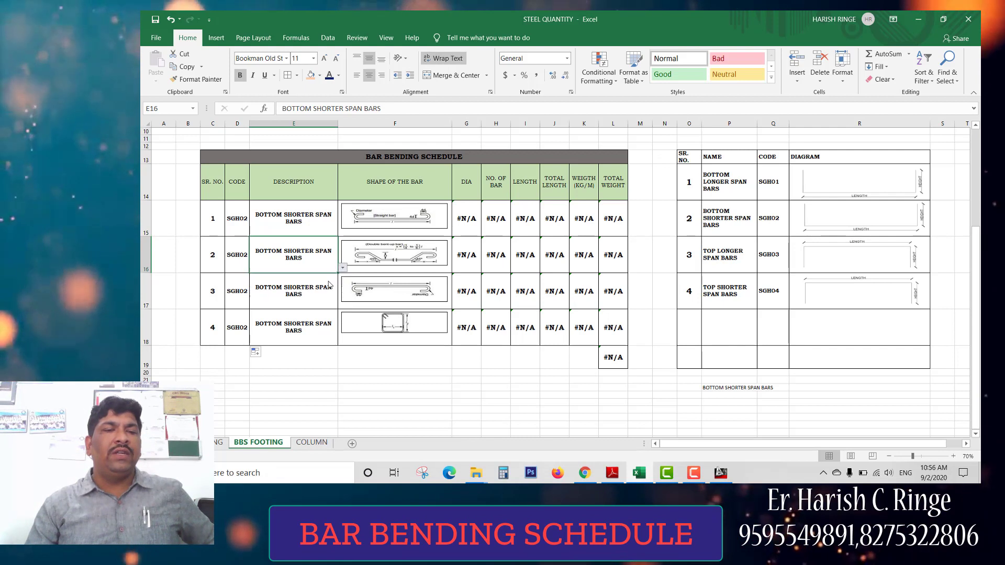
left_click(340, 264)
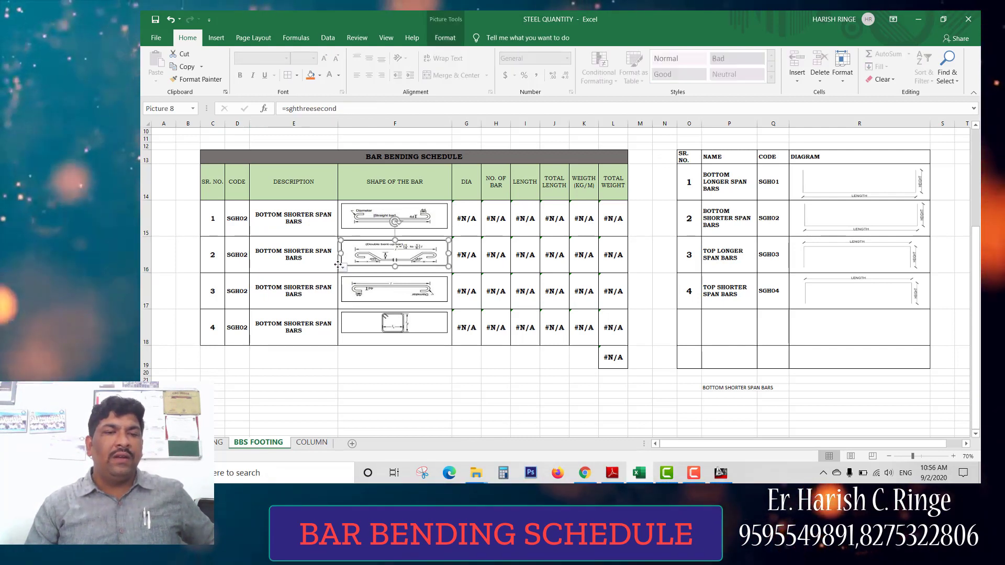
left_click(343, 268)
left_click(320, 276)
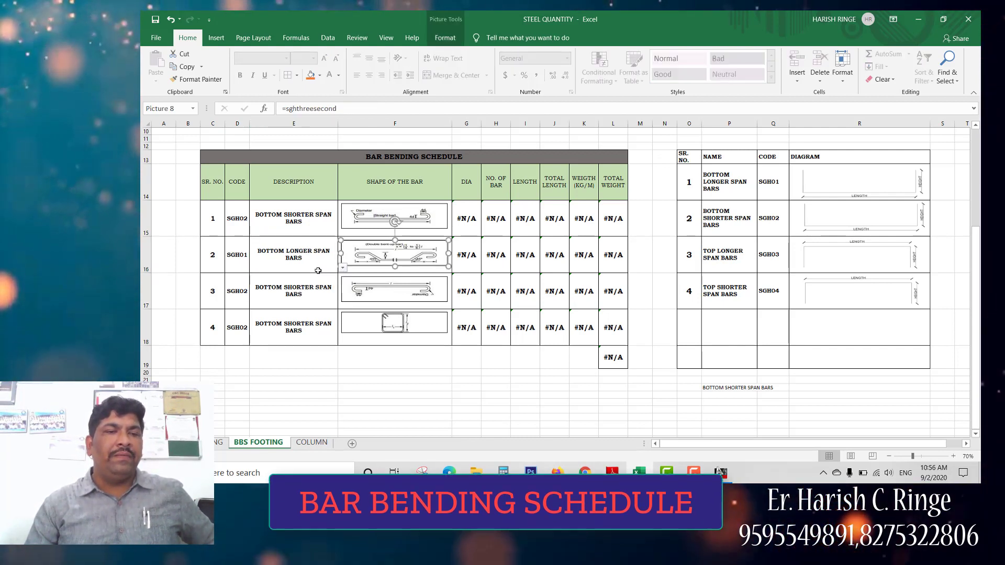
- Set the description in E15 to BOTTOM LONGER SPAN BARS and the one in E16 to BOTTOM SHORTER SPAN BARS
left_click(330, 230)
left_click(341, 229)
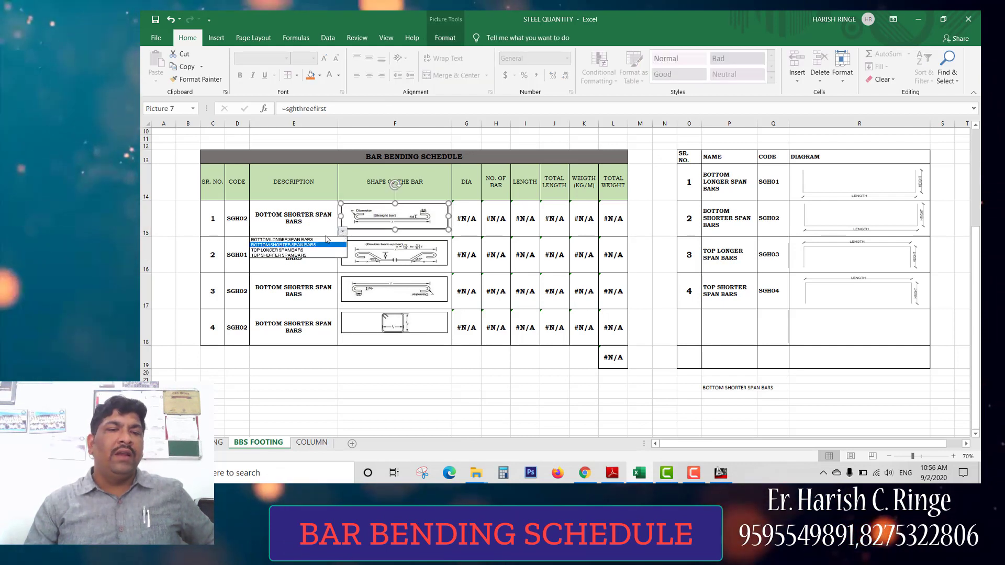
left_click(327, 239)
left_click(333, 266)
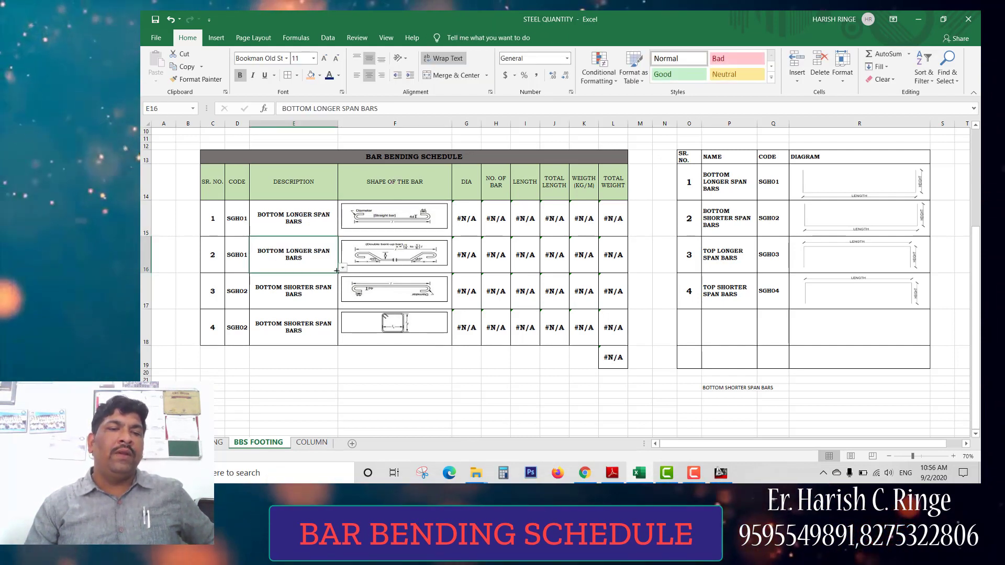
left_click(319, 282)
- Set the description in E17 to TOP LONGER SPAN BARS and select the description cell E18
left_click(336, 295)
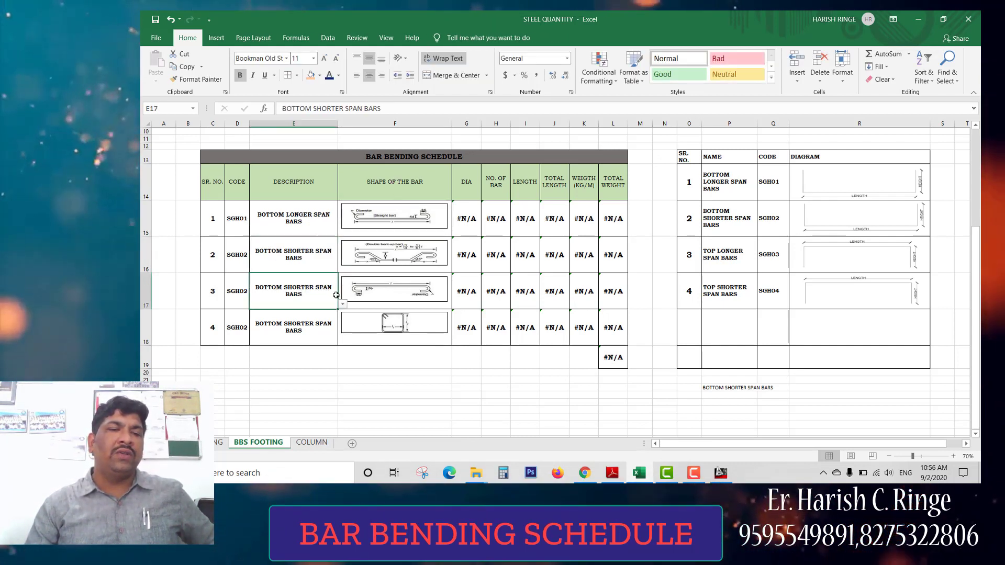
left_click(343, 315)
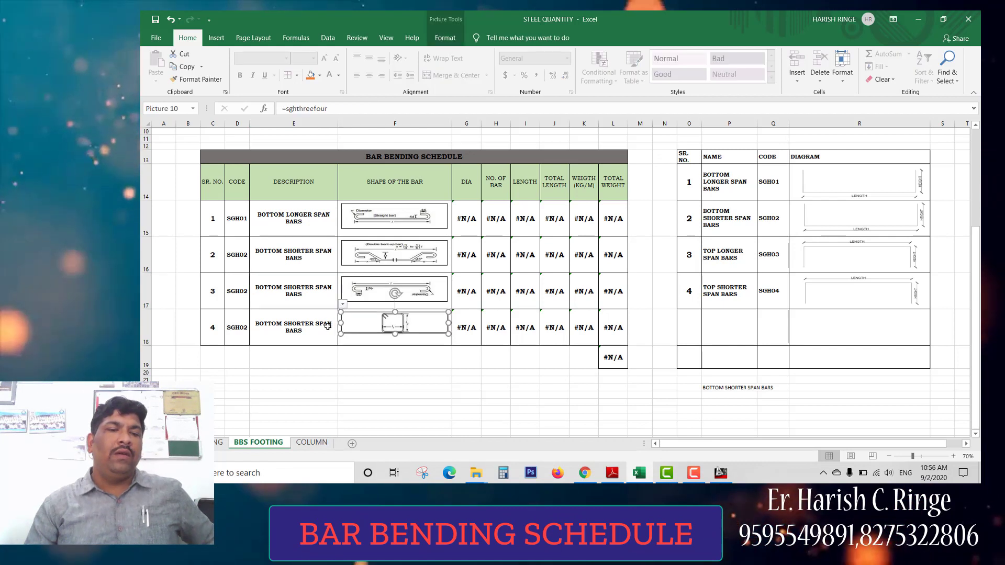
left_click(342, 304)
left_click(319, 326)
left_click(328, 324)
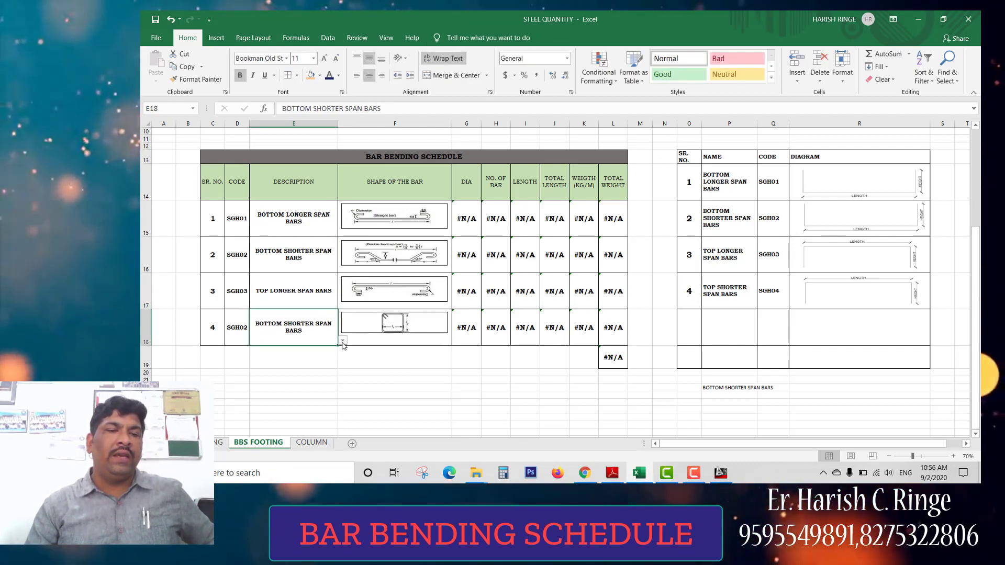
- Choose TOP SHORTER SPAN BARS as the description of the fourth row in the bar bending schedule
left_click(343, 341)
left_click(310, 365)
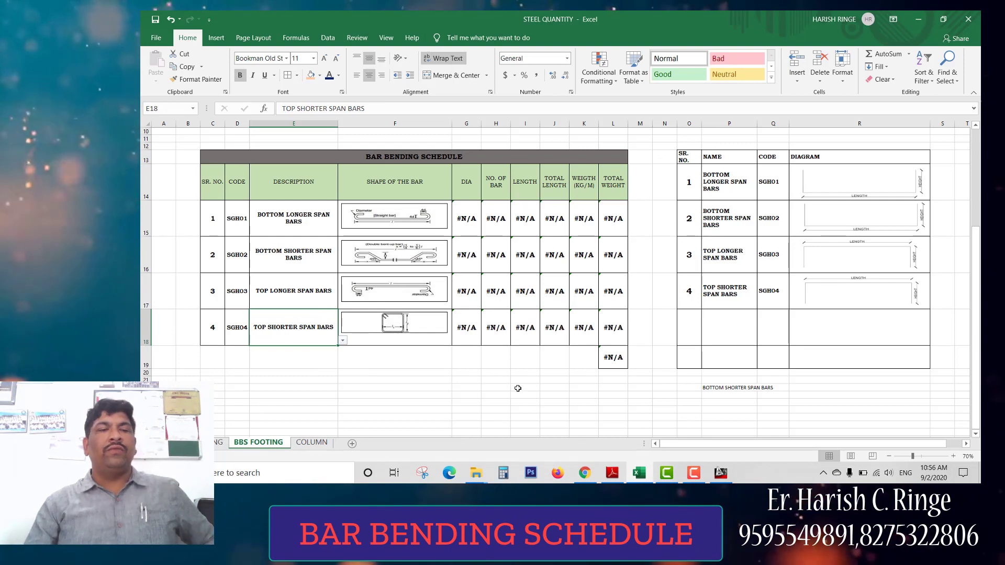
scroll(451, 252, "up", 3)
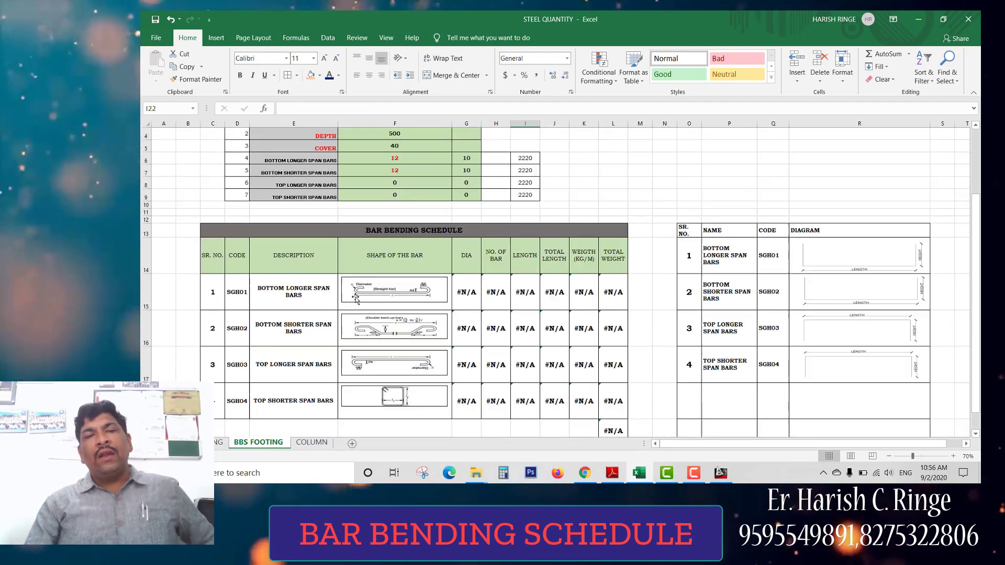
scroll(451, 253, "down", 3)
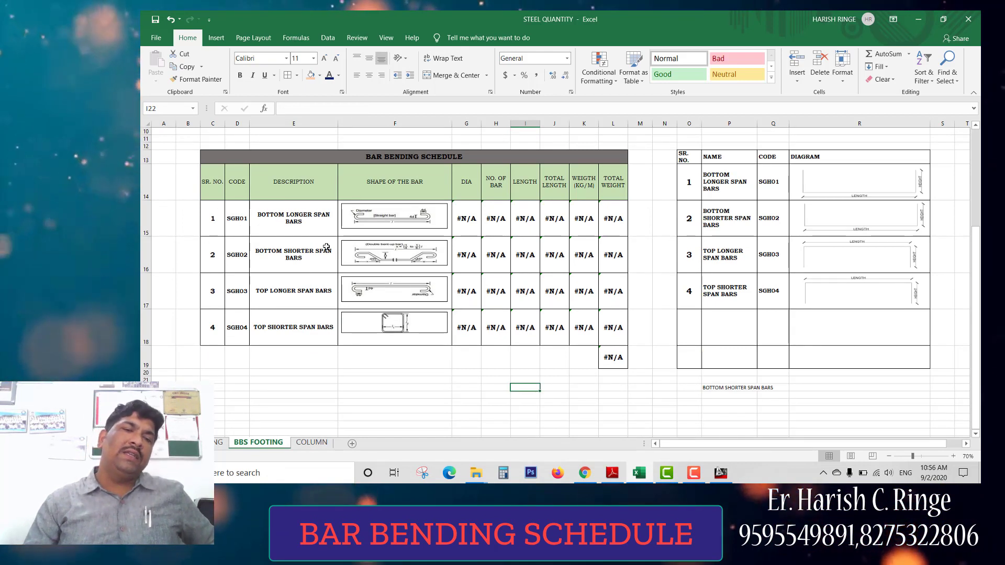
- Inspect the first shape picture's link formula and the code lookup formula used in the four CODE cells
left_click(371, 220)
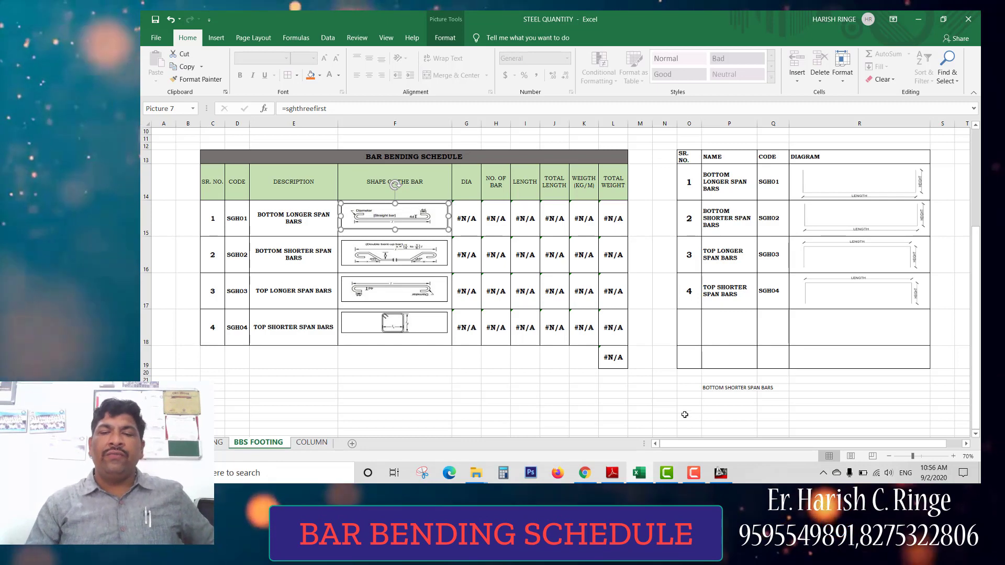
left_click(720, 472)
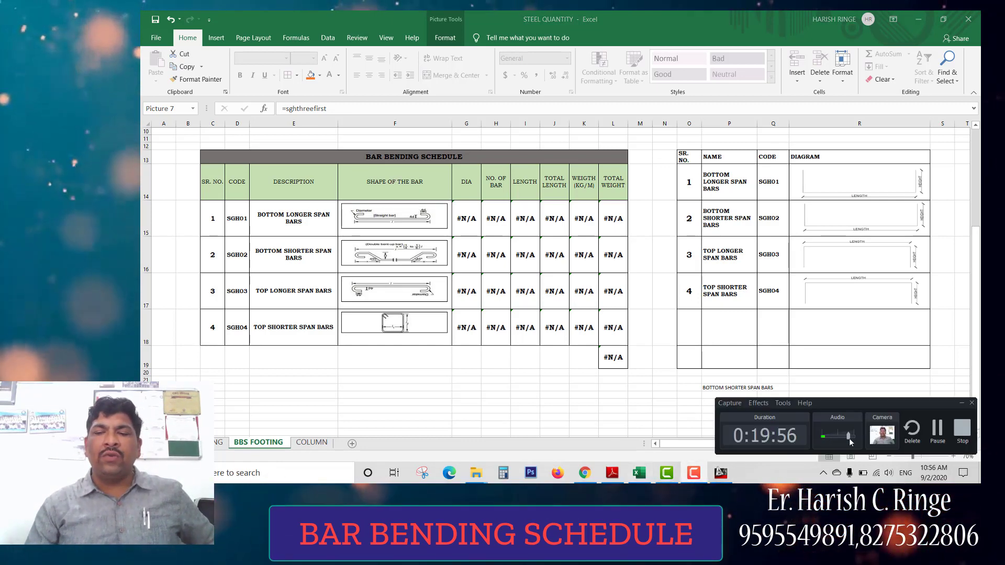
left_click(931, 441)
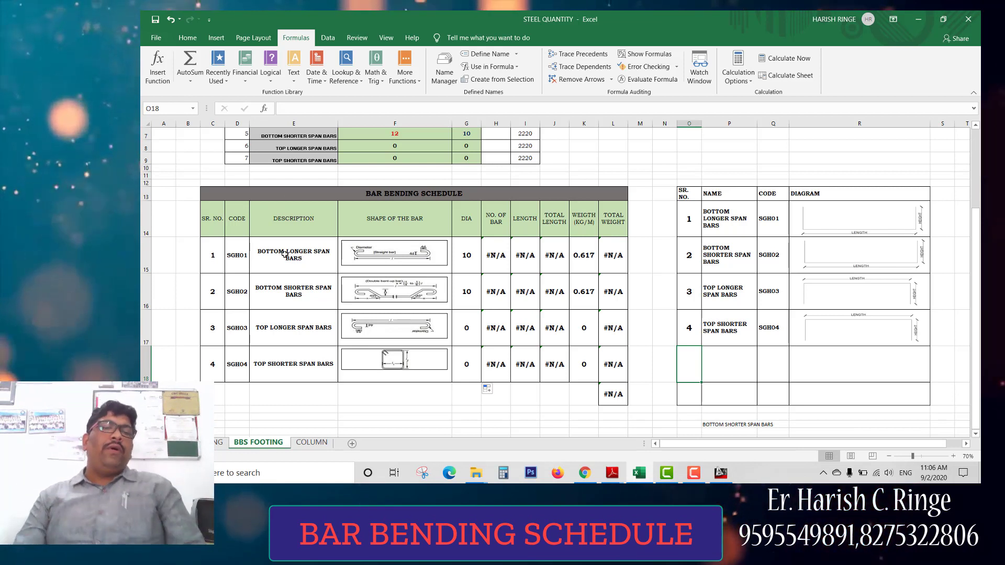
left_click(237, 255)
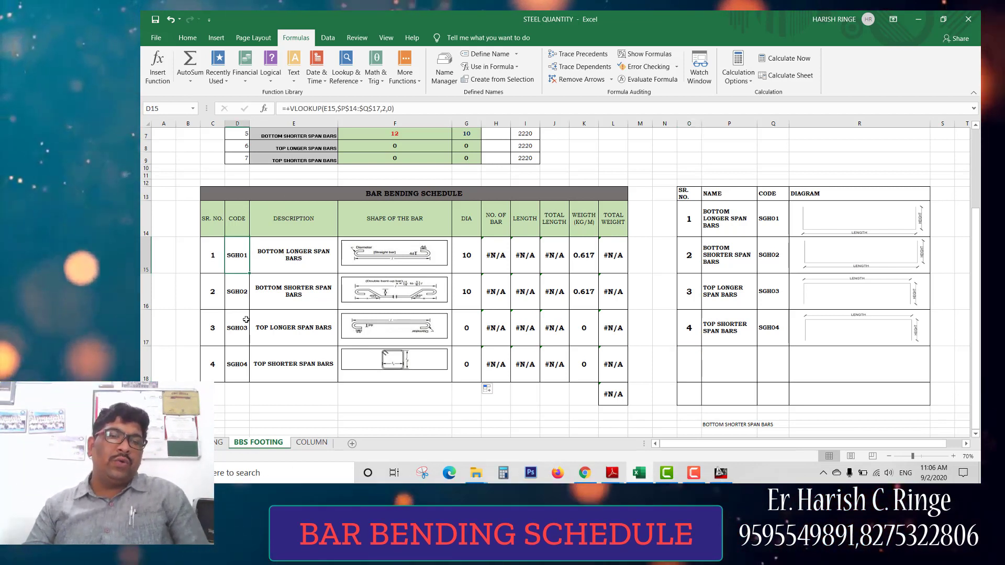
left_click_drag(246, 319, 237, 364)
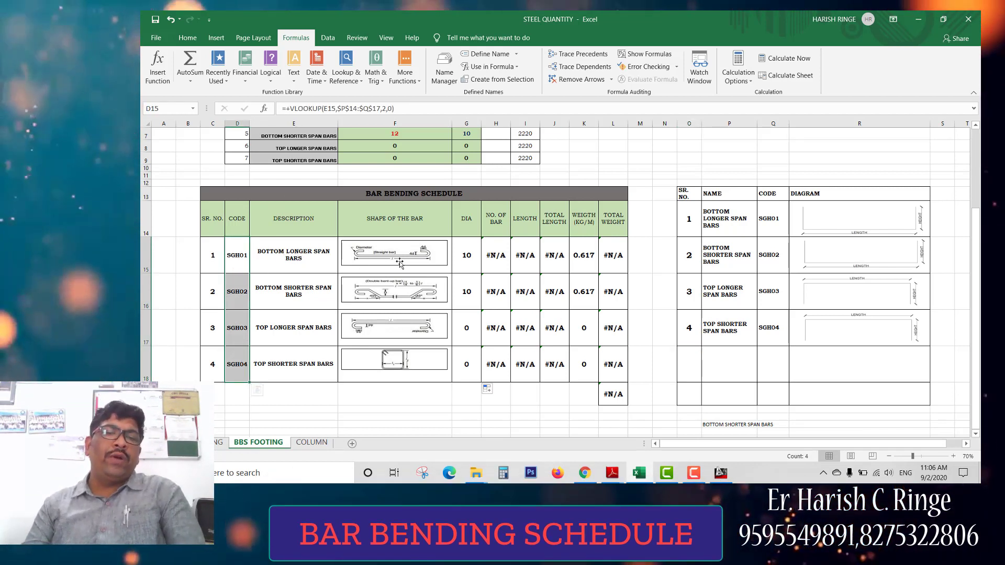
left_click(693, 466)
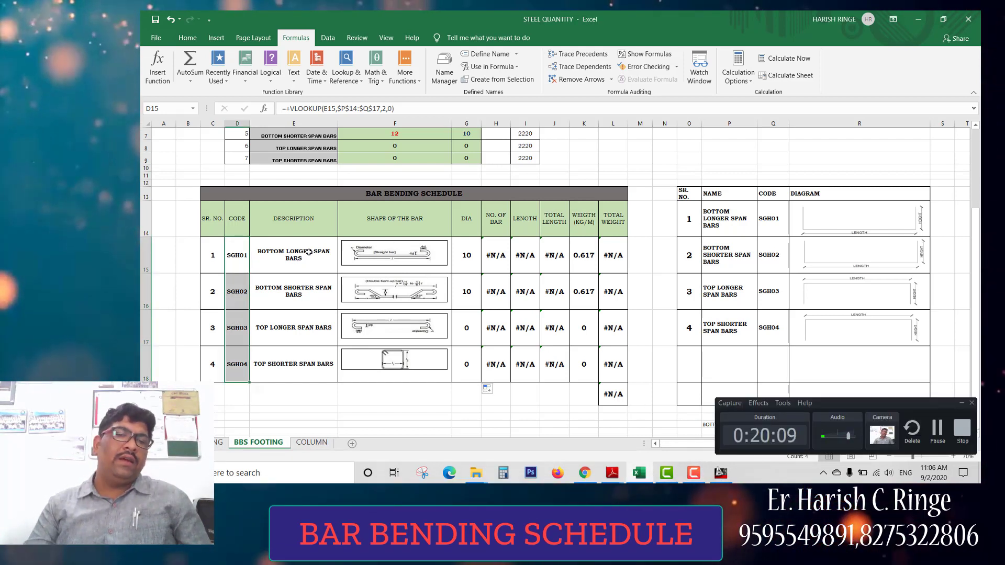
- Delete all four bar pictures from the SHAPE OF THE BAR column
key("Right")
left_click(410, 259)
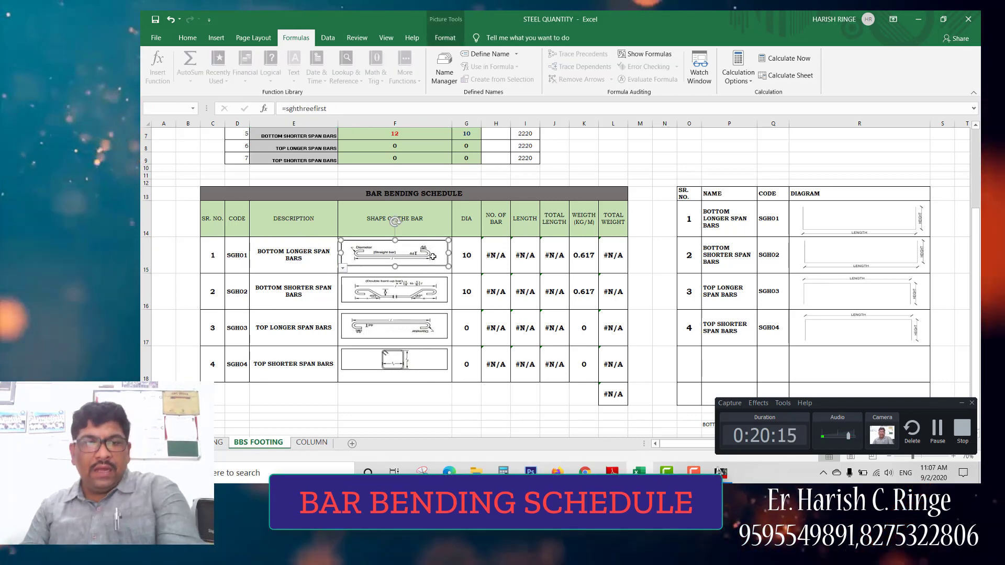
key("Delete")
key("Delete")
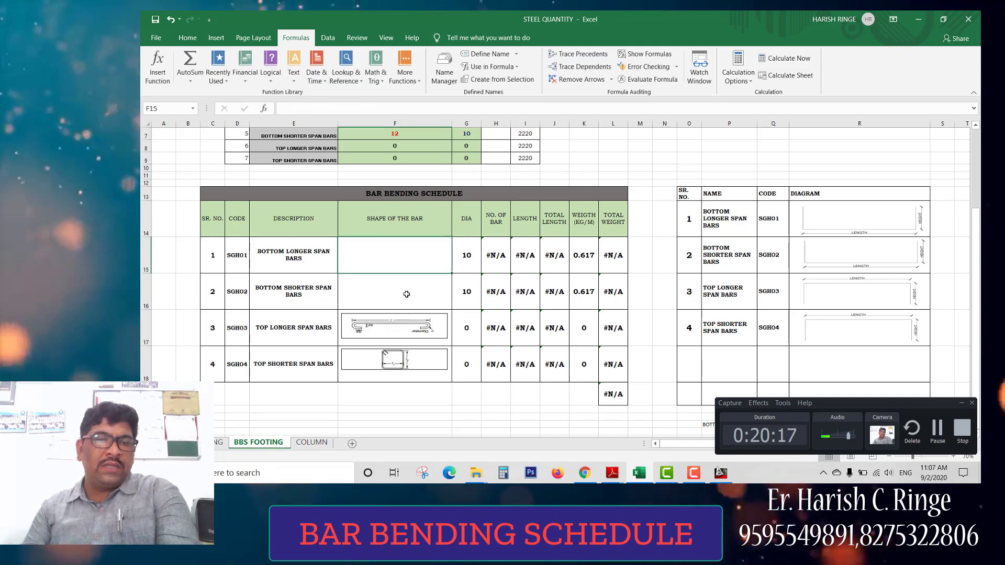
left_click(406, 293)
left_click(399, 326)
key("Delete")
left_click(400, 357)
key("Delete")
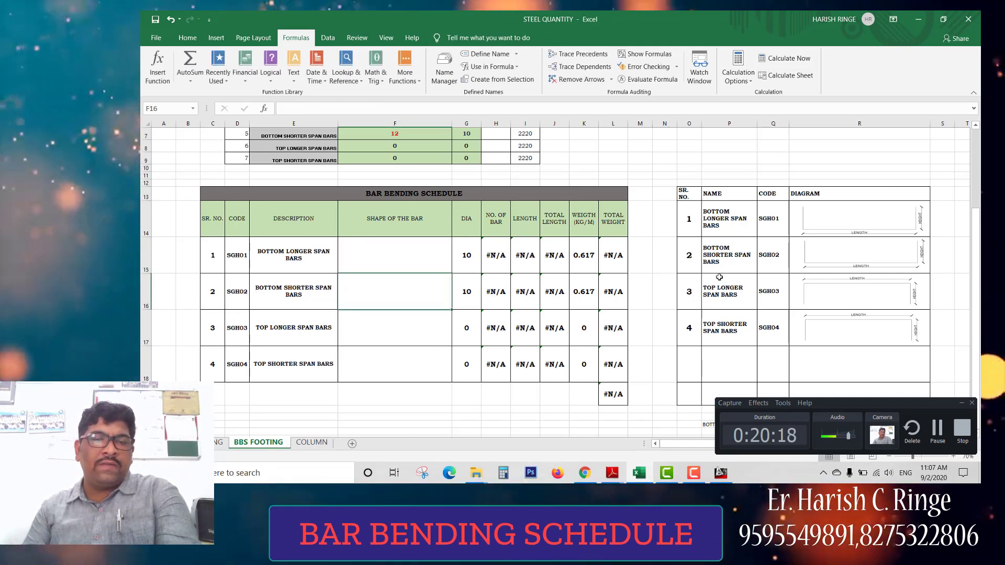
- Try placing a resized plain copy of the SGH01 diagram in the first row's shape cell, and delete it
left_click(818, 220)
left_click(383, 261)
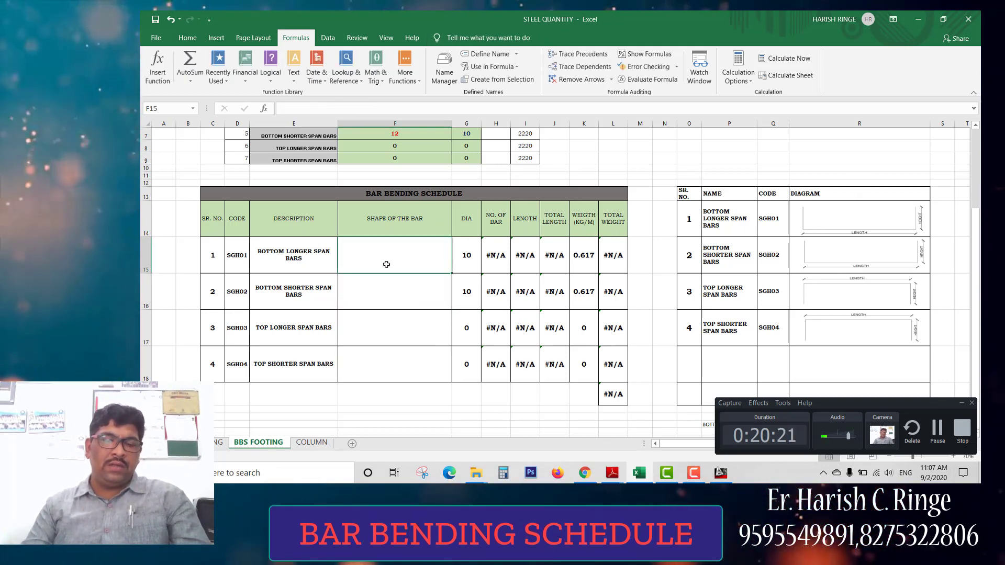
key("ctrl+v")
left_click_drag(459, 252, 435, 243)
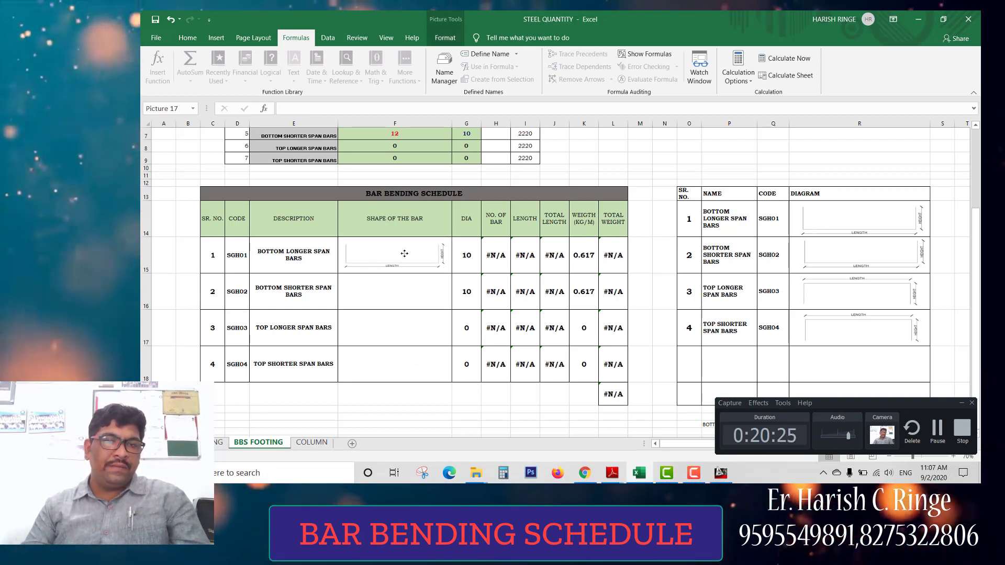
left_click(425, 292)
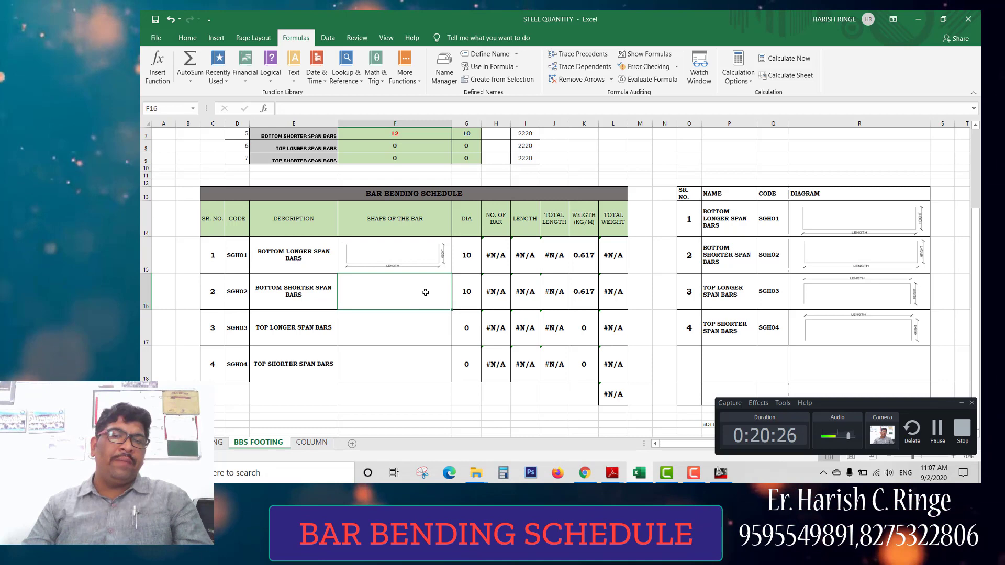
left_click(439, 266)
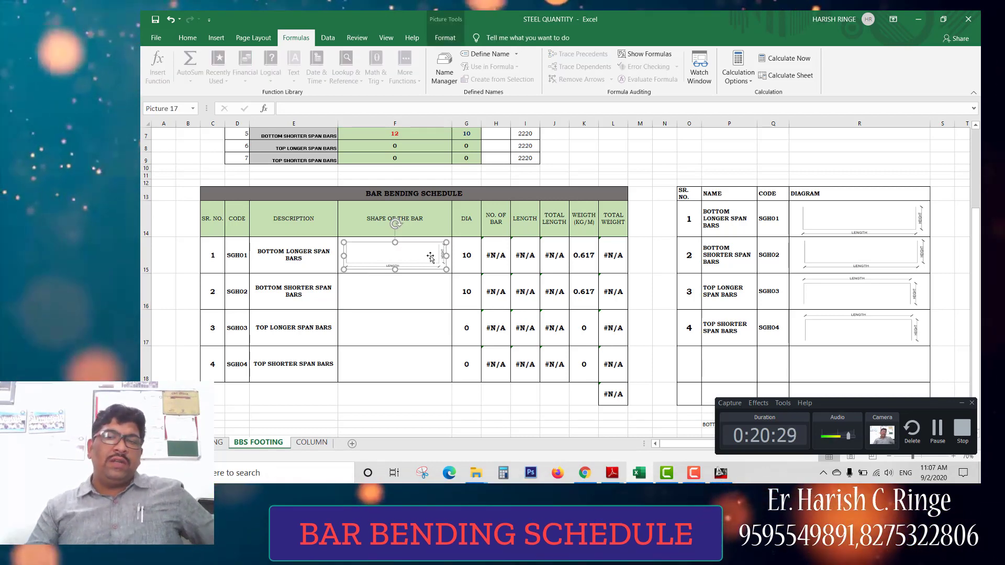
key("Delete")
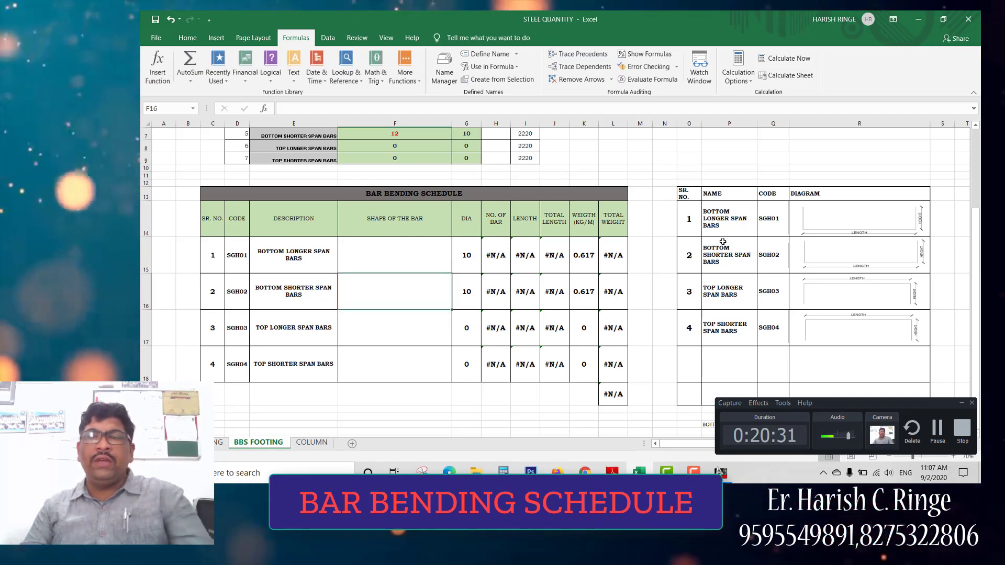
- Try copying the SGH01 diagram picture and pasting it into cell F15 as a Picture (Enhanced Metafile)
left_click(830, 226)
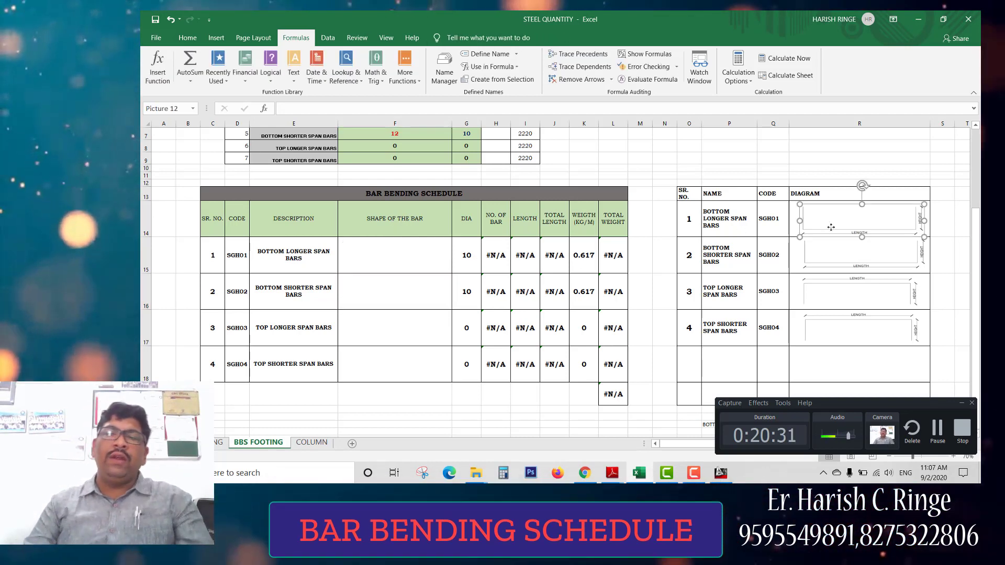
right_click(857, 220)
left_click(884, 241)
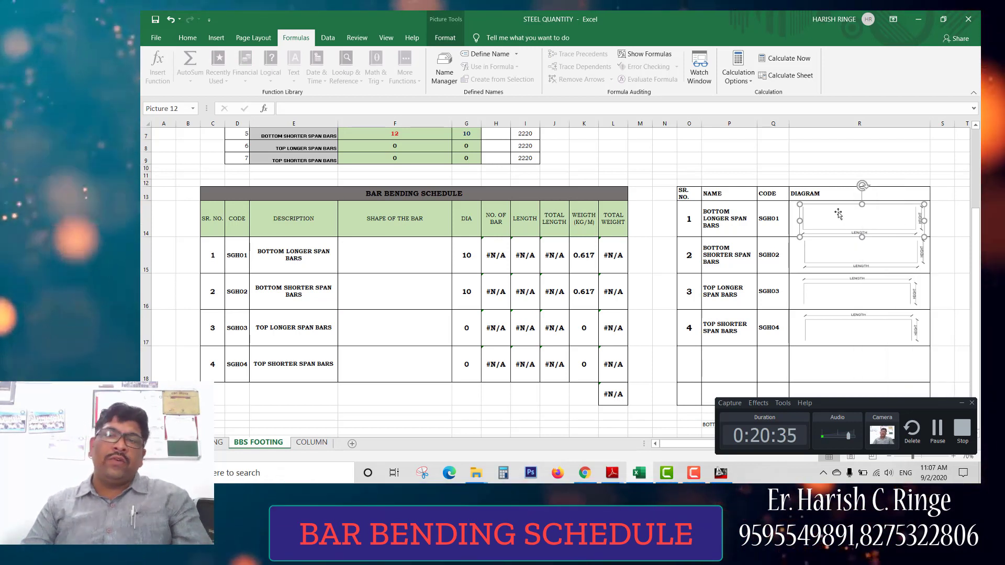
right_click(359, 258)
left_click(379, 274)
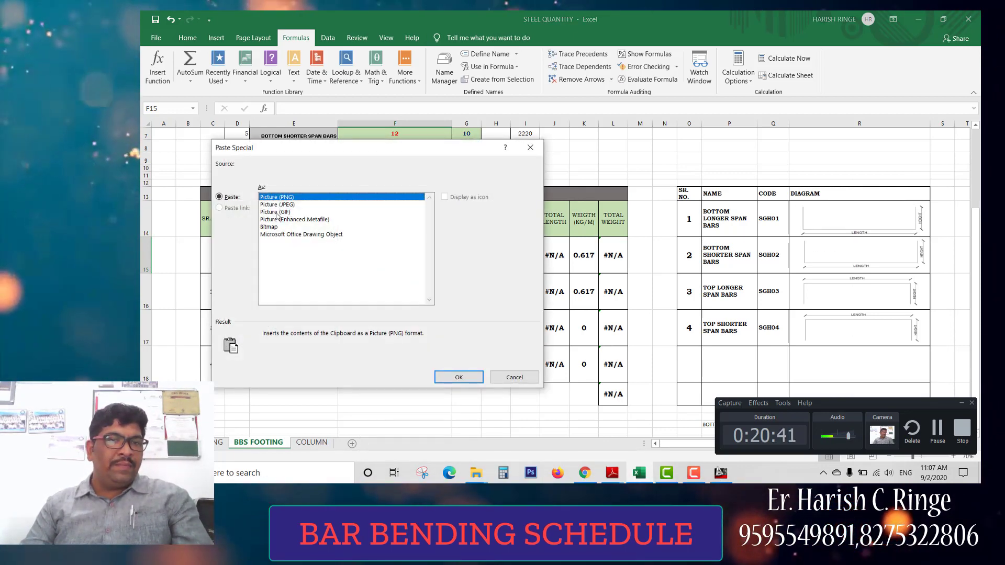
left_click(514, 377)
right_click(365, 256)
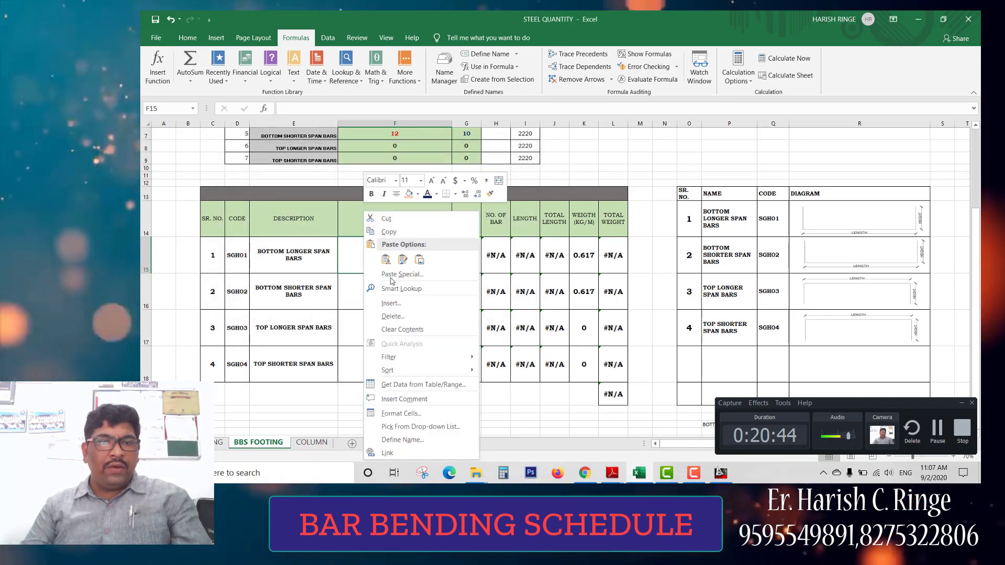
left_click(416, 278)
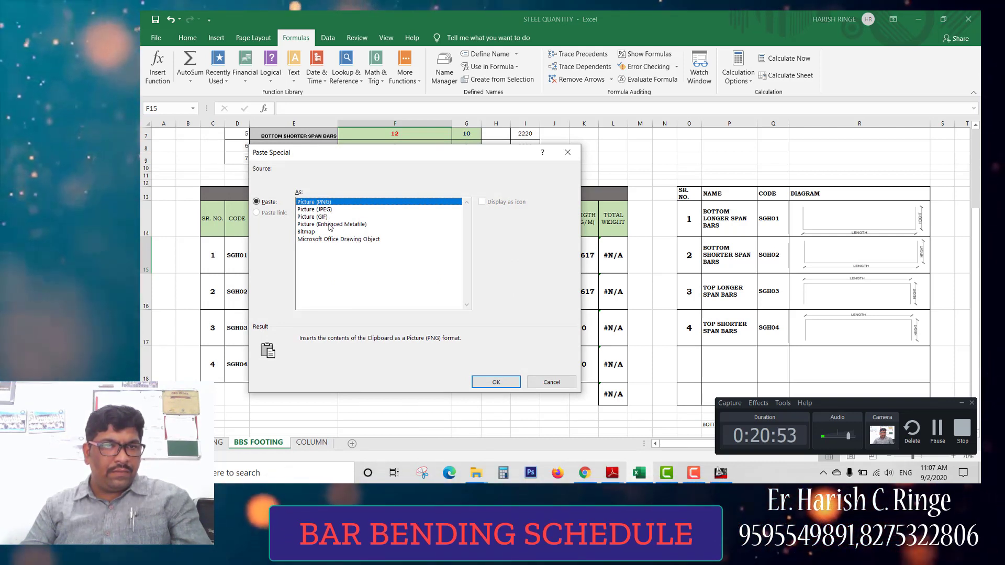
left_click(330, 224)
left_click(495, 381)
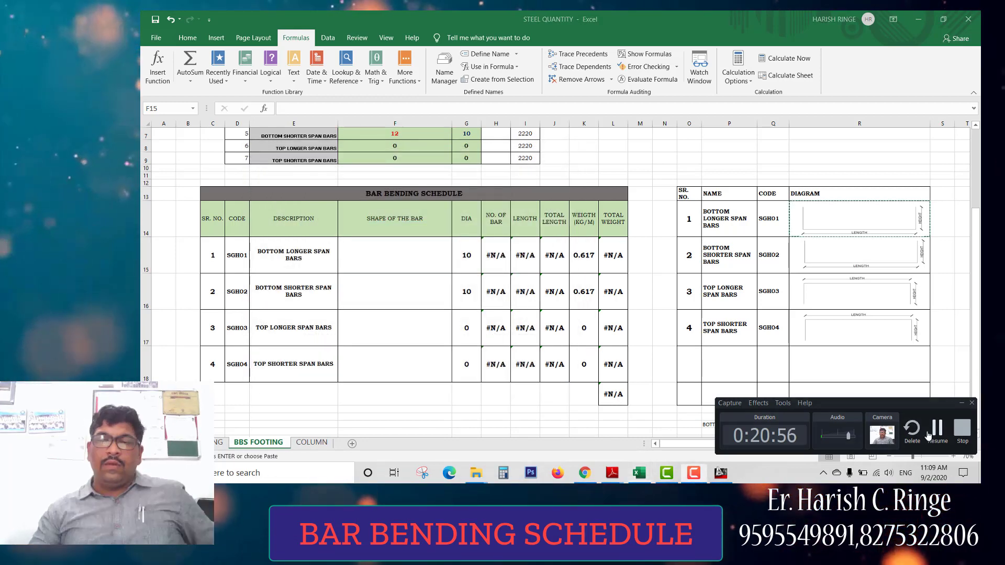
left_click(929, 433)
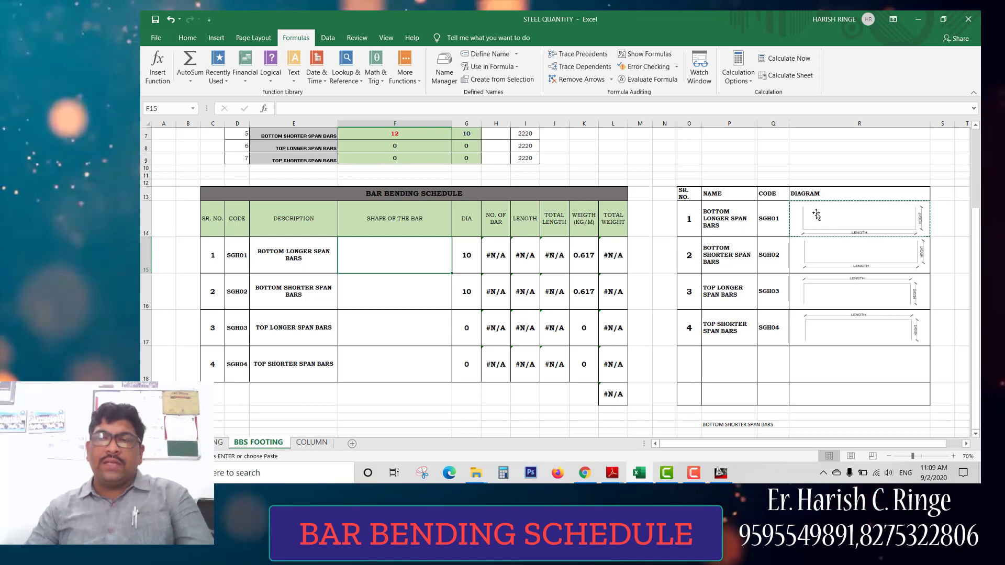
- Copy the whole cell R14 that holds the bottom longer span bars diagram
left_click(928, 214)
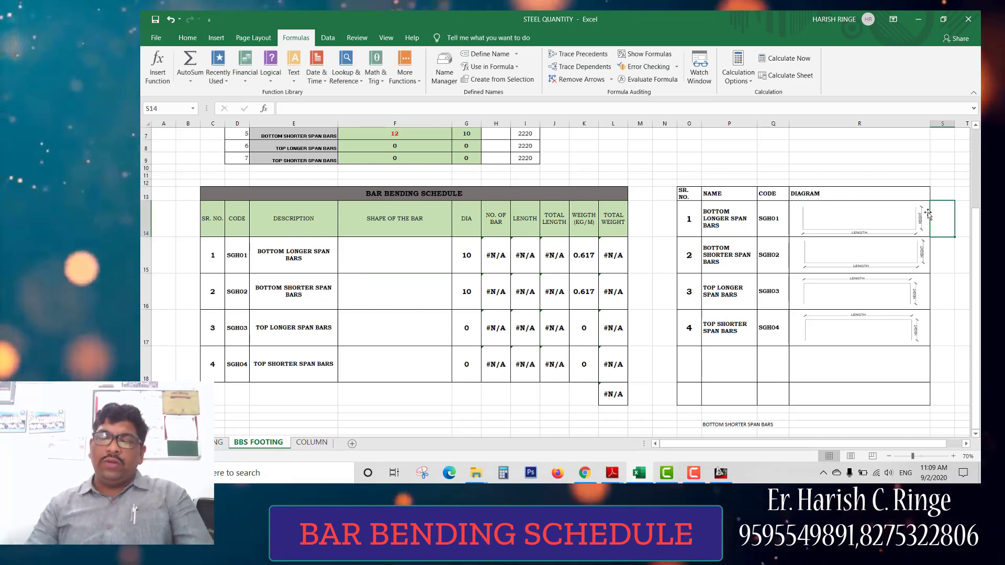
left_click(928, 214)
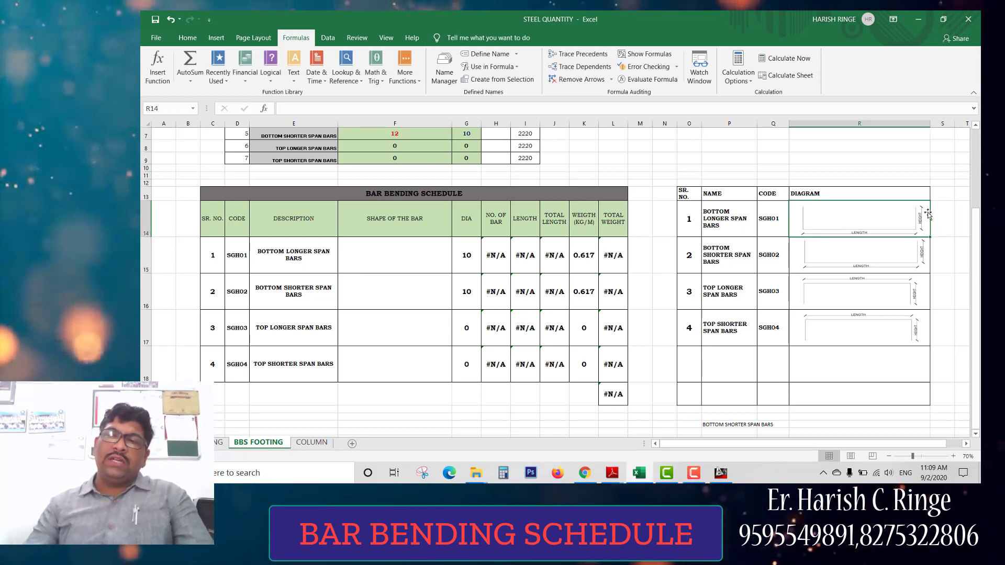
right_click(861, 214)
key("Escape")
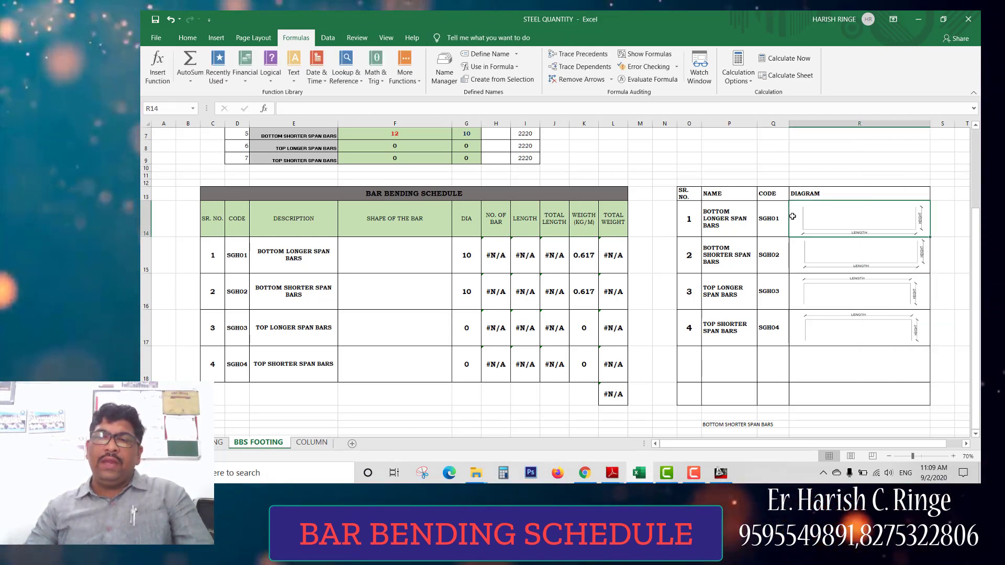
key("ctrl+c")
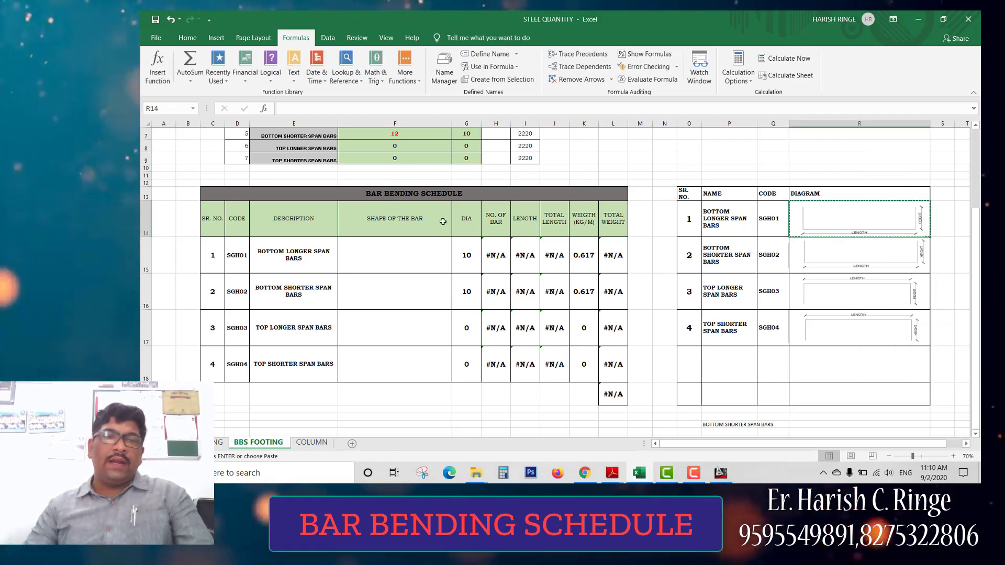
right_click(391, 250)
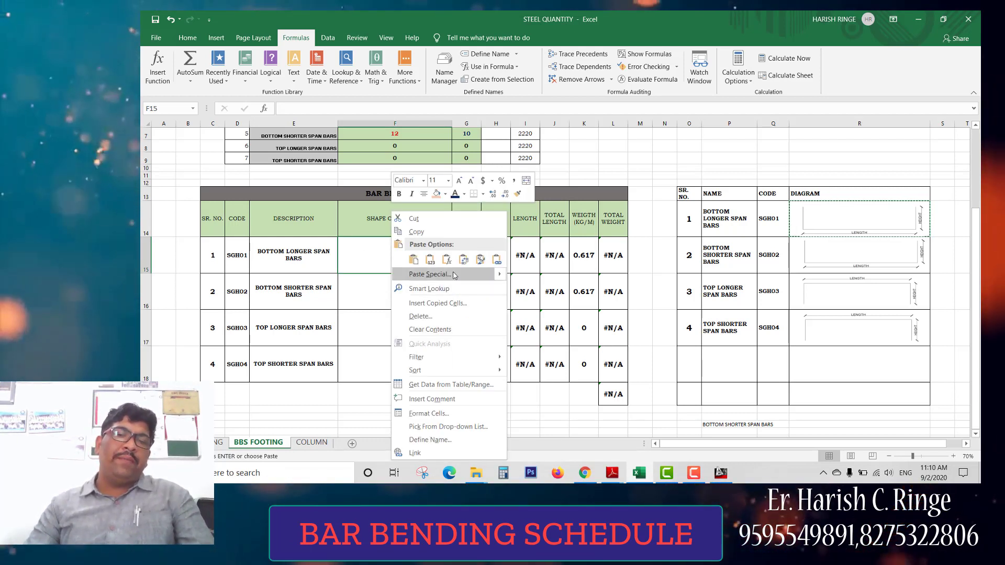
mouse_move(500, 275)
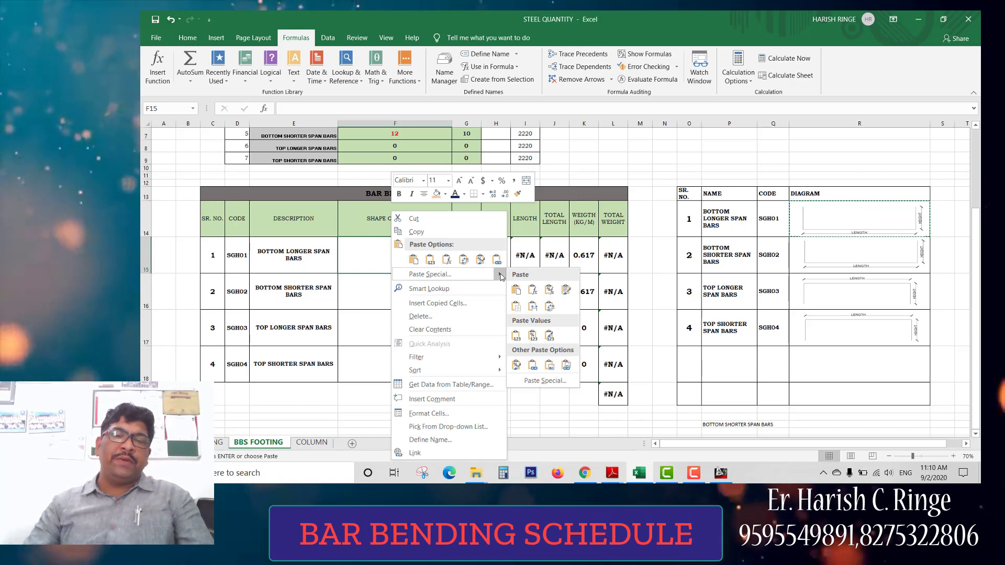
left_click(480, 275)
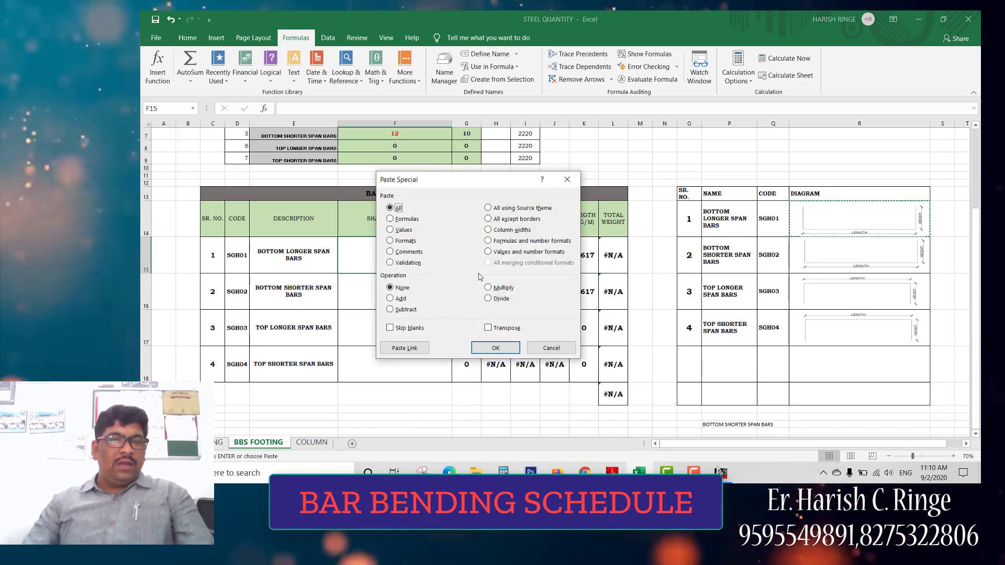
key("Escape")
right_click(438, 262)
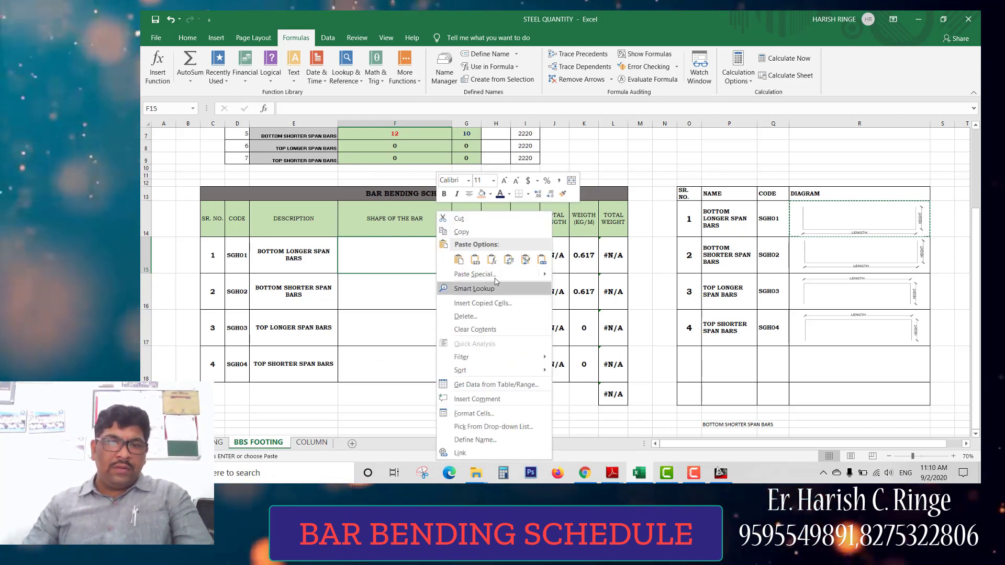
key("ctrl+alt+v")
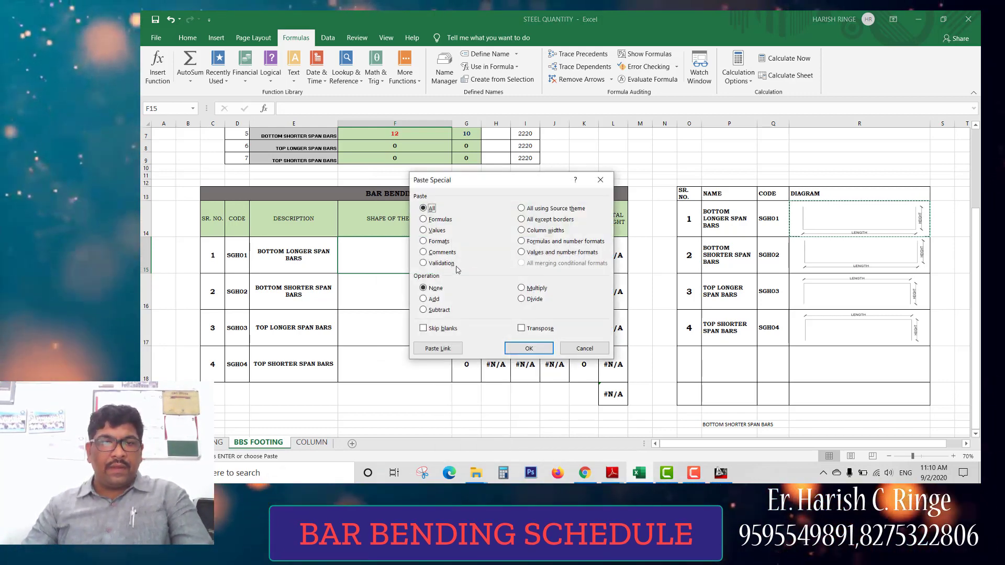
key("Escape")
- Paste the copied diagram cell into the first row's shape cell F15 as a Linked Picture
right_click(406, 265)
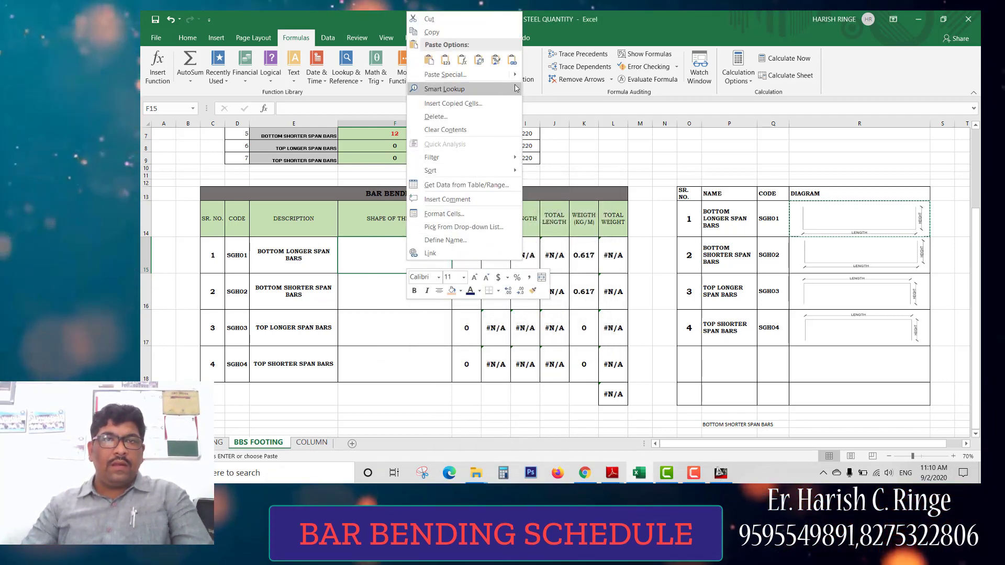
mouse_move(503, 75)
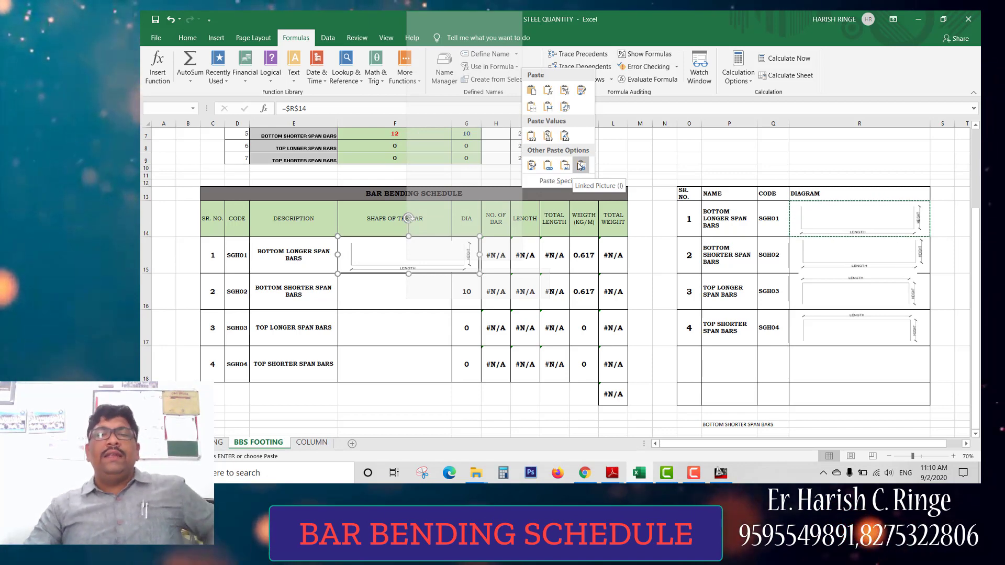
- Shrink the linked diagram picture to about 0.84" high by 2.92" wide so it fits inside shape cell F15
left_click(580, 166)
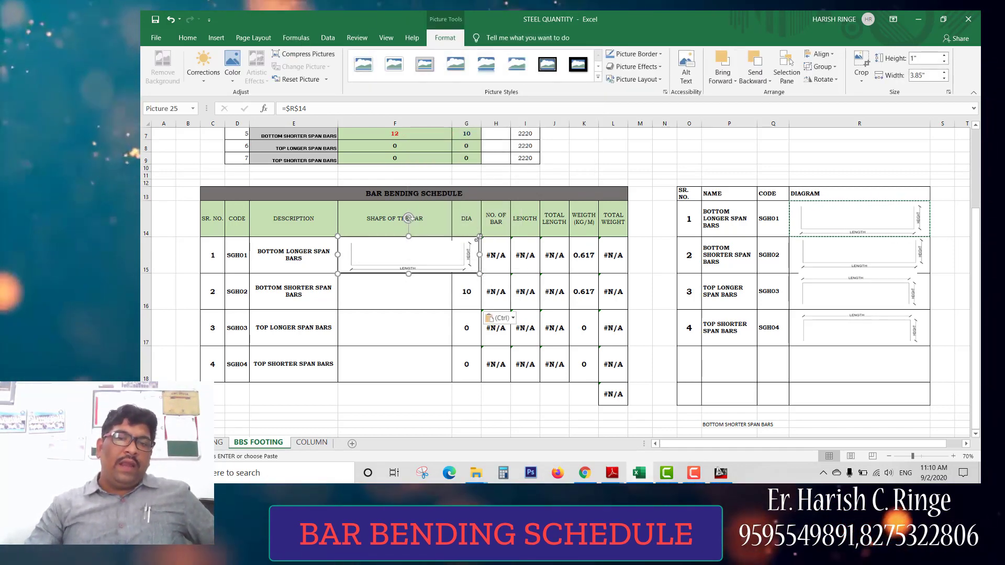
left_click_drag(448, 242, 411, 251)
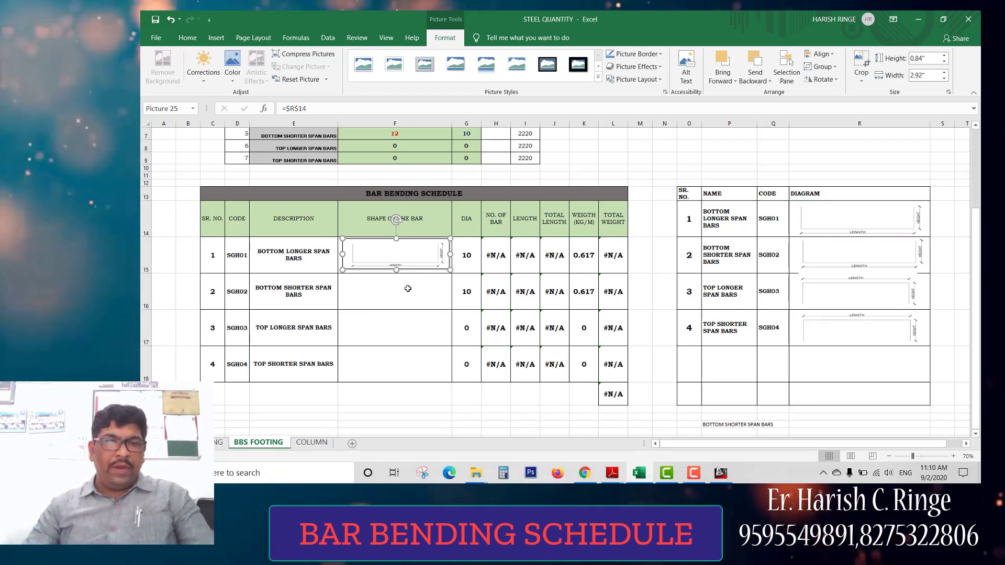
- Duplicate the fitted linked diagram into the shape cells of schedule rows 2, 3 and 4, and shift all four pictures together to centre them
left_click_drag(413, 291, 415, 287)
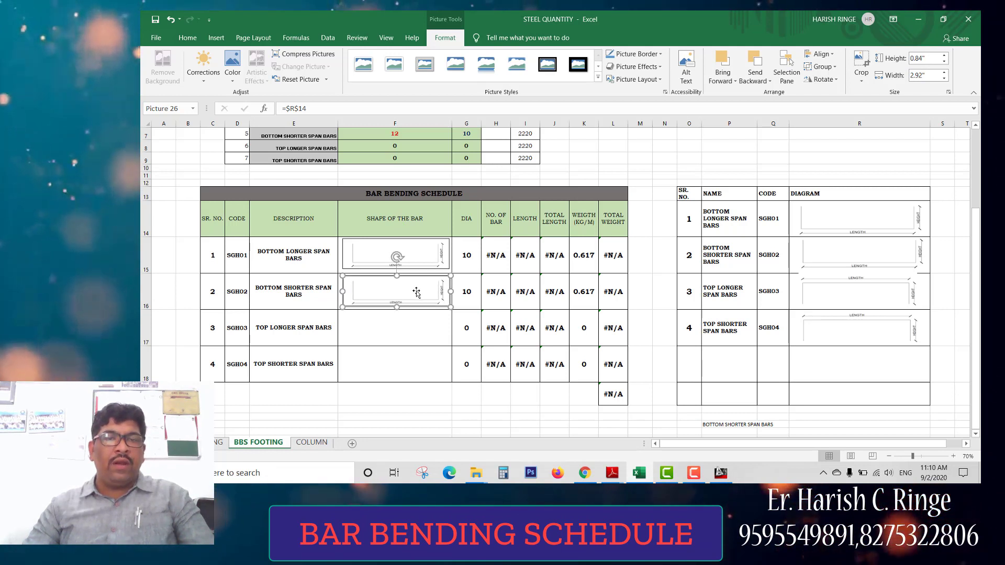
left_click_drag(416, 292, 419, 289)
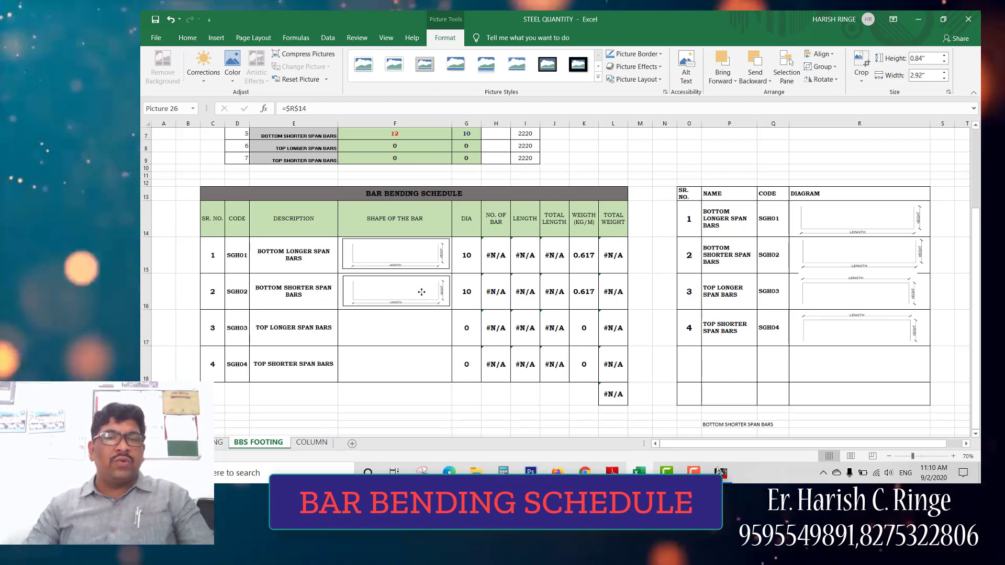
left_click(424, 292)
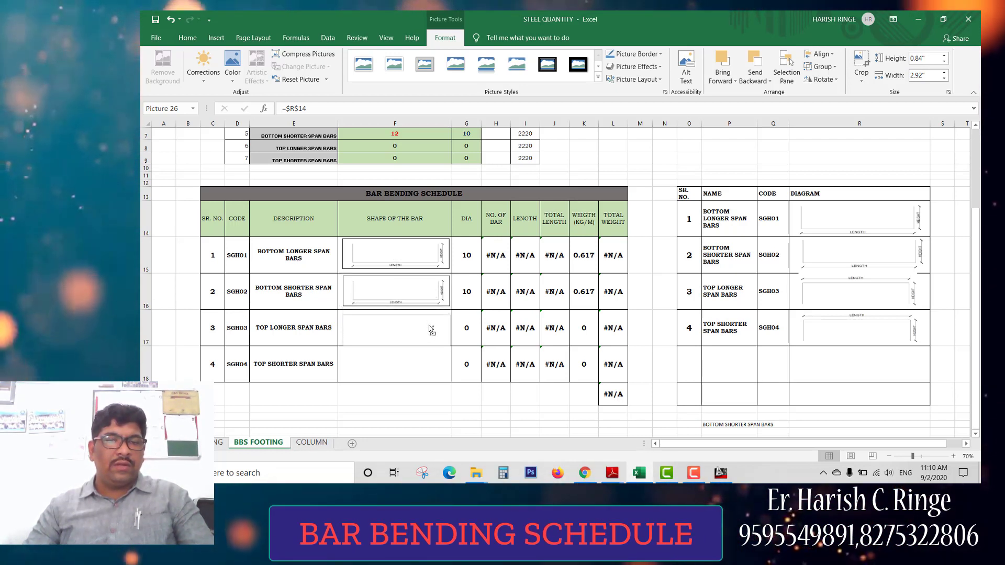
left_click_drag(430, 330, 430, 356)
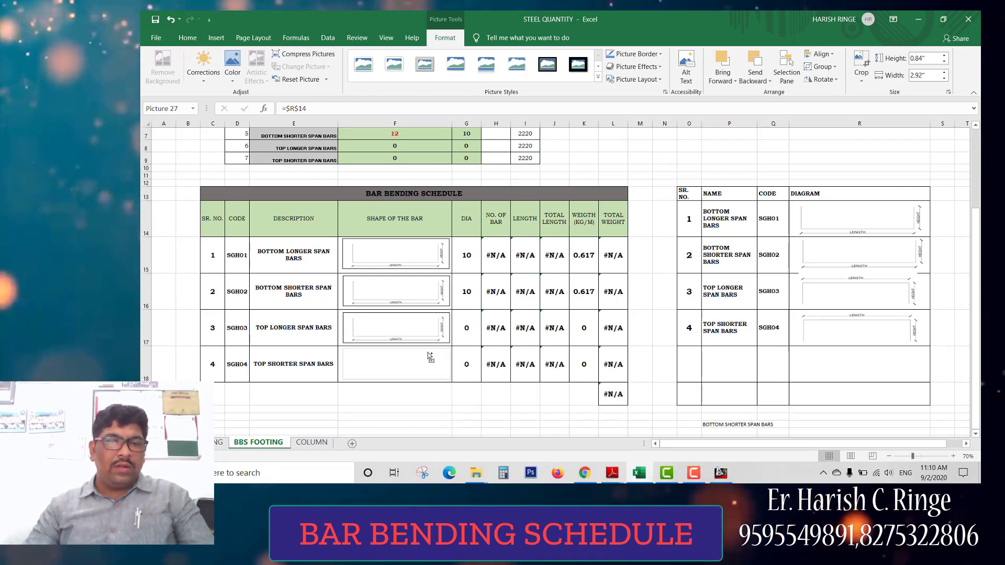
left_click(425, 257, "ctrl")
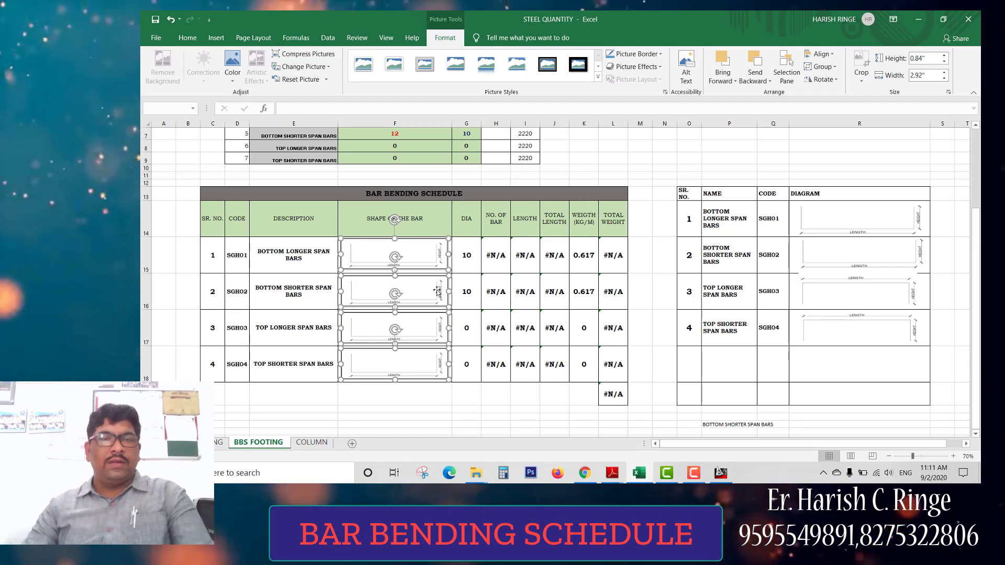
left_click(636, 372)
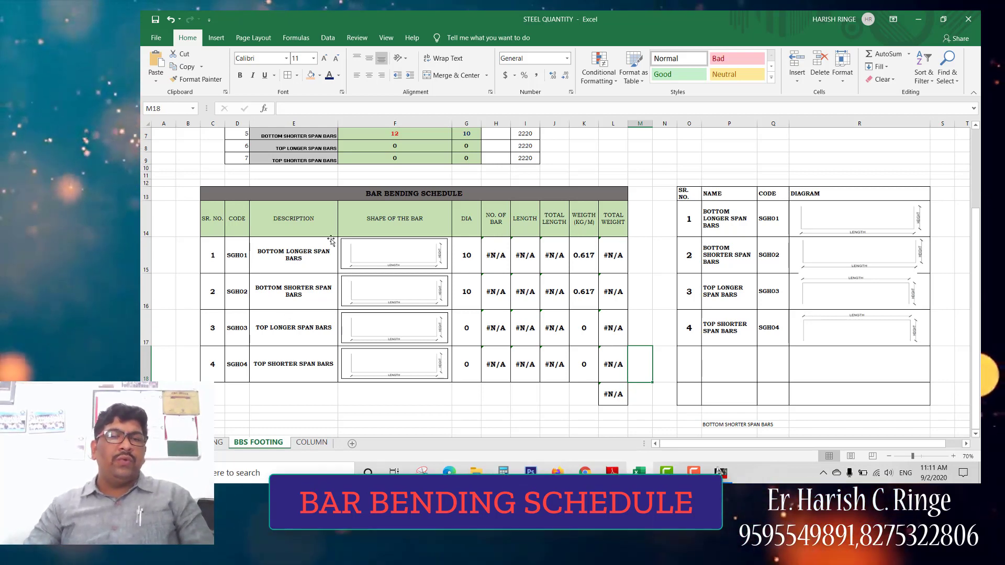
left_click(412, 254)
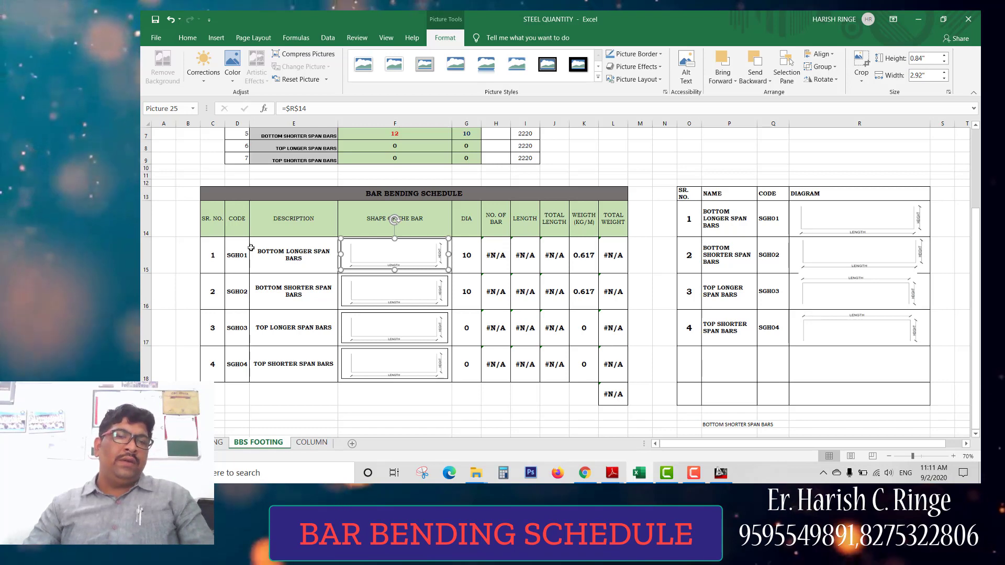
left_click(461, 418)
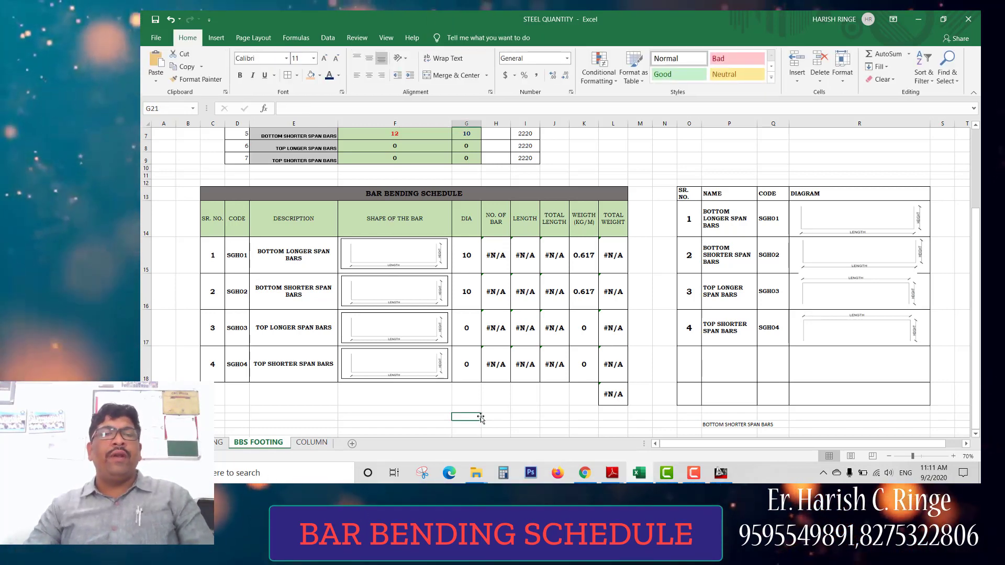
left_click(310, 40)
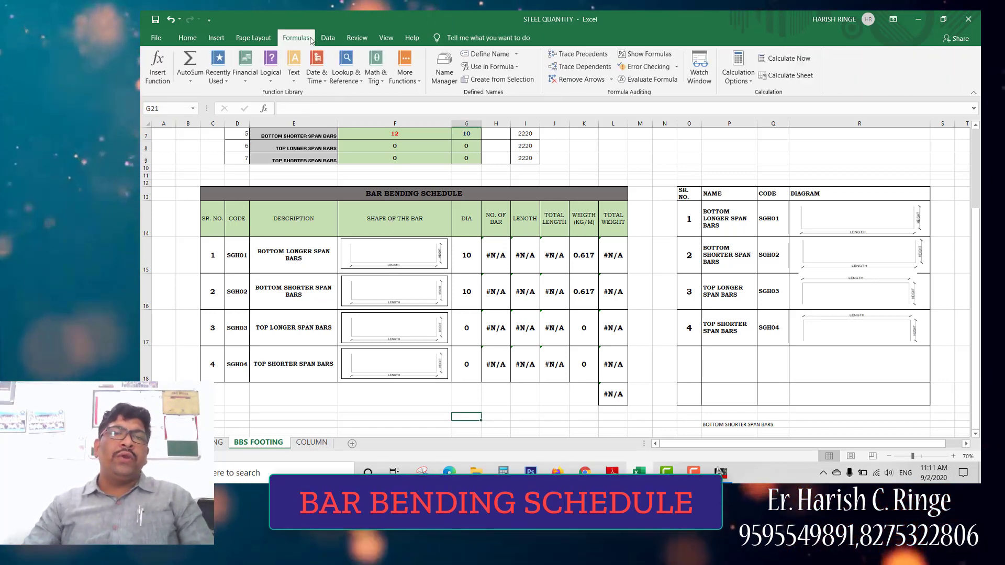
left_click(444, 63)
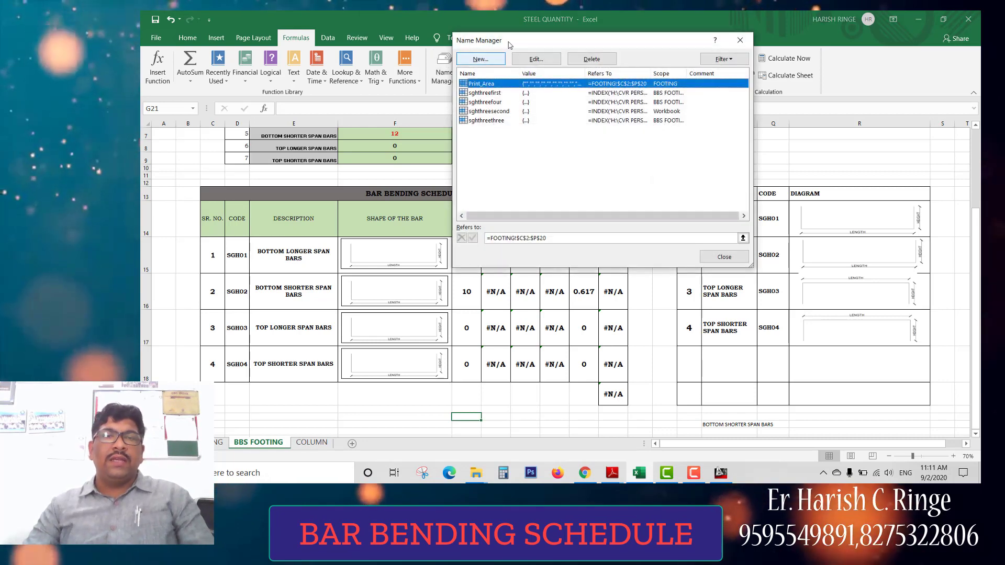
left_click_drag(659, 45, 713, 35)
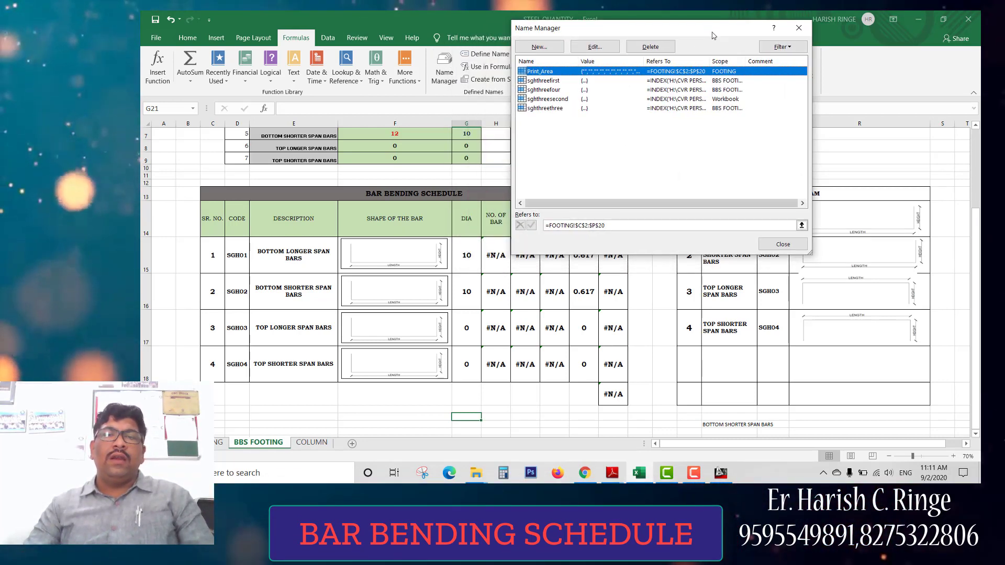
left_click(538, 46)
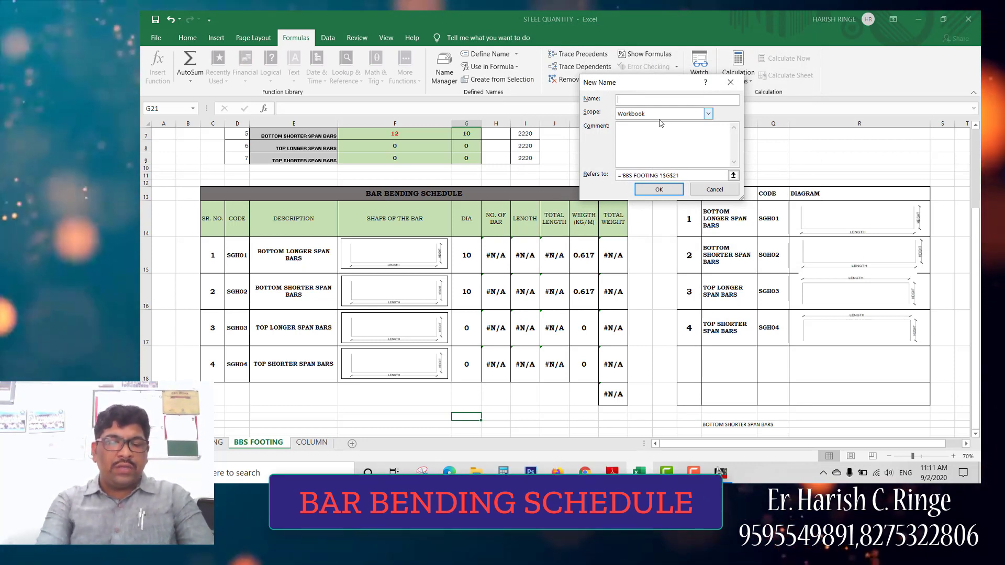
type("BBS FOOTING")
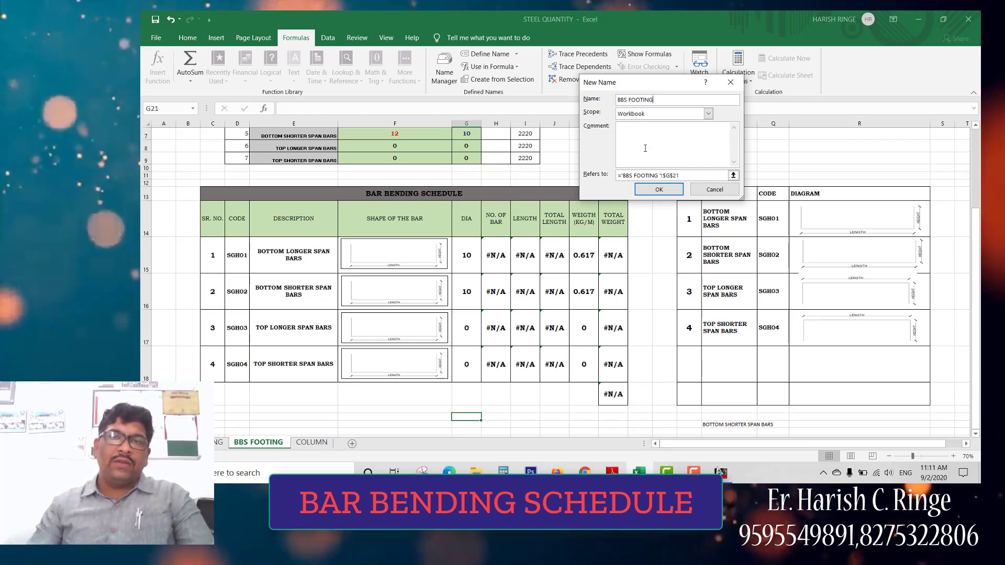
left_click(674, 114)
left_click(657, 139)
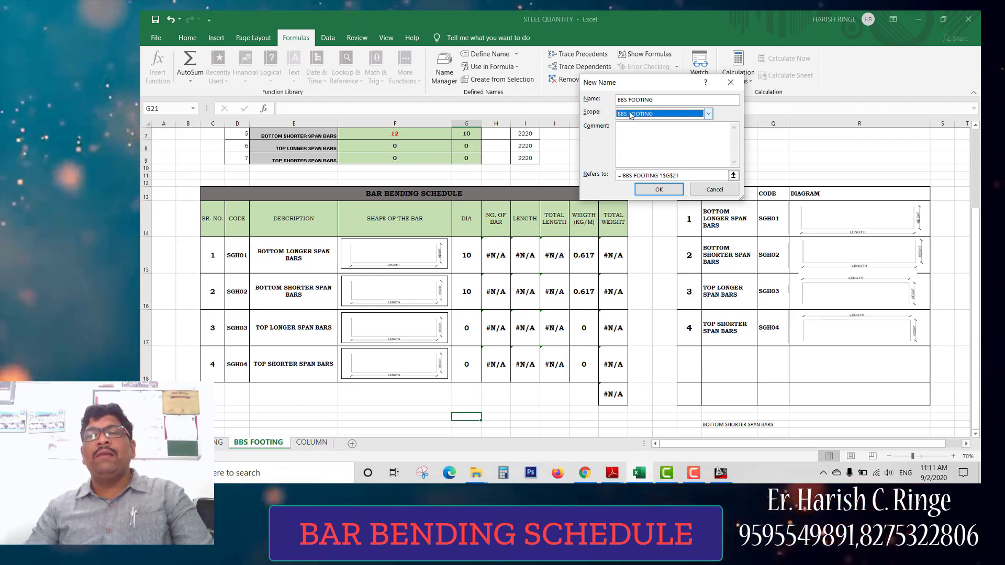
left_click(695, 175)
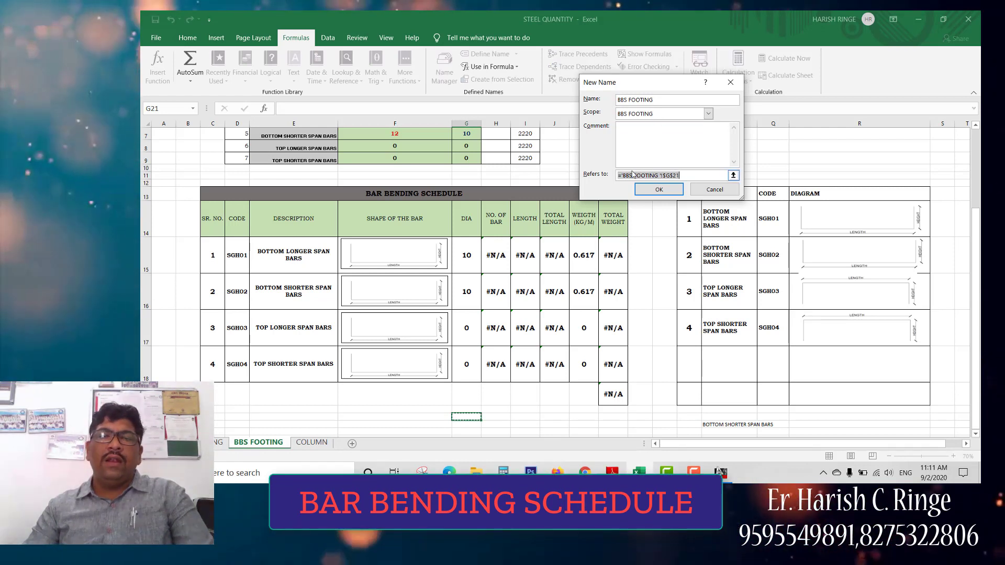
left_click(677, 177)
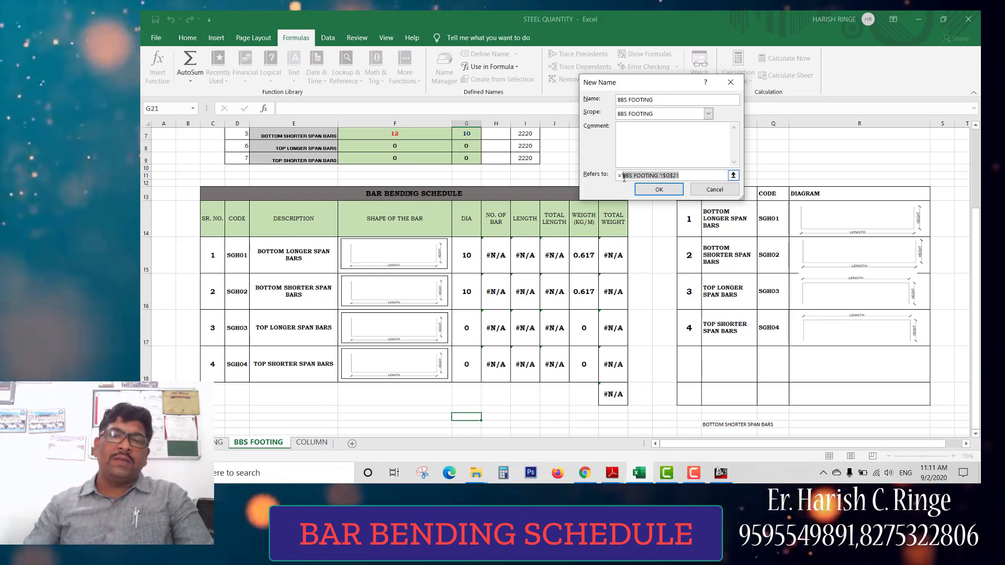
type("INDEX")
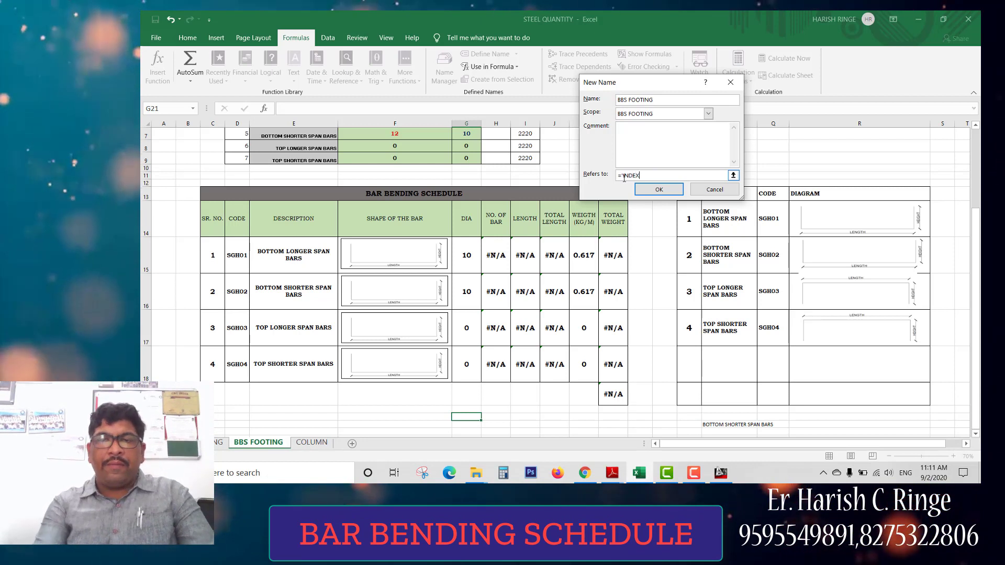
type("(")
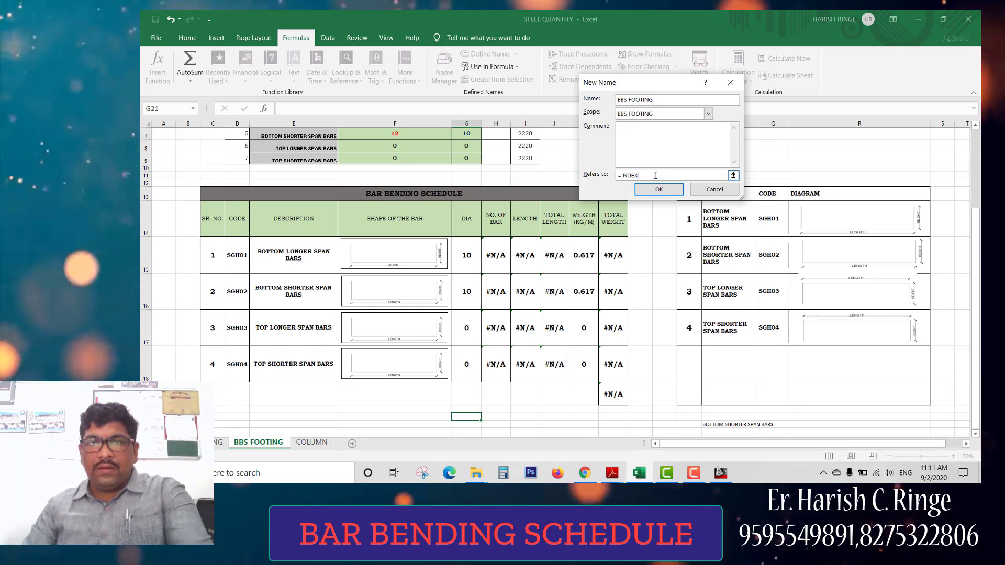
key("BackSpace")
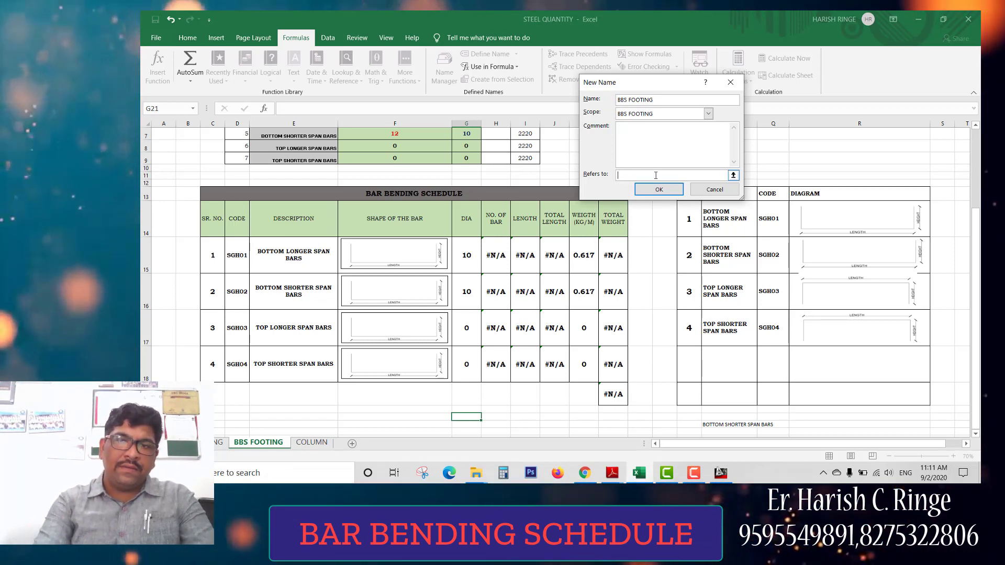
type("=")
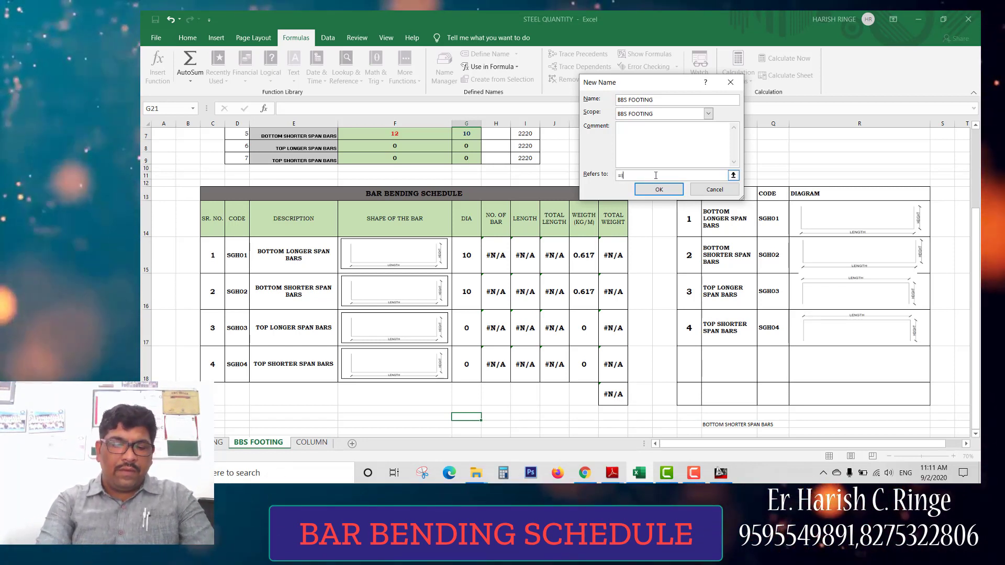
type("INDEX('BBS FOOTING '!$R$14")
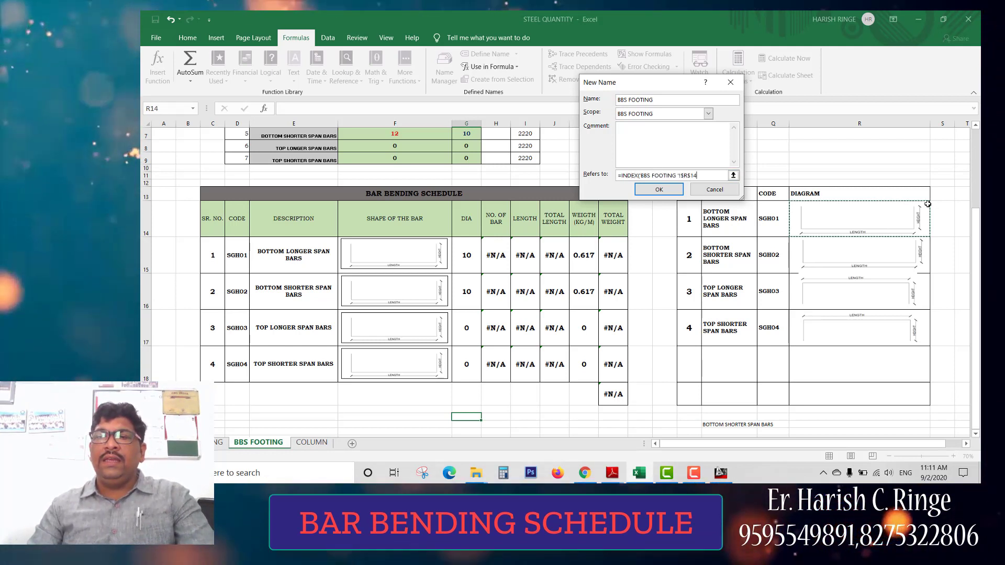
left_click_drag(931, 206, 921, 337)
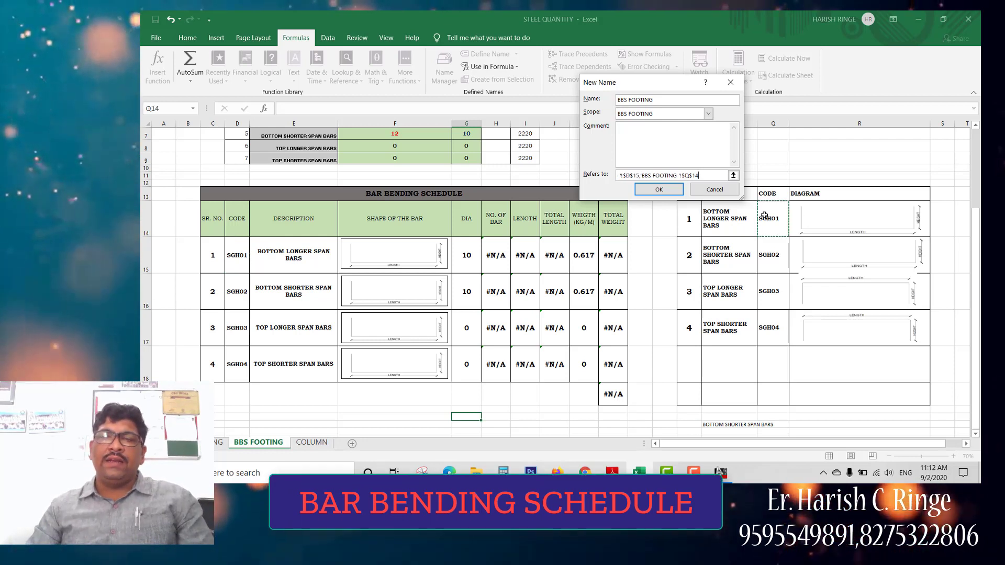
left_click_drag(764, 214, 769, 327)
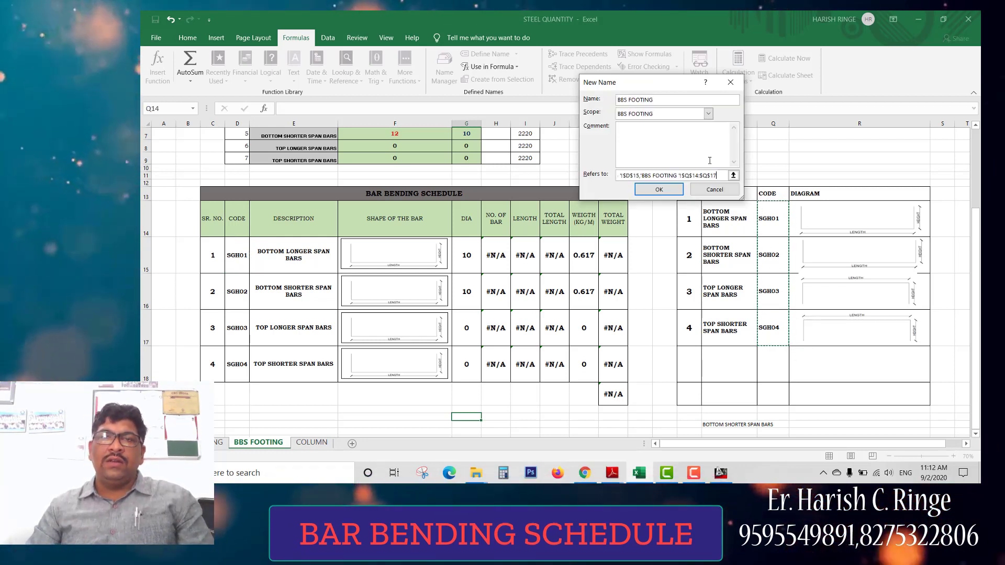
left_click(678, 175)
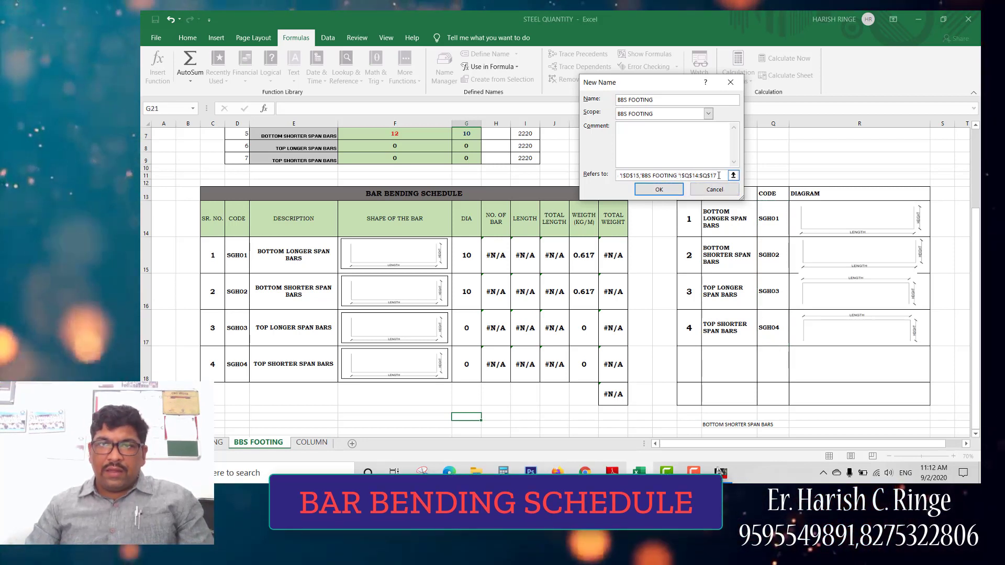
type("+")
key("Home")
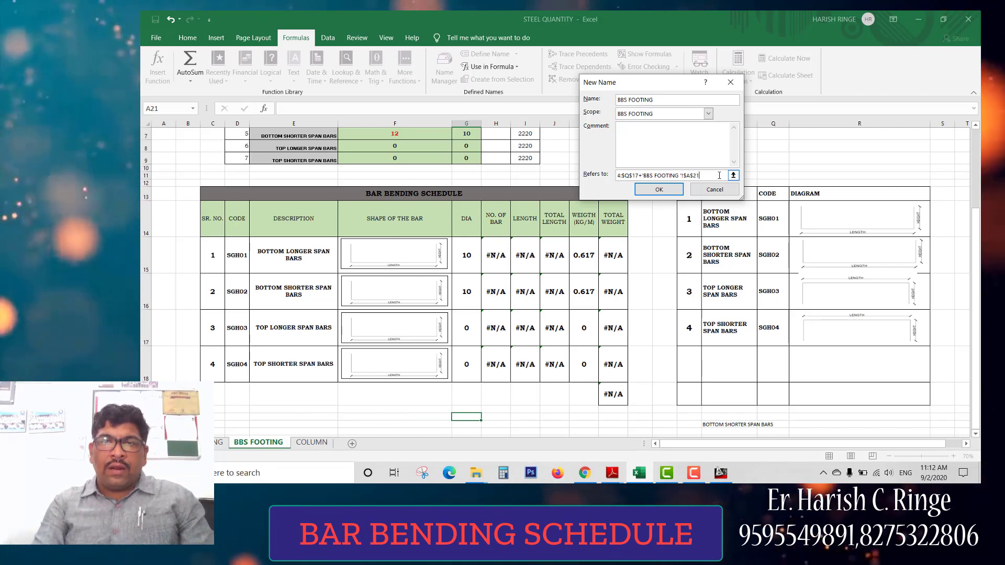
left_click(715, 189)
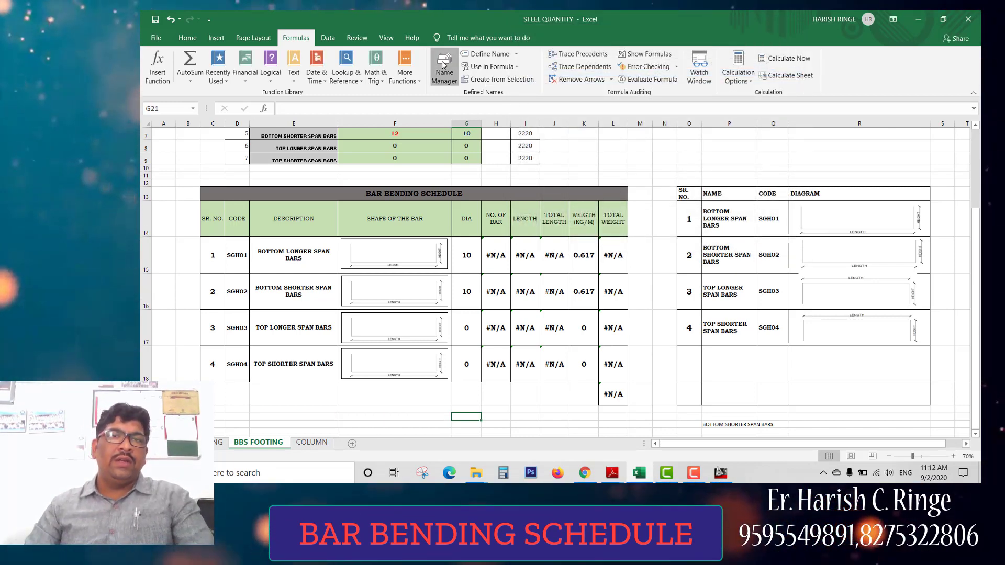
- Start a new defined name called BBS FOOTING with its scope set to the BBS FOOTING sheet
left_click(444, 64)
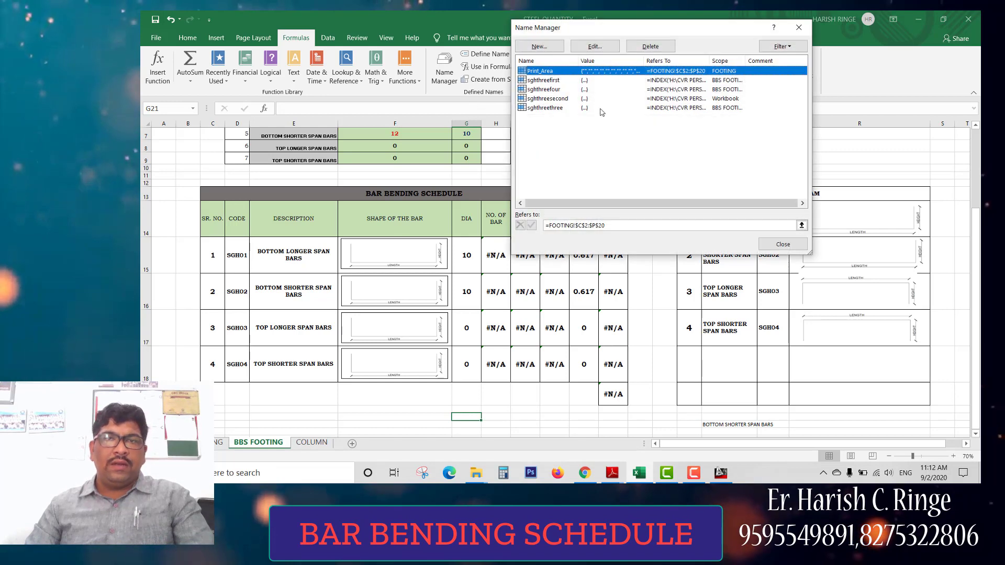
left_click(539, 46)
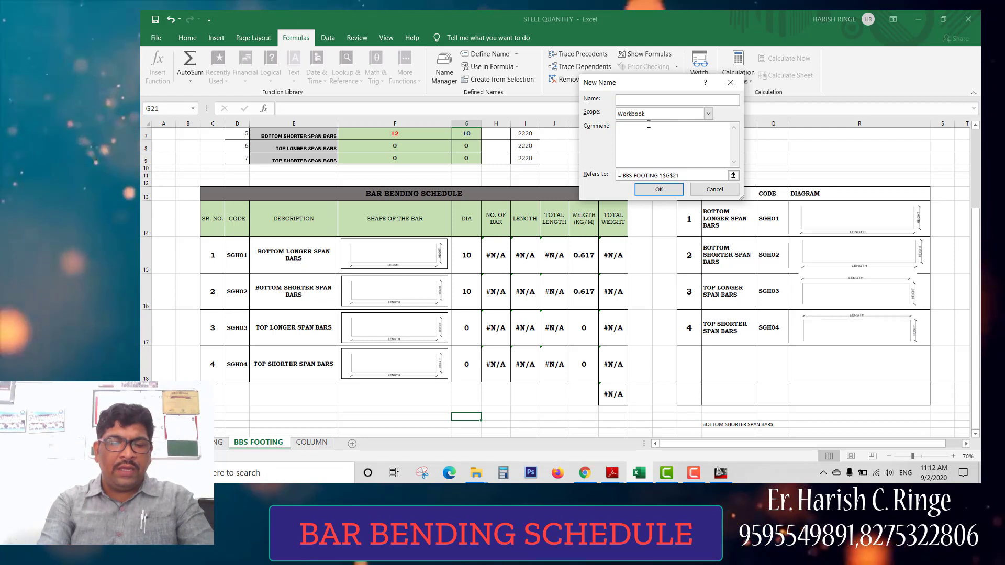
type("BBS FOOTING")
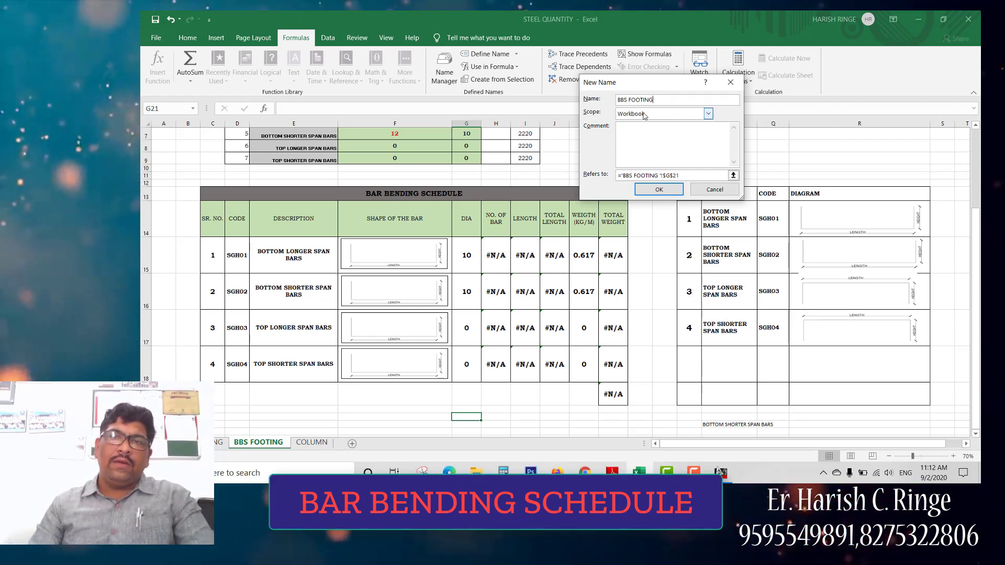
left_click(708, 114)
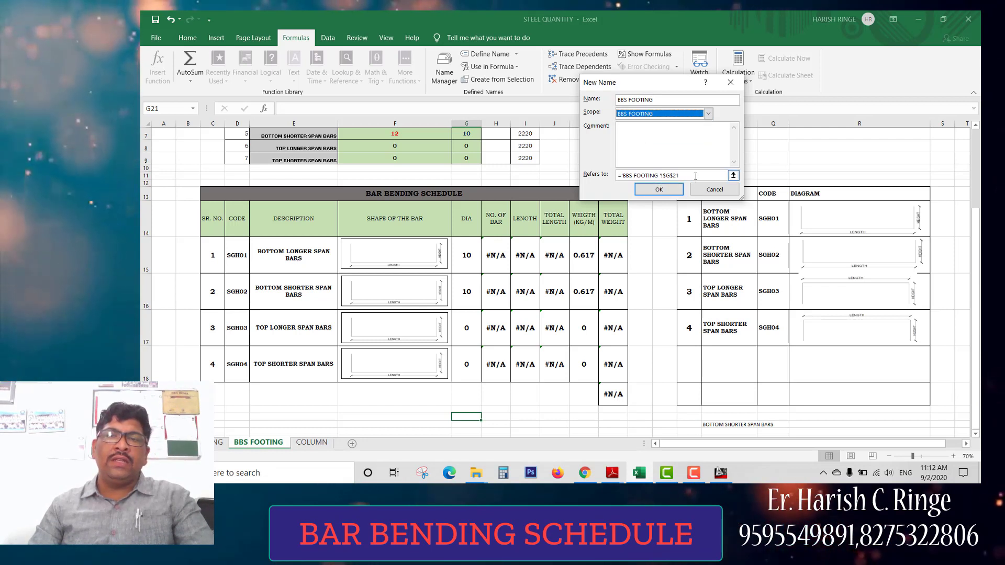
- Set the BBS FOOTING name's reference to INDEX over diagram cells R14:R17, with MATCH of code D15 in Q14:Q17
left_click_drag(696, 177, 621, 174)
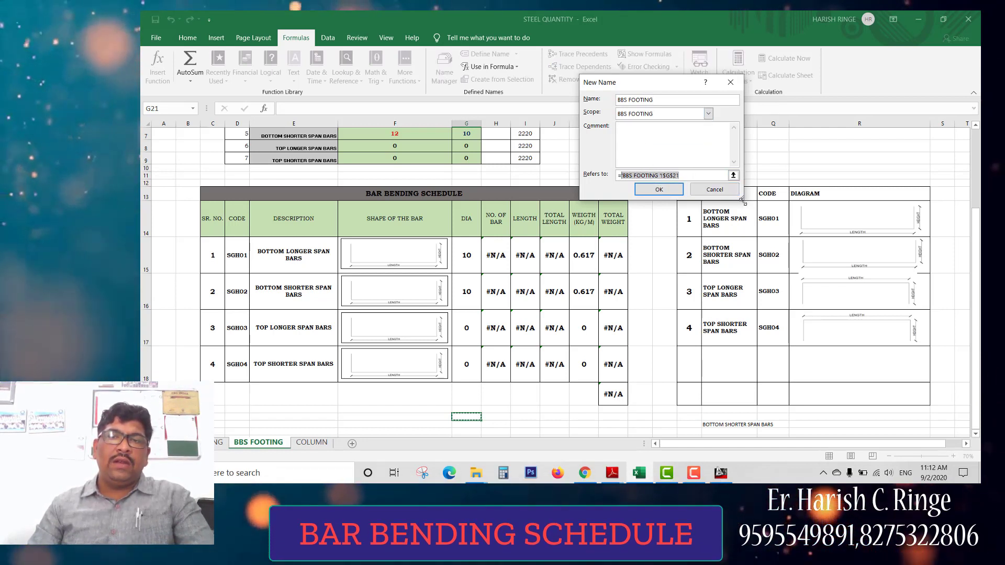
type("INDEX(")
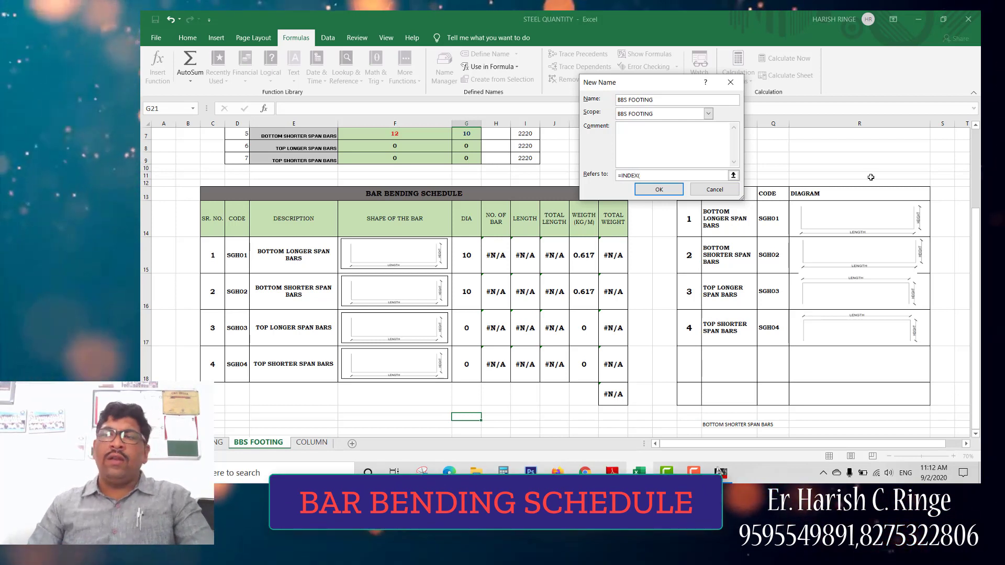
left_click_drag(927, 205, 921, 335)
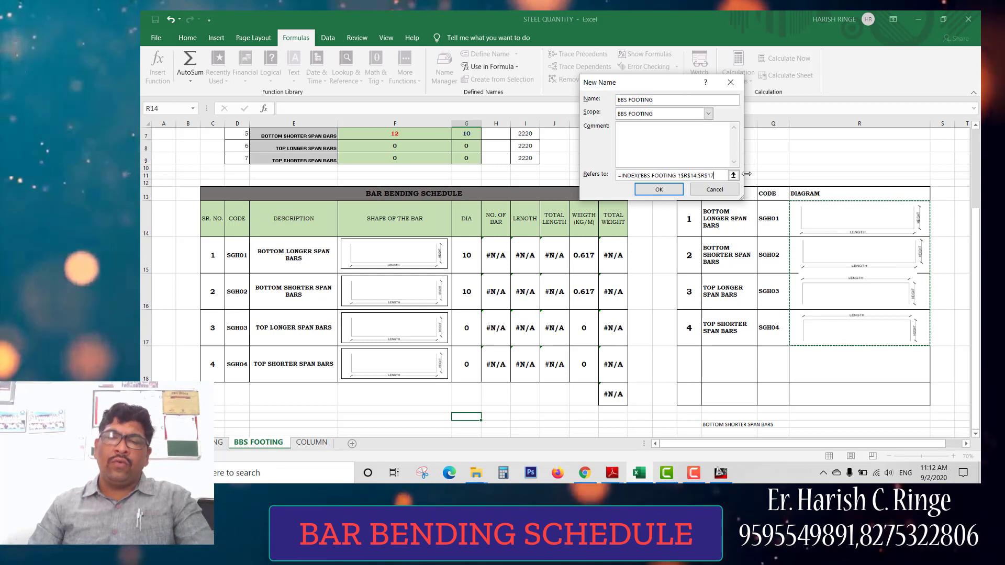
type(",MA")
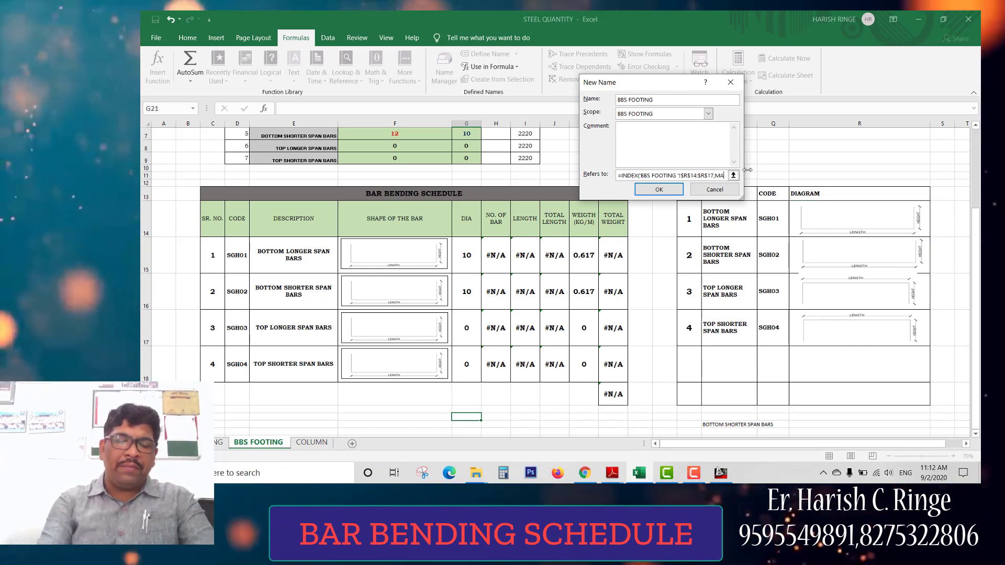
type("TCH")
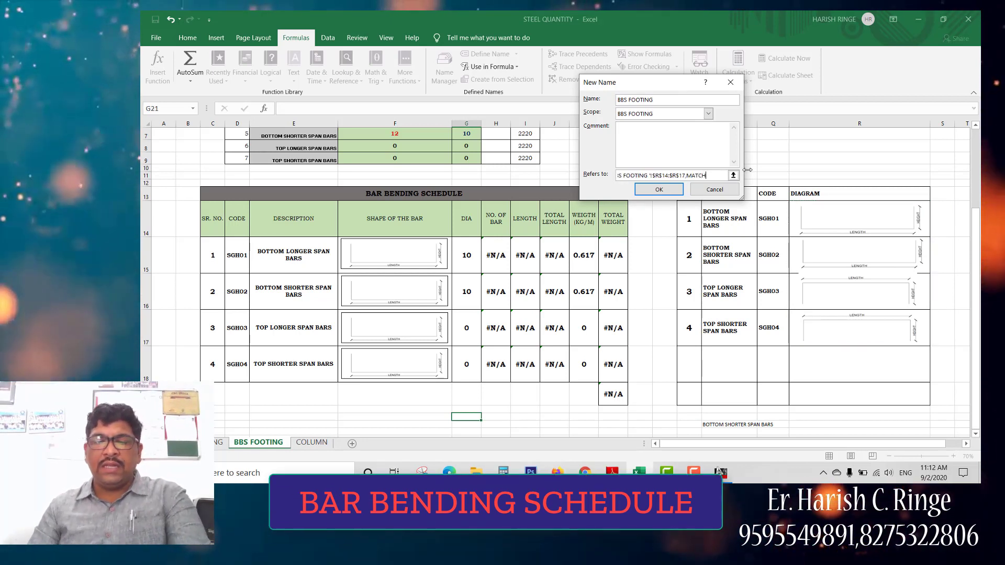
type("('BB")
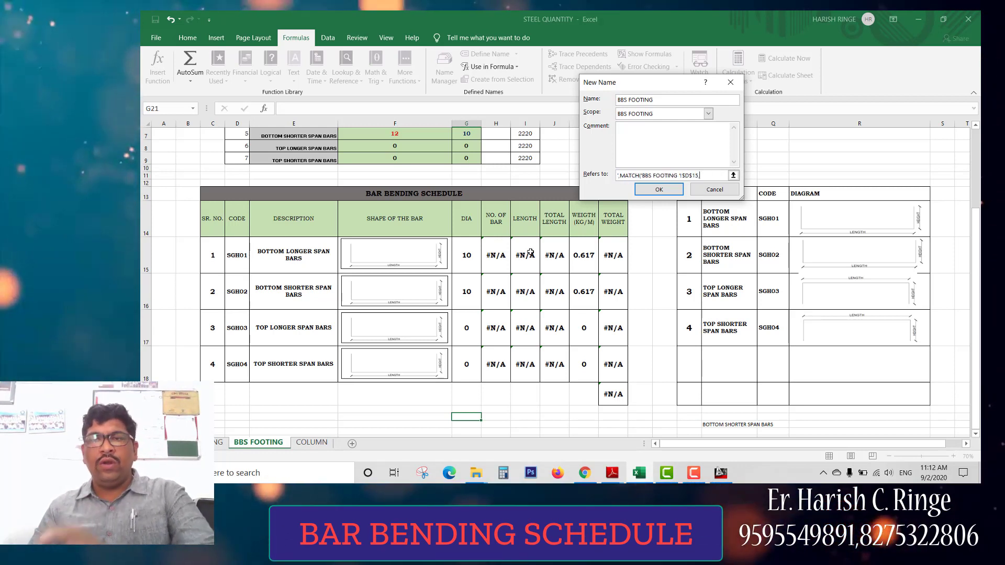
type(",")
left_click_drag(778, 212, 784, 333)
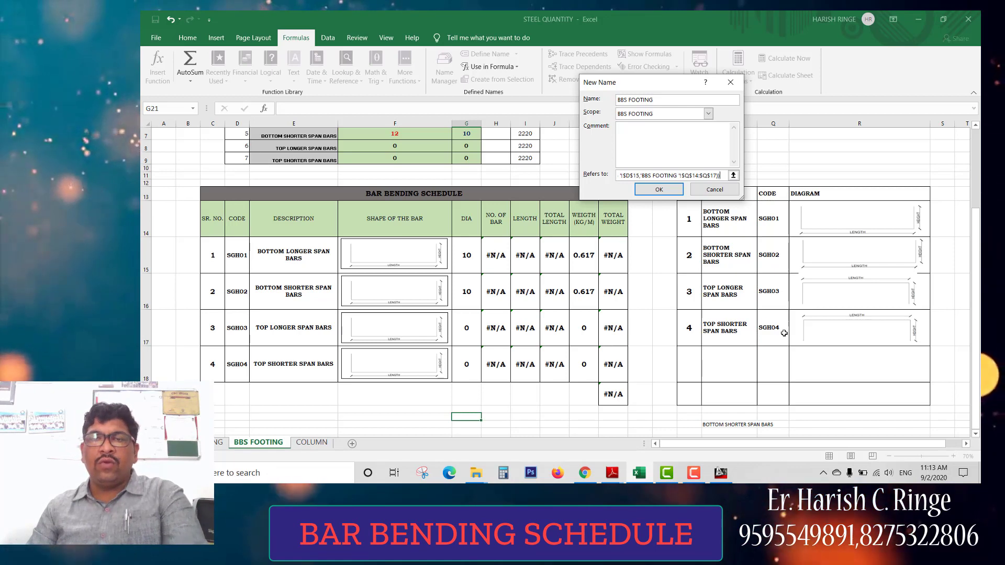
- Try to save the BBS FOOTING defined name, and discard the new name
left_click(671, 189)
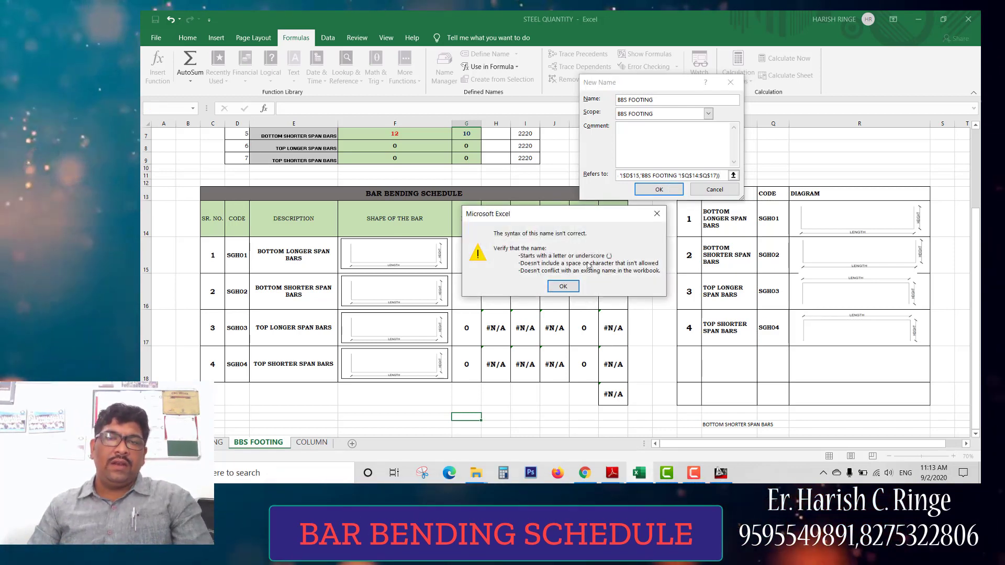
left_click(562, 288)
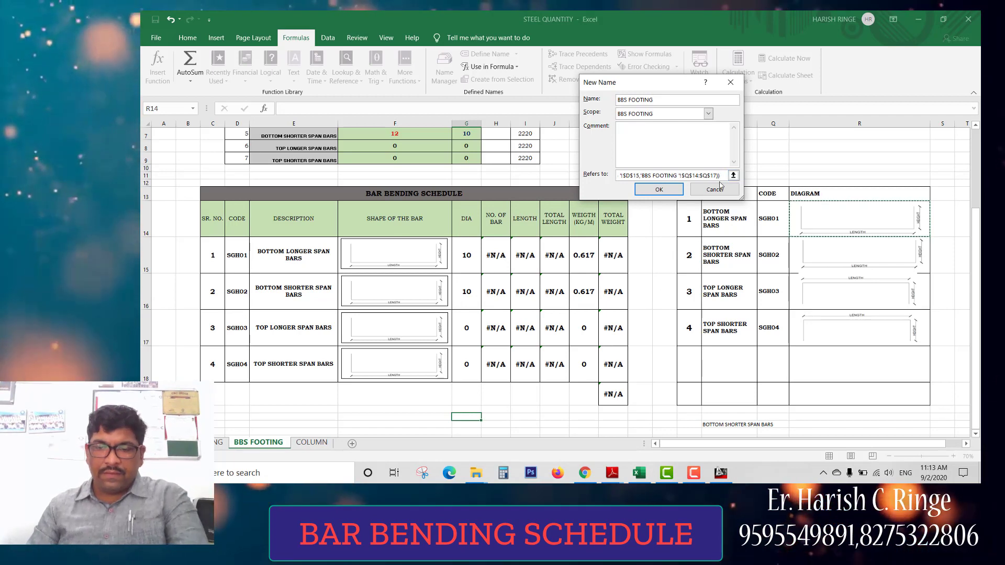
key("Return")
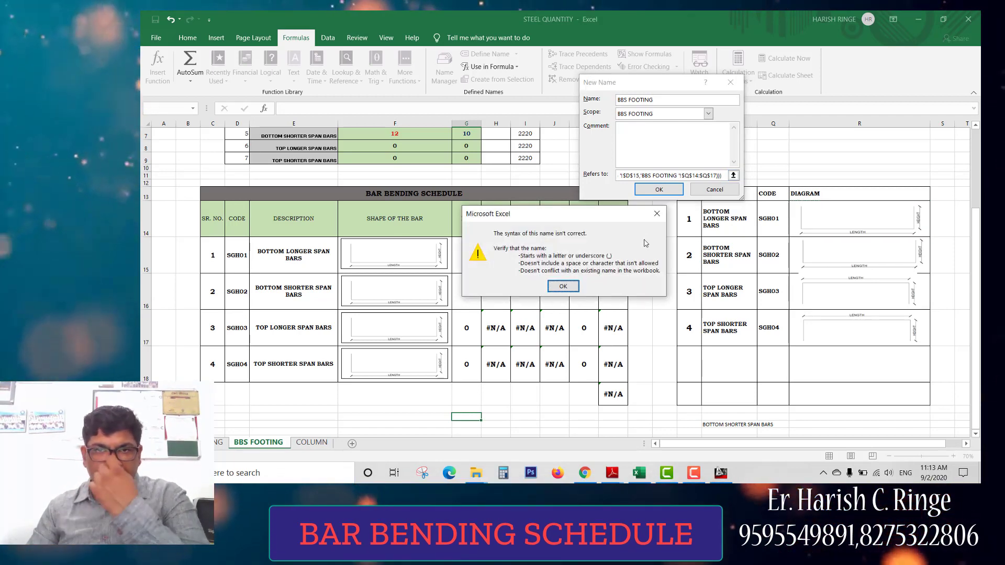
left_click(563, 287)
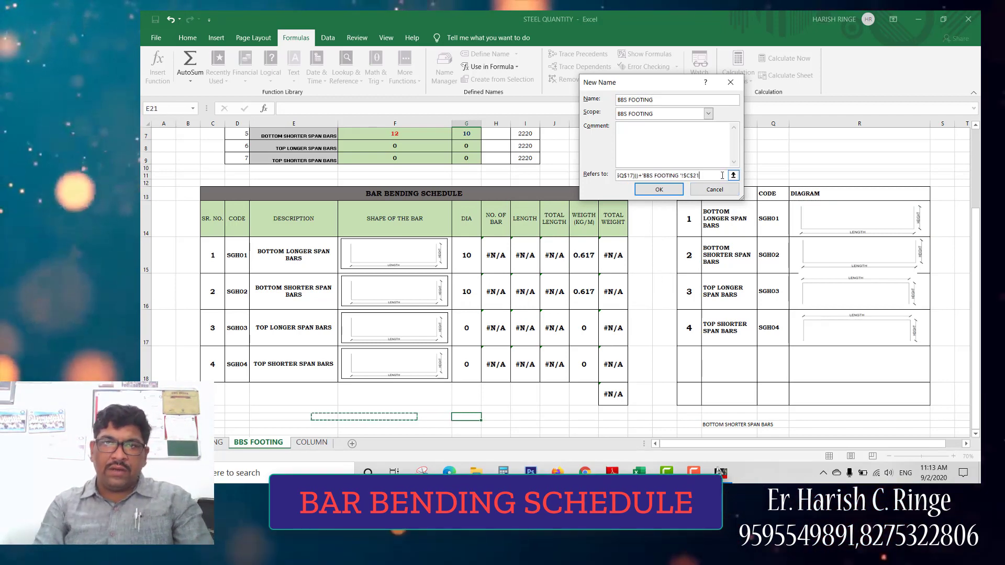
key("Escape")
key("Escape")
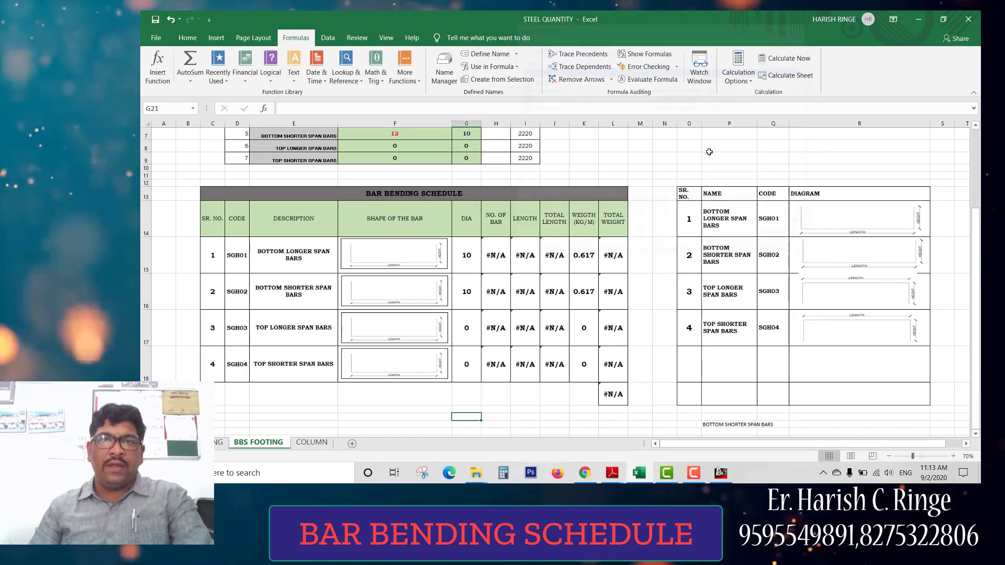
left_click(691, 477)
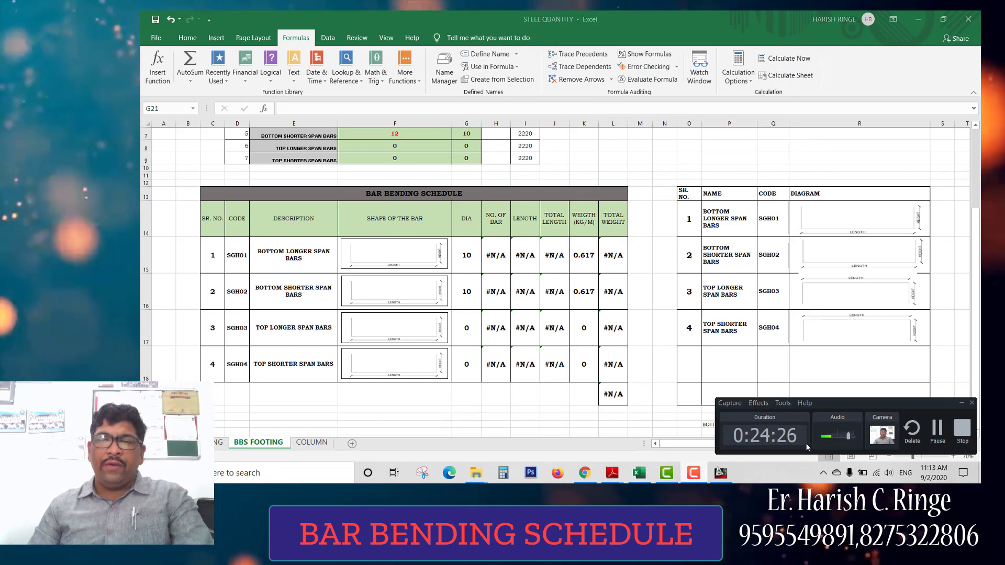
left_click(936, 428)
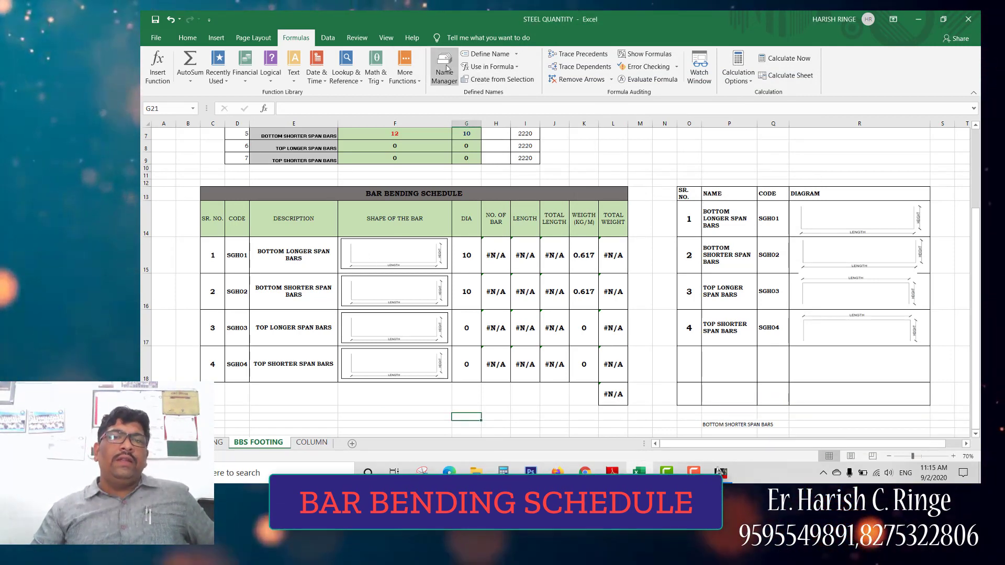
- Start a new defined name called BBSFOOTING with its scope set to the BBS FOOTING sheet
key("ctrl+F3")
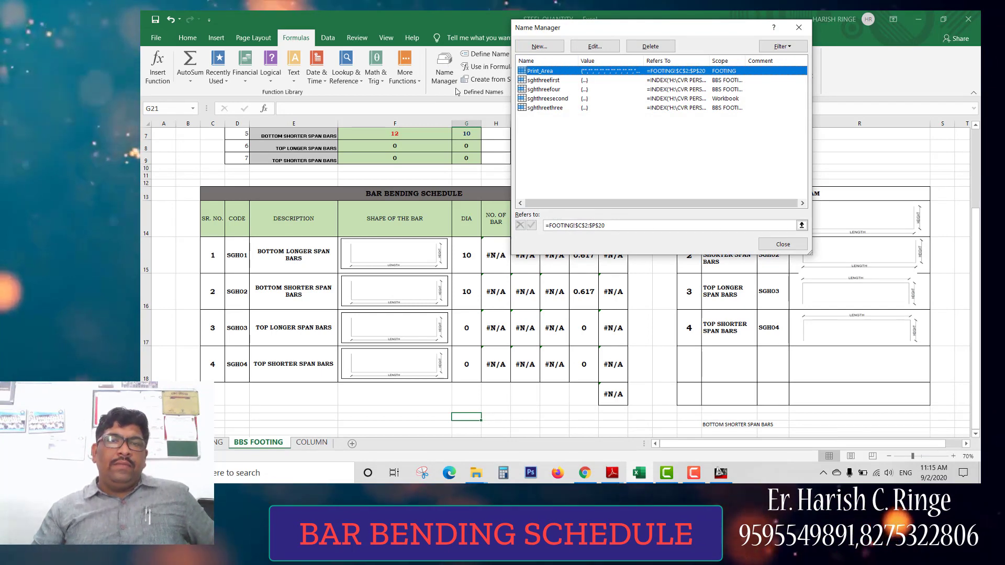
left_click(539, 46)
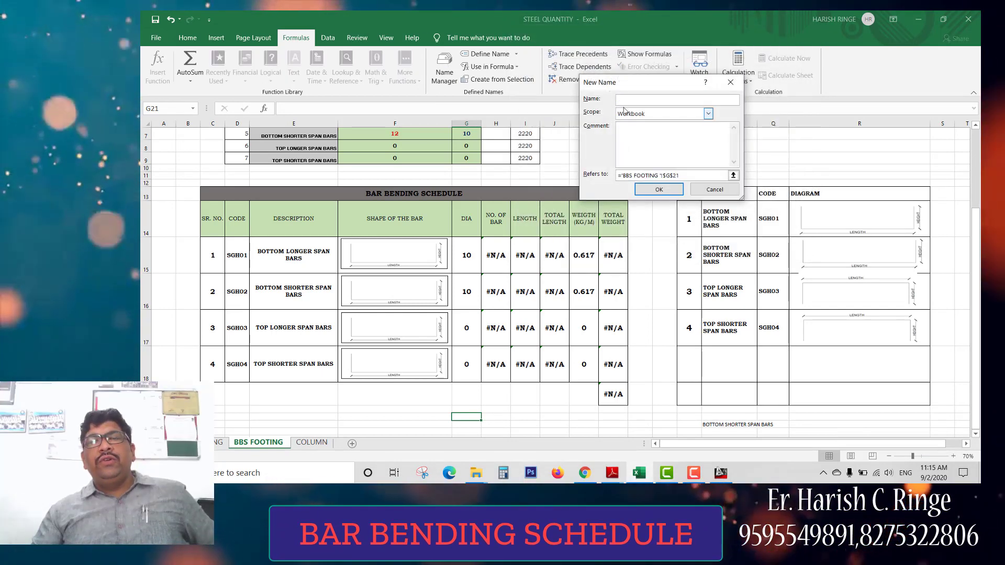
type("BBS")
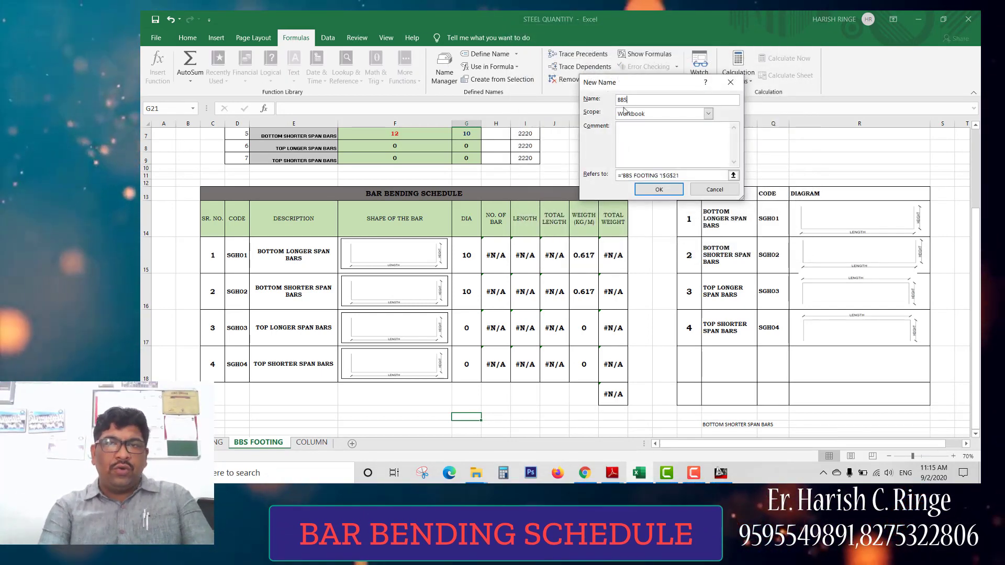
type("FOOTING")
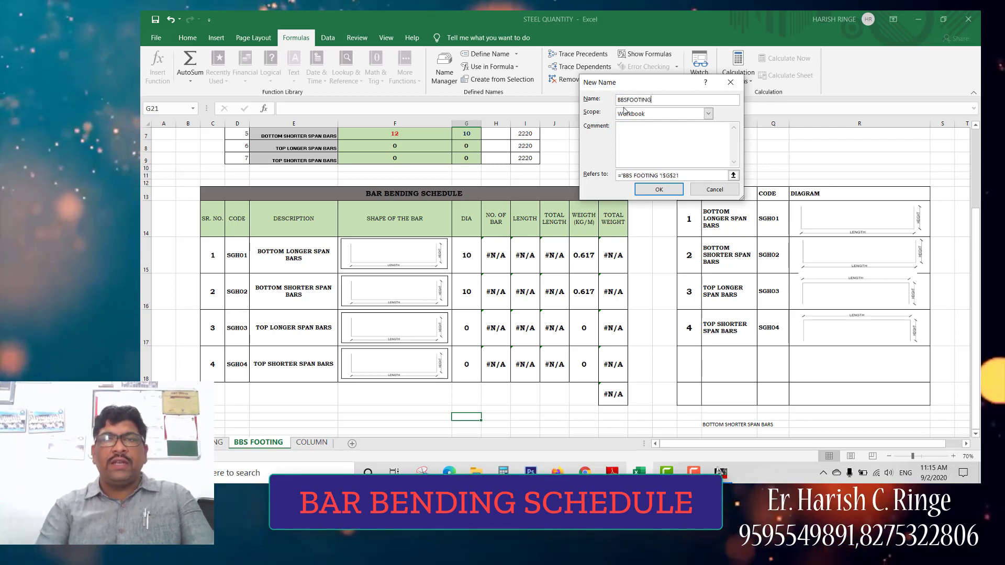
key("Tab")
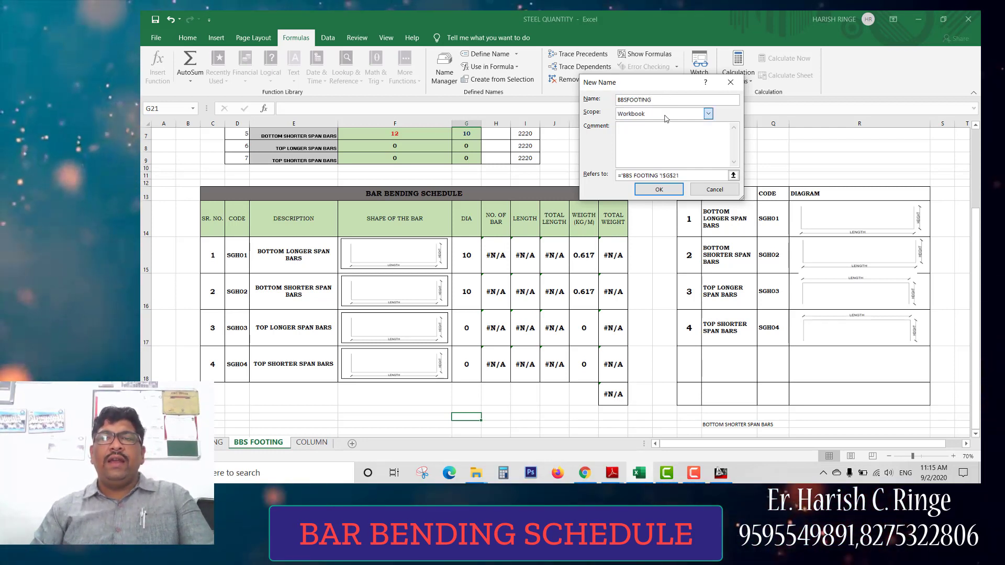
left_click(666, 118)
left_click(658, 138)
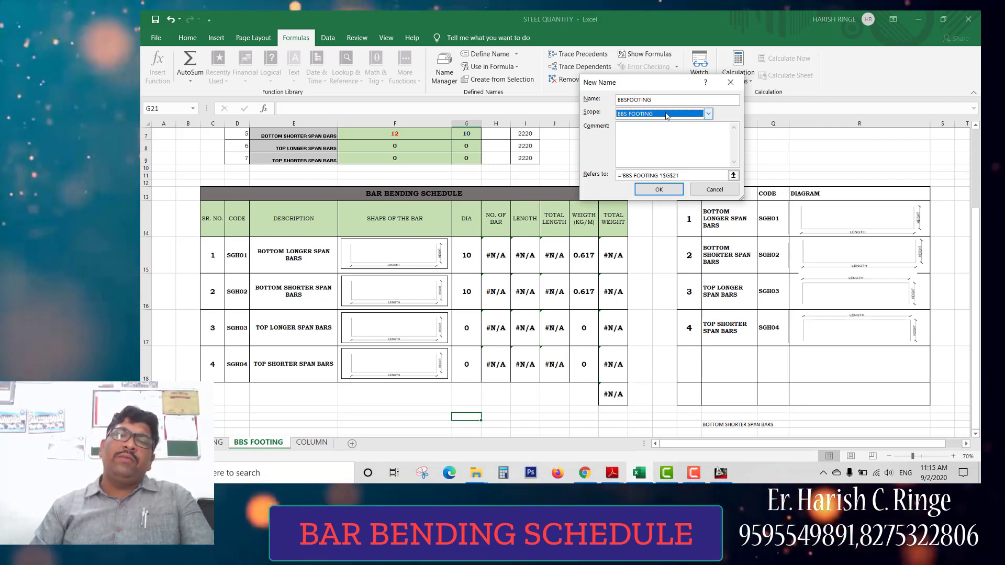
- Make BBSFOOTING refer to INDEX over diagram cells R14:R17 with MATCH of code D15 in Q14:Q17, and save the name
left_click_drag(680, 175, 621, 175)
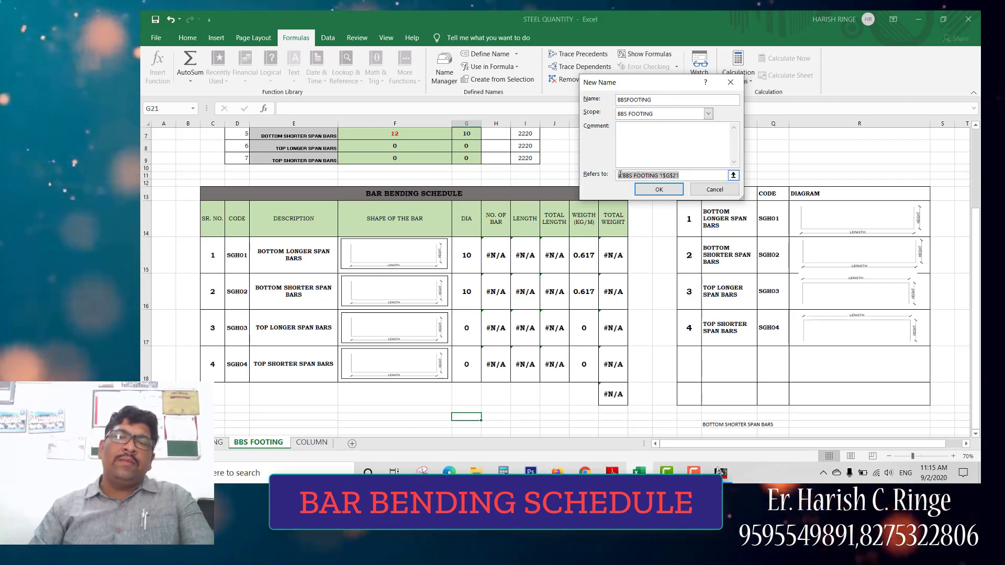
type("IN")
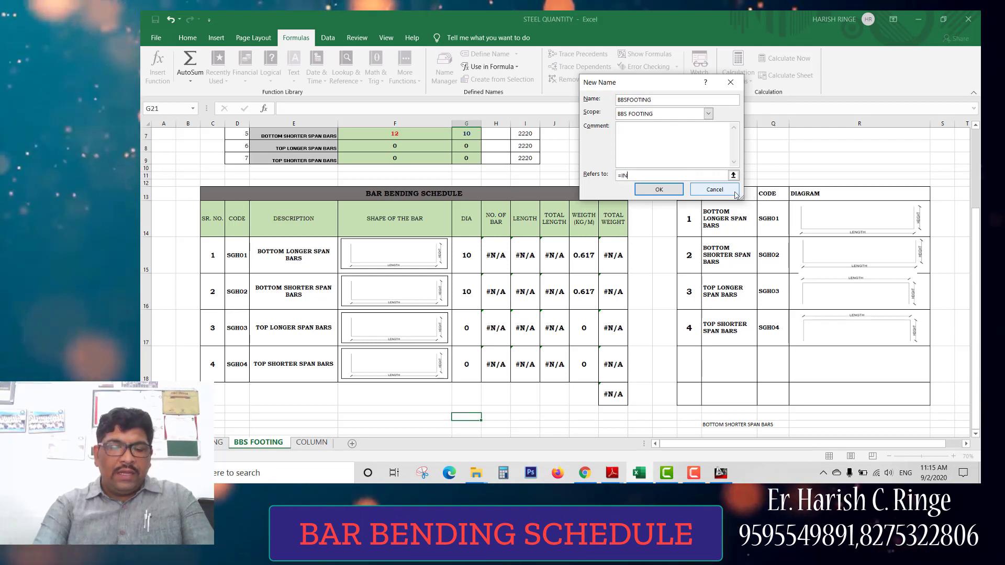
type("DEX")
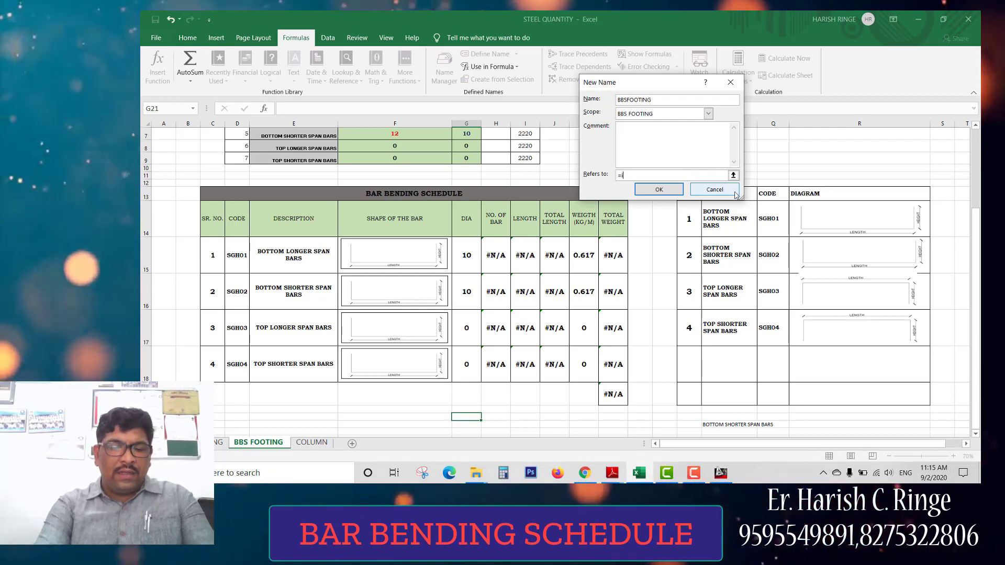
type("index(")
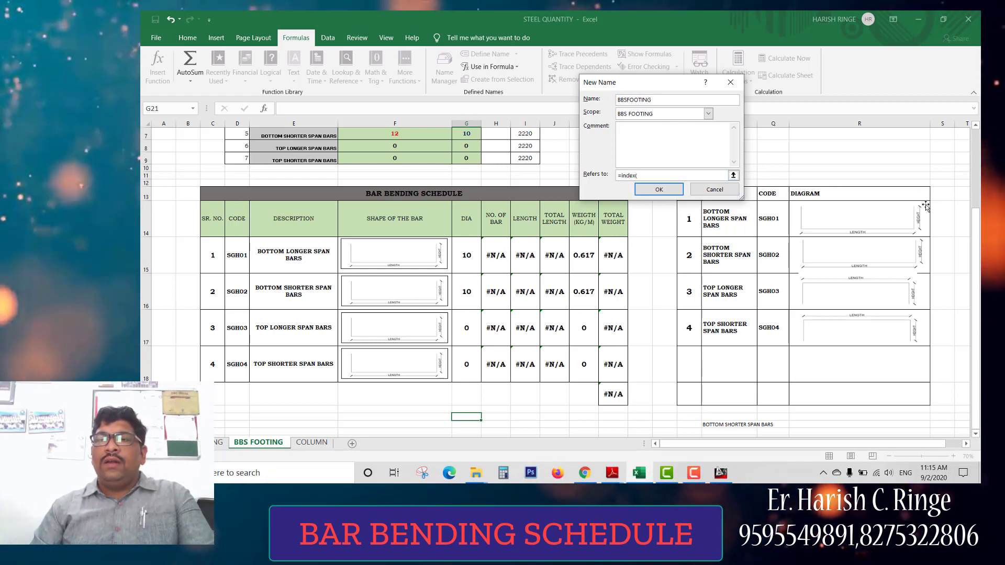
left_click_drag(918, 209, 924, 330)
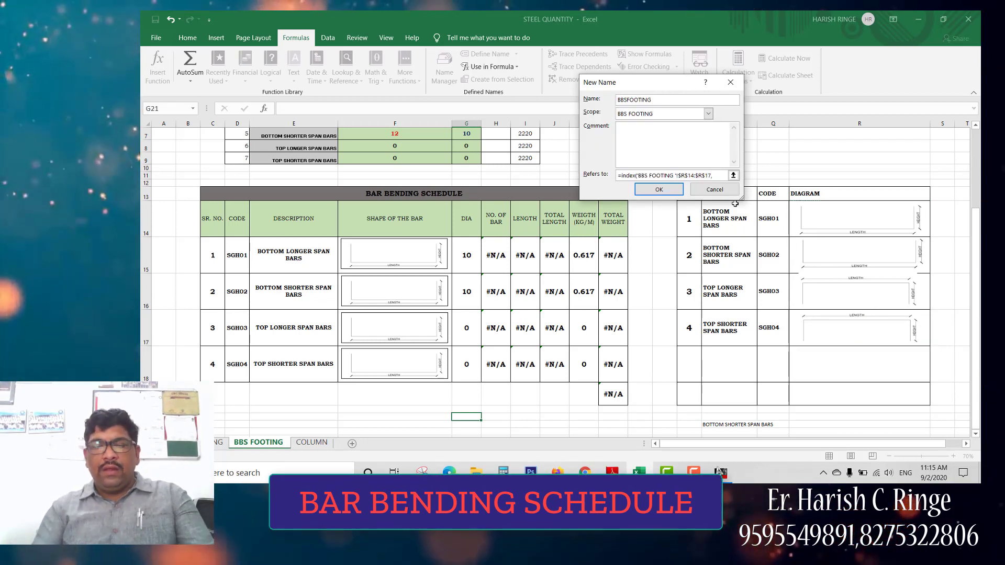
type(",ma")
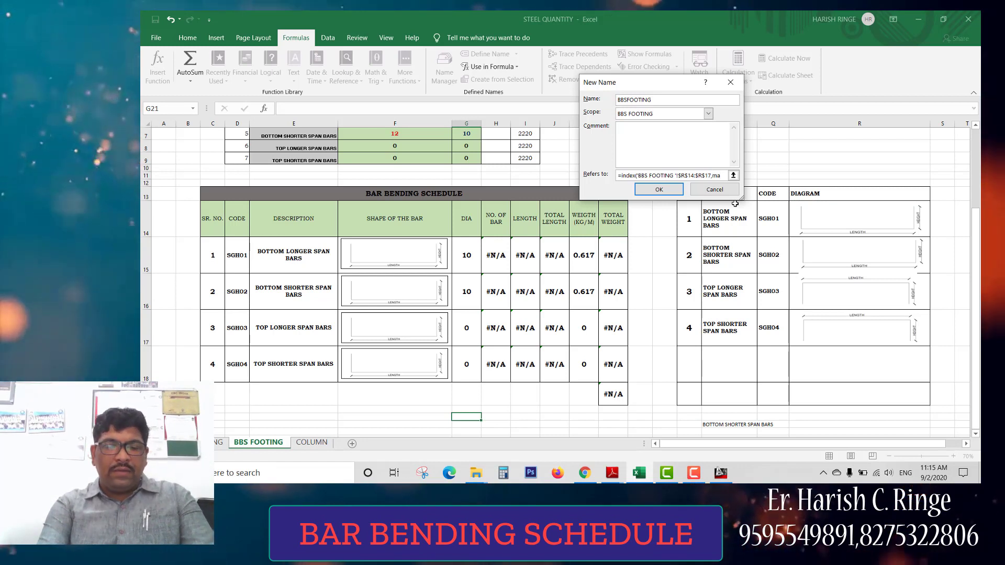
type("tch")
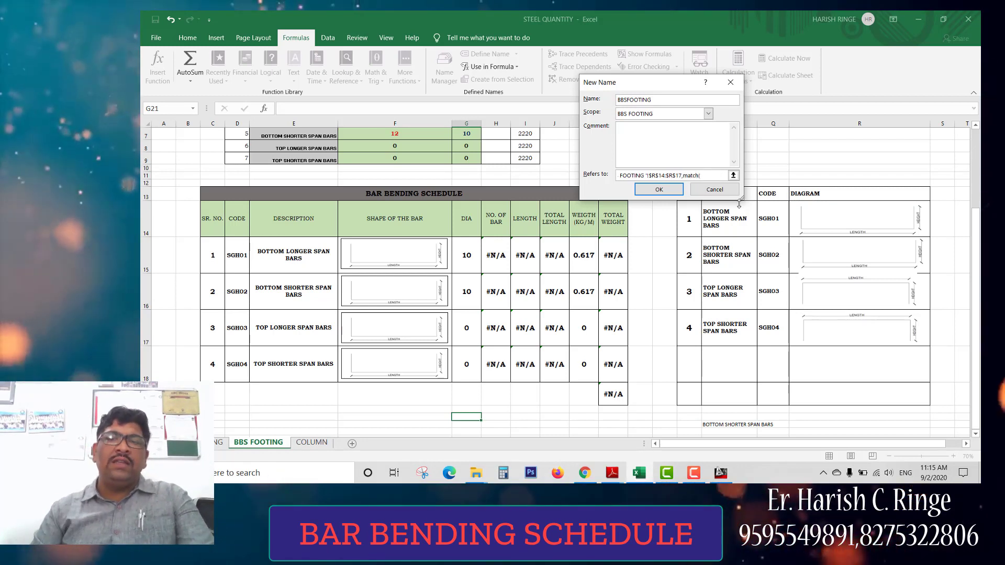
left_click(235, 254)
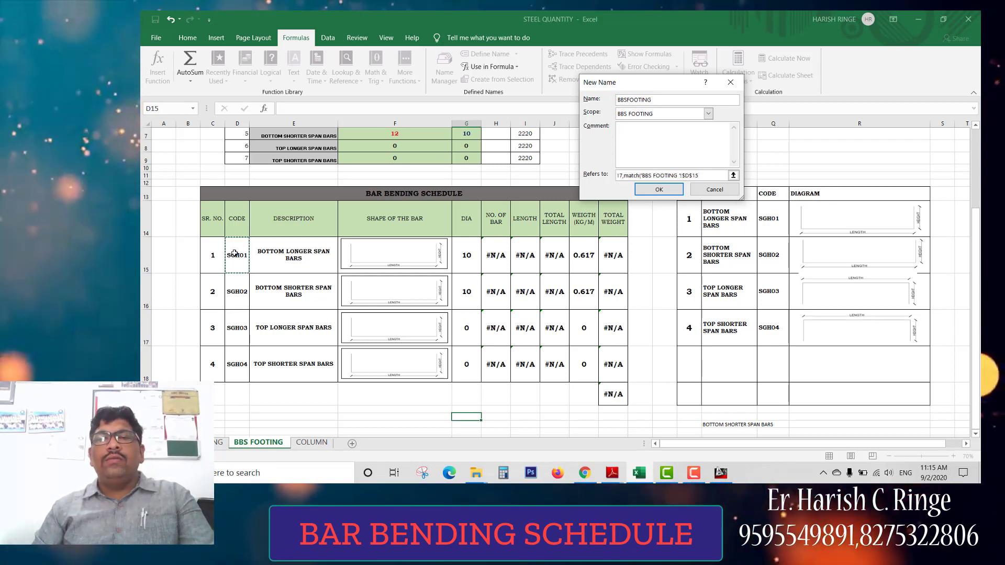
type(",")
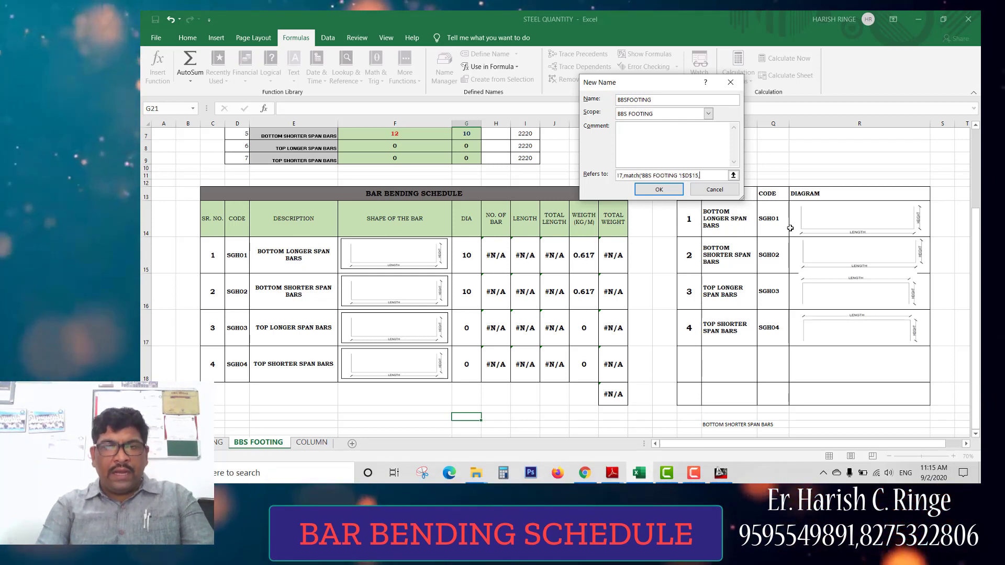
left_click_drag(777, 219, 781, 318)
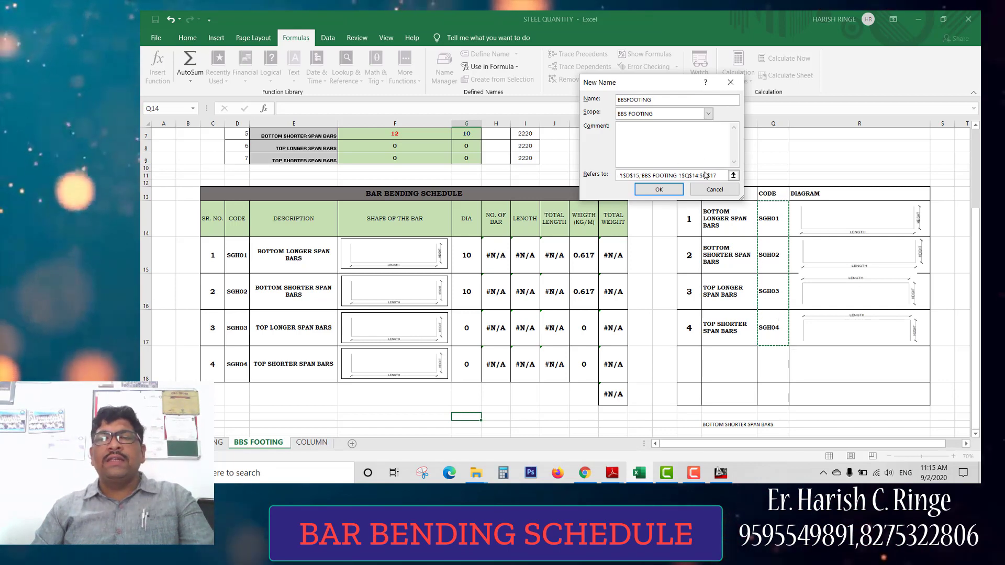
type("))")
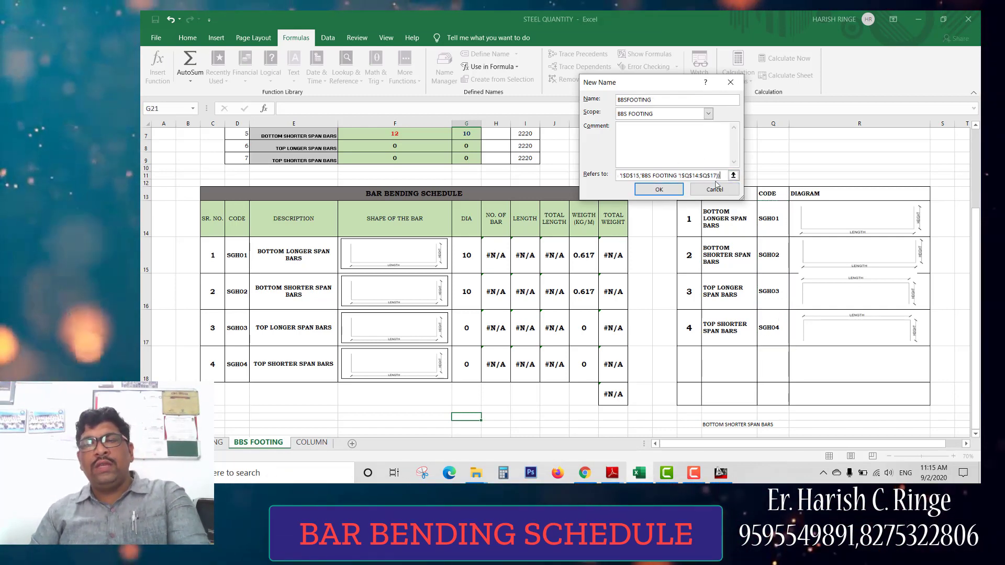
left_click(661, 189)
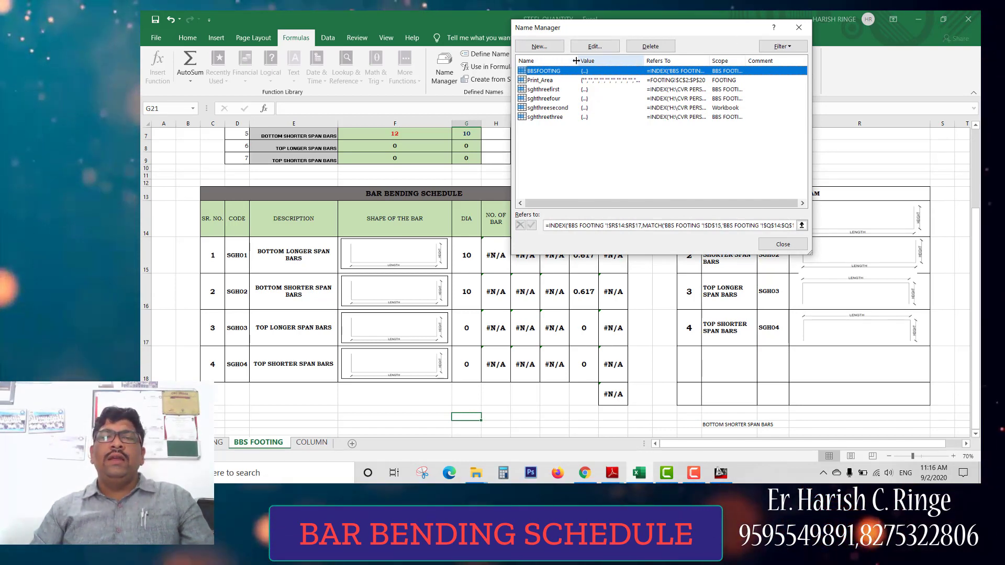
left_click(798, 27)
- Link the shape picture in the first schedule row to the defined name with =BBSFOOTING
left_click(394, 254)
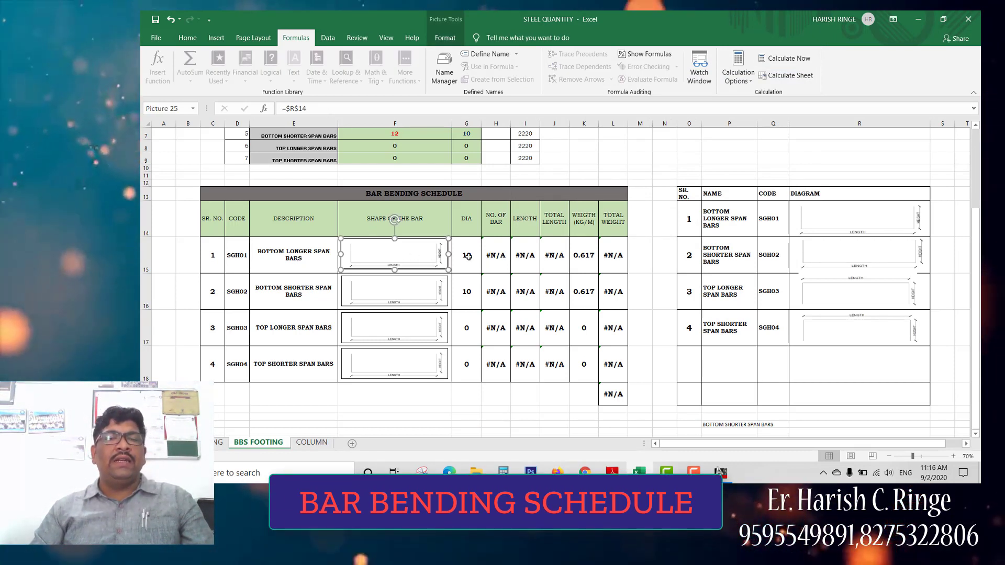
left_click(317, 105)
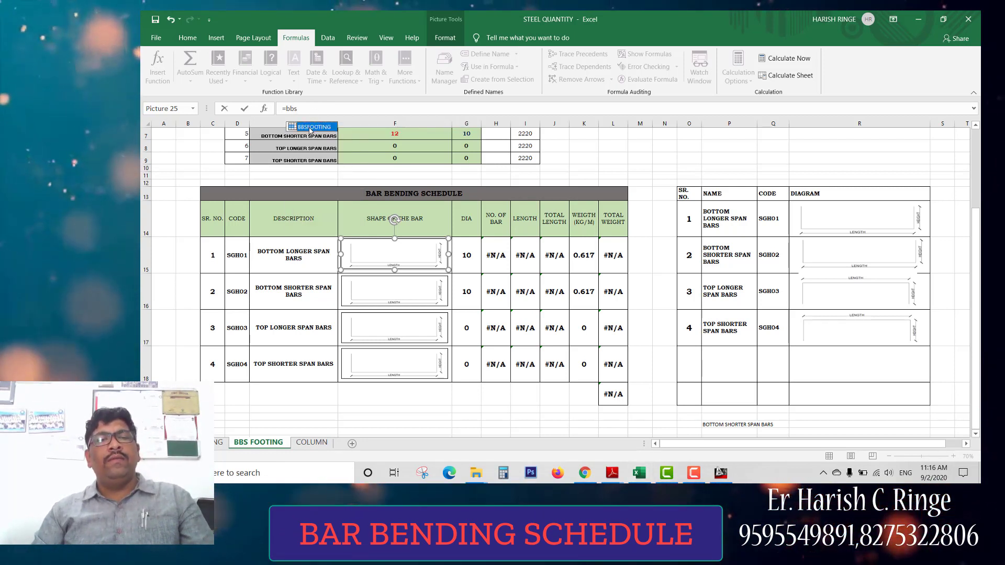
double_click(310, 131)
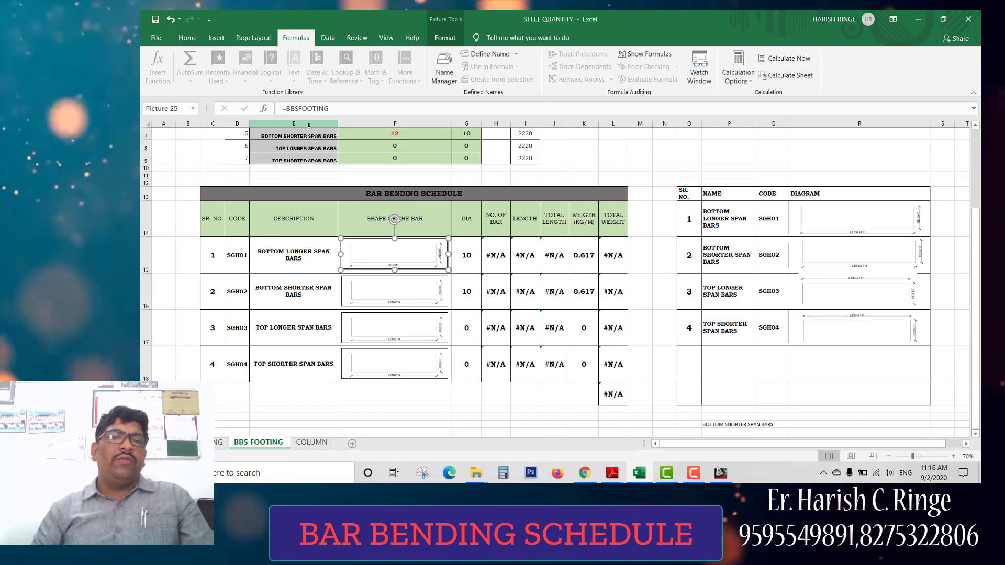
- Link the shape picture in the second schedule row to the defined name with =BBSFOOTING
left_click(397, 293)
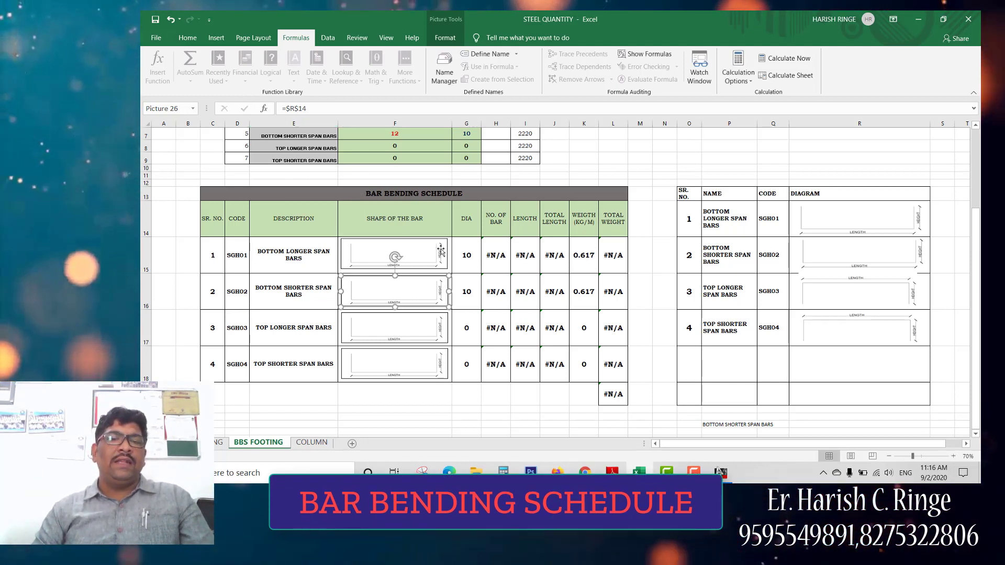
left_click_drag(309, 108, 275, 106)
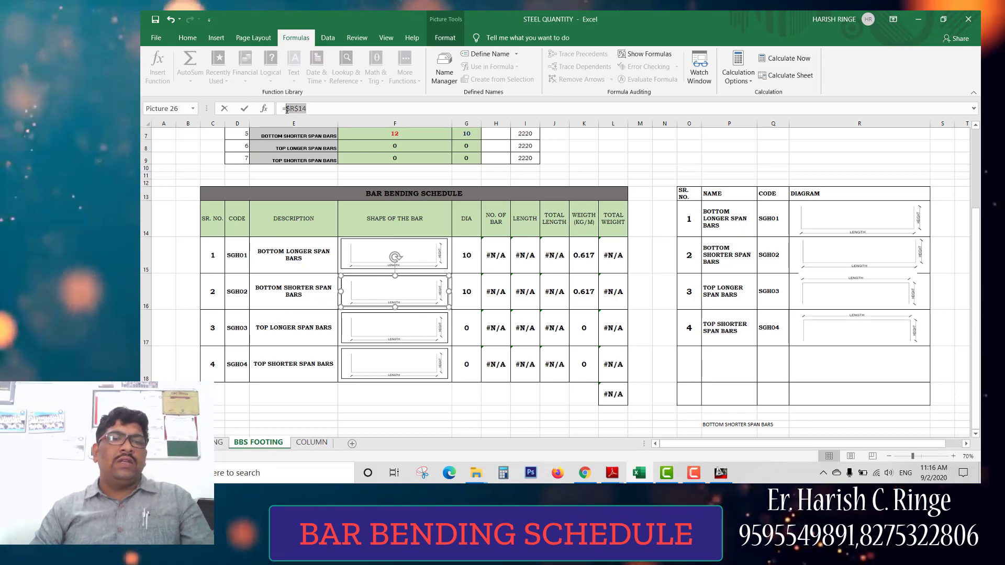
type("bbs")
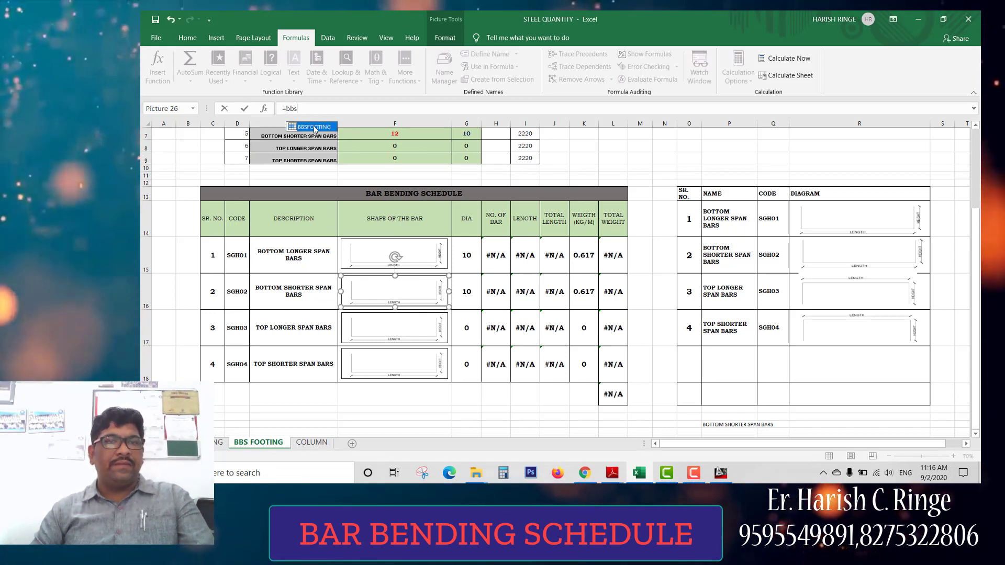
double_click(314, 127)
key("Return")
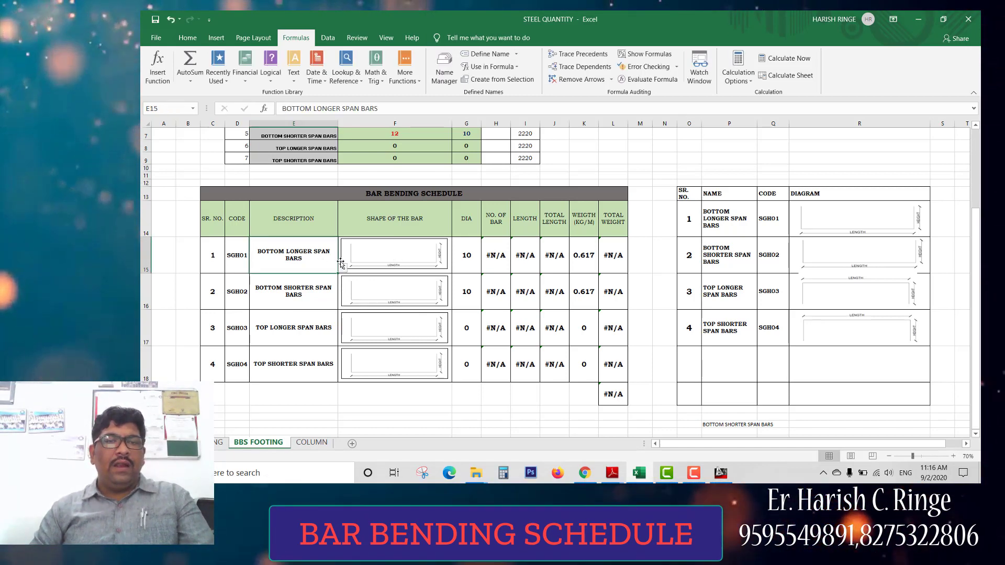
- Change the first schedule row's description to TOP SHORTER SPAN BARS to test its linked picture
left_click(343, 264)
left_click(315, 259)
left_click(342, 268)
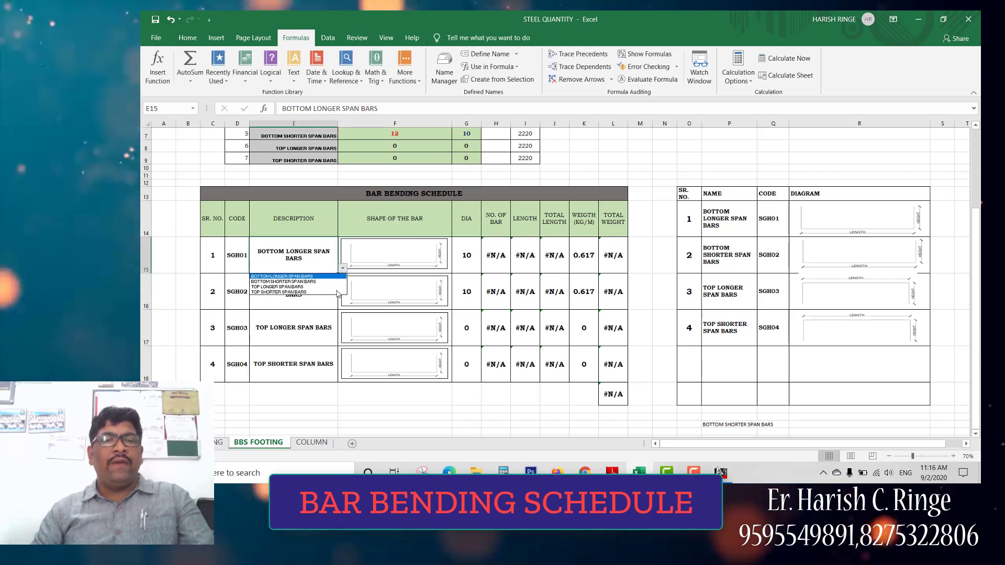
left_click(314, 293)
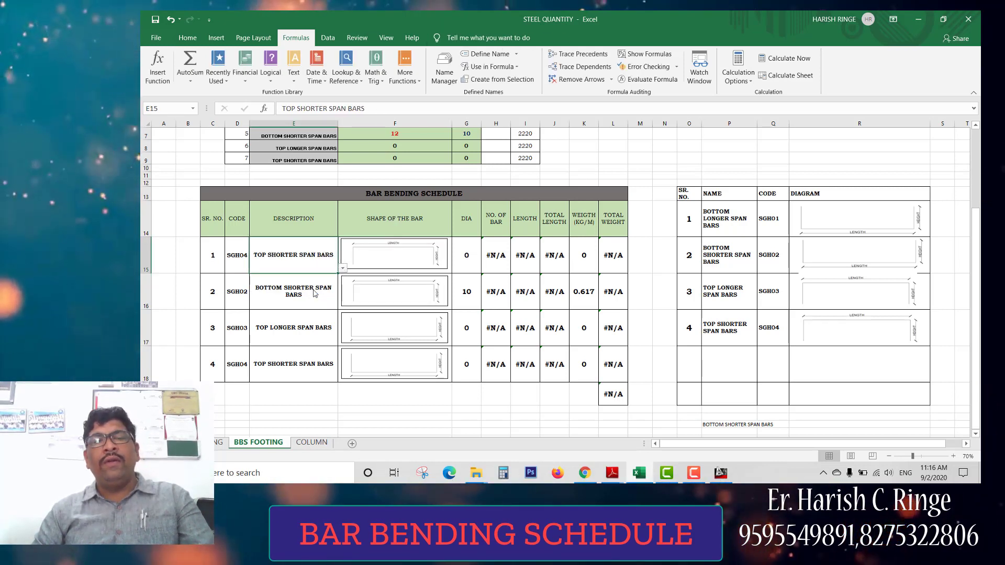
- Test the second row's linked picture by setting its description to TOP LONGER SPAN BARS, and after that to BOTTOM LONGER SPAN BARS
left_click(315, 293)
left_click(343, 305)
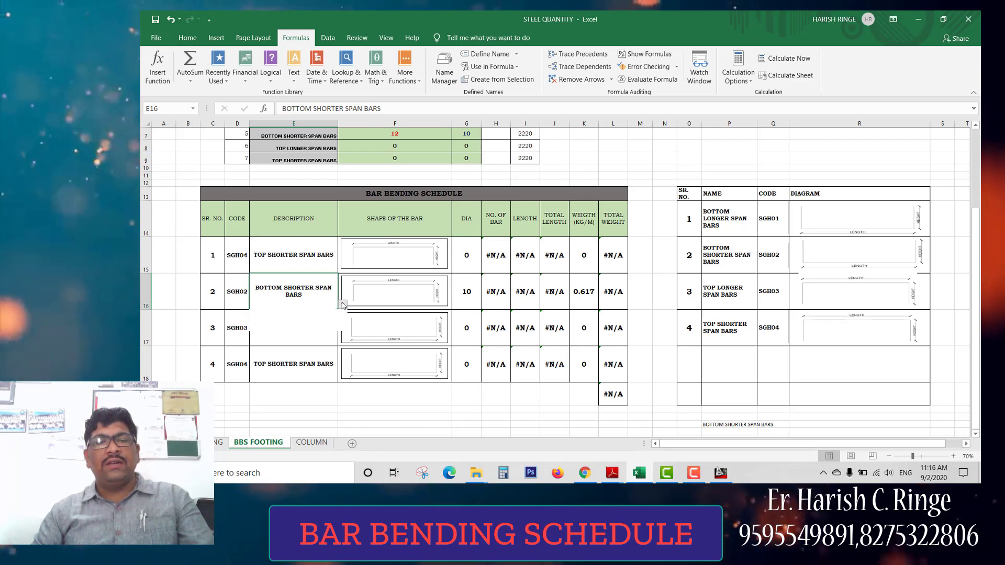
left_click(314, 324)
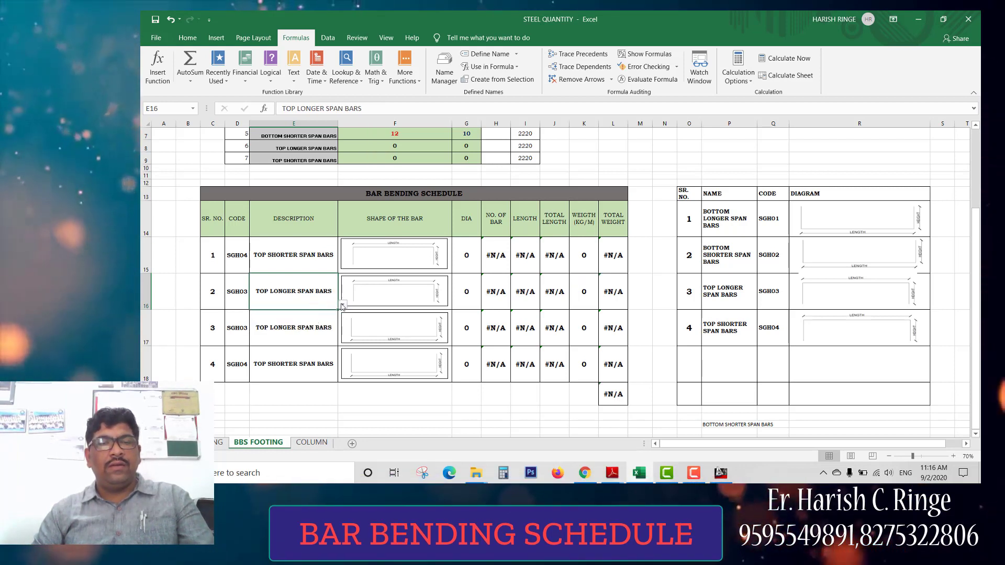
left_click(314, 312)
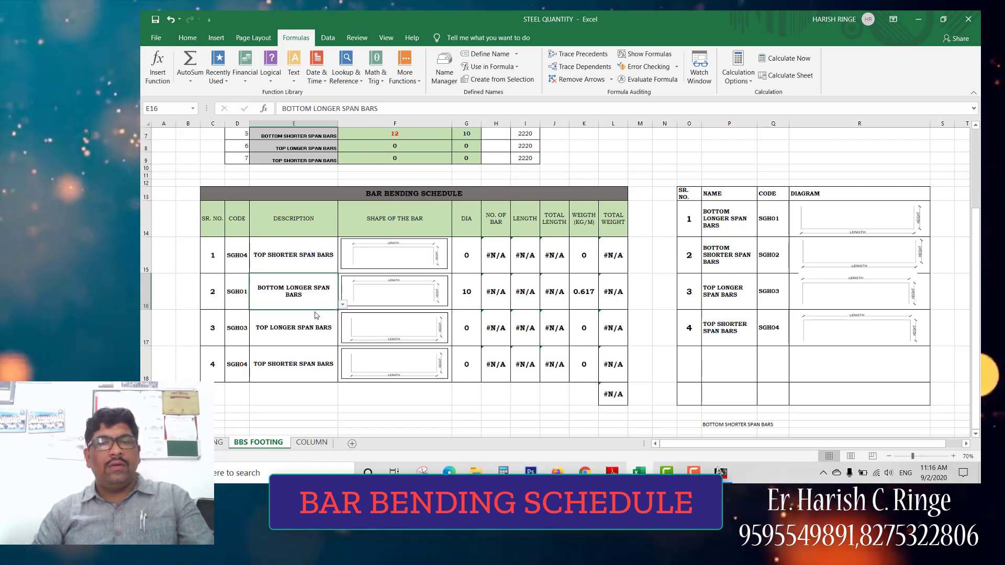
- Check the formula linked to the shape picture in the second schedule row
left_click(375, 296)
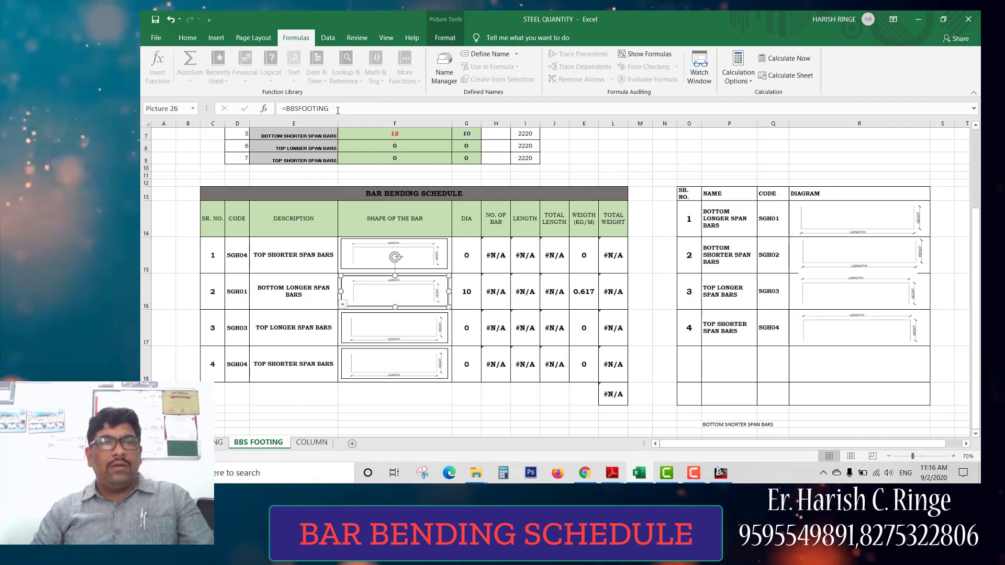
left_click_drag(338, 110, 287, 108)
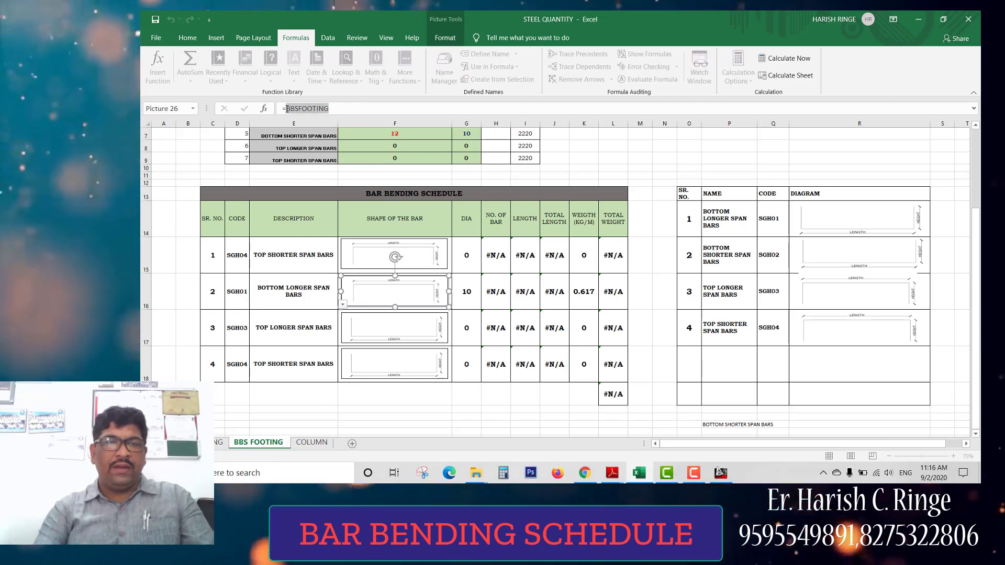
key("Return")
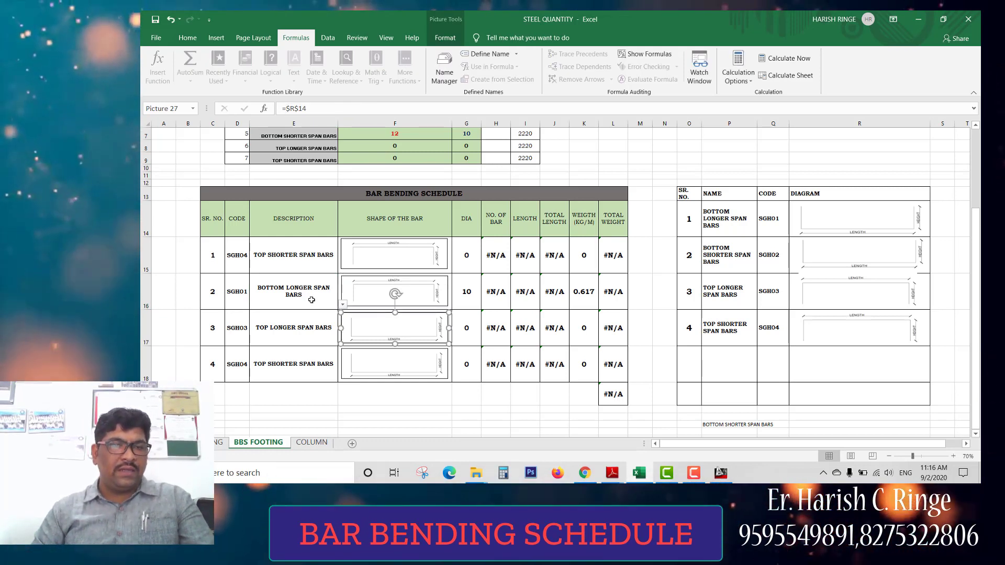
- Set the second row's description to TOP SHORTER SPAN BARS and the first row's to BOTTOM SHORTER SPAN BARS
left_click(337, 301)
left_click(342, 304)
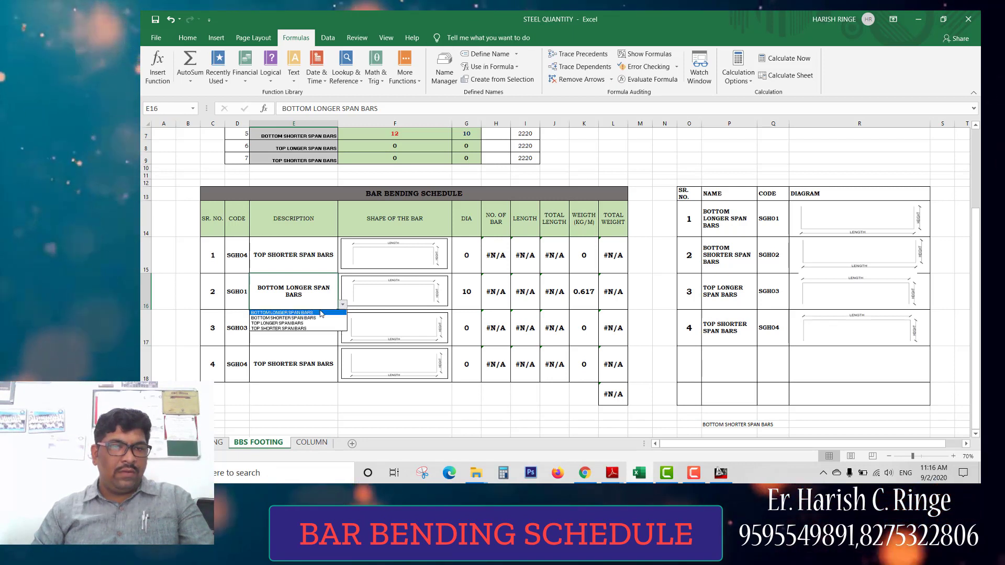
left_click(301, 330)
left_click(314, 260)
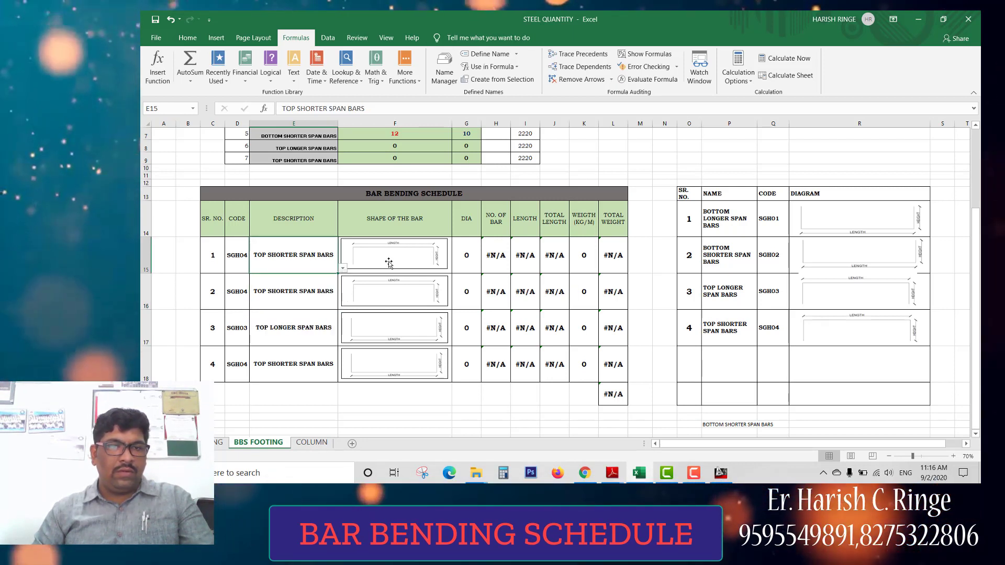
left_click(390, 259)
left_click(343, 268)
left_click(307, 283)
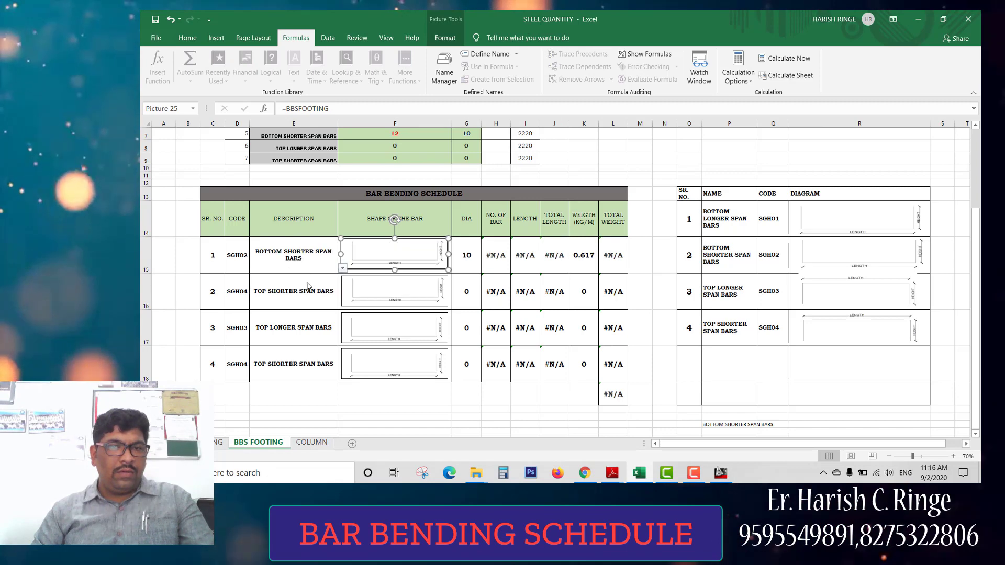
- Compare the linked formulas of the shape pictures in the first and second schedule rows
left_click(379, 295)
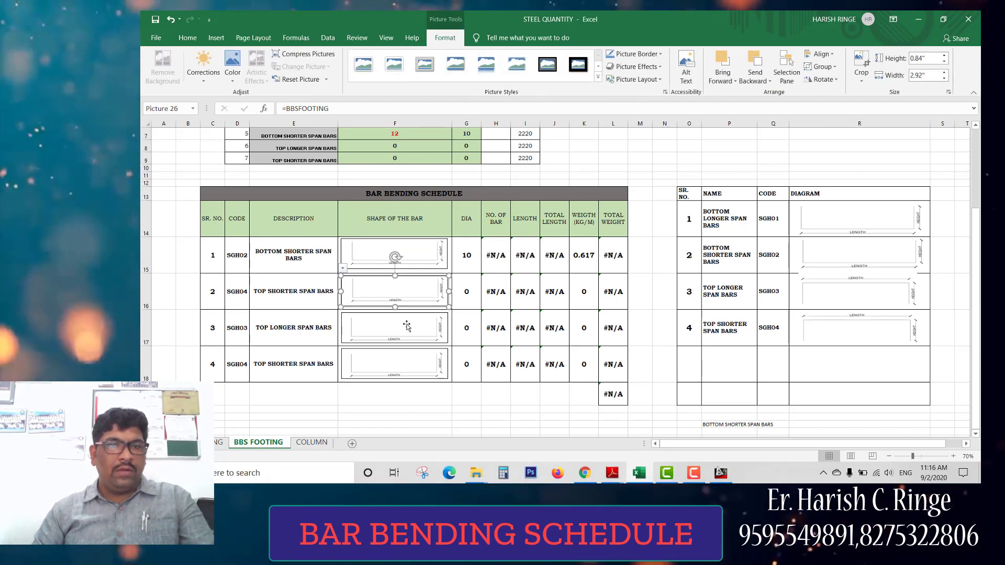
left_click(412, 261)
left_click(409, 288)
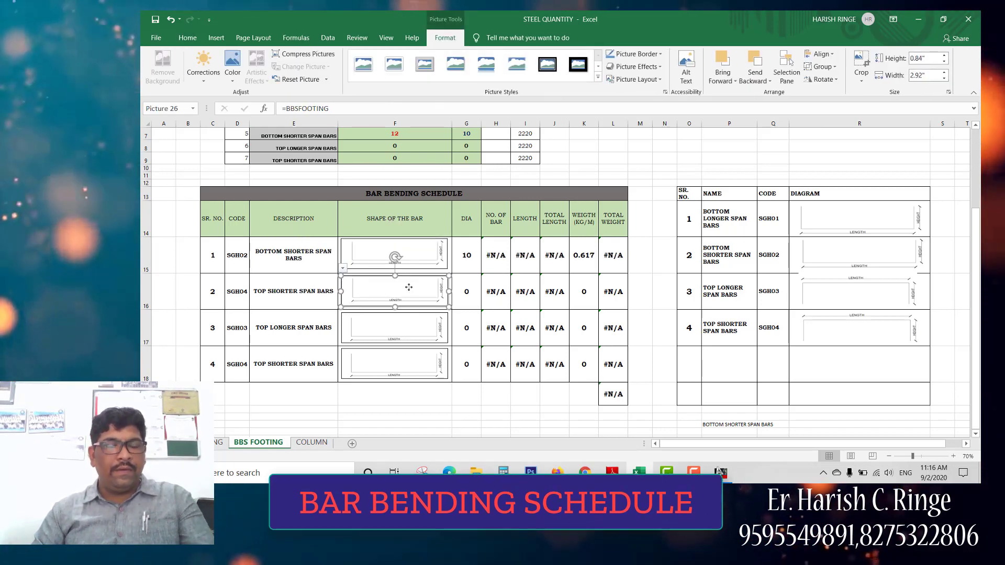
left_click(421, 259)
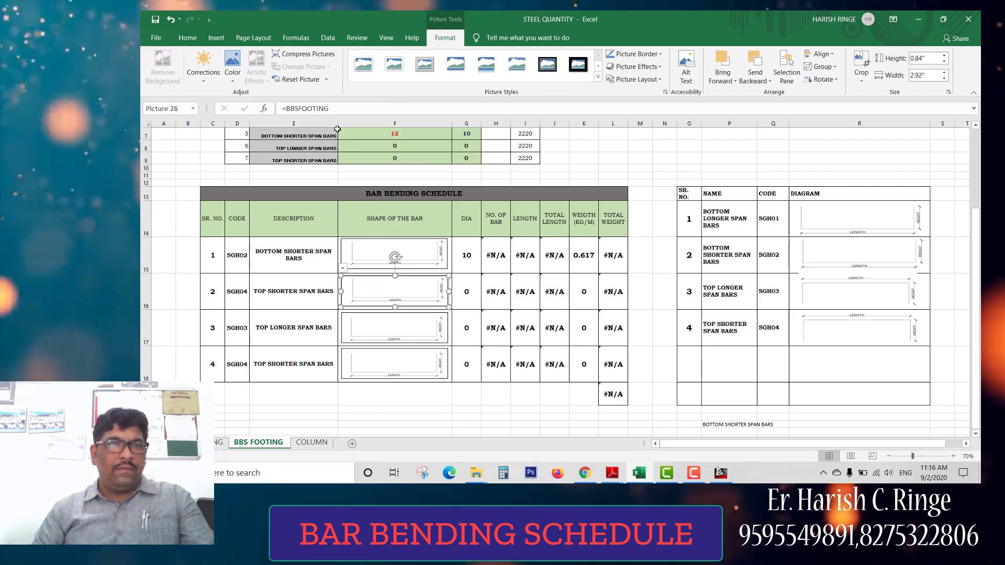
- Link the shape picture in the third schedule row to the defined name with =BBSFOOTING
left_click(396, 323)
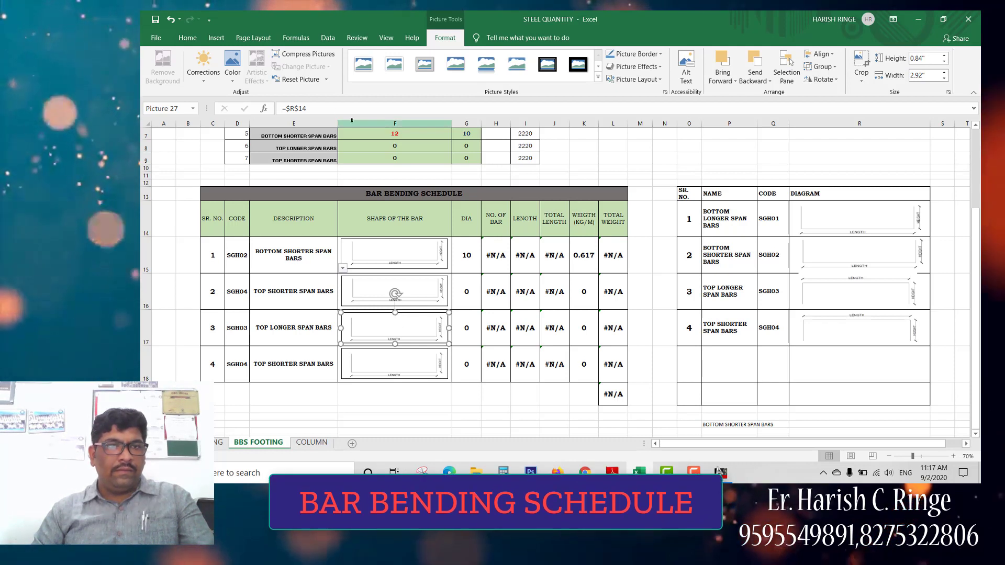
double_click(287, 107)
type("bbs")
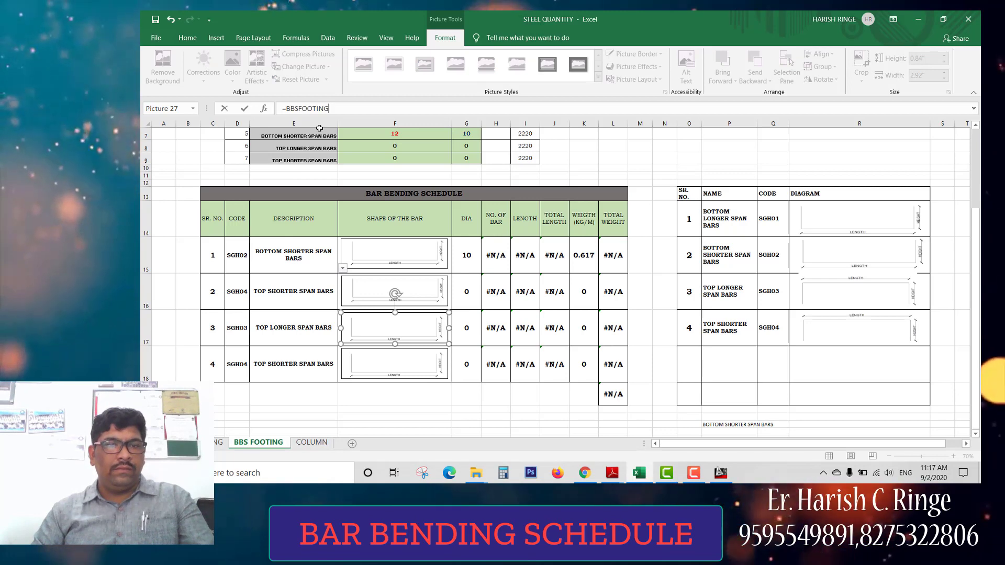
key("Return")
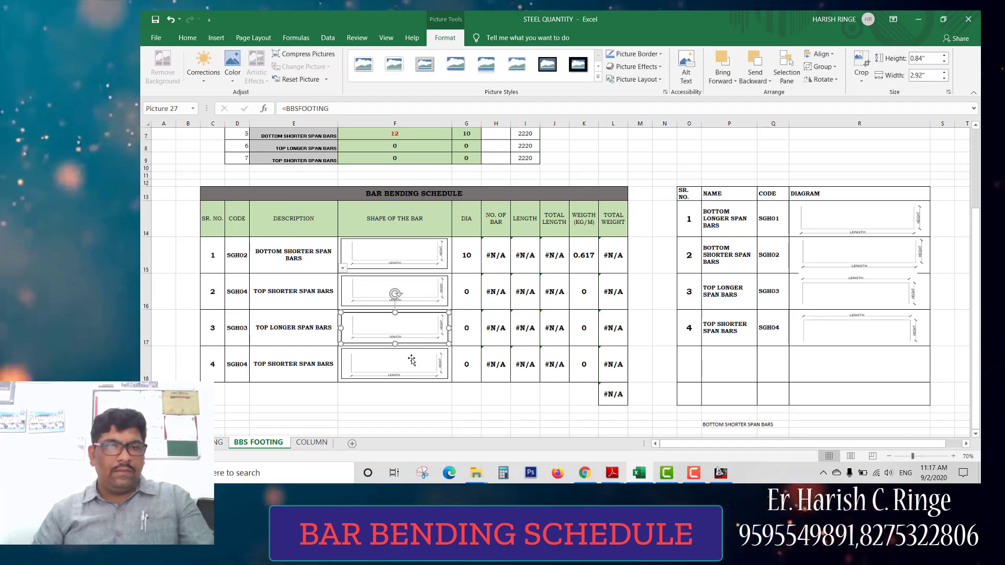
- Link the shape picture in the fourth schedule row to the defined name with =BBSFOOTING
double_click(287, 108)
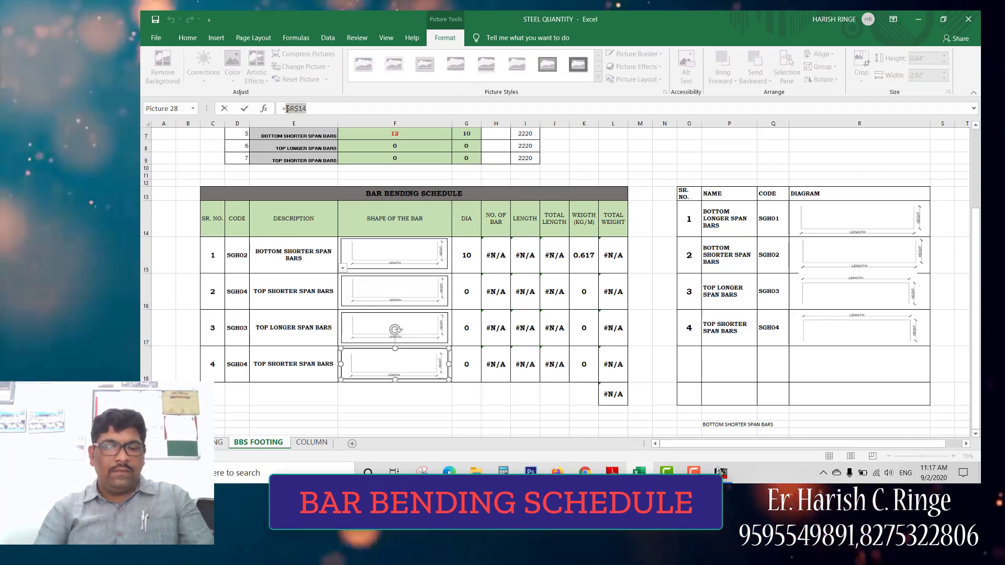
type("bbs")
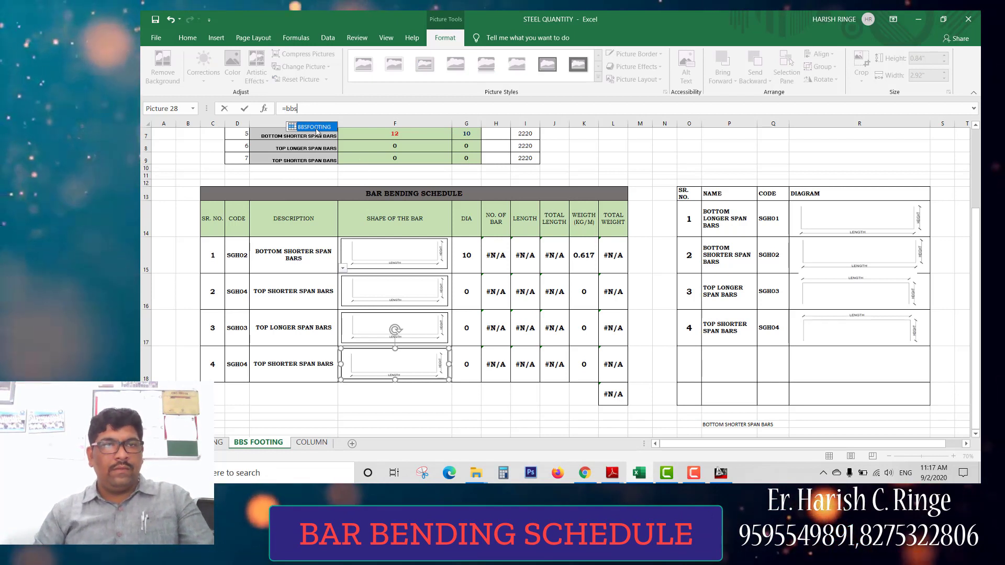
double_click(316, 130)
key("Return")
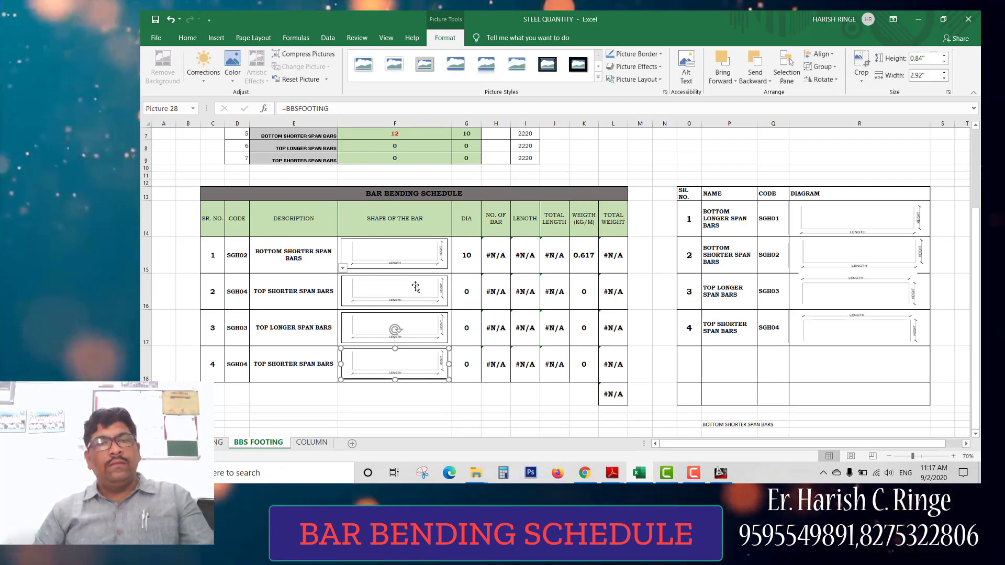
- Set the fourth schedule row's description to BOTTOM LONGER SPAN BARS
left_click(318, 353)
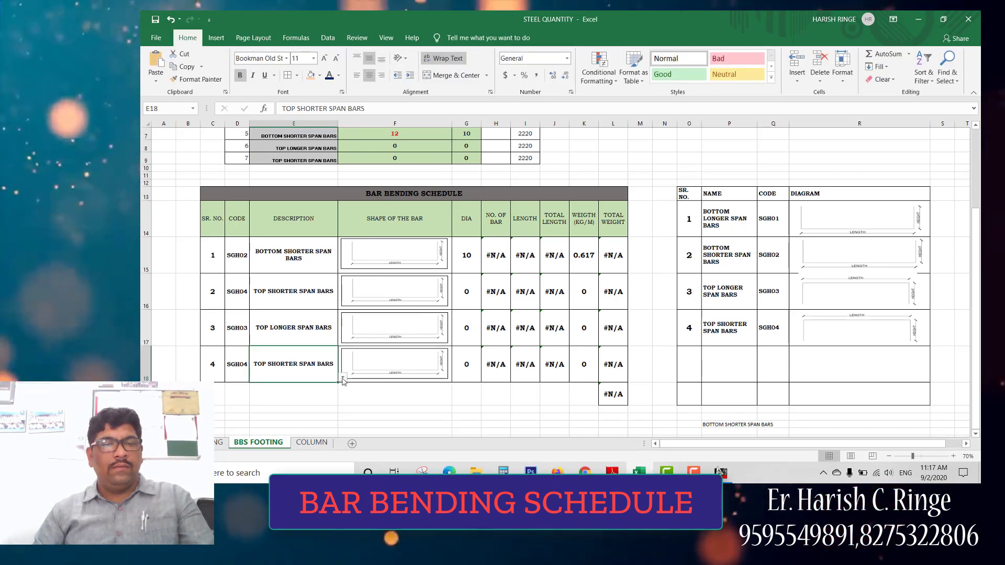
left_click(343, 376)
left_click(307, 385)
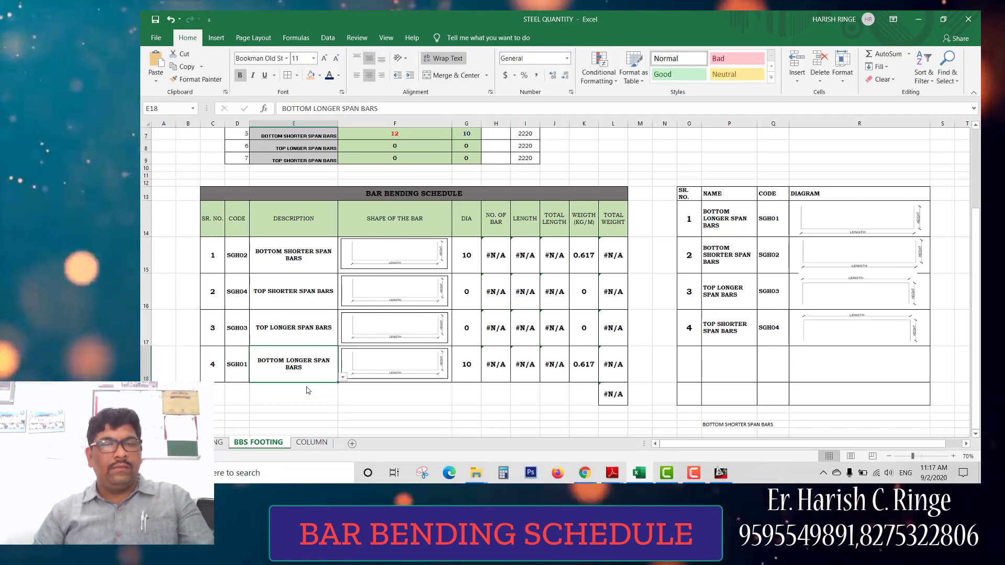
- Switch the third row's description to BOTTOM LONGER SPAN BARS and back to TOP LONGER SPAN BARS to test its picture
left_click(313, 331)
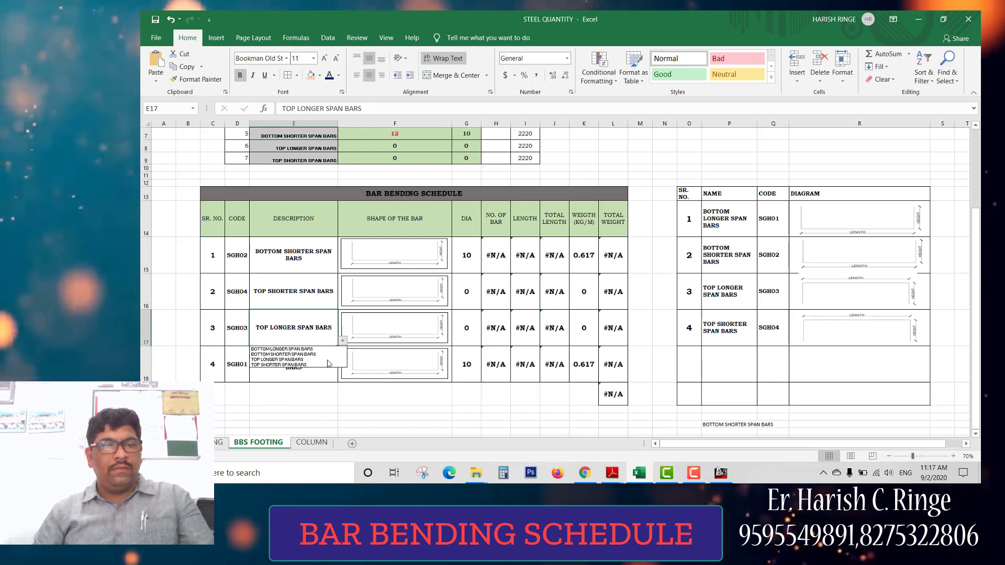
left_click(324, 349)
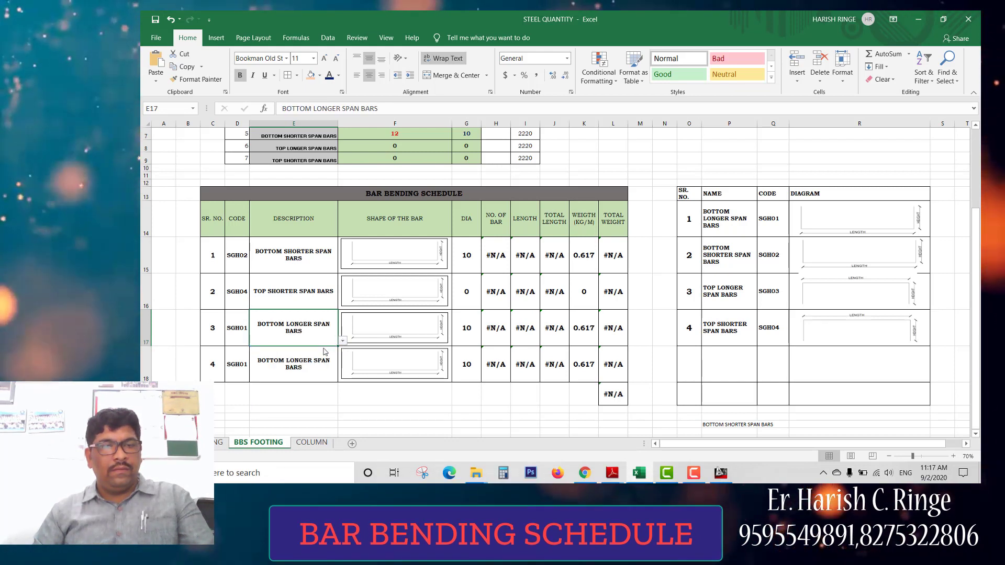
left_click(343, 340)
left_click(321, 364)
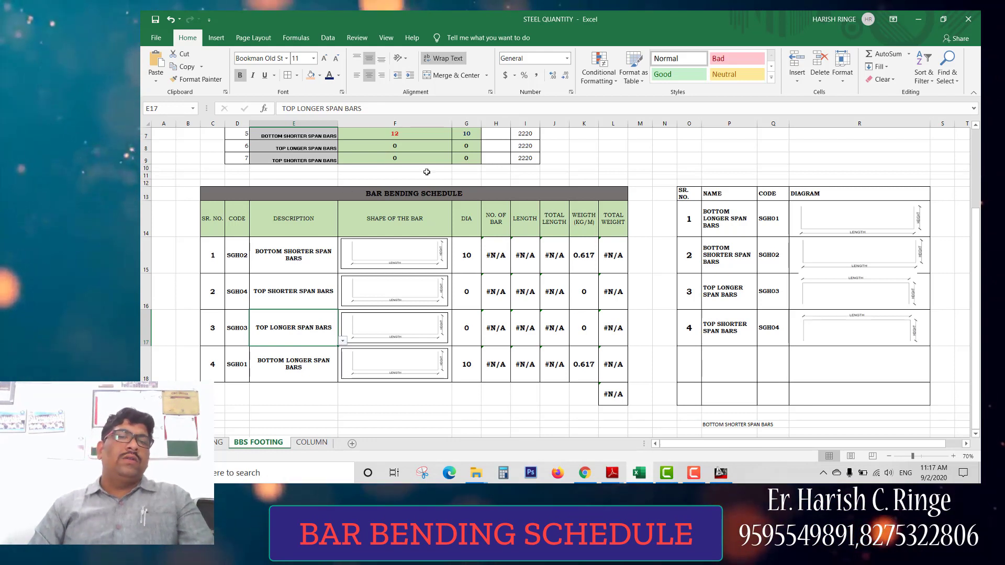
- Rename the defined name BBSFOOTING to BBSFOOTINGone and copy its INDEX/MATCH reference formula
left_click(388, 276)
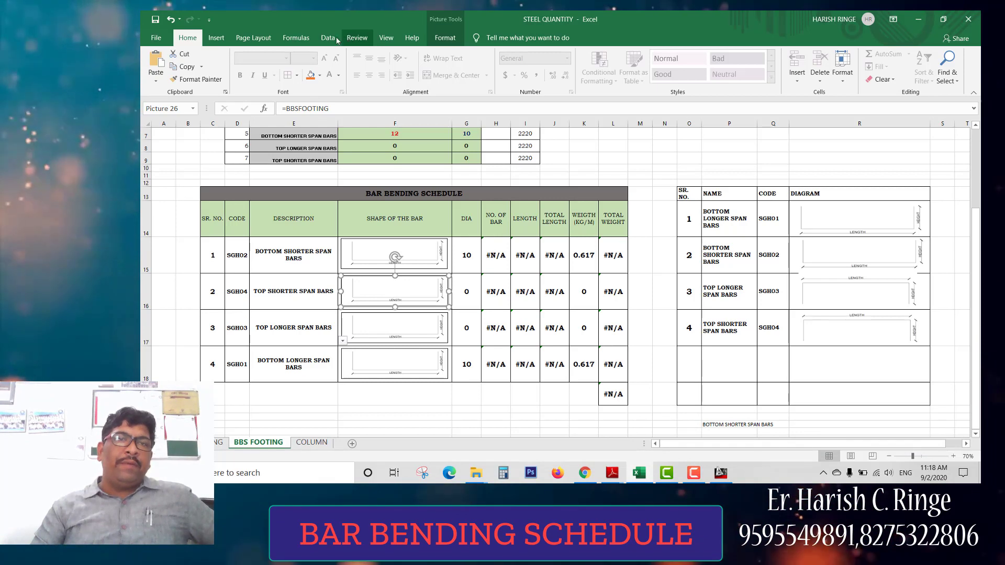
left_click(308, 37)
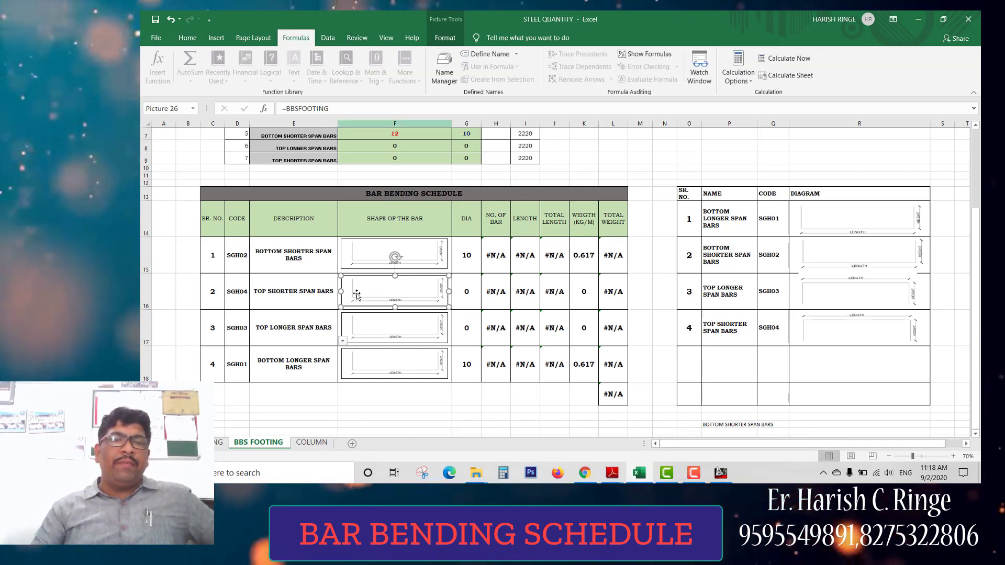
left_click(547, 405)
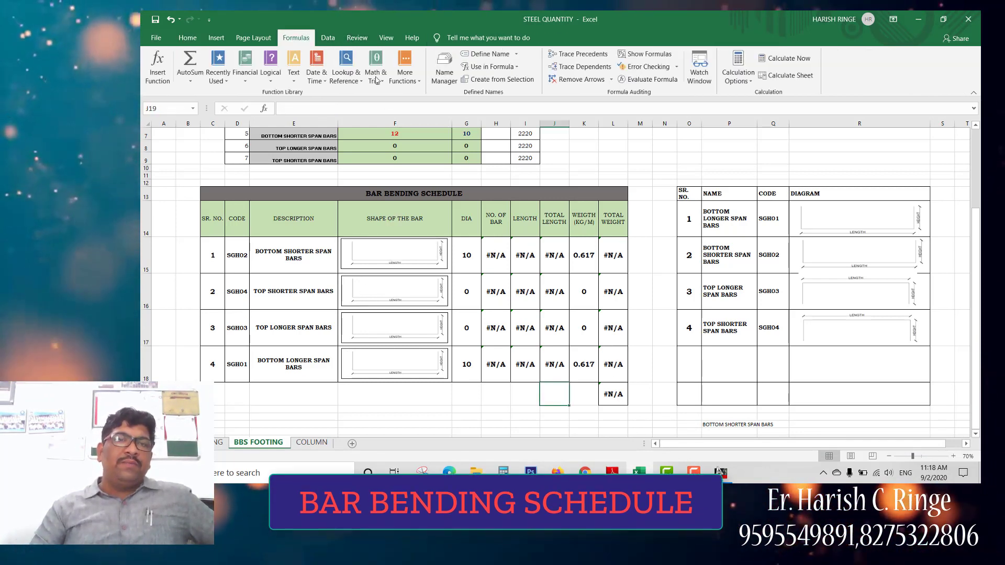
left_click(444, 68)
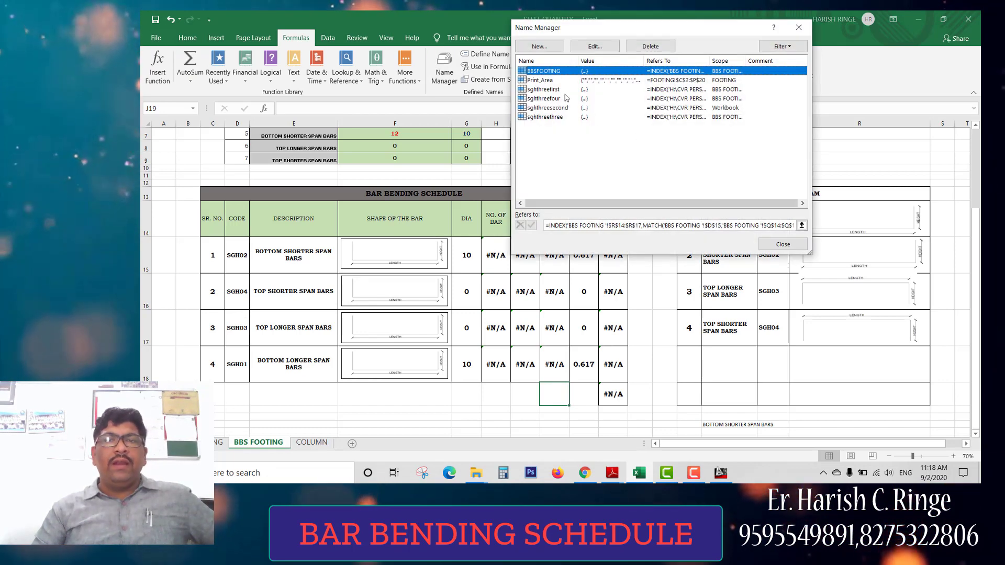
key("Escape")
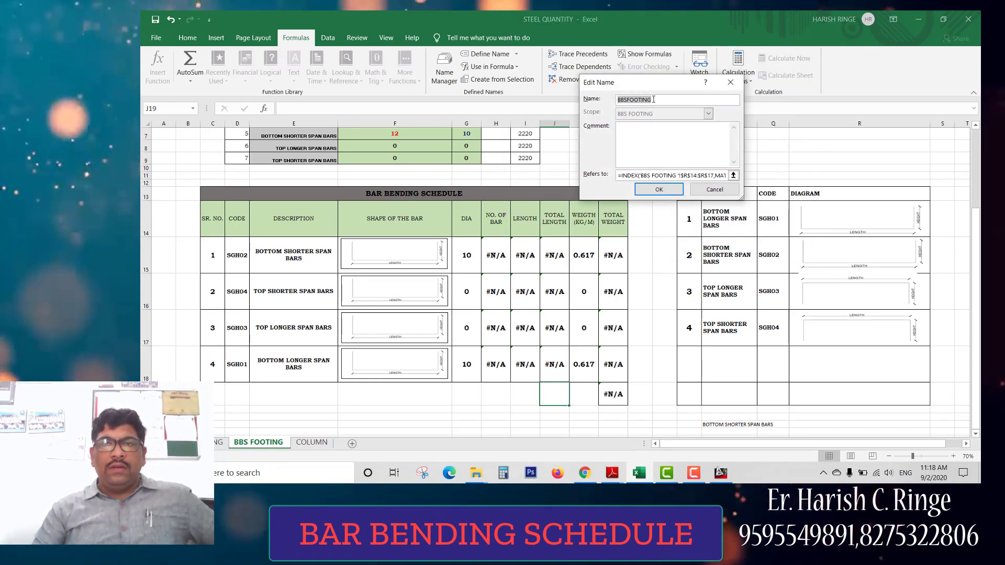
left_click(653, 100)
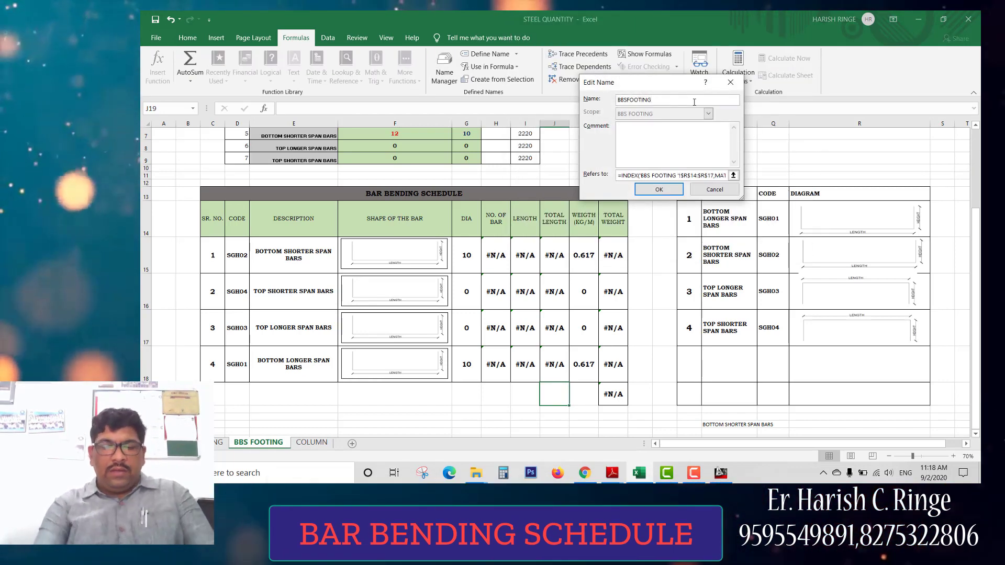
type("one")
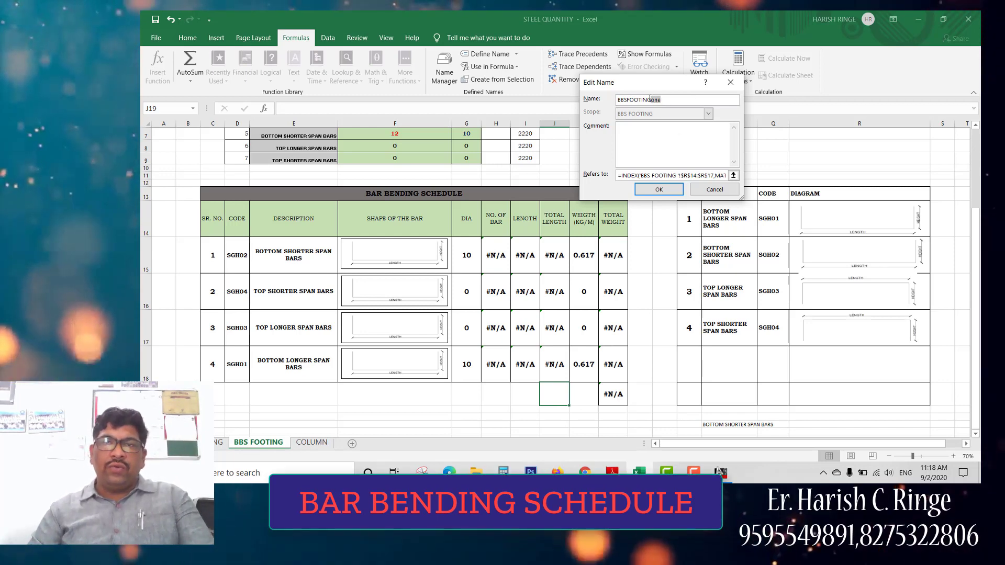
key("BackSpace")
key("BackSpace")
key("BackSpace")
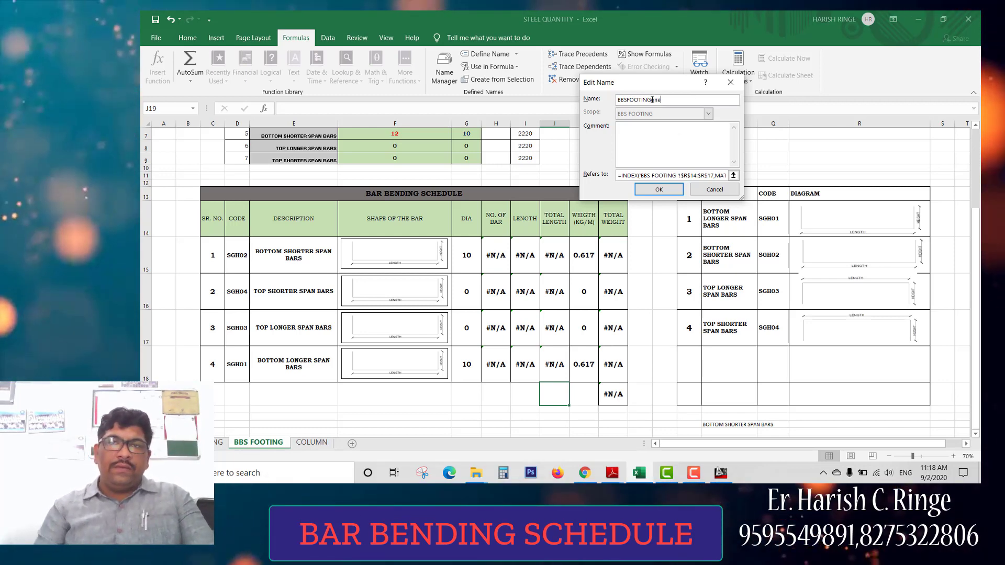
key("Return")
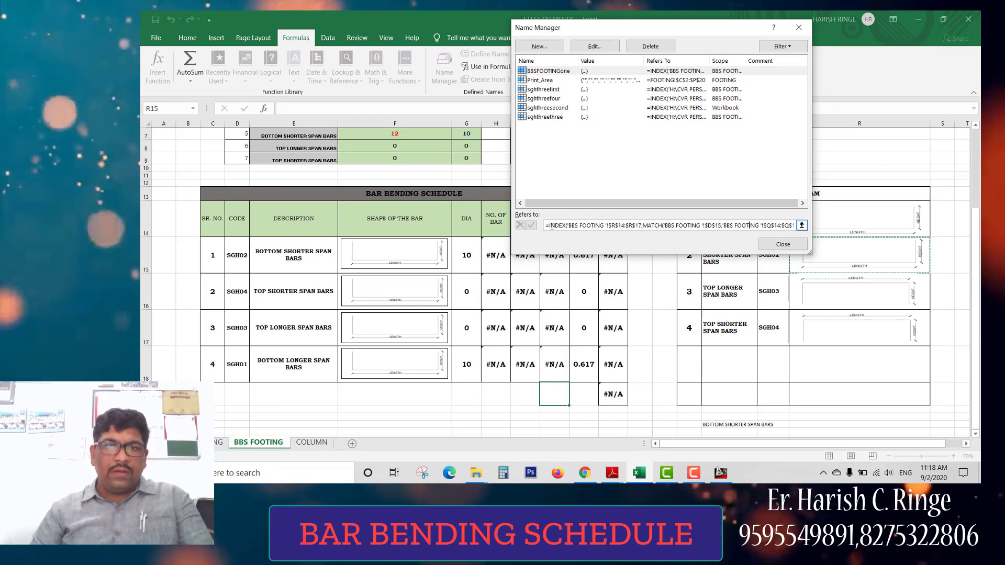
left_click_drag(582, 229, 926, 226)
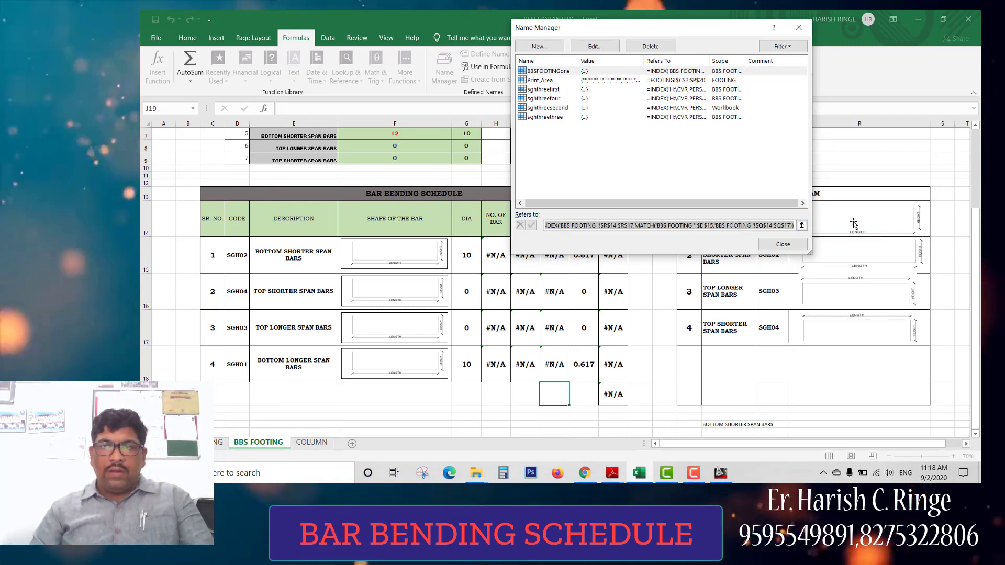
left_click(767, 246)
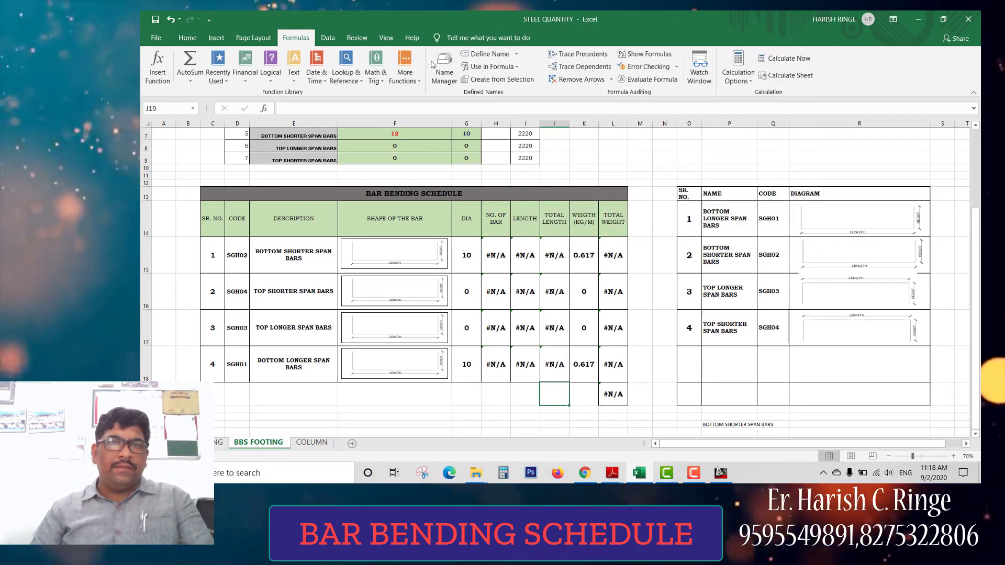
- Start a new defined name bbsfootingtwo scoped to the BBS FOOTING sheet
left_click(442, 65)
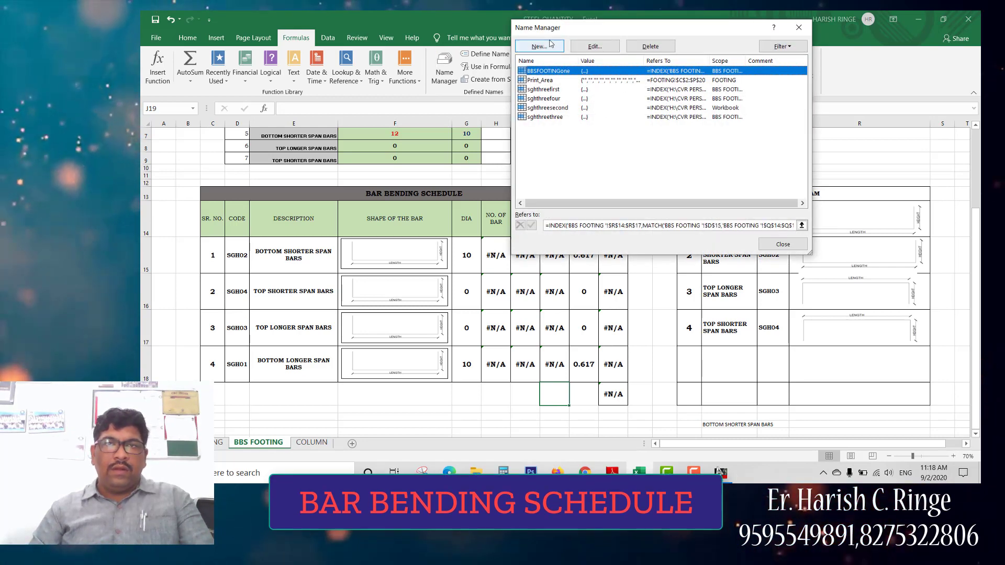
key("alt+n")
type("bb")
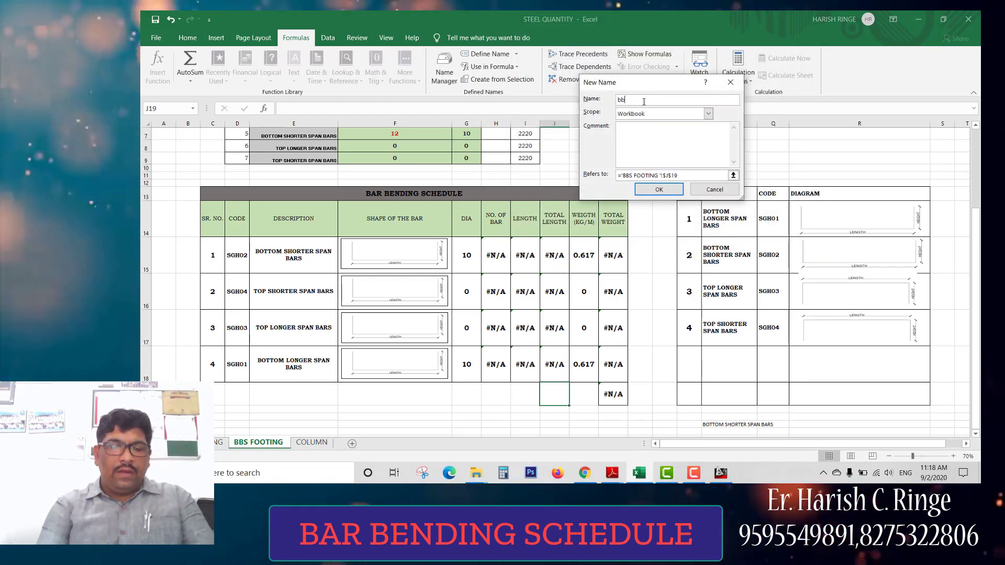
type("sfootingtwo")
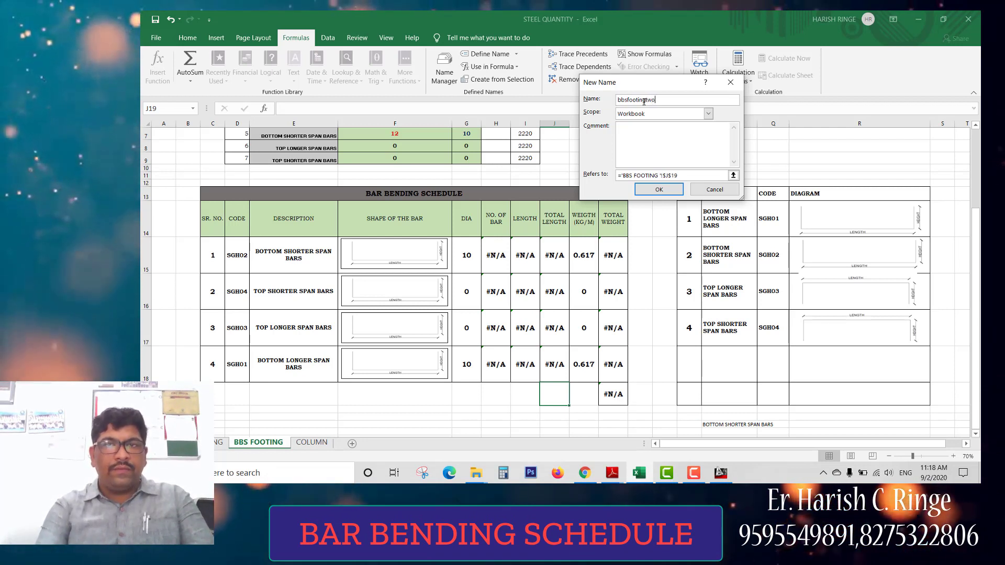
key("Tab")
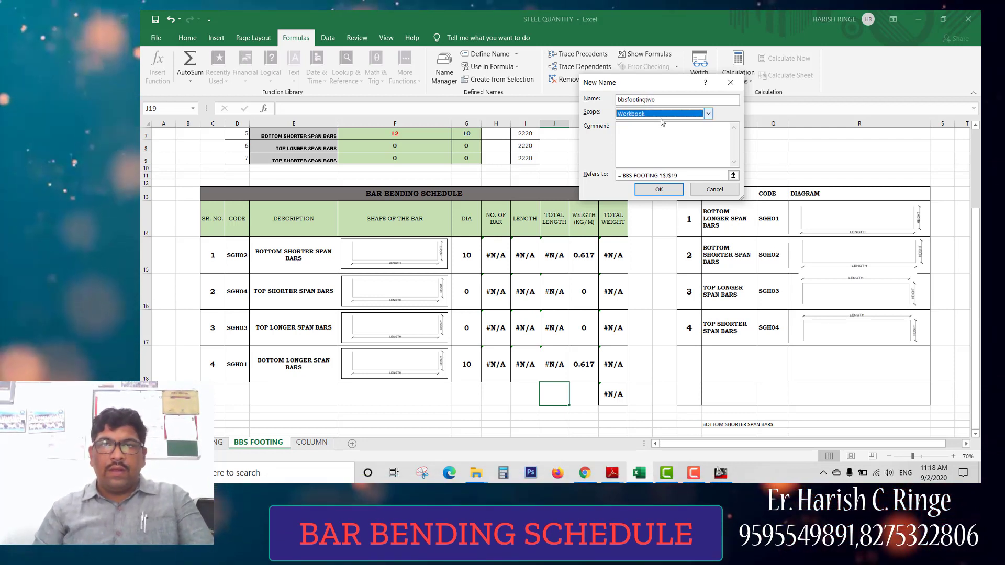
left_click(648, 138)
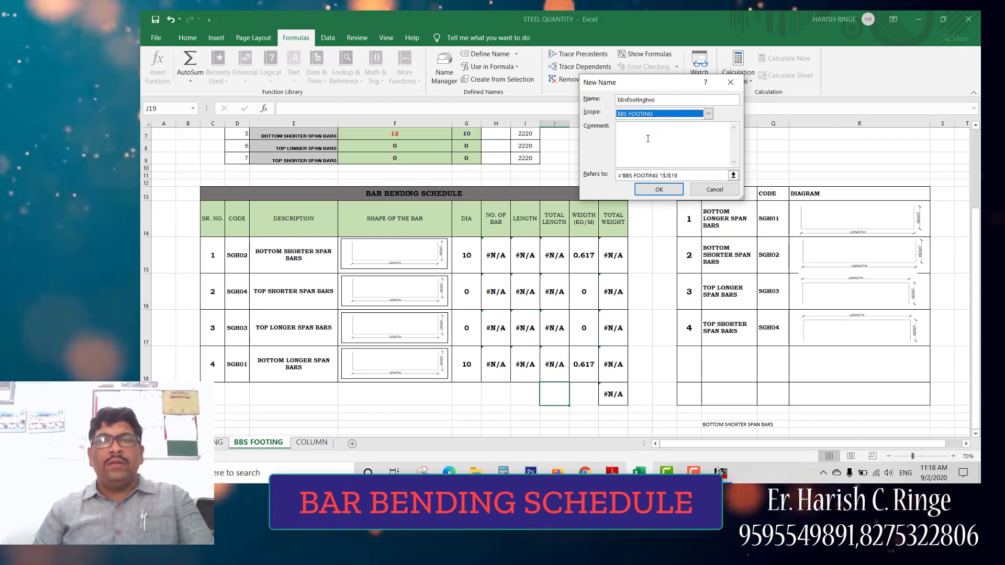
key("Tab")
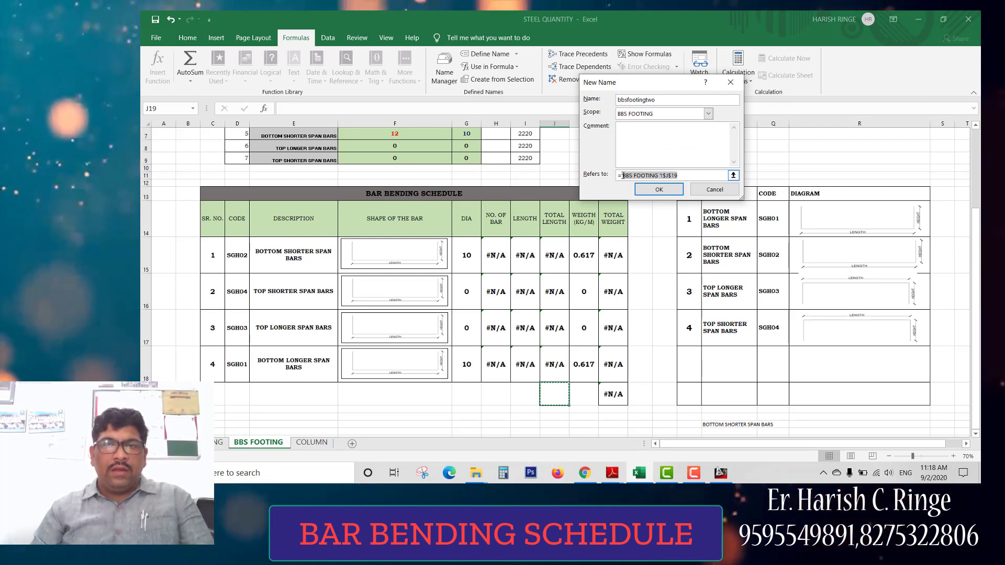
- Try to reuse the copied INDEX/MATCH formula as the reference of bbsfootingtwo
key("ctrl+v")
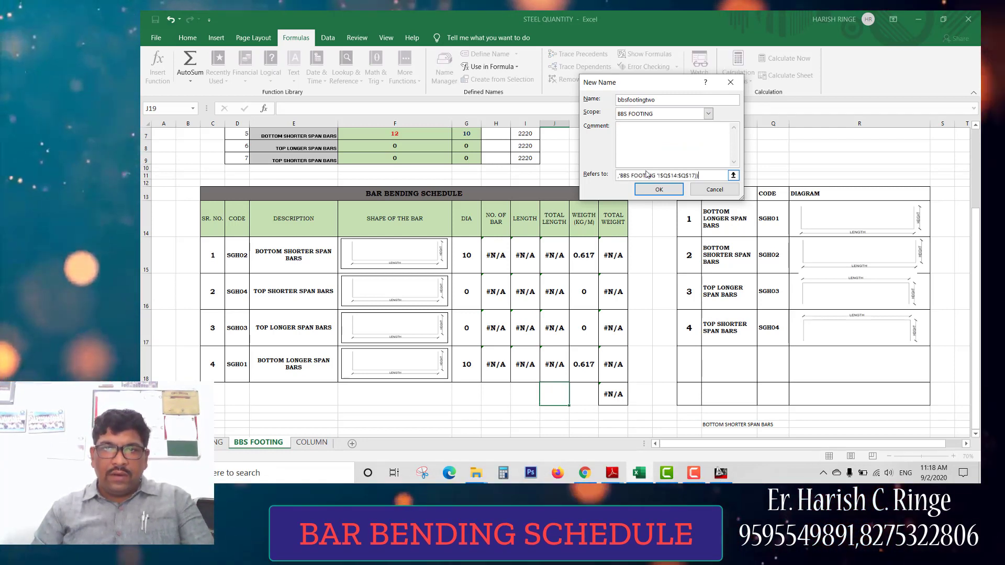
left_click_drag(648, 174, 557, 174)
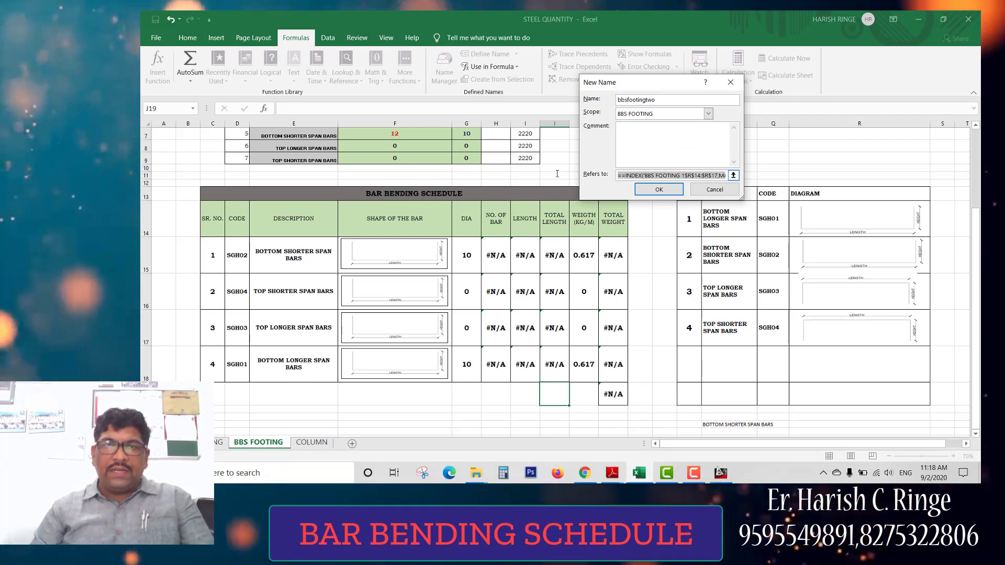
left_click(619, 175)
key("shift+End")
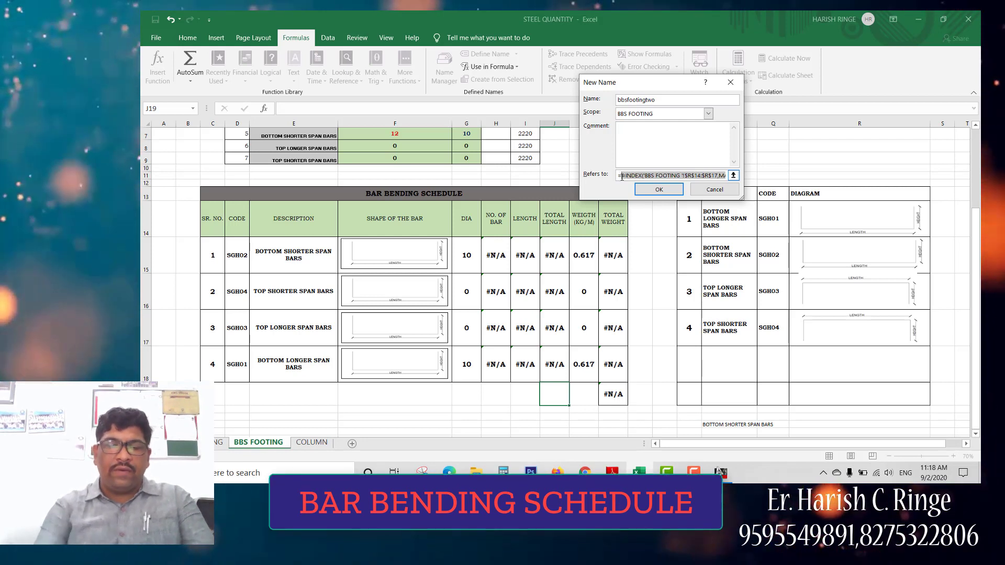
- Define bbsfootingtwo as an INDEX over diagrams $R$14:$R$17 with MATCH of code $D$16 in $Q$14:$Q$17, and save the name
type("=Index")
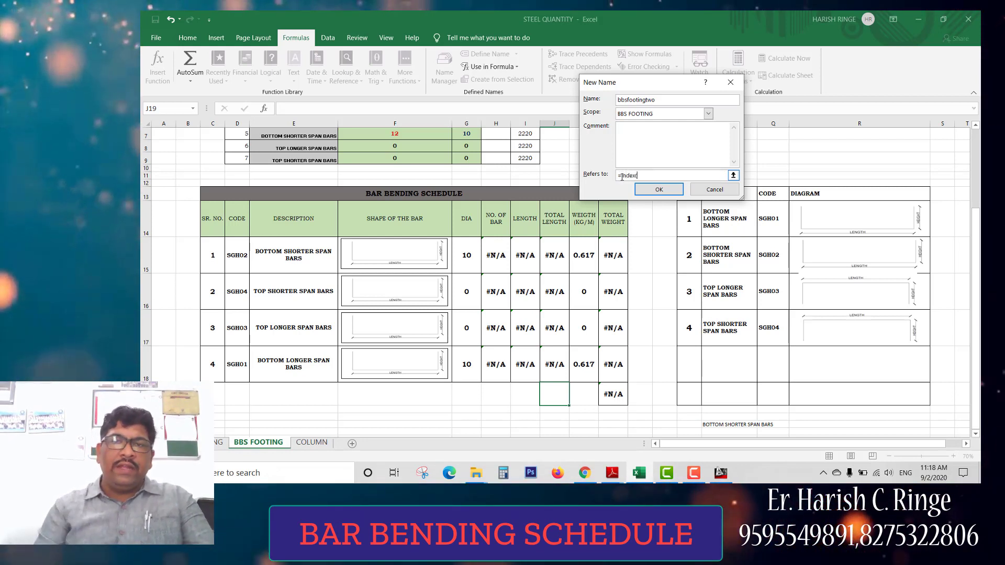
left_click(928, 213)
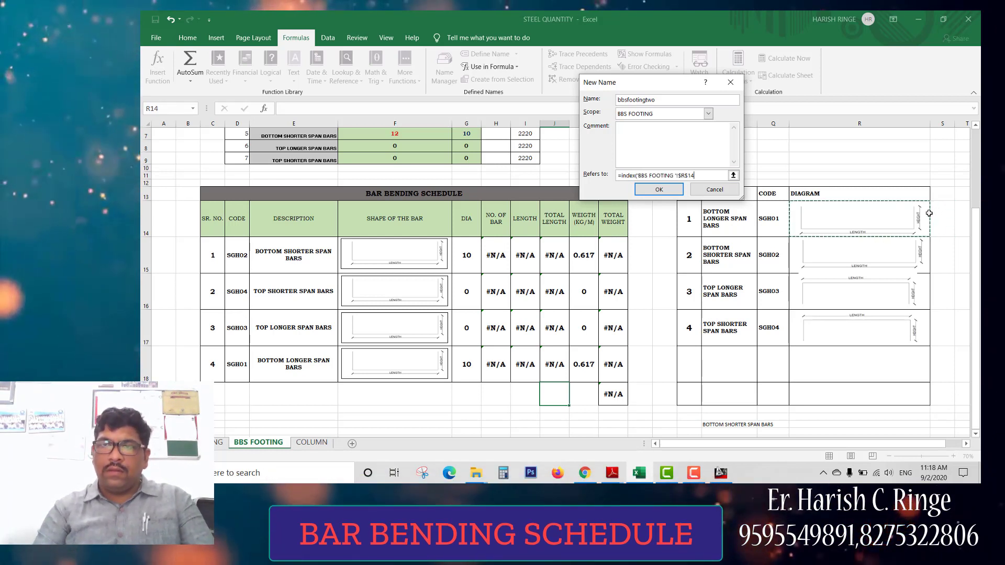
type(",")
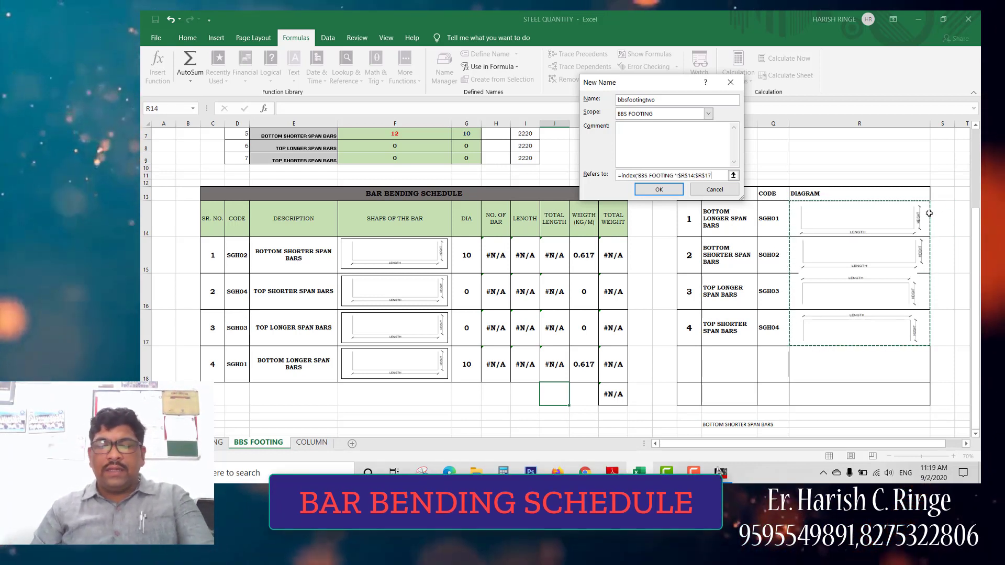
type("match")
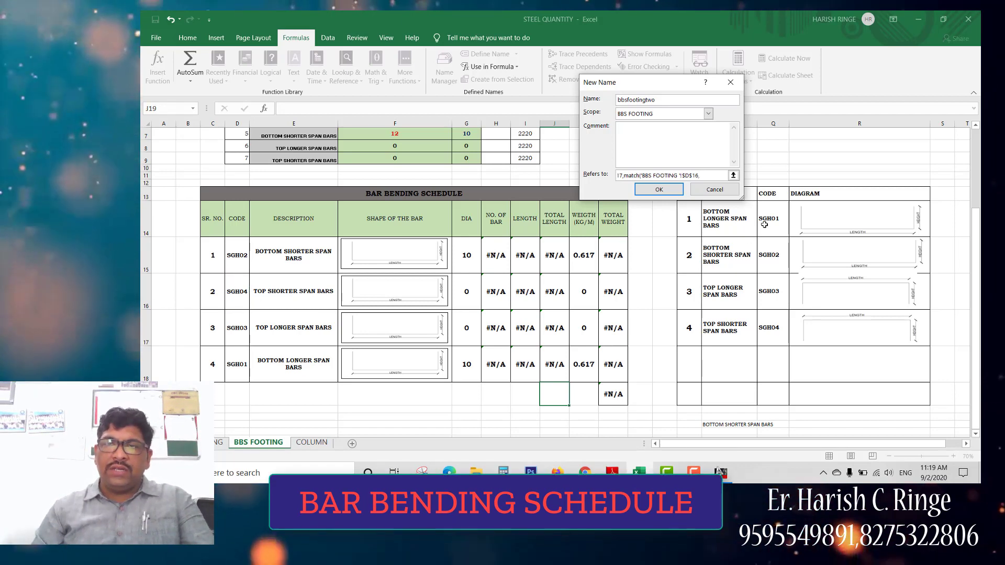
left_click_drag(769, 219, 770, 328)
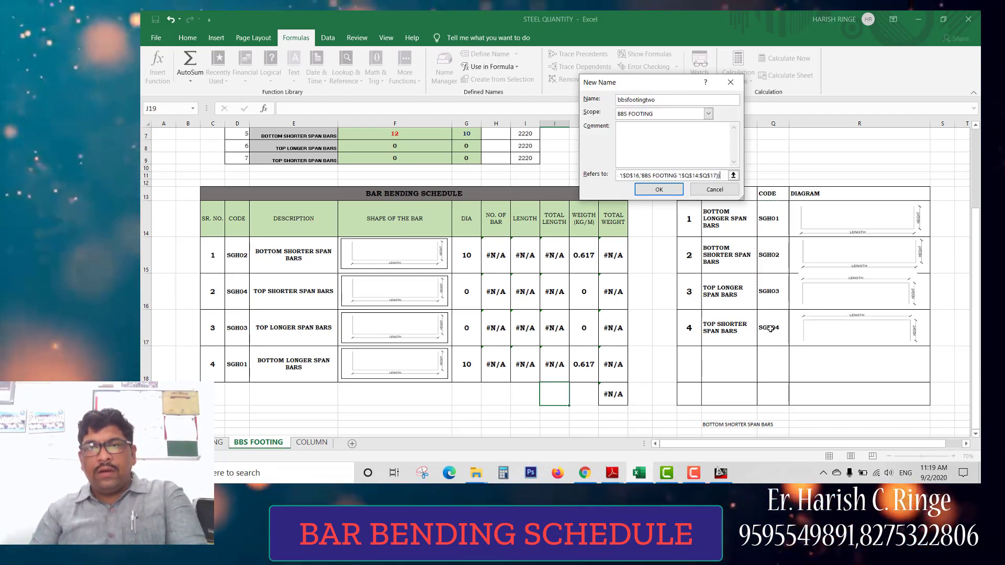
left_click(659, 189)
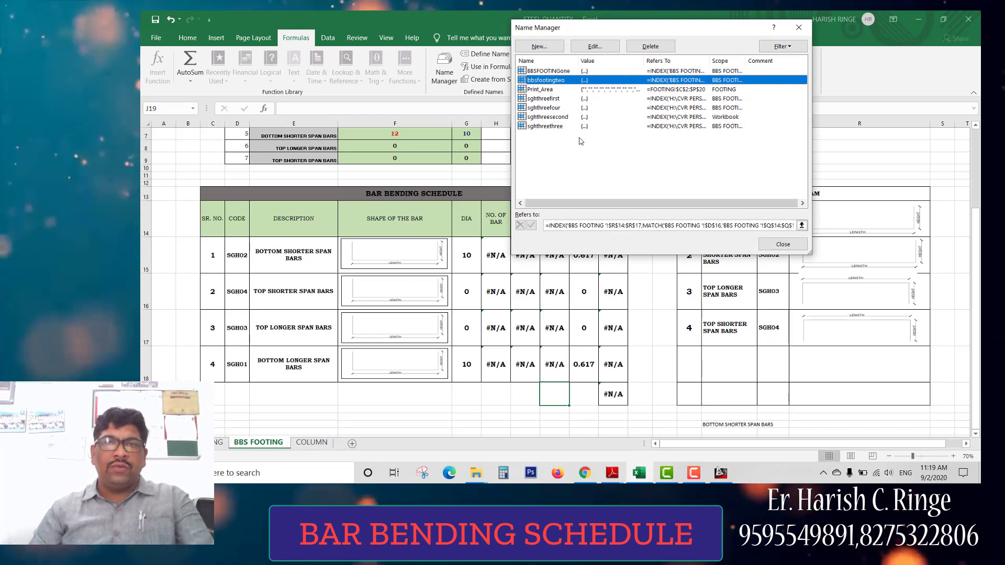
- Start a new defined name bbsfootingthree scoped to the BBS FOOTING sheet
left_click(547, 52)
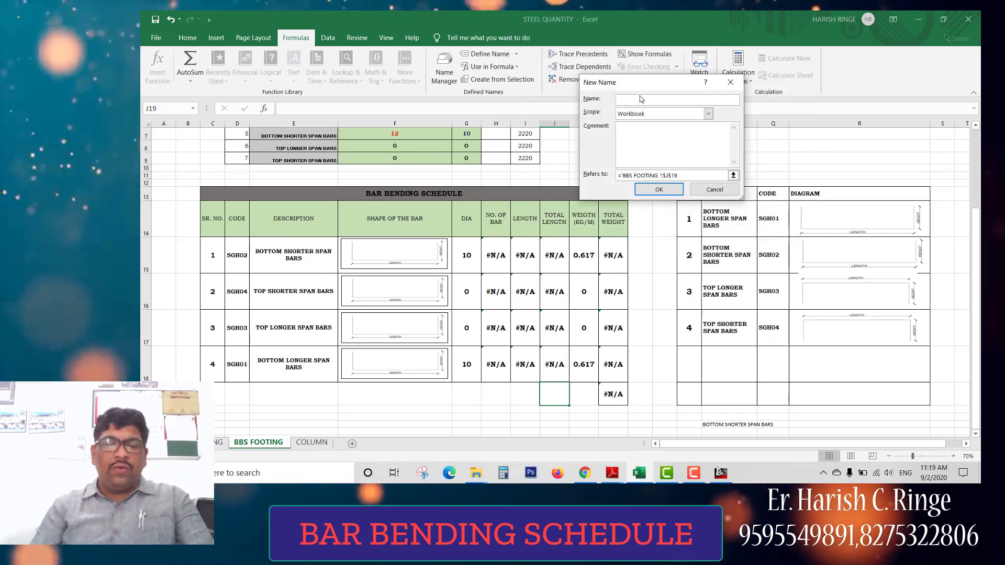
type("bbsf")
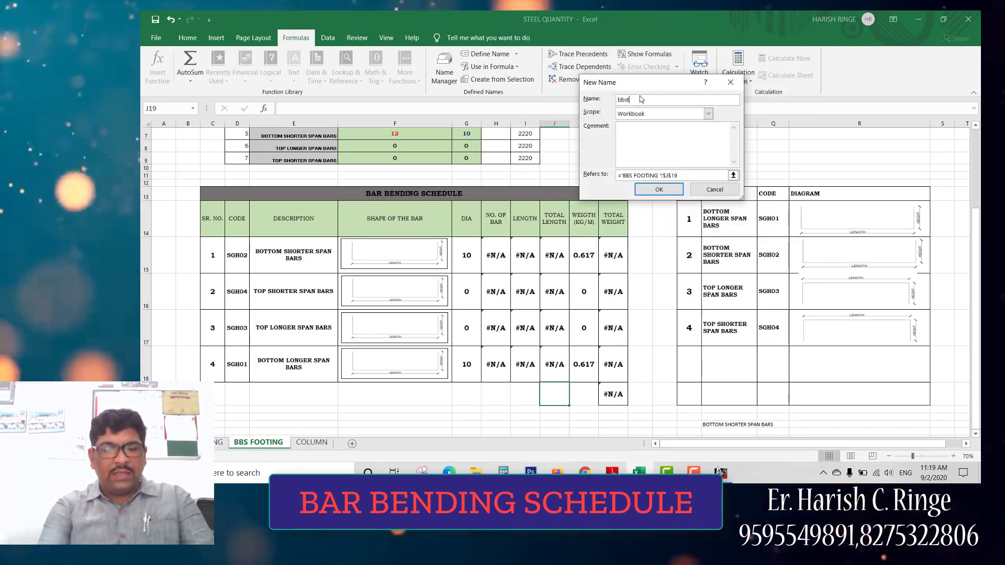
type("three")
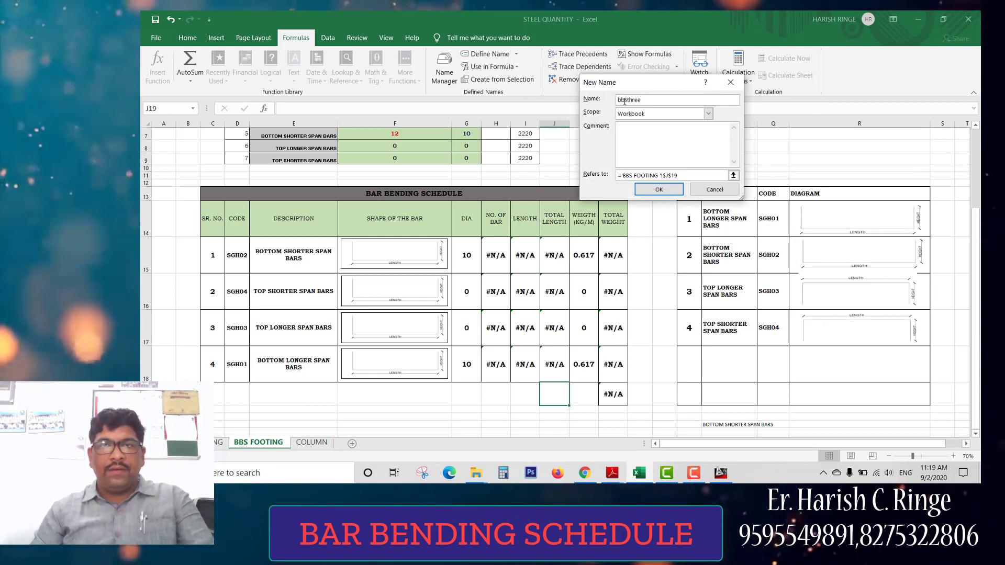
type("footing")
left_click(708, 113)
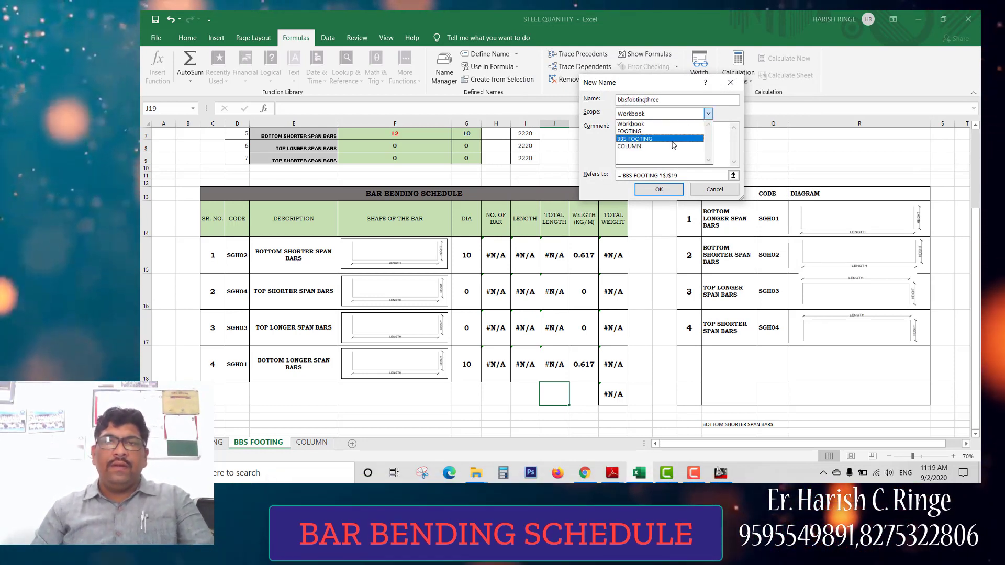
left_click(660, 156)
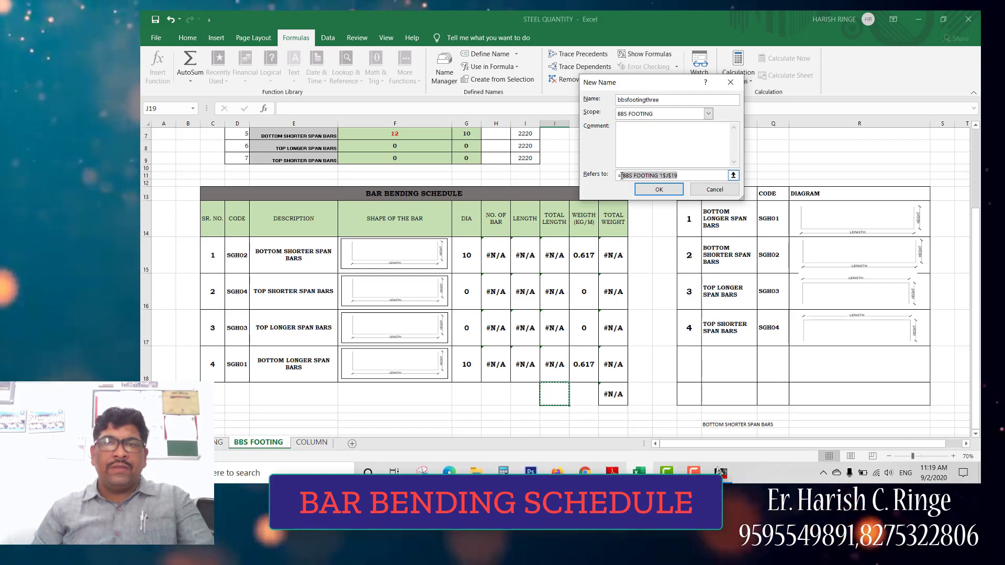
- Define bbsfootingthree as an INDEX over diagrams $R$14:$R$17 with MATCH of code $D$17 in $Q$14:$Q$17, and save the name
key("BackSpace")
type("index")
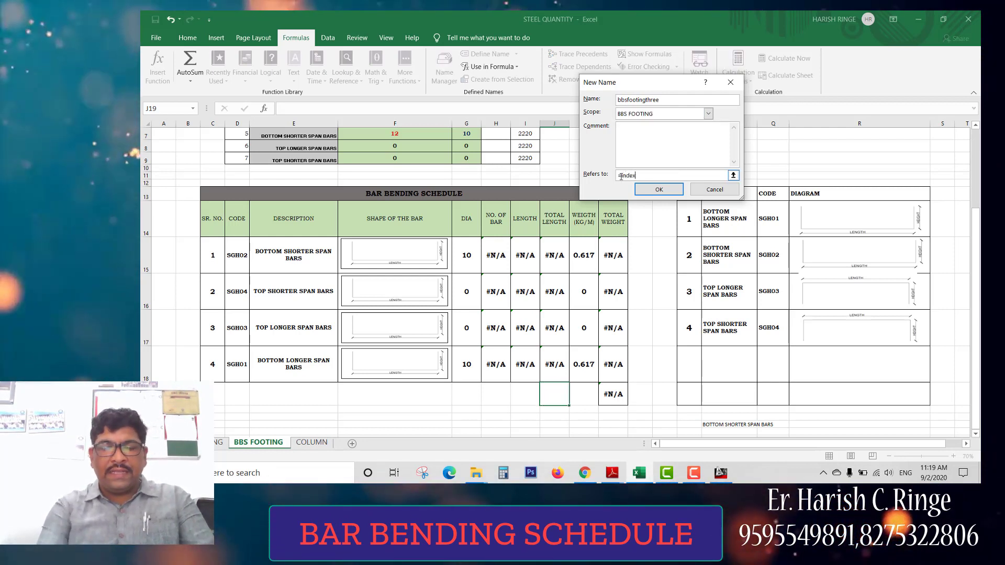
type("('BBS FOOTING '!$R$14")
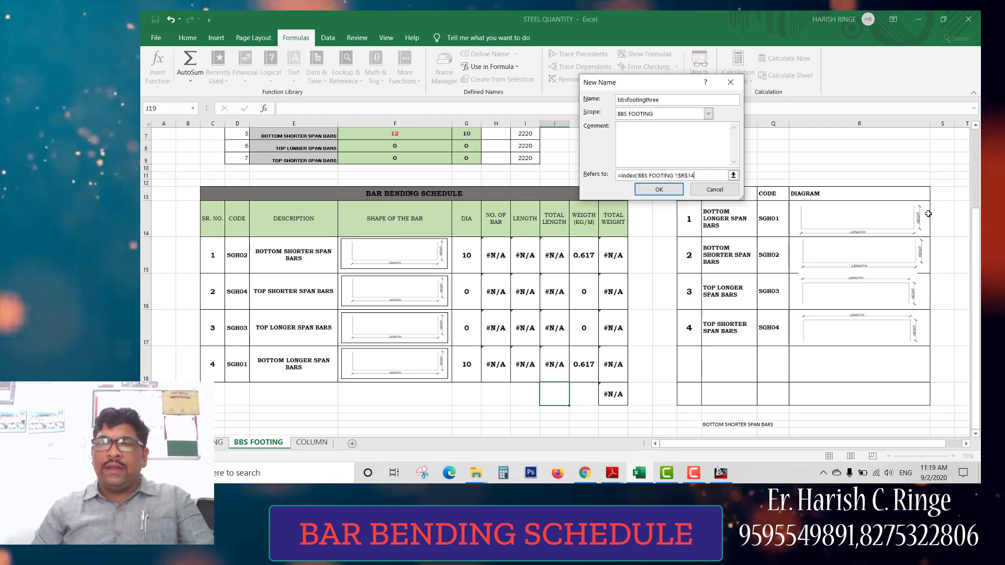
left_click_drag(927, 213, 923, 319)
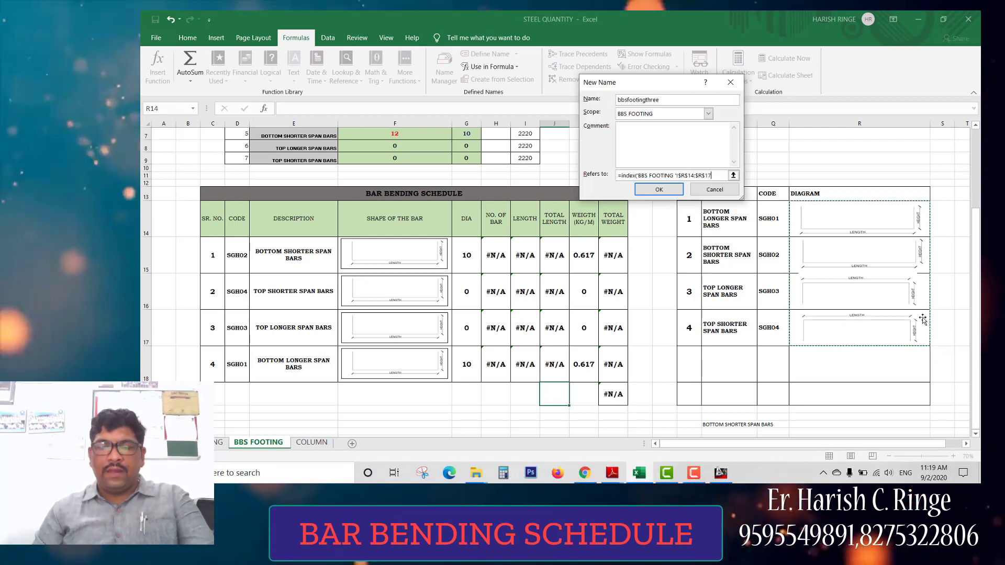
type(",match")
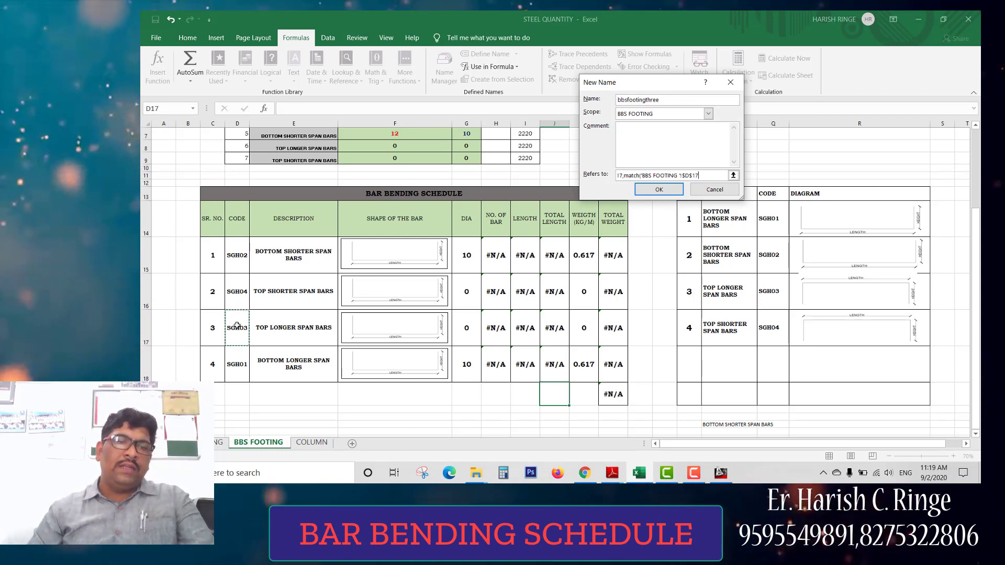
type(",")
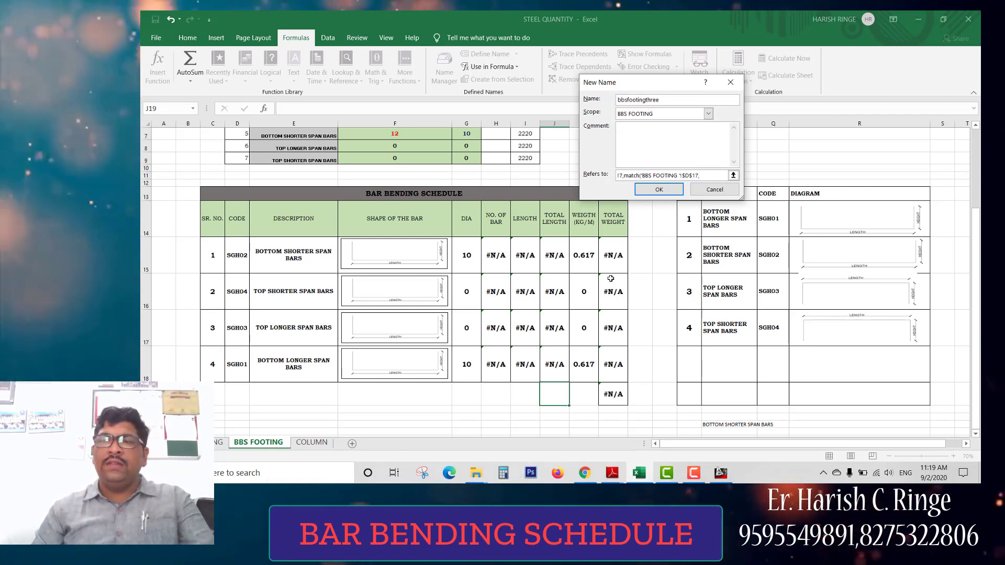
left_click_drag(769, 218, 773, 327)
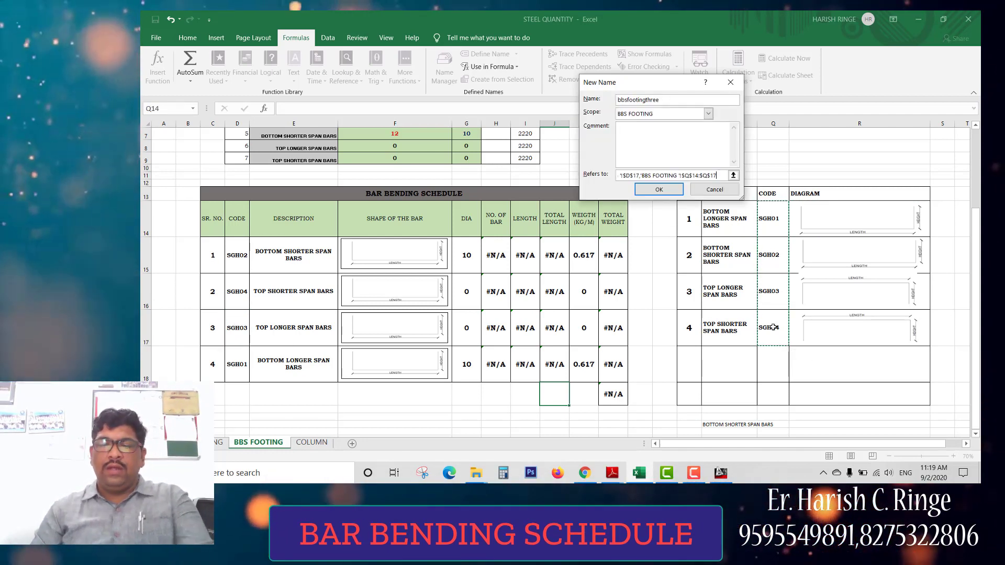
left_click(659, 190)
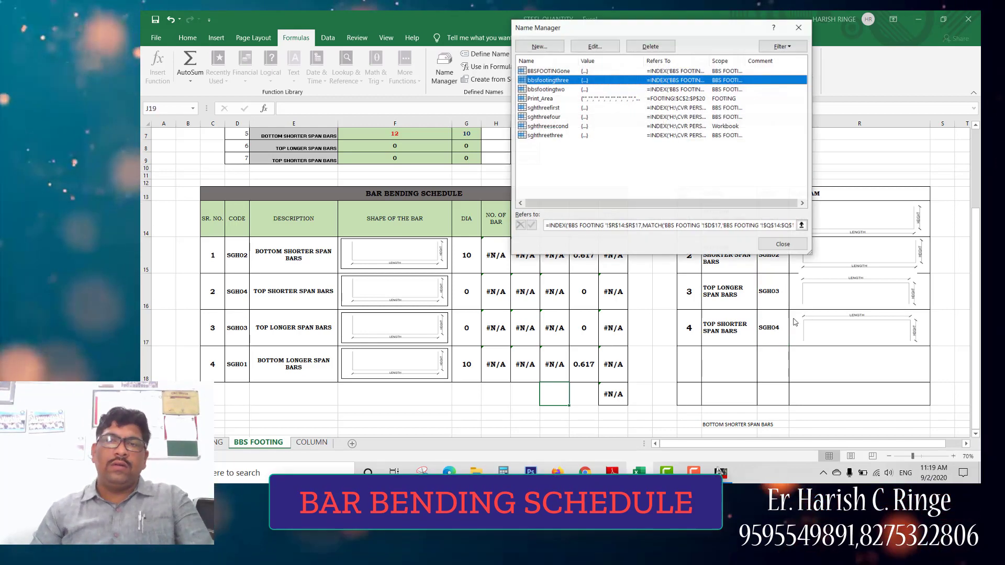
- Start a new defined name bbsfootingfour scoped to the BBS FOOTING sheet
left_click(539, 47)
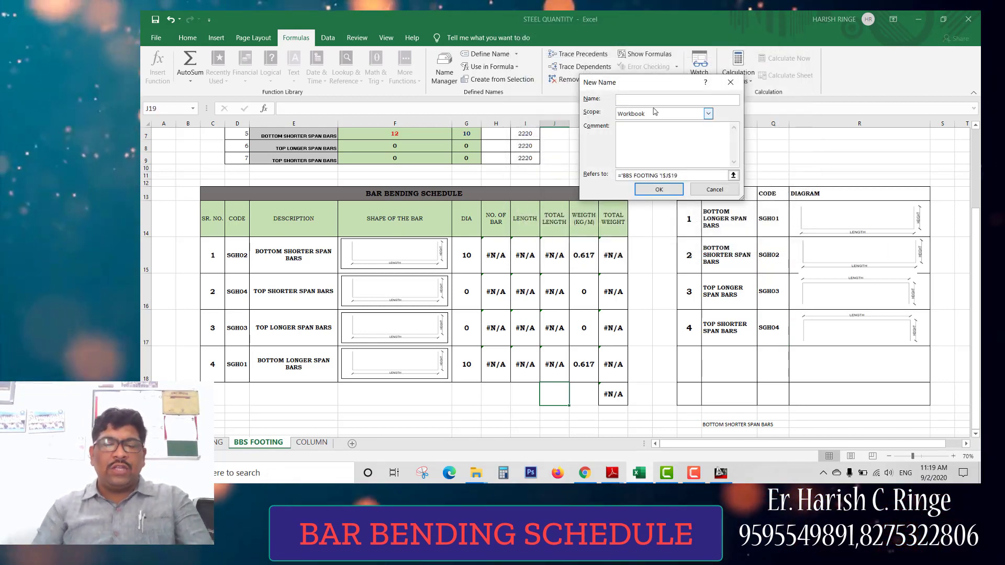
type("bbsfoo")
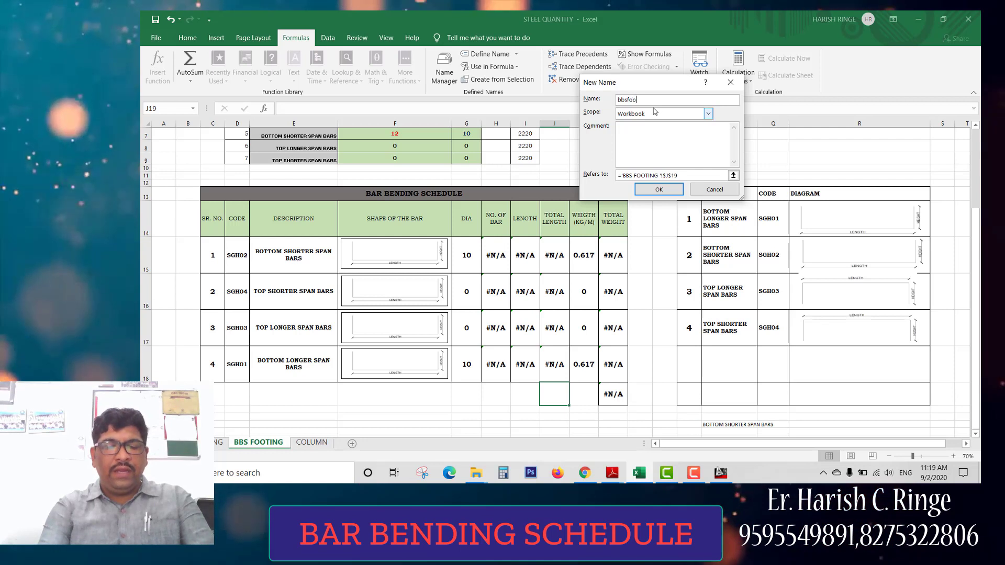
type("tingfour")
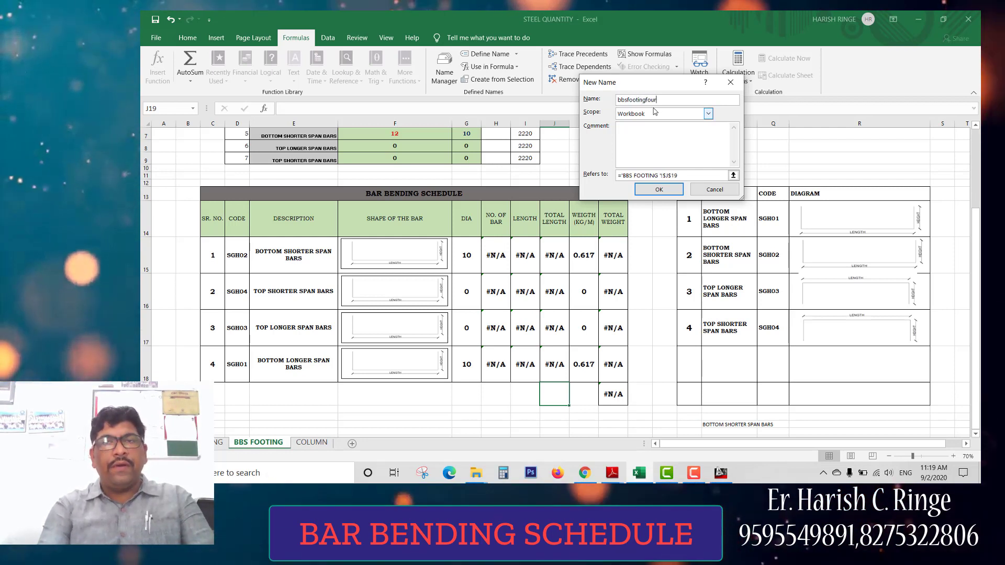
left_click(654, 113)
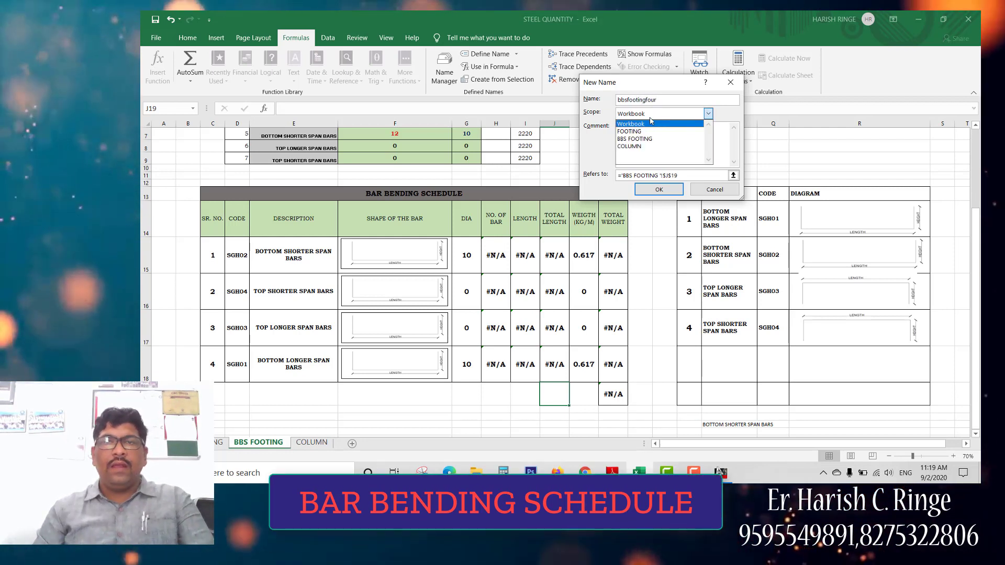
left_click(648, 131)
- Define bbsfootingfour as an INDEX over $R$14:$R$17 with MATCH of $D$18 in $Q$14:$Q$17, save it and close the name list
left_click(694, 176)
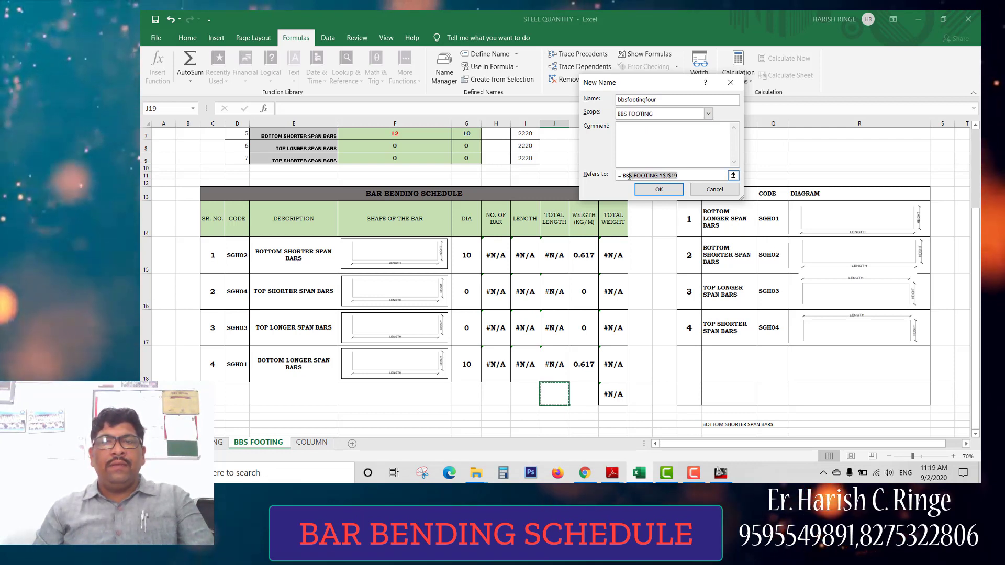
key("BackSpace")
key("BackSpace")
key("BackSpace")
key("BackSpace")
key("BackSpace")
key("BackSpace")
key("BackSpace")
key("BackSpace")
key("BackSpace")
key("BackSpace")
key("BackSpace")
key("BackSpace")
key("BackSpace")
key("BackSpace")
key("BackSpace")
key("BackSpace")
key("BackSpace")
key("BackSpace")
key("BackSpace")
key("BackSpace")
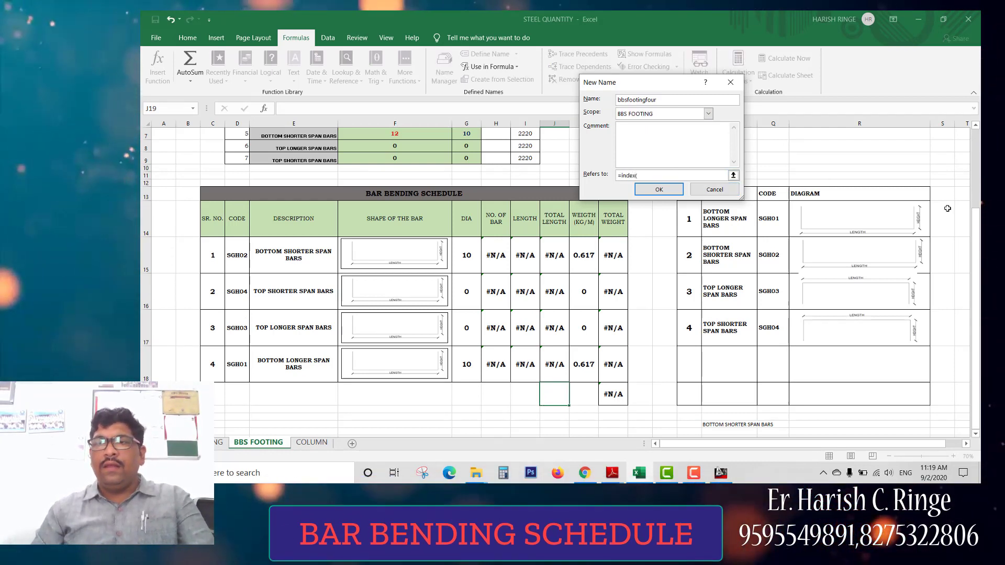
type("index(")
left_click_drag(927, 220, 920, 327)
type(",")
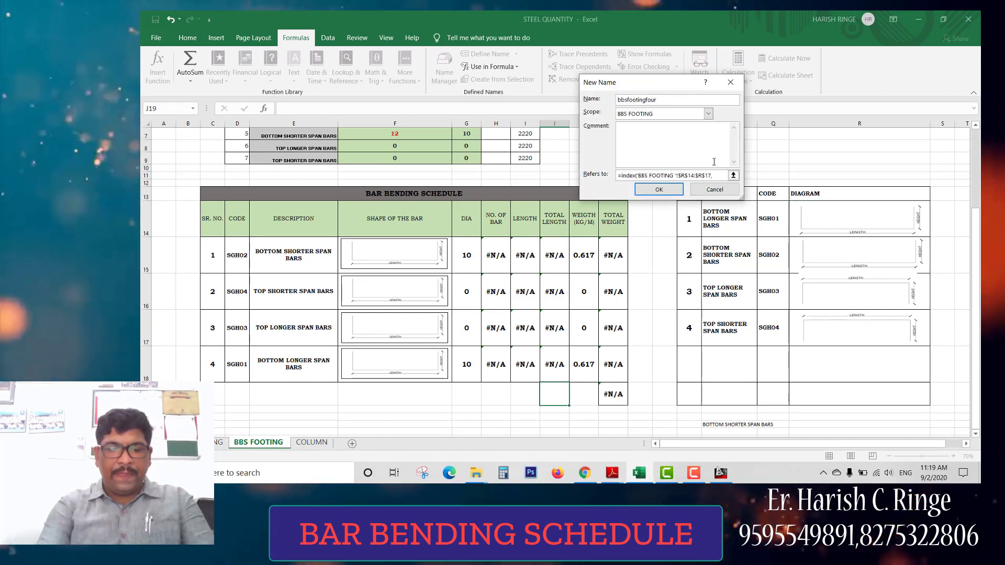
type("matc")
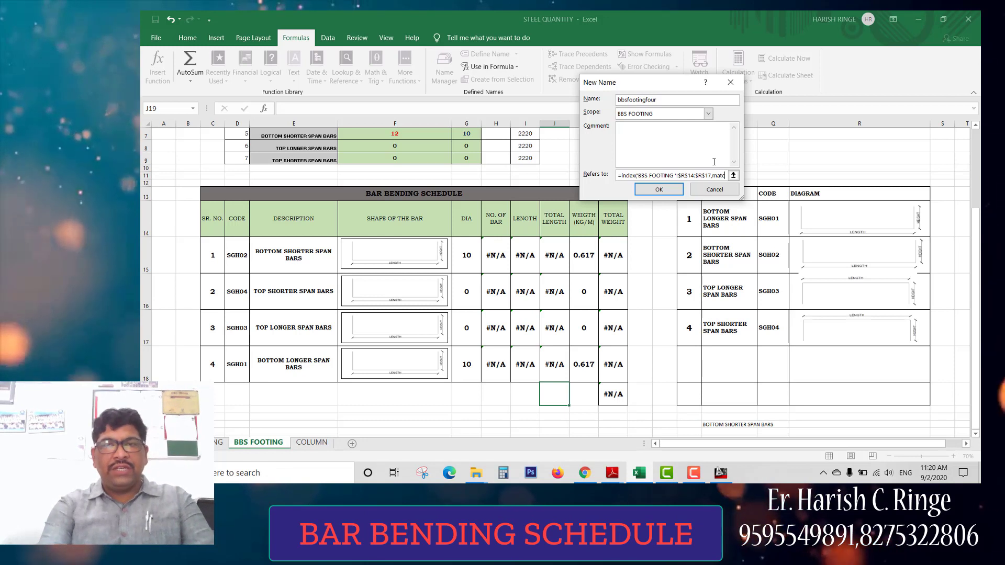
type("h(")
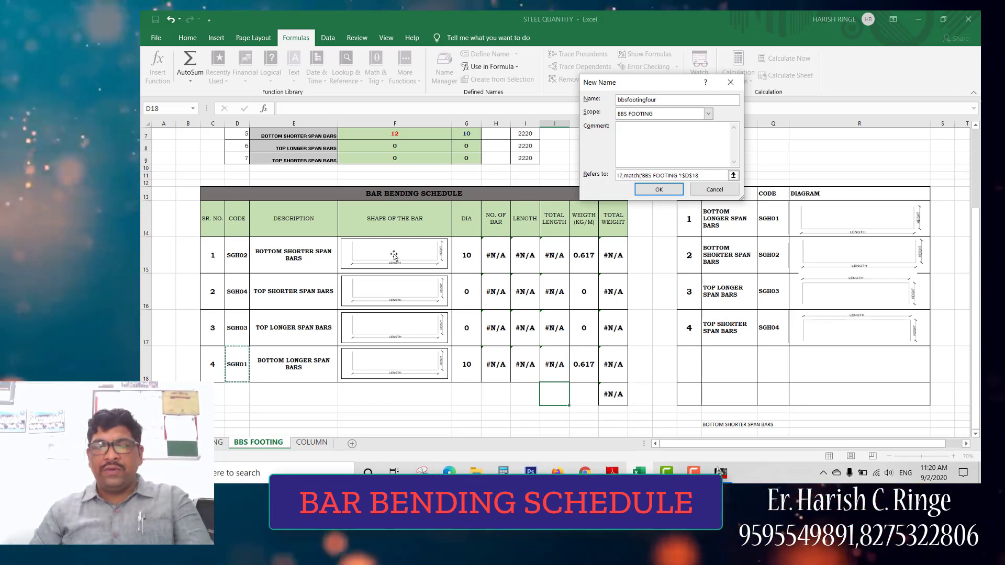
type(",")
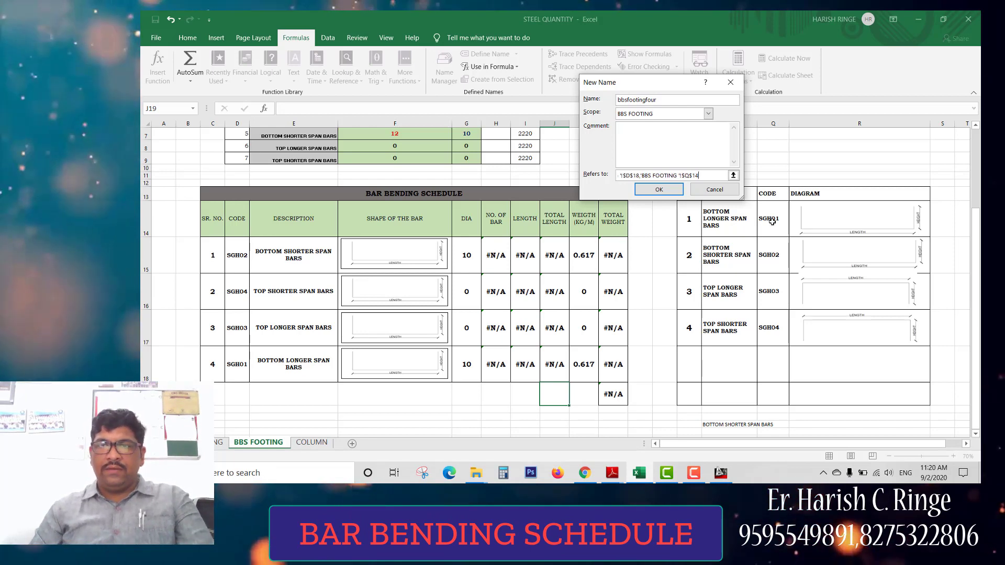
left_click_drag(772, 222, 772, 327)
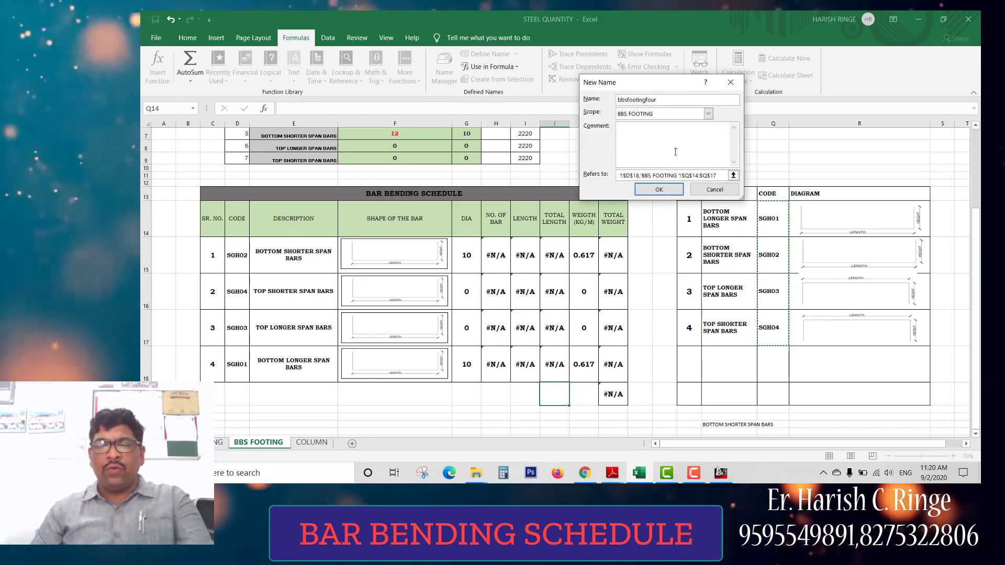
key("Return")
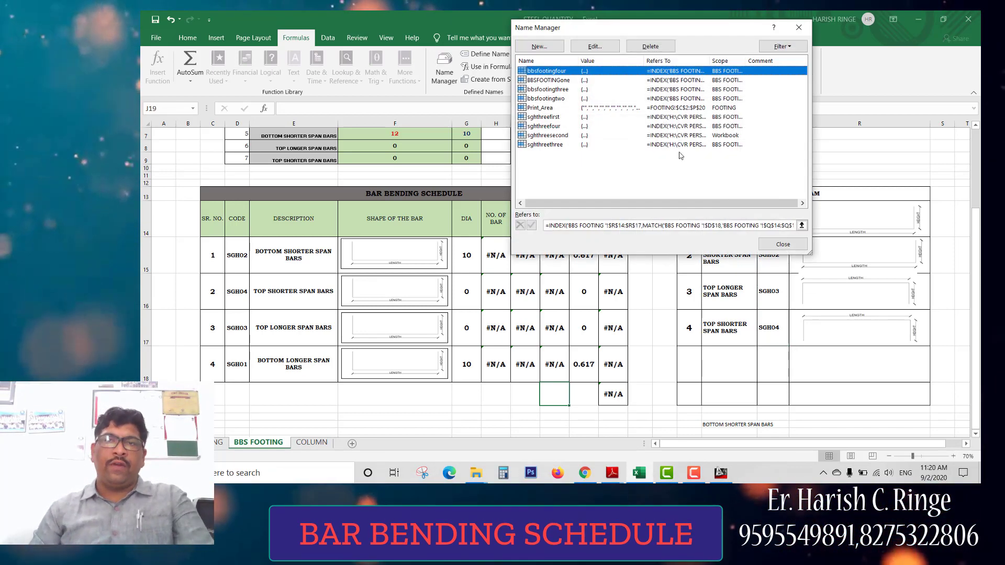
left_click(794, 32)
- Link the shape picture in schedule row 2 to the defined name bbsfootingtwo
left_click(395, 291)
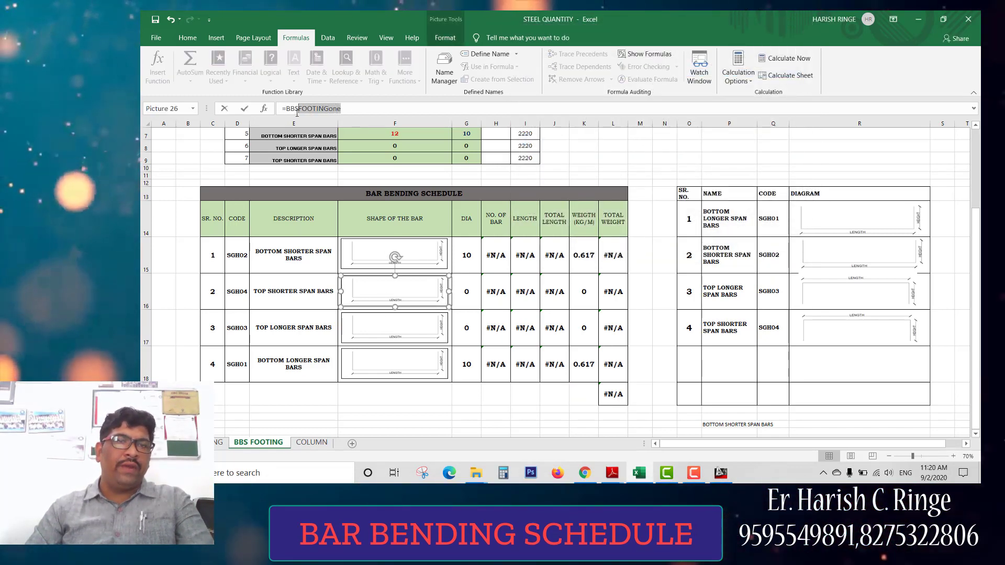
left_click_drag(297, 112, 288, 112)
type("bbd")
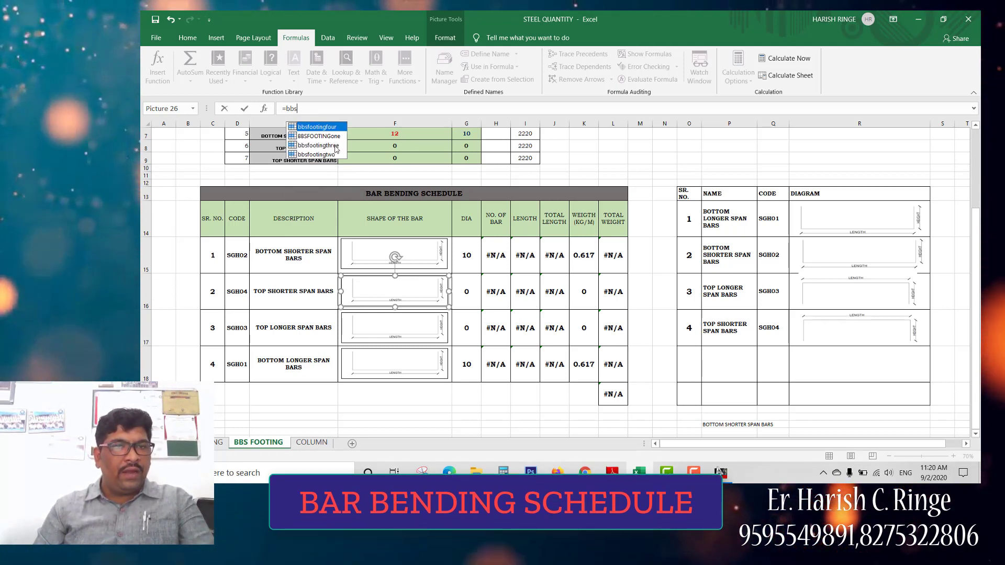
double_click(330, 154)
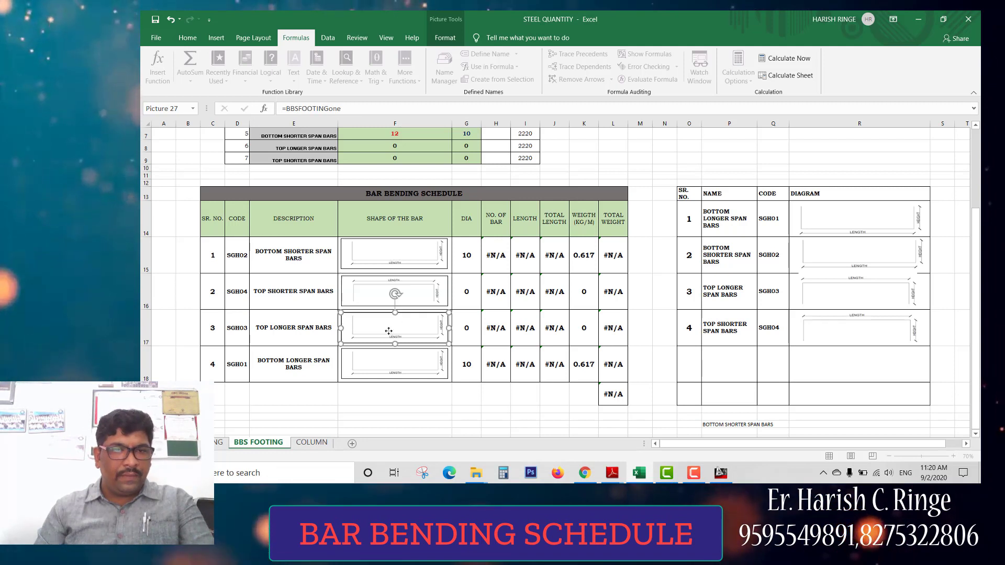
- Link the shape picture in schedule row 3 to the defined name bbsfootingthree
left_click_drag(341, 108, 287, 108)
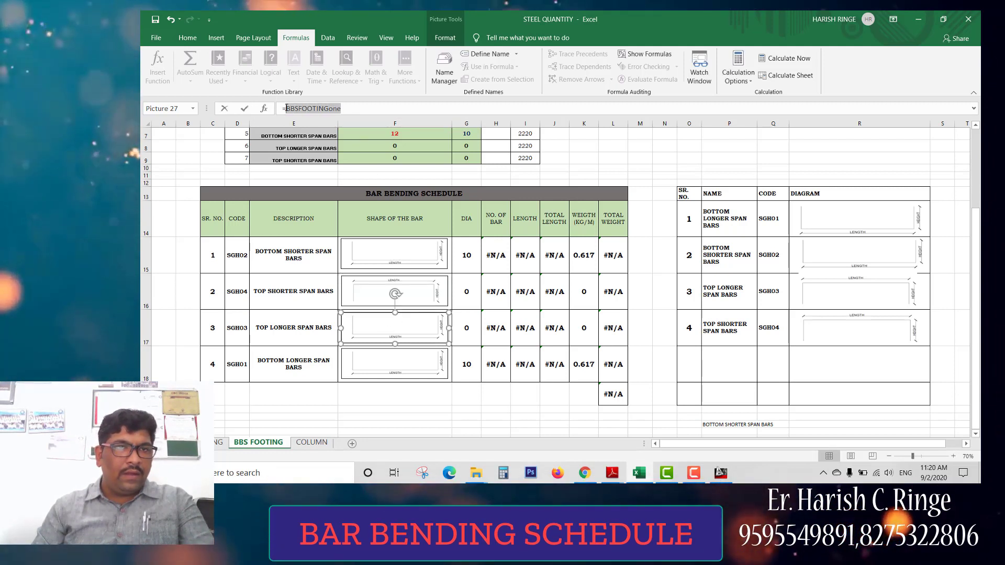
type("bbs")
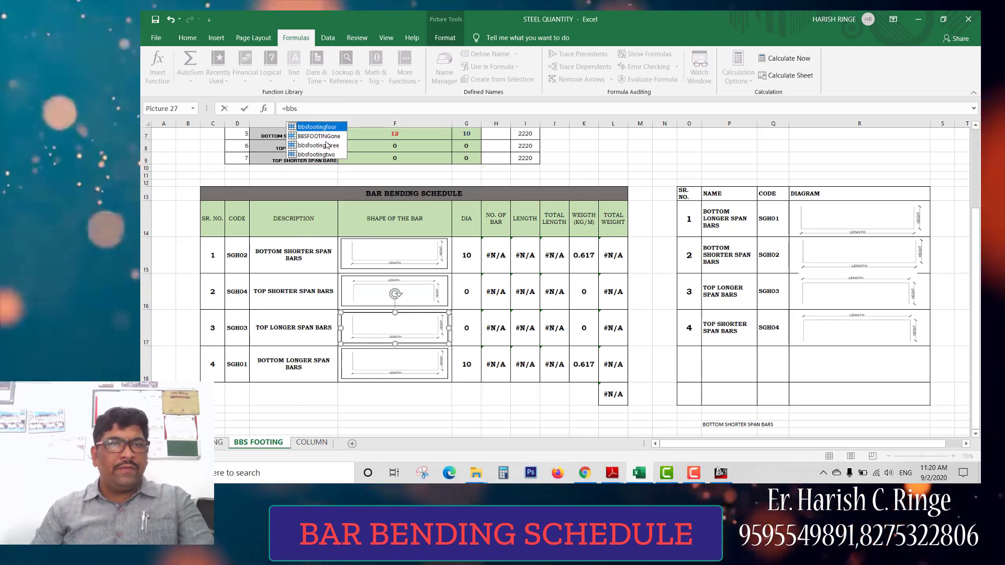
double_click(328, 146)
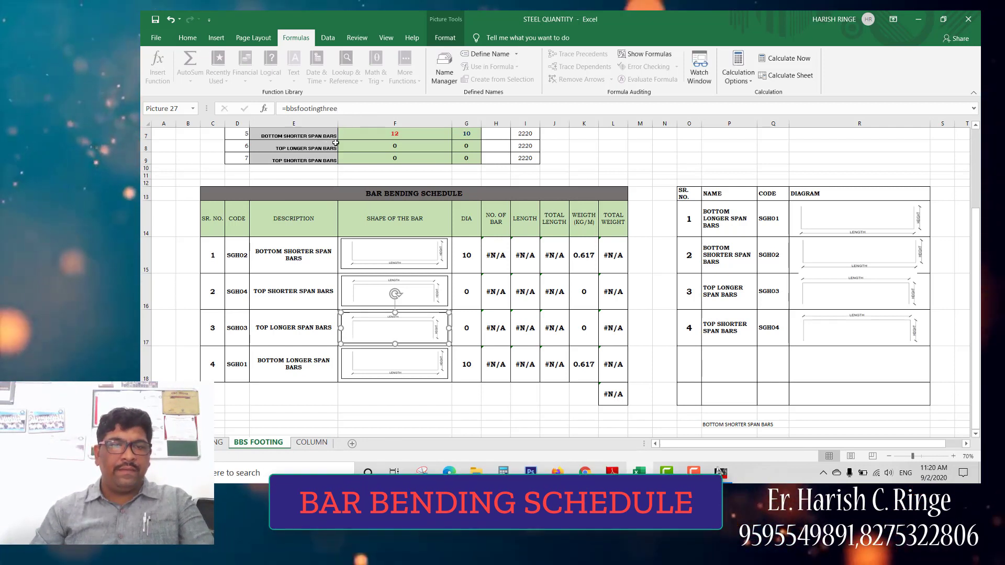
- Link the shape picture in schedule row 4 to the defined name bbsfootingfour
left_click(416, 364)
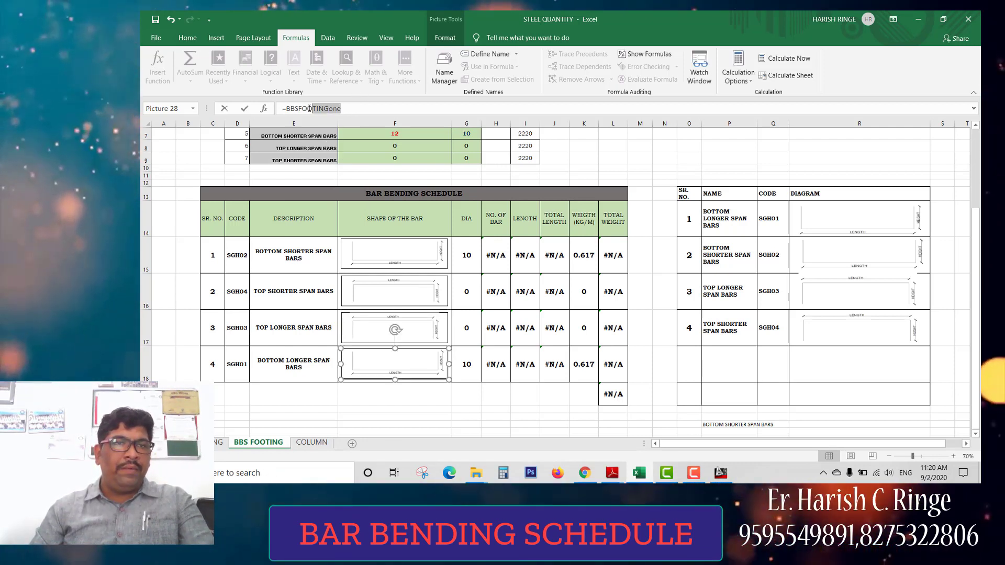
left_click_drag(309, 108, 328, 108)
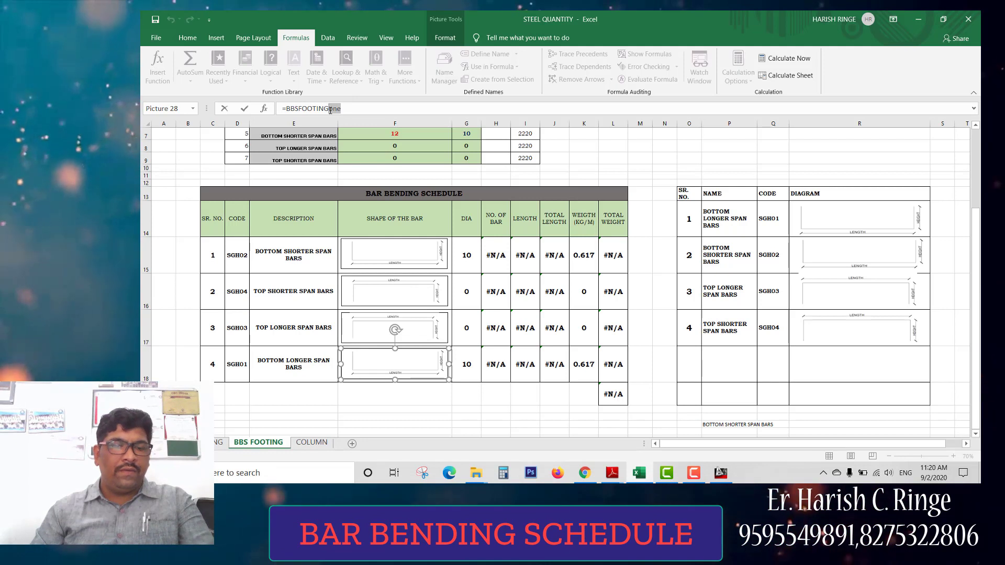
type("f")
double_click(322, 126)
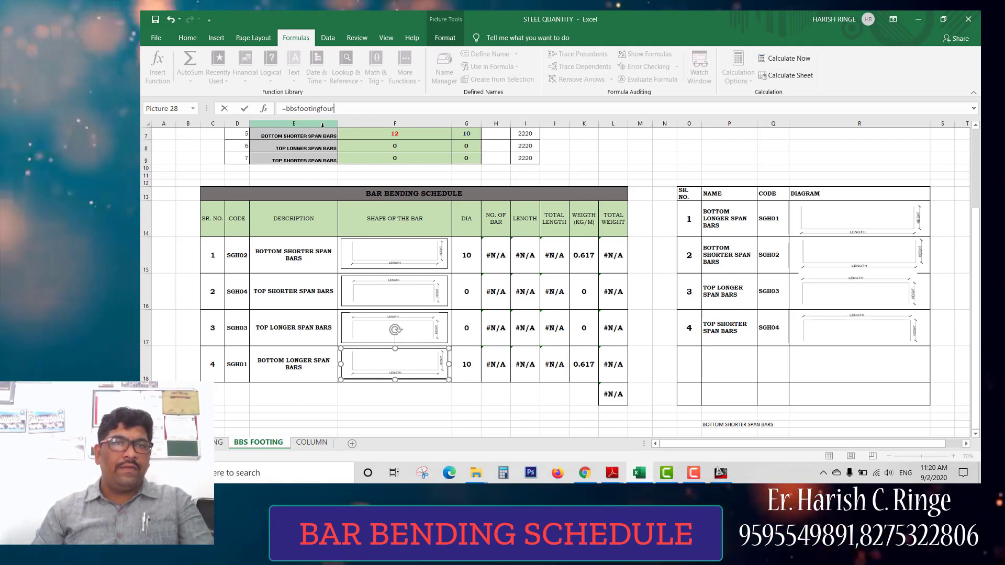
- Test schedule row 1's description with TOP SHORTER SPAN BARS and leave it set to BOTTOM LONGER SPAN BARS
left_click(314, 262)
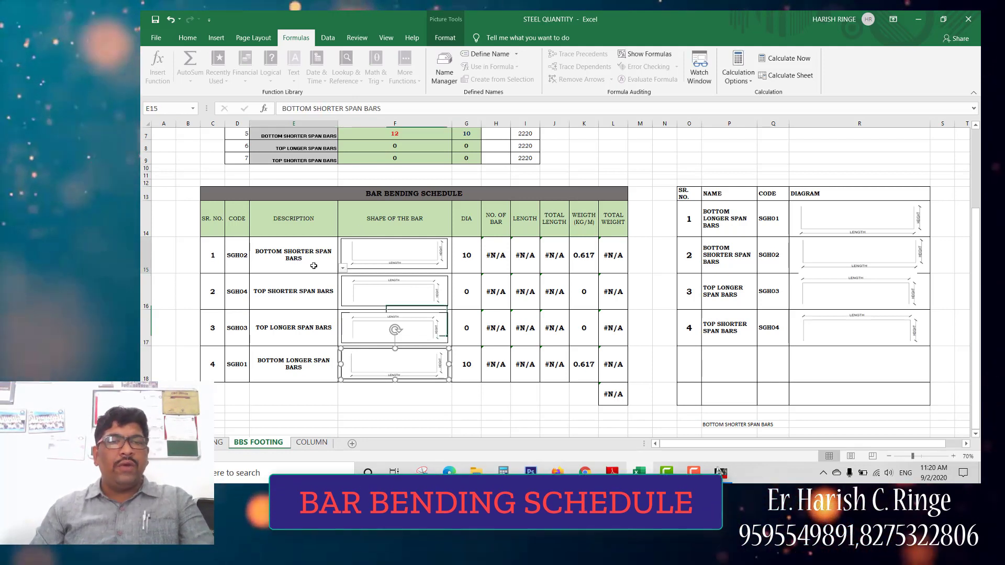
left_click(342, 269)
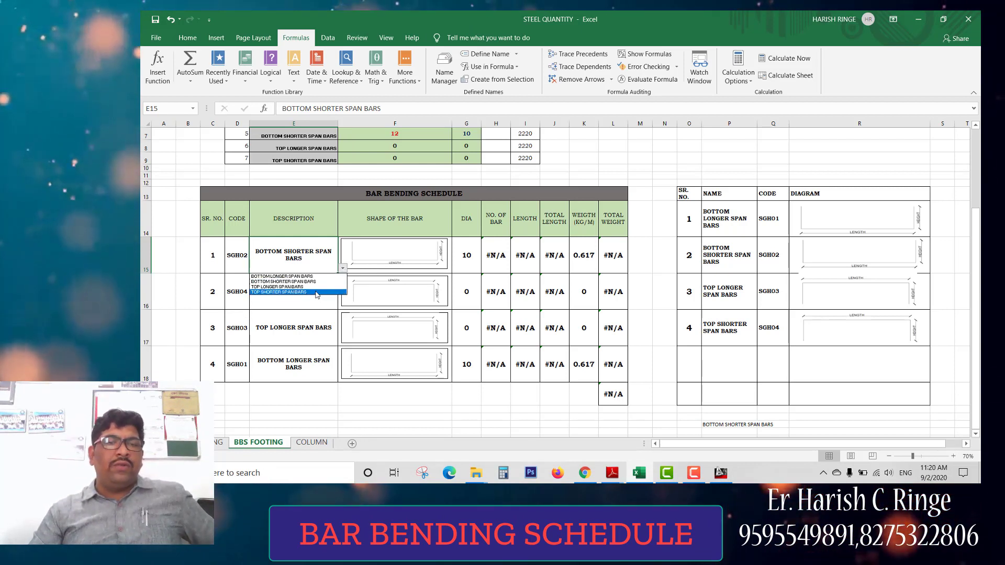
left_click(293, 298)
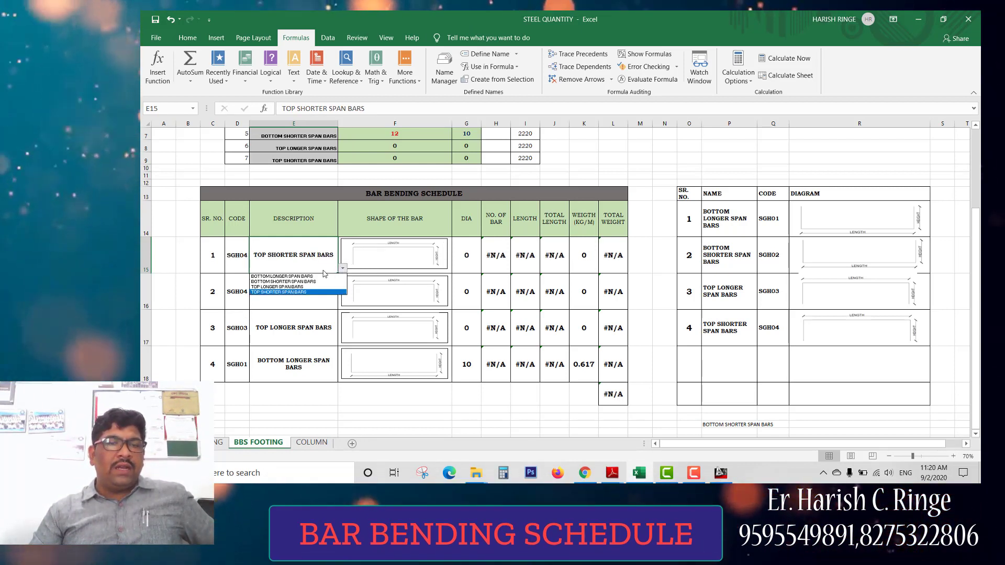
left_click(283, 276)
- Set the description of schedule row 2 to BOTTOM LONGER SPAN BARS
left_click(314, 293)
left_click(343, 304)
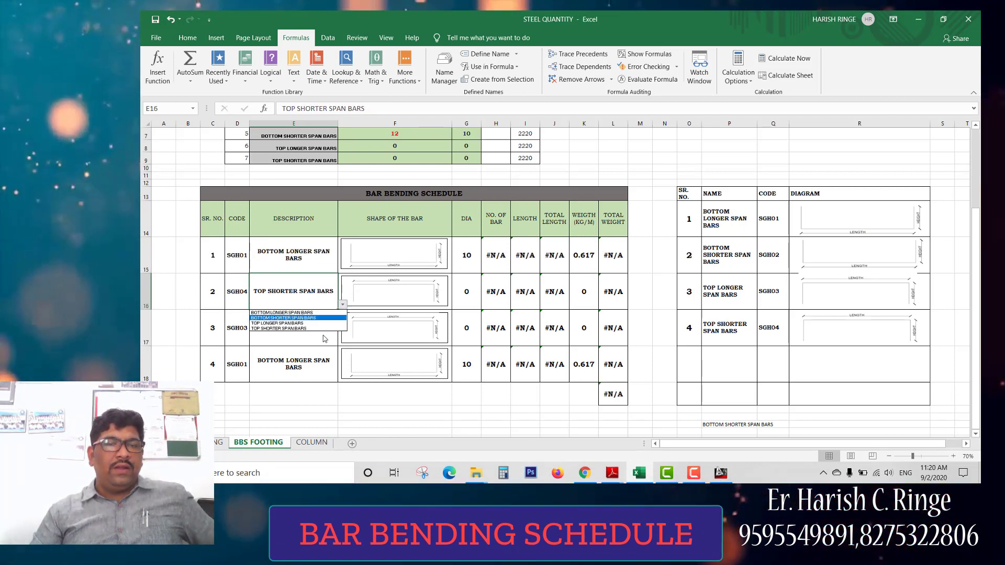
left_click(314, 293)
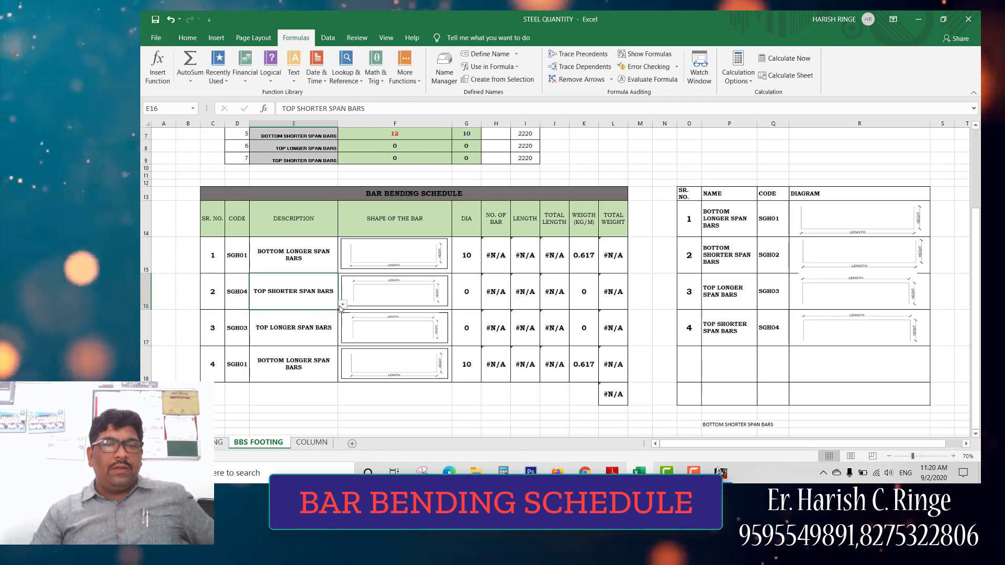
left_click(342, 305)
left_click(293, 313)
- Set the description of schedule row 3 to BOTTOM SHORTER SPAN BARS and select row 4's description cell
left_click(296, 335)
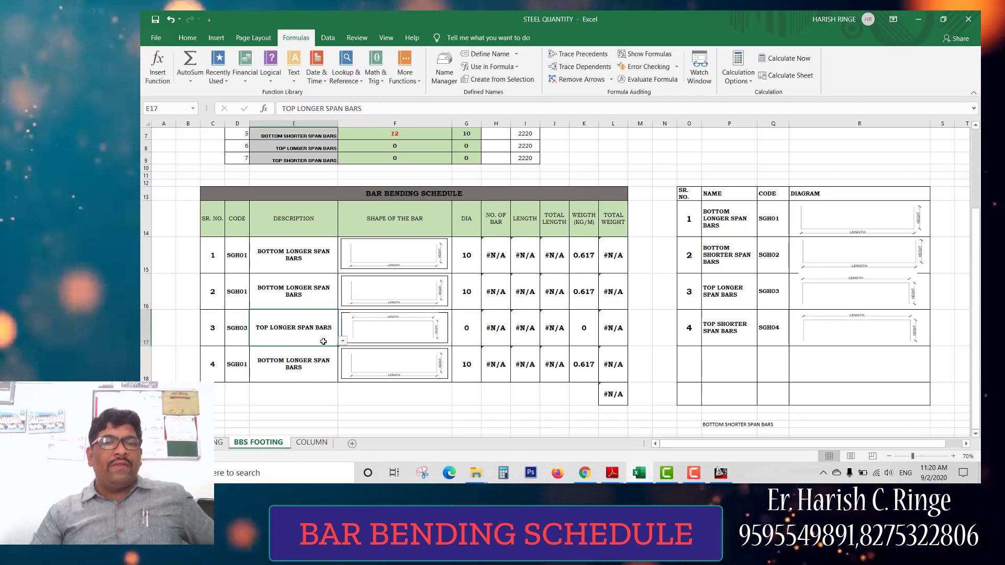
left_click(342, 341)
left_click(299, 351)
left_click(298, 351)
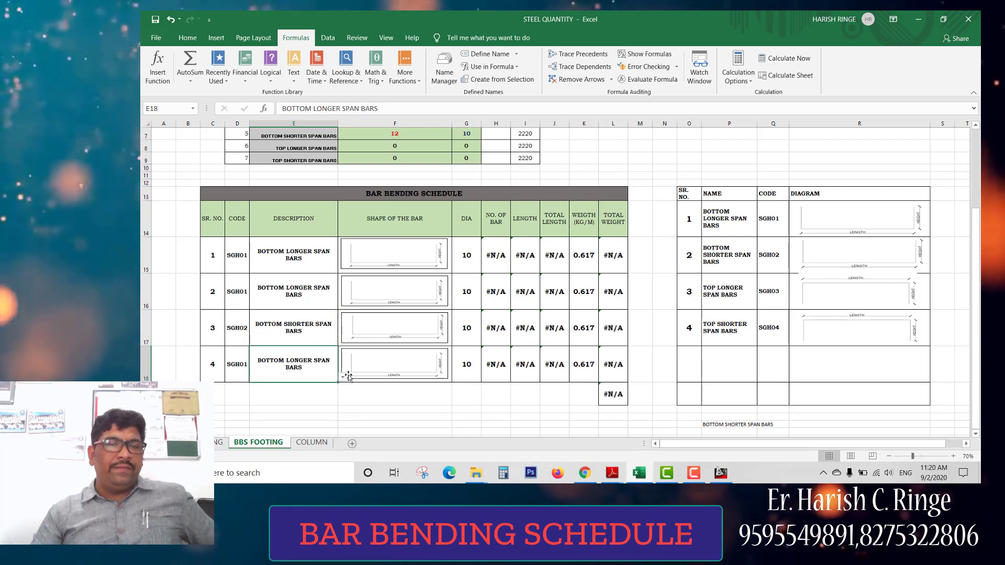
- Set the description of schedule row 4 to BOTTOM SHORTER SPAN BARS
left_click(301, 391)
left_click(355, 408)
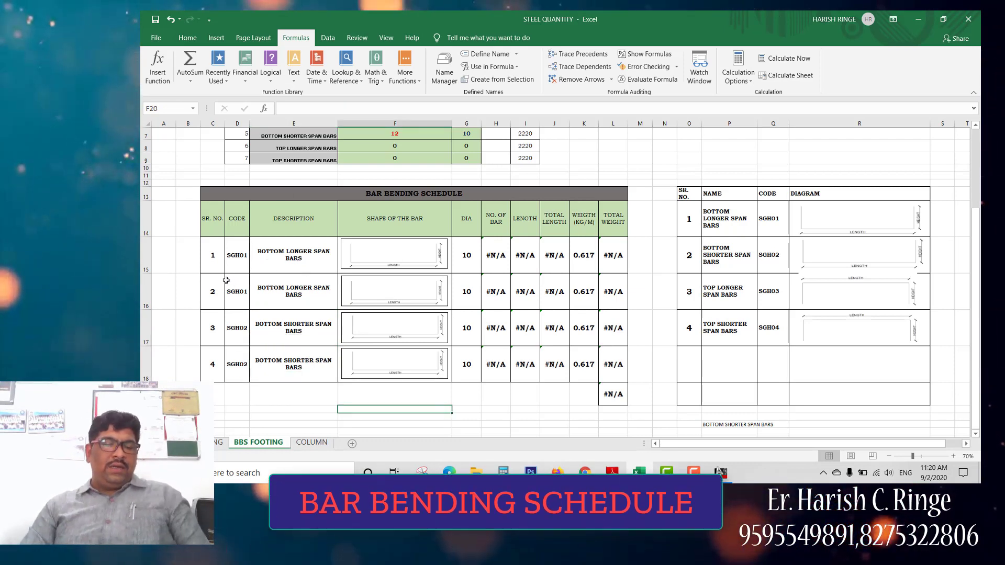
scroll(238, 277, "up", 1)
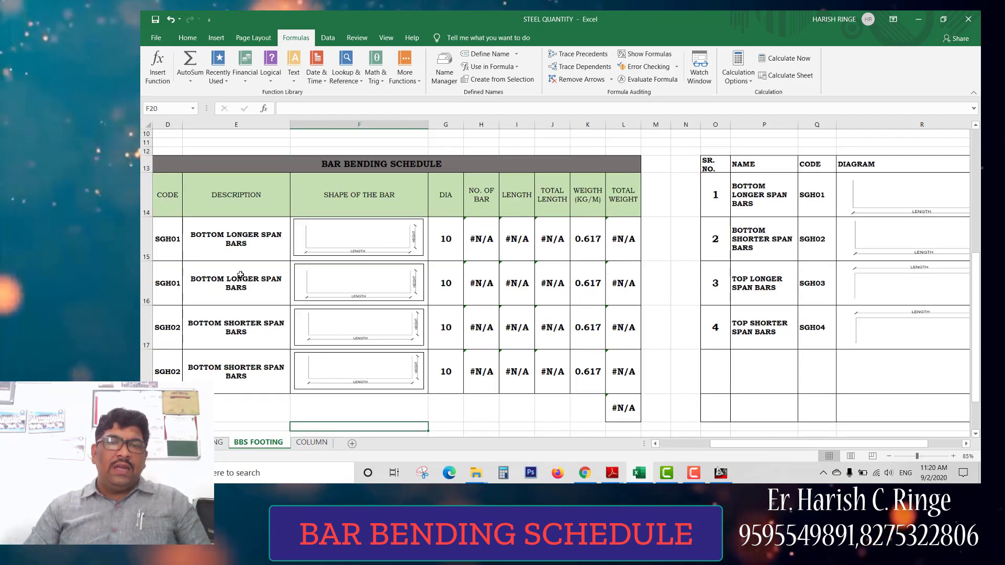
- Examine the DIA VLOOKUP formula in schedule row 1, including its lookup cell, table range and column index
left_click(439, 234)
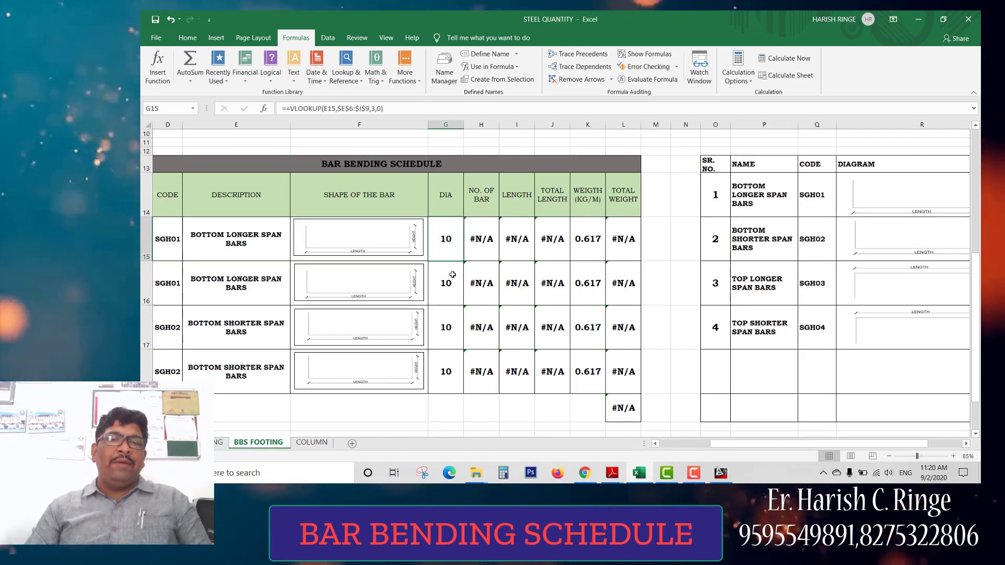
scroll(452, 274, "up", 3)
scroll(554, 248, "down", 2)
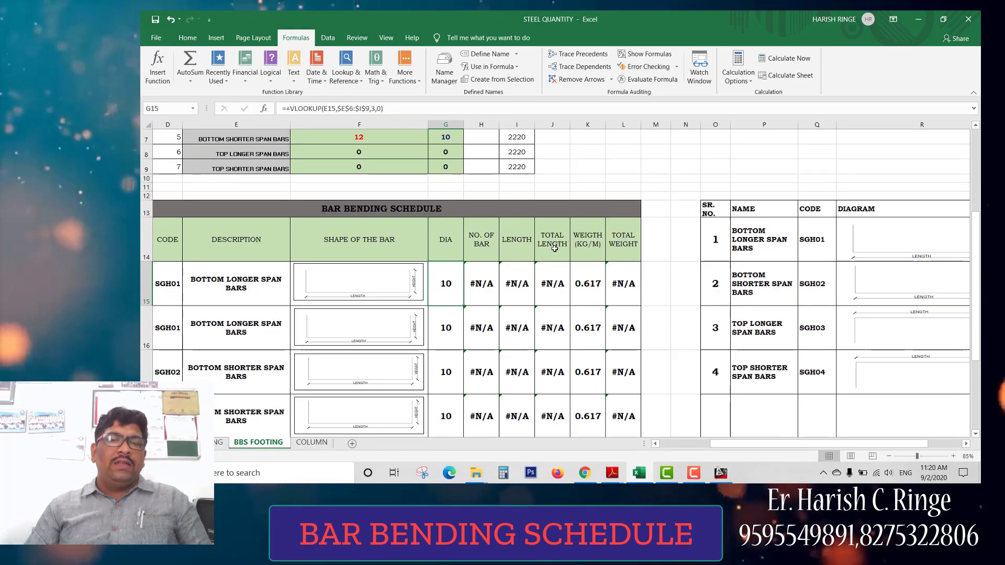
double_click(445, 285)
scroll(440, 349, "up", 1)
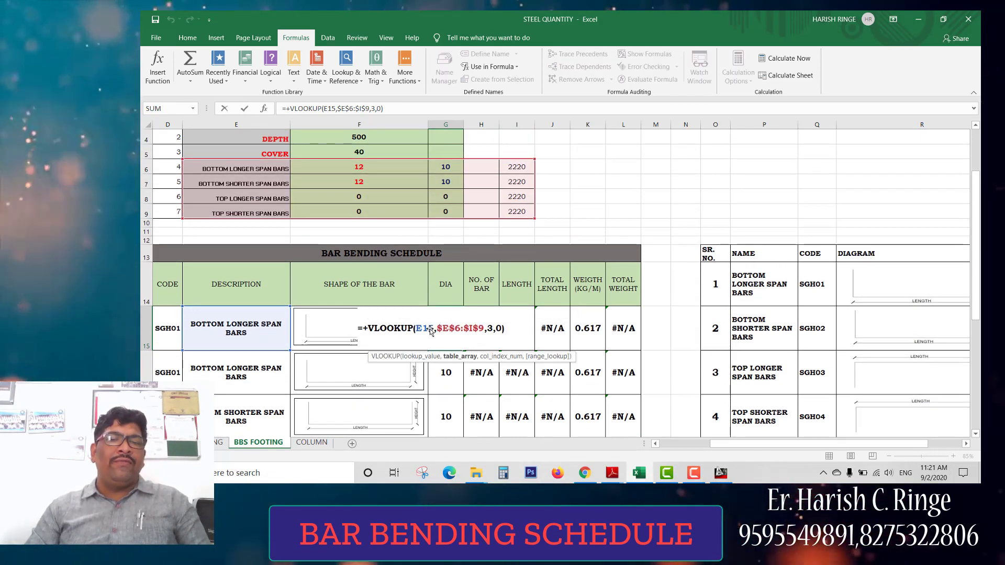
left_click_drag(744, 448, 710, 448)
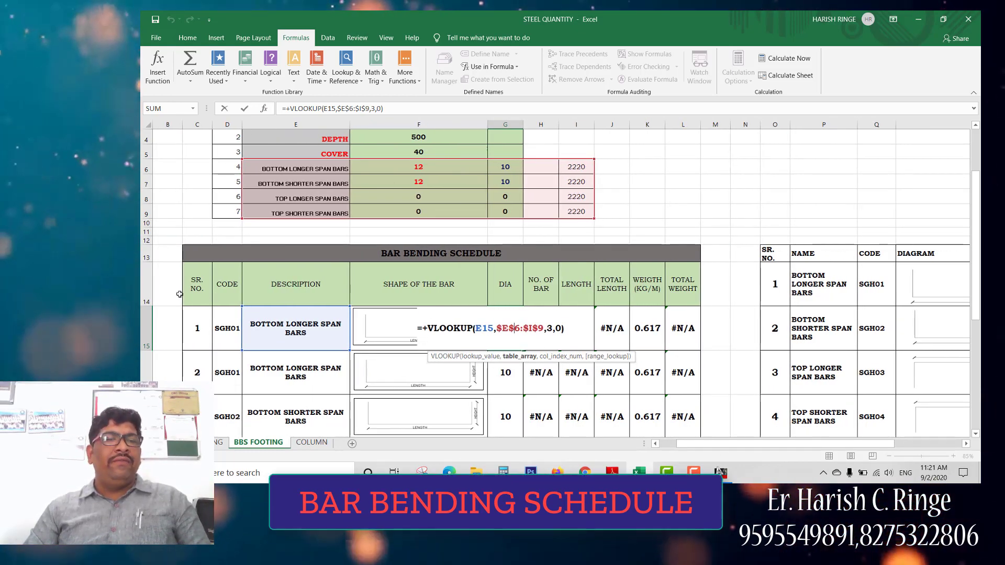
left_click(509, 331)
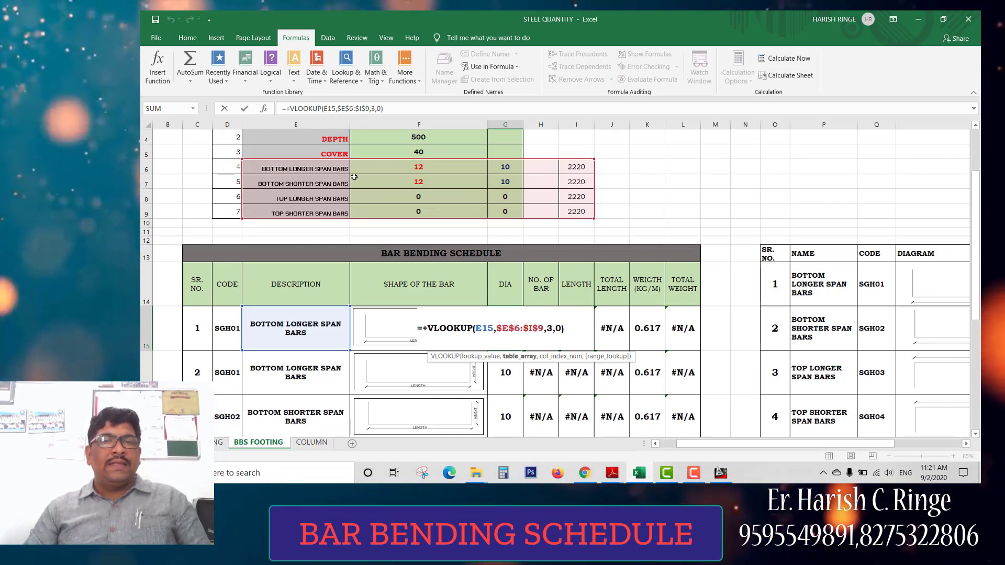
left_click(549, 327)
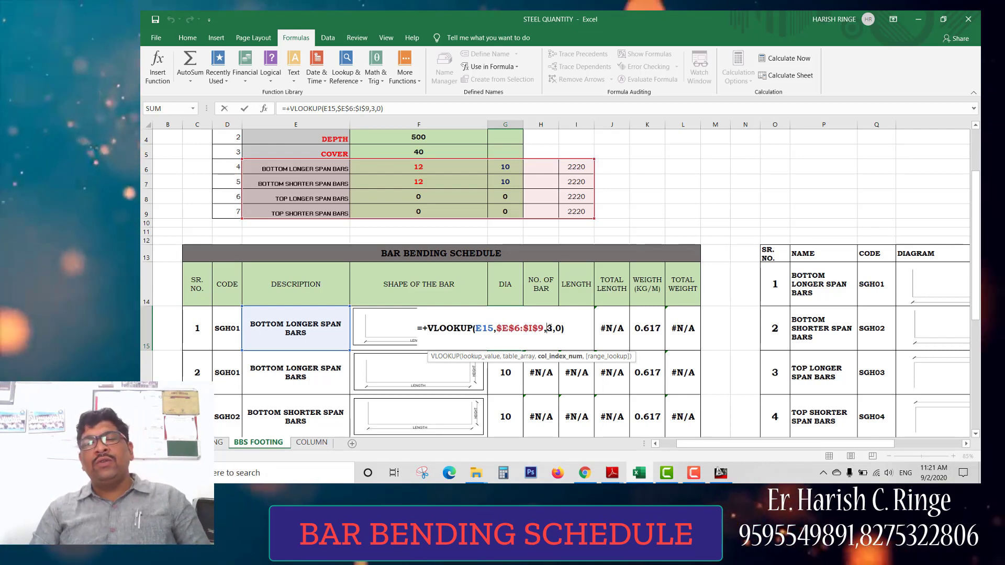
key("Return")
scroll(542, 318, "down", 2)
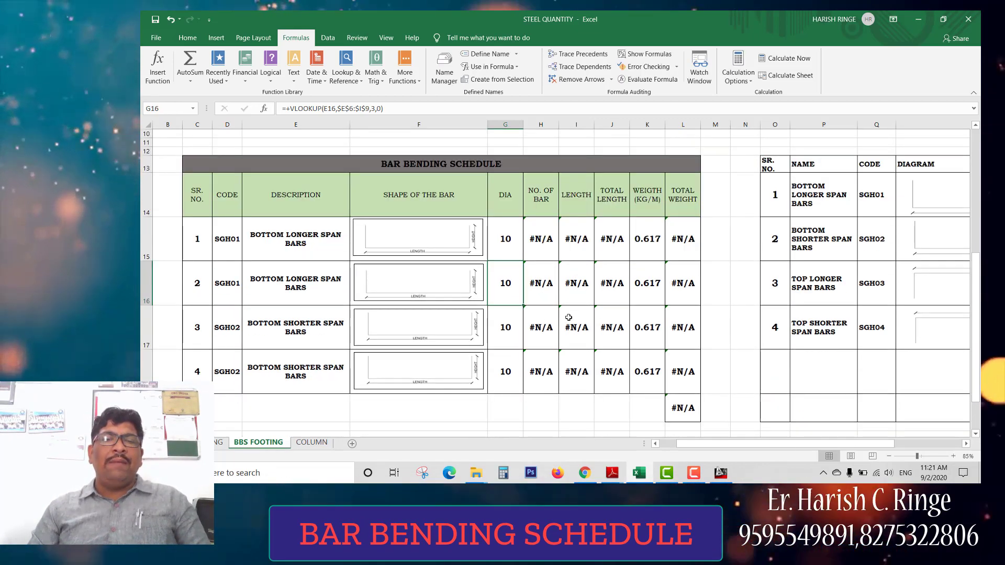
- Fill the DIA formula from schedule row 1 down through row 4
scroll(540, 368, "up", 2)
left_click(566, 343)
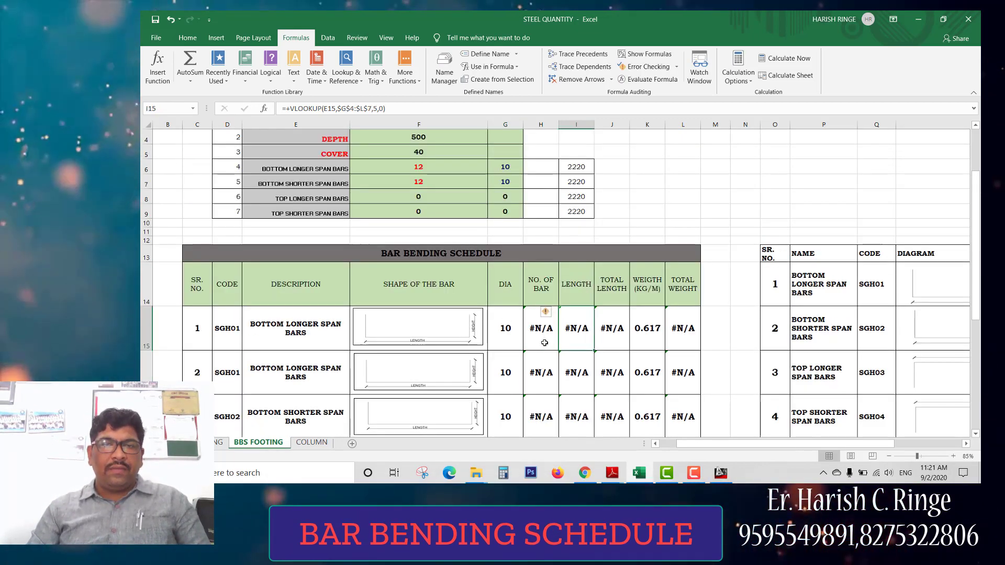
scroll(525, 346, "down", 2)
left_click(505, 256)
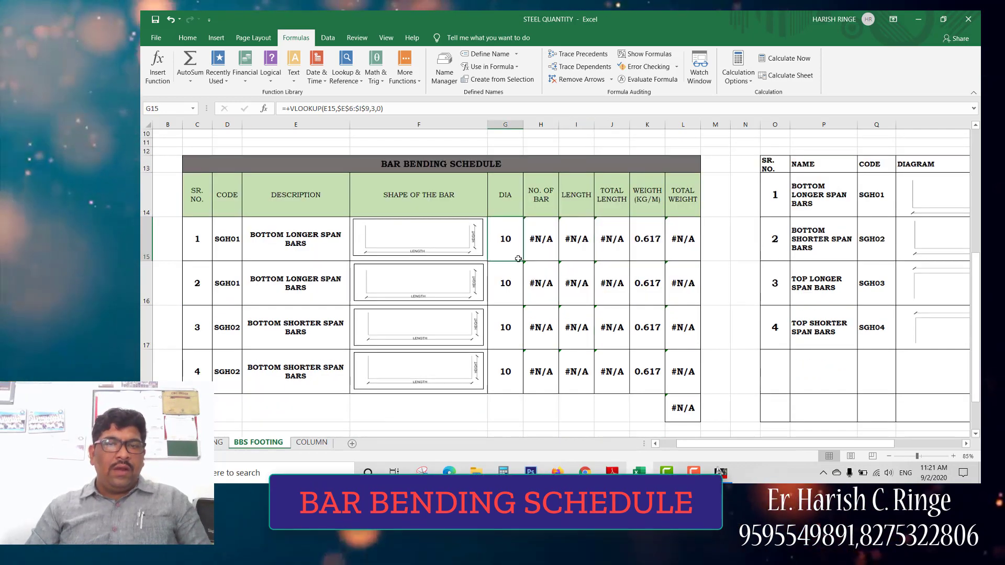
double_click(523, 260)
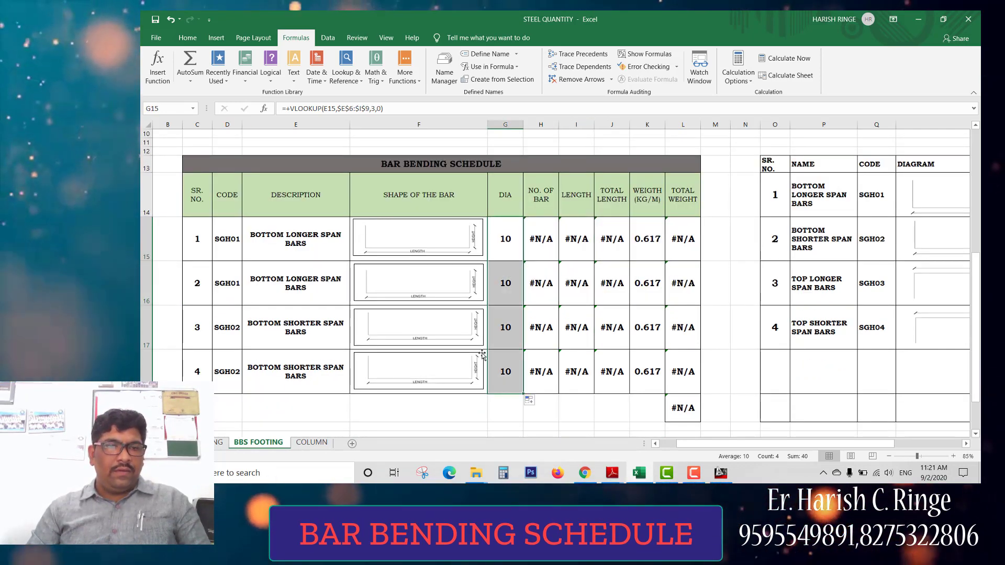
- Set the description of schedule row 2 to BOTTOM SHORTER SPAN BARS
left_click(319, 252)
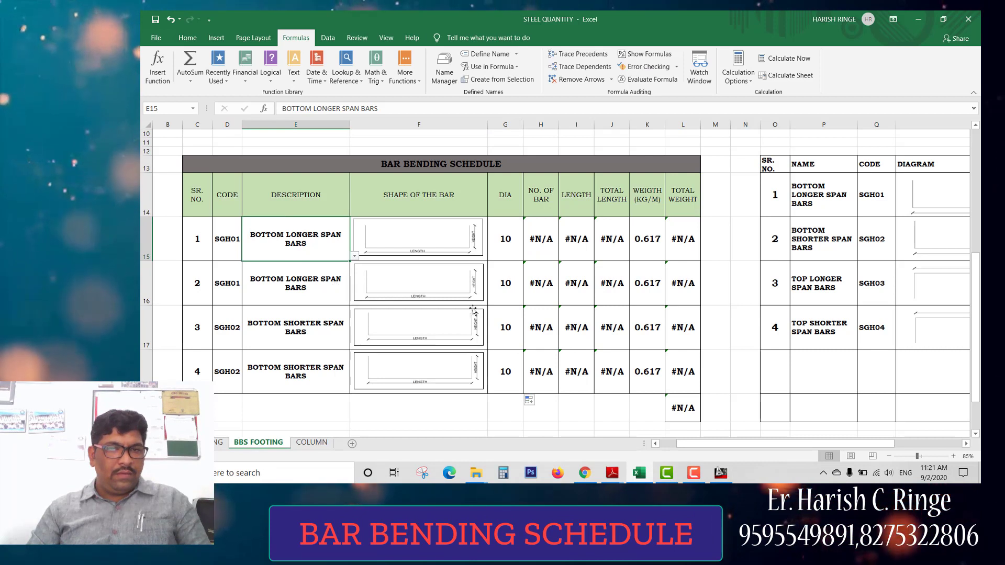
left_click(320, 280)
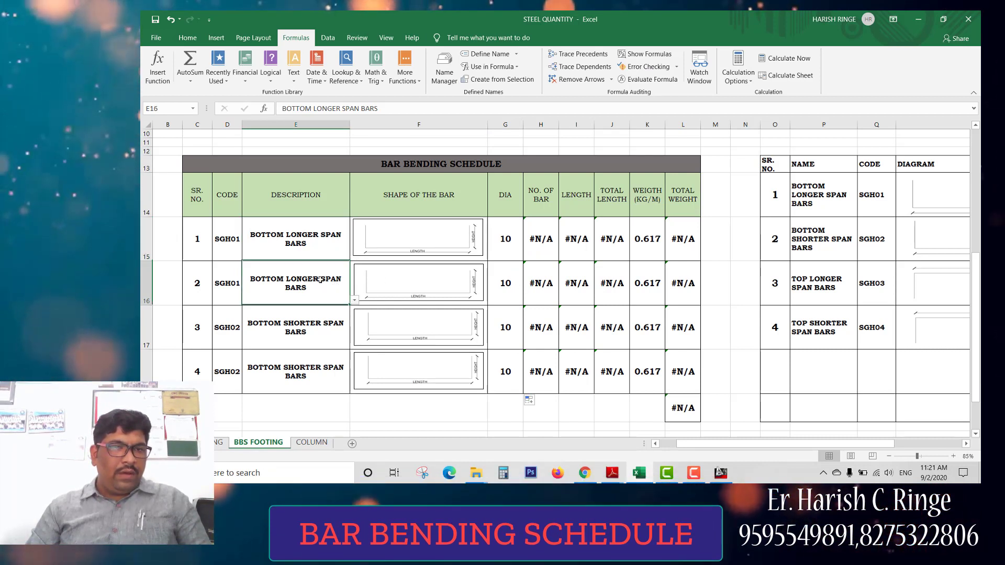
left_click(354, 299)
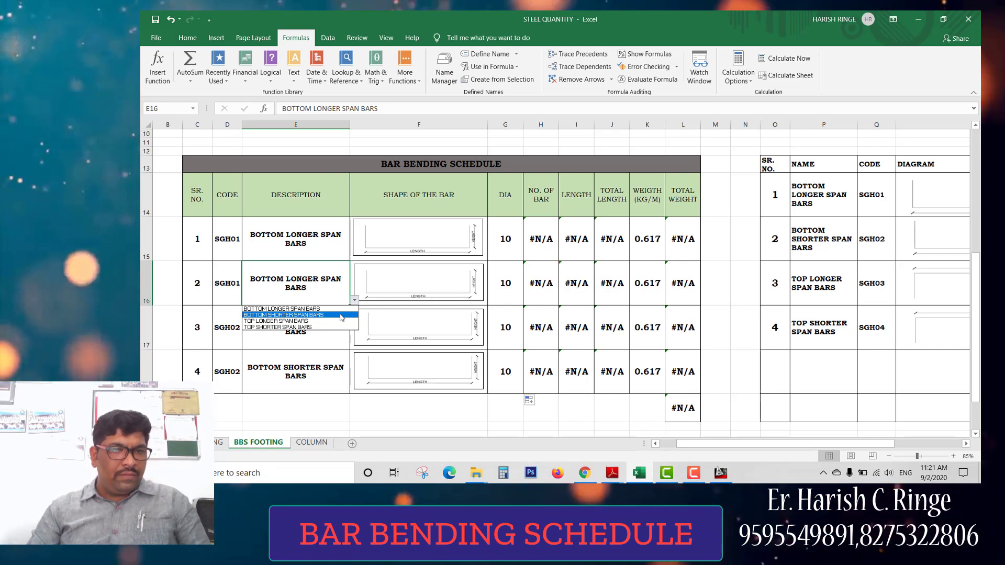
left_click(340, 317)
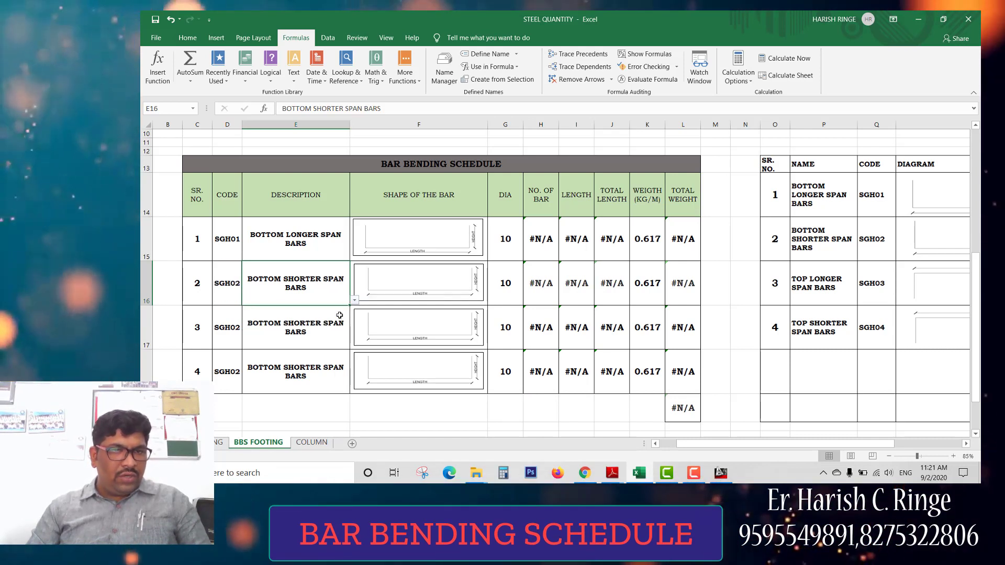
- Set the description of schedule row 3 to TOP LONGER SPAN BARS and row 4 to TOP SHORTER SPAN BARS
left_click(324, 330)
left_click(354, 344)
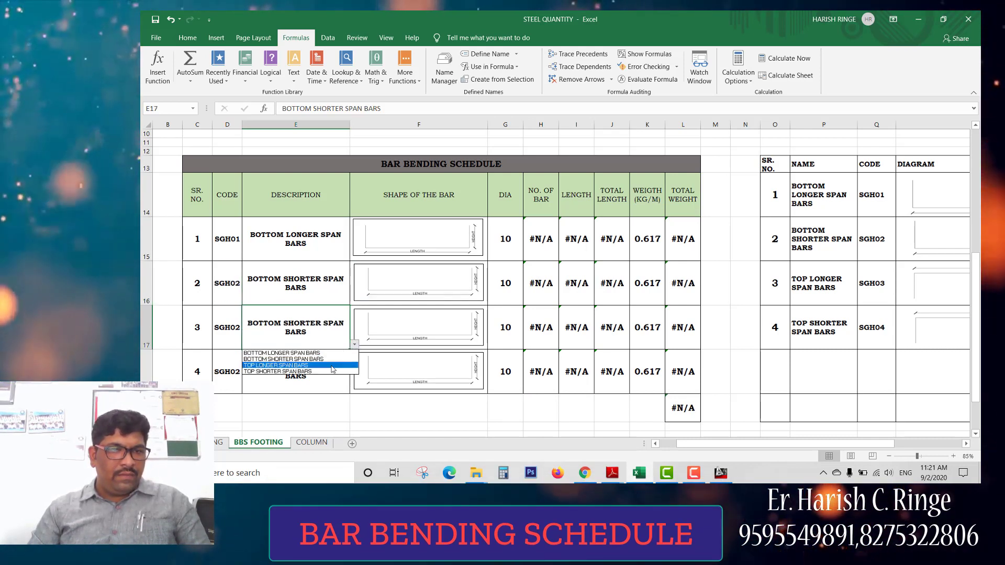
left_click(282, 365)
left_click(321, 372)
left_click(355, 390)
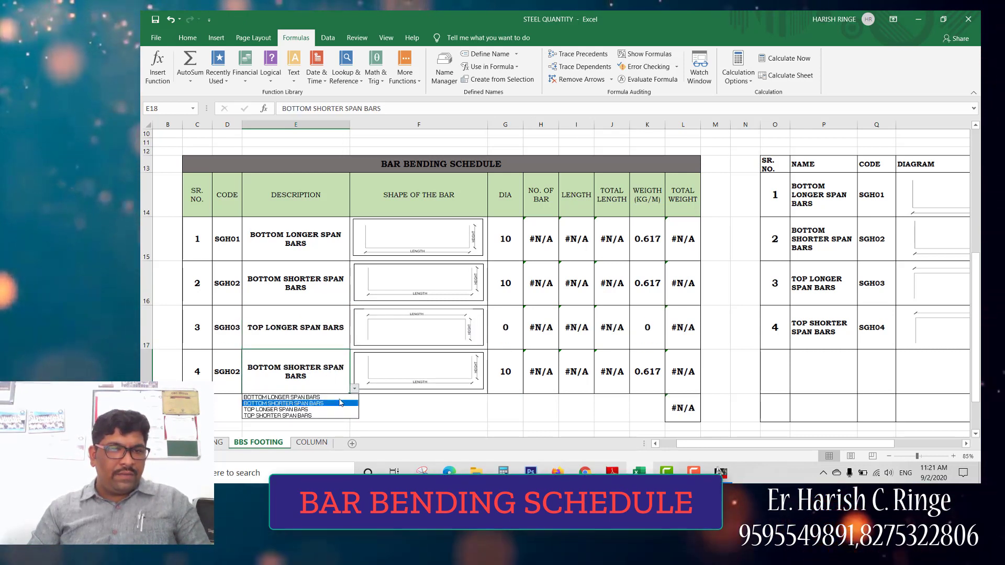
left_click(314, 406)
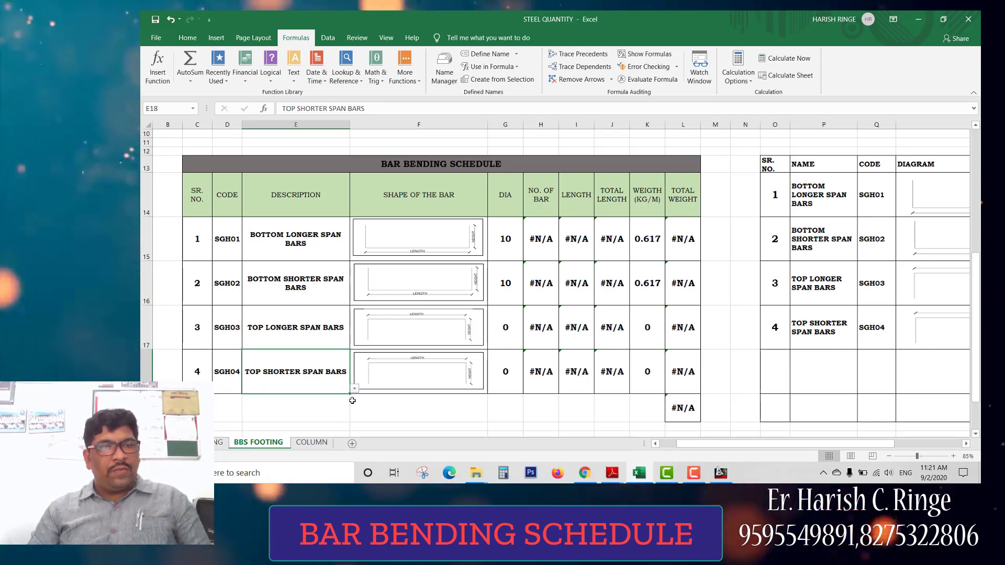
- Compare the schedule's DIA values for the top bars with their diameters in the footing input table
left_click(510, 248)
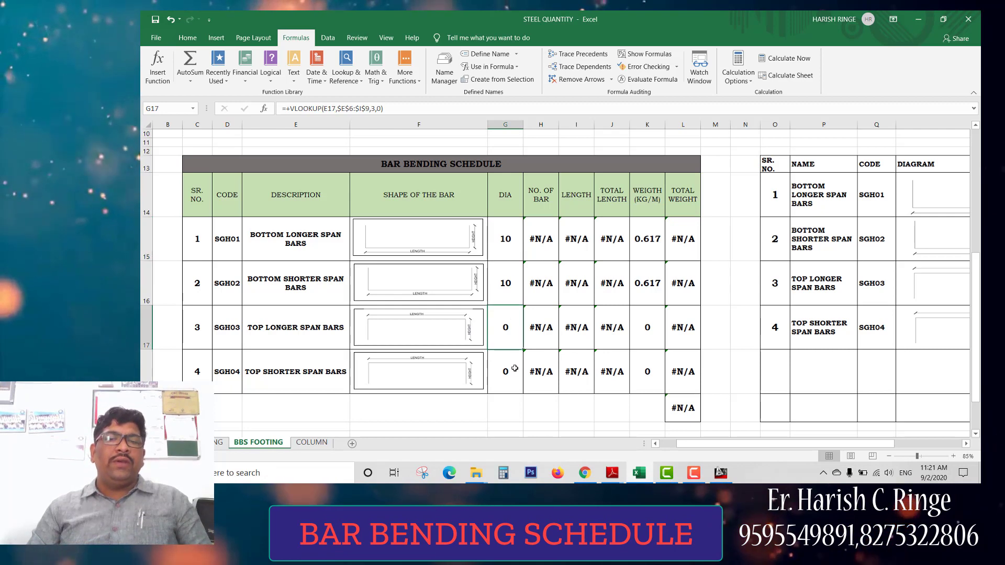
scroll(511, 306, "up", 3)
left_click_drag(505, 229, 505, 244)
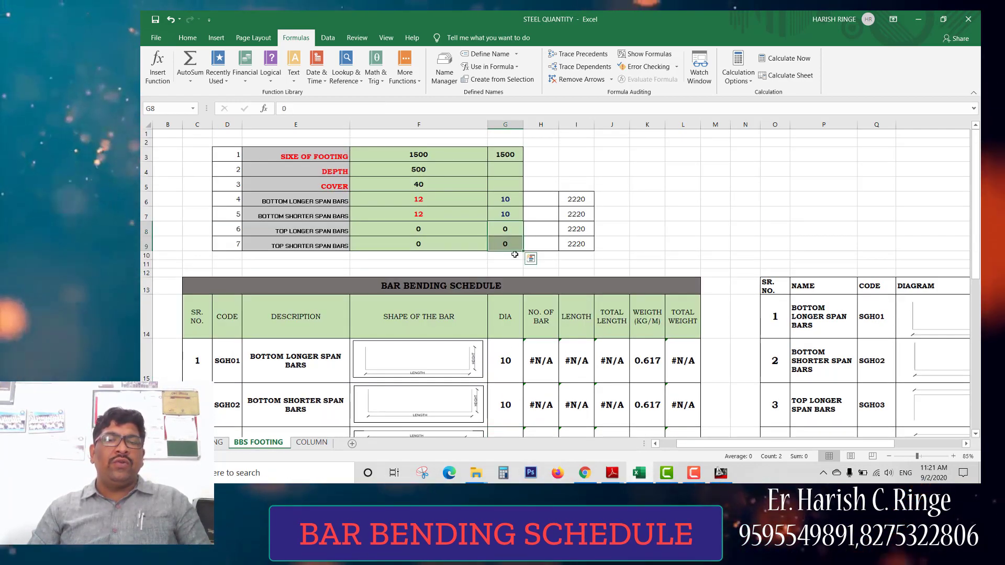
scroll(510, 357, "down", 2)
left_click(510, 358)
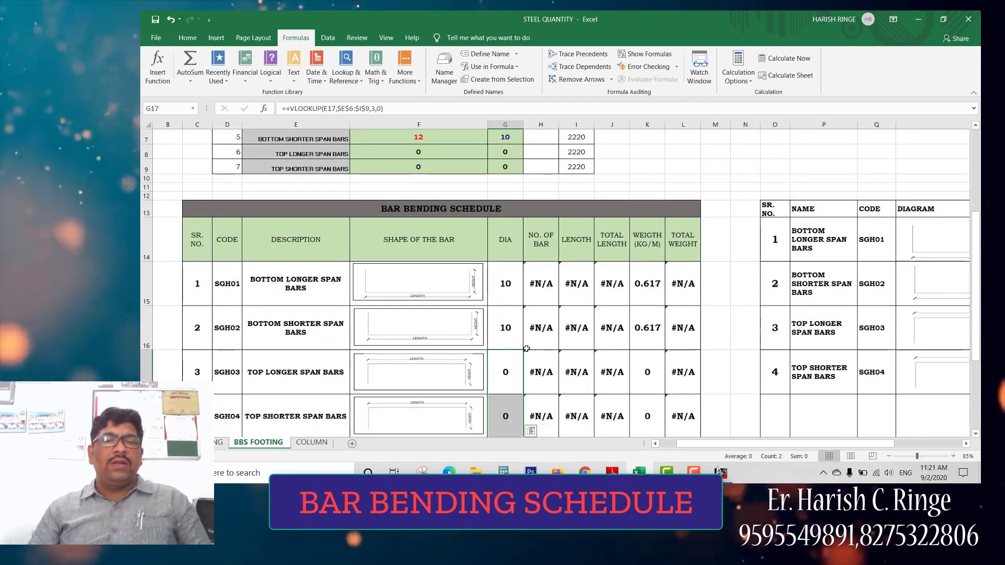
scroll(528, 424, "down", 3)
- Check the NO. OF BAR formula in schedule row 1 and copy the DIA formula text from the same row
left_click(545, 246)
scroll(550, 287, "up", 3)
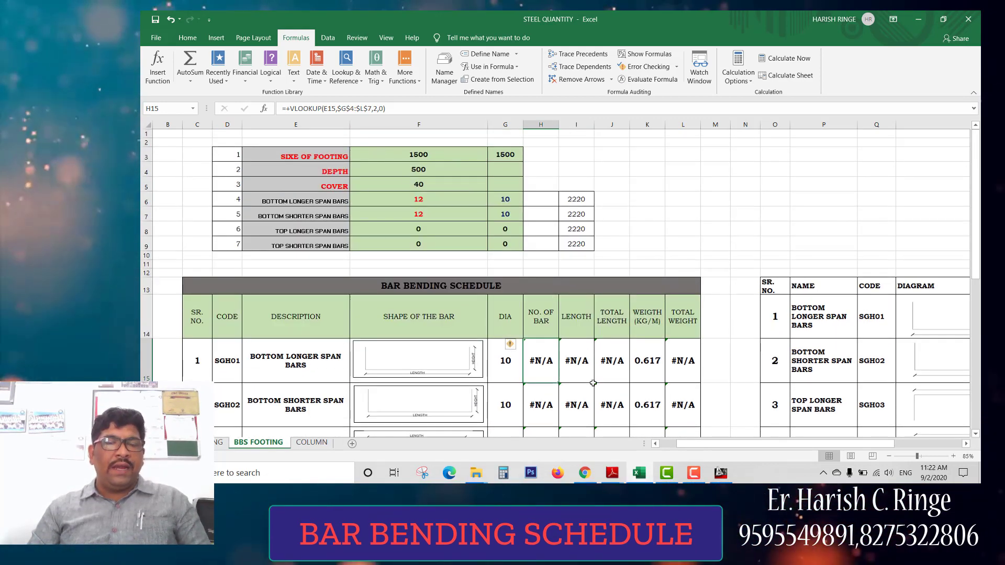
double_click(552, 358)
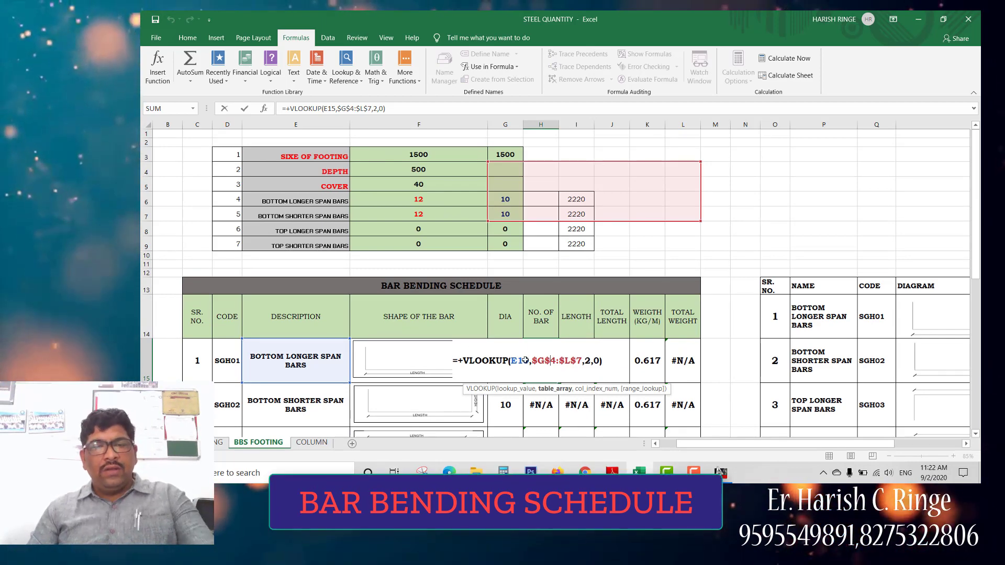
left_click(505, 360)
double_click(507, 361)
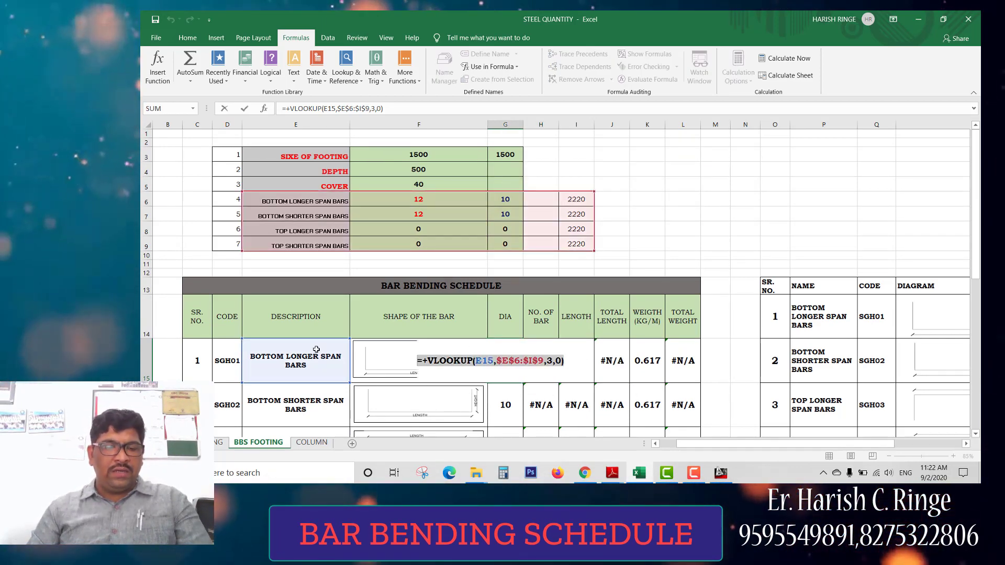
key("Return")
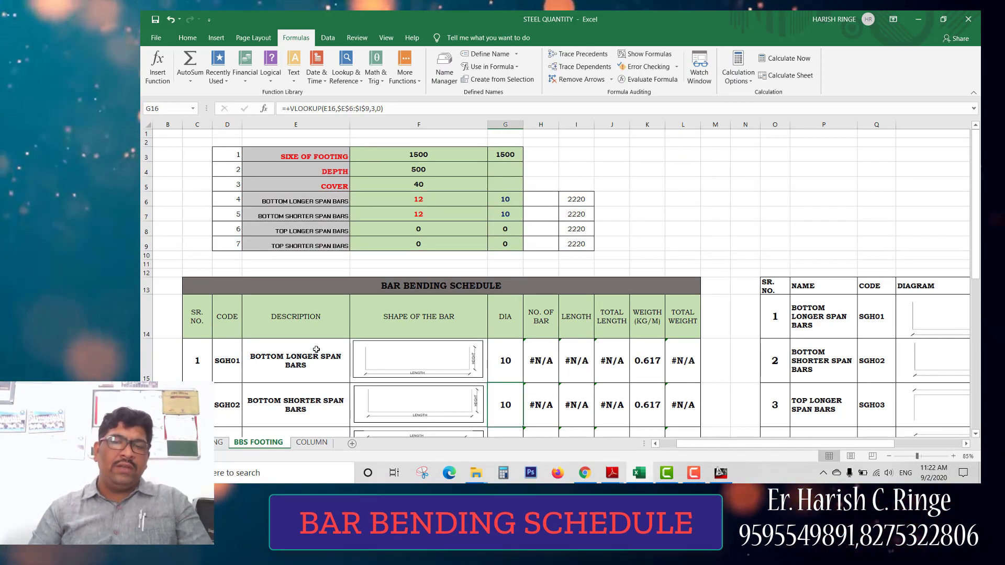
- Replace row 1's NO. OF BAR formula with =+VLOOKUP(E15,$E$6:$I$9,2,0) and fill it down through row 4
double_click(544, 357)
key("shift+Home")
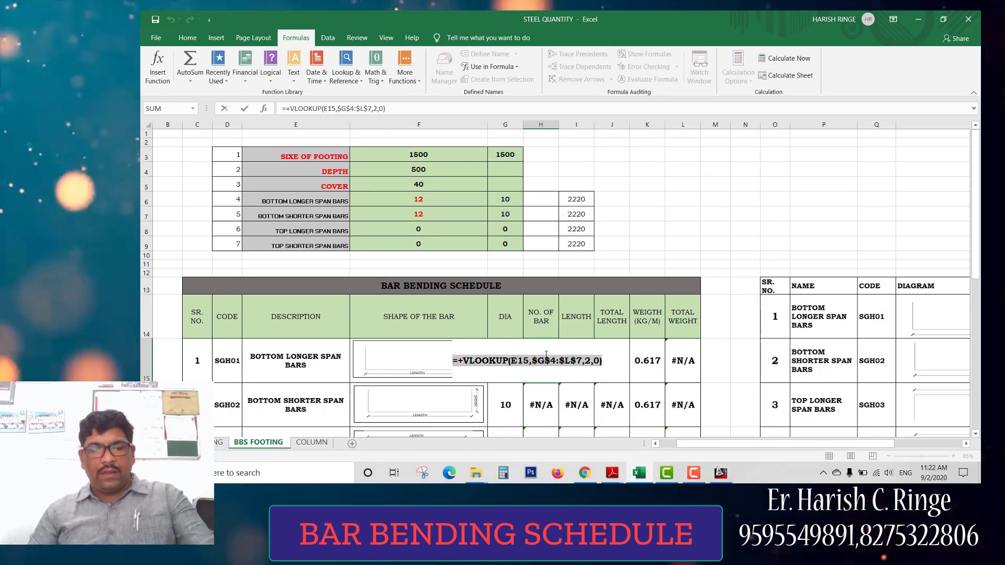
type("=+VLOOKUP(E15,$E$6:$I$9,3,0)")
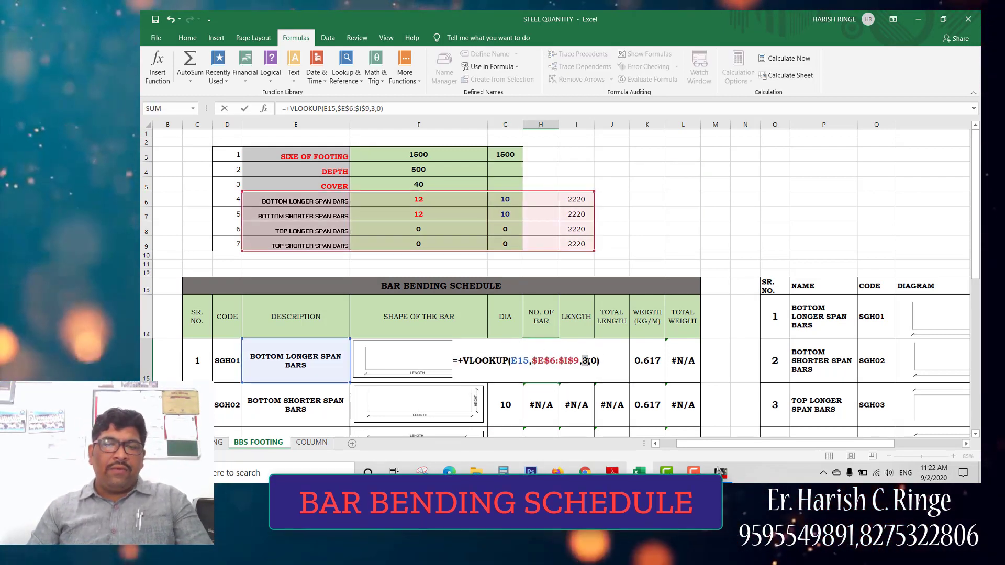
double_click(585, 361)
type("2")
left_click(557, 374)
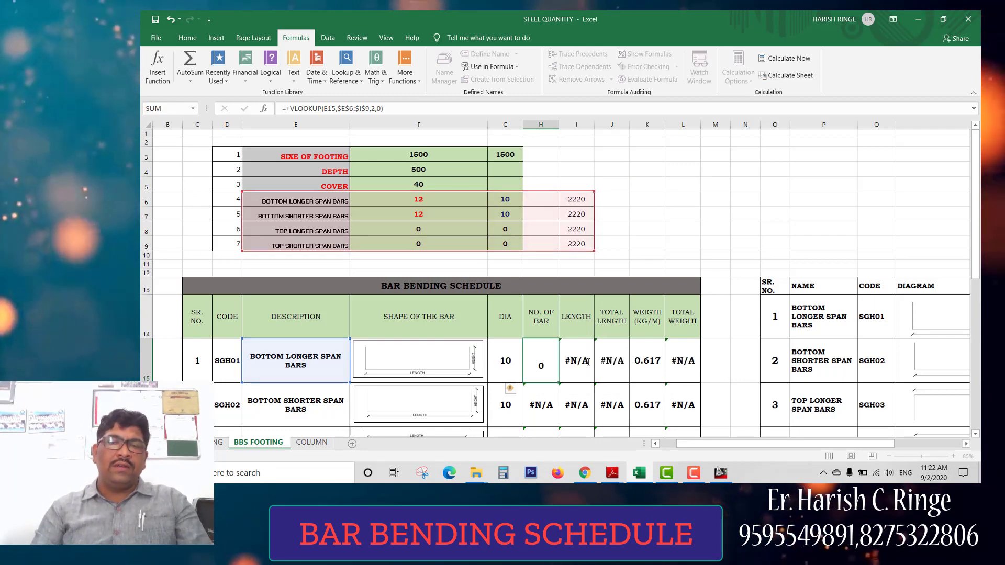
left_click_drag(560, 376, 558, 390)
- Replace schedule row 1's LENGTH formula with =+VLOOKUP(E15,$E$6:$I$9,5,0) and fill it down through row 4
left_click(560, 251)
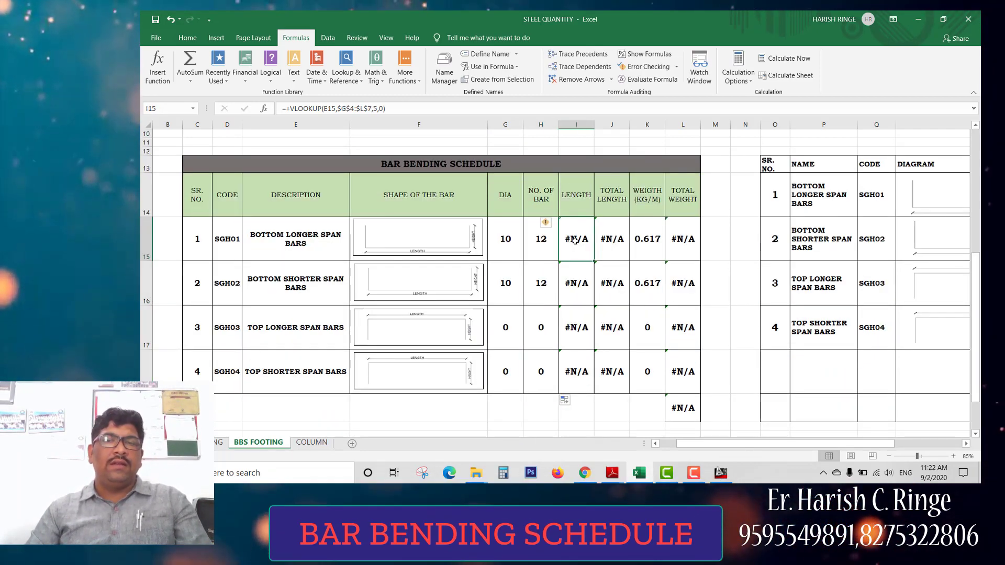
scroll(554, 253, "up", 3)
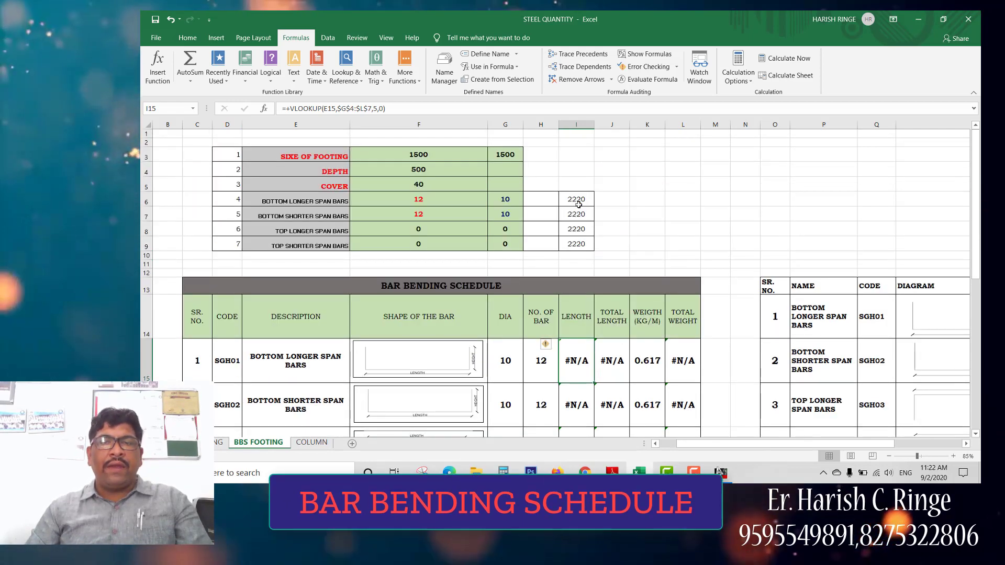
double_click(539, 359)
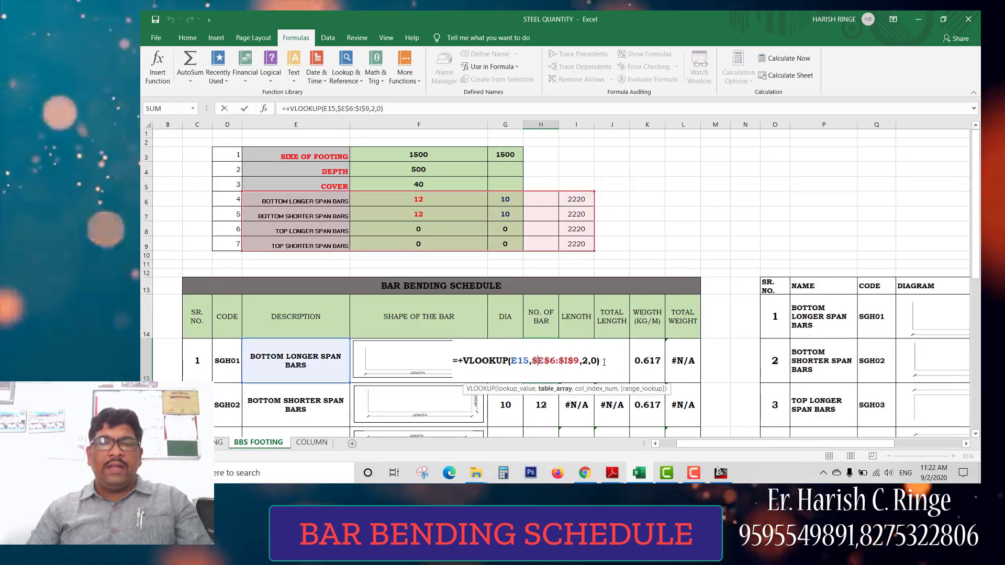
key("Escape")
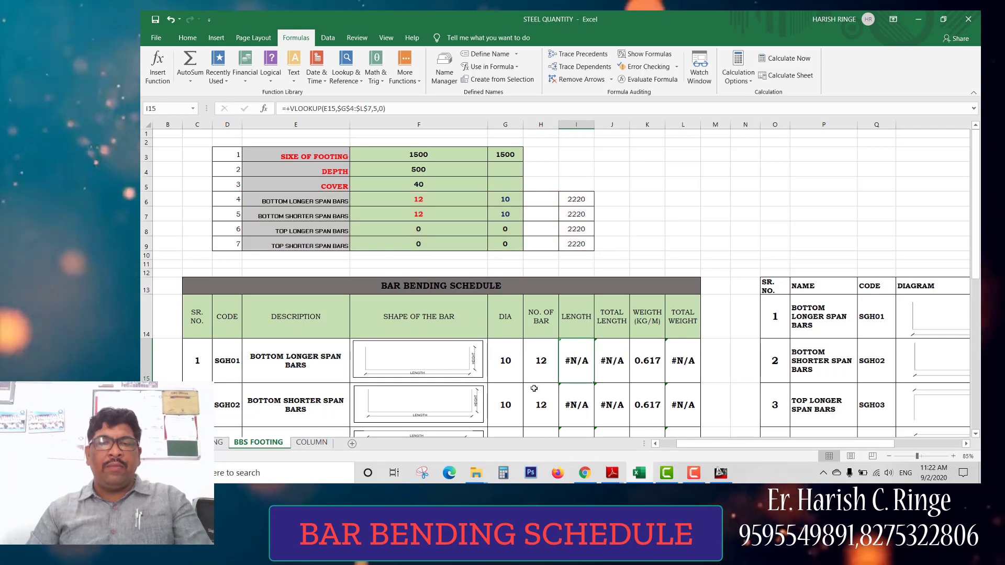
key("Escape")
double_click(574, 361)
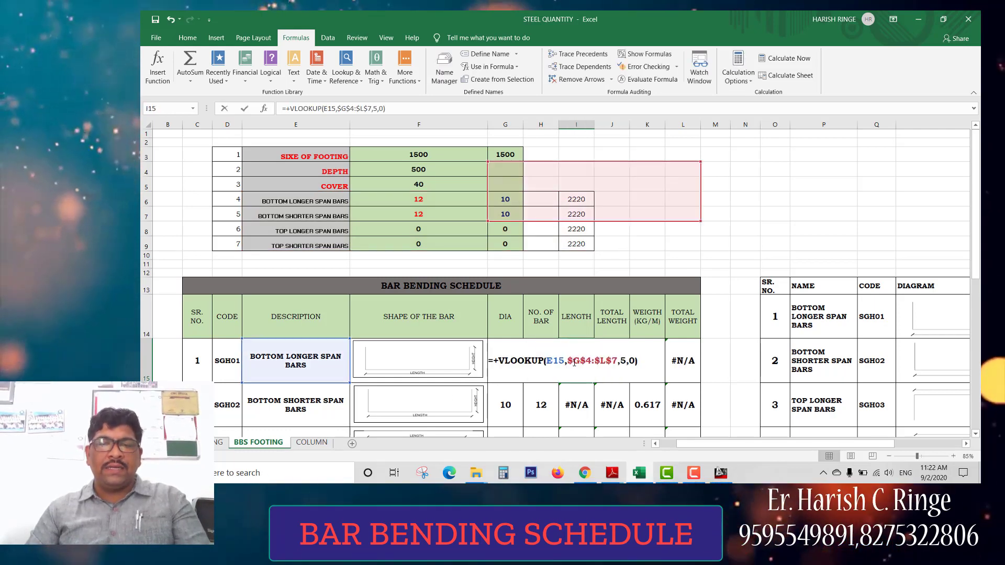
key("ctrl+a")
type("=+VLOOKUP(E15,$E$6:$I$9,2,0)")
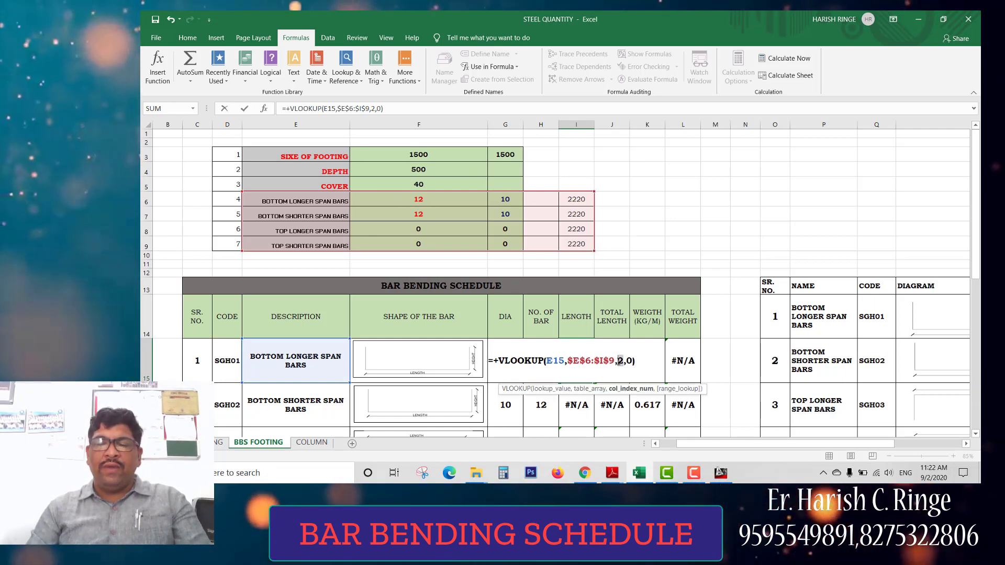
key("Return")
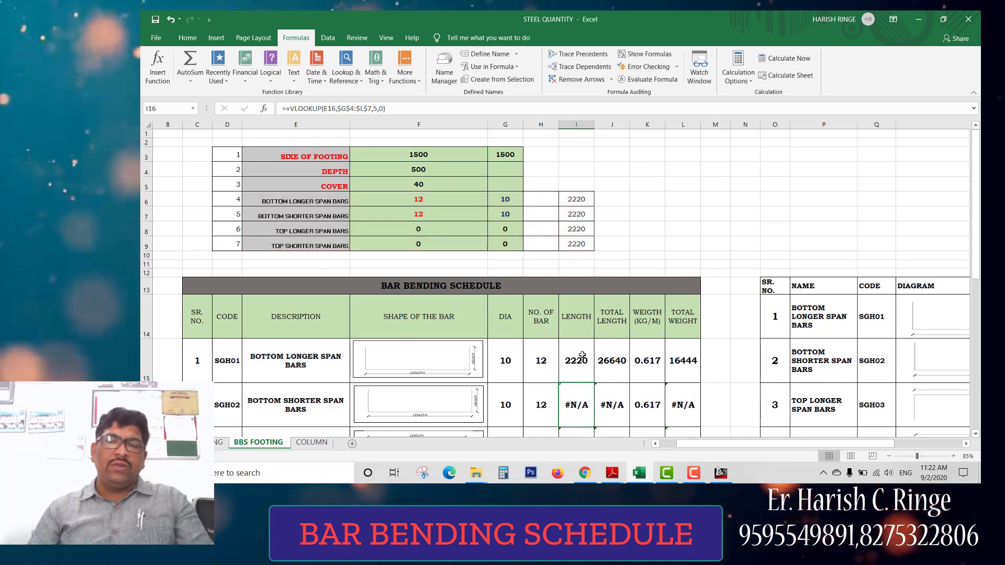
double_click(594, 384)
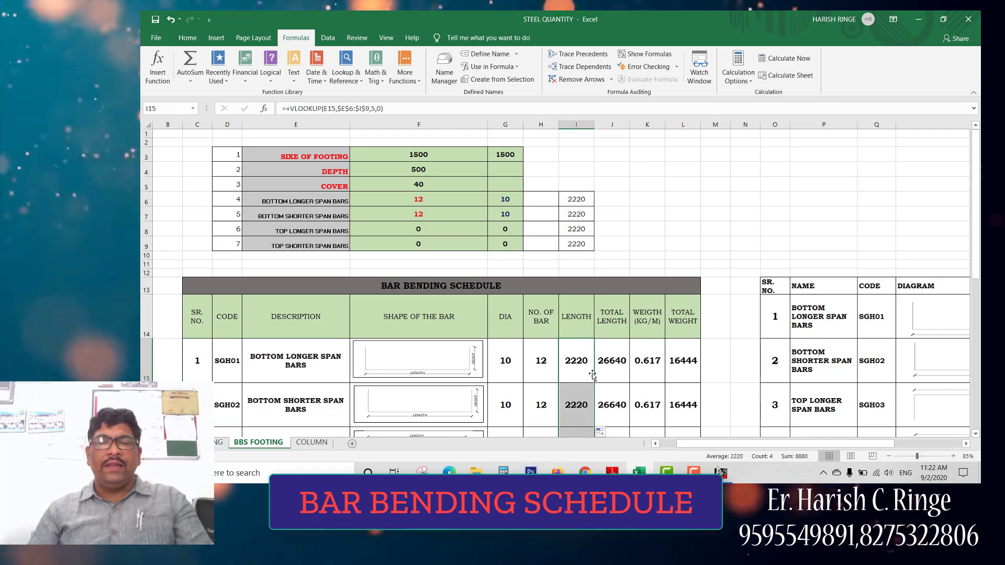
- Check the TOTAL LENGTH and LENGTH formulas in schedule row 1
scroll(594, 384, "down", 3)
left_click_drag(711, 330, 714, 374)
scroll(619, 291, "up", 1)
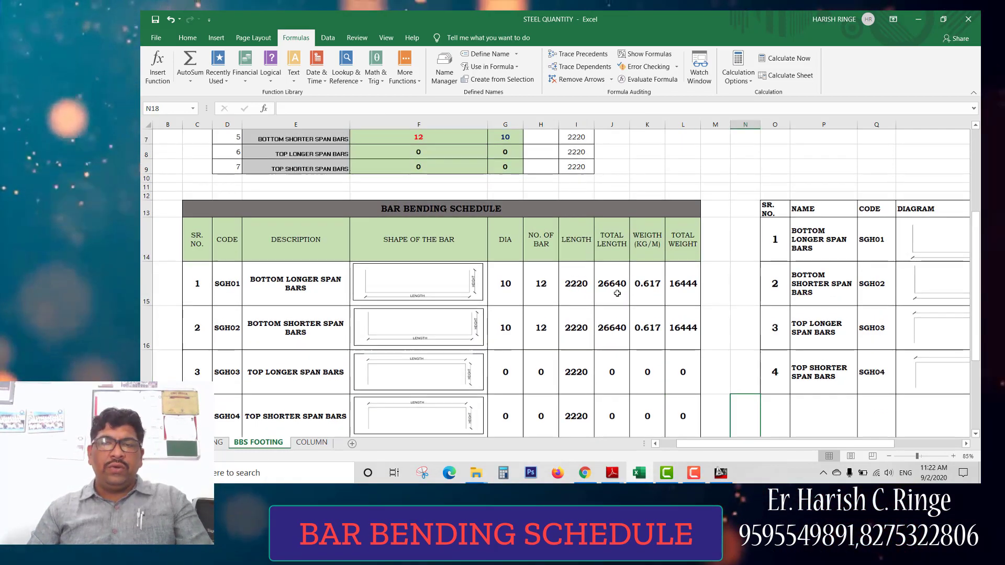
left_click(611, 290)
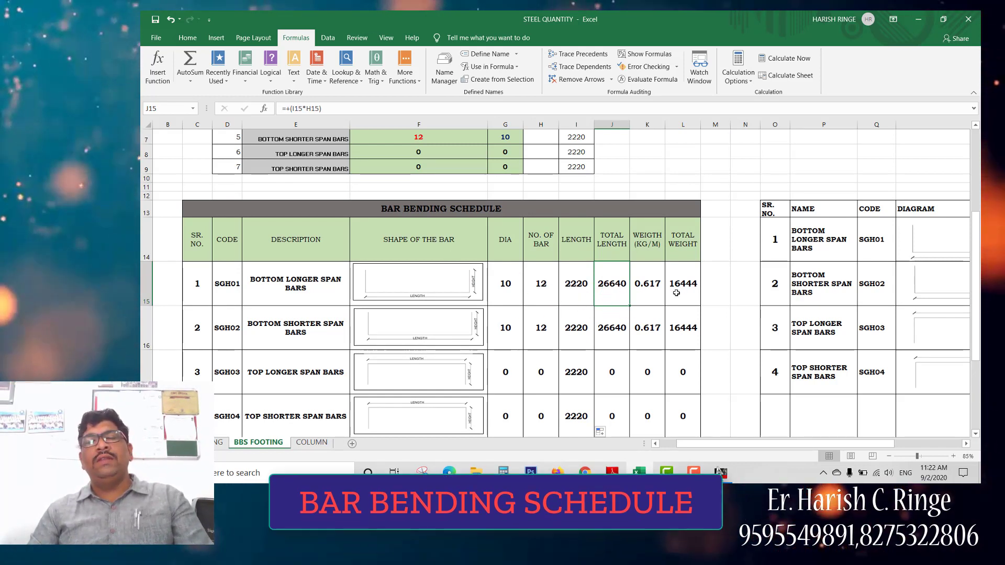
double_click(622, 274)
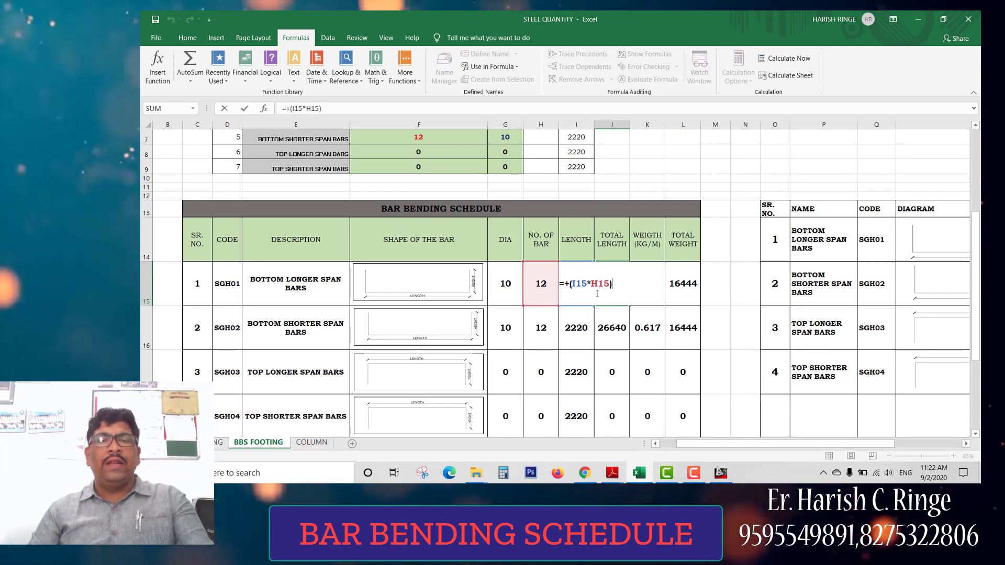
key("Escape")
left_click(562, 278)
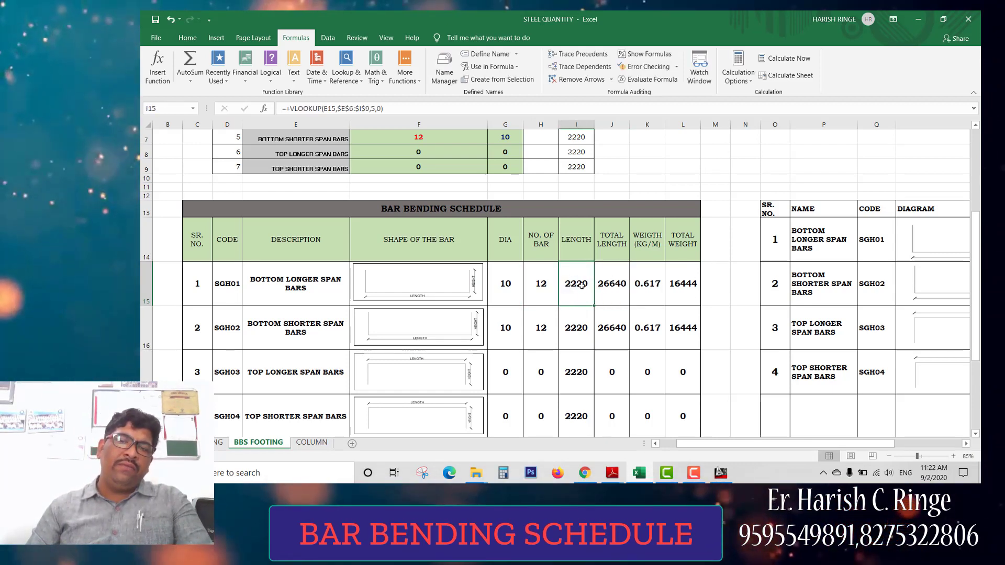
double_click(554, 276)
key("Escape")
- Try to convert the bottom longer span bar length in the input table to metres by appending /1000 to its formula
scroll(561, 288, "up", 2)
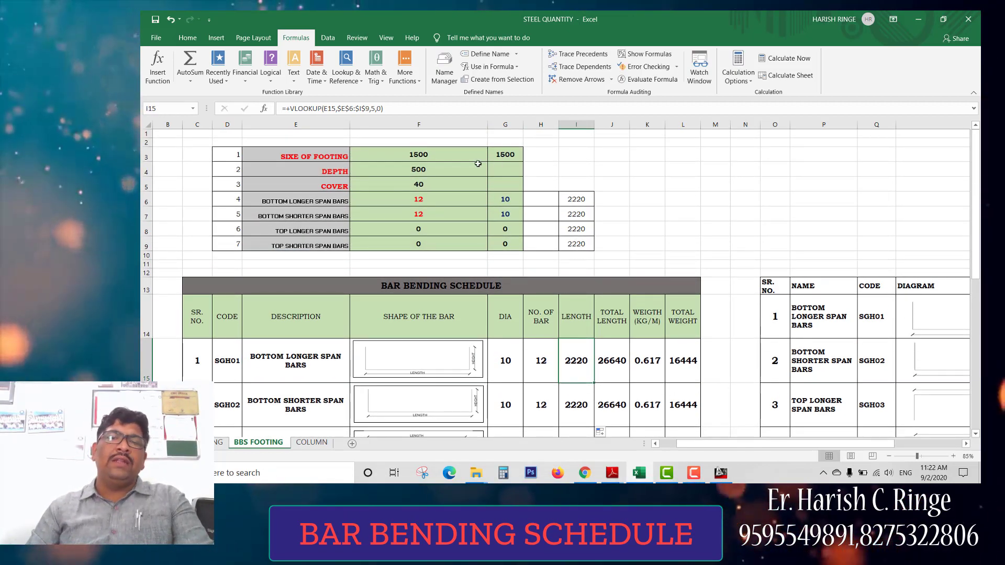
double_click(581, 201)
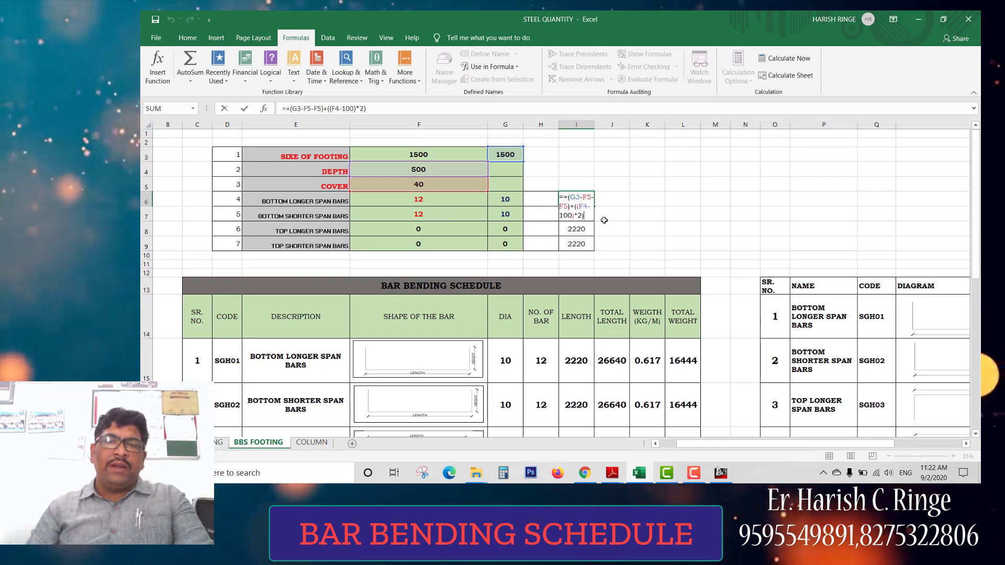
type("/1")
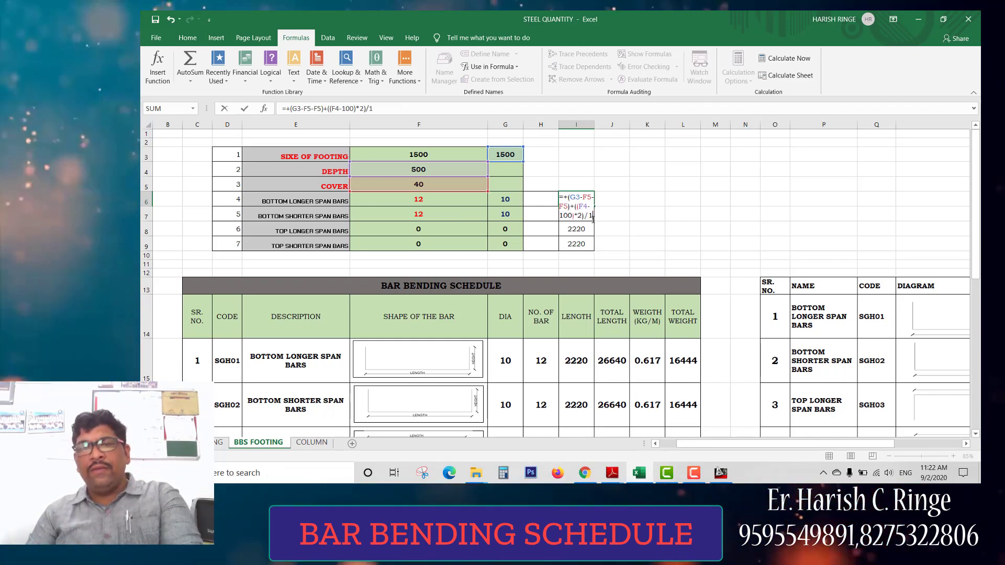
type("000")
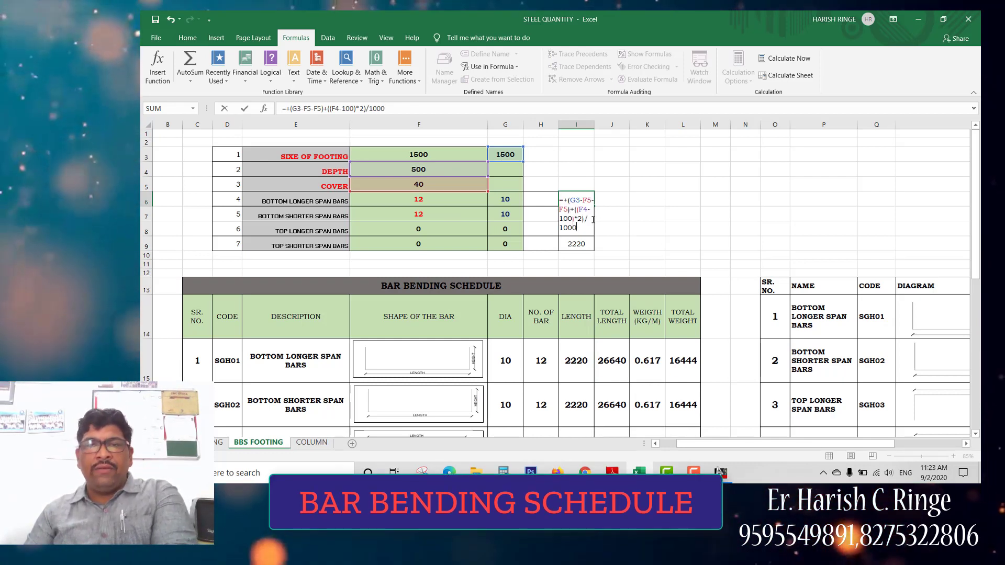
key("Return")
left_click(582, 202)
double_click(586, 200)
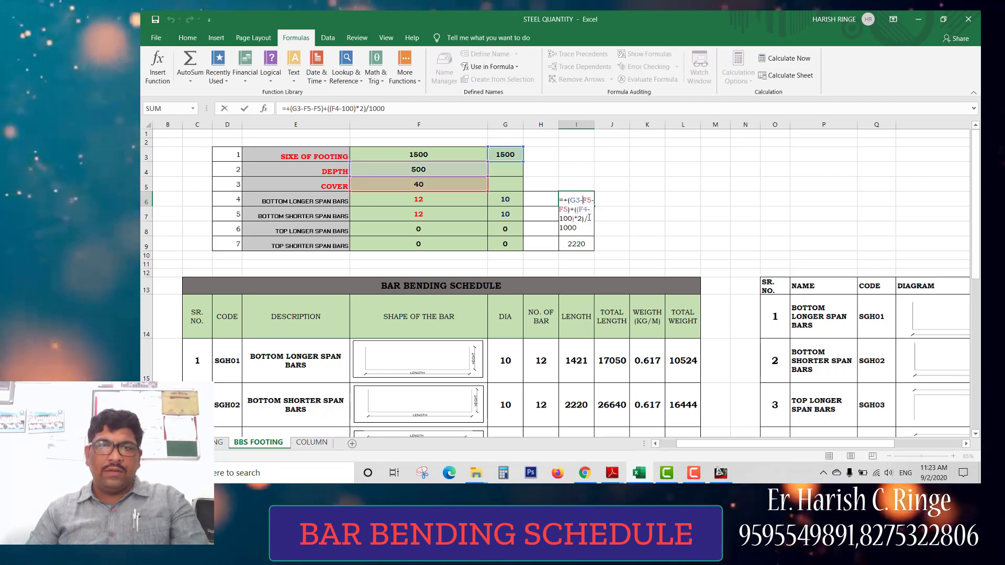
key("Return")
- Set the bottom longer span bar length formula in I6 to =+((G3-F5-F5)+((F4-100)*2))/1000, accepting the suggested correction
double_click(570, 200)
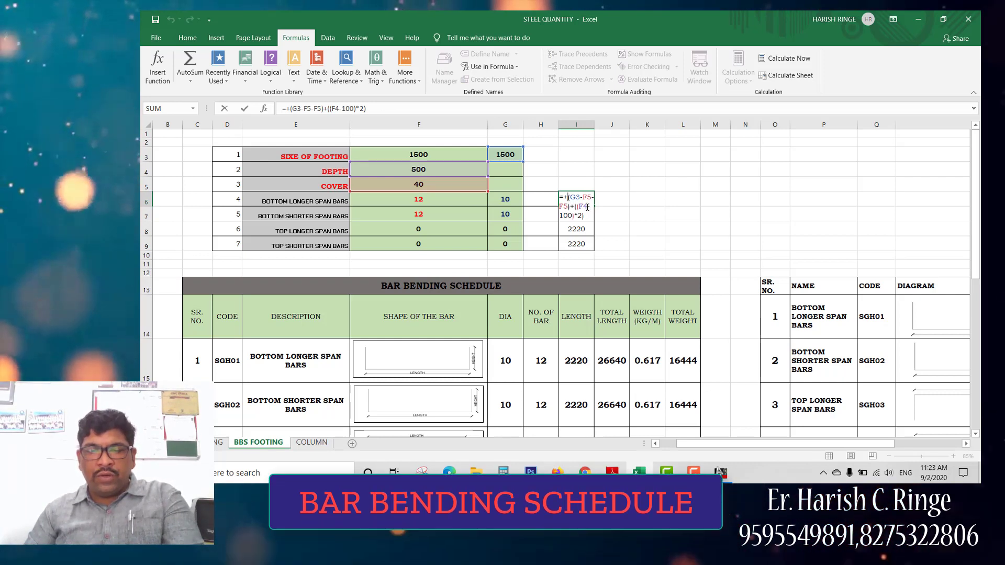
left_click(590, 217)
type(")")
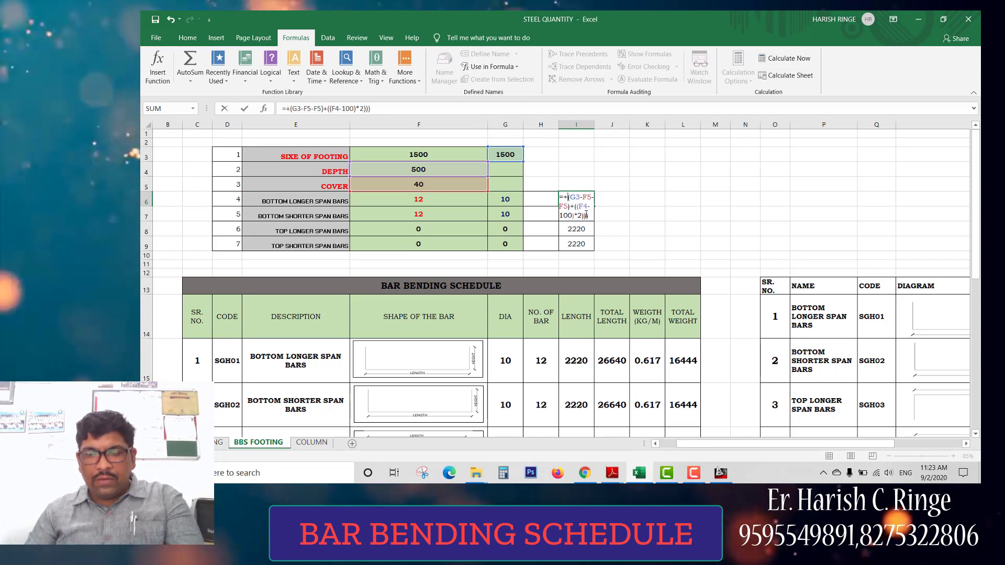
type("(")
left_click(587, 224)
type(")")
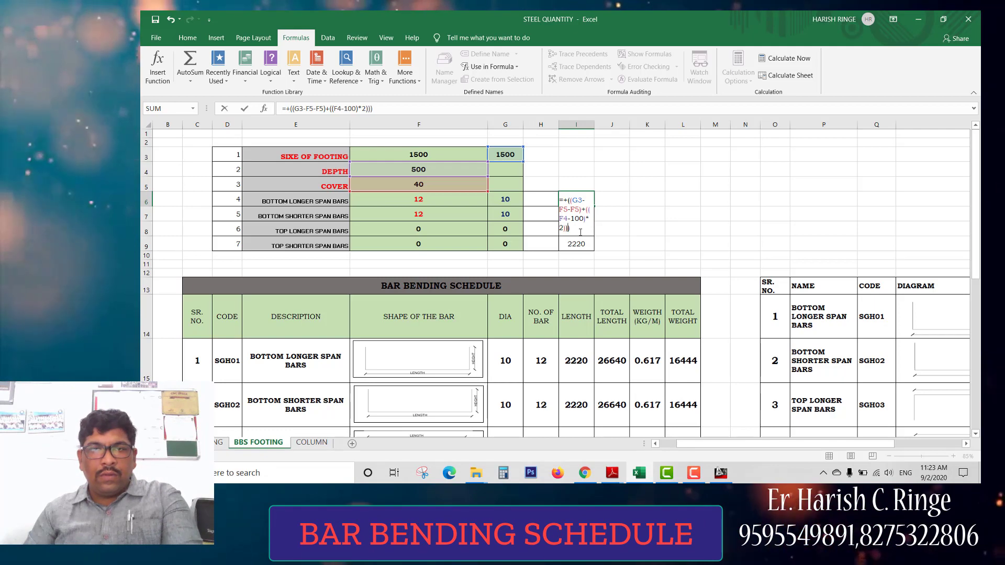
type("100")
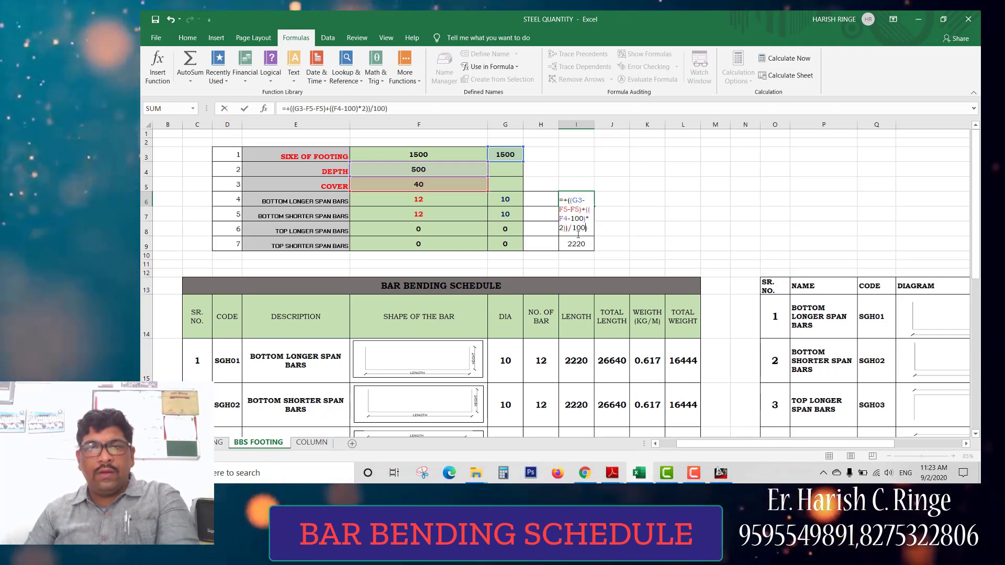
type("0")
key("Return")
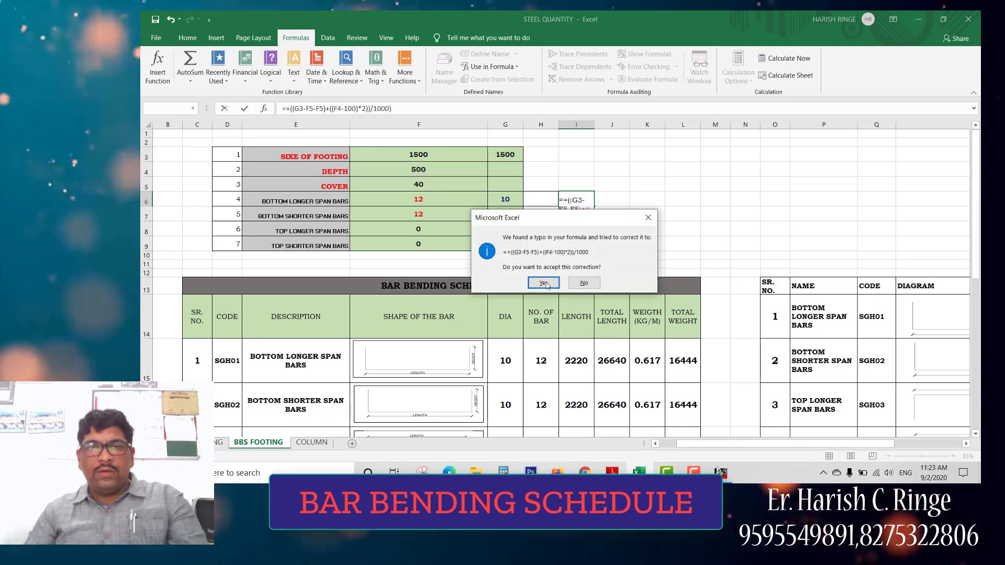
key("Return")
- Change the bottom shorter span bar length formula in I7 to =+((F3-F5-F5+((F4-100)*2)))/1000
double_click(584, 211)
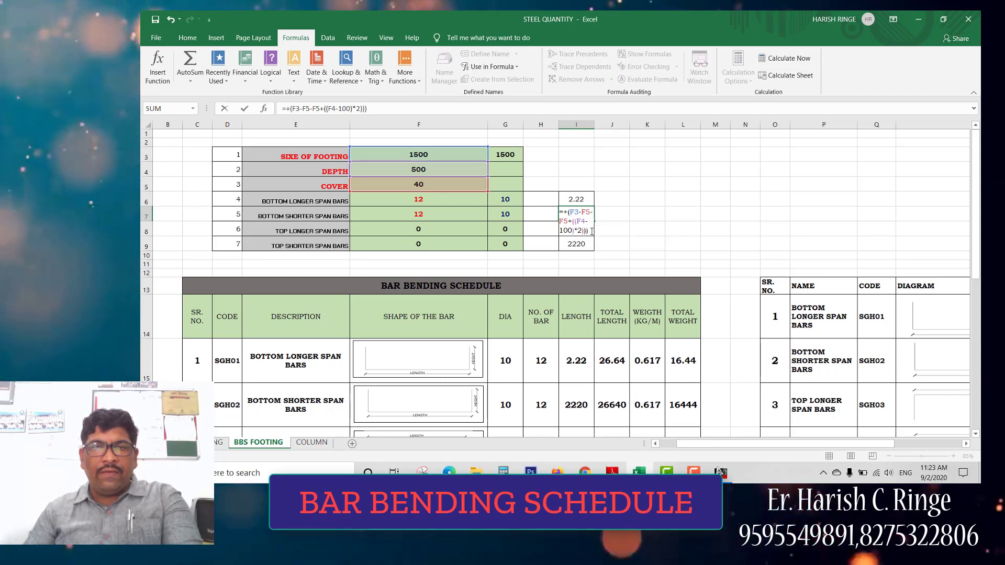
type("(")
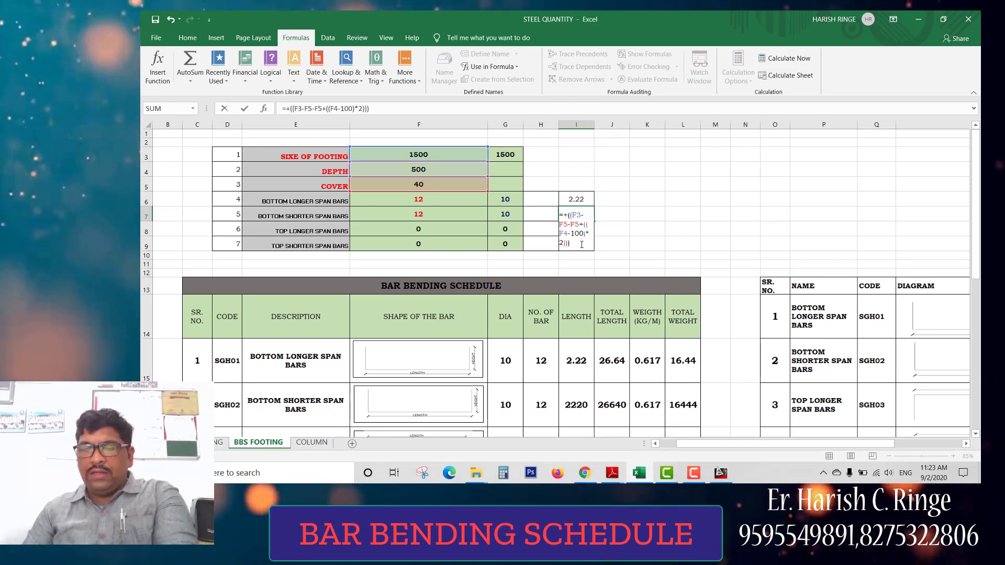
type("/1000")
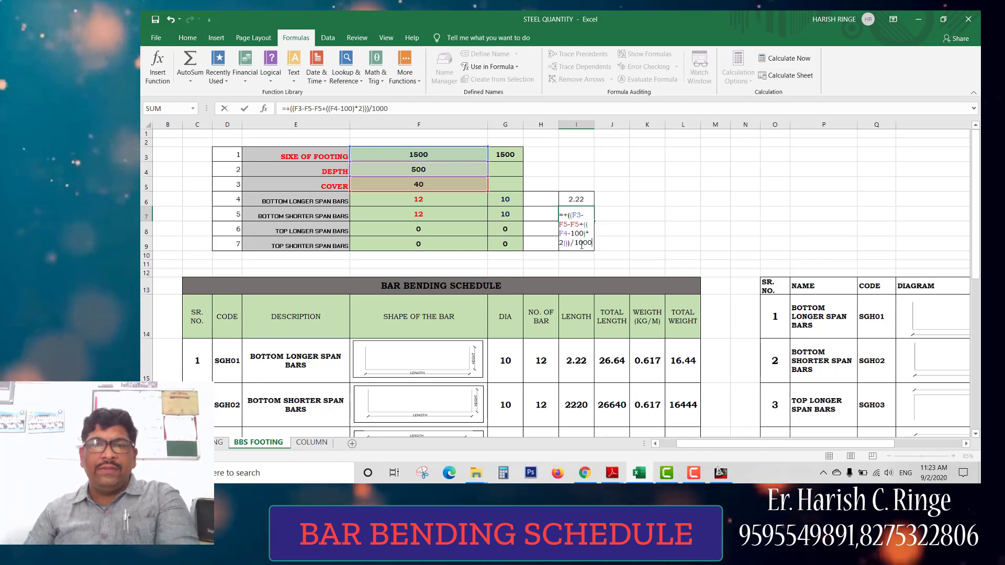
key("Return")
- Change the top longer span bar length formula in I8 to =+((G3-F5-F5)+((F4-100)*2))/1000
double_click(571, 233)
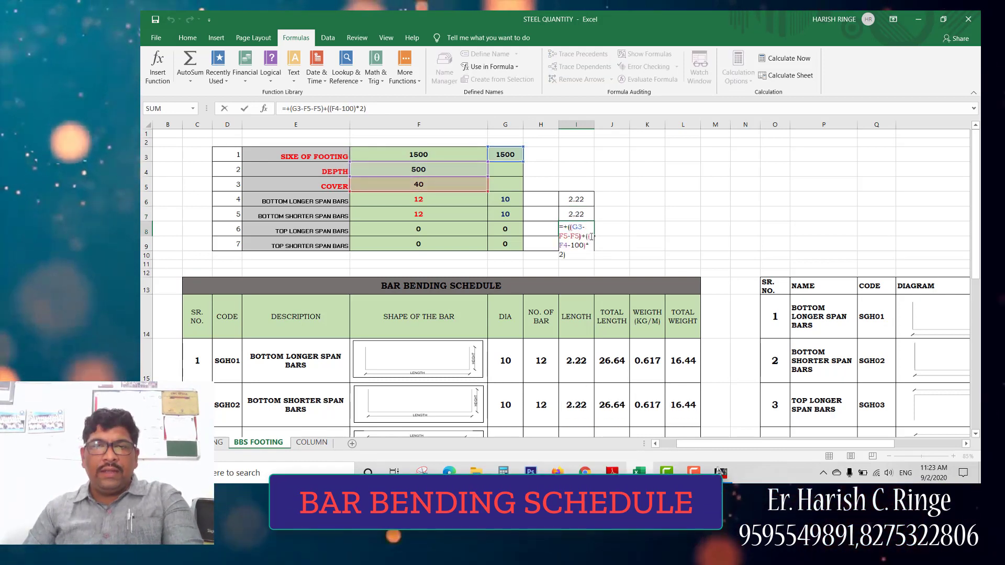
type("(")
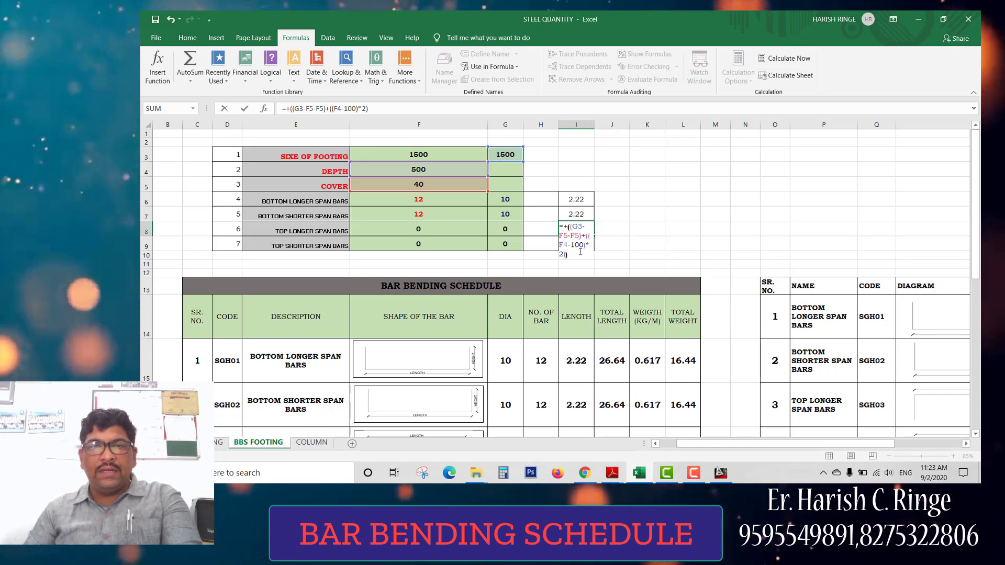
type(")/1000")
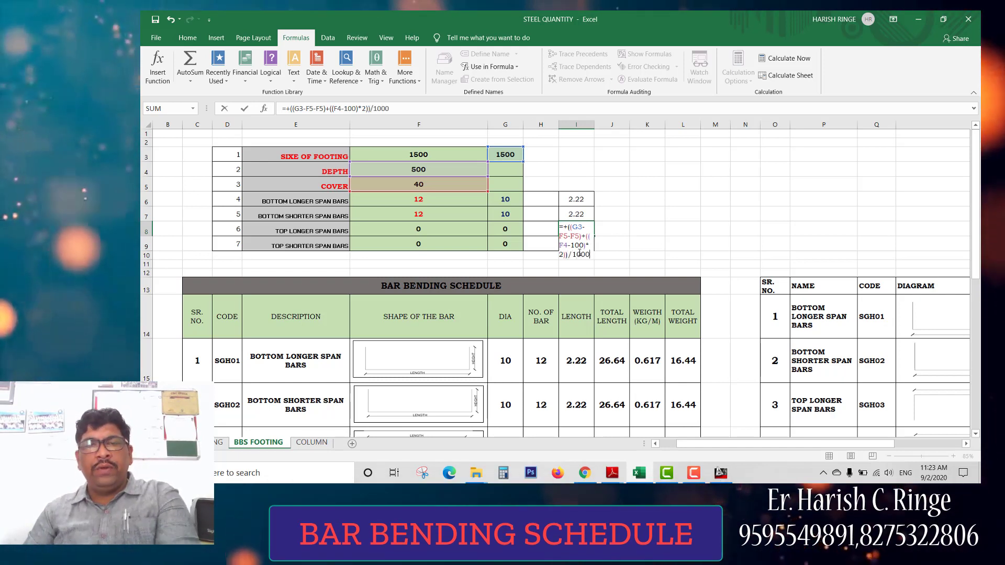
key("Return")
- Change the top shorter span bar length formula in I9 to =+((F3-F5-F5+((F4-100)*2)))/1000 and review the schedule
double_click(574, 245)
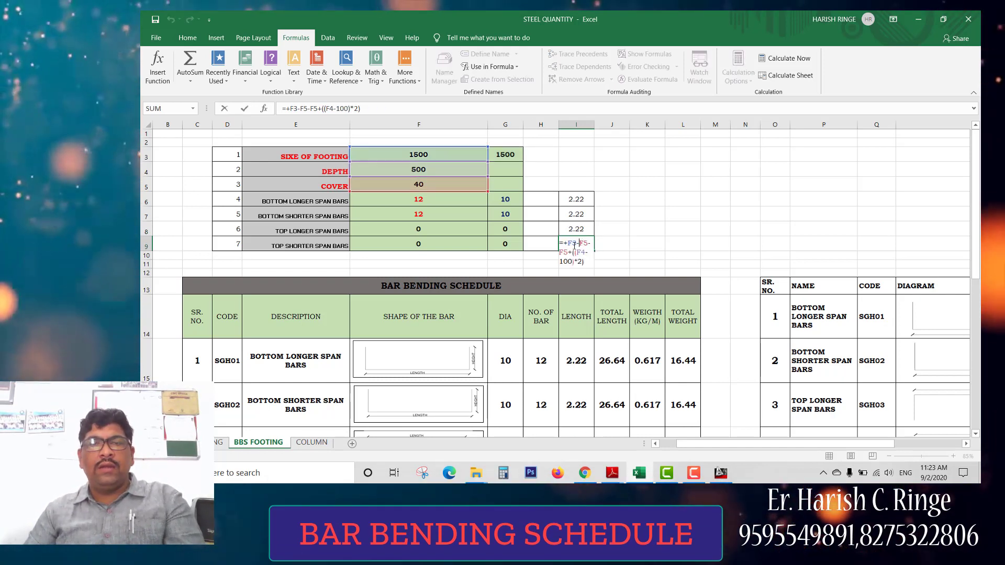
left_click(568, 242)
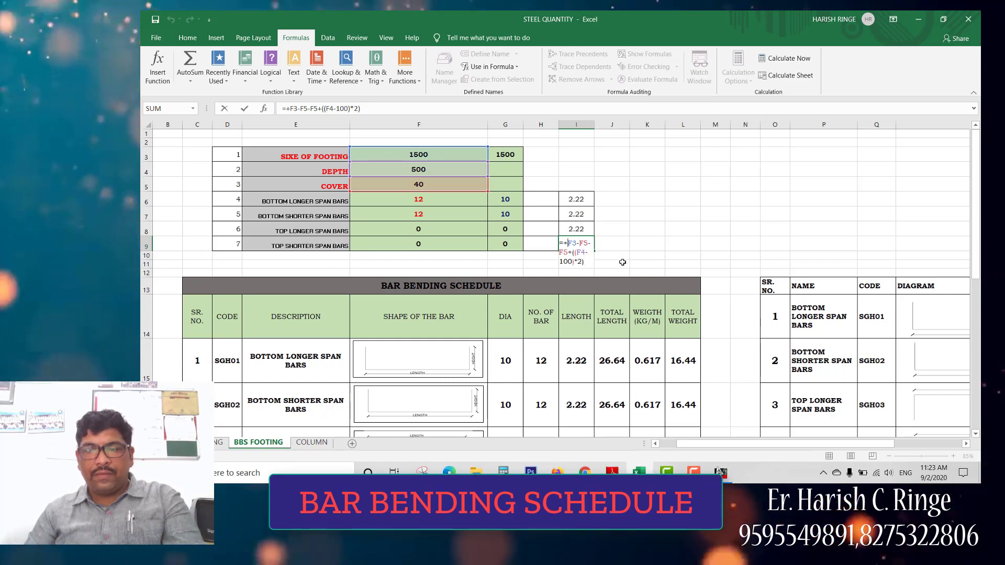
type("(")
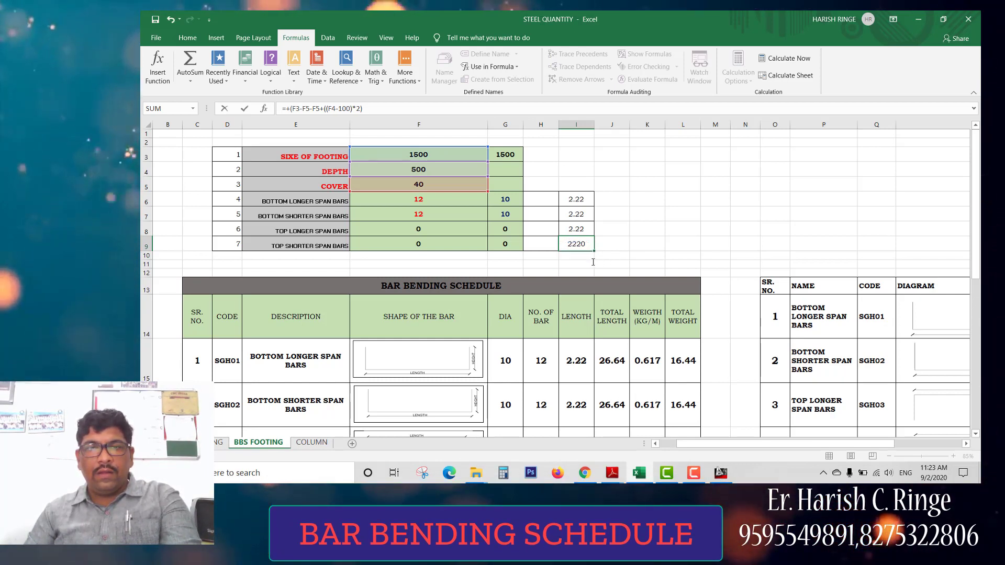
type("(")
left_click(571, 271)
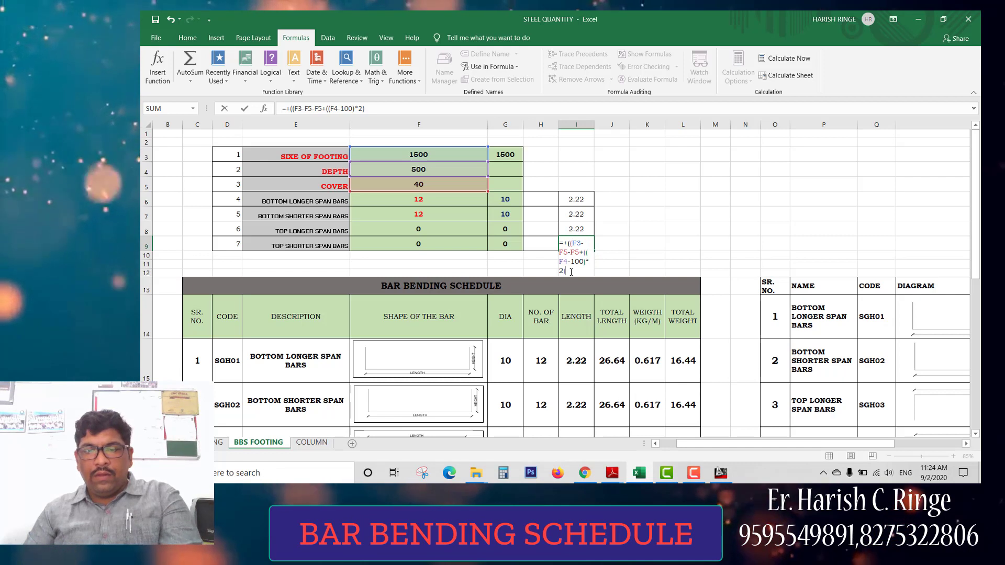
type("))/1000")
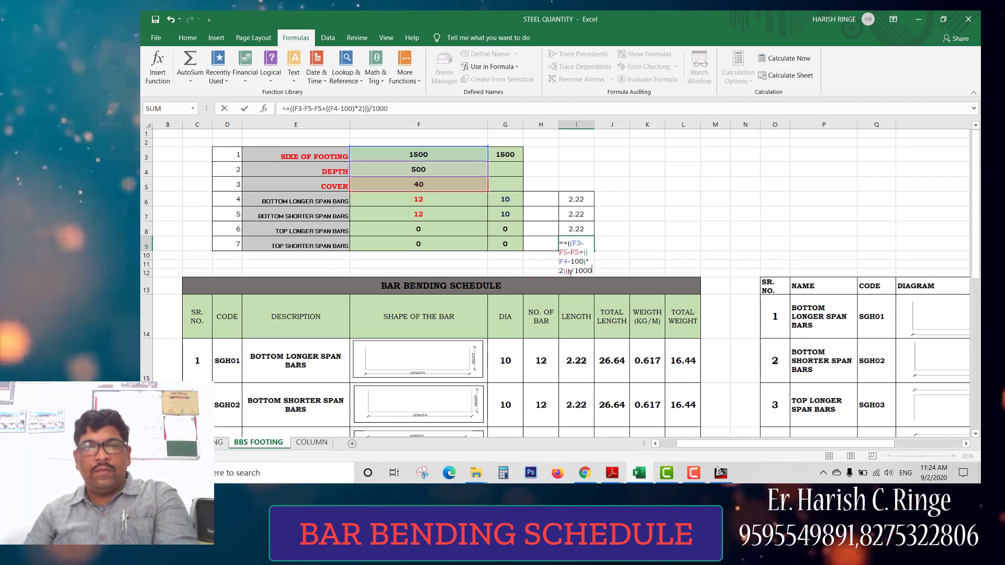
key("Tab")
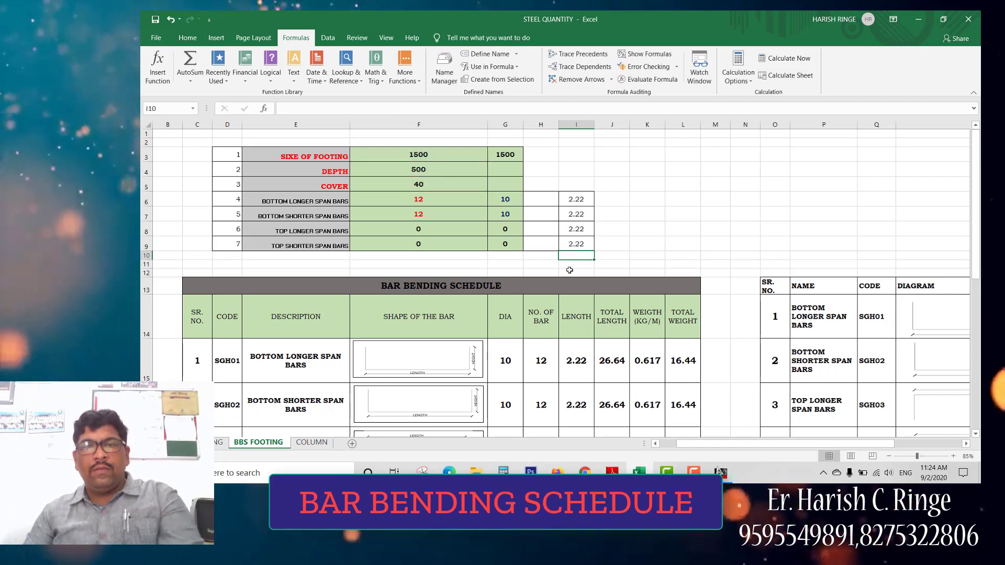
scroll(618, 291, "down", 1)
scroll(617, 291, "down", 2)
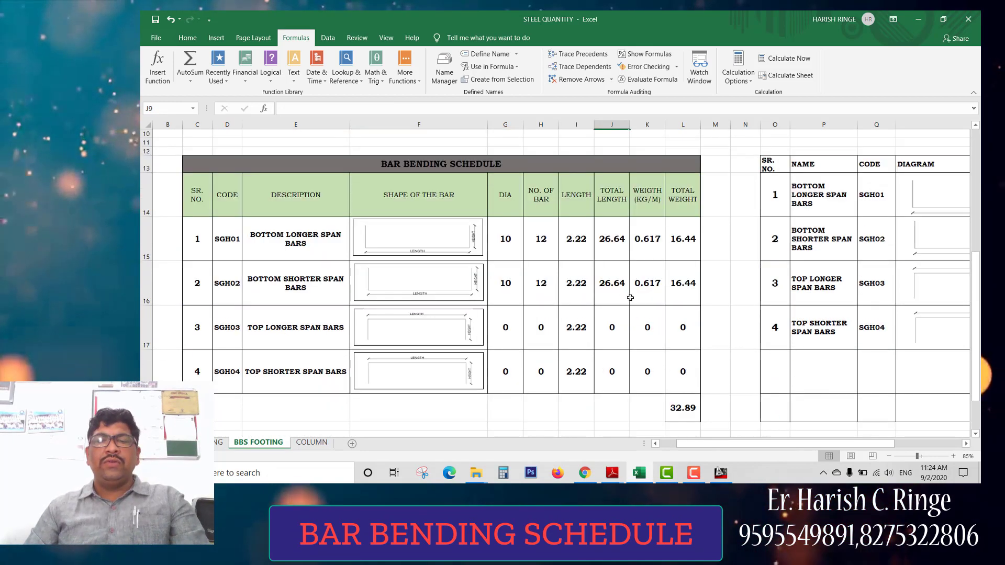
- Set the footing size to 1800 by 1800 in F3 and G3 of the input table
left_click(595, 274)
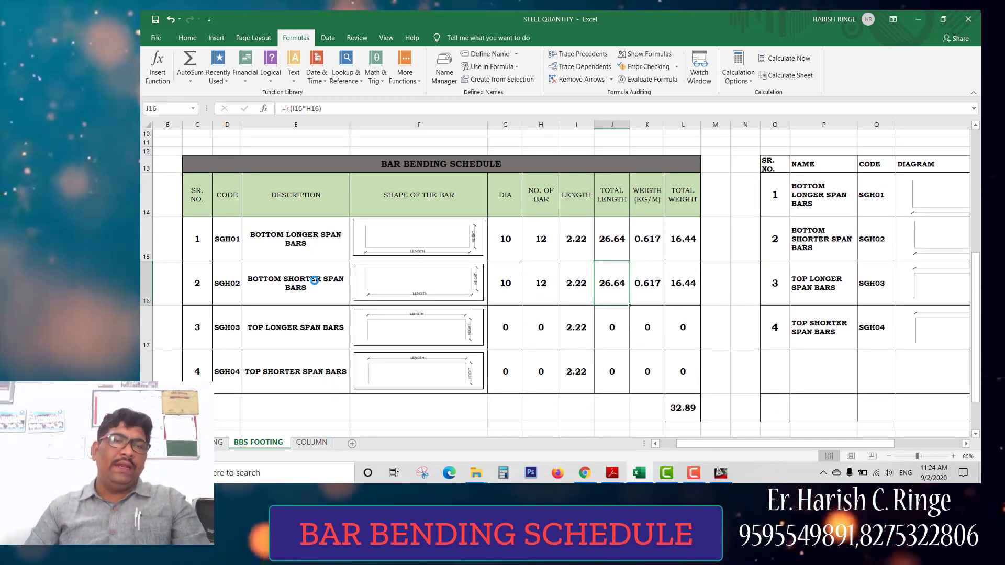
scroll(509, 291, "up", 3)
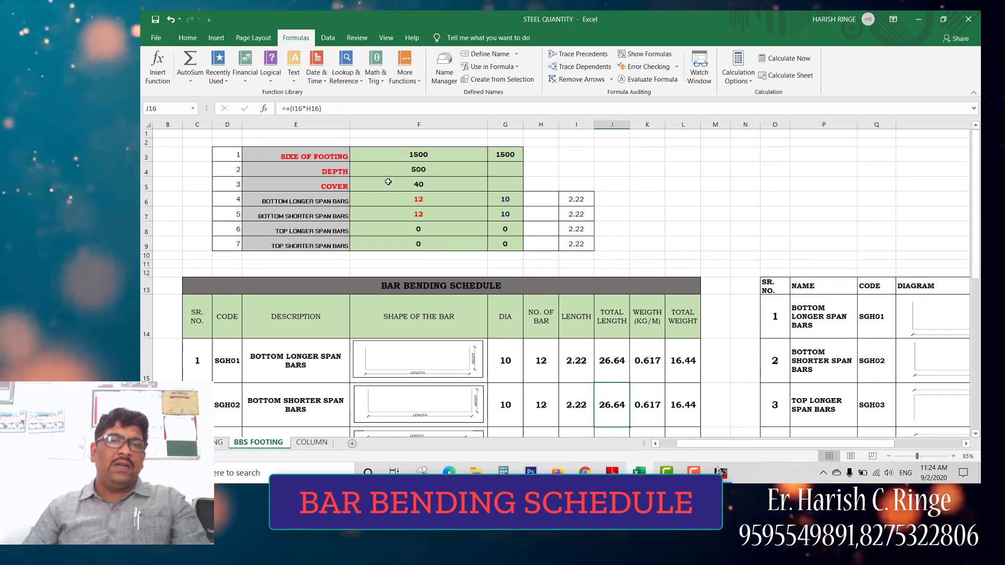
left_click(420, 157)
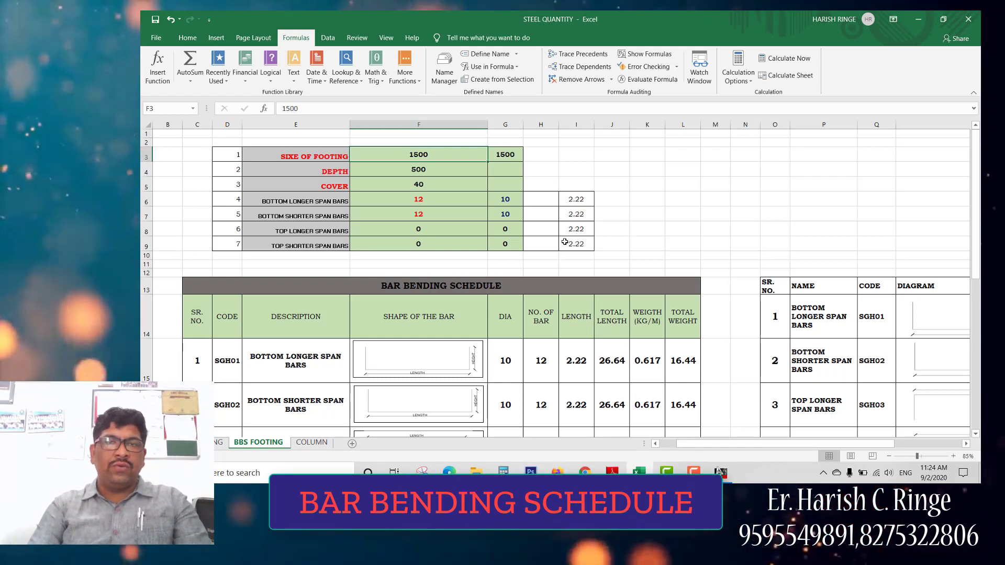
type("1800")
key("Tab")
type("18")
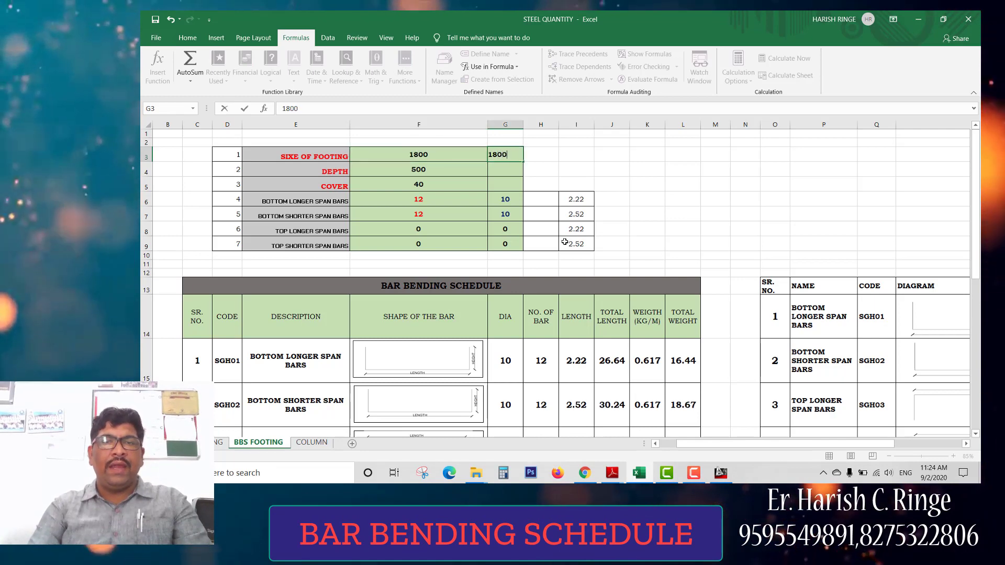
type("00")
key("Return")
- Examine the recalculated bar lengths, weights and total weight in the bar bending schedule against the input table
scroll(617, 318, "down", 2)
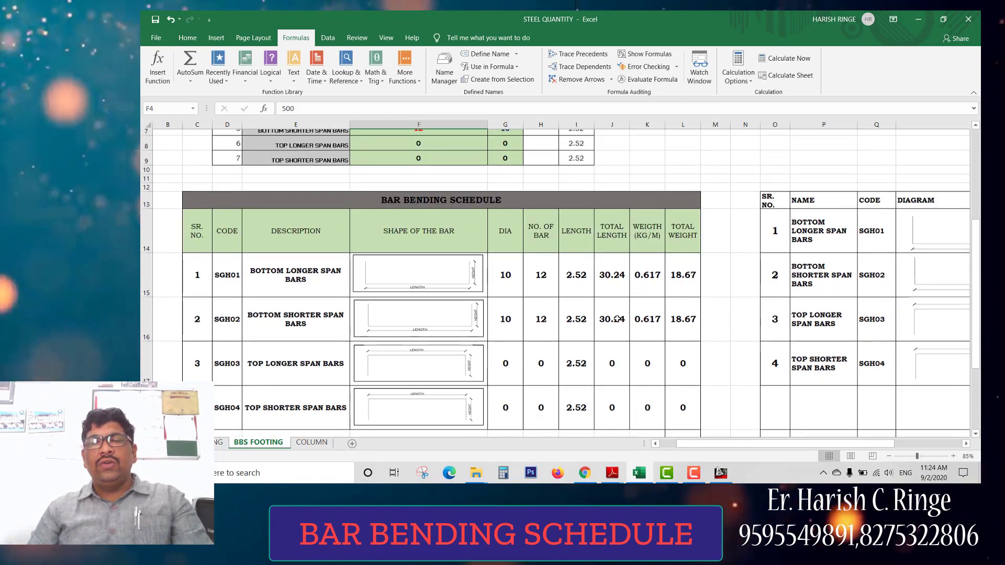
scroll(618, 319, "down", 2)
left_click_drag(685, 221, 684, 259)
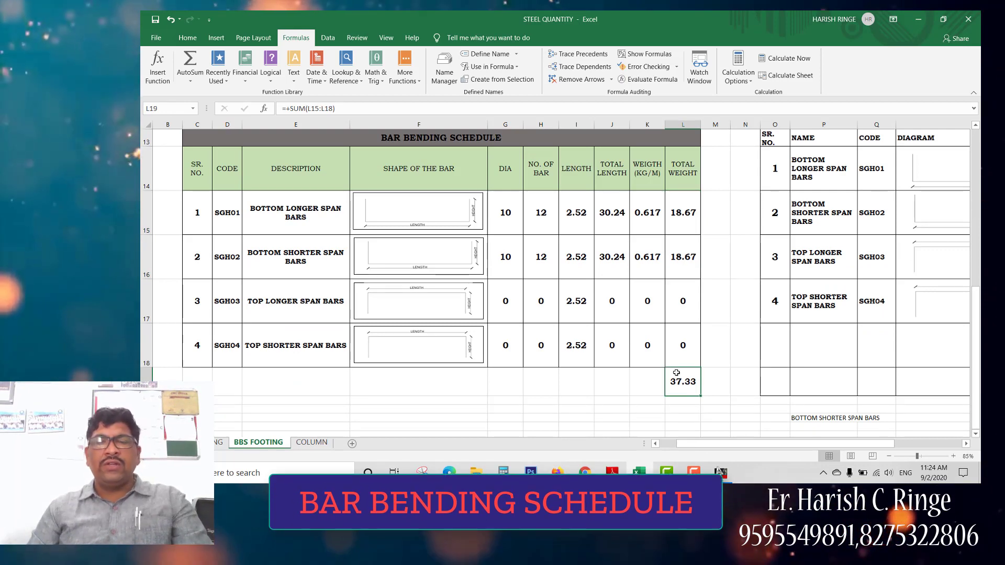
scroll(544, 328, "up", 4)
scroll(405, 273, "down", 2)
scroll(578, 311, "up", 1)
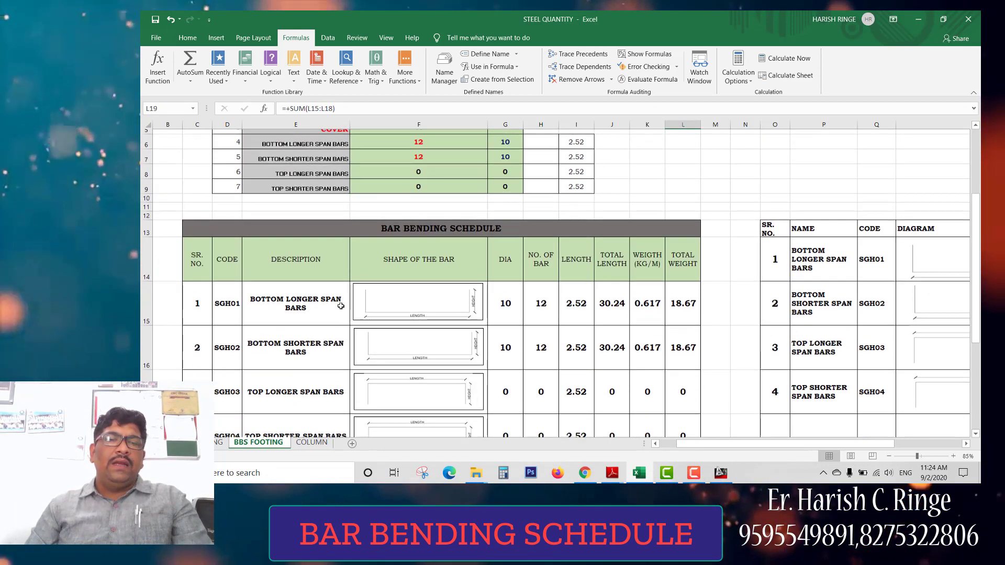
scroll(578, 311, "down", 2)
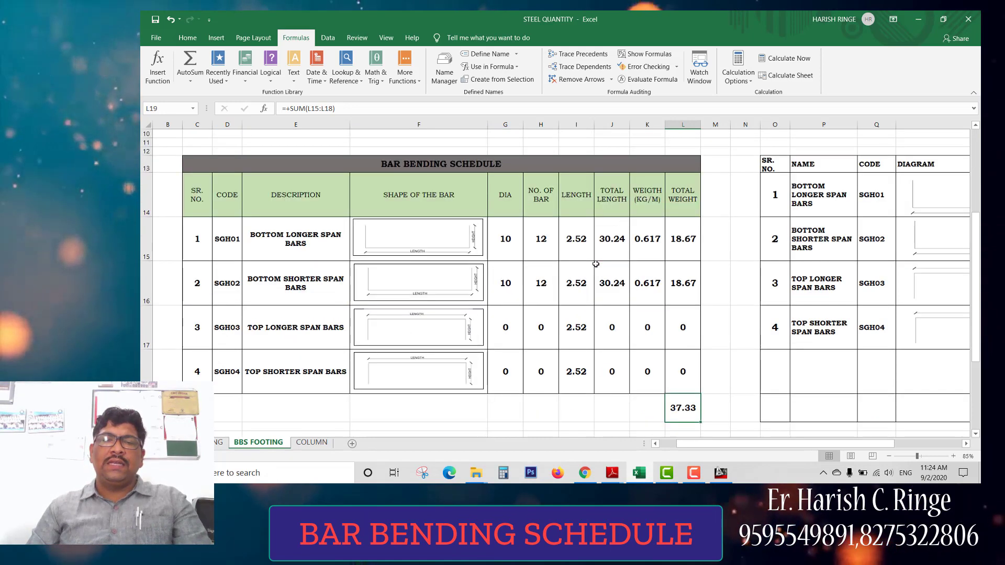
left_click(664, 333)
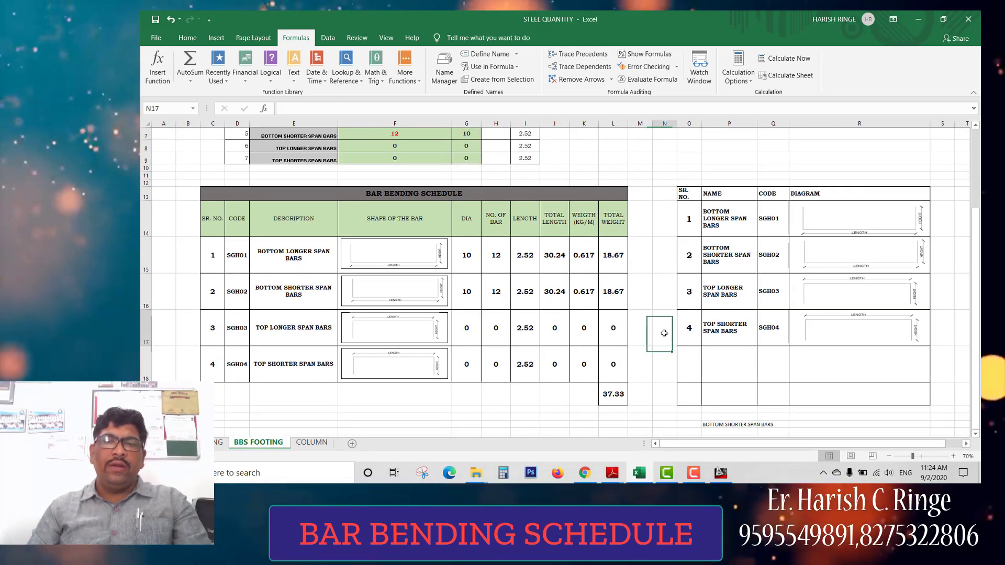
scroll(398, 298, "up", 2)
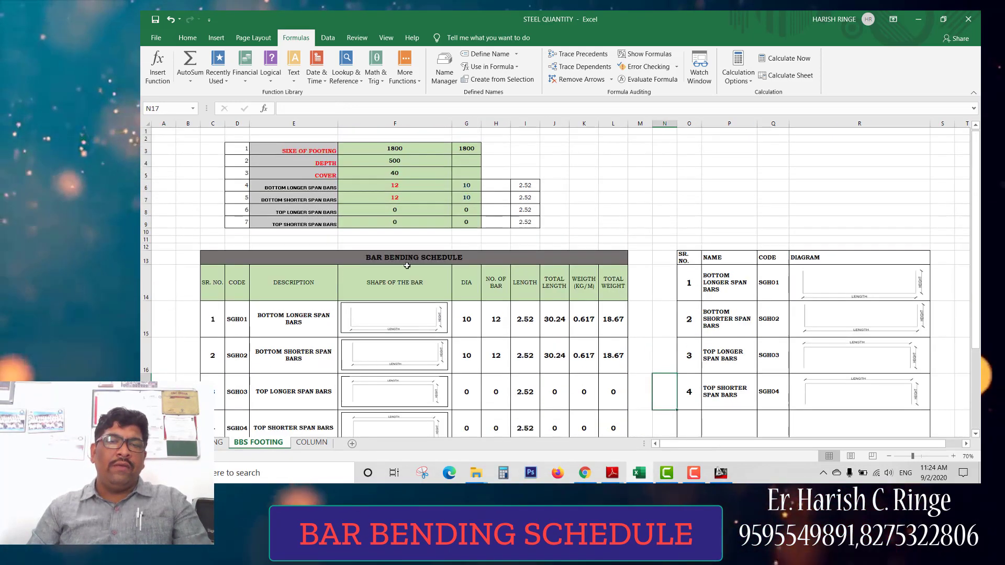
left_click(633, 195)
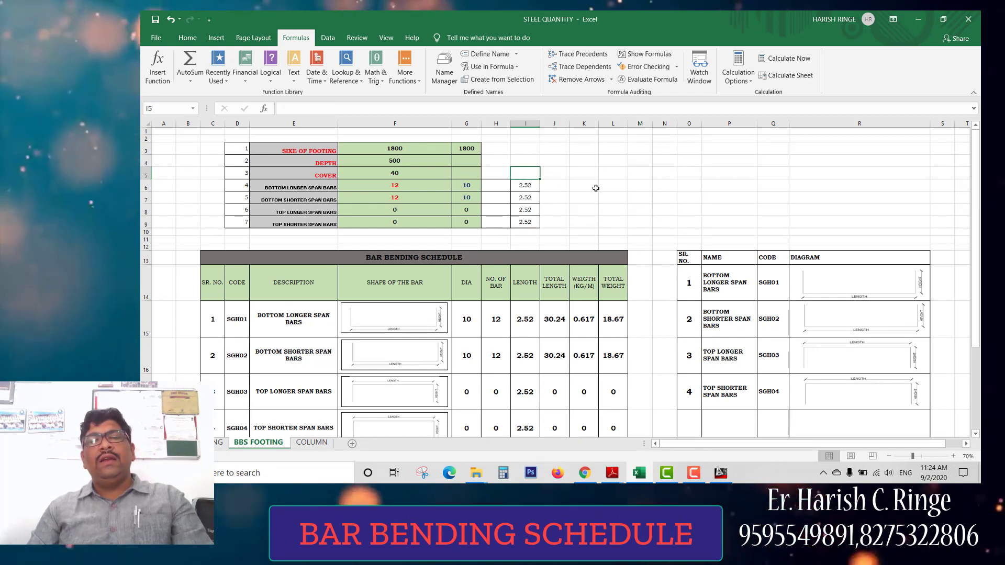
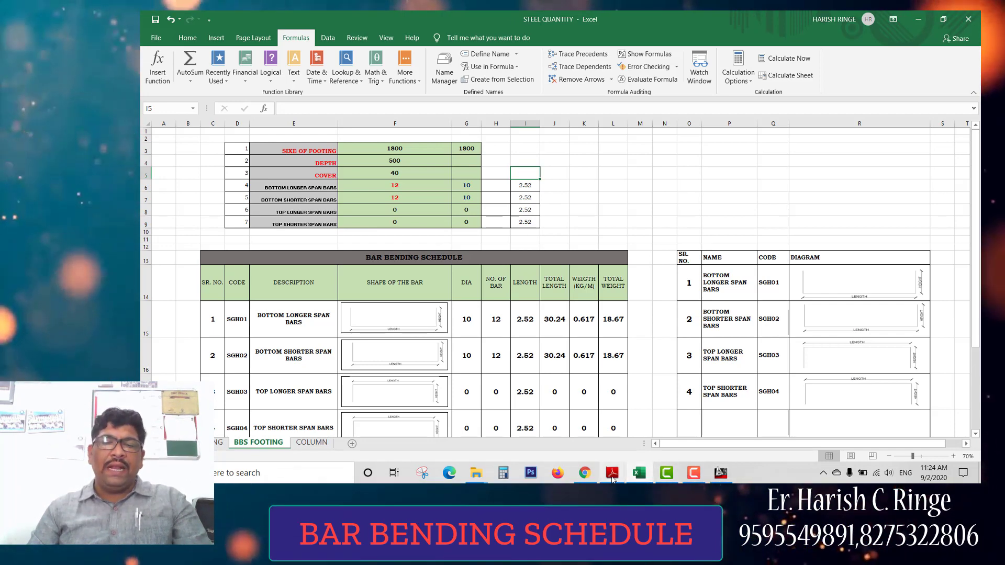
- Switch to COLUMN FOOTING DETAIL.pdf in Adobe Reader and examine the footing section and the column marks in the Schedule of Footing
mouse_move(612, 474)
left_click(549, 419)
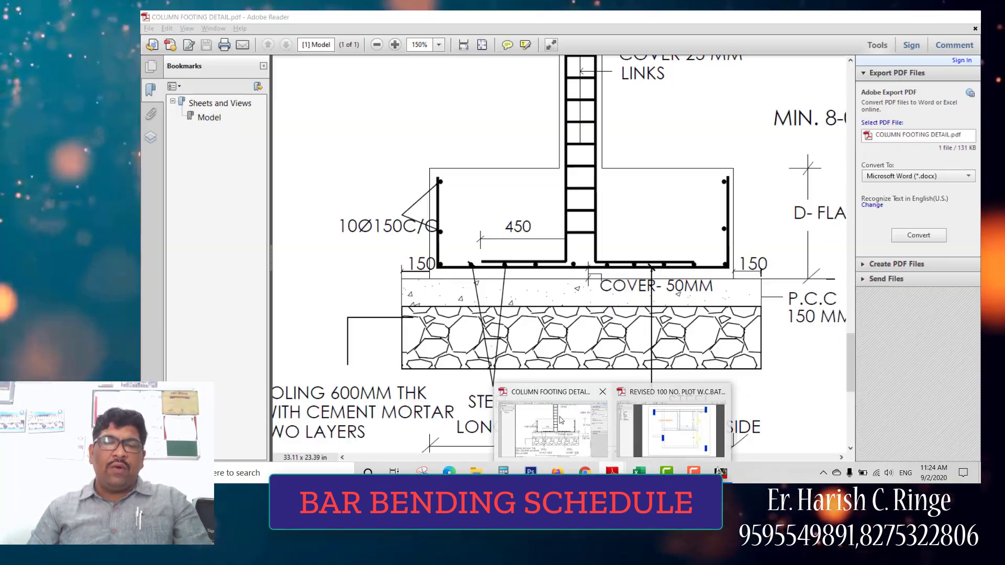
scroll(682, 337, "down", 4)
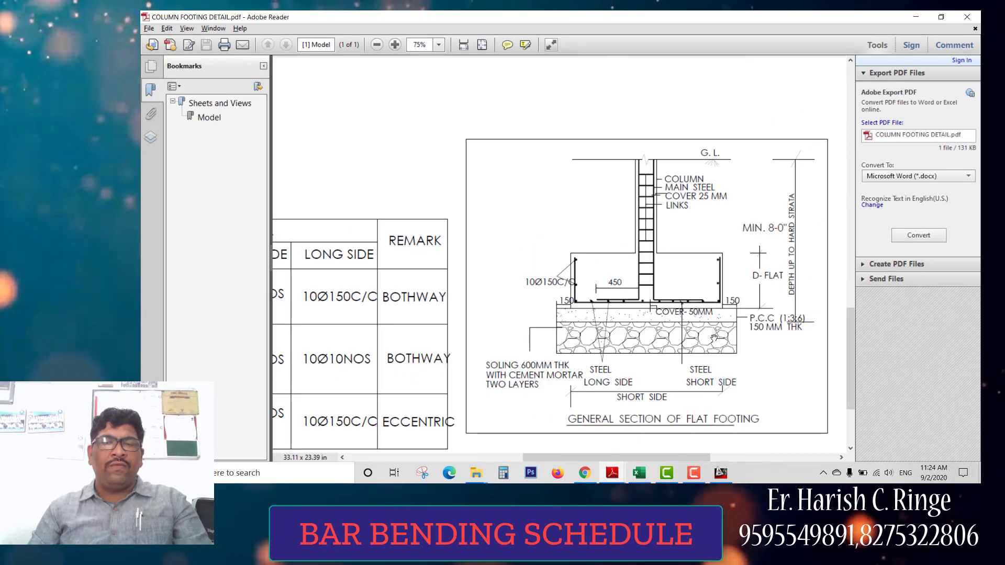
scroll(676, 311, "left", 2)
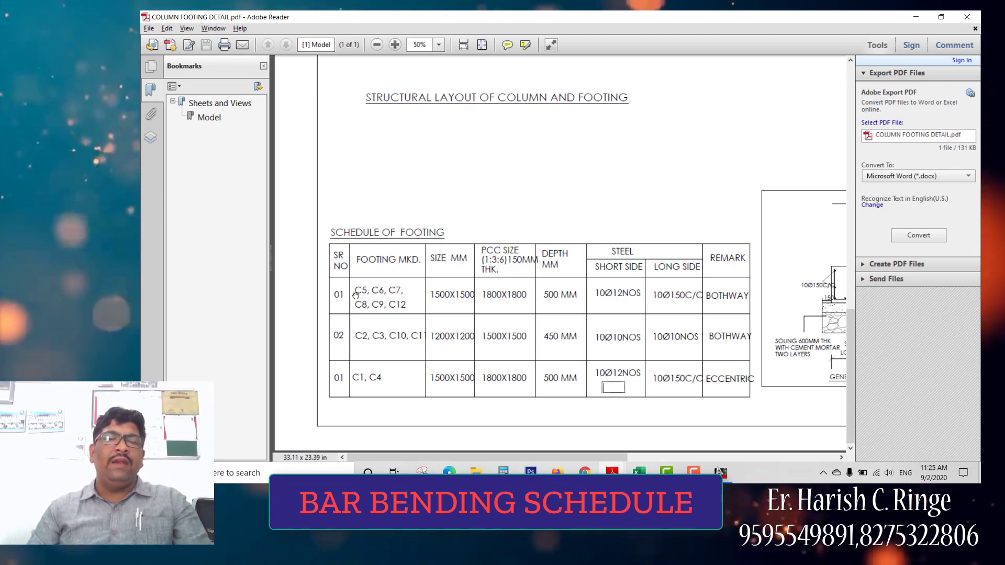
- Switch back to the Excel workbook, enter the footing count 6 in I5 and give that cell a light orange fill
key("alt+Tab")
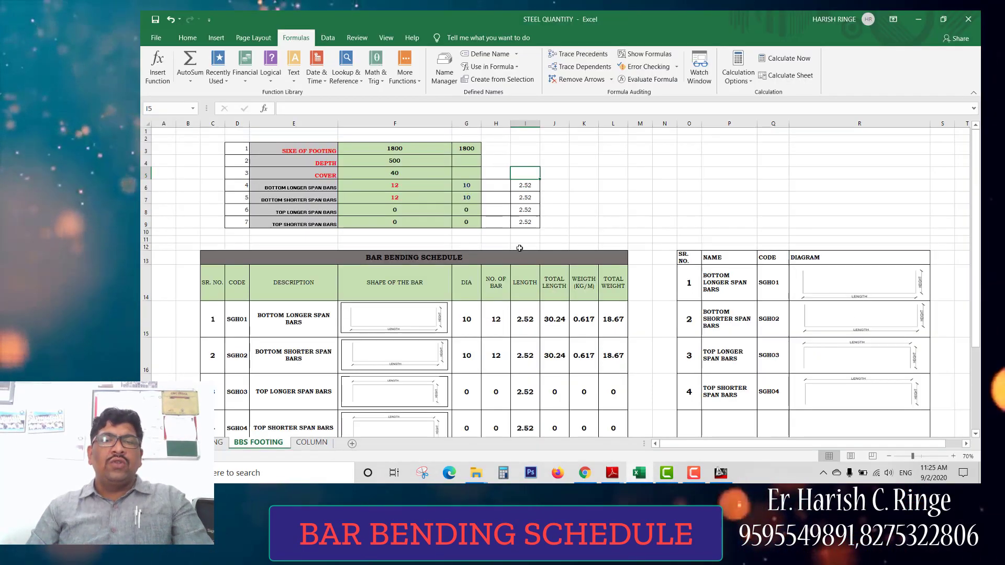
key("Return")
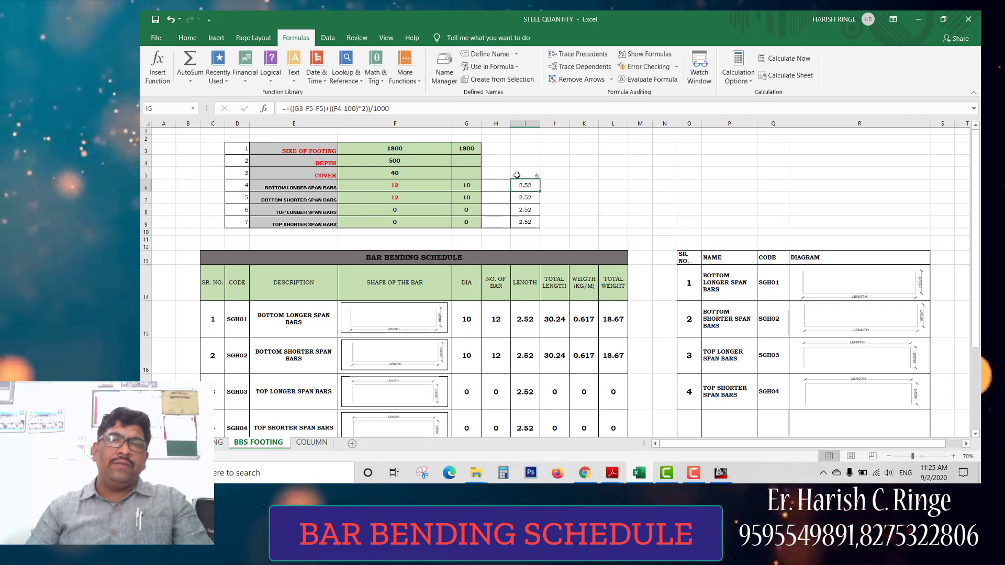
left_click(187, 38)
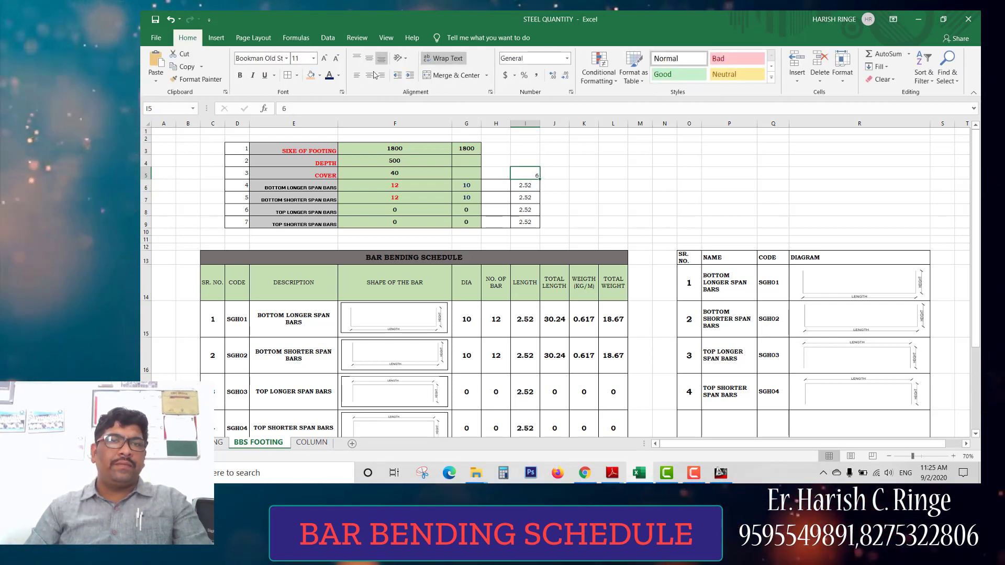
left_click(319, 75)
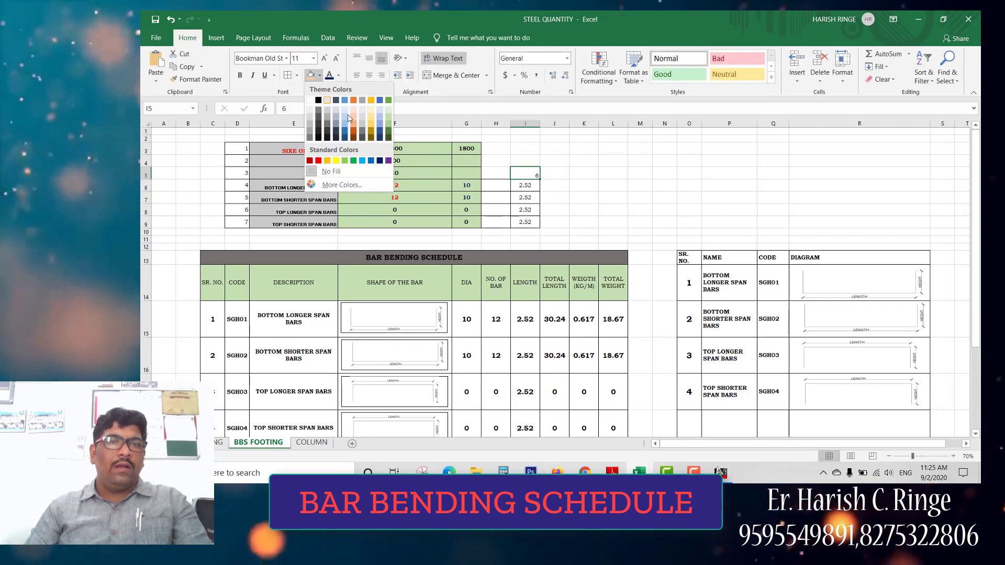
left_click(367, 133)
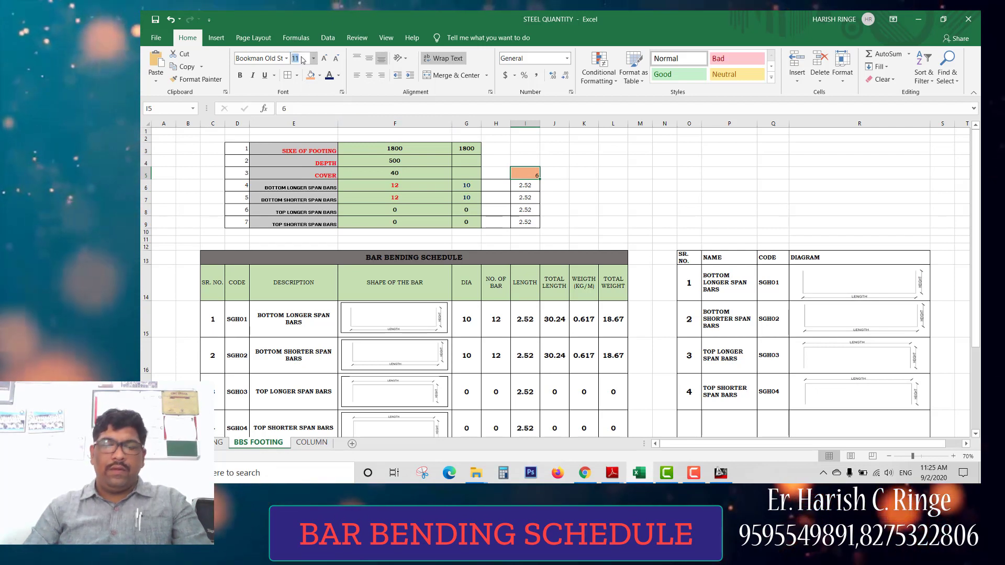
- Format the footing count in I5 as bold, size 20 and centred
left_click(324, 58)
left_click(324, 58)
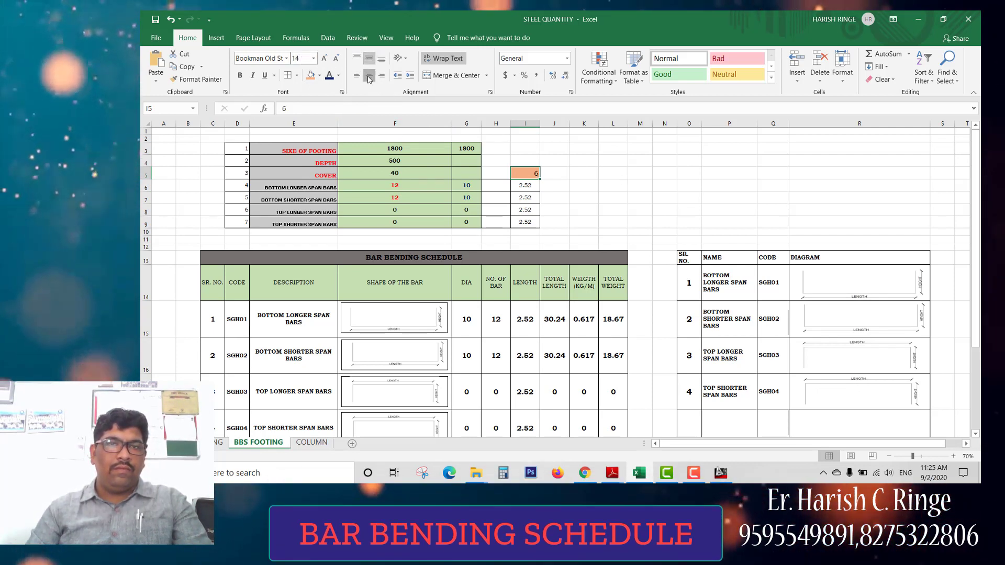
left_click(298, 58)
type("20")
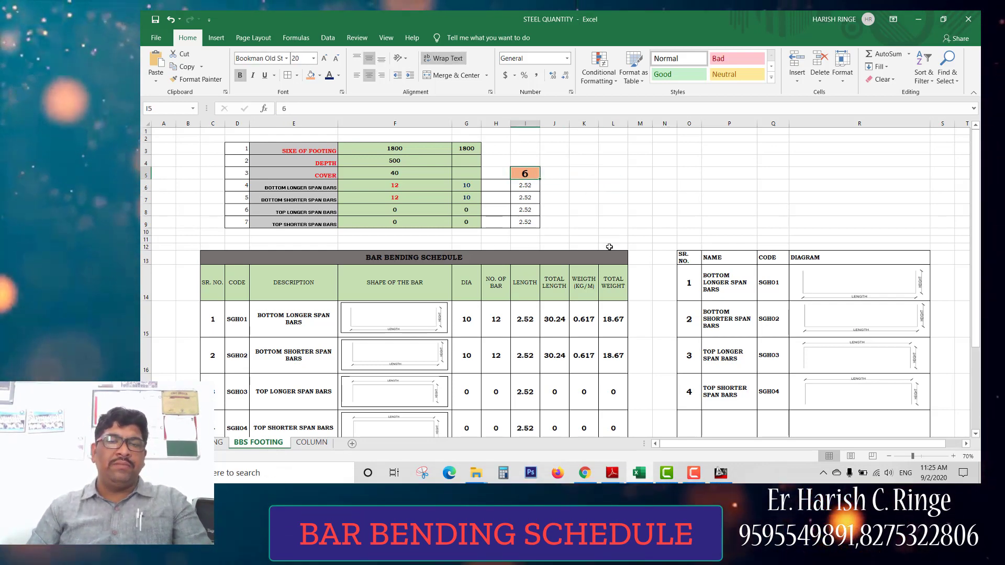
- Change the total length formula in J15 to =+(I15*H15)*I5 and fill it down through J18
scroll(609, 247, "down", 1)
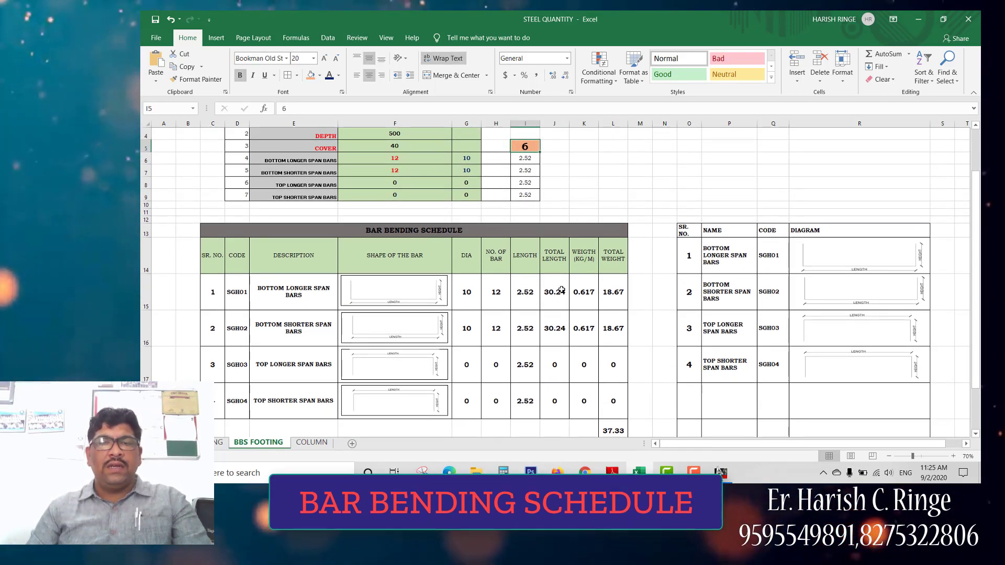
double_click(556, 294)
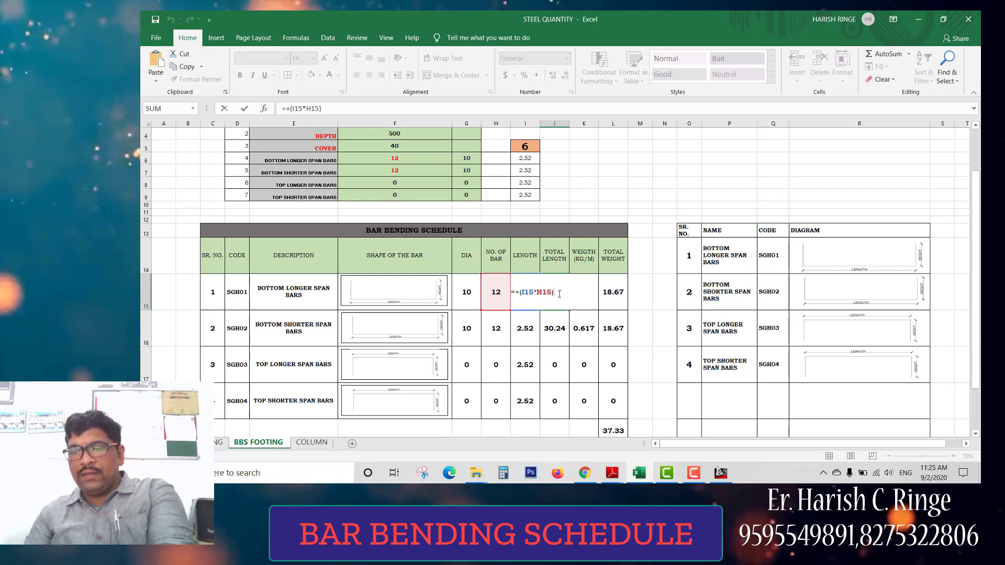
type("*$I$5")
key("Return")
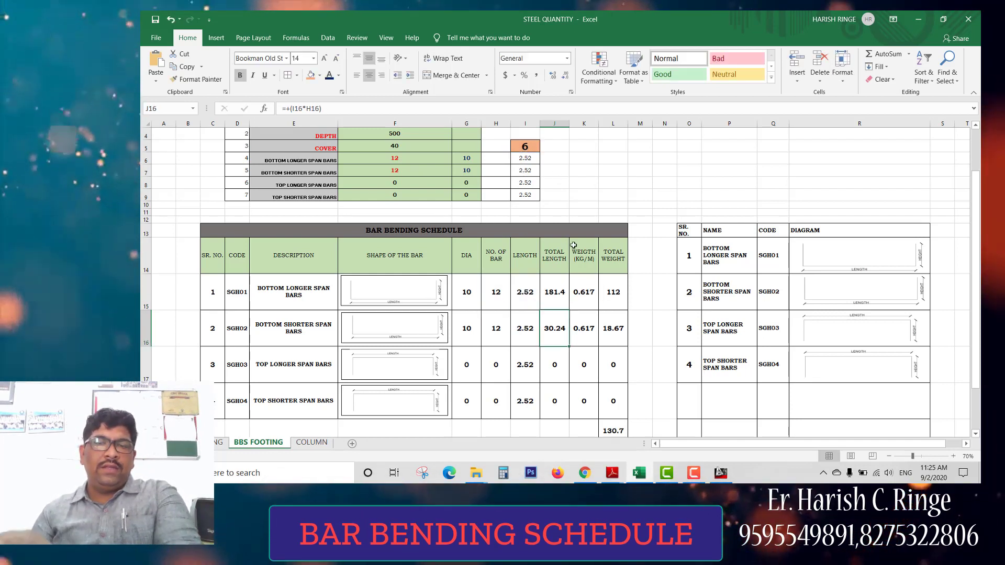
left_click(553, 291)
double_click(569, 310)
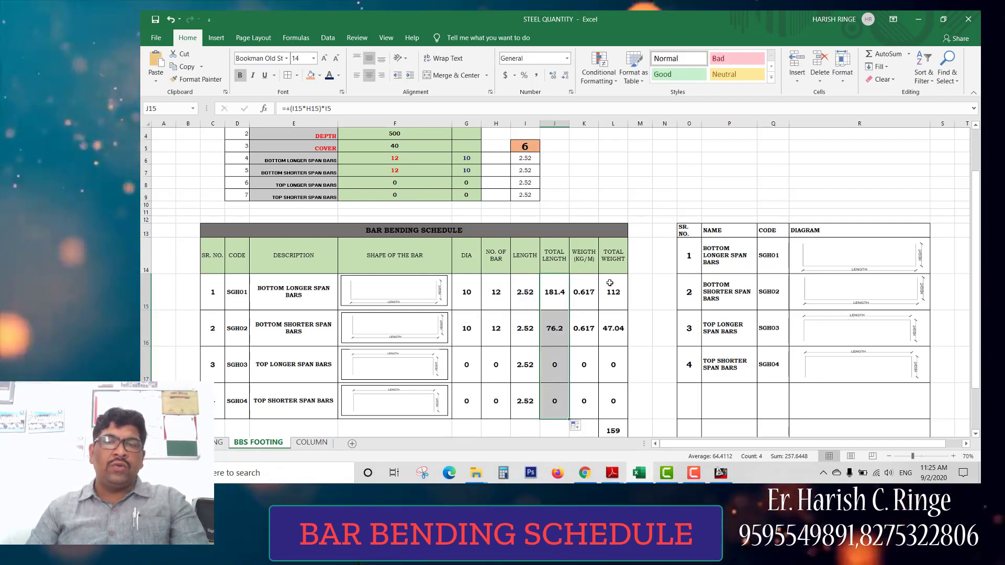
- Remove the I5 multiplier from the bottom longer span total length in J15, restoring the formula =+(I15*H15)
left_click(586, 293)
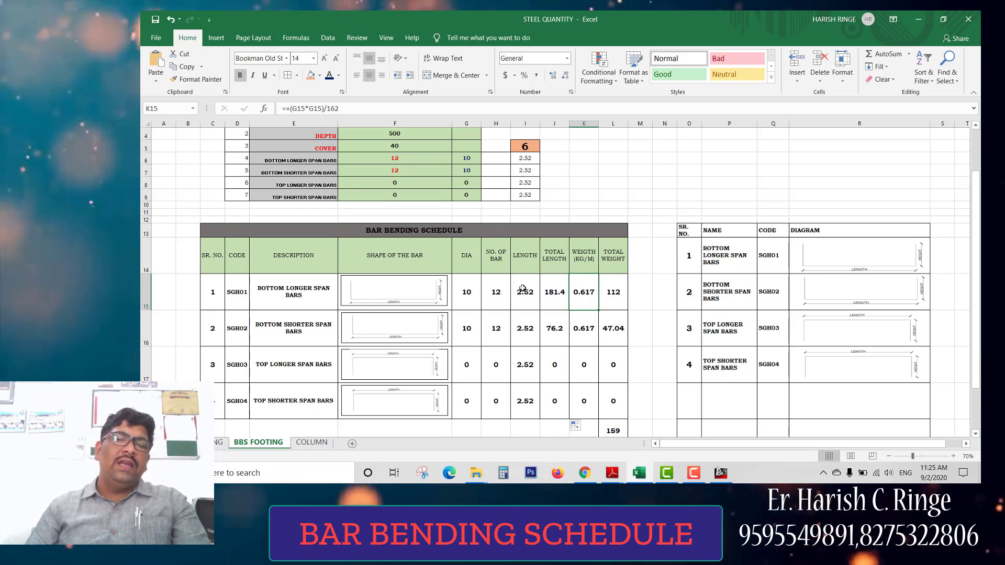
scroll(605, 315, "down", 1)
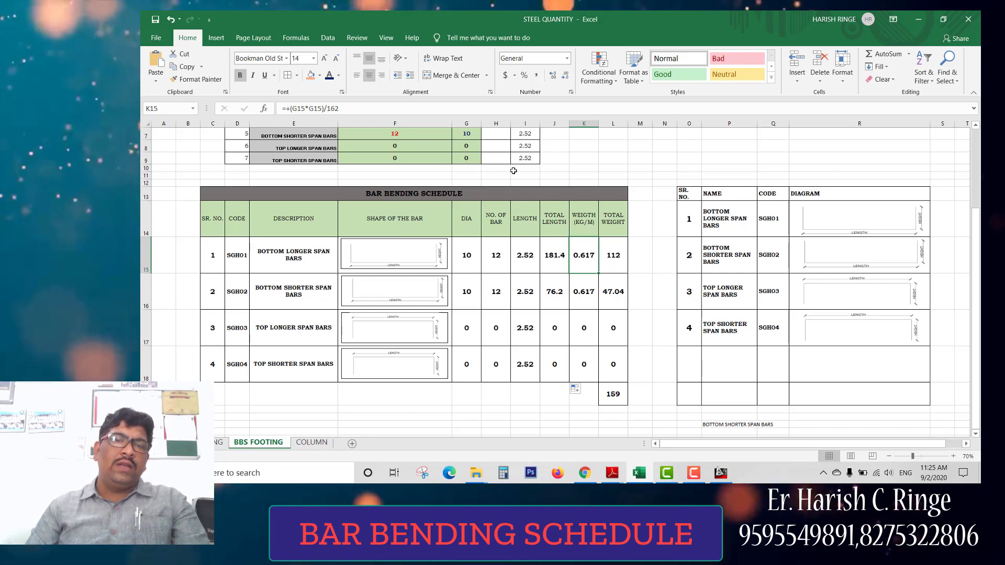
left_click(504, 256)
left_click(567, 254)
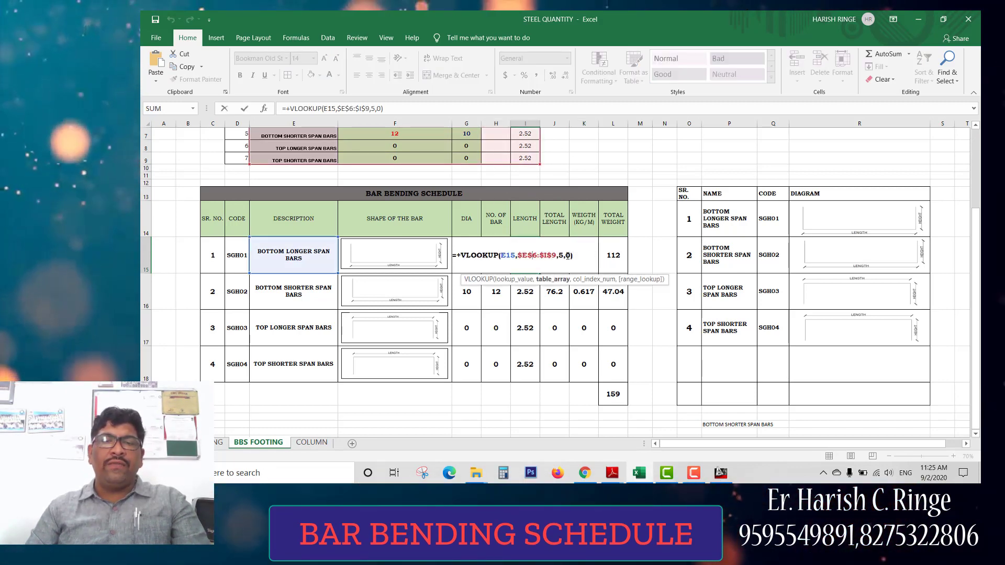
left_click(545, 259)
double_click(555, 254)
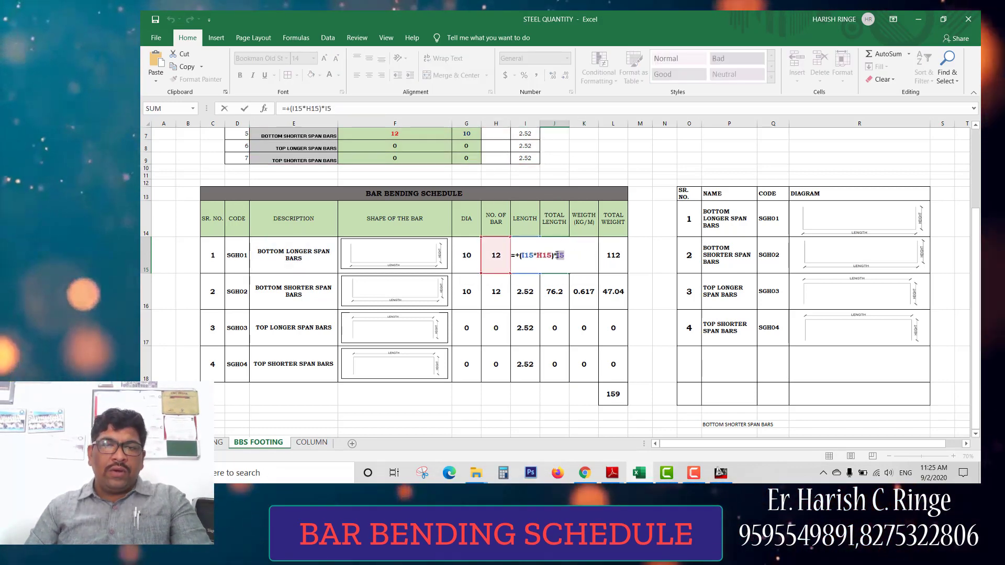
key("BackSpace")
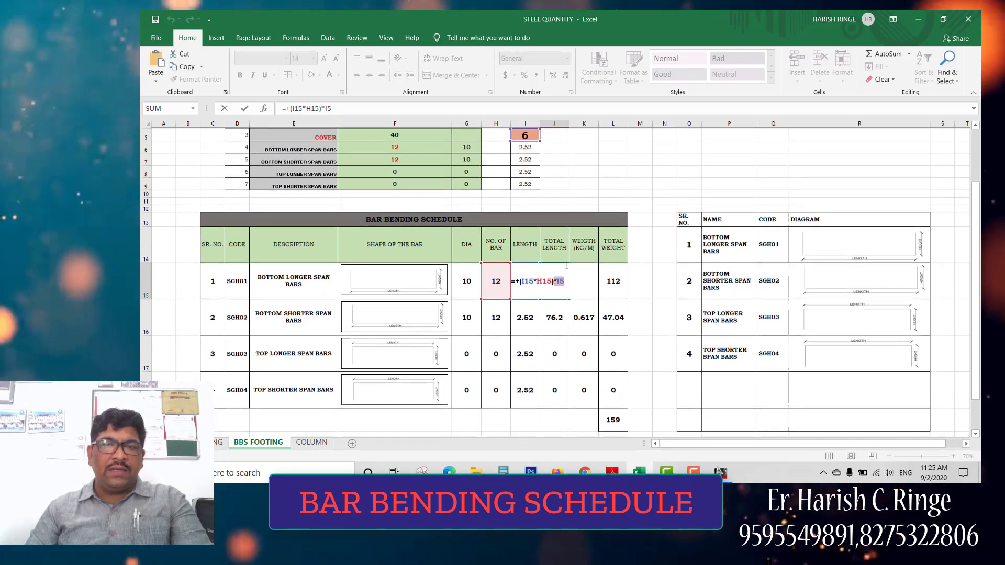
scroll(567, 259, "up", 1)
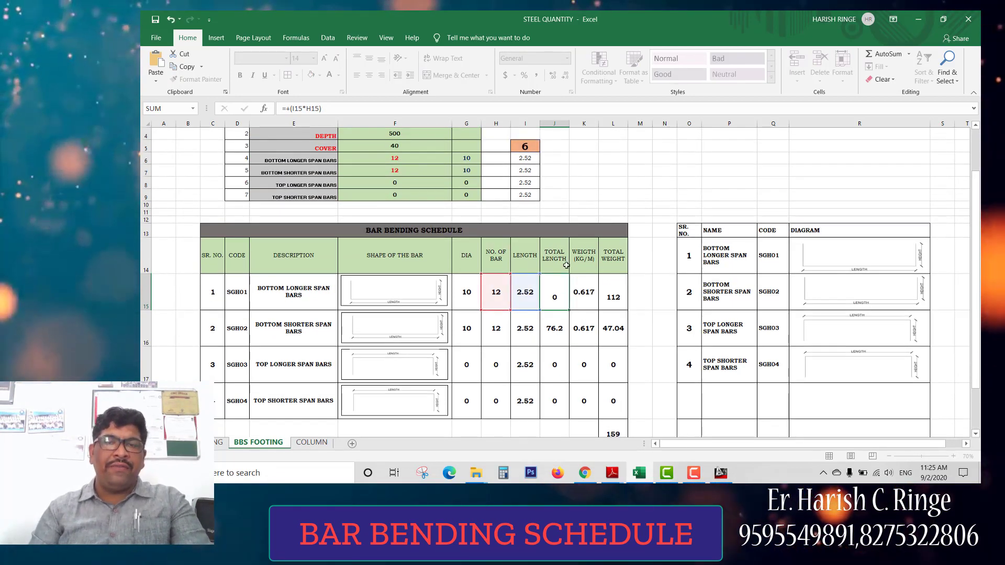
key("Return")
- Change the bar count formula in H15 to =+VLOOKUP(E15,$E$6:$I$9,2,0)*I5 and fill it down through H18
double_click(524, 292)
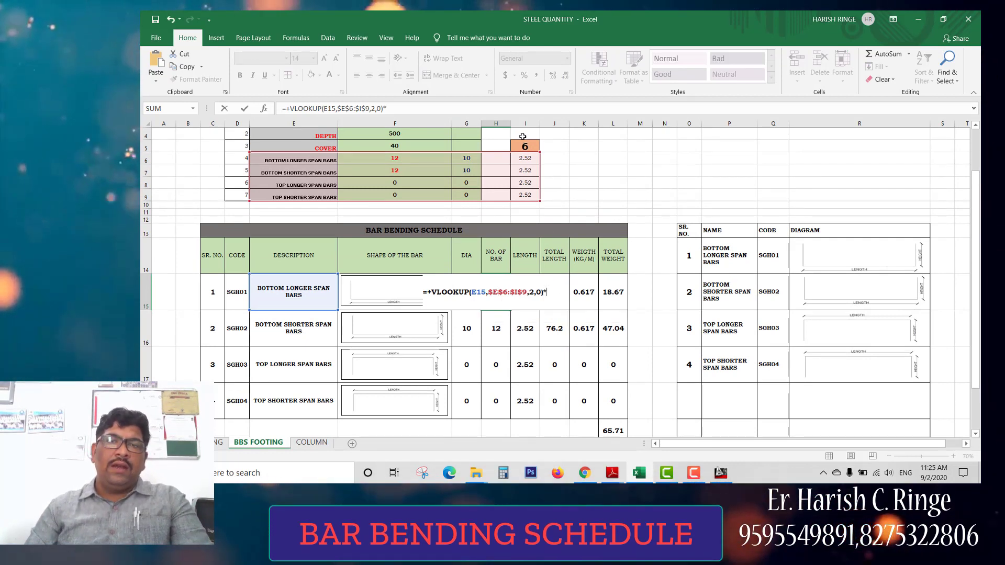
key("Return")
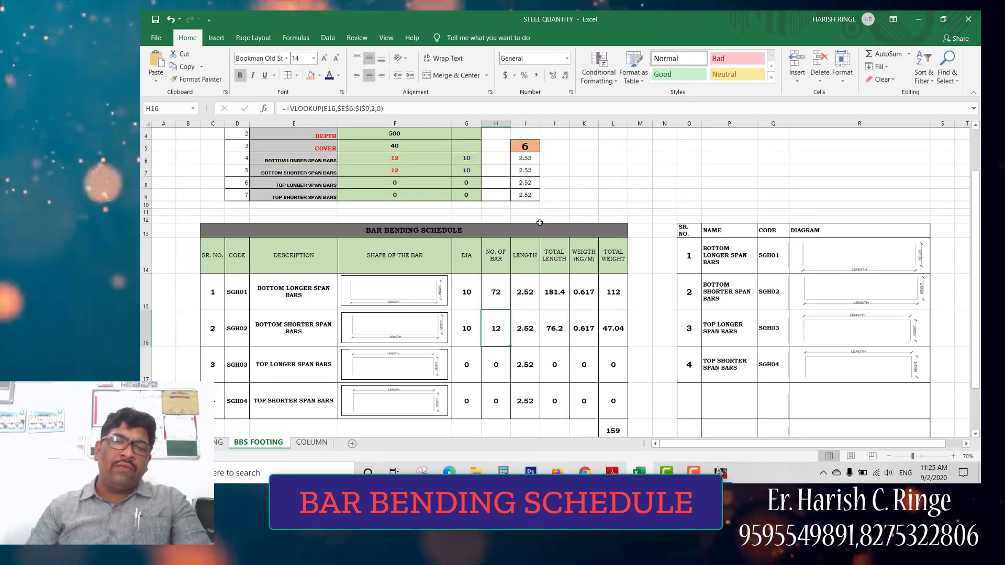
left_click(496, 292)
double_click(510, 310)
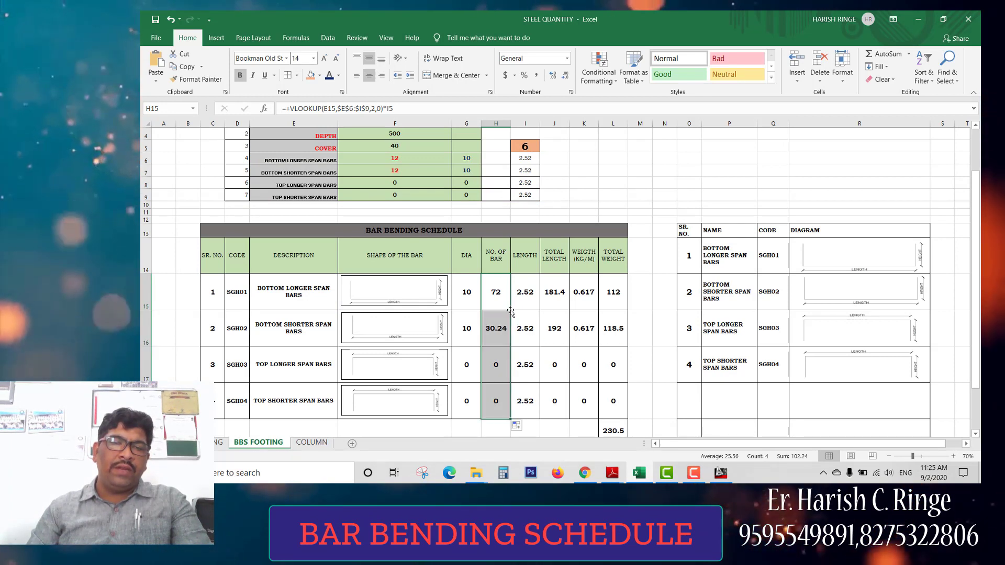
- Undo the bar count fill, refill it from H15 through H18 and inspect the resulting formula in H16
left_click(664, 194)
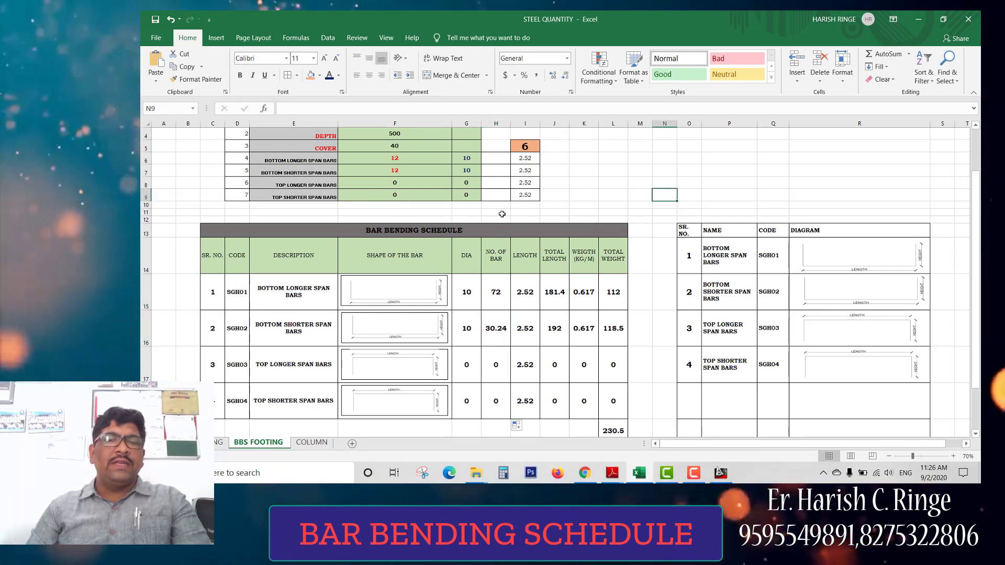
left_click(495, 328)
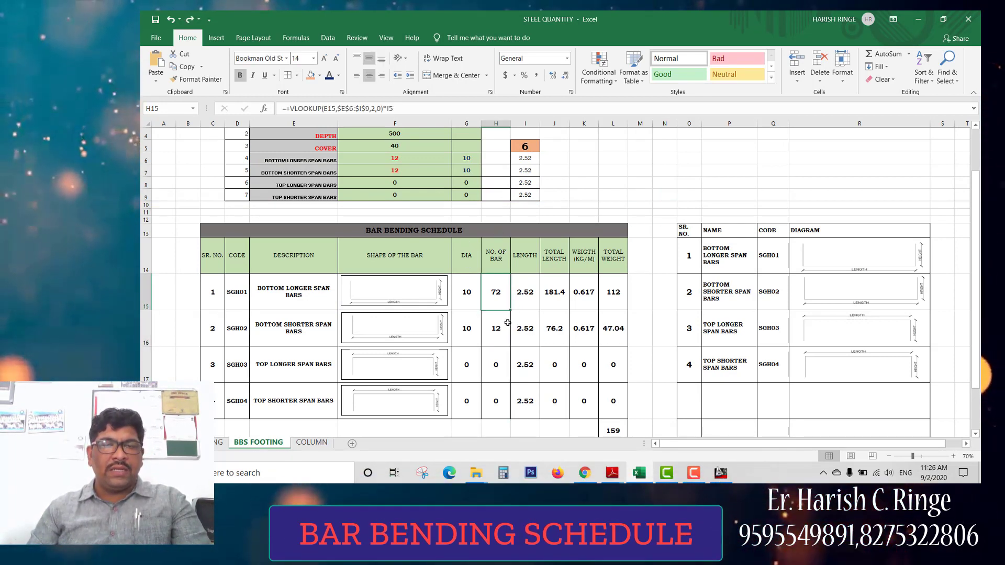
double_click(500, 328)
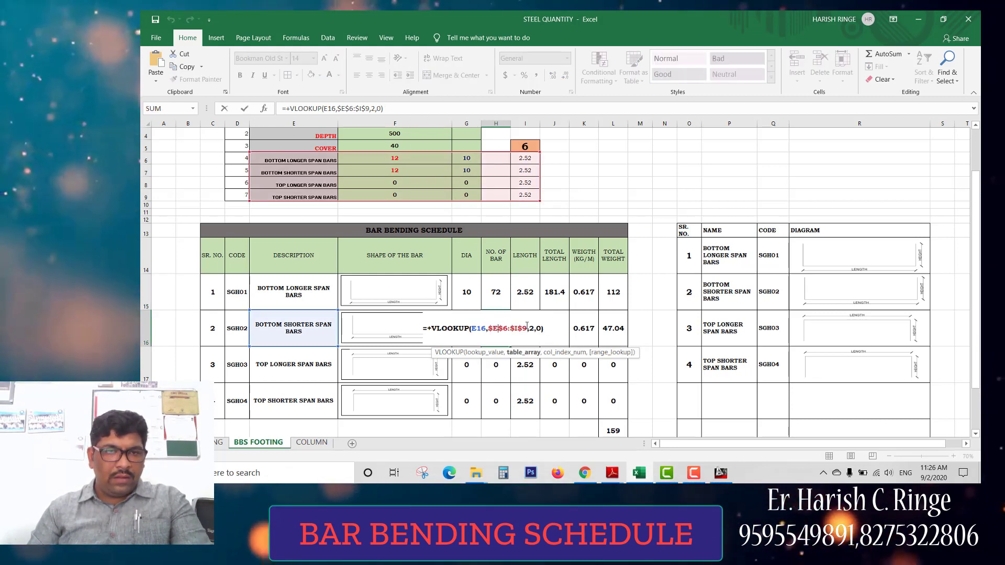
left_click(506, 307)
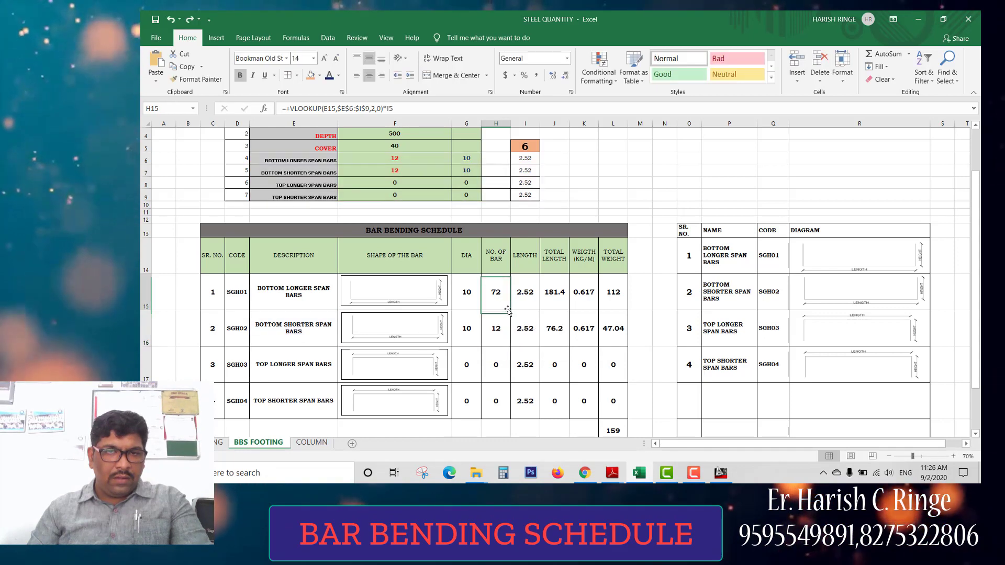
double_click(505, 302)
key("Escape")
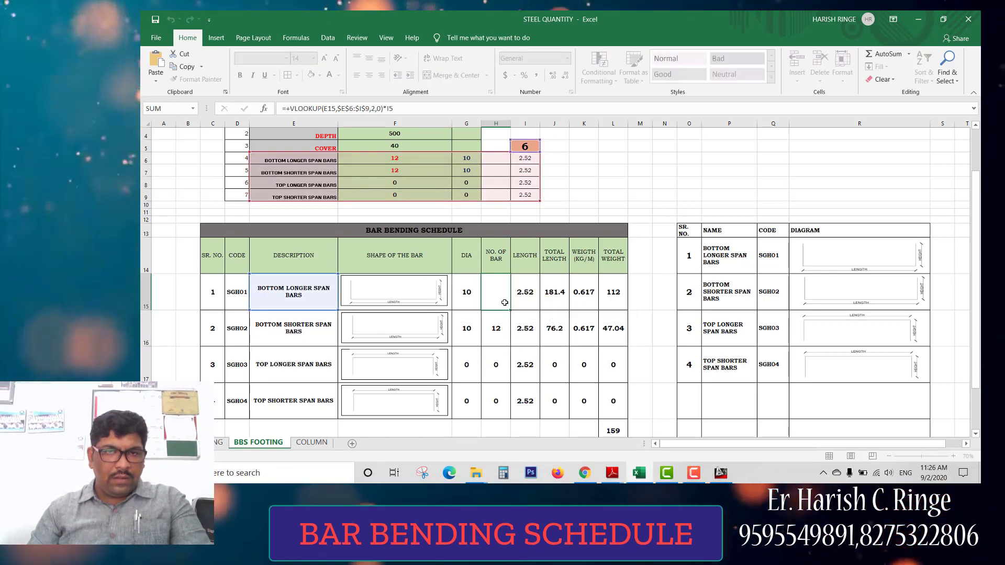
left_click_drag(511, 311, 505, 334)
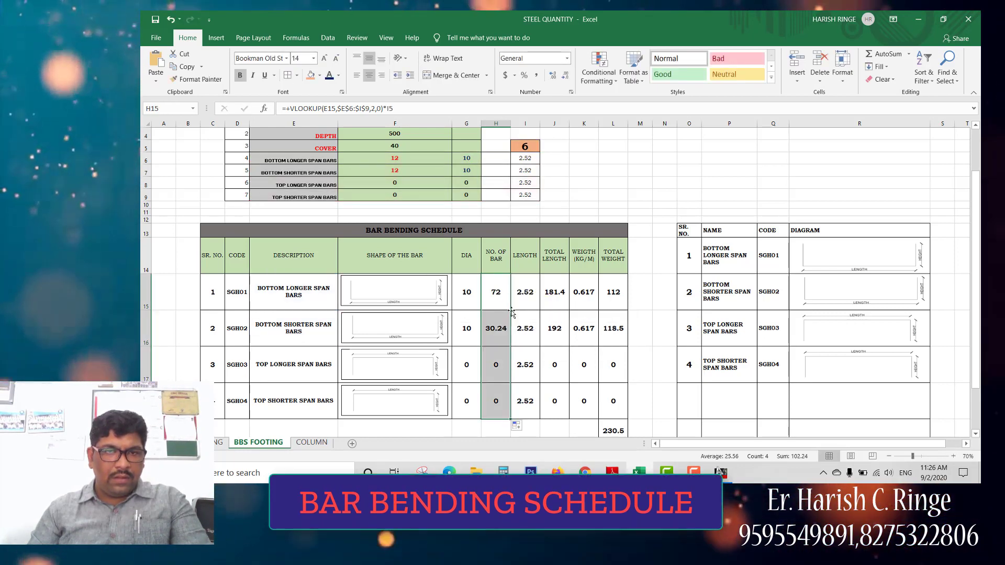
double_click(503, 322)
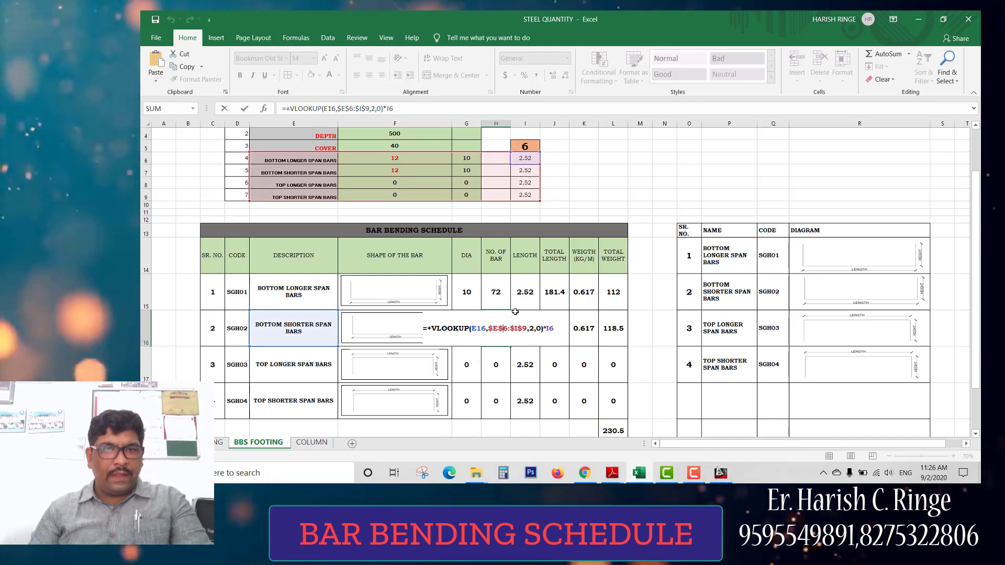
key("Escape")
- Change the bar count formula in H15 to =+VLOOKUP(E15,$E$6:$I$9,2,0)*$I$5, fill it down through H18 and save the workbook
key("Up")
key("F2")
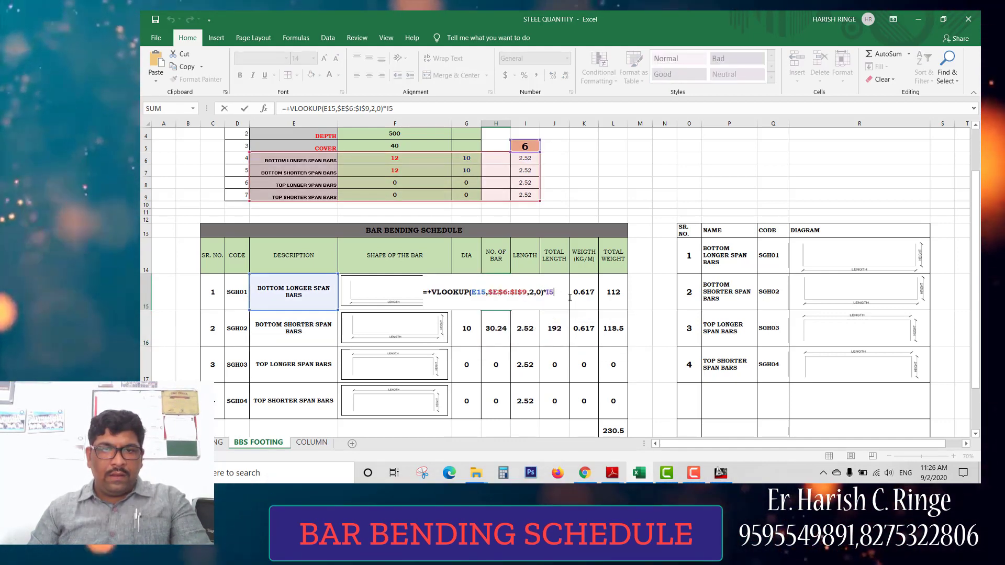
key("F4")
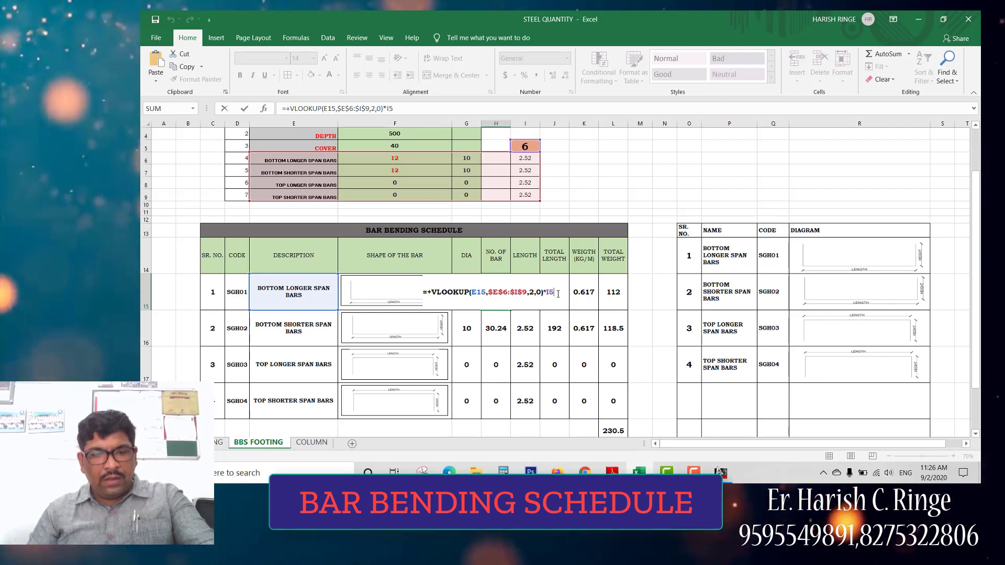
key("ctrl+Return")
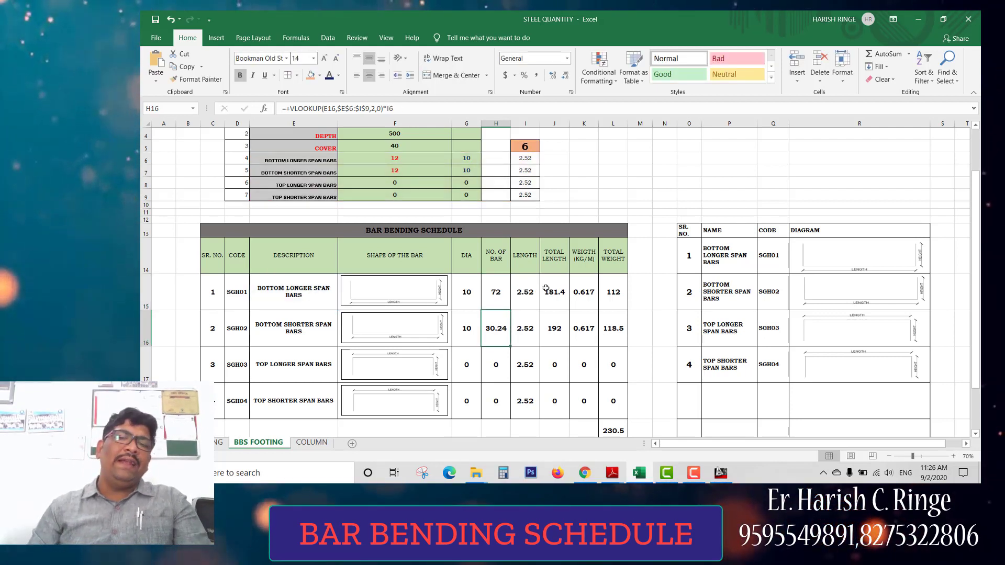
double_click(511, 310)
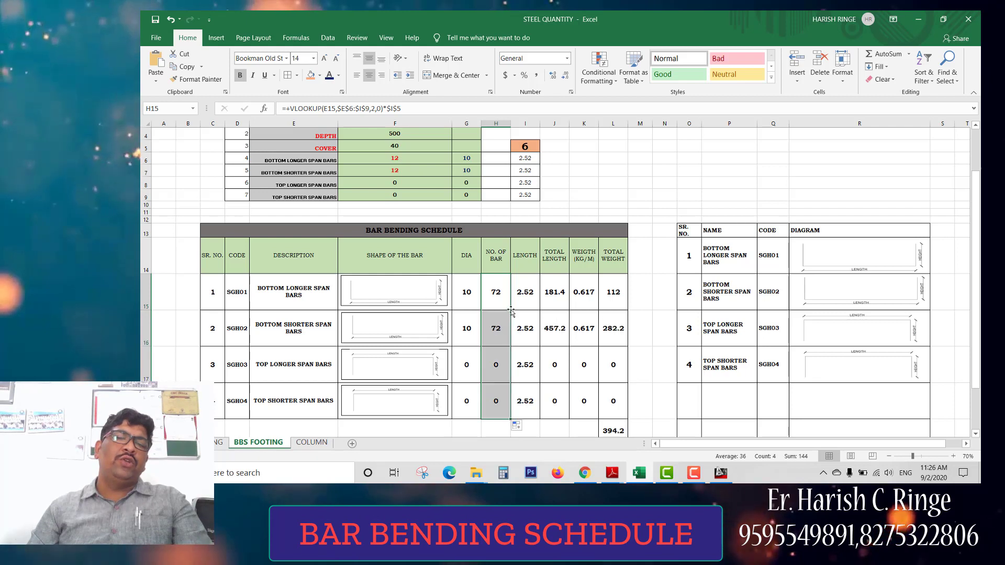
key("Down")
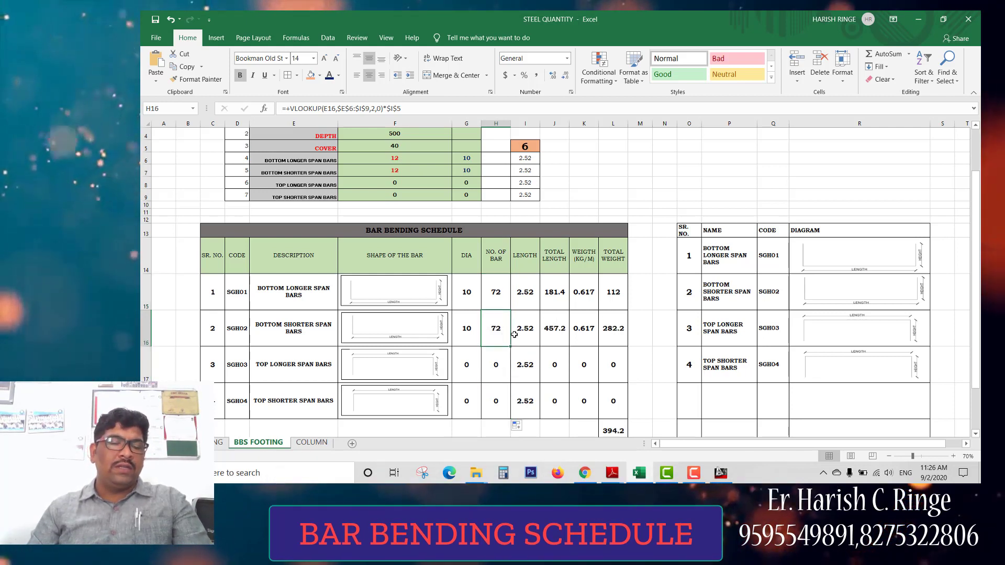
key("ctrl+s")
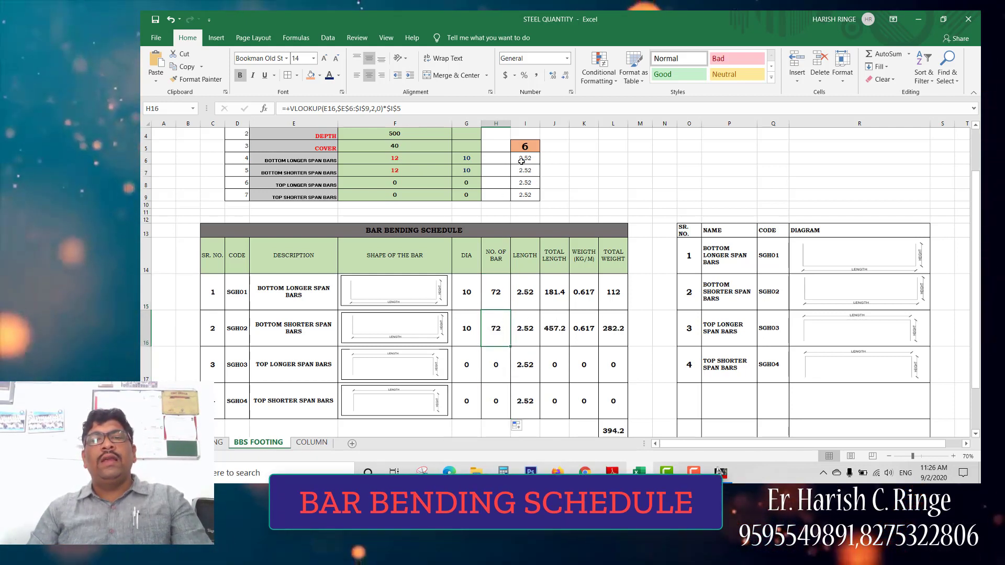
- Examine the absolute reference in the H15 bar count formula and review the schedule rows and footing inputs
double_click(494, 281)
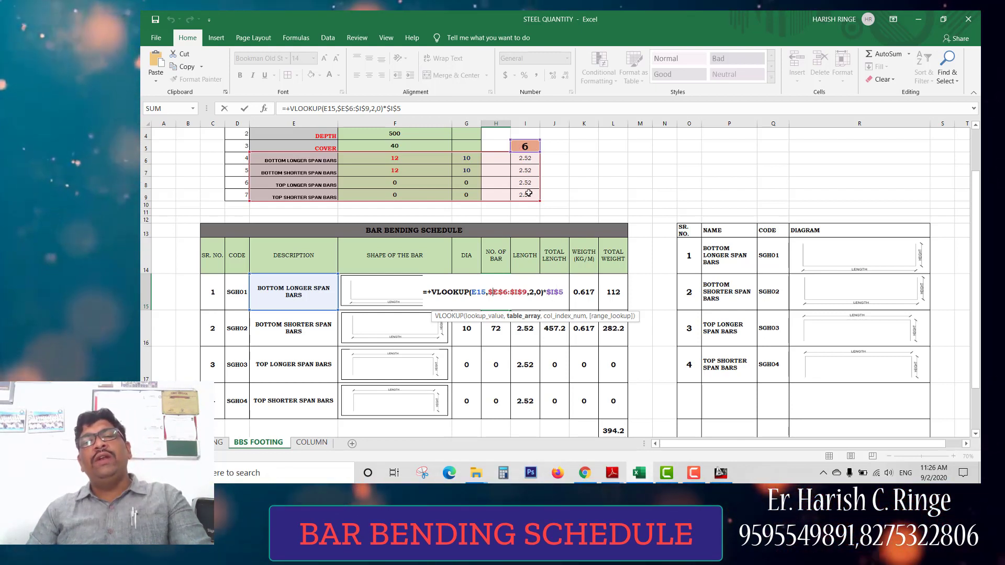
key("Escape")
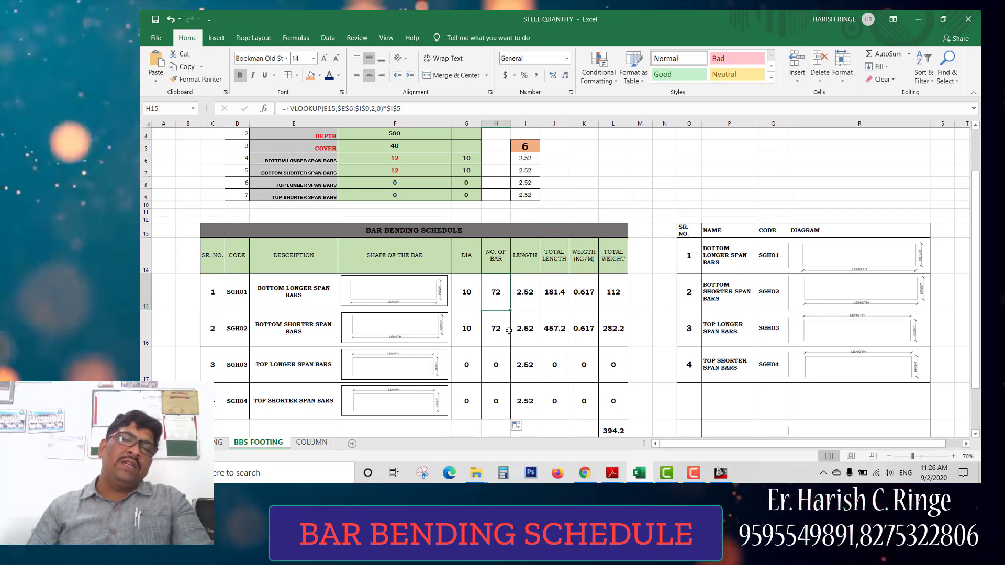
double_click(501, 297)
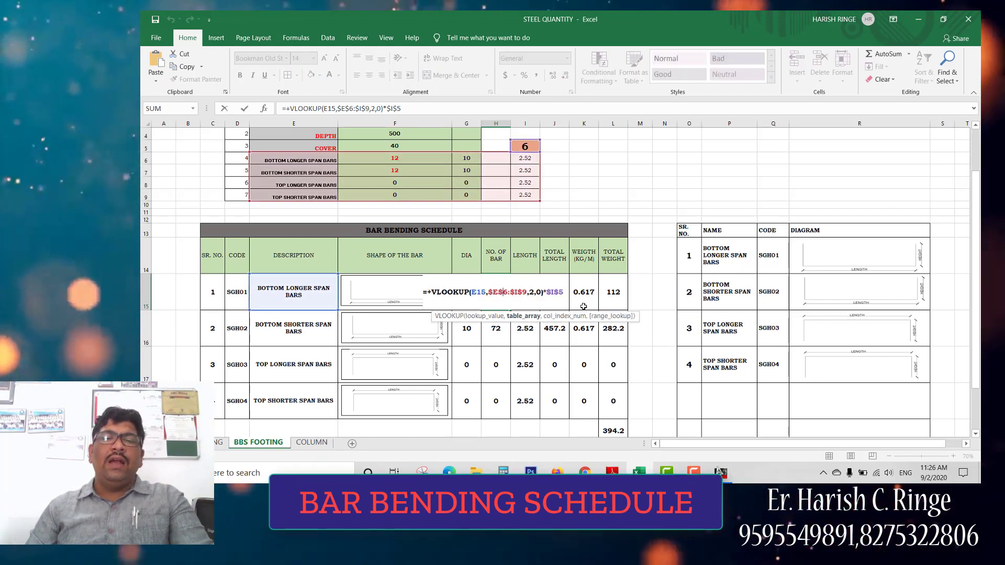
key("Escape")
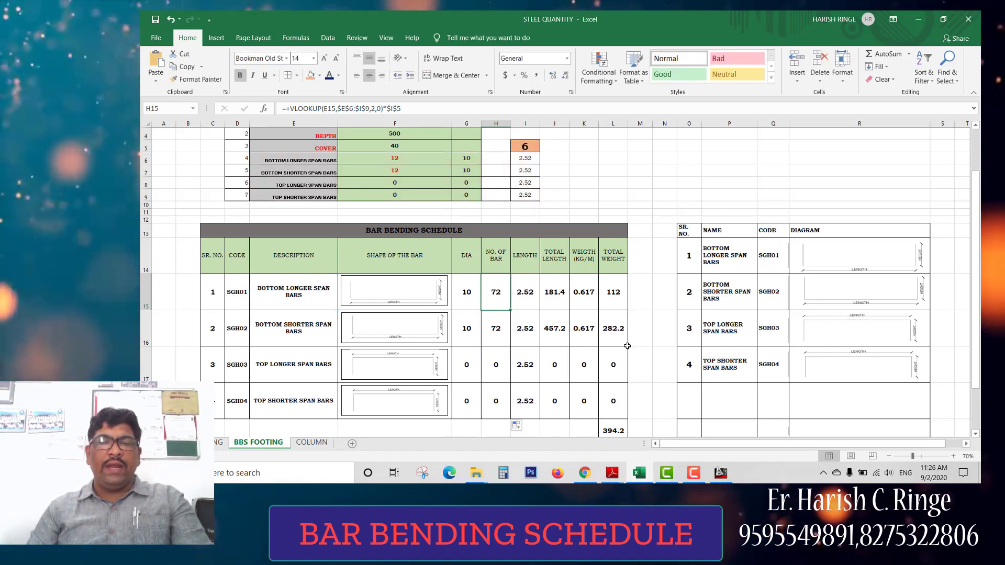
scroll(626, 345, "down", 1)
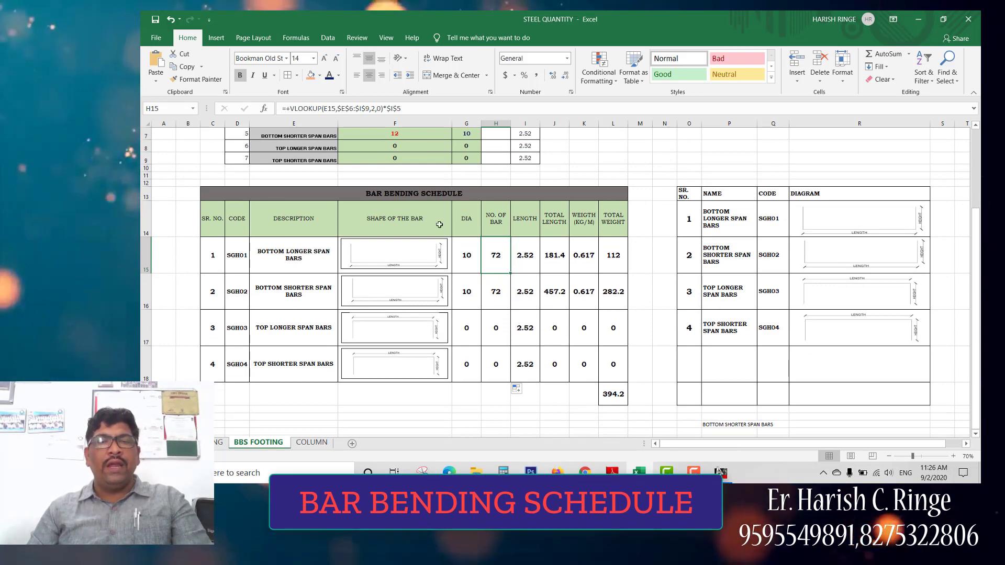
scroll(501, 294, "up", 1)
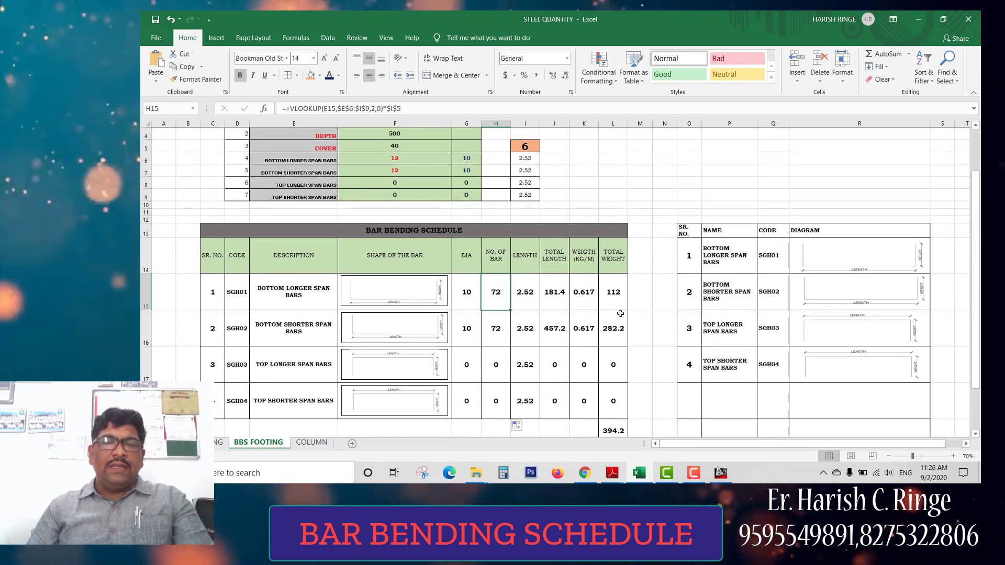
scroll(620, 313, "down", 1)
scroll(620, 312, "up", 2)
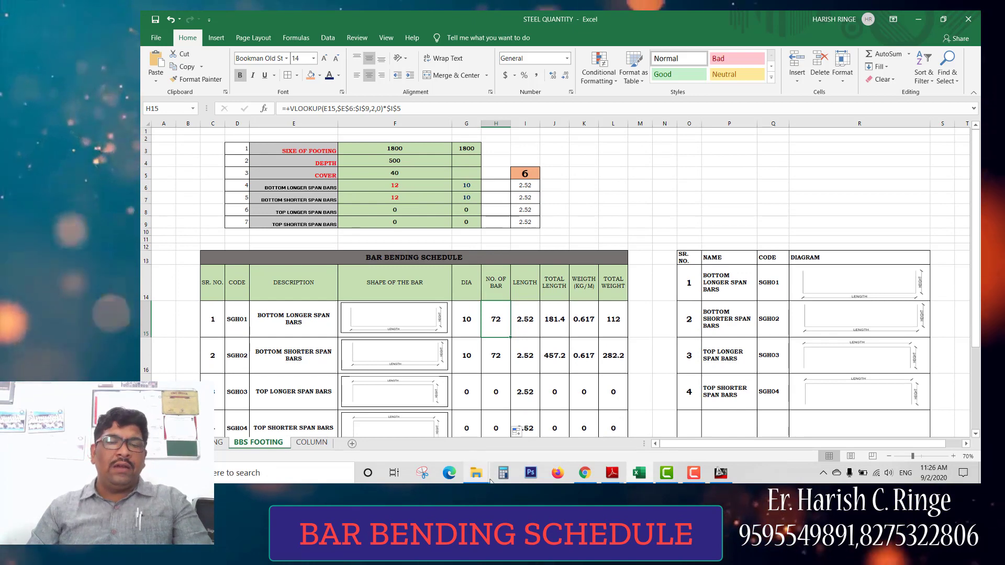
- Switch to the column footing PDF in Adobe Reader and examine the eccentric footing section and schedule row for C1 and C4
left_click(612, 473)
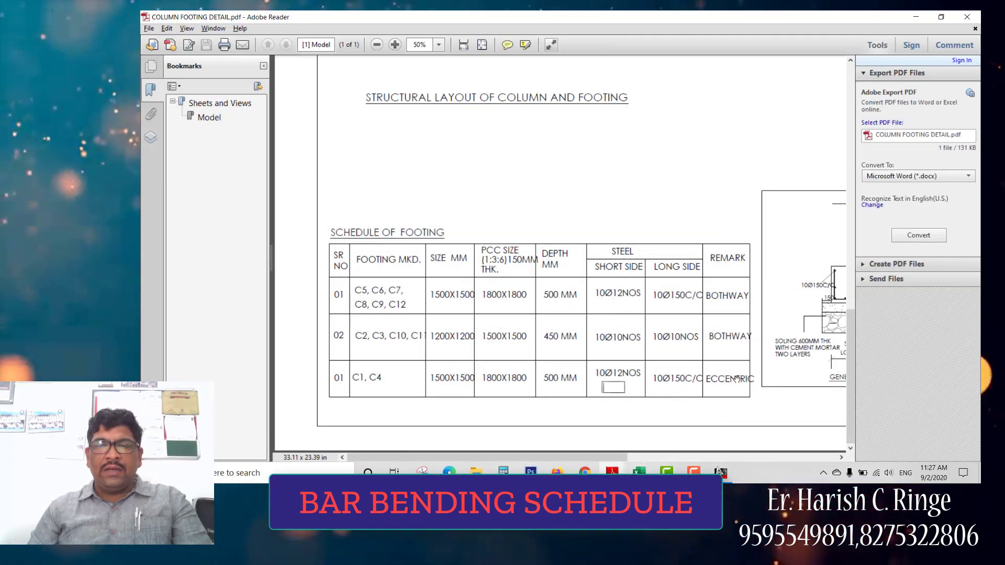
left_click_drag(739, 382, 607, 260)
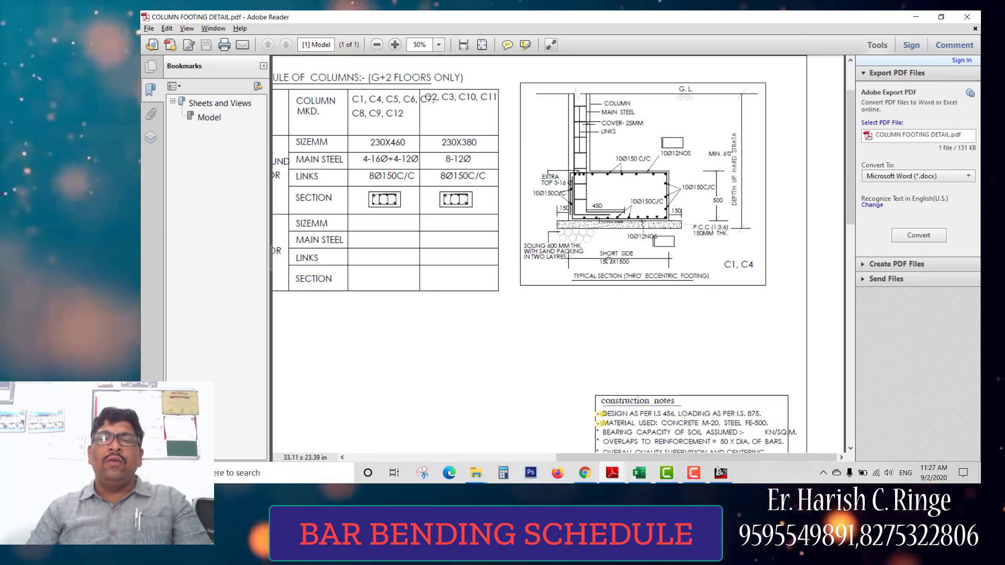
left_click_drag(608, 260, 632, 232)
scroll(683, 270, "down", 5)
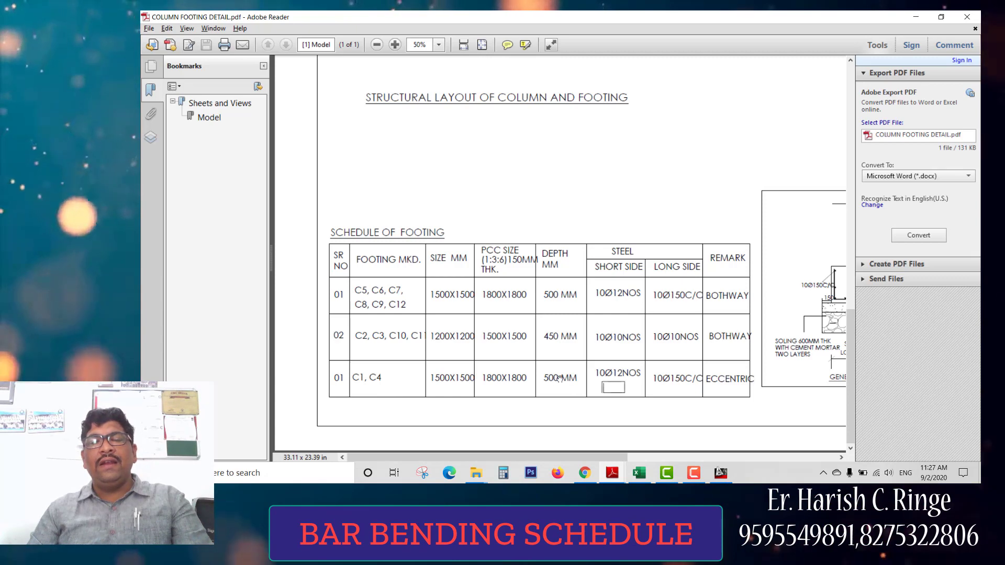
- Switch back to Excel and set the footing size to 1500 by 1500
left_click(638, 473)
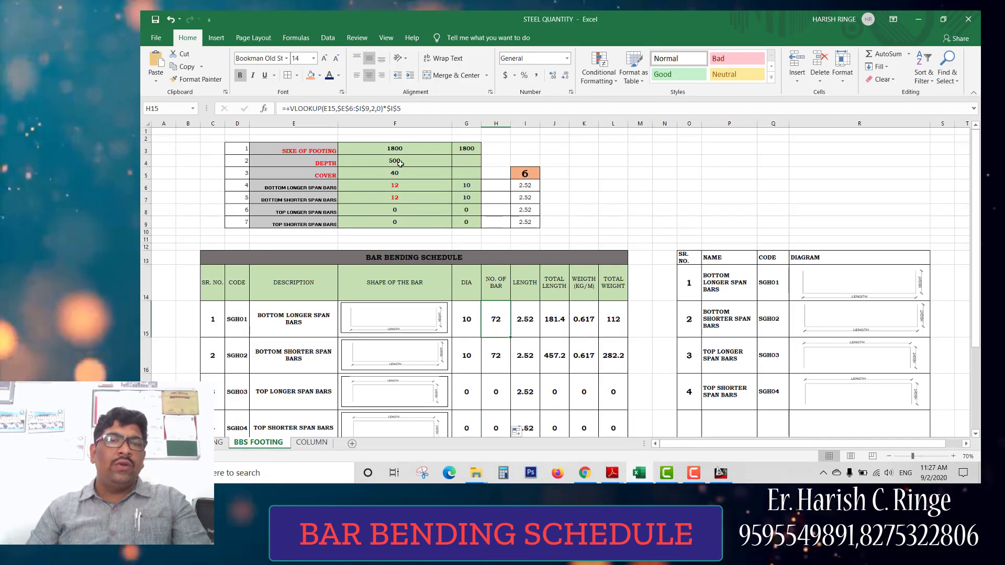
type("1500")
key("Tab")
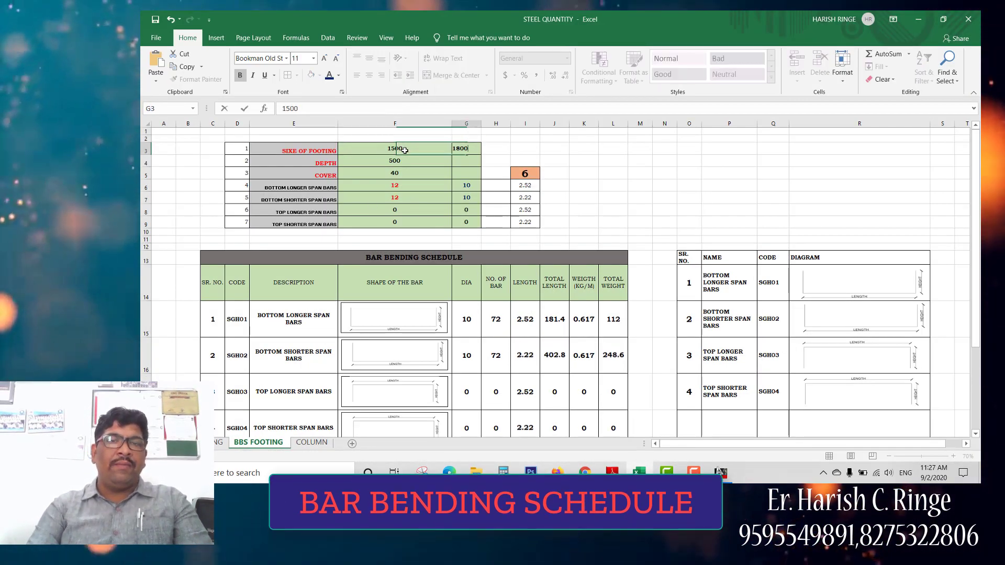
type("1500")
key("Return")
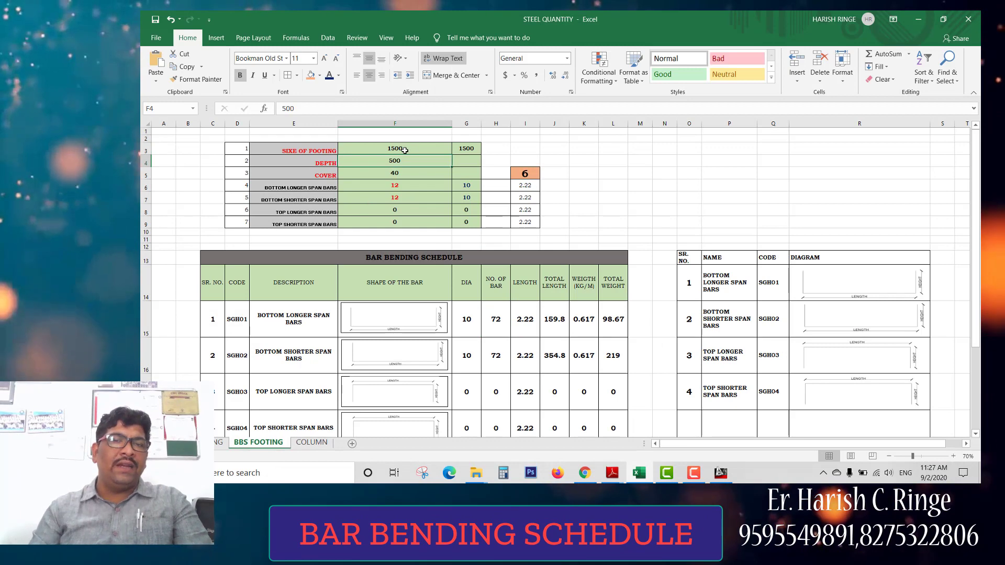
- Check the C1 and C4 footing steel in the PDF, and set the top longer and shorter span bar counts to 12 in Excel
left_click(398, 189)
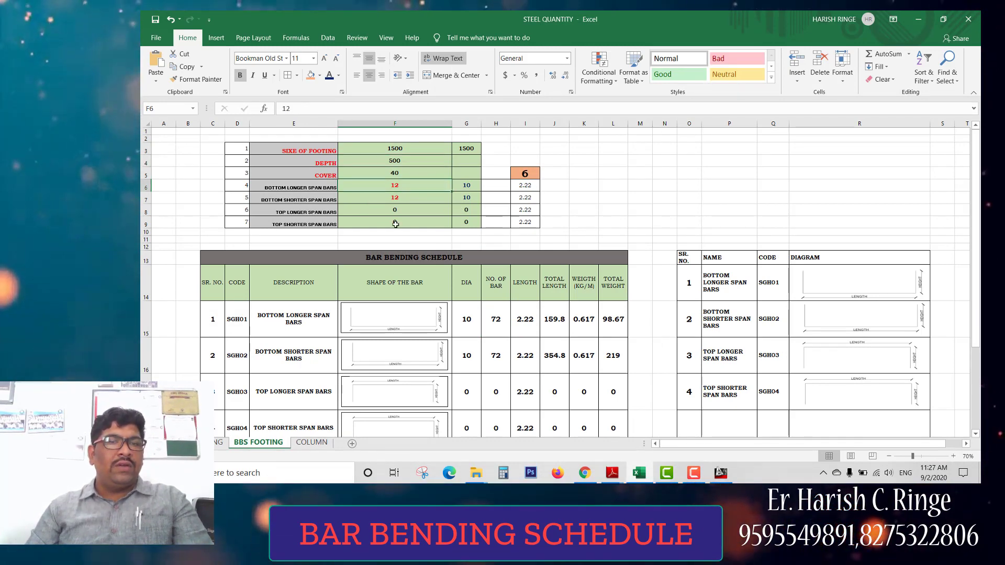
key("alt+Tab")
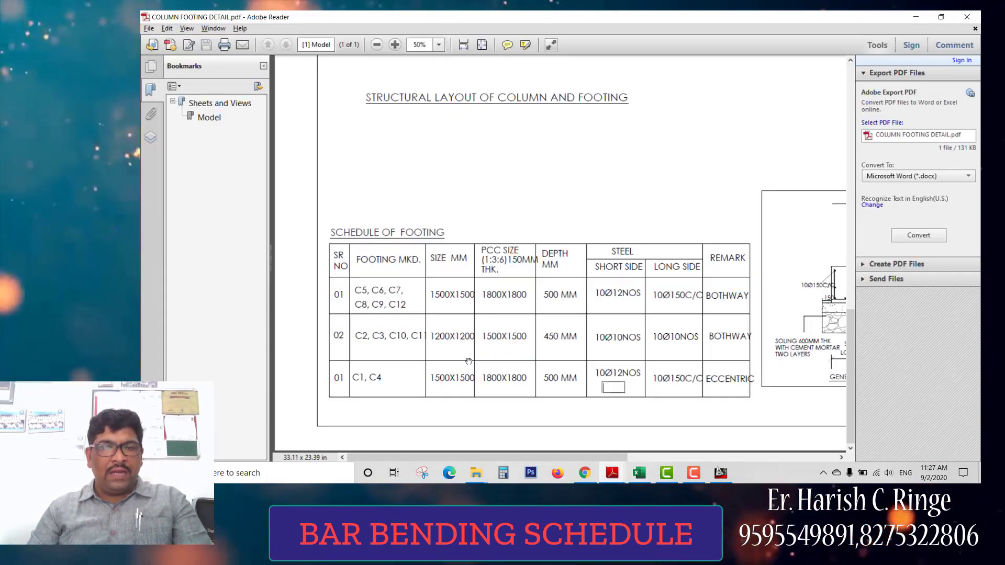
left_click_drag(645, 382, 622, 378)
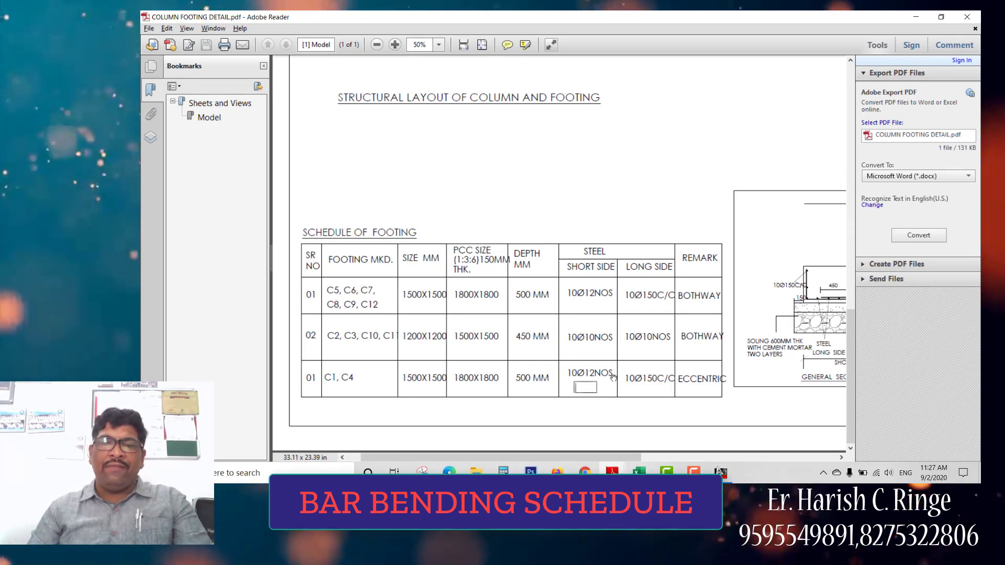
key("alt+Tab")
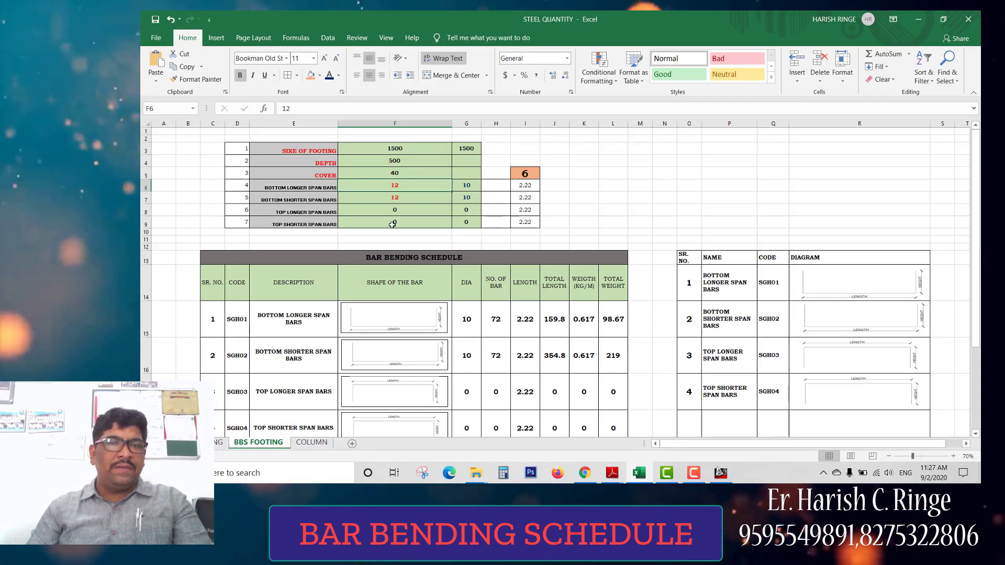
left_click(367, 197)
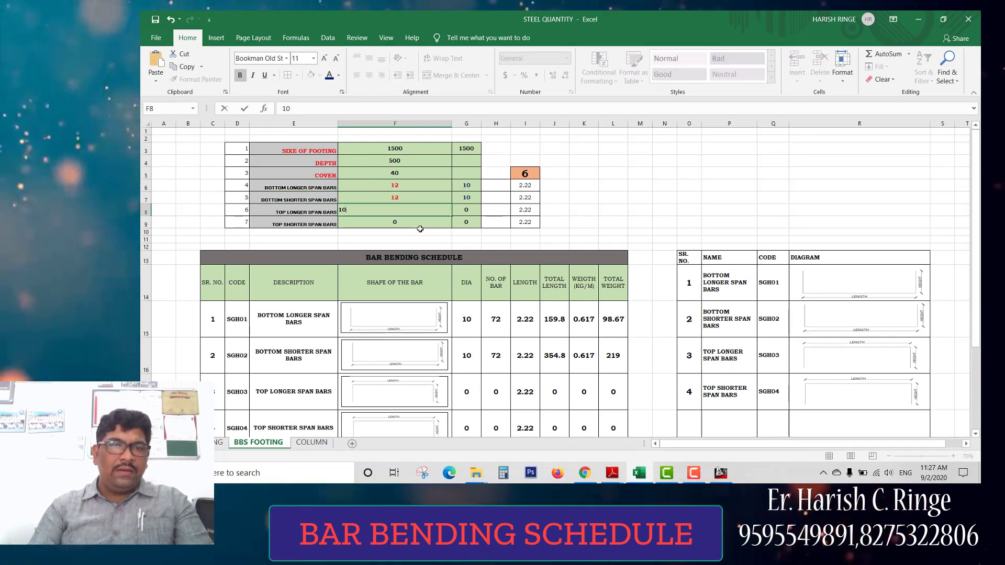
type("12")
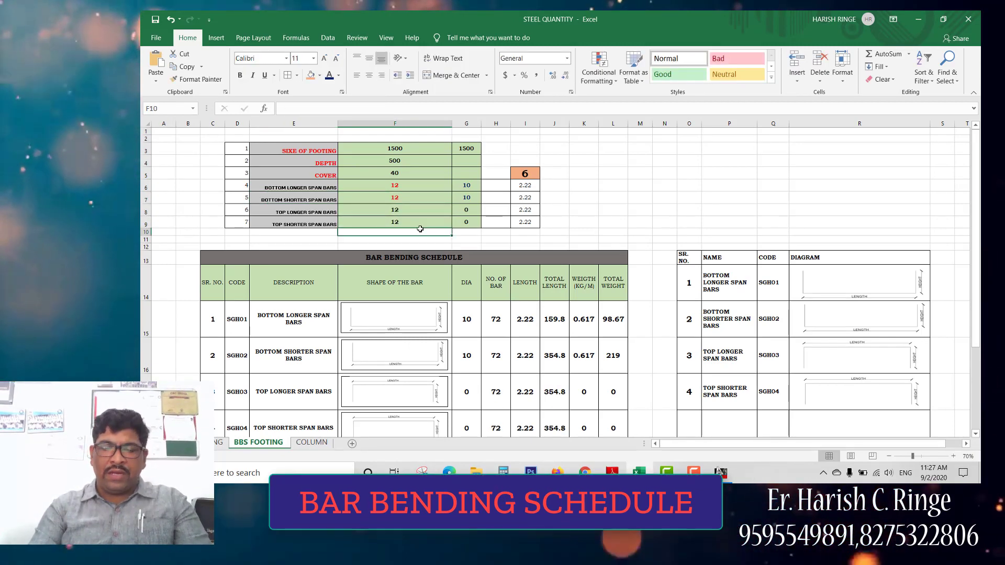
- Set the diameters of the top longer and top shorter span bars in G8 and G9 to 10
key("Tab")
key("Up")
key("BackSpace")
type("10")
key("Return")
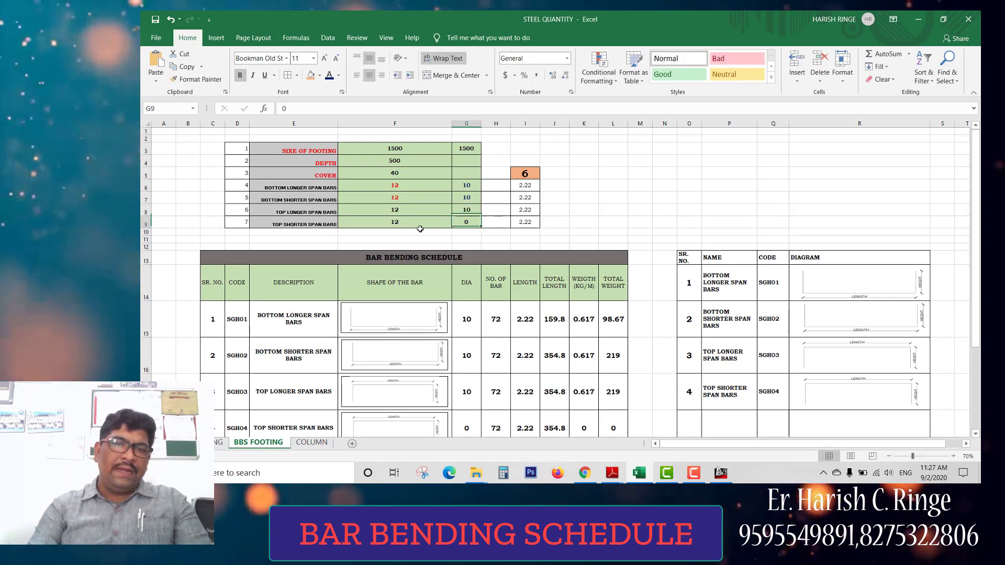
type("10")
key("Return")
scroll(594, 300, "down", 2)
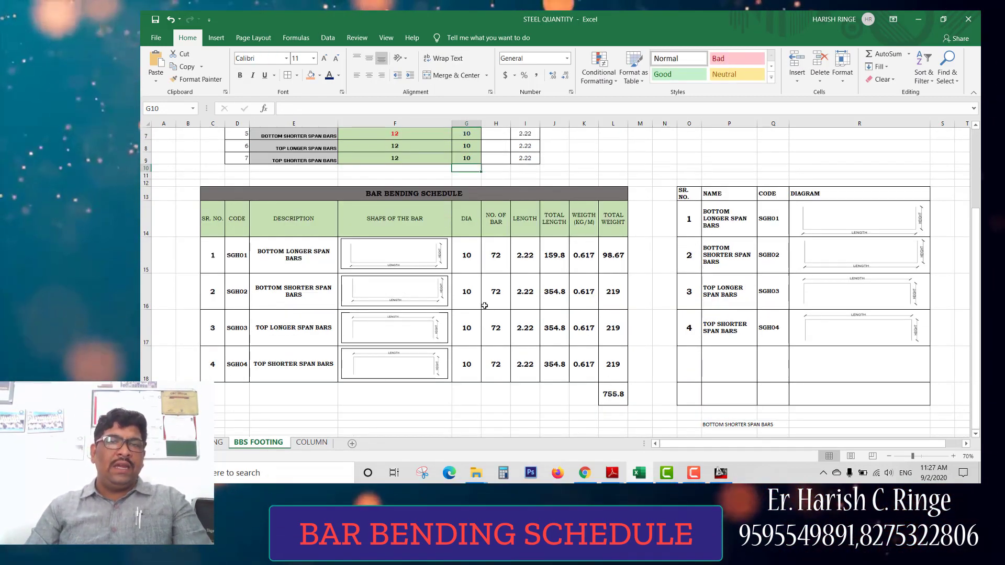
- Set the number of footings in I5 to 2
scroll(510, 177, "up", 2)
left_click(530, 171)
type("2")
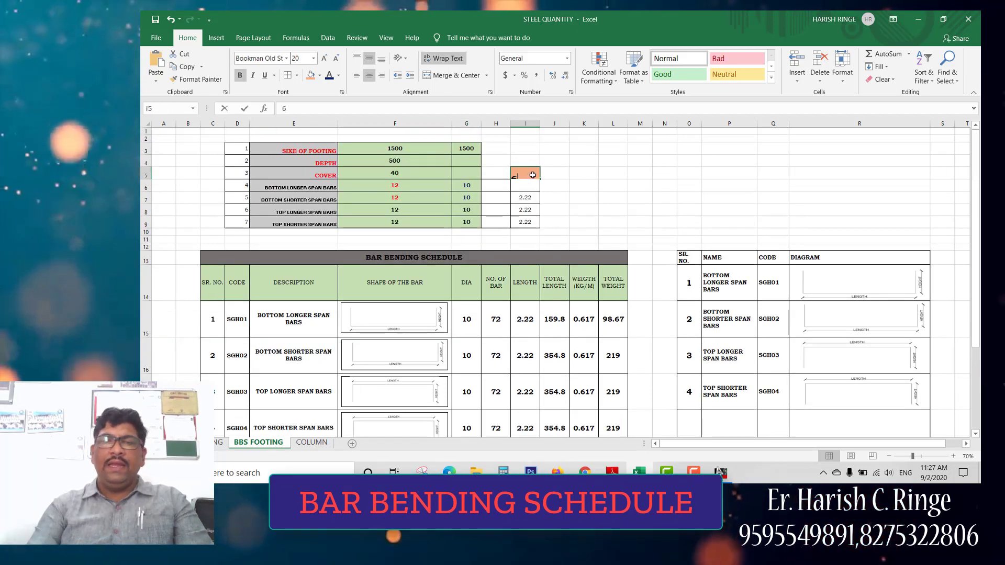
key("Return")
- Examine the total weight sum in L19 and review the schedule for the two eccentric footings
scroll(645, 280, "down", 1)
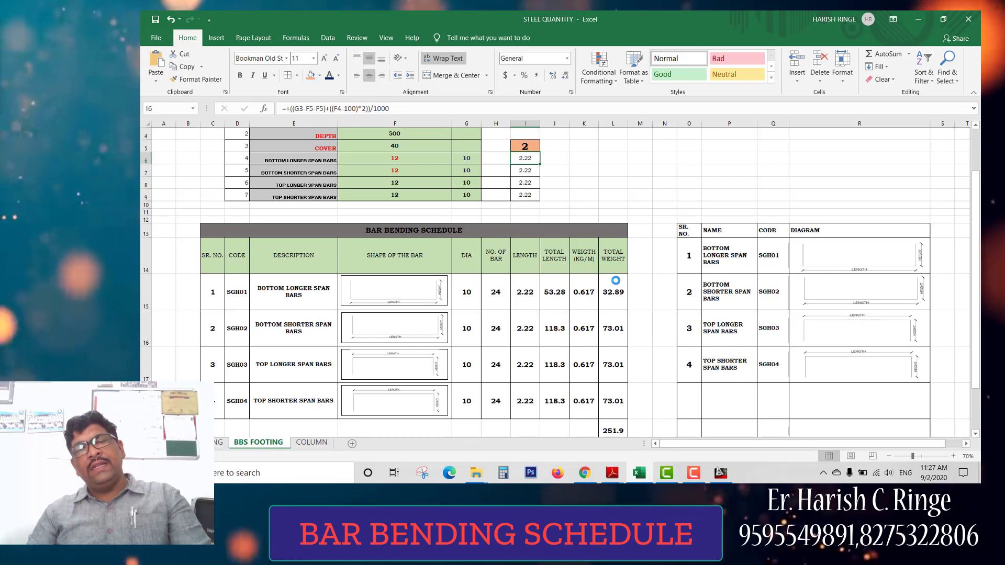
scroll(639, 291, "down", 1)
left_click(609, 393)
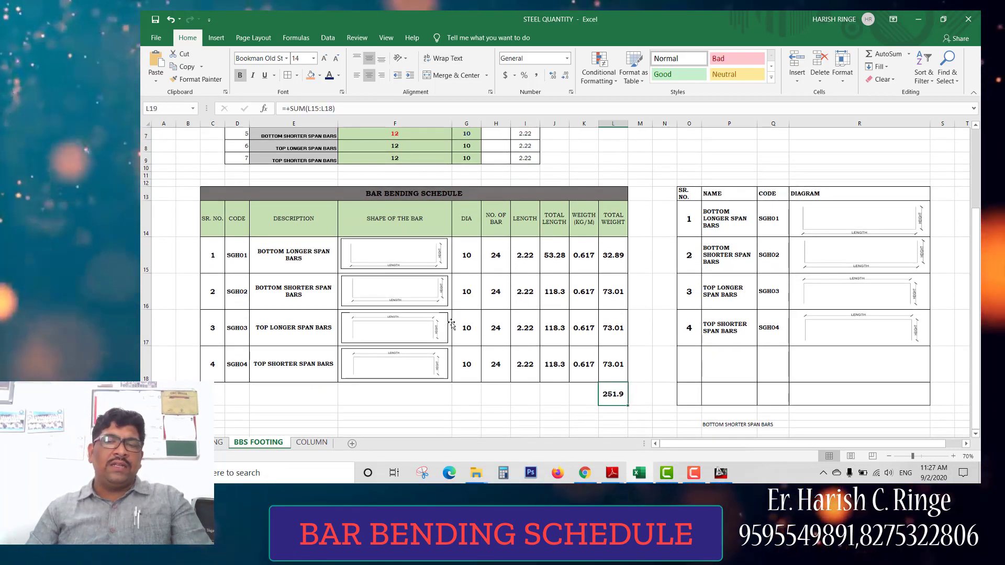
double_click(614, 396)
key("Return")
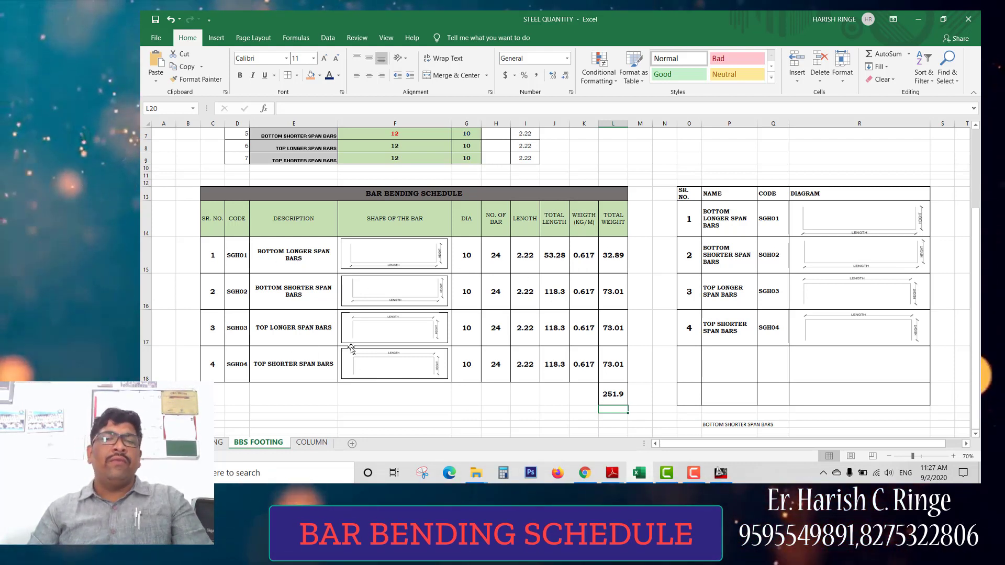
scroll(506, 338, "up", 1)
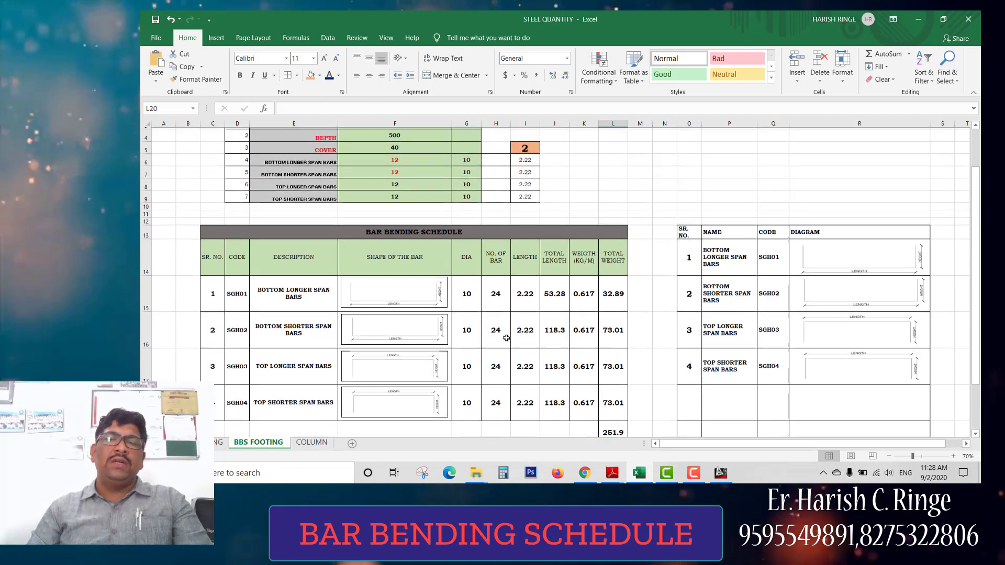
scroll(507, 338, "up", 1)
scroll(597, 296, "down", 2)
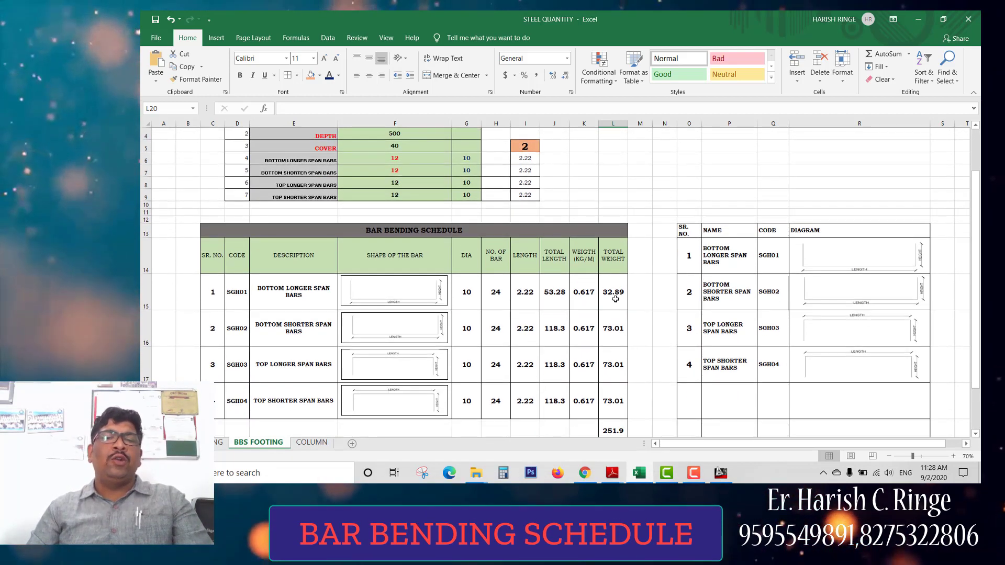